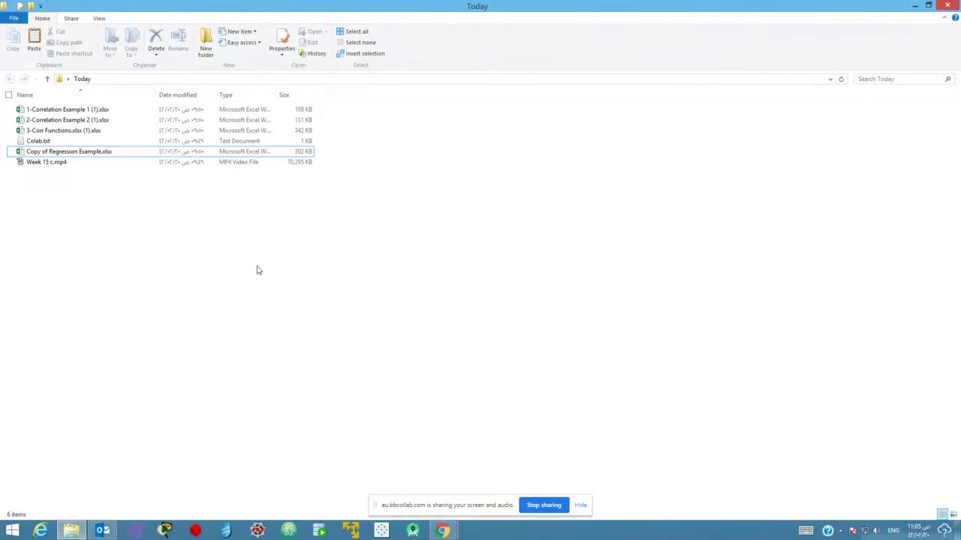
# Open 1-Correlation Example 1 (1).xlsx and zoom in on the hours studied and test score data.
pyautogui.doubleClick(60, 111)
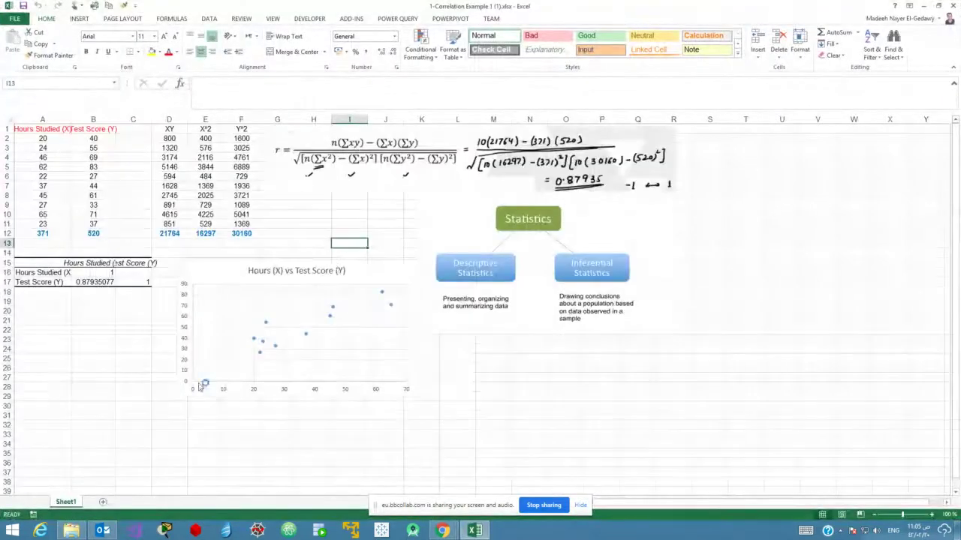
pyautogui.click(931, 515)
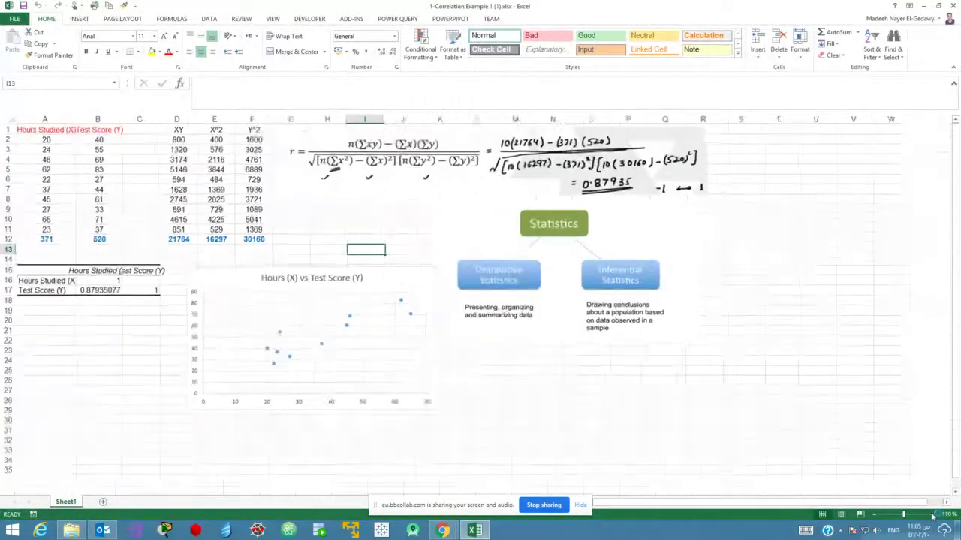
pyautogui.click(932, 515)
pyautogui.click(931, 515)
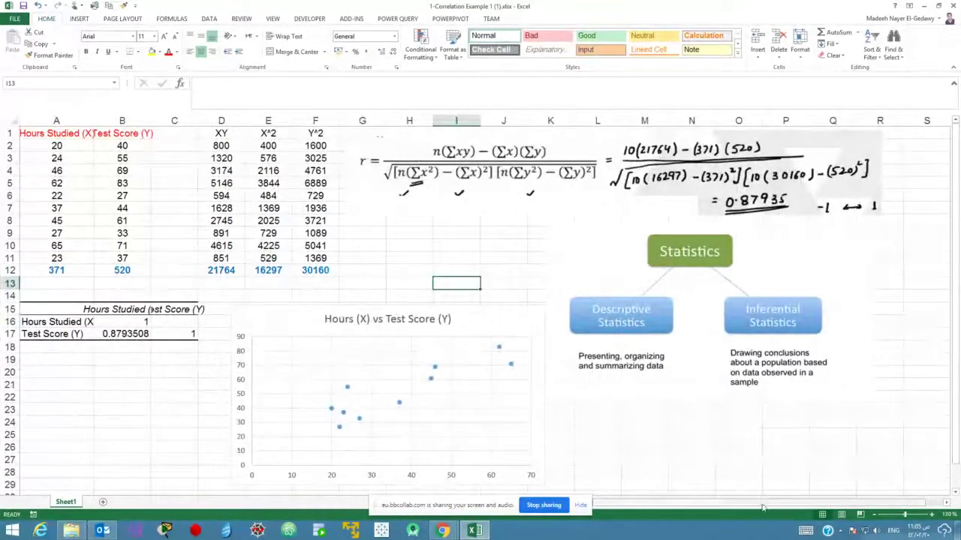
pyautogui.moveTo(762, 509); pyautogui.dragTo(785, 509)
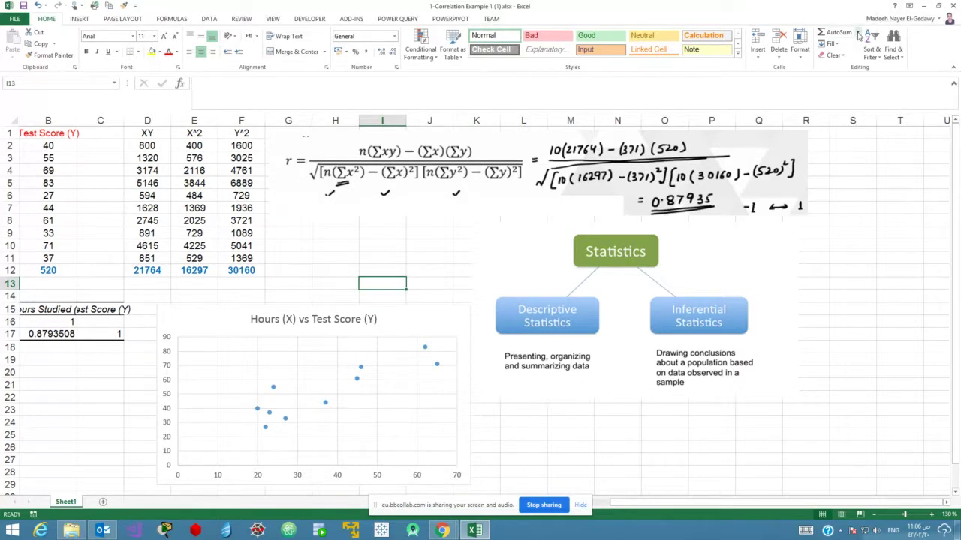
pyautogui.click(857, 35)
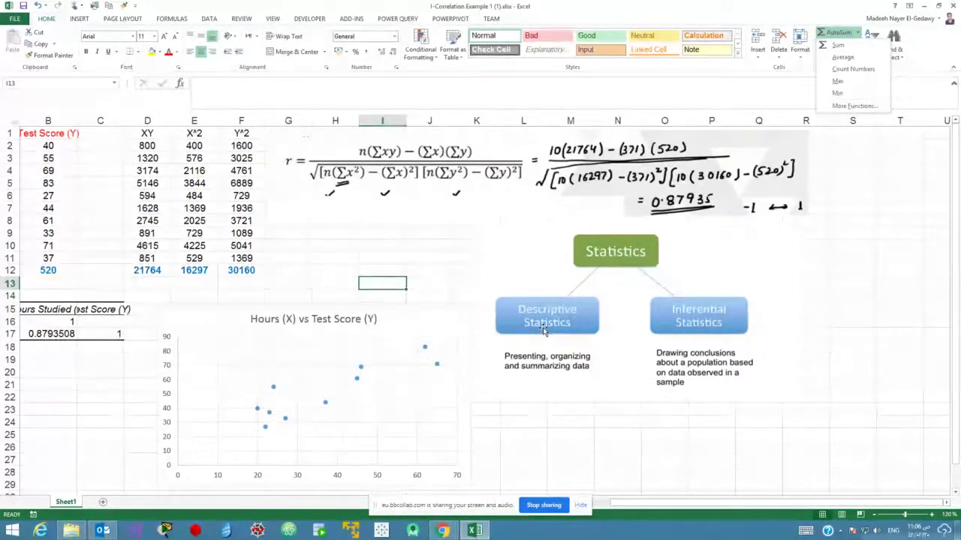
pyautogui.press('Escape')
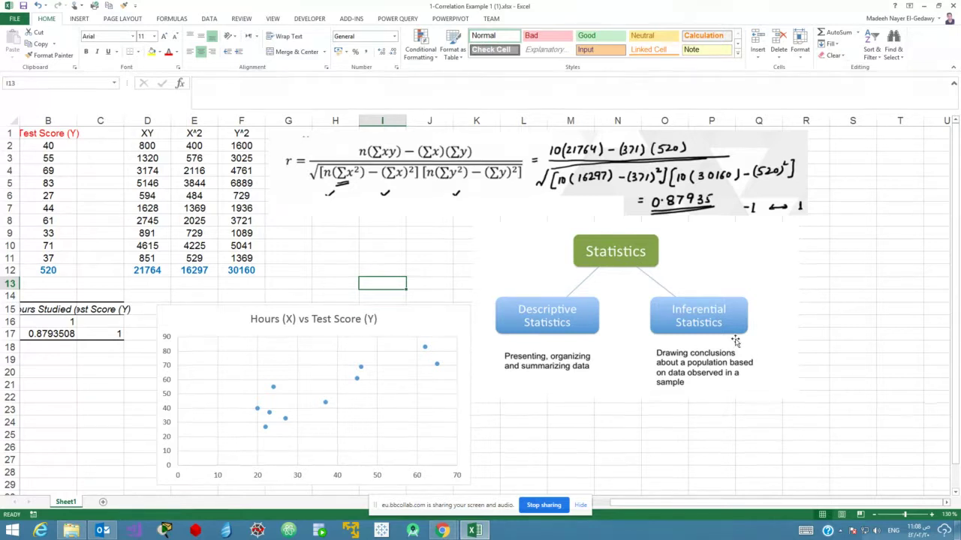
# Widen columns A and B to show the Hours Studied (X) and Test Score (Y) headings, then select A1:B11.
pyautogui.moveTo(747, 508); pyautogui.dragTo(730, 504)
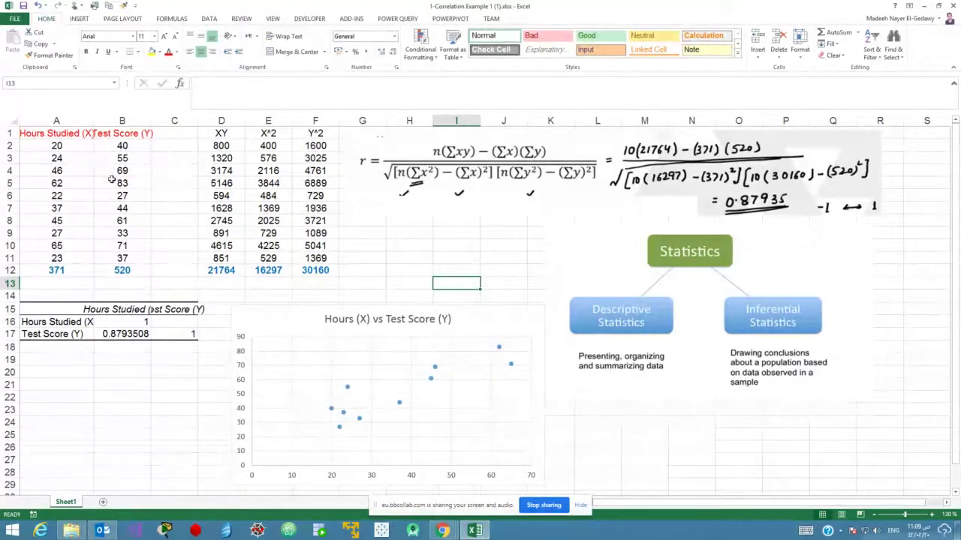
pyautogui.moveTo(91, 122); pyautogui.dragTo(104, 121)
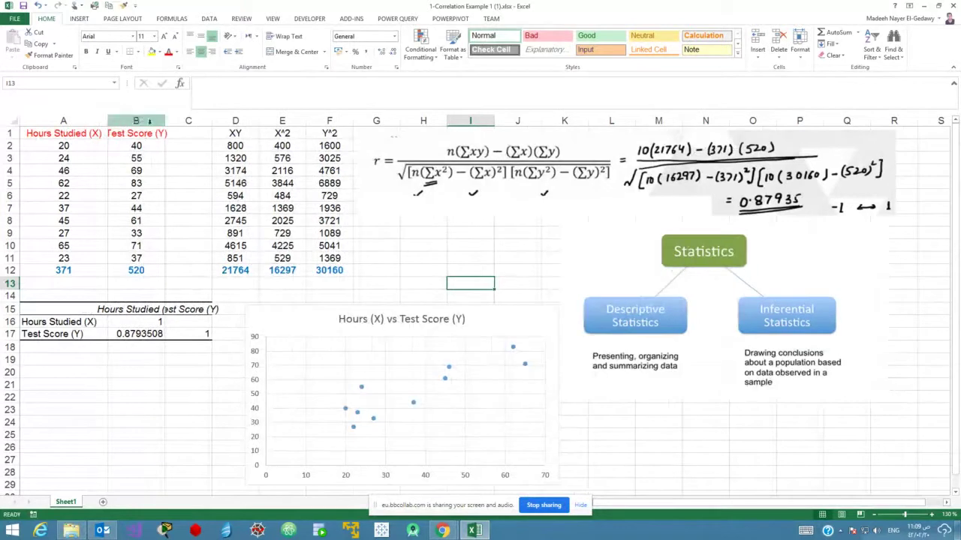
pyautogui.moveTo(165, 121); pyautogui.dragTo(200, 132)
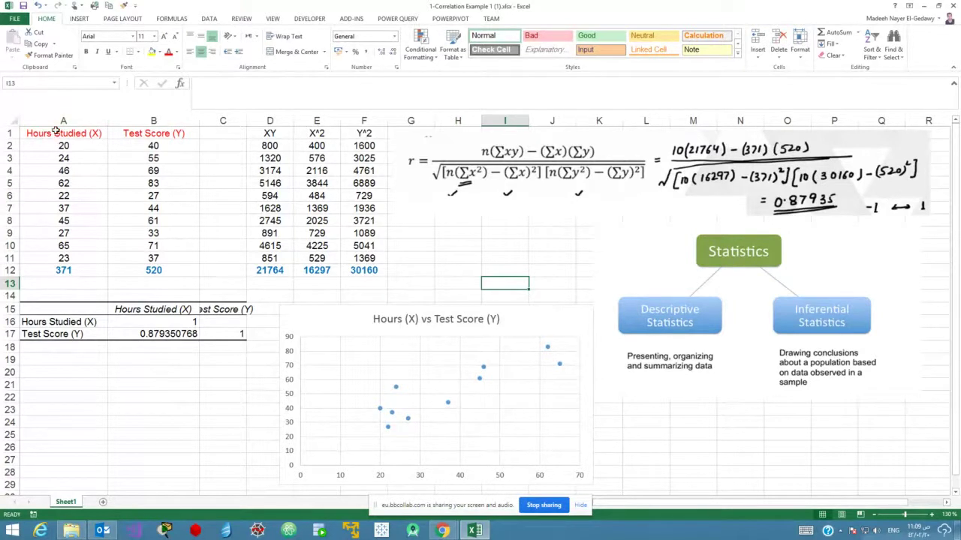
pyautogui.moveTo(59, 133); pyautogui.dragTo(158, 257)
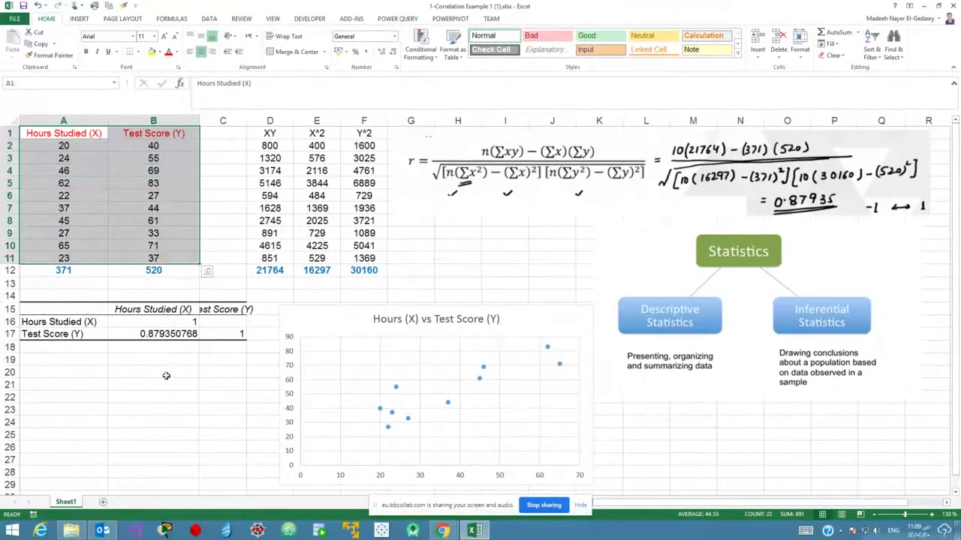
pyautogui.click(151, 428)
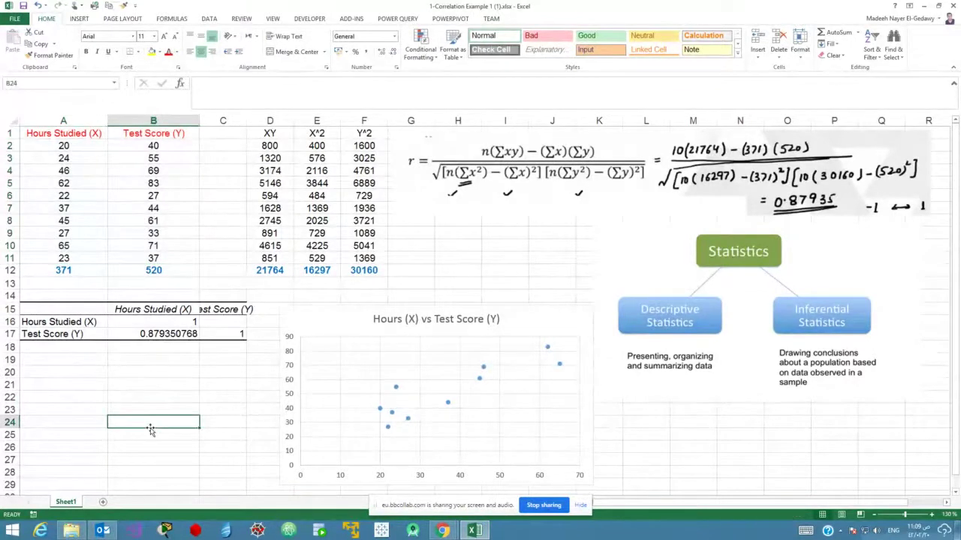
pyautogui.moveTo(61, 135); pyautogui.dragTo(171, 261)
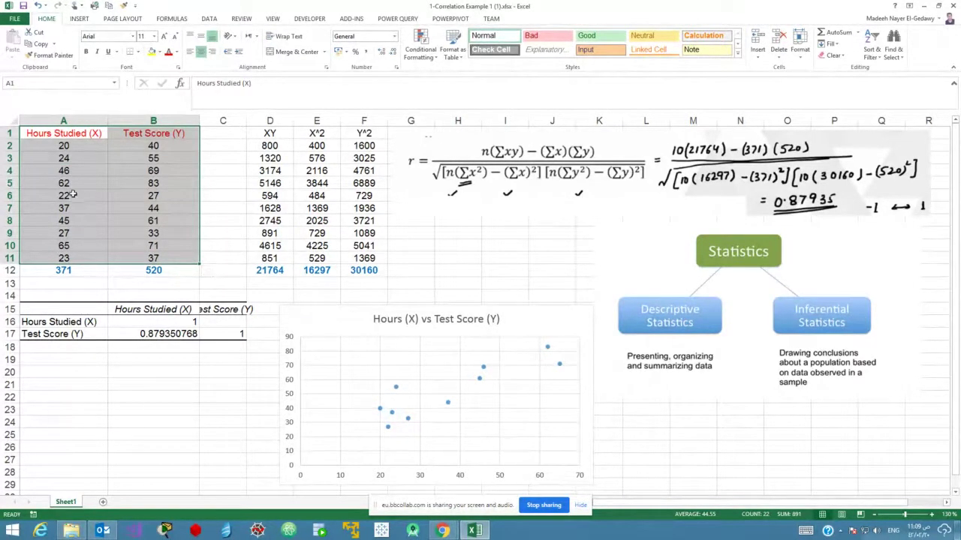
pyautogui.click(76, 145)
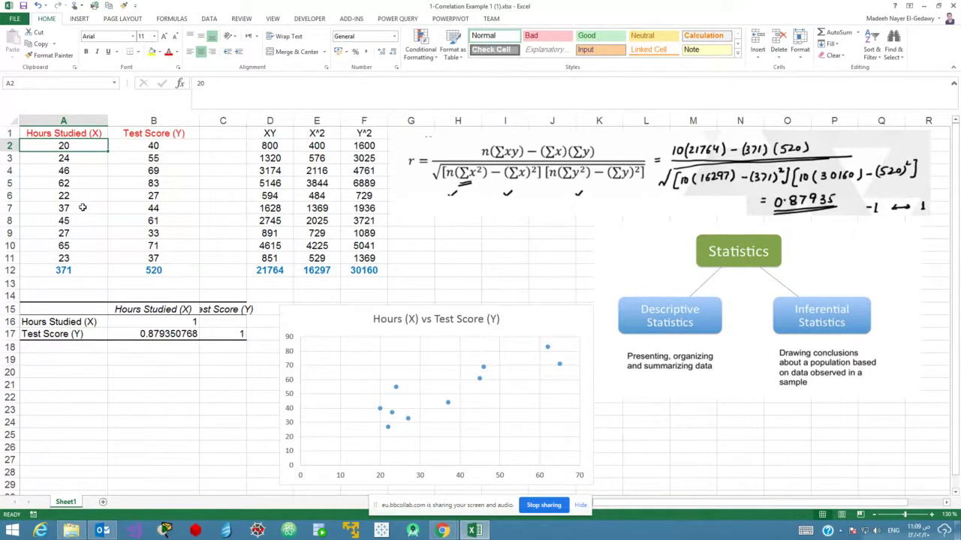
pyautogui.click(170, 148)
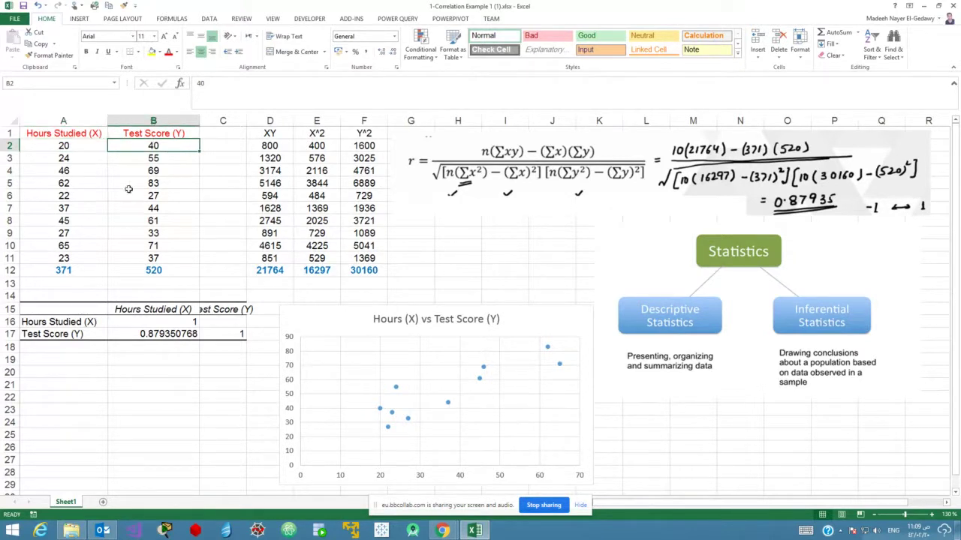
pyautogui.click(78, 146)
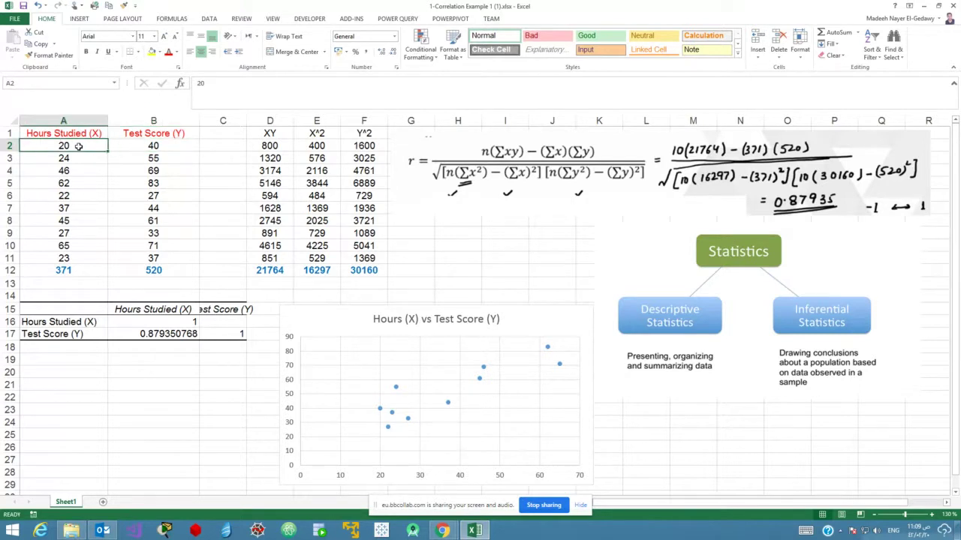
pyautogui.click(131, 143)
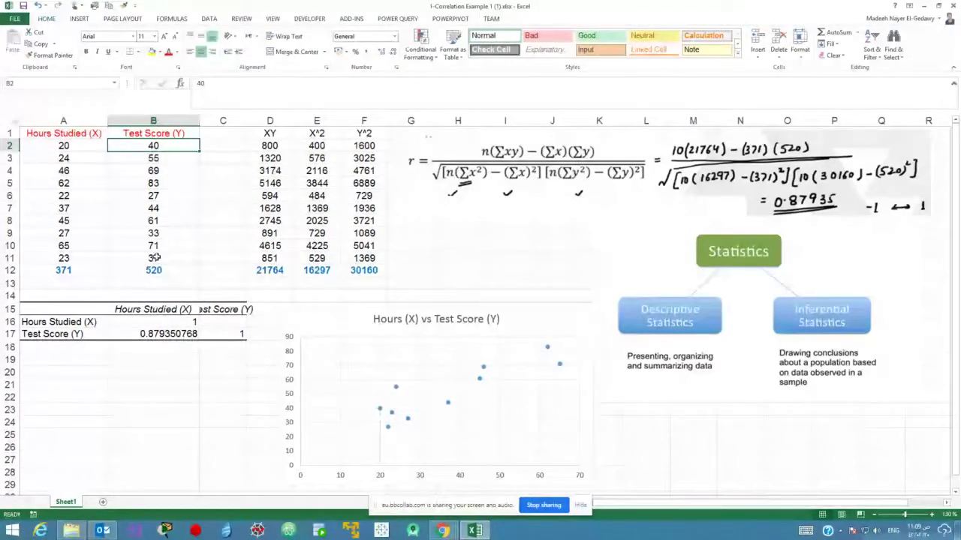
pyautogui.click(78, 158)
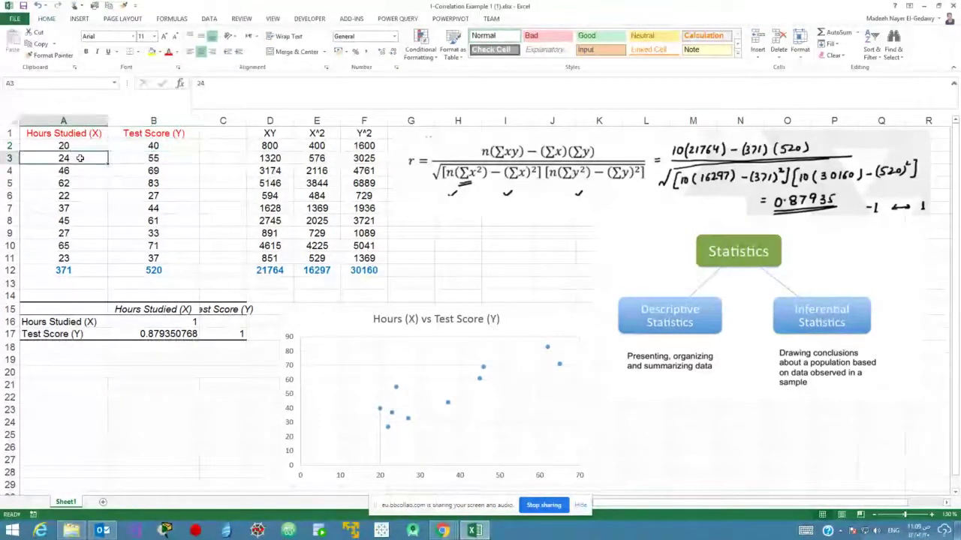
pyautogui.click(169, 158)
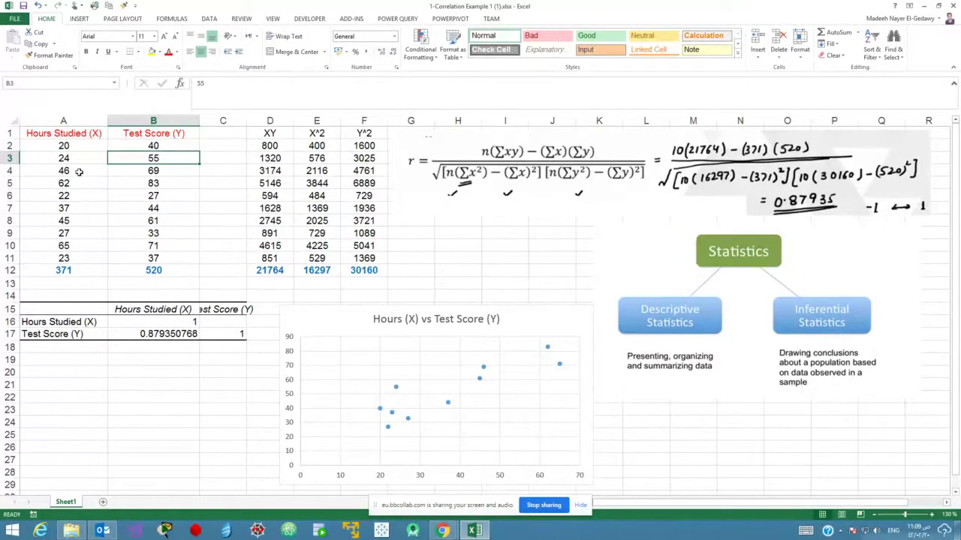
pyautogui.click(175, 173)
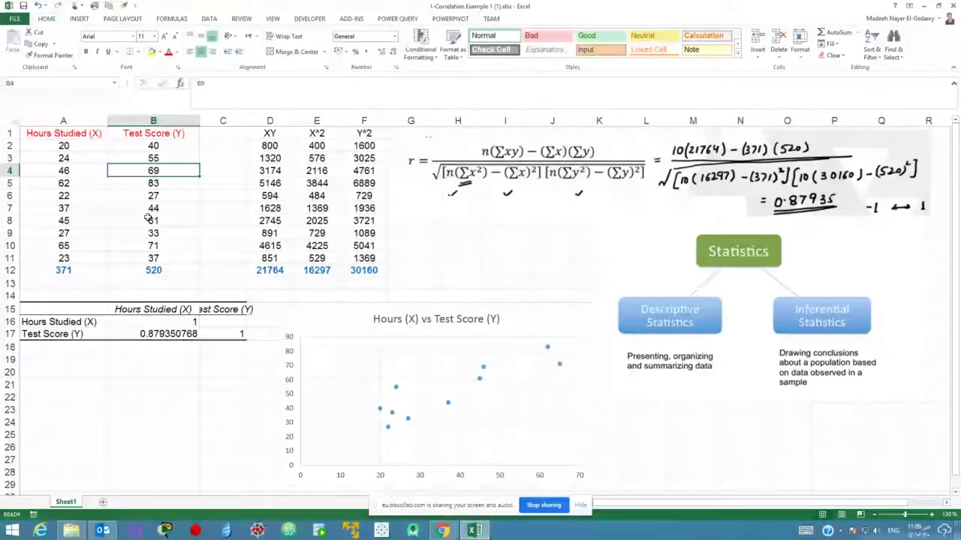
pyautogui.click(79, 186)
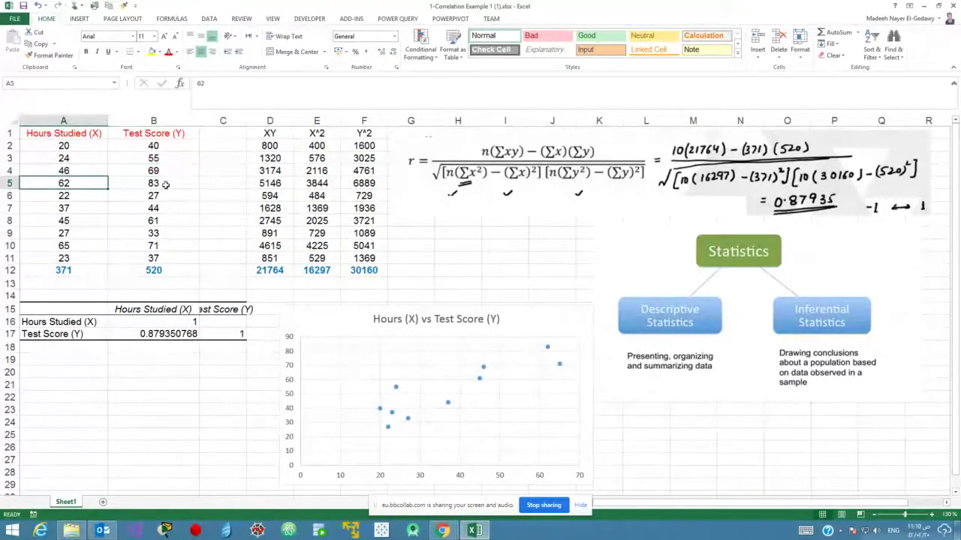
pyautogui.click(96, 259)
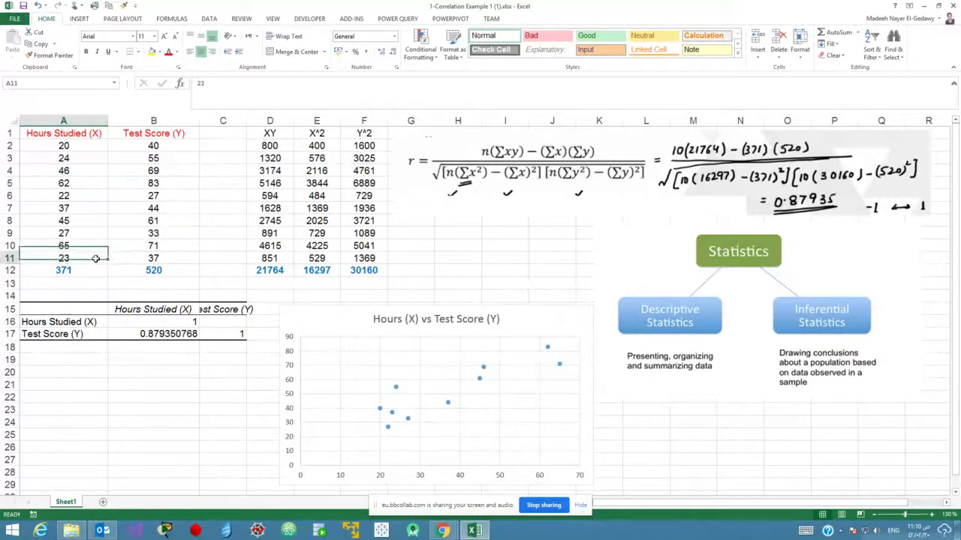
pyautogui.click(163, 258)
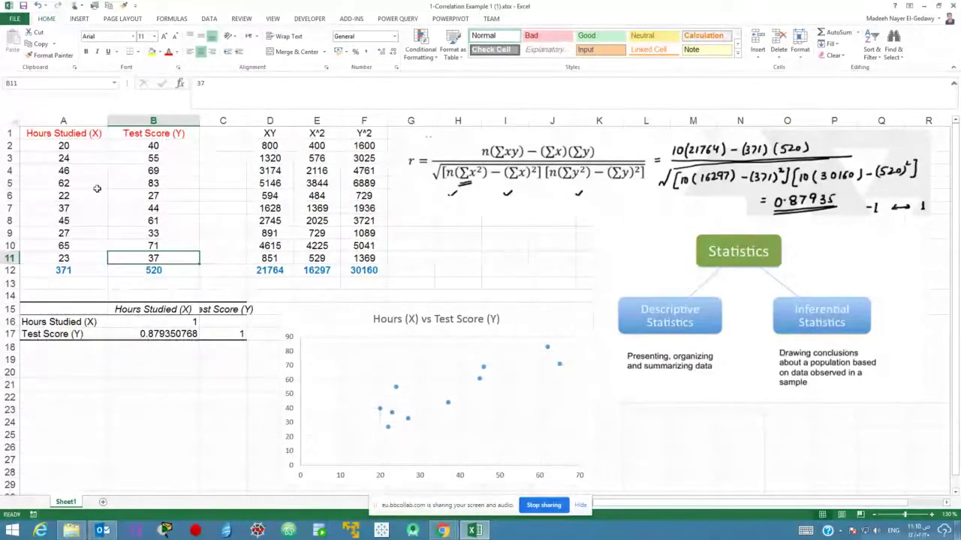
pyautogui.moveTo(72, 134); pyautogui.dragTo(174, 260)
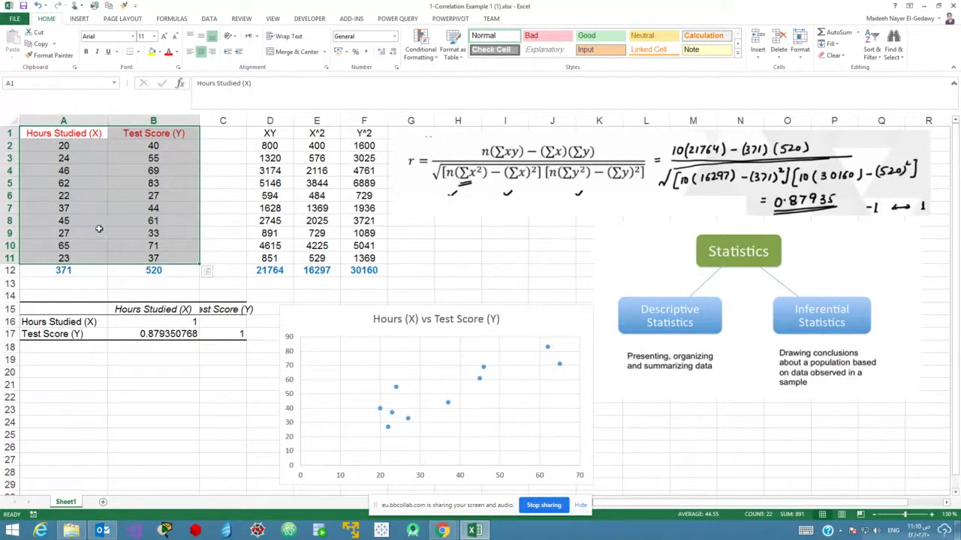
pyautogui.moveTo(77, 147); pyautogui.dragTo(143, 148)
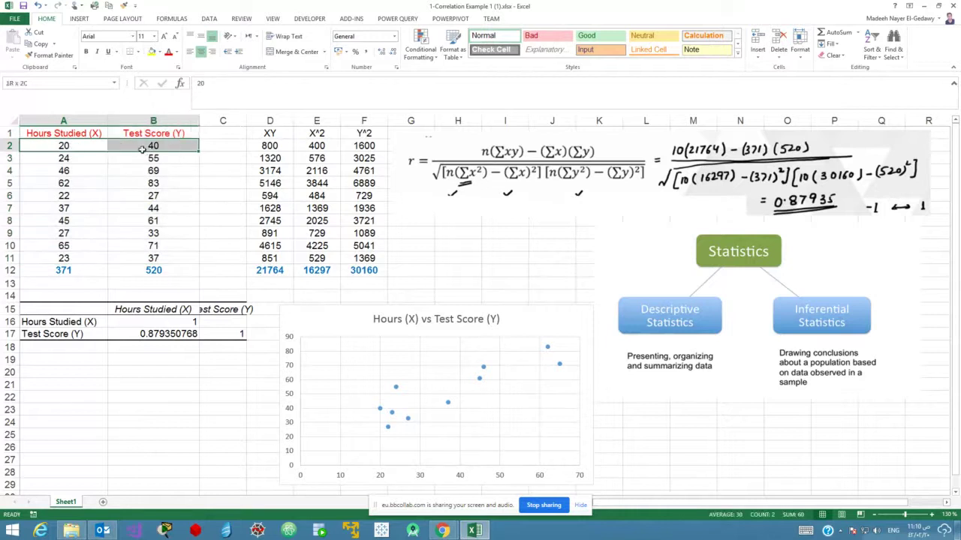
pyautogui.moveTo(72, 171); pyautogui.dragTo(143, 172)
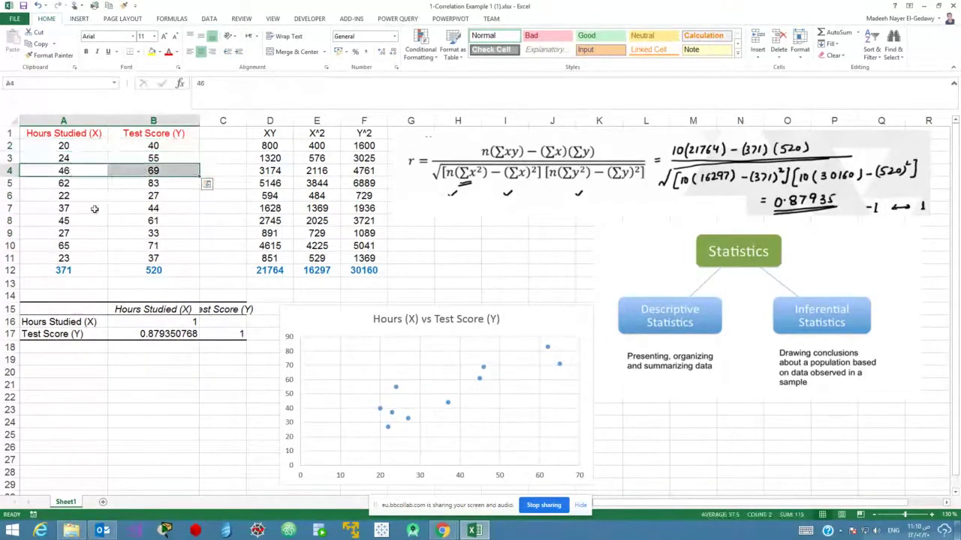
pyautogui.click(92, 209)
pyautogui.moveTo(92, 208); pyautogui.dragTo(129, 210)
pyautogui.moveTo(88, 247); pyautogui.dragTo(128, 247)
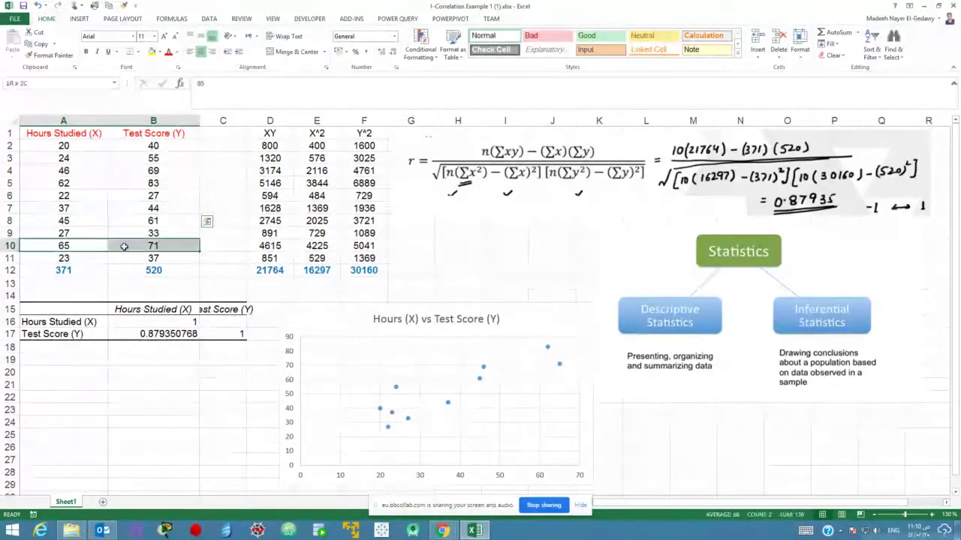
pyautogui.click(118, 219)
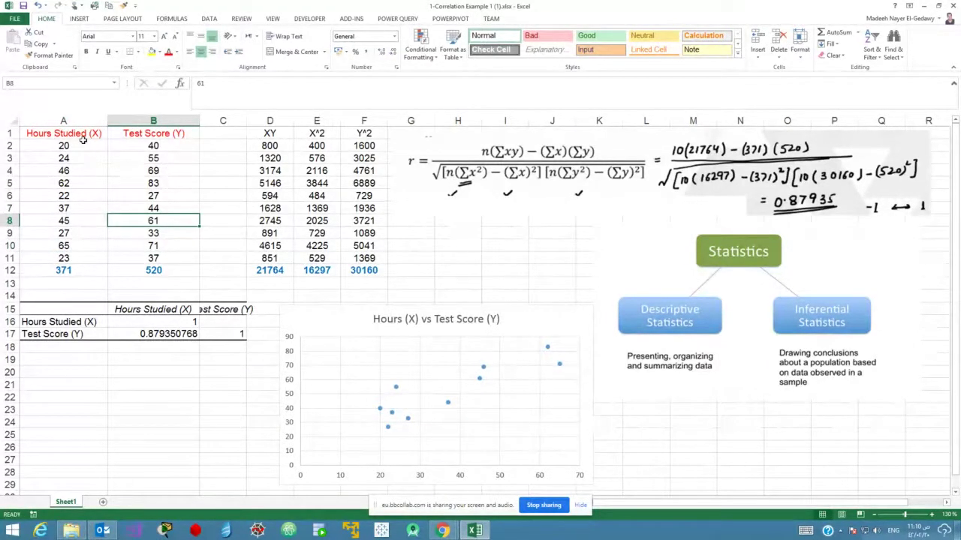
pyautogui.moveTo(83, 141); pyautogui.dragTo(94, 231)
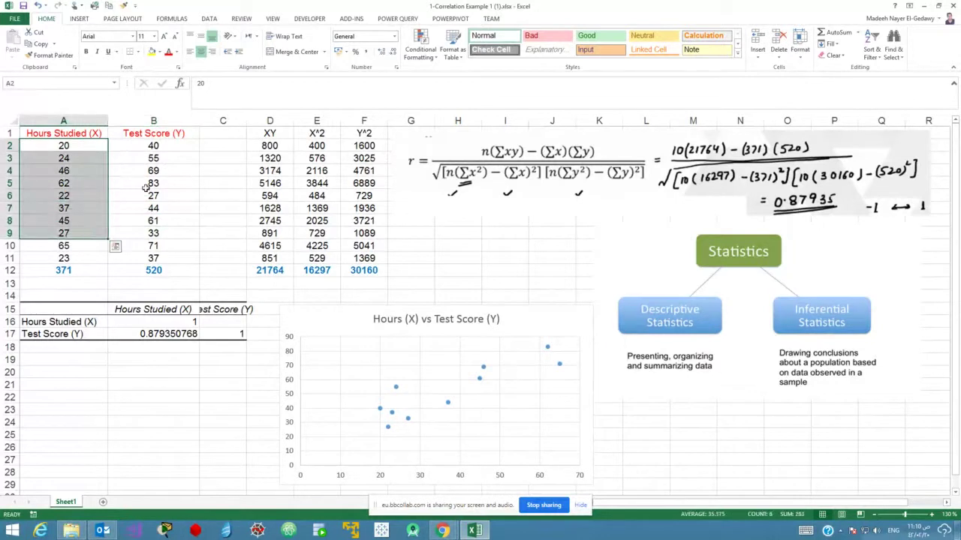
pyautogui.moveTo(153, 176); pyautogui.dragTo(171, 239)
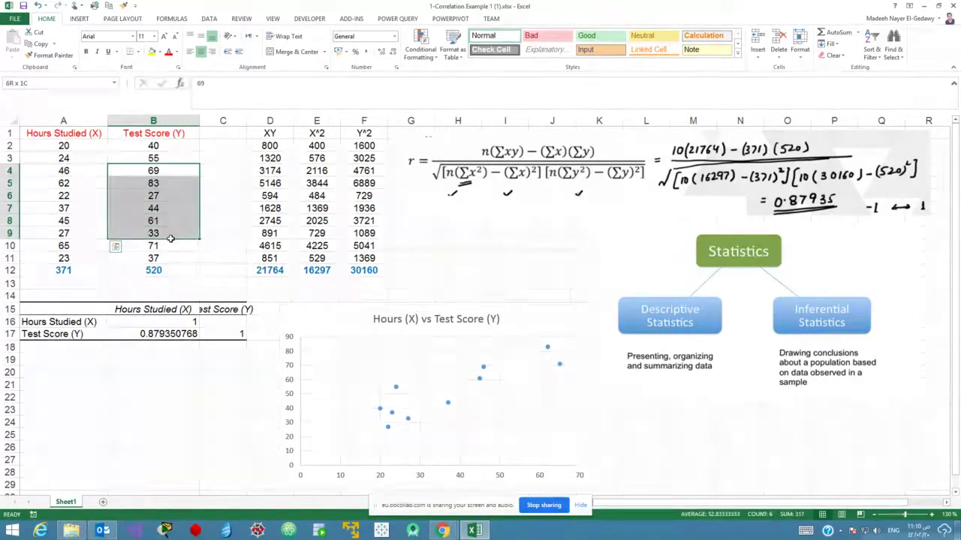
pyautogui.moveTo(171, 241); pyautogui.dragTo(171, 240)
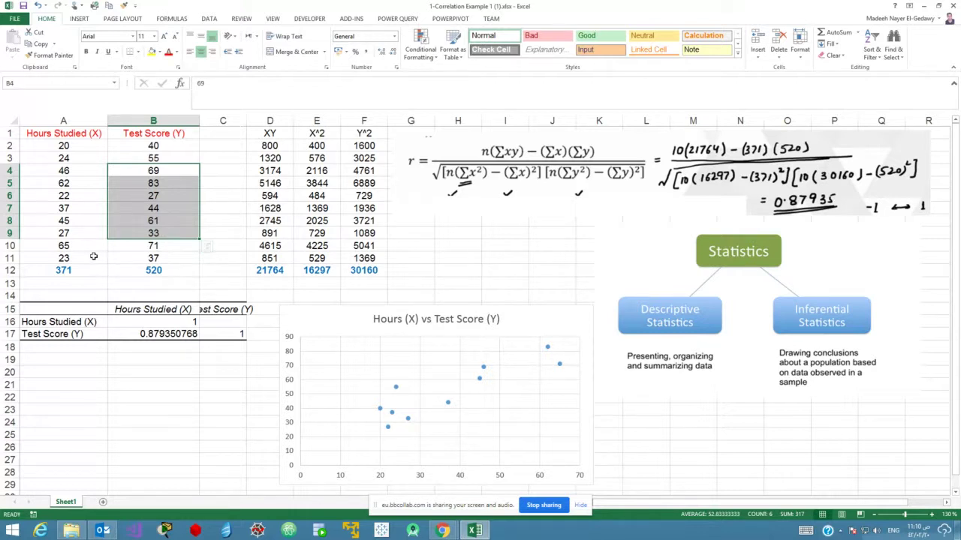
pyautogui.moveTo(87, 246); pyautogui.dragTo(139, 245)
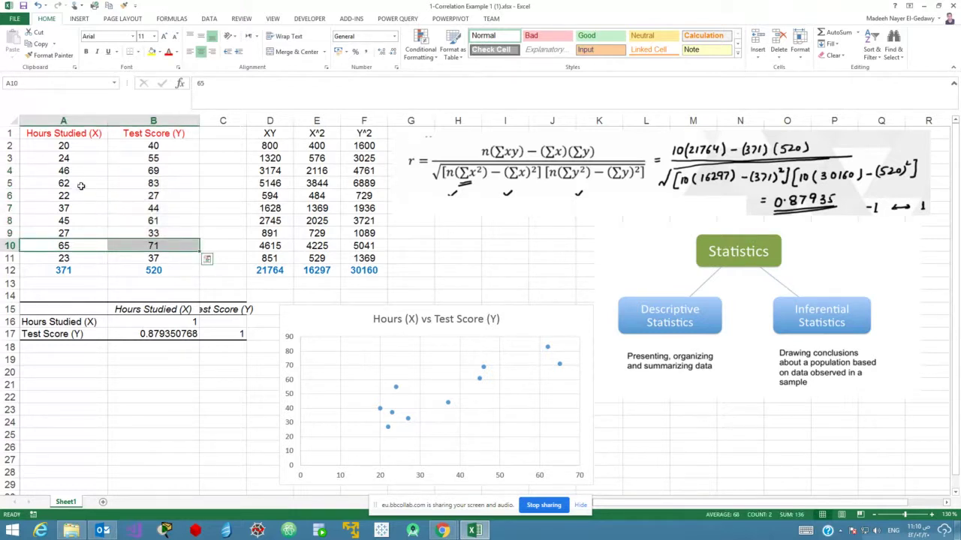
pyautogui.moveTo(83, 185); pyautogui.dragTo(139, 188)
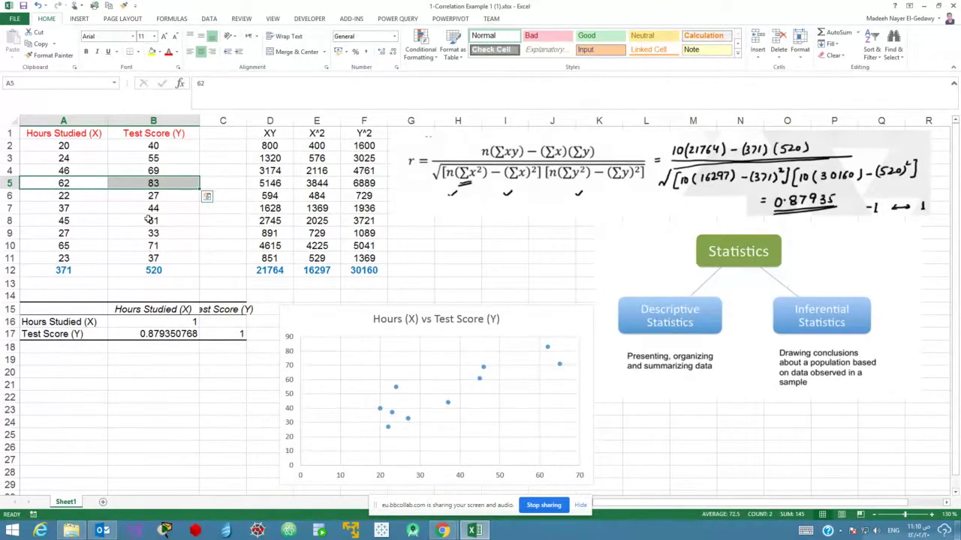
pyautogui.click(149, 220)
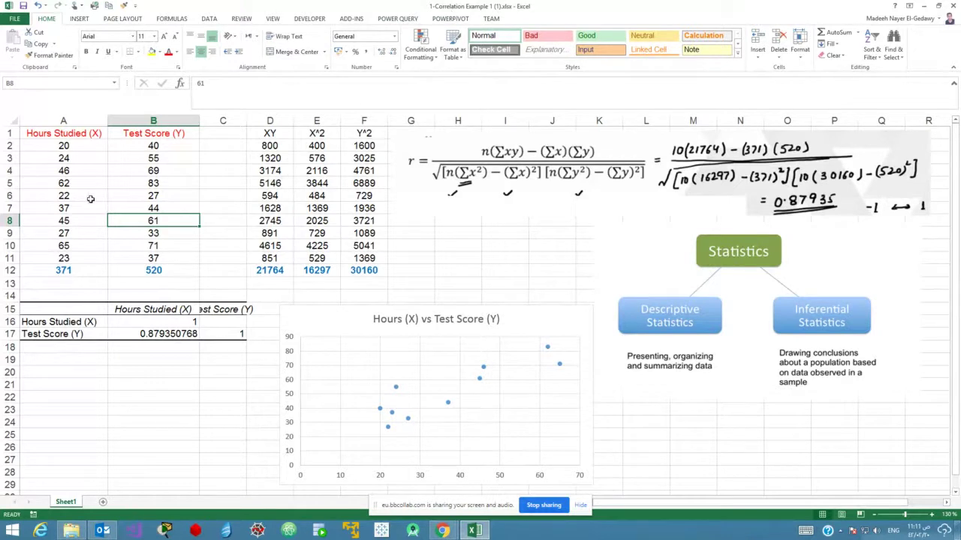
pyautogui.moveTo(82, 159); pyautogui.dragTo(86, 232)
pyautogui.moveTo(154, 157); pyautogui.dragTo(157, 233)
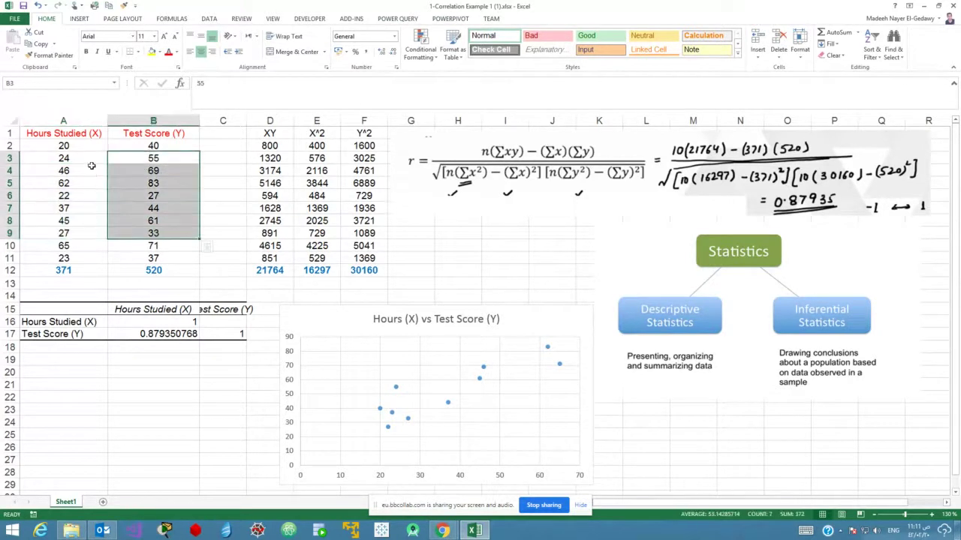
pyautogui.moveTo(91, 154); pyautogui.dragTo(85, 233)
pyautogui.moveTo(129, 186); pyautogui.dragTo(145, 223)
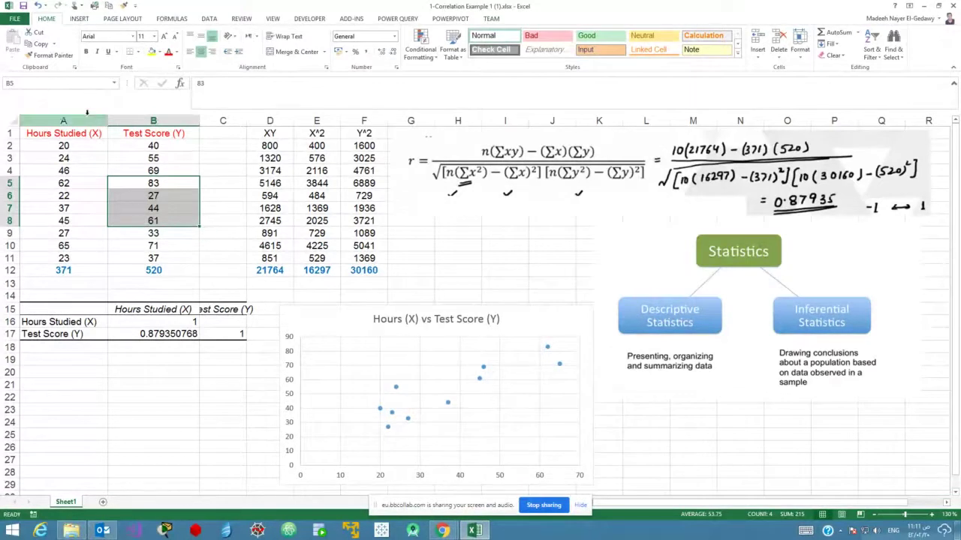
pyautogui.click(111, 159)
pyautogui.press('Down')
pyautogui.press('Down')
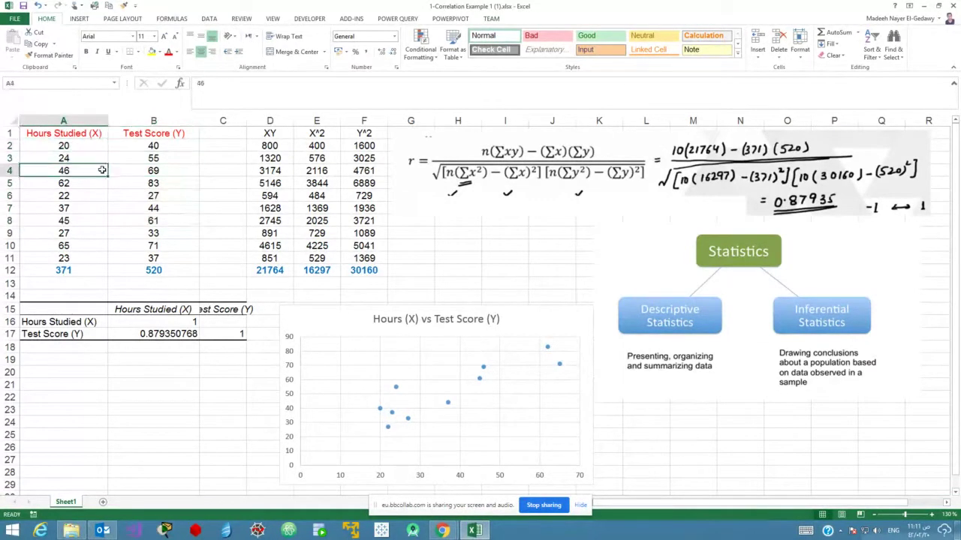
pyautogui.click(99, 200)
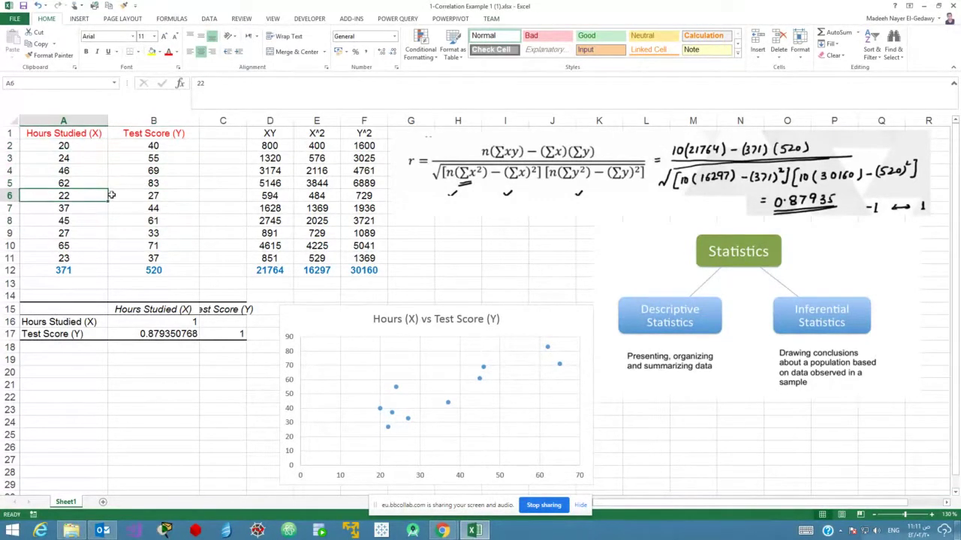
pyautogui.click(113, 196)
pyautogui.click(75, 136)
pyautogui.click(133, 133)
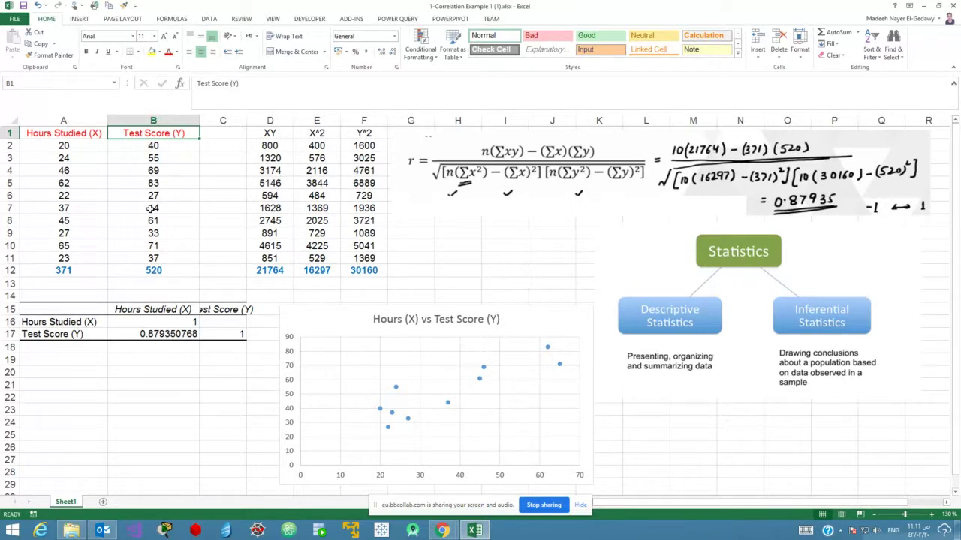
pyautogui.click(511, 172)
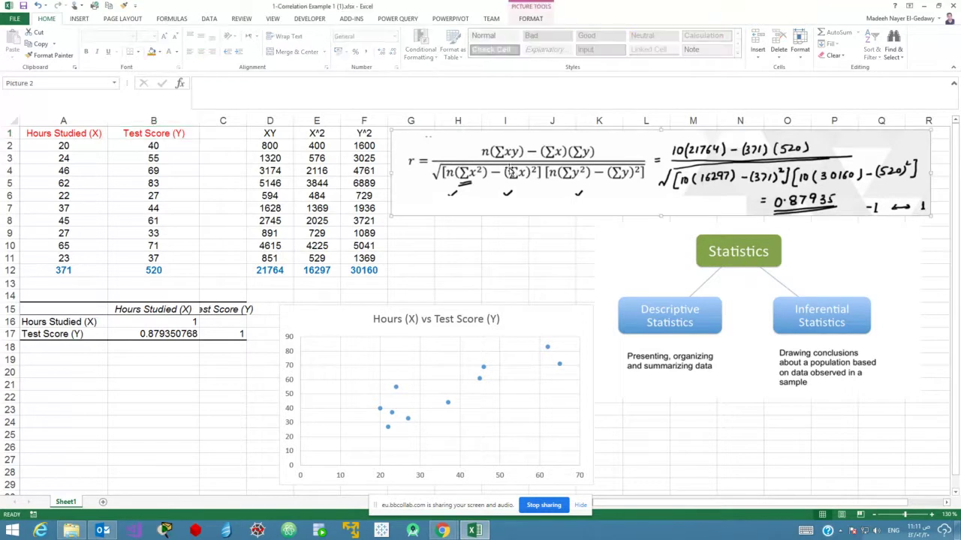
pyautogui.click(82, 198)
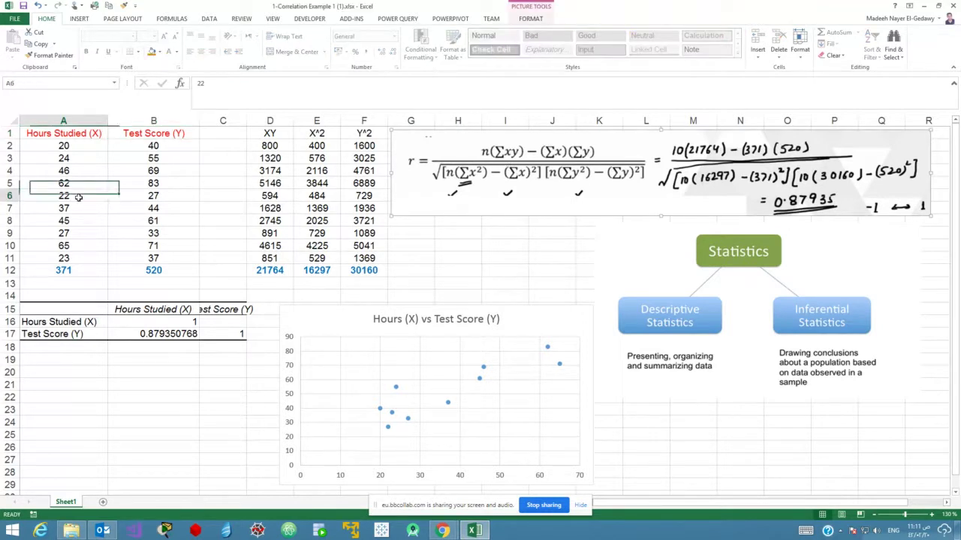
pyautogui.moveTo(44, 146); pyautogui.dragTo(63, 258)
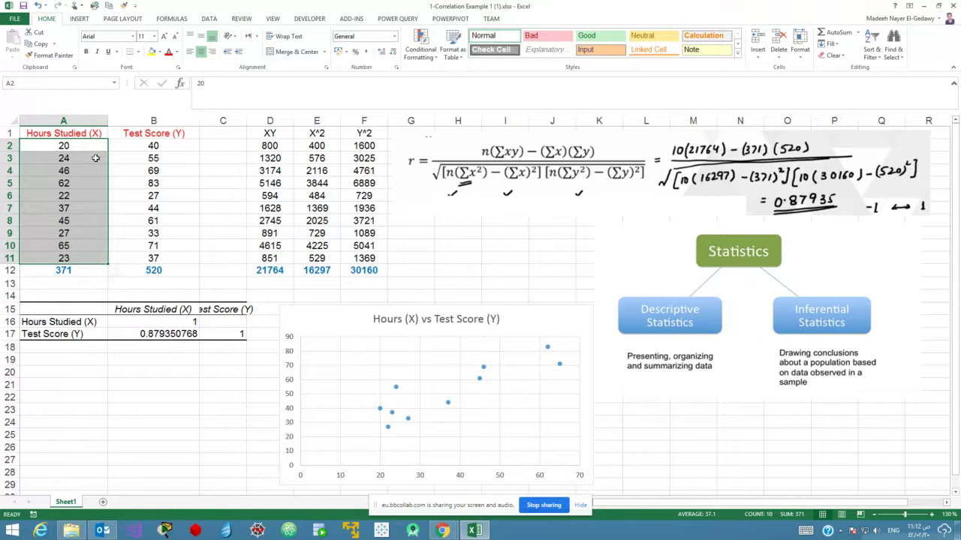
pyautogui.click(87, 279)
pyautogui.moveTo(85, 141); pyautogui.dragTo(89, 257)
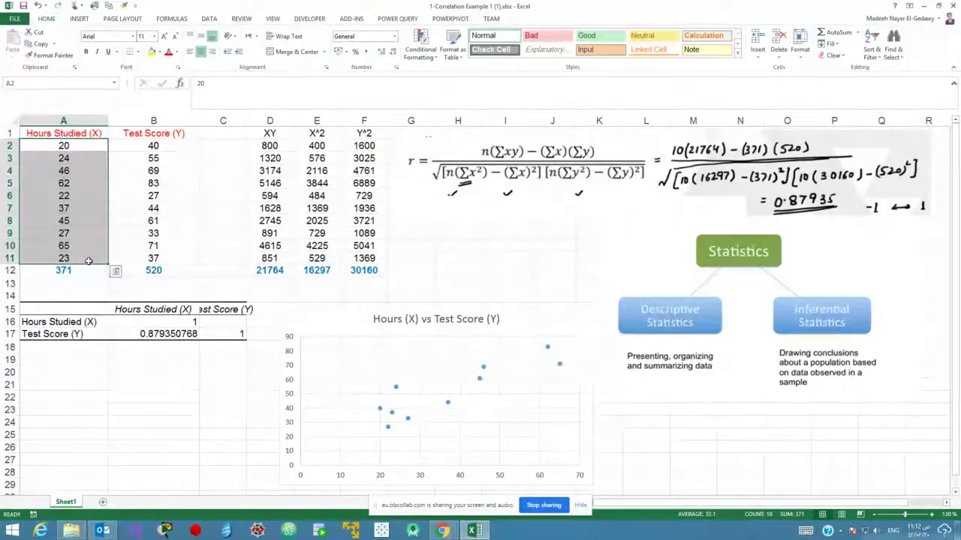
pyautogui.click(86, 270)
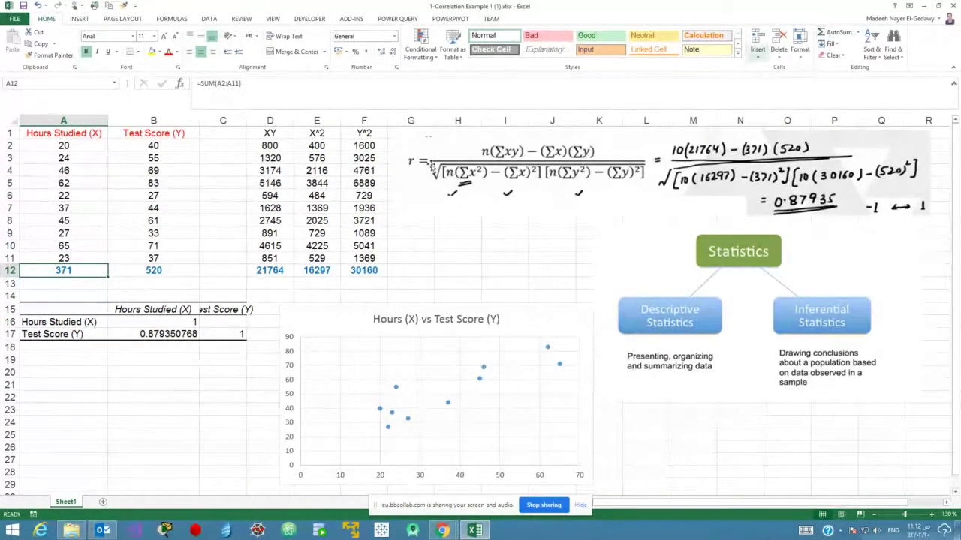
pyautogui.click(169, 148)
pyautogui.moveTo(169, 148); pyautogui.dragTo(177, 259)
pyautogui.click(174, 271)
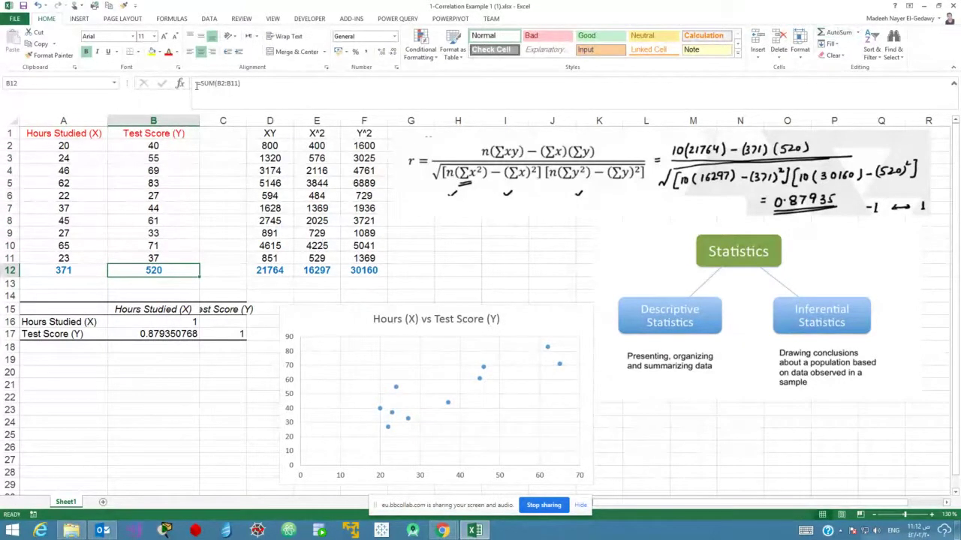
pyautogui.click(67, 272)
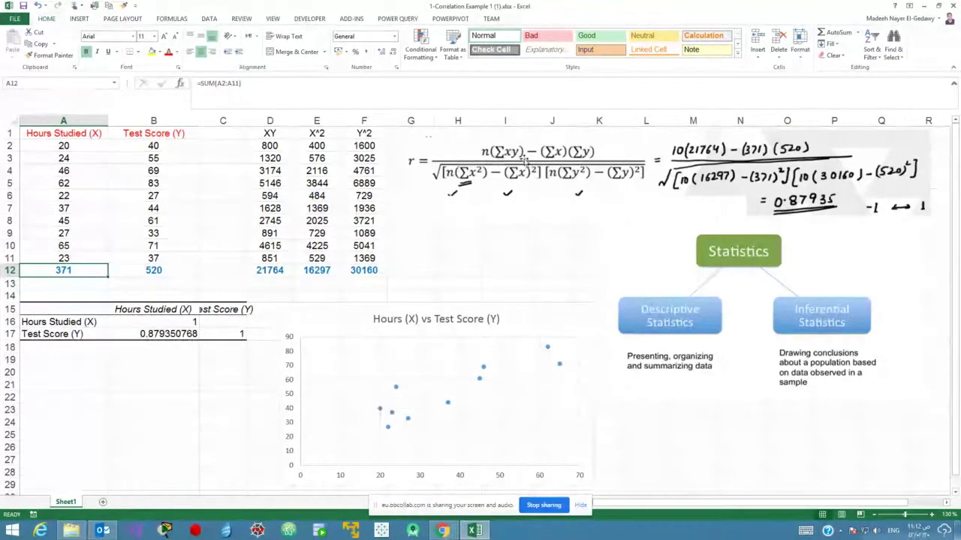
pyautogui.click(91, 133)
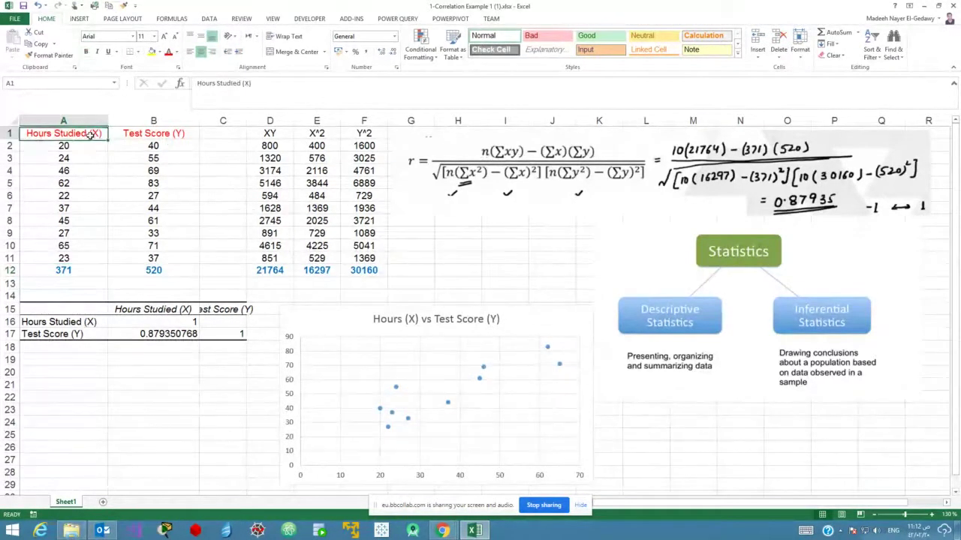
pyautogui.moveTo(65, 145); pyautogui.dragTo(85, 261)
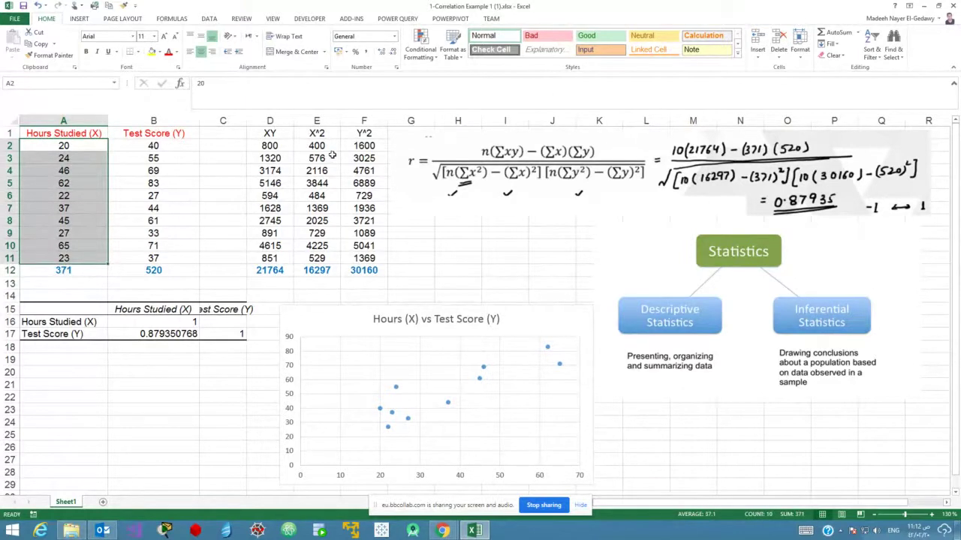
pyautogui.moveTo(329, 149); pyautogui.dragTo(328, 256)
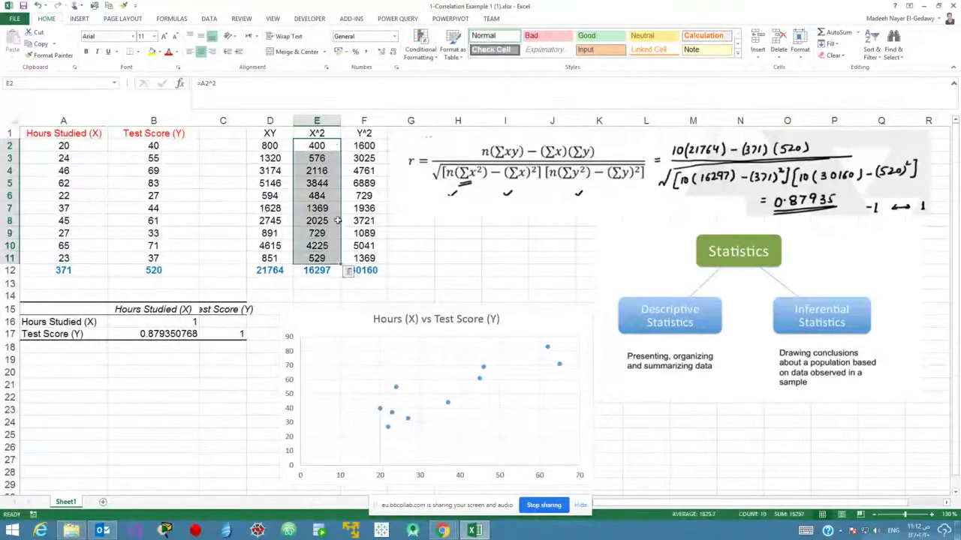
pyautogui.moveTo(169, 146); pyautogui.dragTo(202, 265)
pyautogui.moveTo(367, 148); pyautogui.dragTo(365, 258)
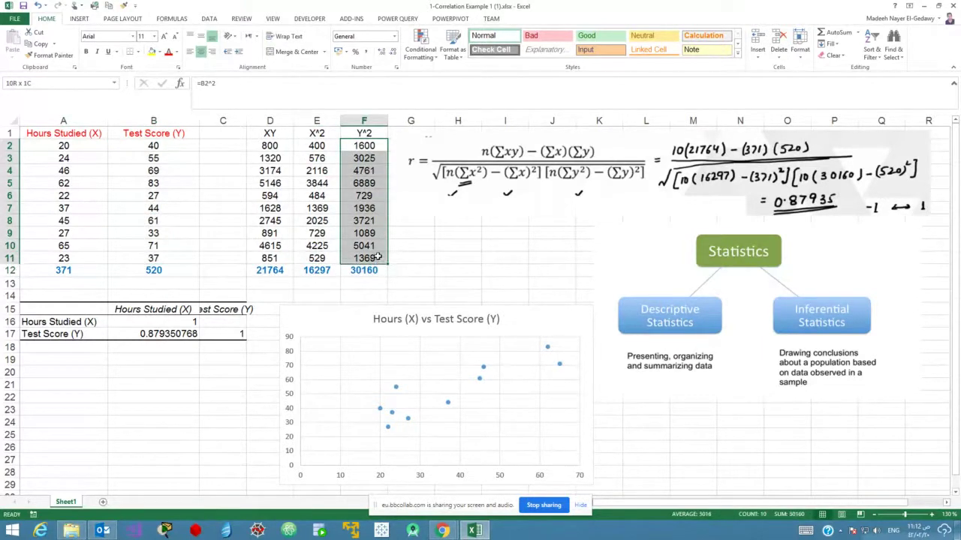
pyautogui.click(90, 141)
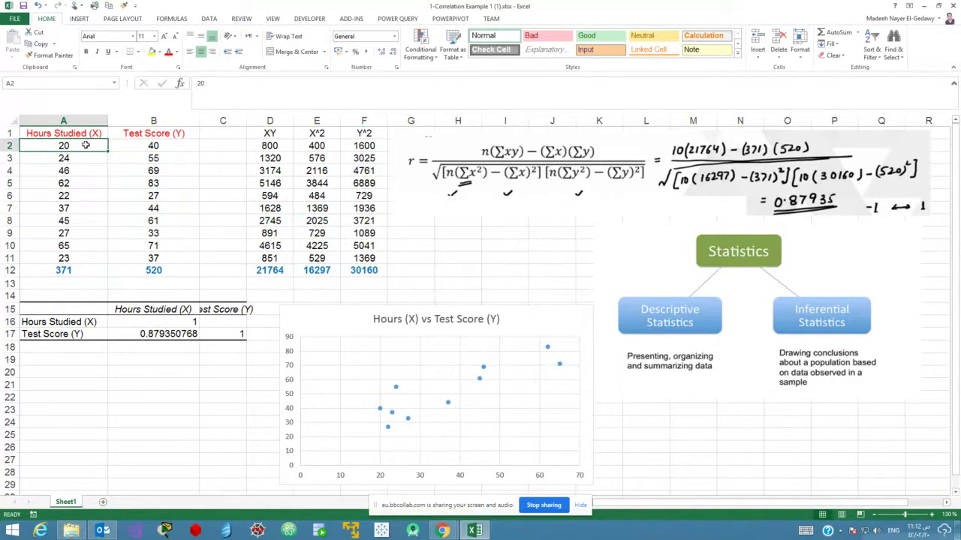
pyautogui.click(143, 149)
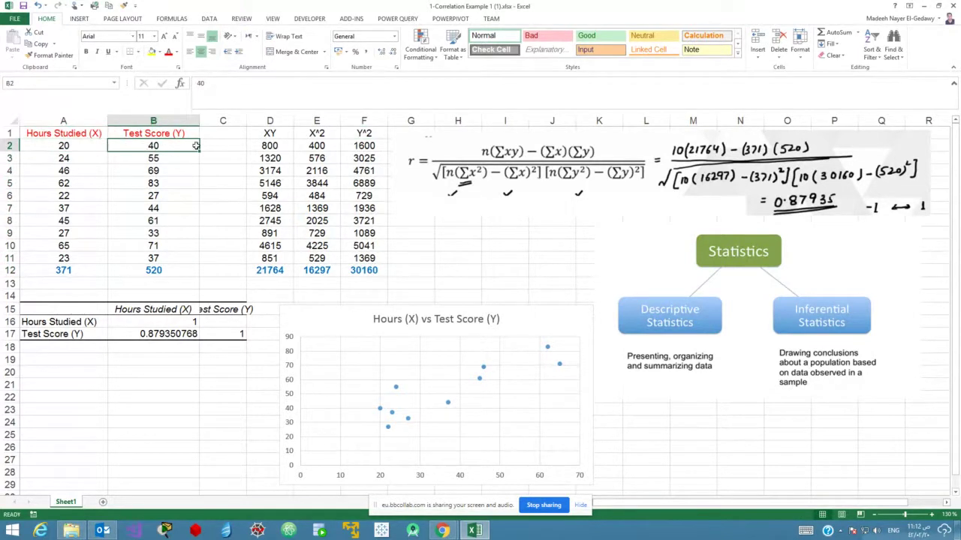
pyautogui.click(276, 145)
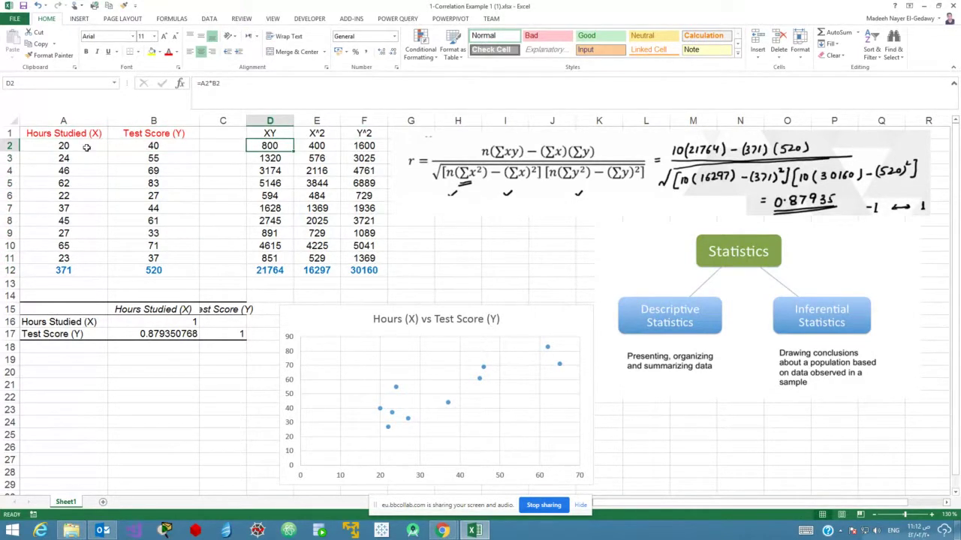
pyautogui.click(86, 148)
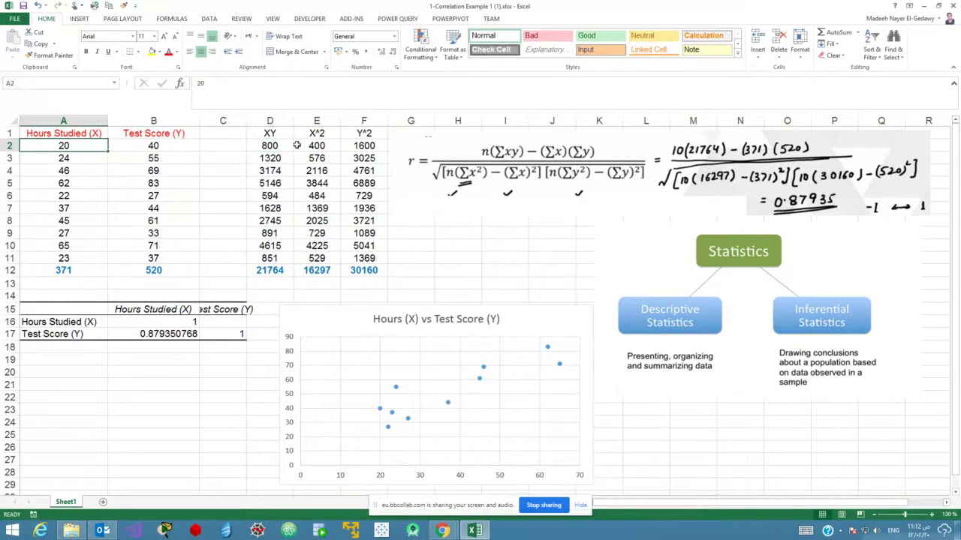
pyautogui.click(167, 146)
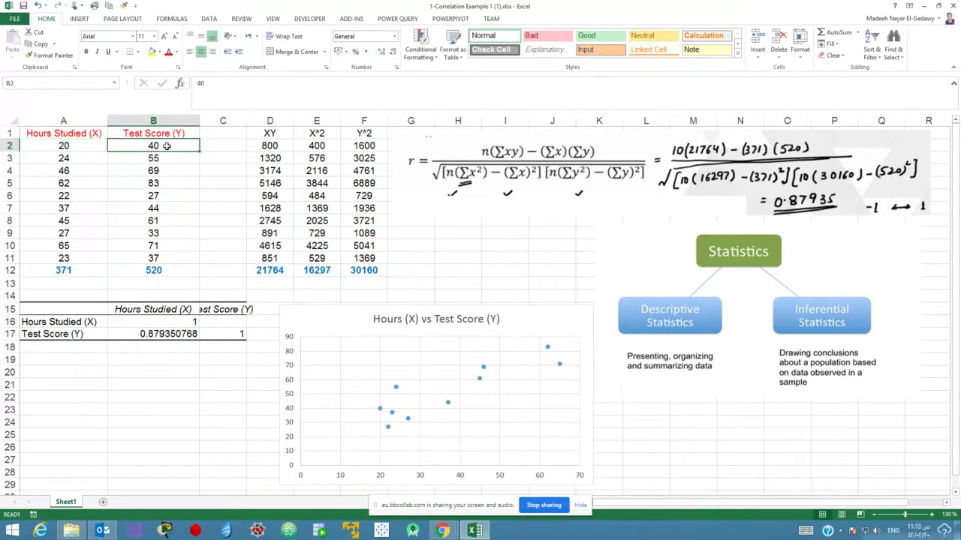
pyautogui.click(353, 147)
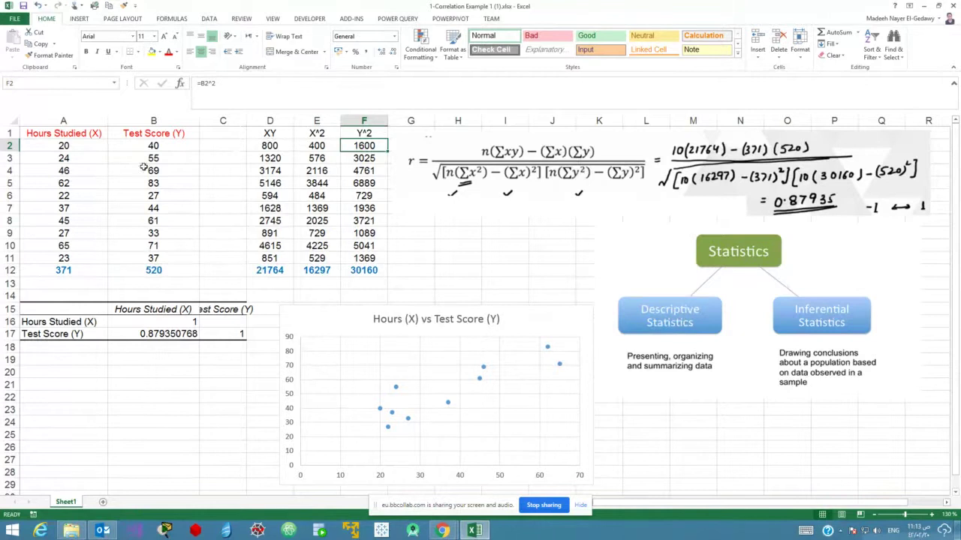
pyautogui.click(77, 270)
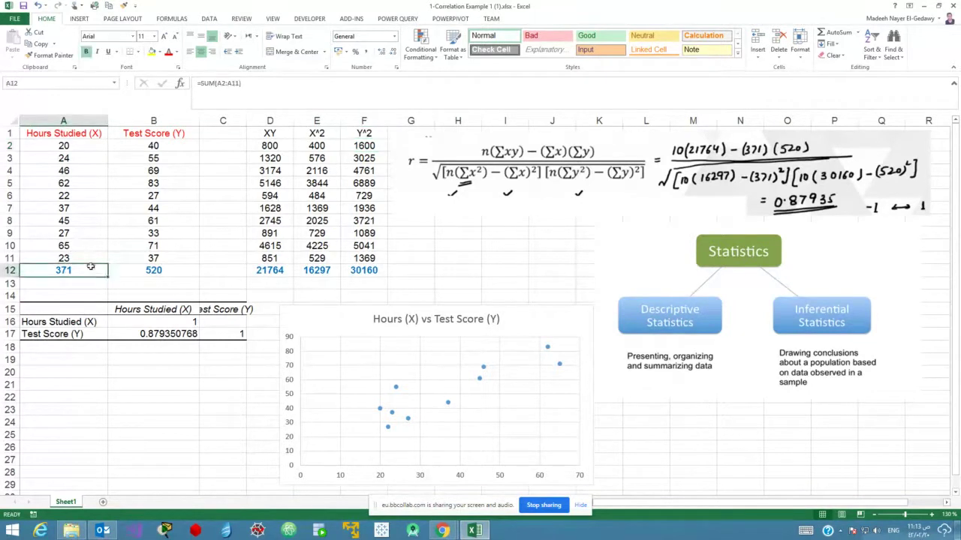
pyautogui.click(167, 274)
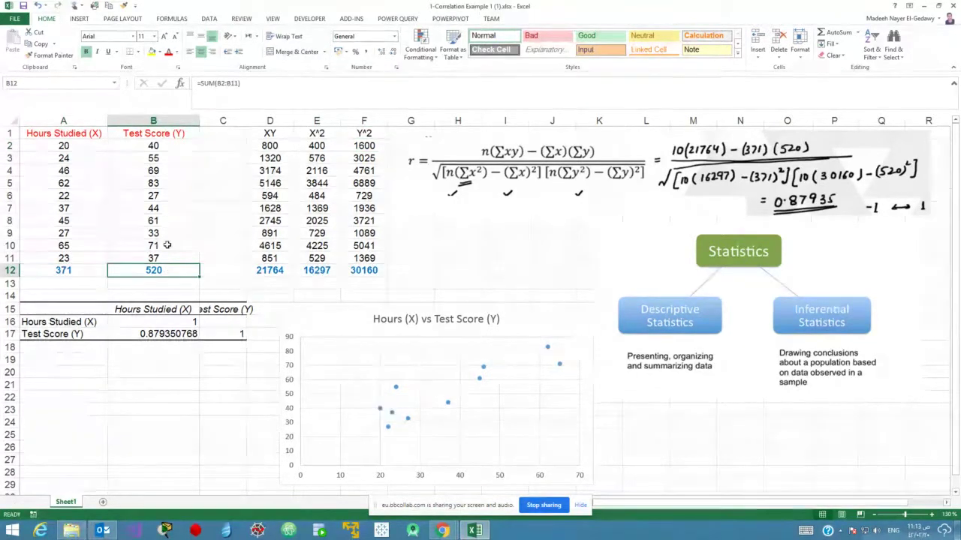
pyautogui.click(266, 272)
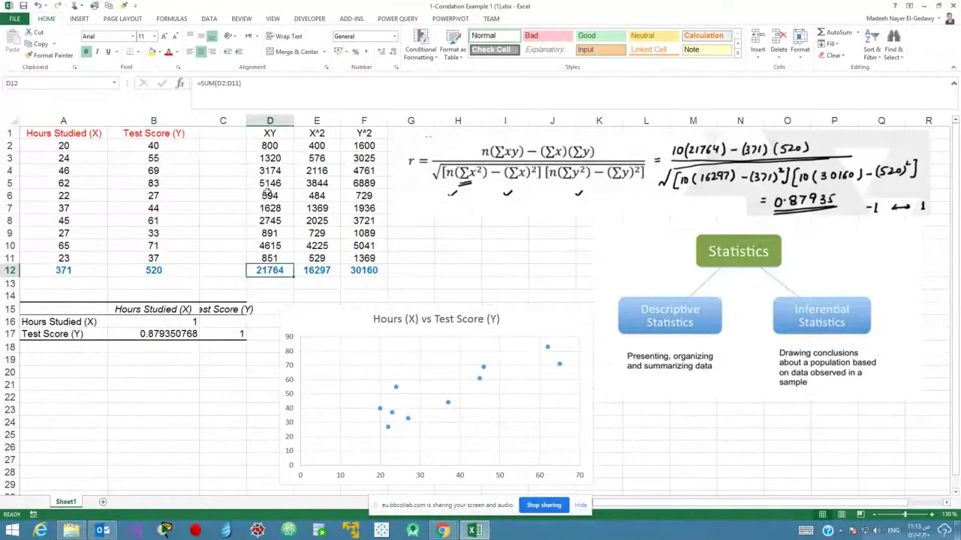
pyautogui.click(324, 272)
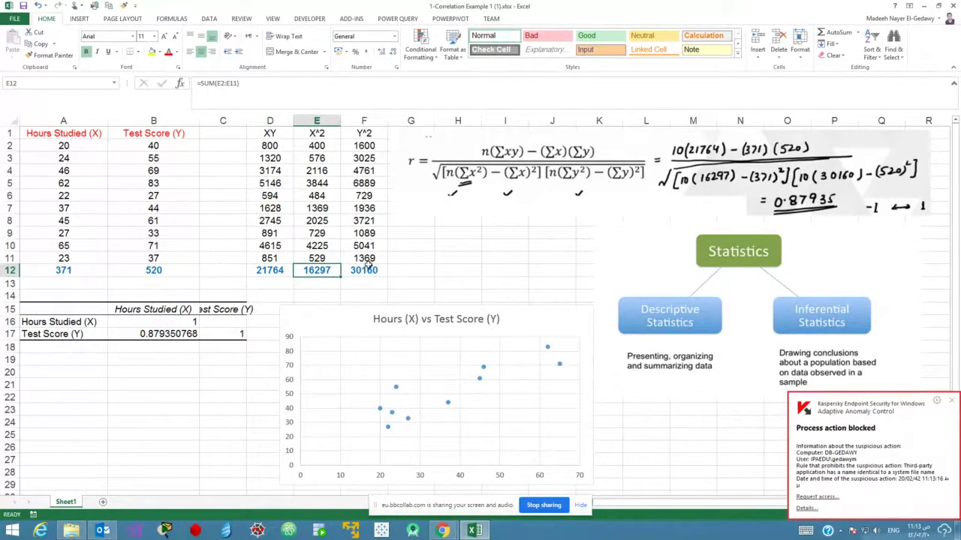
pyautogui.click(366, 272)
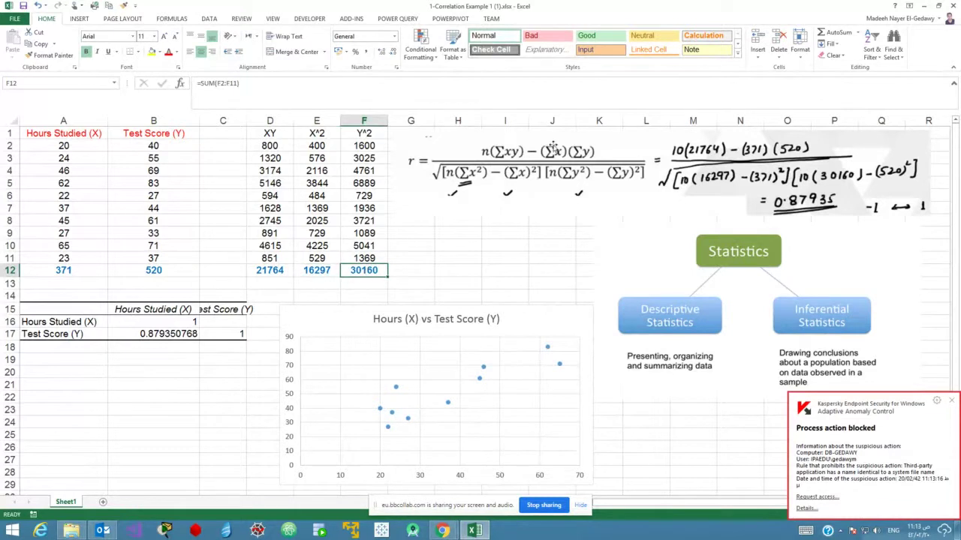
pyautogui.click(951, 401)
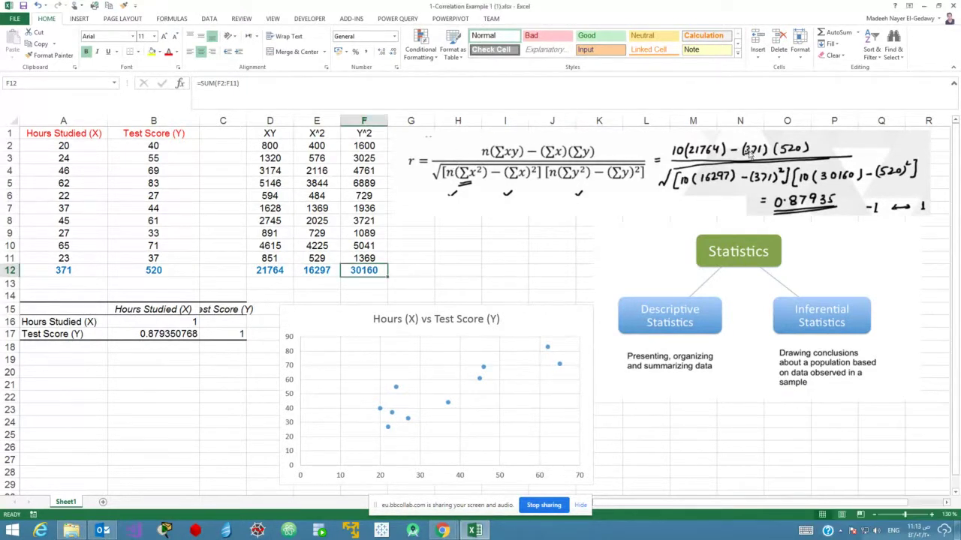
pyautogui.moveTo(78, 272); pyautogui.dragTo(372, 272)
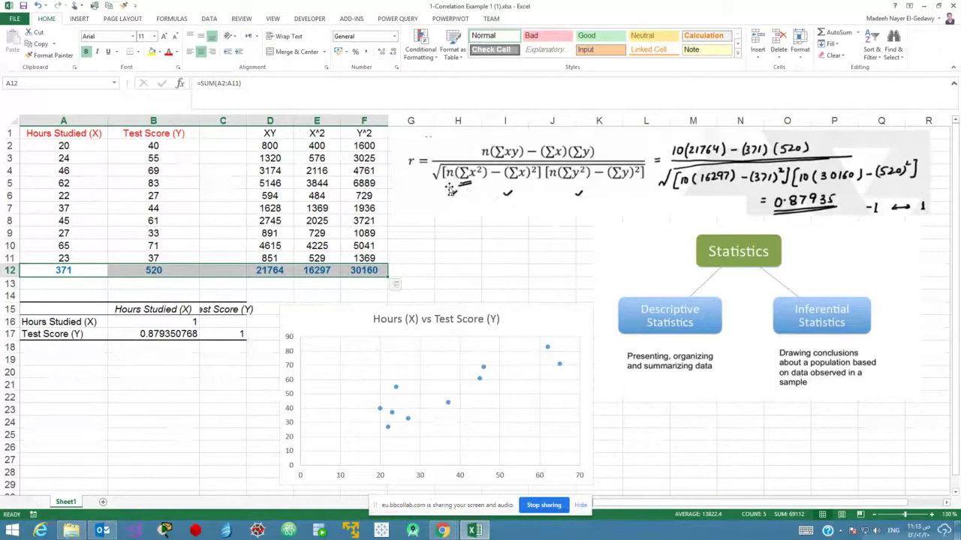
pyautogui.moveTo(60, 147); pyautogui.dragTo(86, 259)
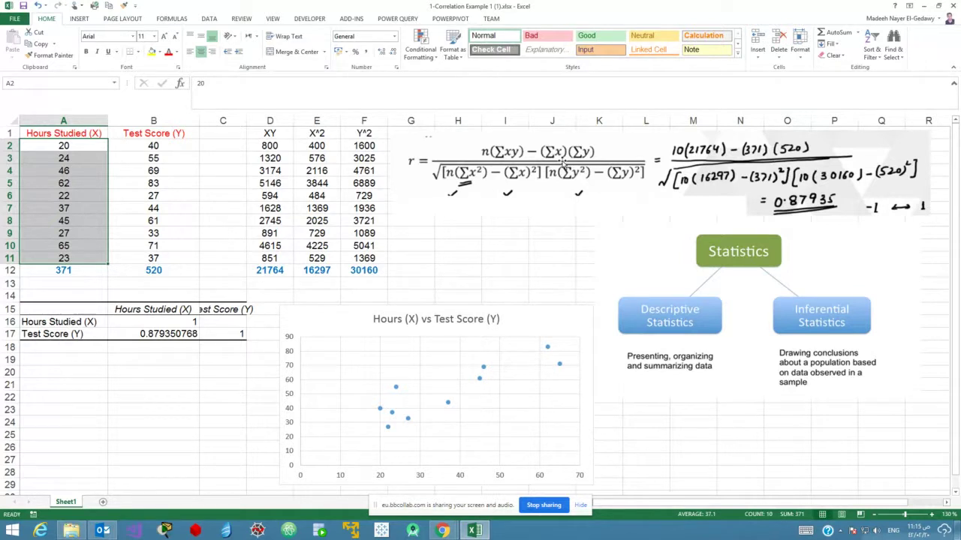
pyautogui.click(563, 161)
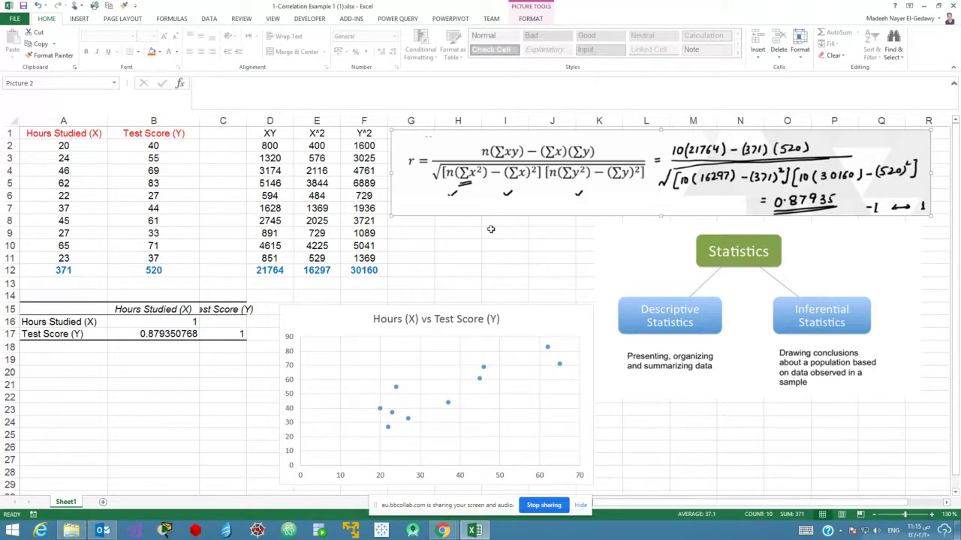
pyautogui.click(525, 255)
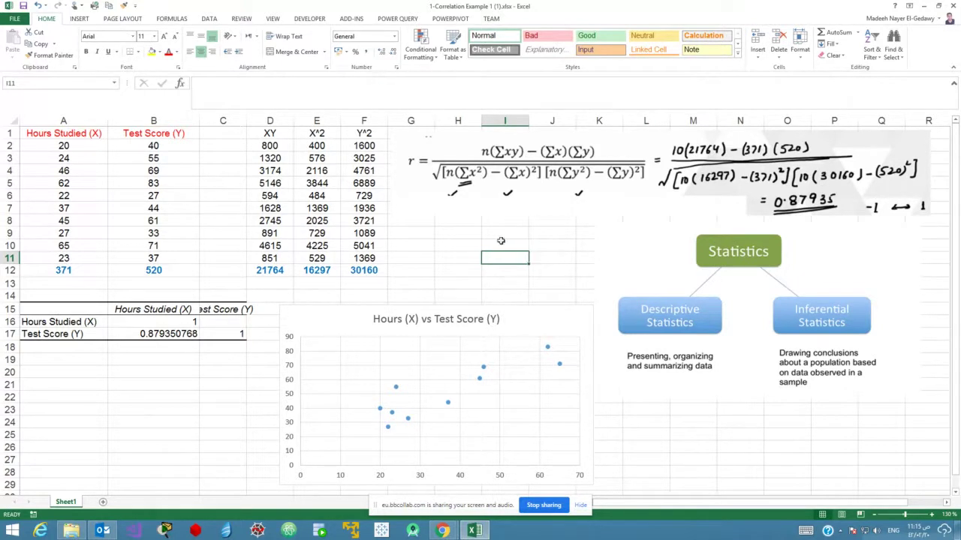
pyautogui.moveTo(71, 134); pyautogui.dragTo(155, 259)
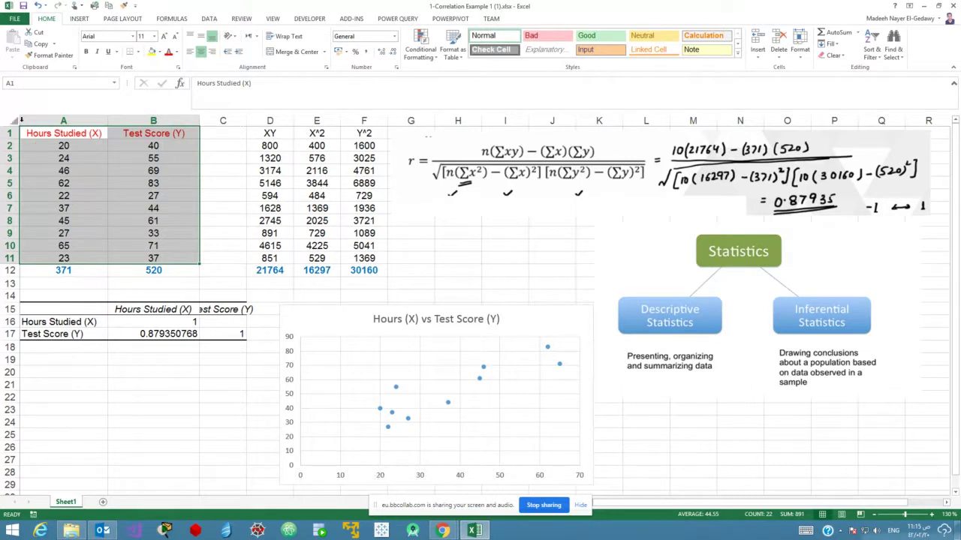
# Browse the Insert tab's Scatter chart types, then dismiss them without inserting a chart.
pyautogui.click(80, 19)
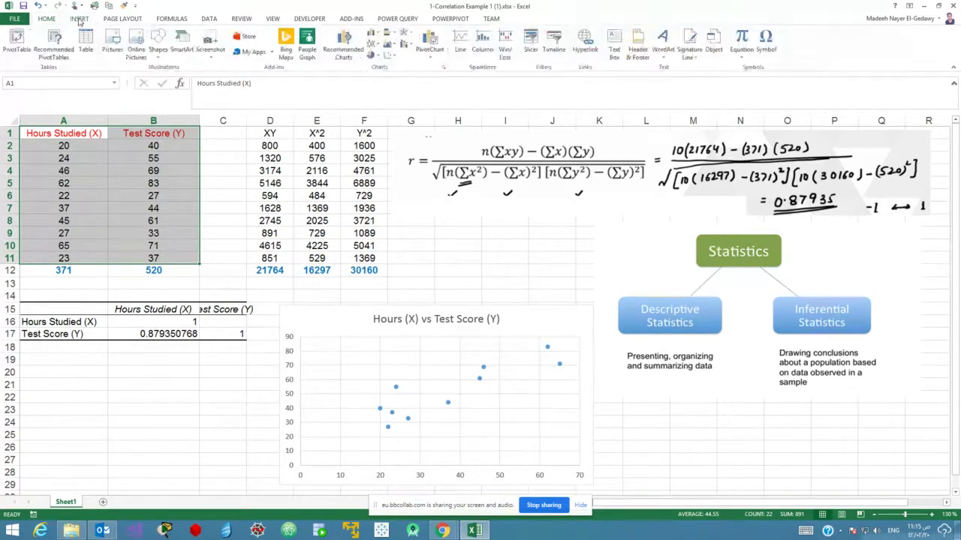
pyautogui.click(388, 56)
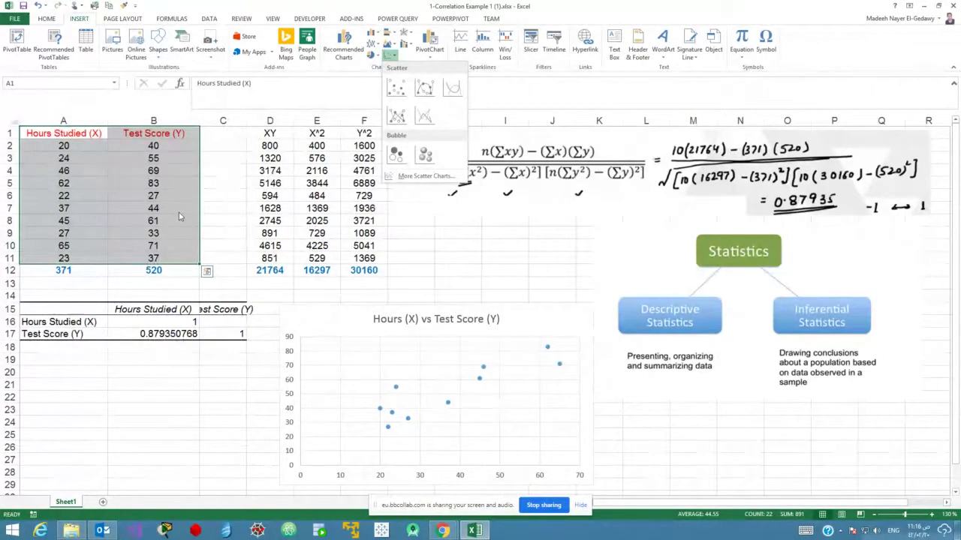
pyautogui.click(201, 406)
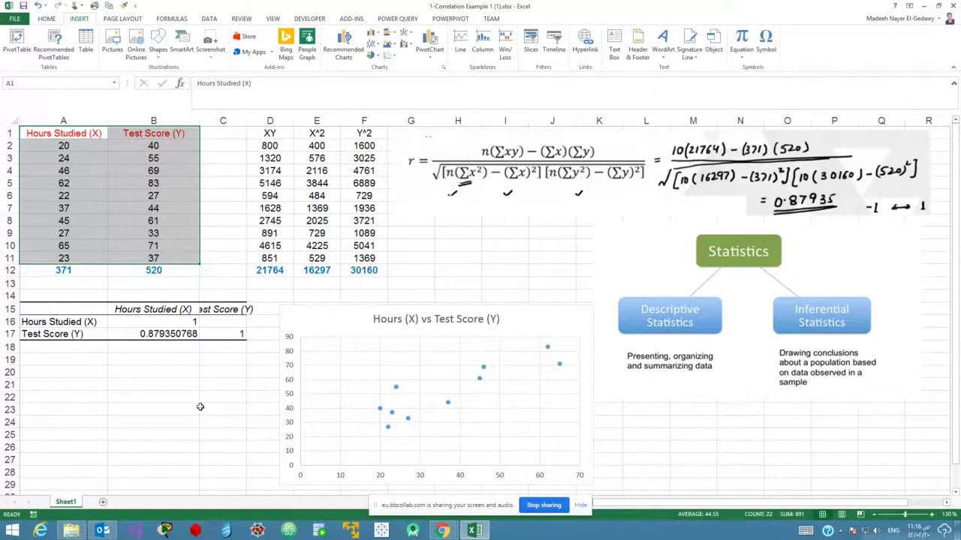
pyautogui.click(6, 21)
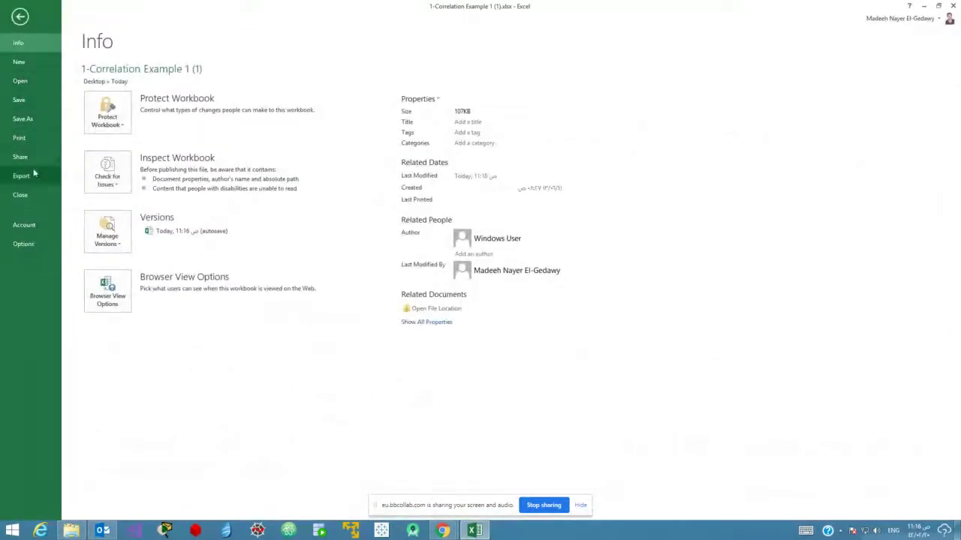
pyautogui.click(21, 15)
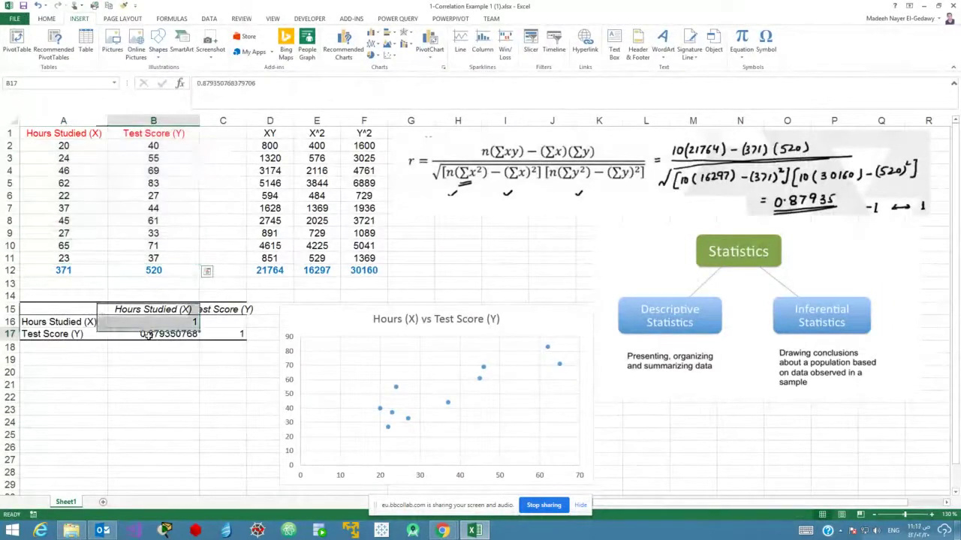
pyautogui.click(148, 334)
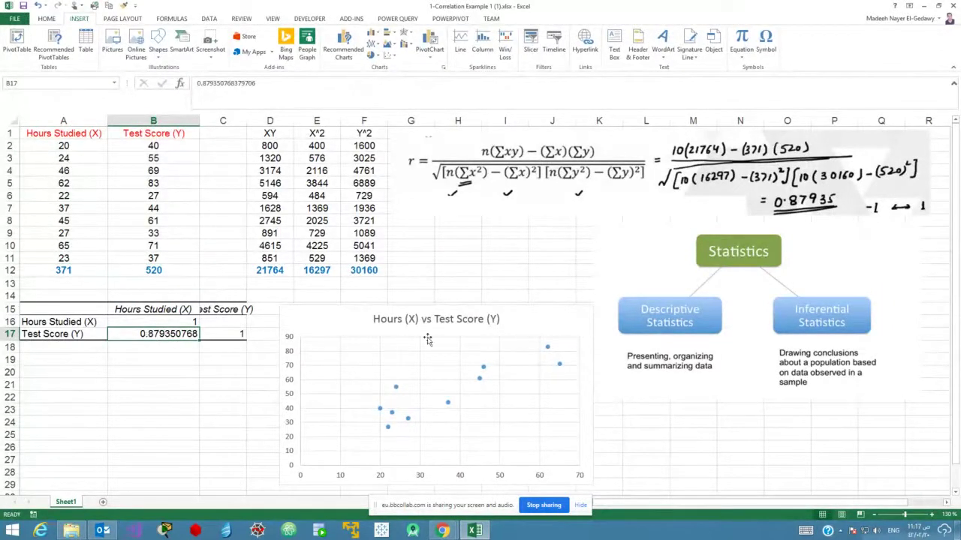
pyautogui.click(125, 363)
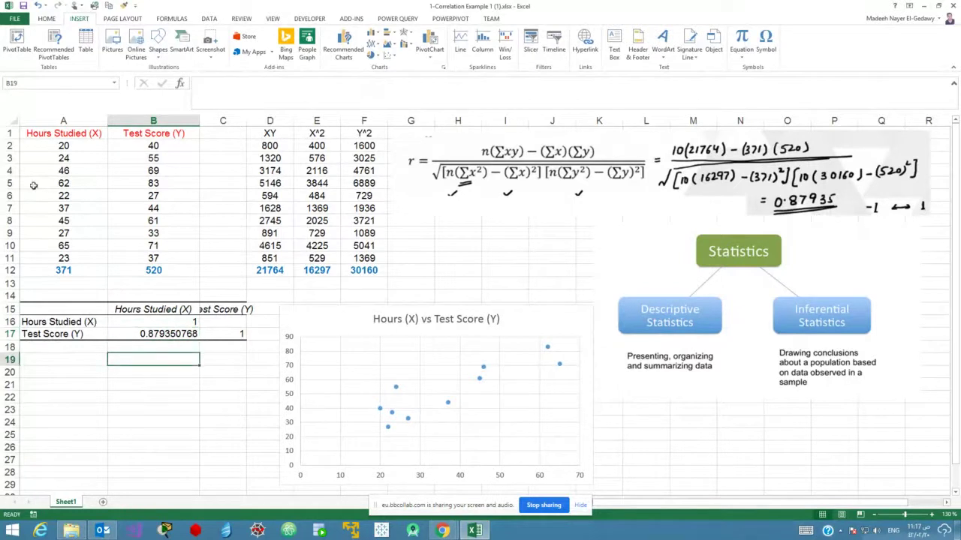
pyautogui.click(14, 18)
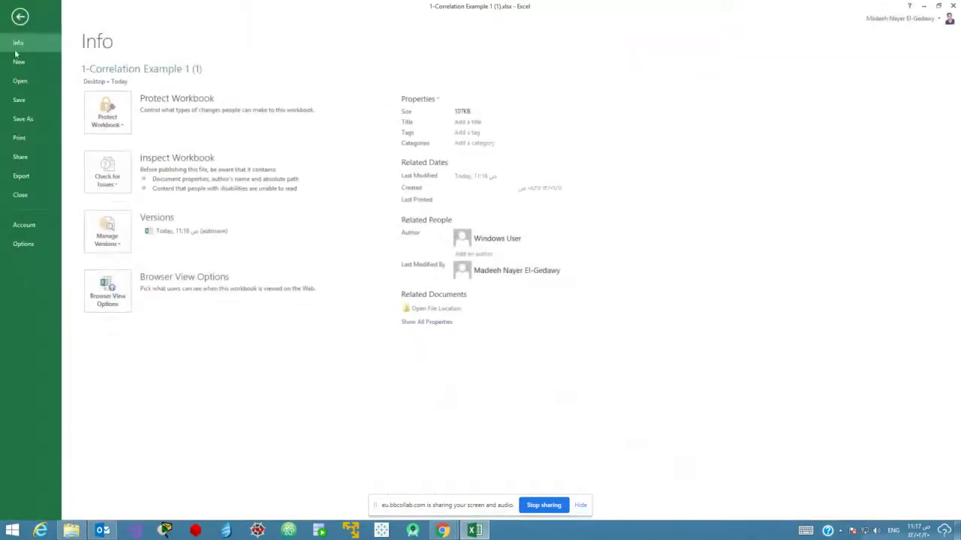
pyautogui.click(24, 244)
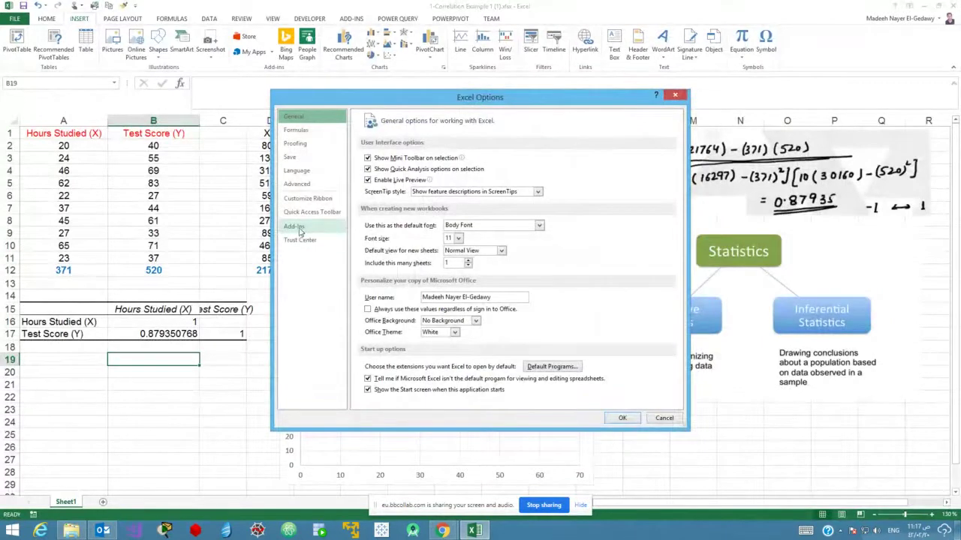
pyautogui.click(341, 225)
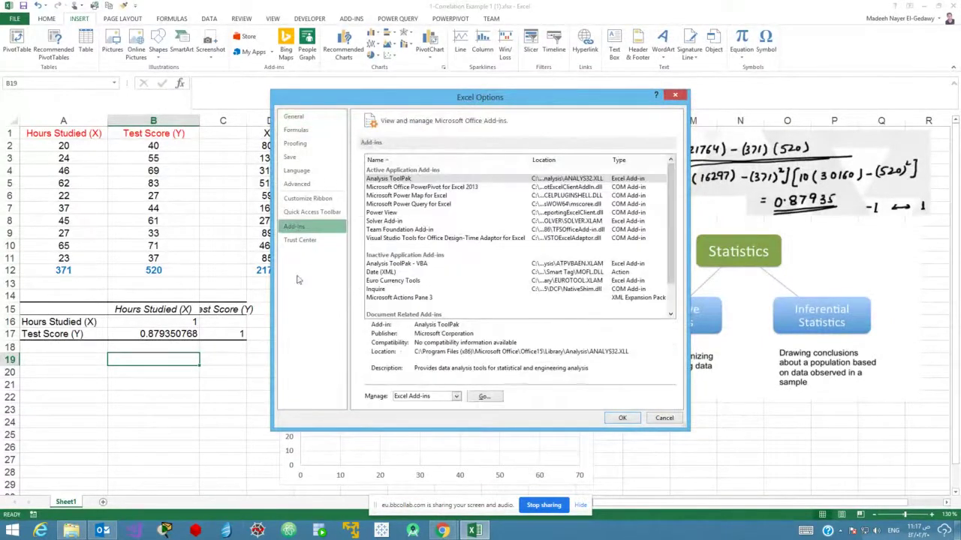
pyautogui.click(667, 419)
pyautogui.click(14, 18)
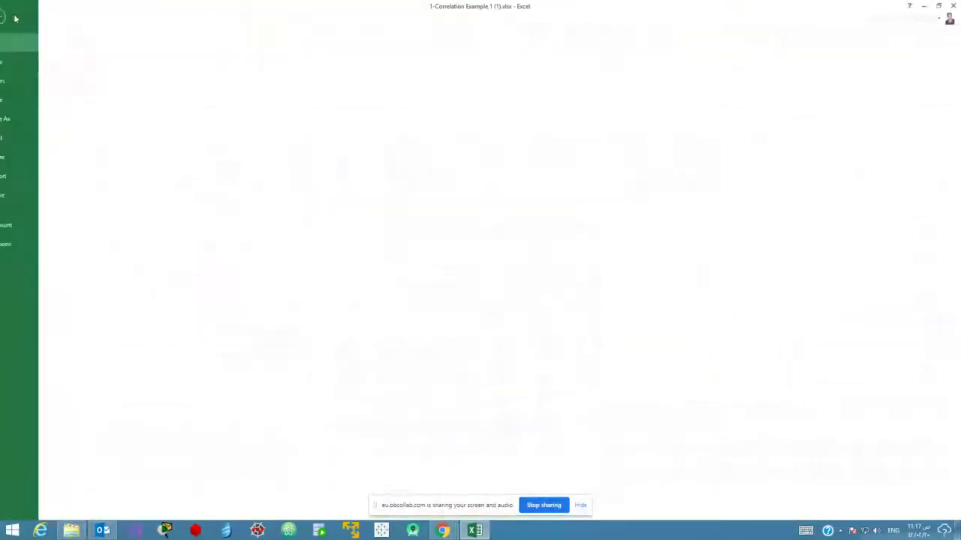
pyautogui.click(23, 245)
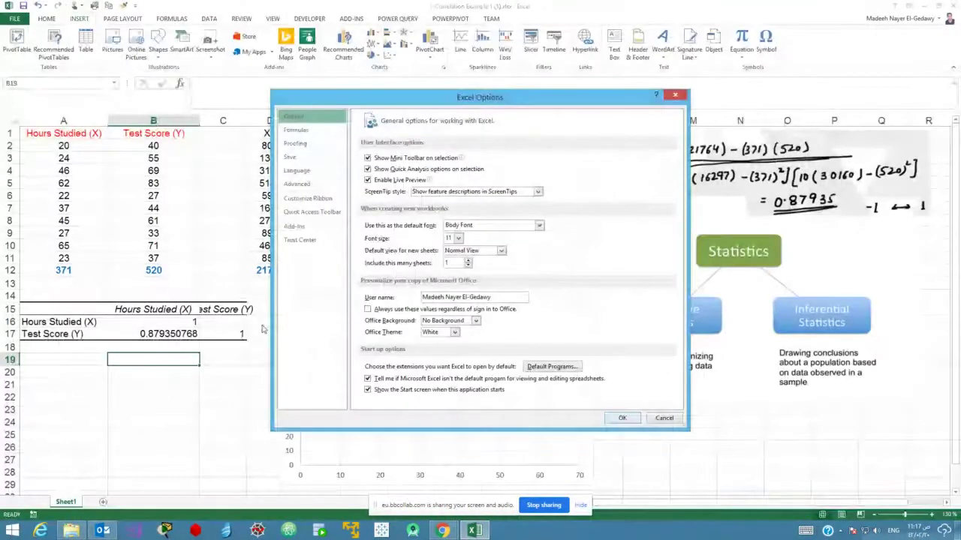
pyautogui.click(295, 227)
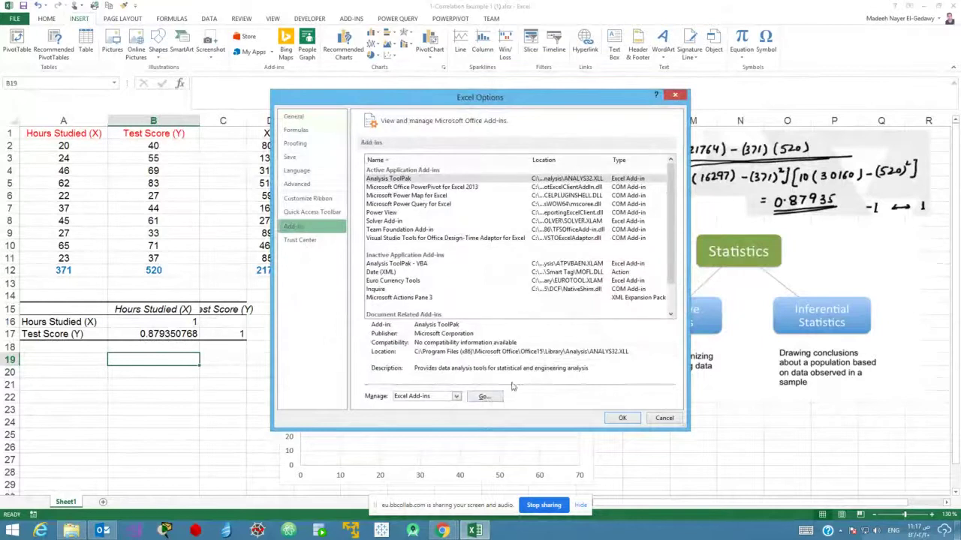
pyautogui.click(484, 397)
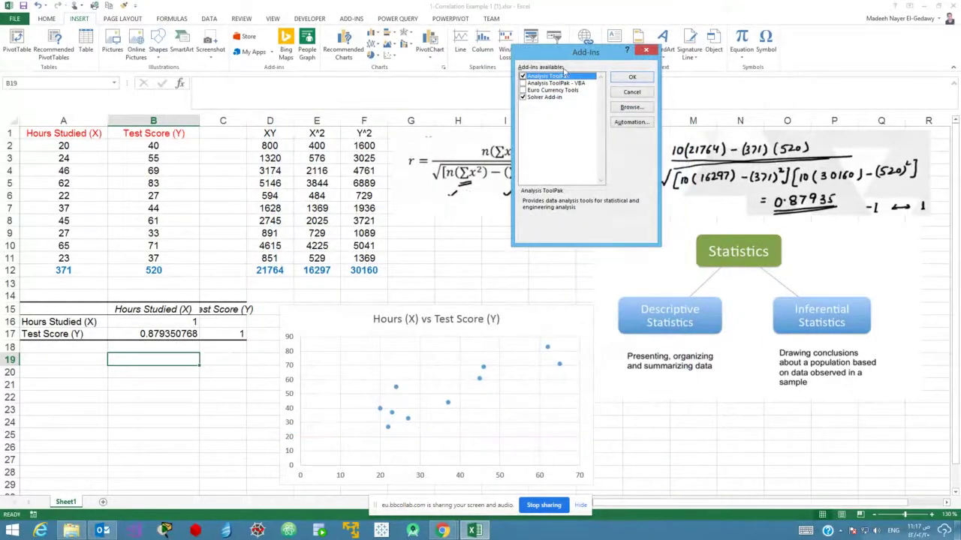
pyautogui.moveTo(560, 57); pyautogui.dragTo(575, 152)
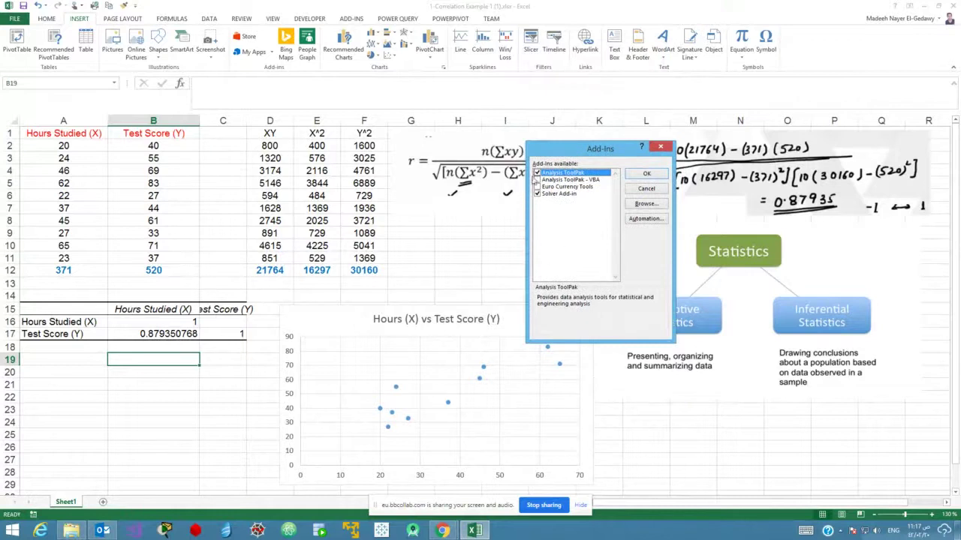
pyautogui.click(539, 194)
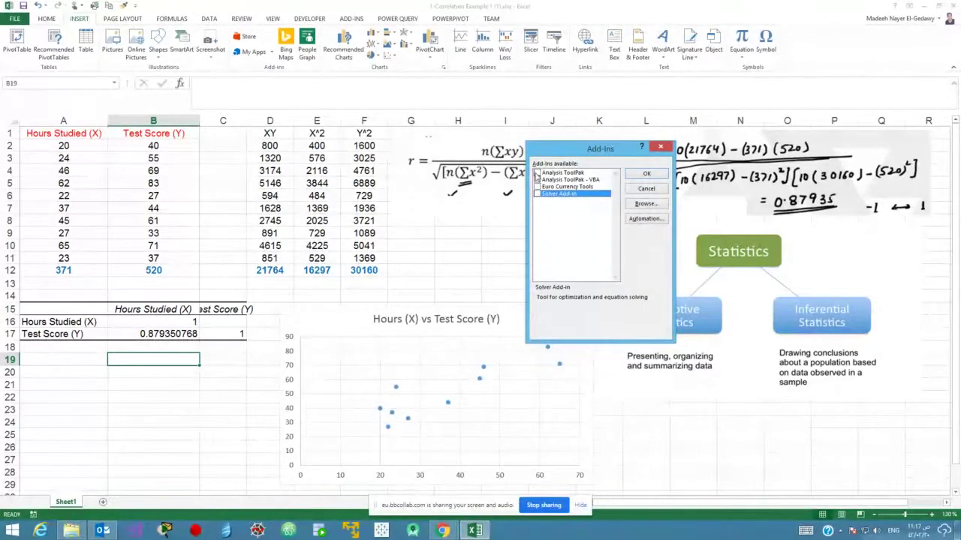
pyautogui.click(538, 174)
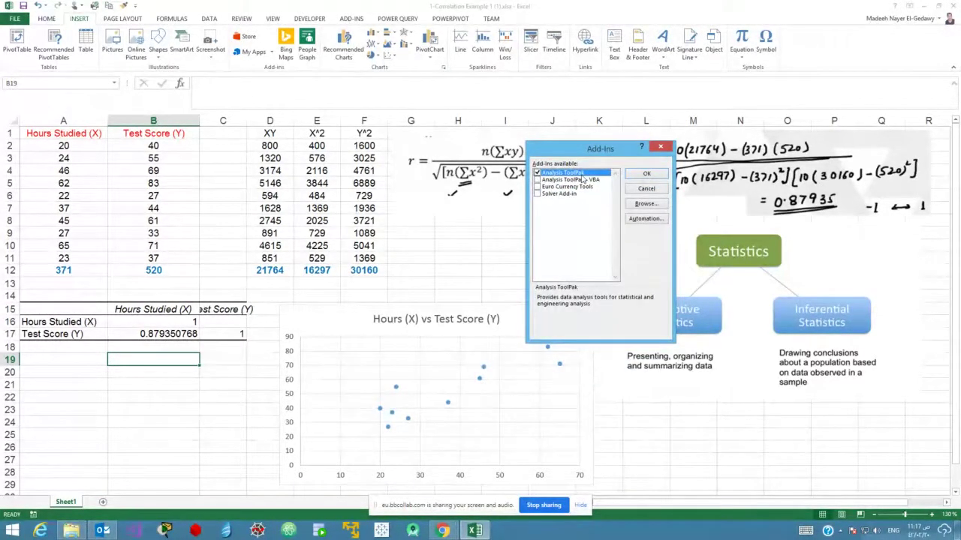
pyautogui.click(537, 194)
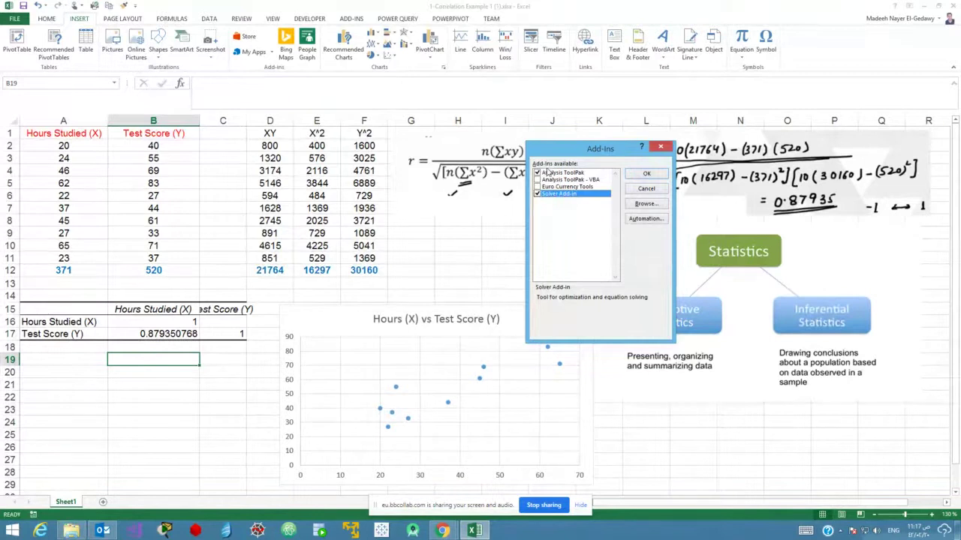
pyautogui.click(650, 190)
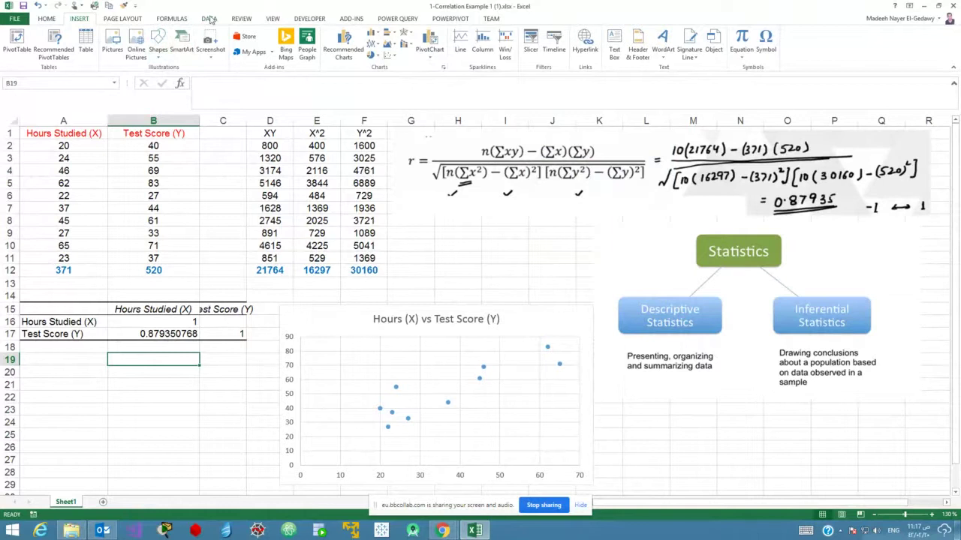
pyautogui.click(209, 19)
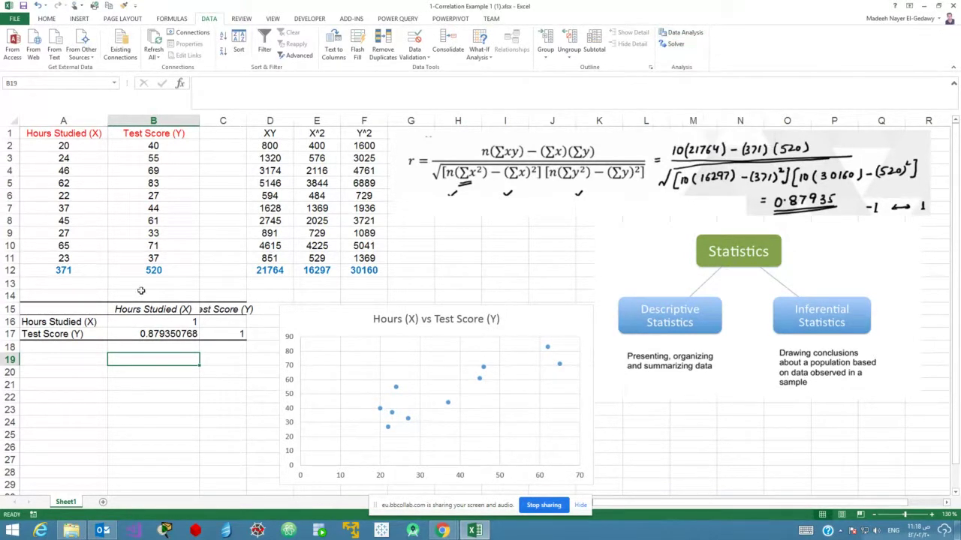
# Make A19 the active cell and bring up the Data Analysis tools list.
pyautogui.moveTo(43, 310); pyautogui.dragTo(225, 331)
pyautogui.click(220, 381)
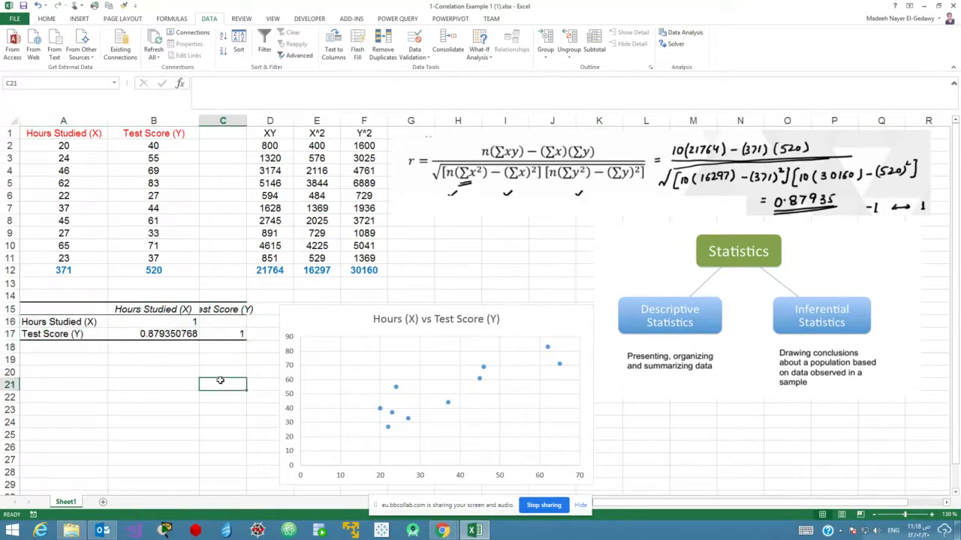
pyautogui.click(53, 361)
pyautogui.click(681, 32)
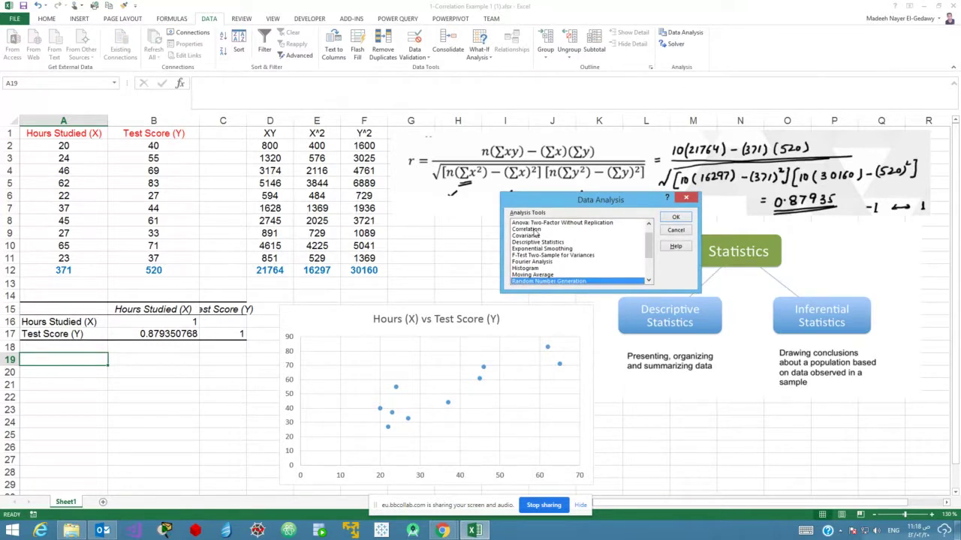
# Run Correlation on A1:B11 with labels in the first row, outputting to cell A20.
pyautogui.click(531, 229)
pyautogui.click(675, 218)
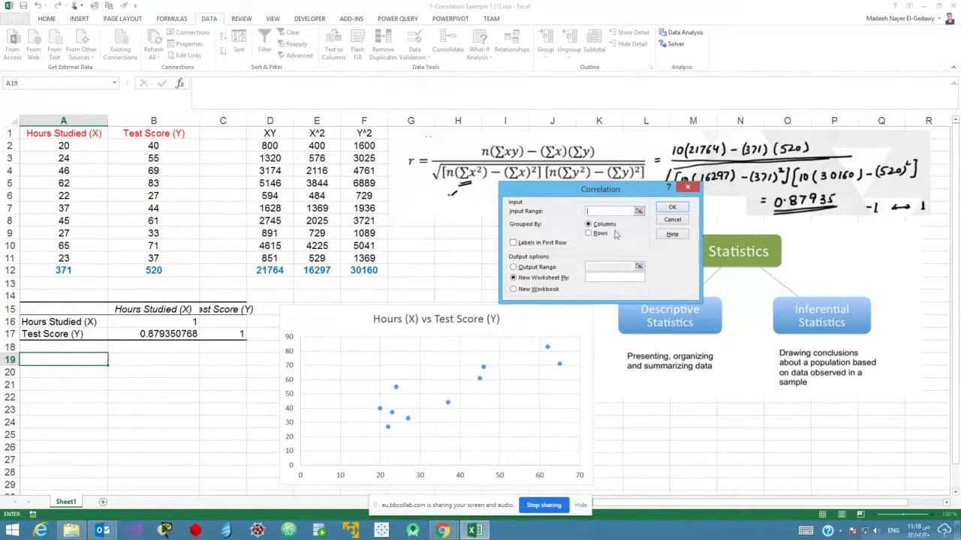
pyautogui.click(638, 212)
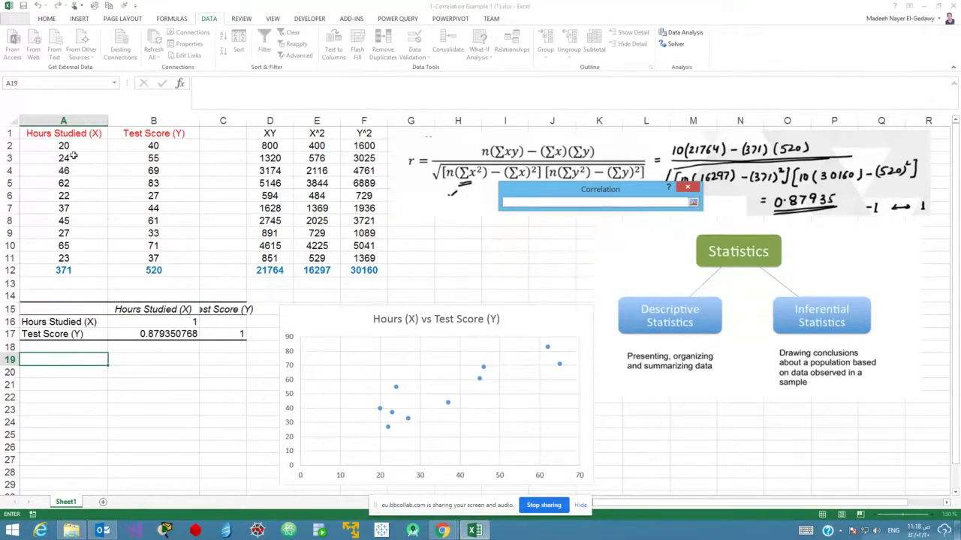
pyautogui.moveTo(59, 133); pyautogui.dragTo(167, 258)
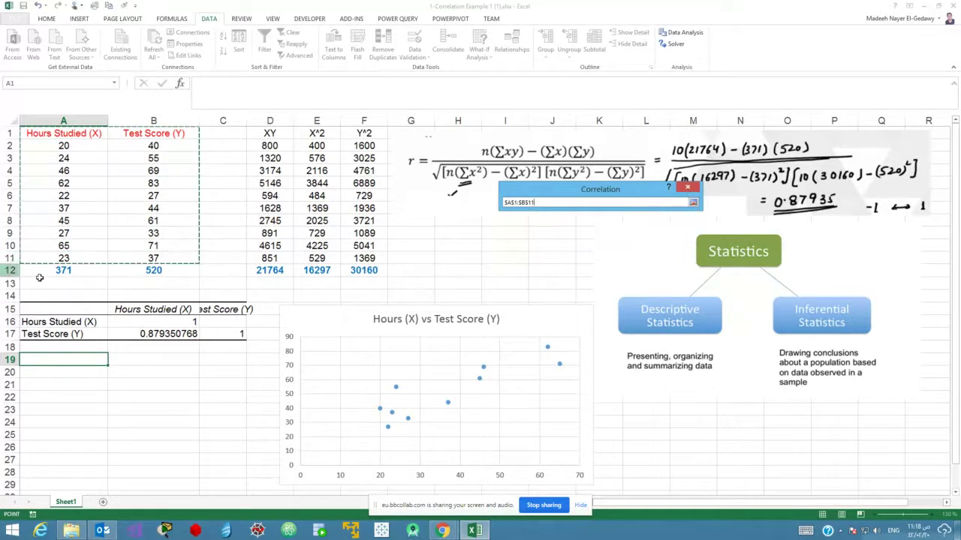
pyautogui.click(694, 204)
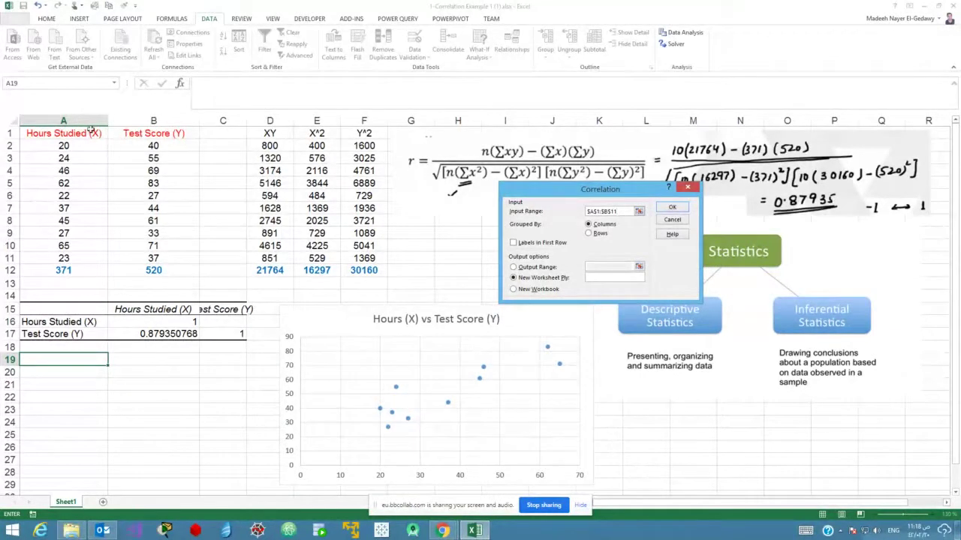
pyautogui.click(513, 243)
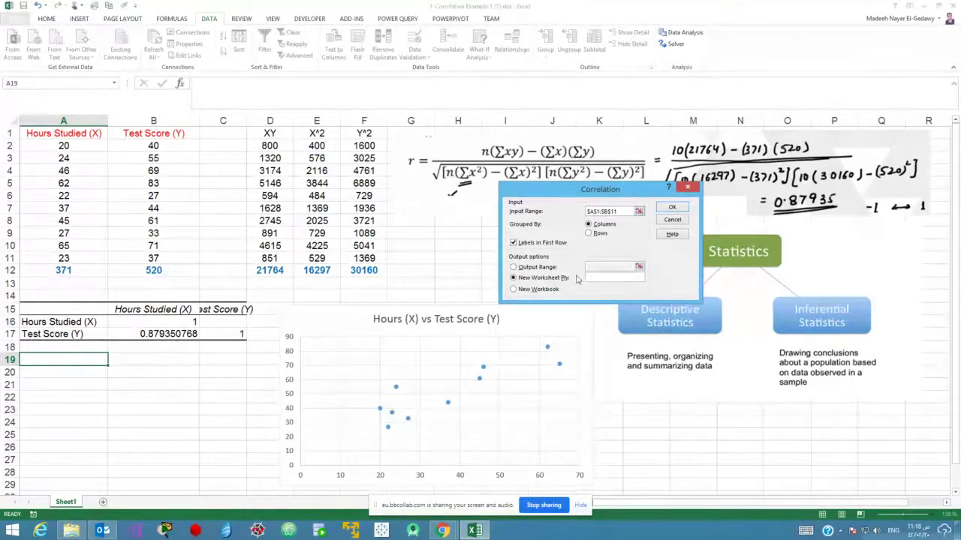
pyautogui.click(513, 268)
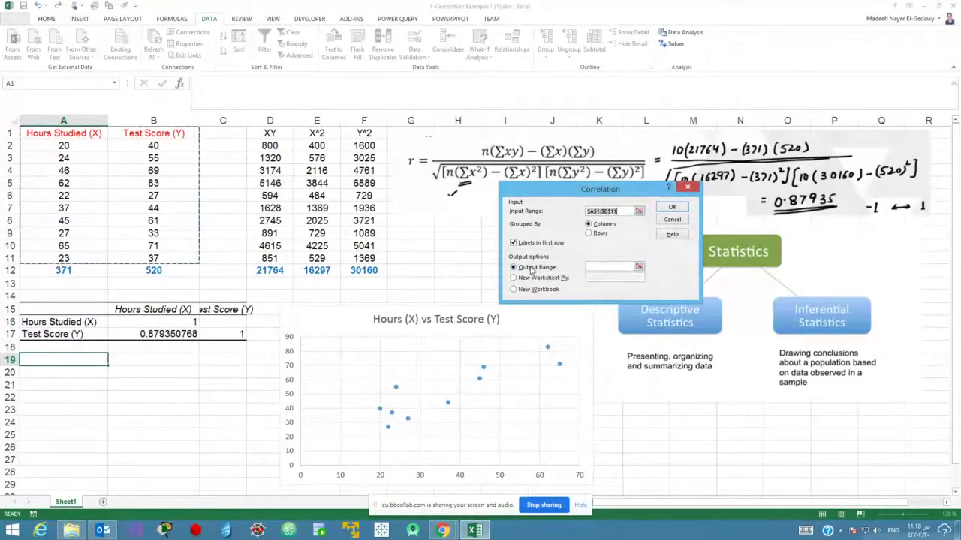
pyautogui.click(595, 267)
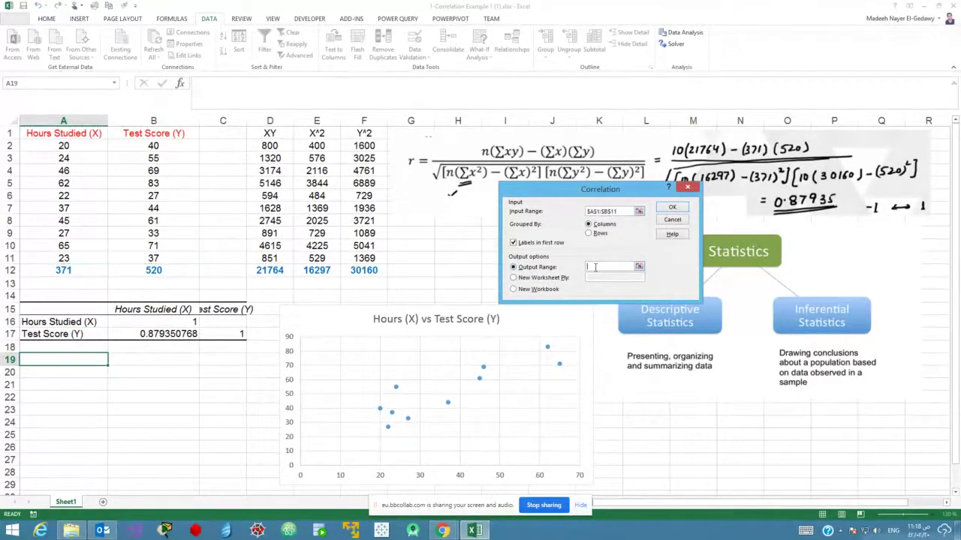
pyautogui.click(44, 372)
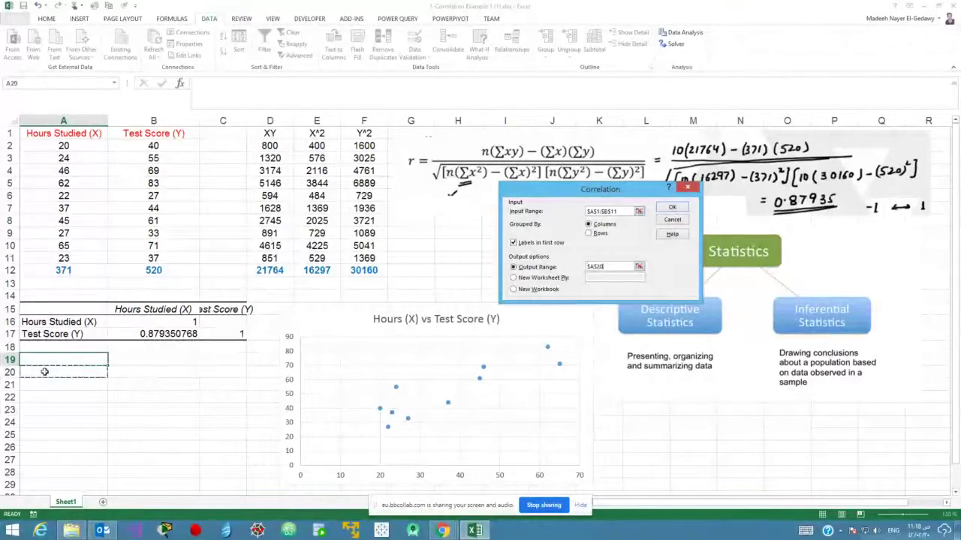
pyautogui.click(673, 208)
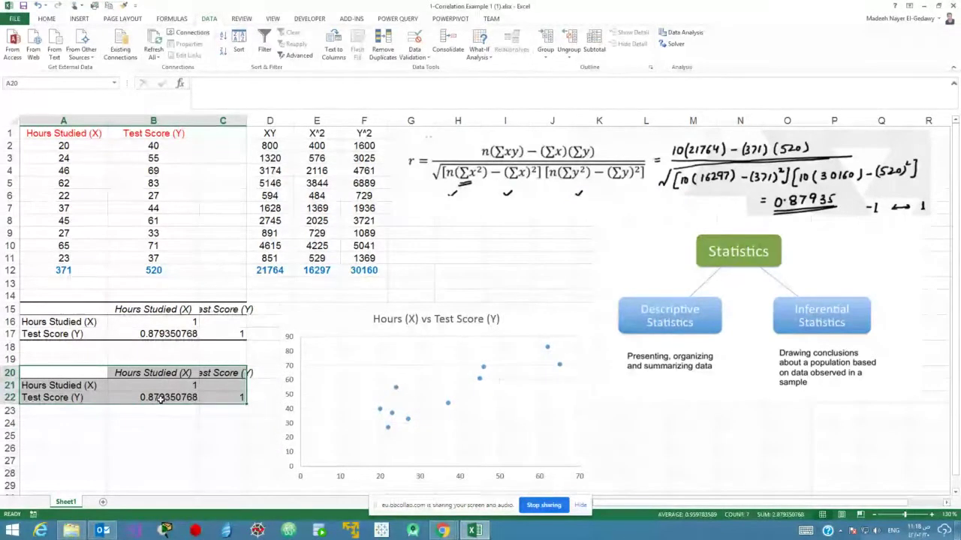
pyautogui.click(162, 374)
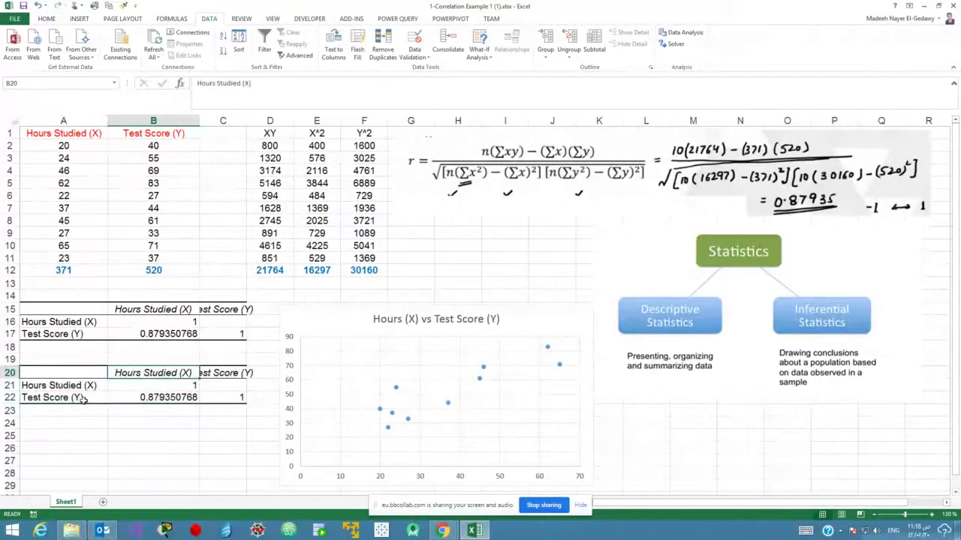
pyautogui.click(84, 400)
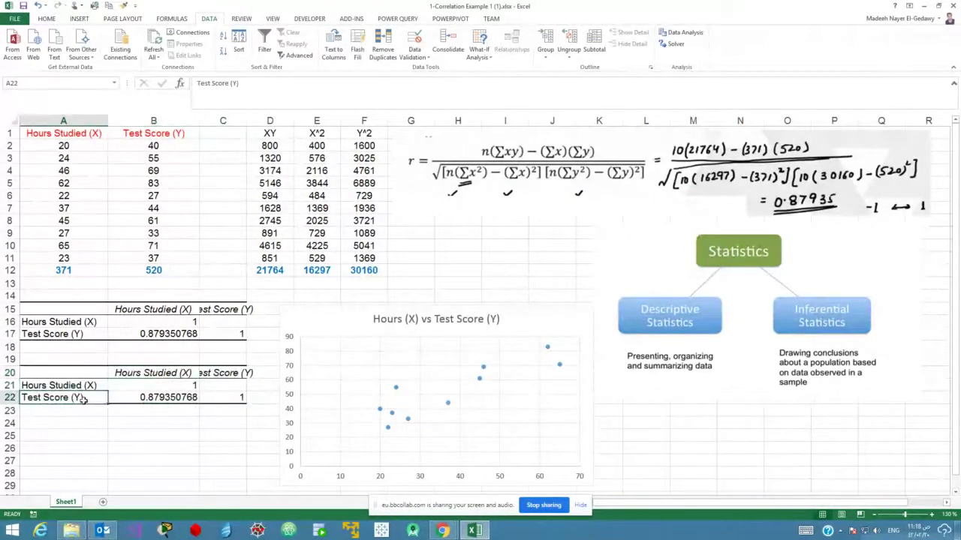
pyautogui.click(158, 400)
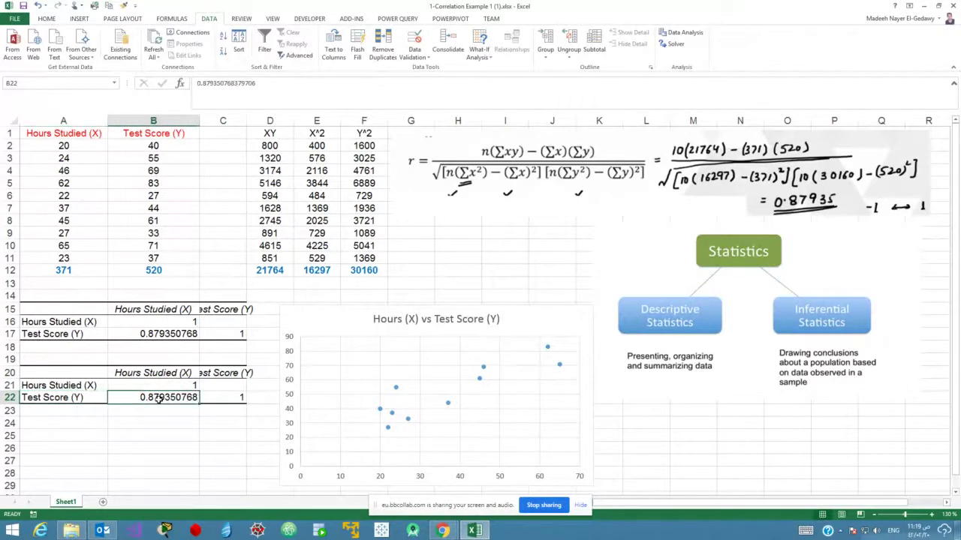
pyautogui.click(177, 387)
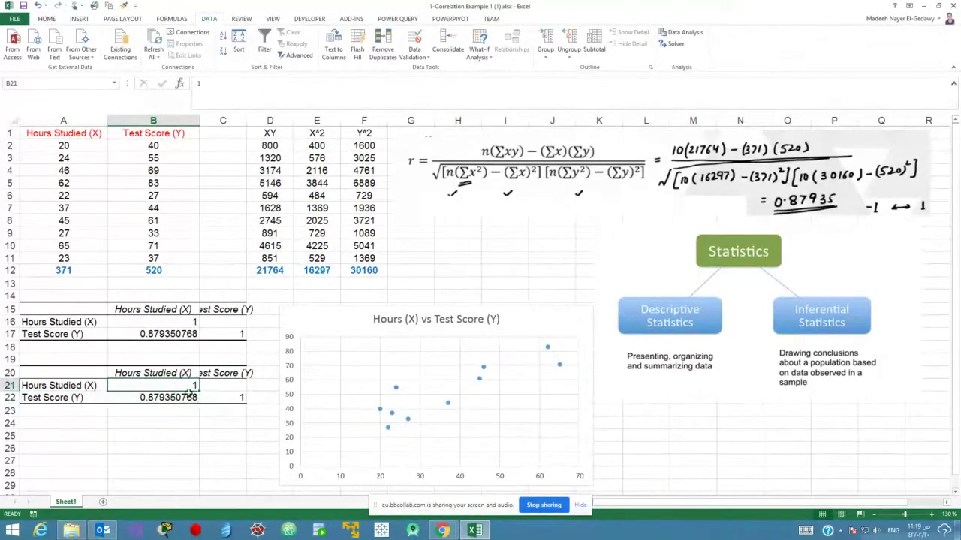
pyautogui.click(171, 373)
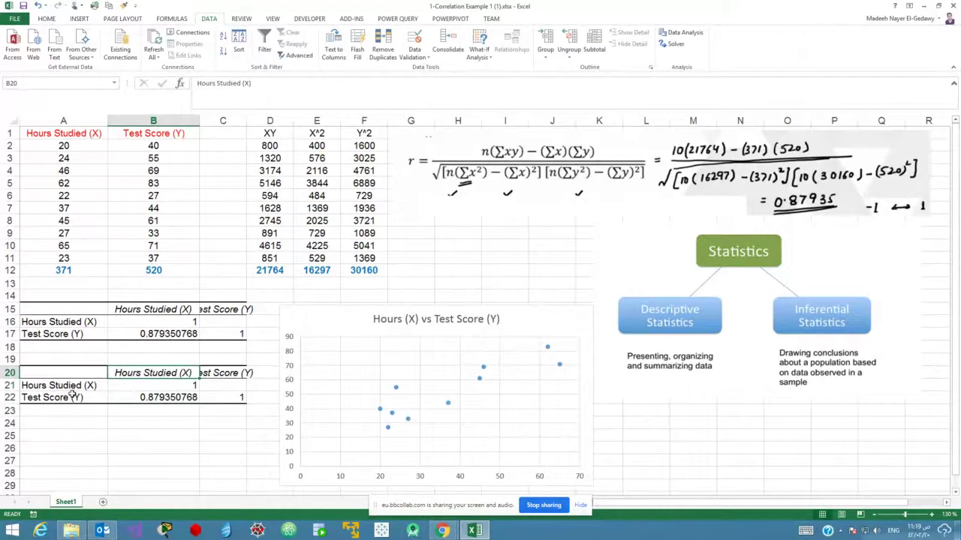
pyautogui.click(153, 386)
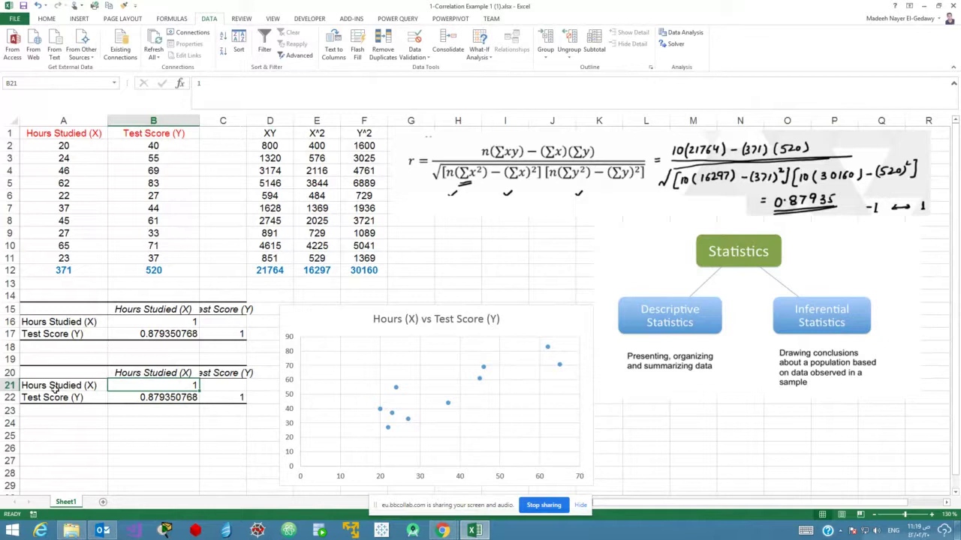
pyautogui.click(223, 404)
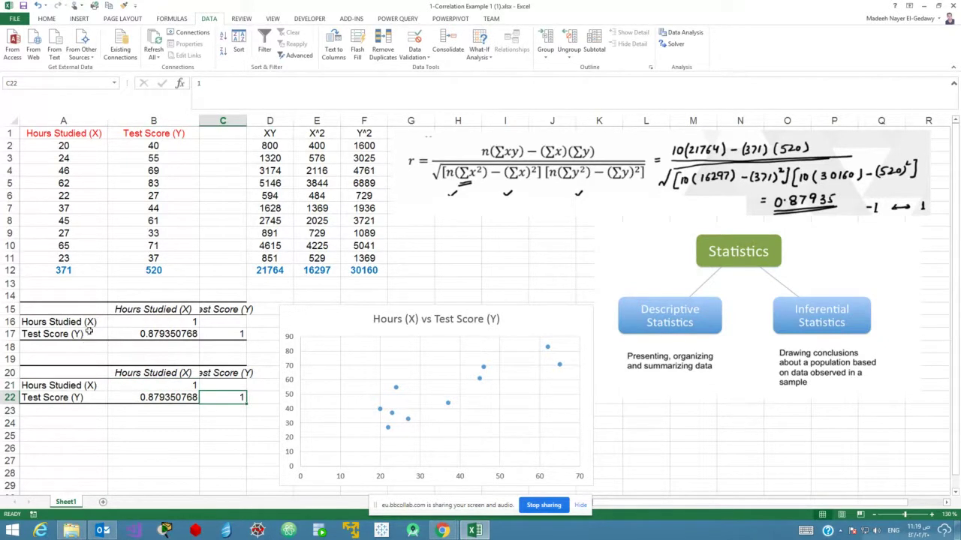
pyautogui.click(152, 373)
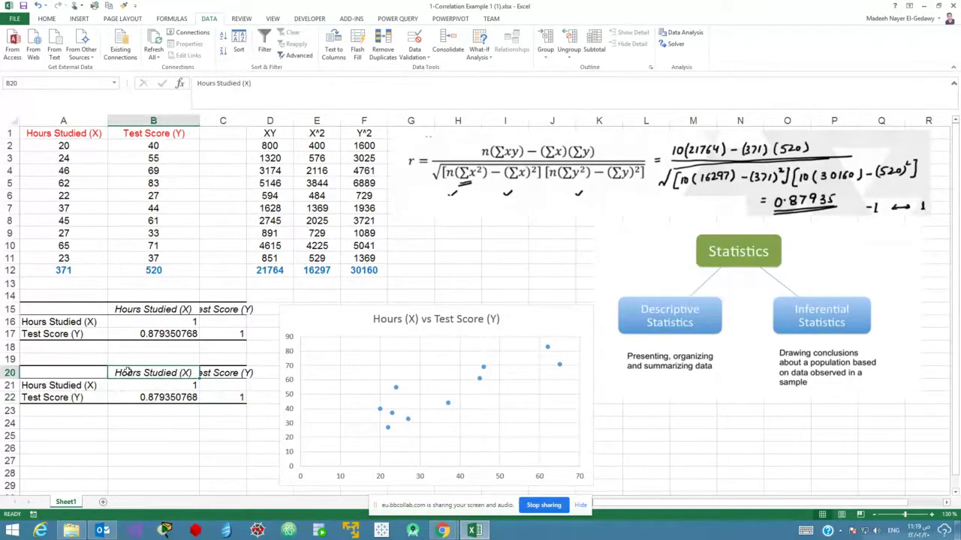
pyautogui.click(68, 400)
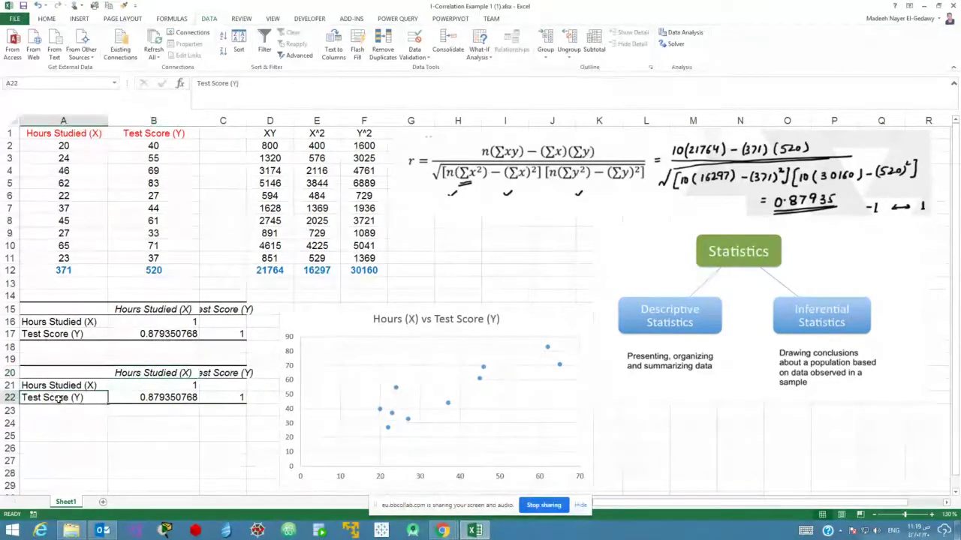
pyautogui.click(157, 399)
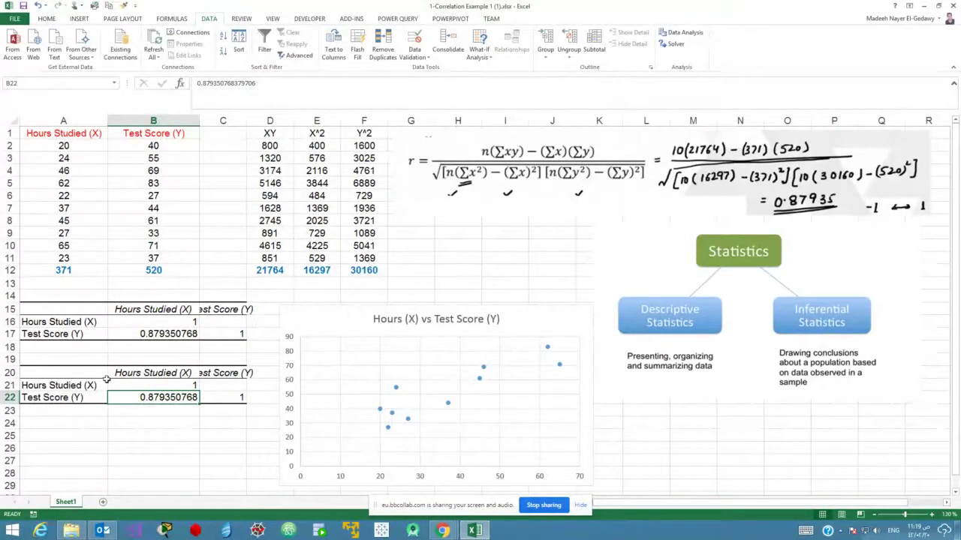
pyautogui.moveTo(82, 378); pyautogui.dragTo(213, 397)
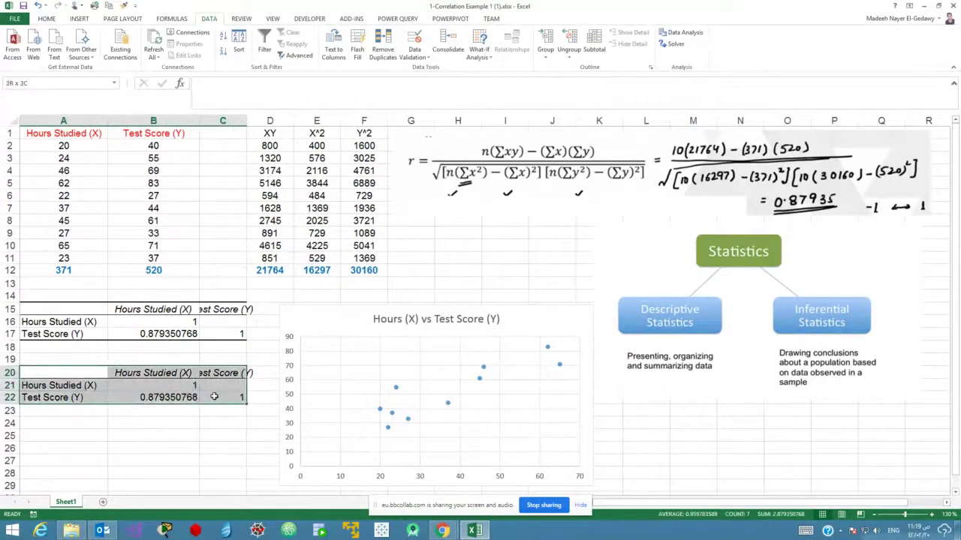
pyautogui.click(443, 531)
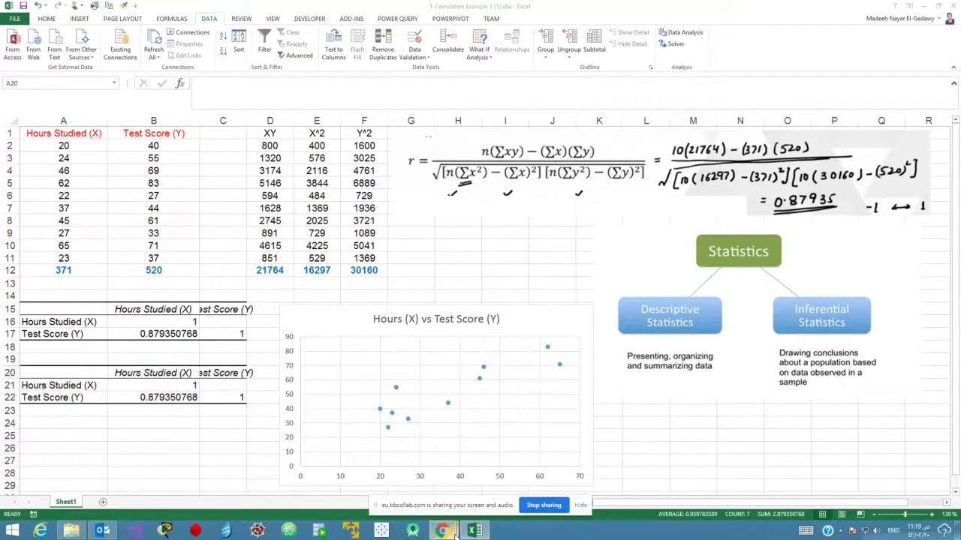
pyautogui.click(442, 488)
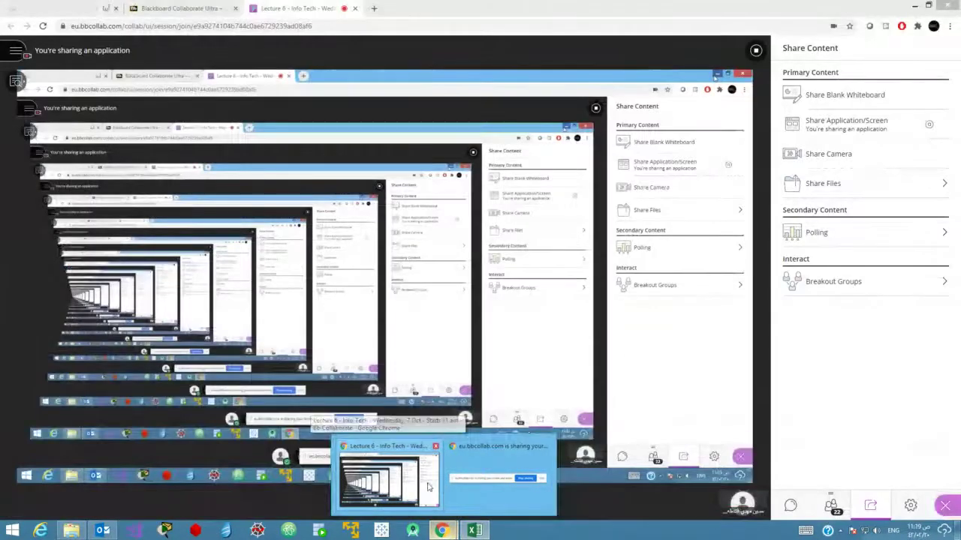
pyautogui.click(788, 504)
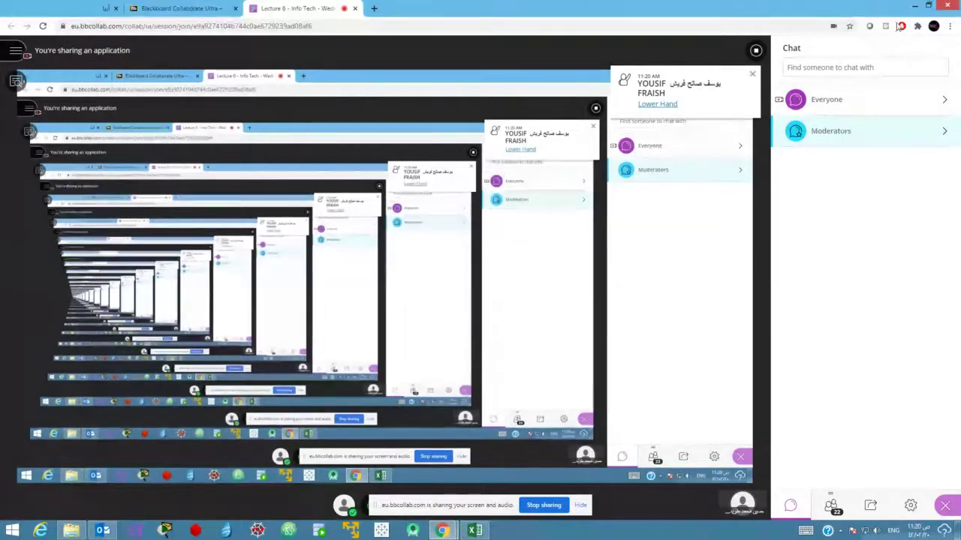
pyautogui.click(914, 6)
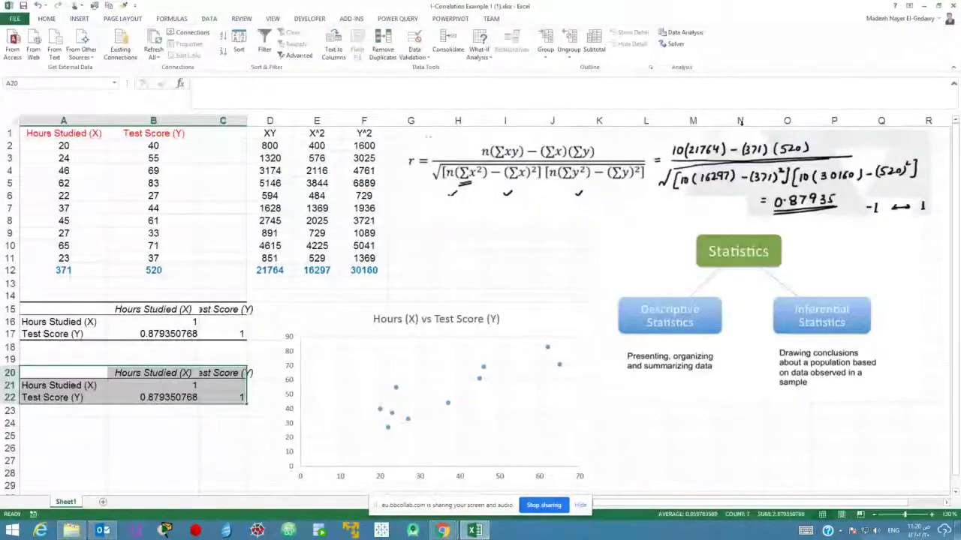
# Select the Hours (X) vs Test Score (Y) chart, then close the workbook window.
pyautogui.click(207, 433)
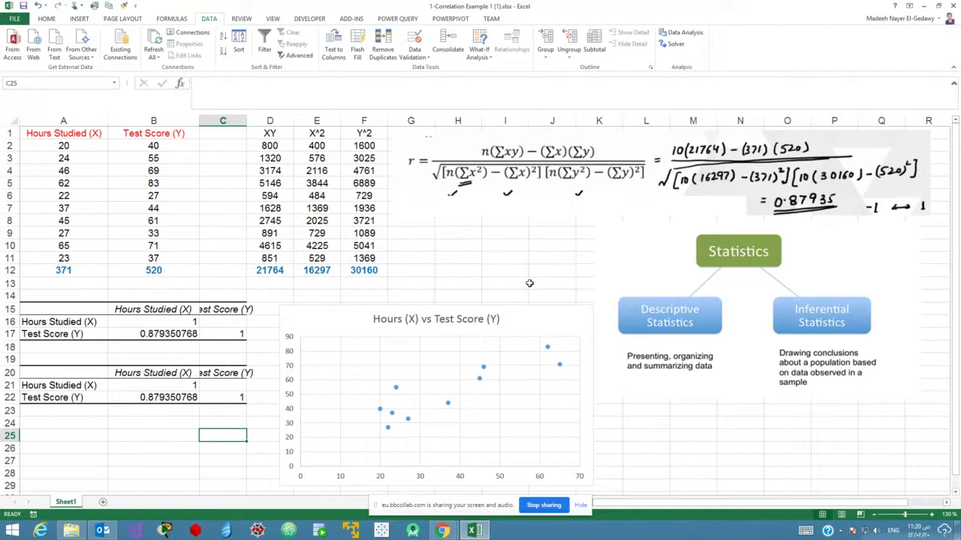
pyautogui.click(327, 331)
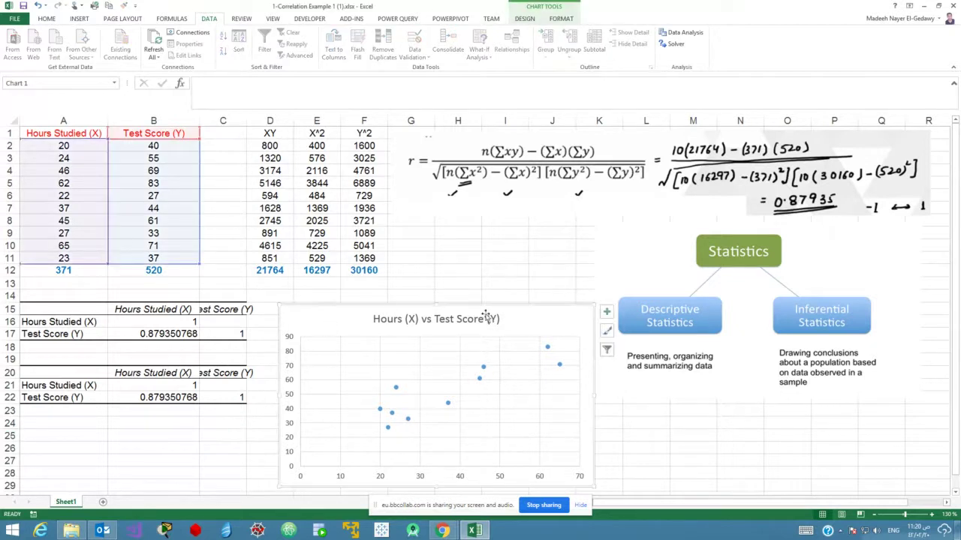
pyautogui.click(951, 6)
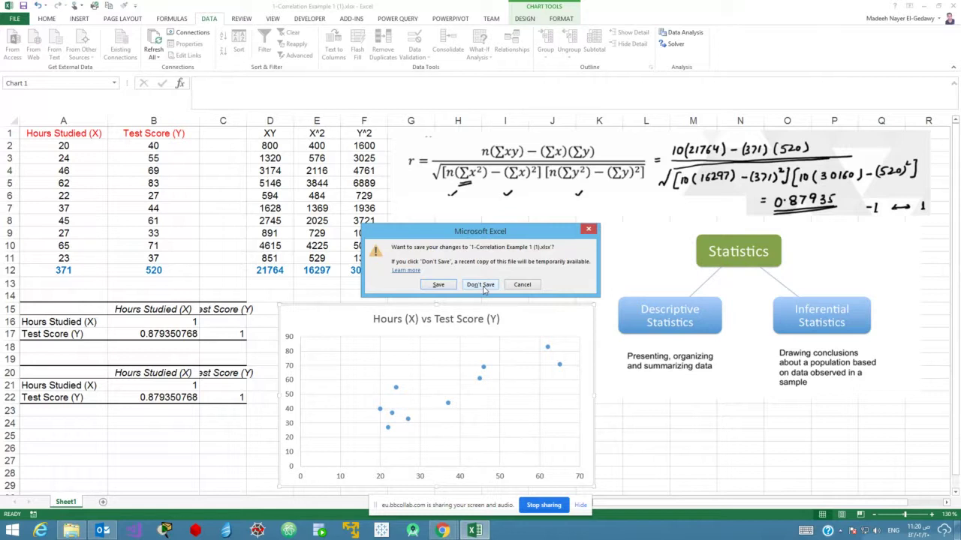
# Discard the first workbook's changes and open 2-Correlation Example 2 (1).xlsx.
pyautogui.click(480, 285)
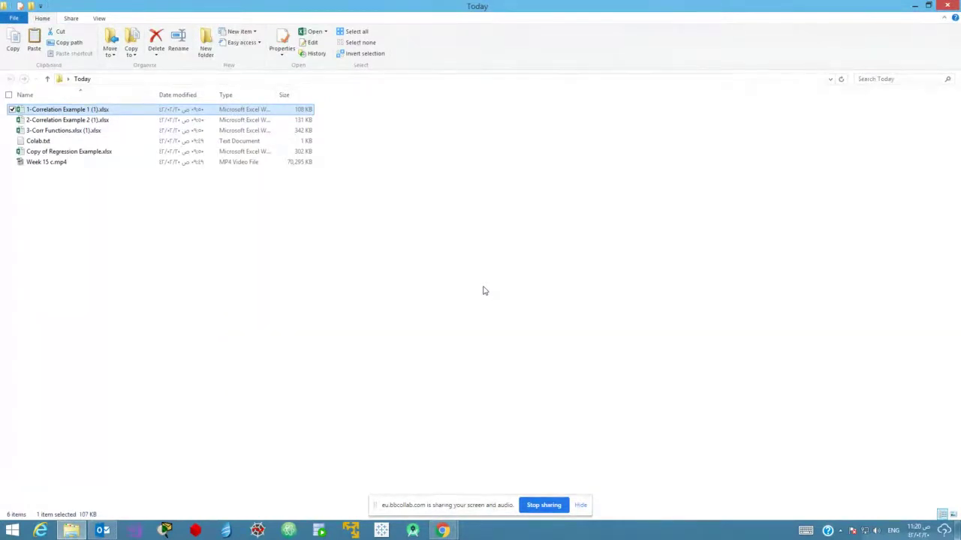
pyautogui.click(74, 122)
pyautogui.doubleClick(74, 123)
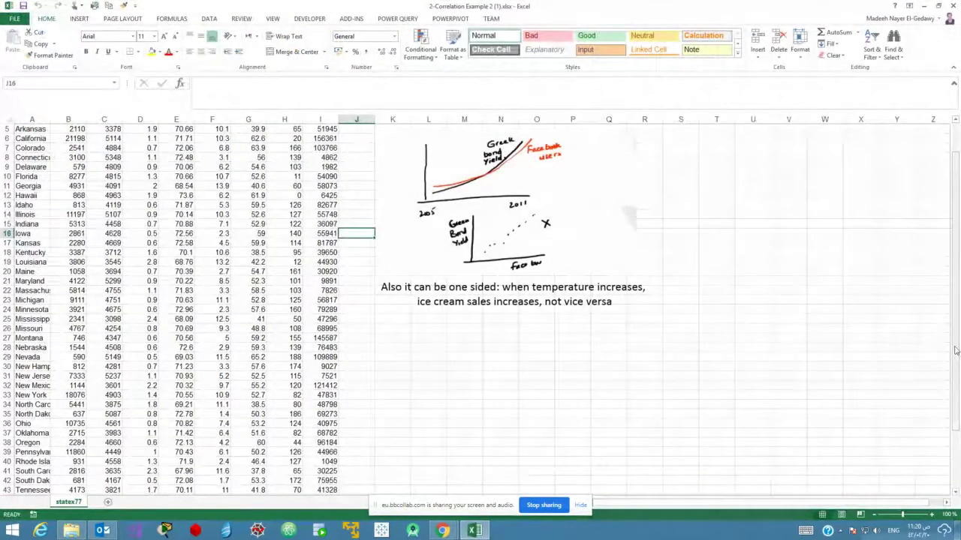
# Zoom in on the statex77 state data and scroll back to its top.
pyautogui.moveTo(958, 364); pyautogui.dragTo(958, 337)
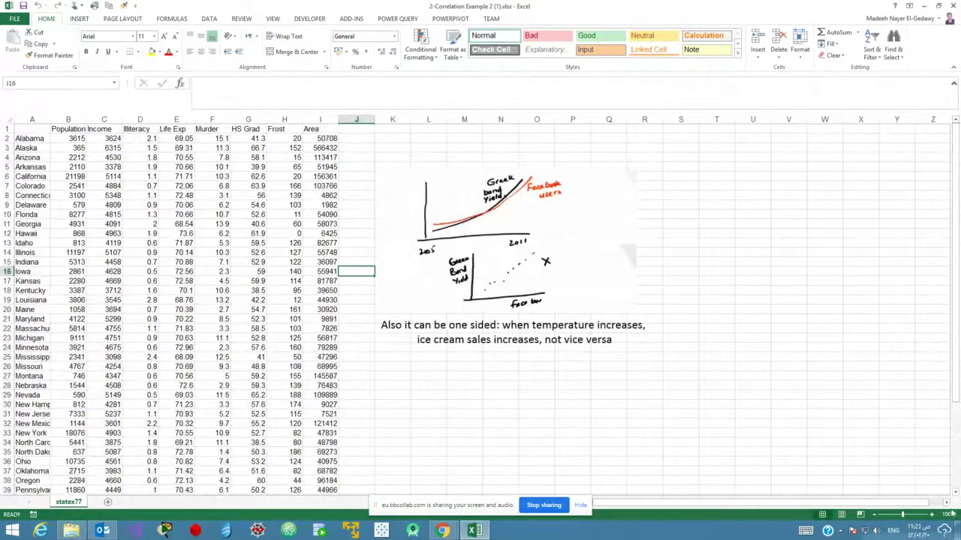
pyautogui.click(933, 515)
pyautogui.click(933, 515)
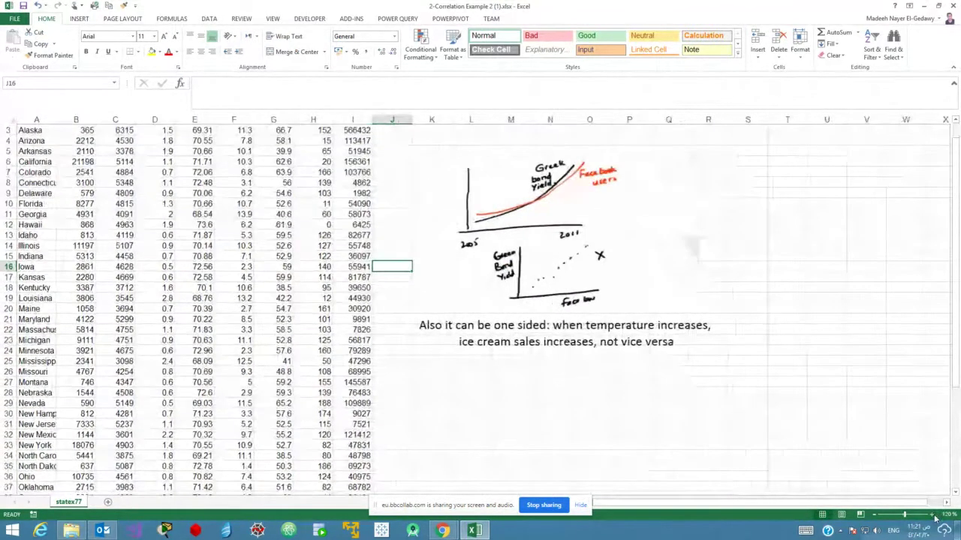
pyautogui.click(933, 515)
pyautogui.click(933, 515)
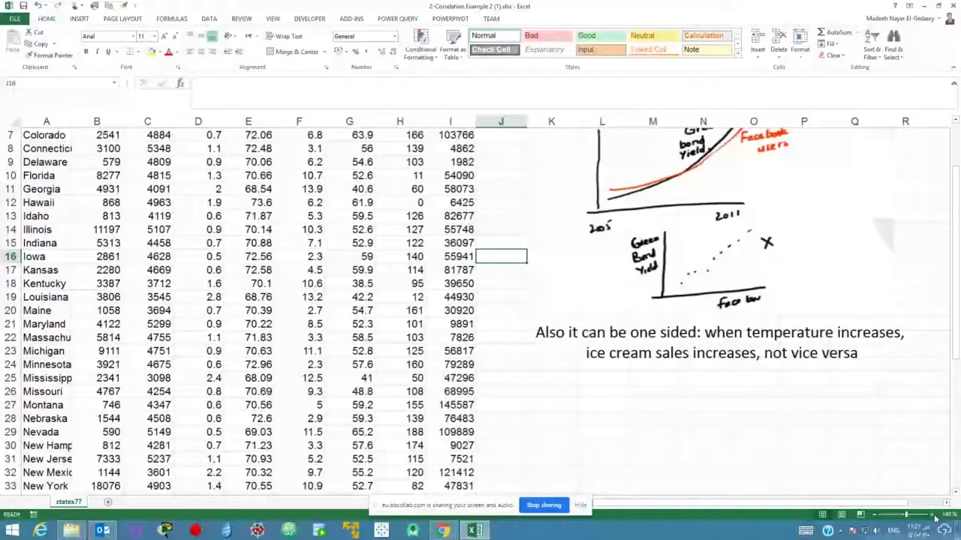
pyautogui.scroll(2, 700, 289)
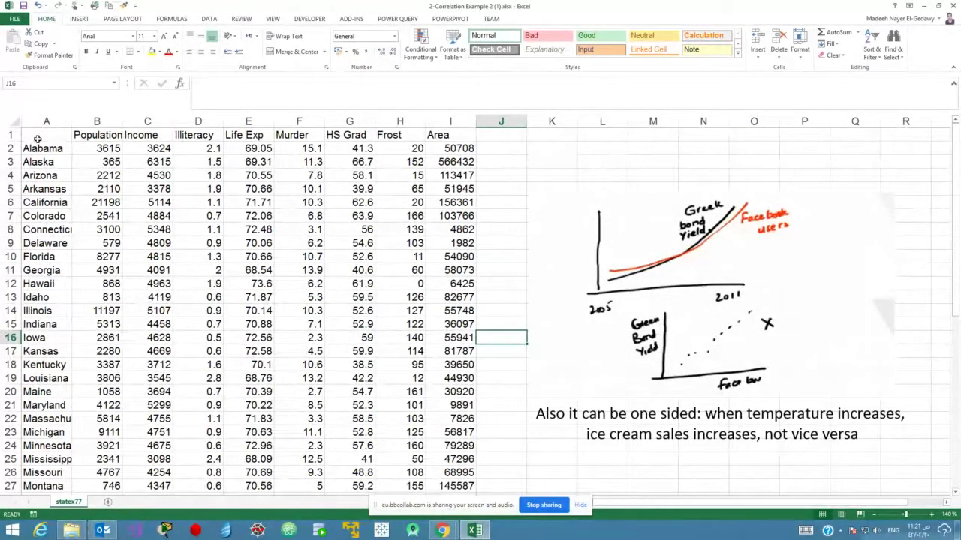
# Select columns B through I and AutoFit their widths to the contents.
pyautogui.moveTo(35, 136); pyautogui.dragTo(473, 490)
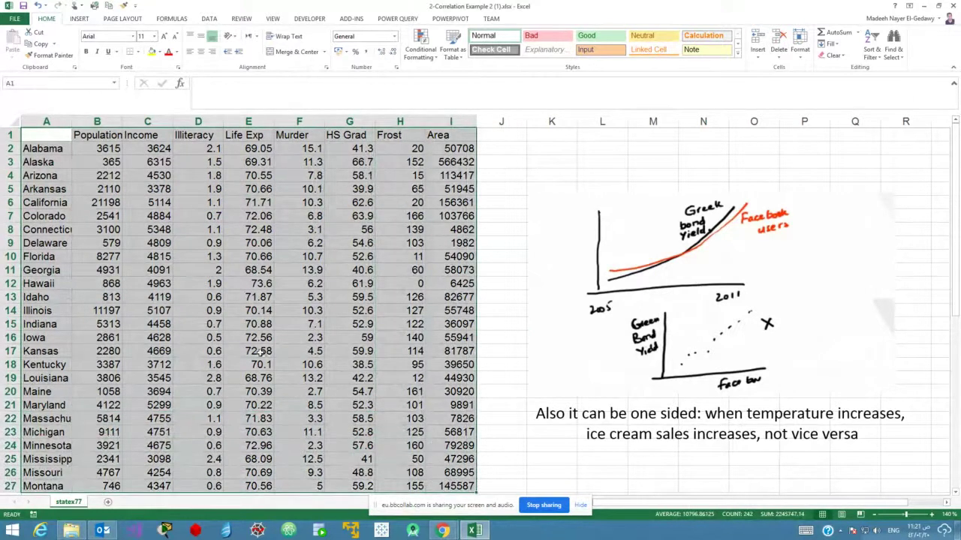
pyautogui.click(232, 314)
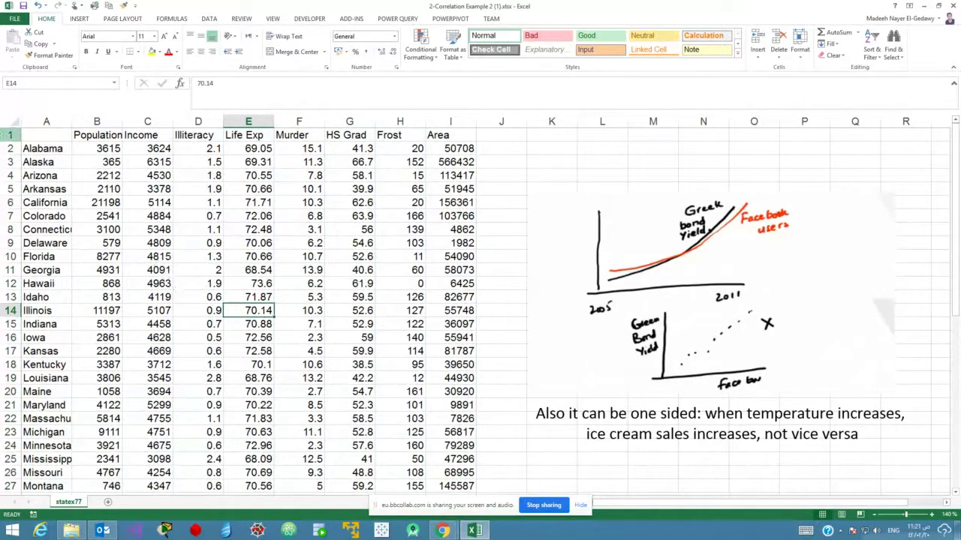
pyautogui.moveTo(4, 135); pyautogui.dragTo(7, 284)
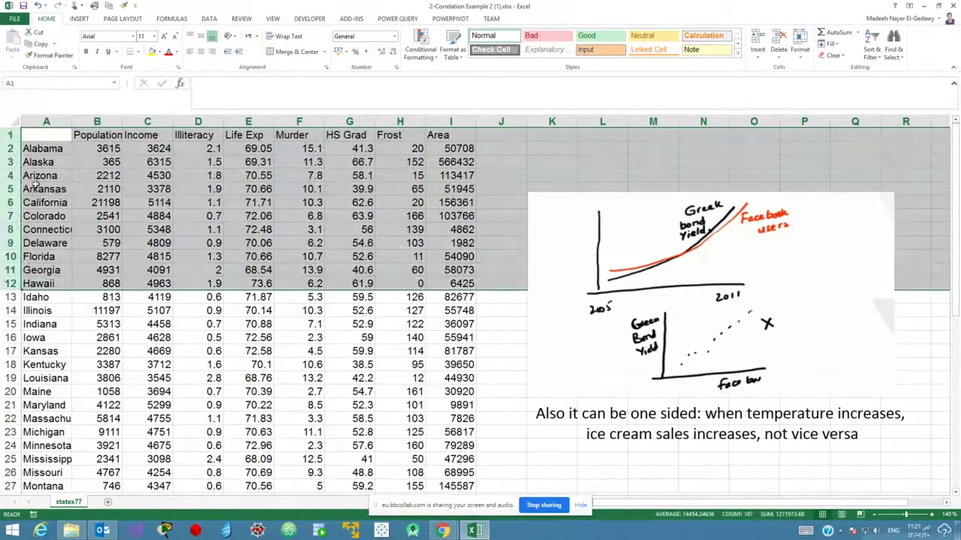
pyautogui.moveTo(11, 149); pyautogui.dragTo(11, 165)
pyautogui.click(12, 163)
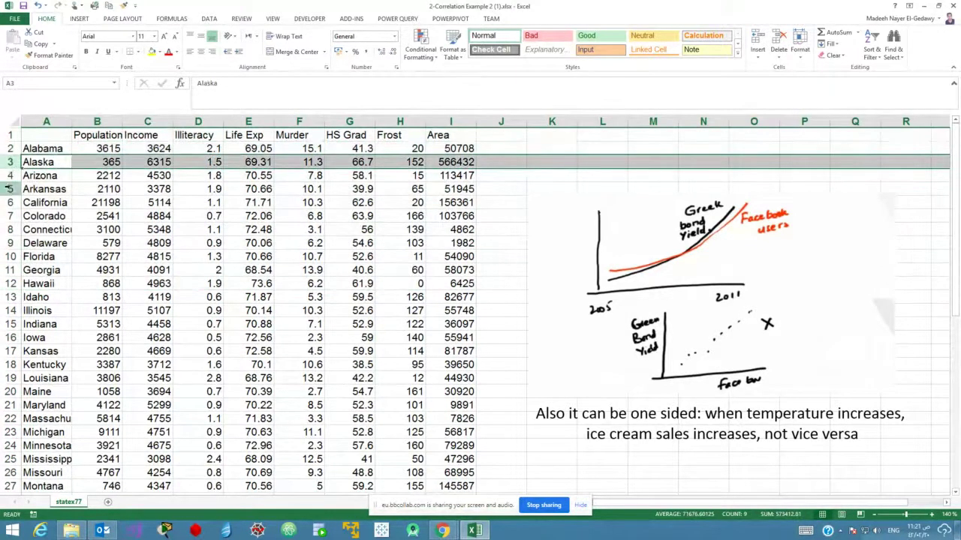
pyautogui.moveTo(107, 123); pyautogui.dragTo(454, 121)
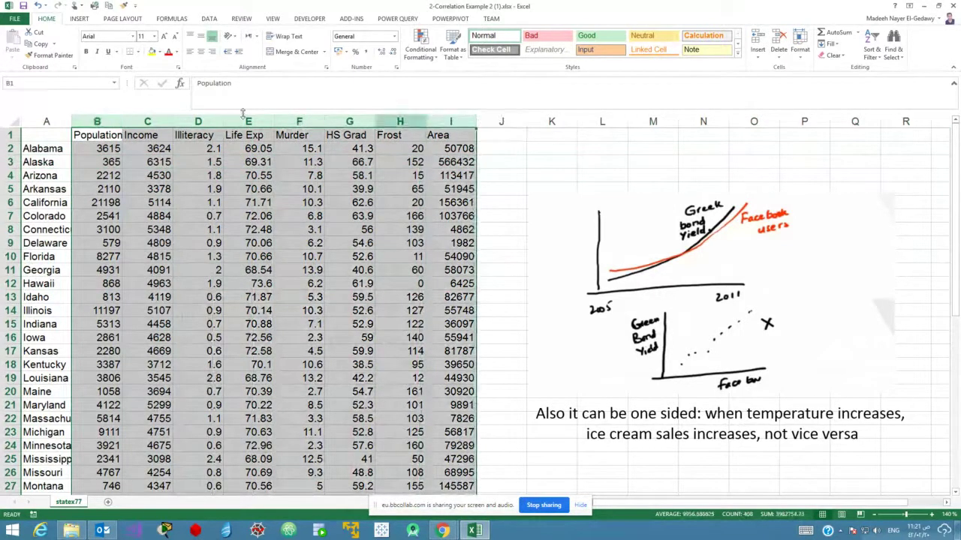
pyautogui.moveTo(120, 122); pyautogui.dragTo(121, 123)
pyautogui.doubleClick(120, 123)
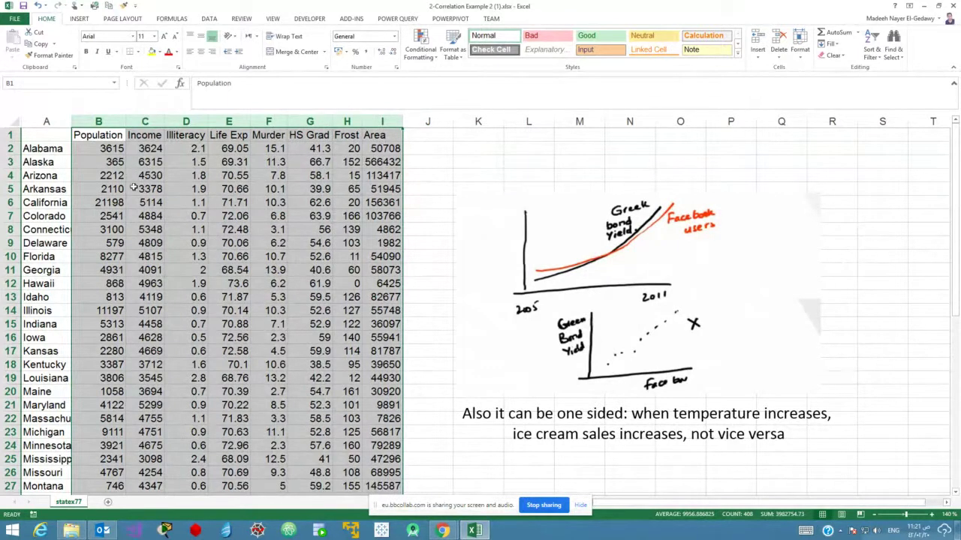
pyautogui.click(133, 188)
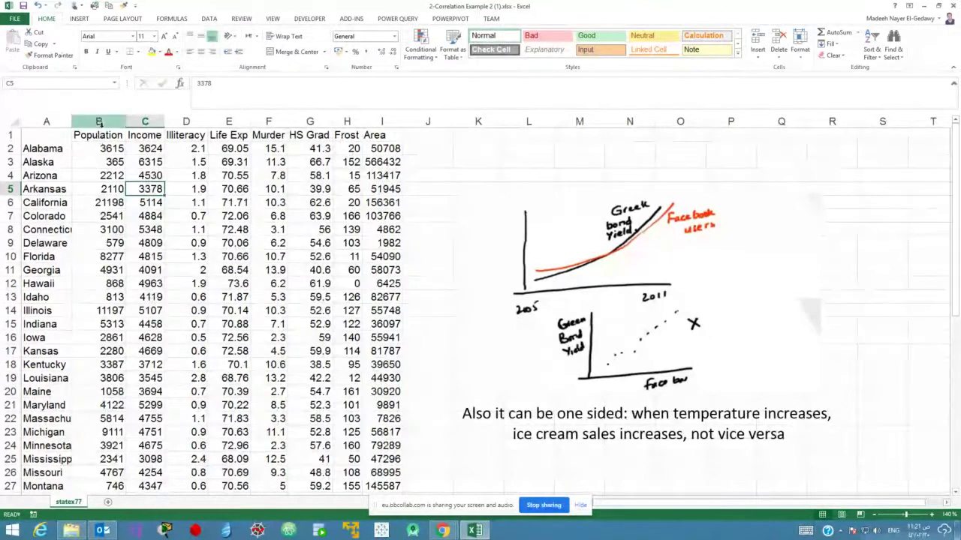
pyautogui.click(100, 121)
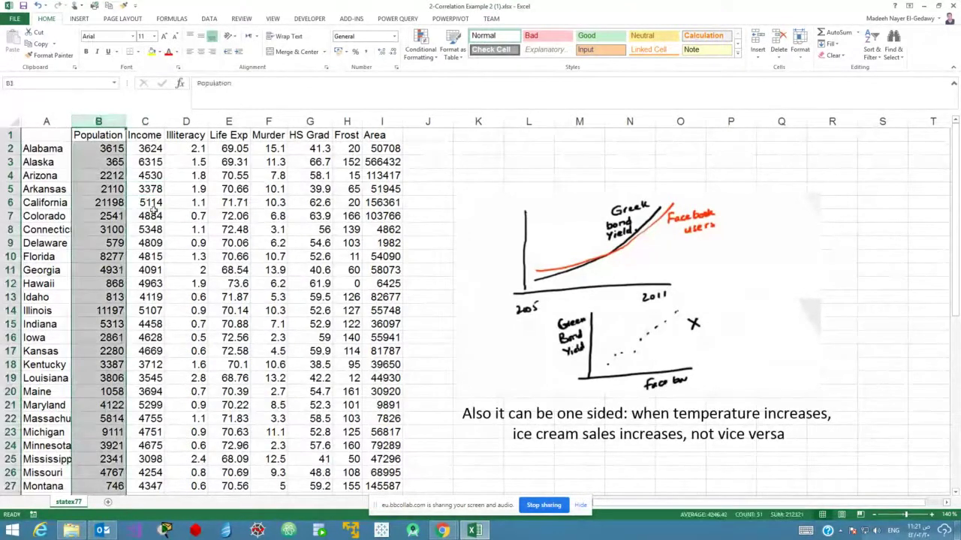
pyautogui.click(144, 121)
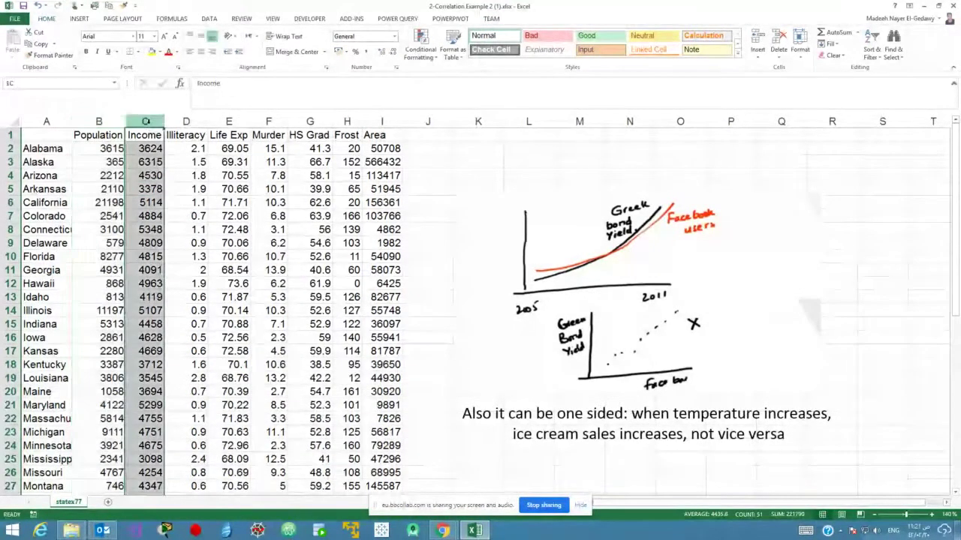
pyautogui.click(196, 125)
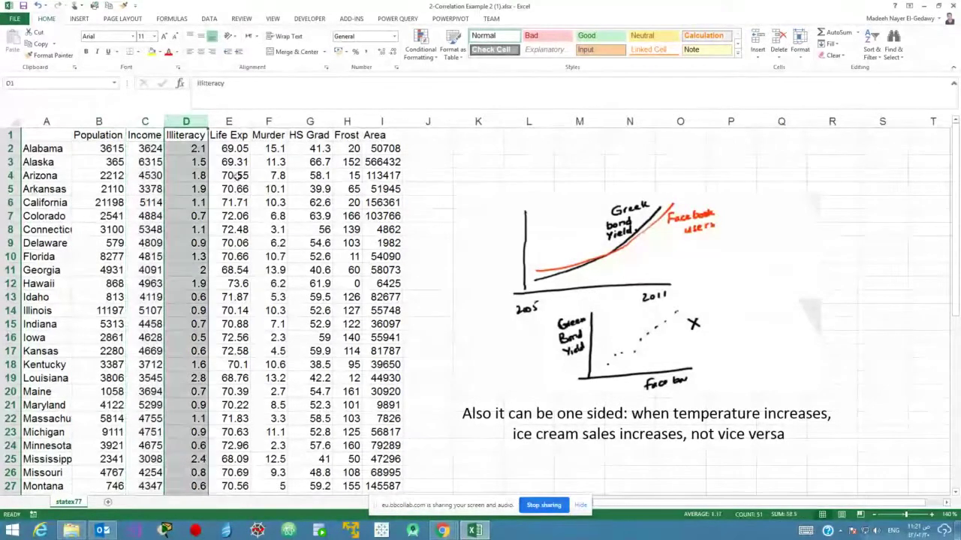
pyautogui.click(233, 121)
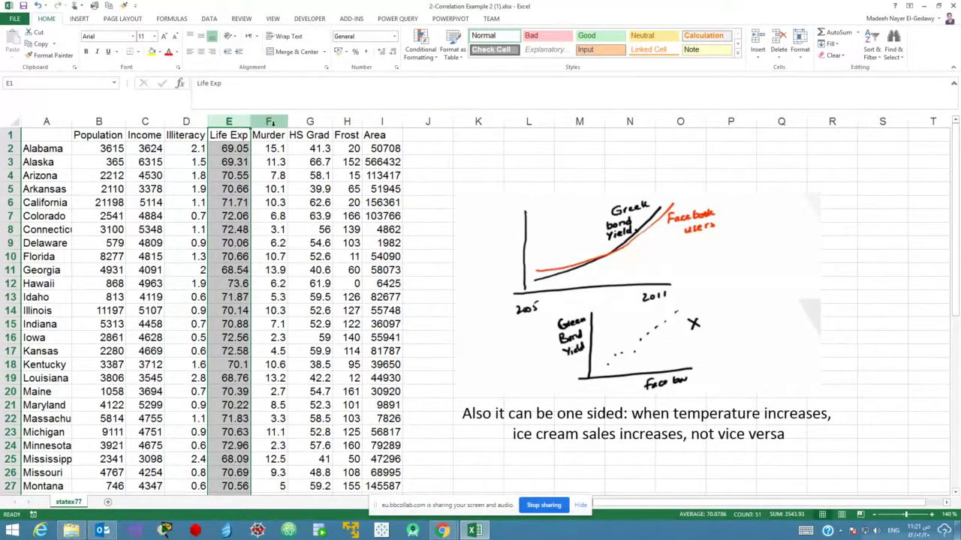
pyautogui.click(270, 123)
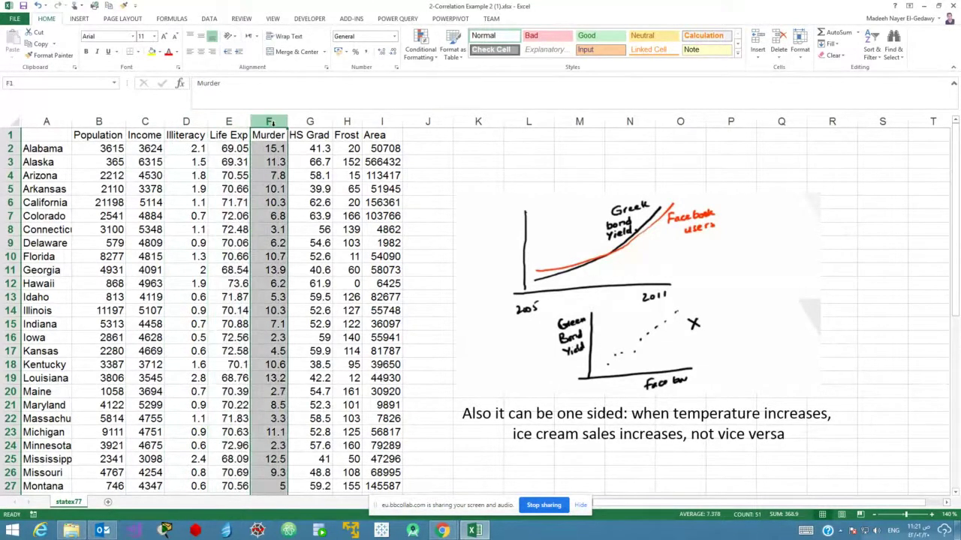
pyautogui.click(310, 123)
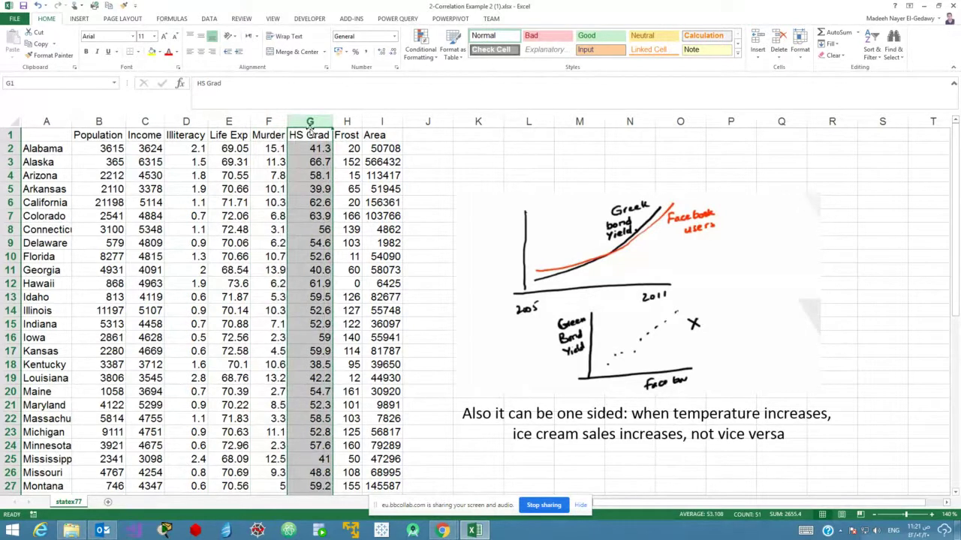
pyautogui.click(356, 122)
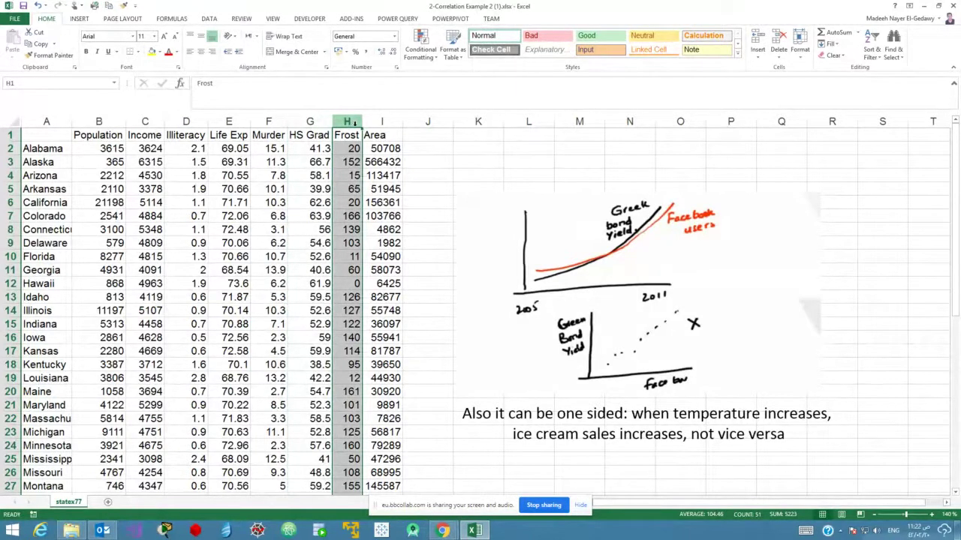
pyautogui.click(381, 123)
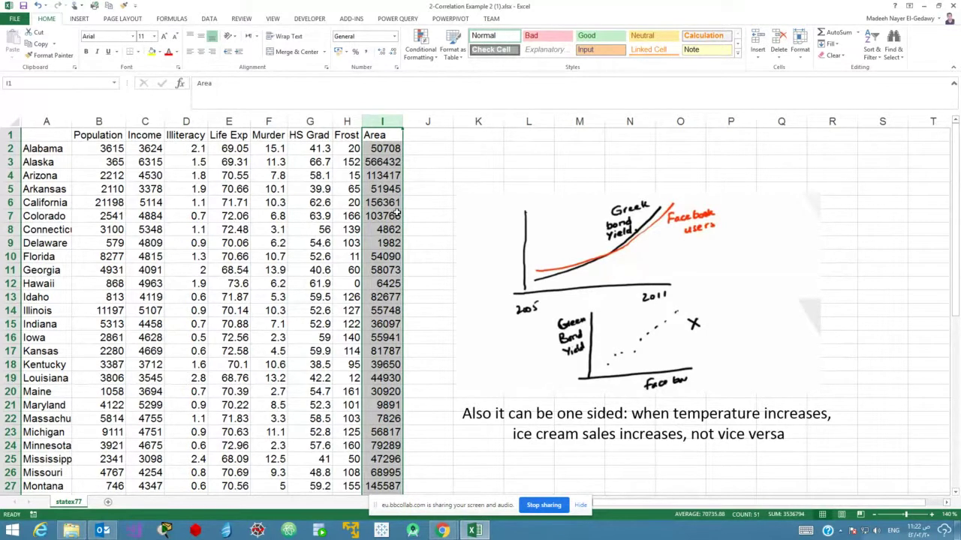
pyautogui.click(100, 122)
pyautogui.click(147, 123)
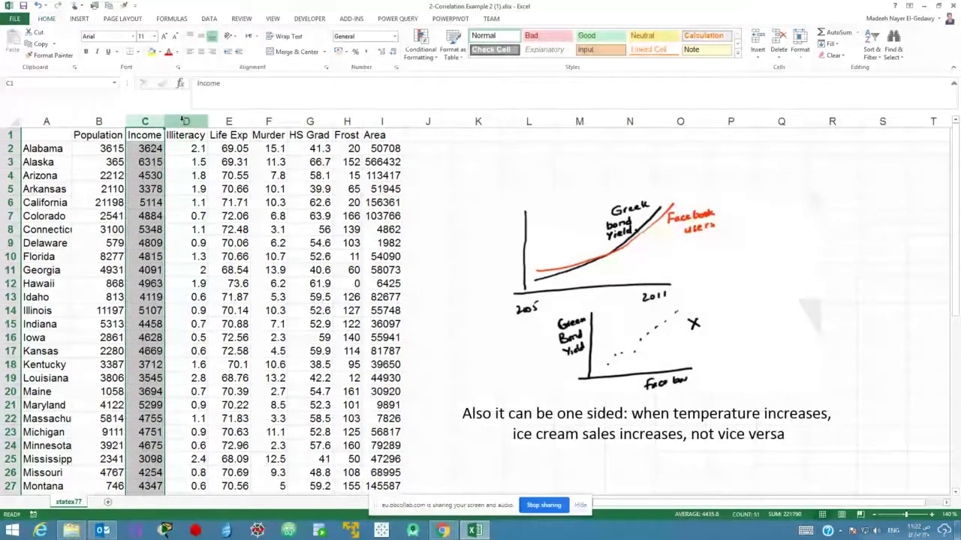
pyautogui.click(184, 121)
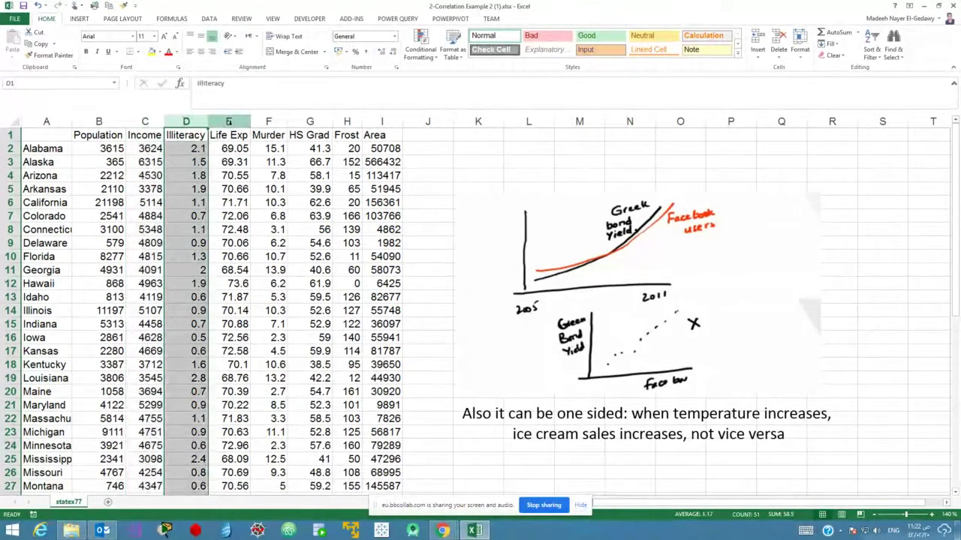
pyautogui.click(229, 121)
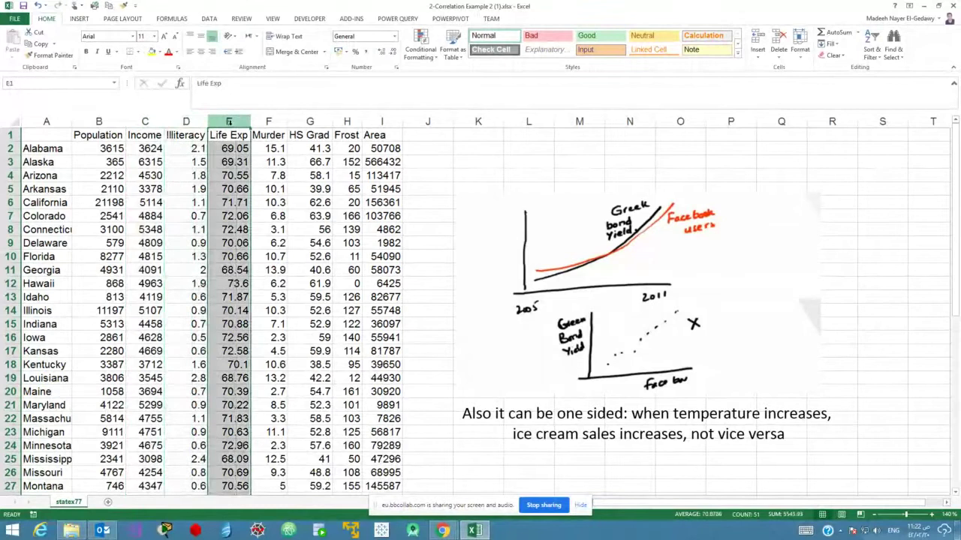
pyautogui.click(271, 121)
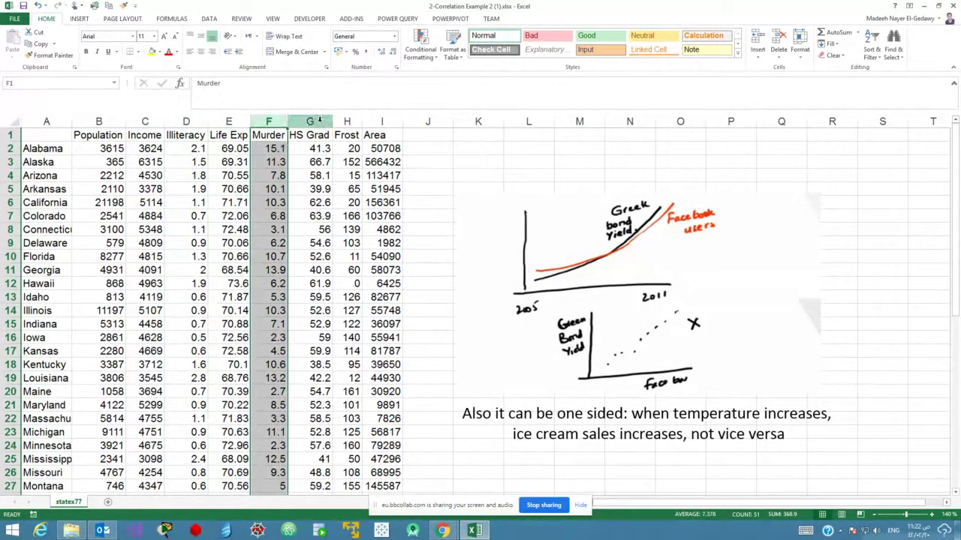
pyautogui.click(319, 120)
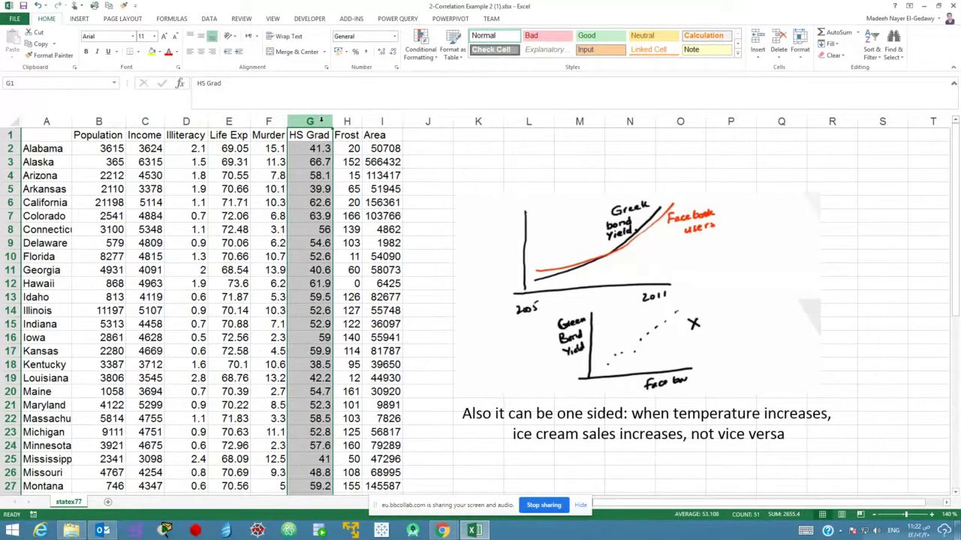
pyautogui.click(343, 120)
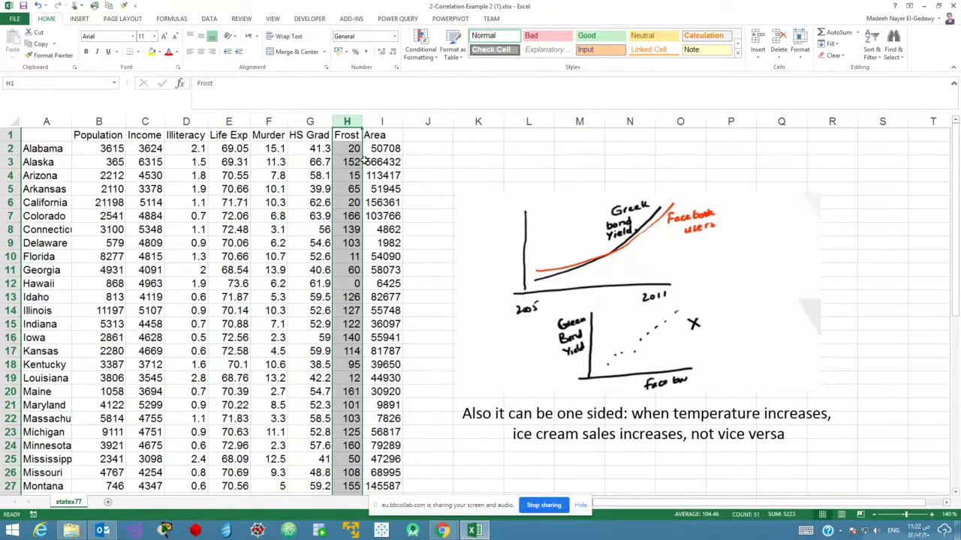
pyautogui.click(381, 121)
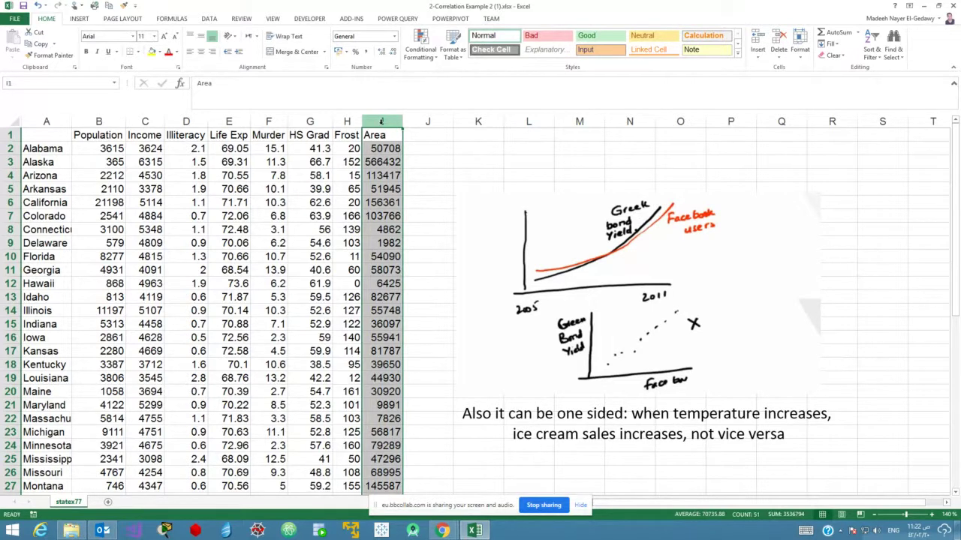
pyautogui.moveTo(145, 122); pyautogui.dragTo(145, 122)
pyautogui.click(184, 121)
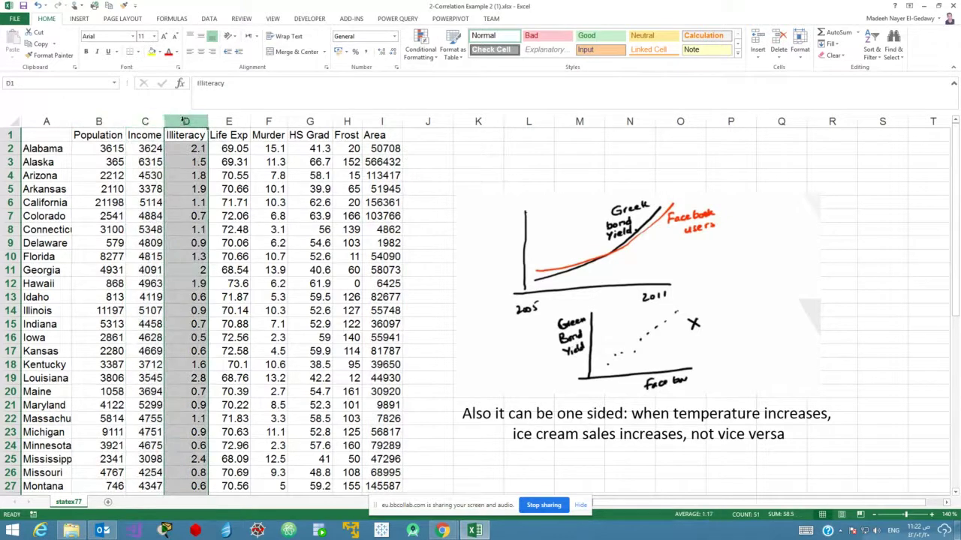
pyautogui.click(105, 122)
pyautogui.click(145, 122)
pyautogui.click(186, 122)
pyautogui.click(229, 121)
pyautogui.click(269, 122)
pyautogui.click(310, 122)
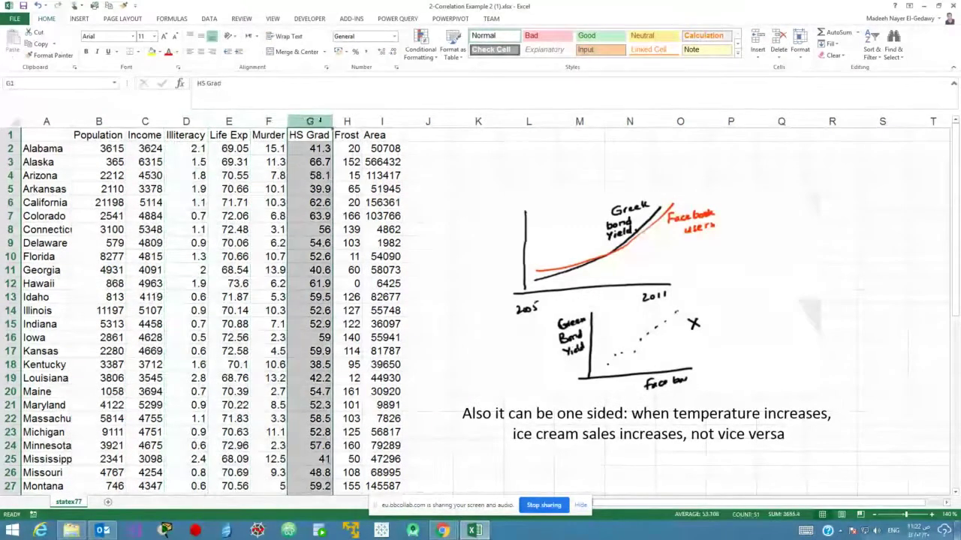
pyautogui.click(346, 122)
pyautogui.click(395, 122)
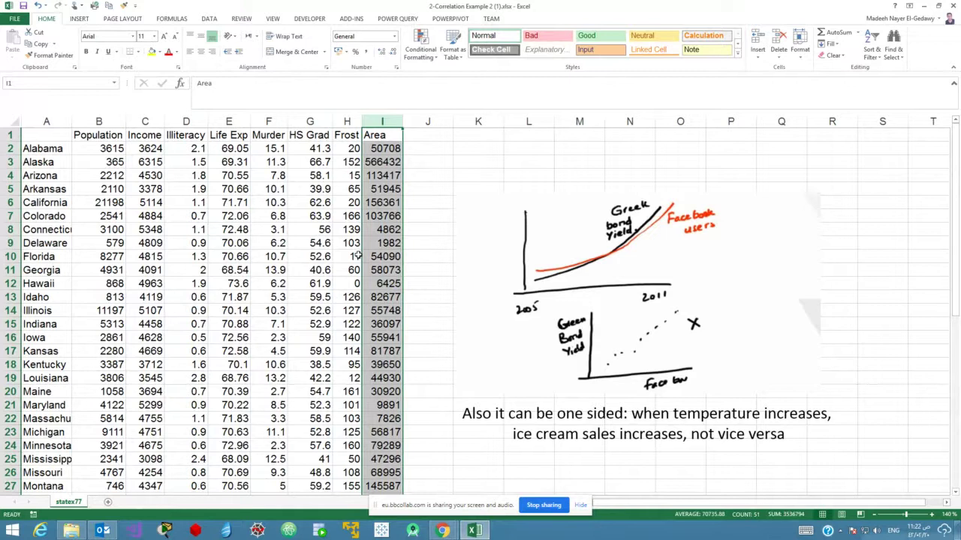
pyautogui.click(95, 119)
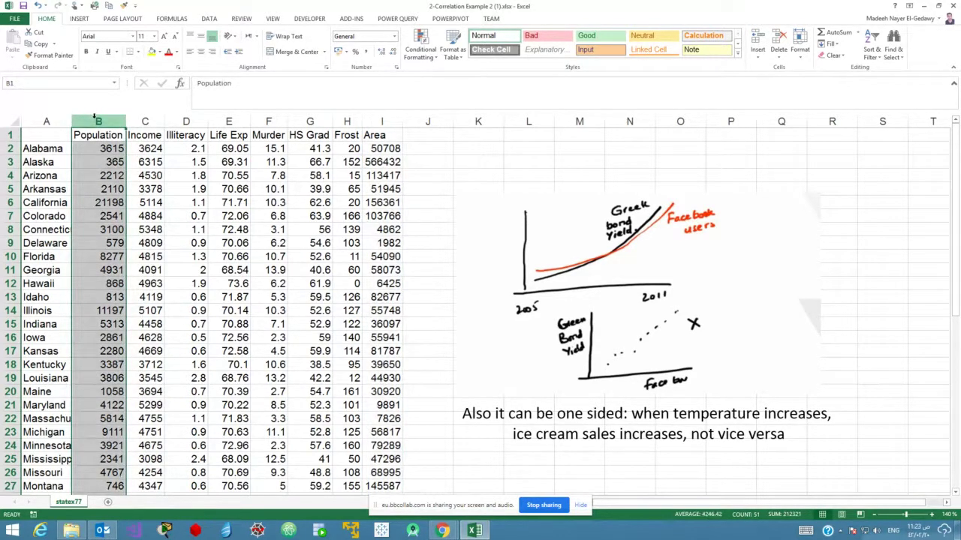
# Select the state data from the Population header down to the last state, then bring up the Data tools.
pyautogui.click(100, 133)
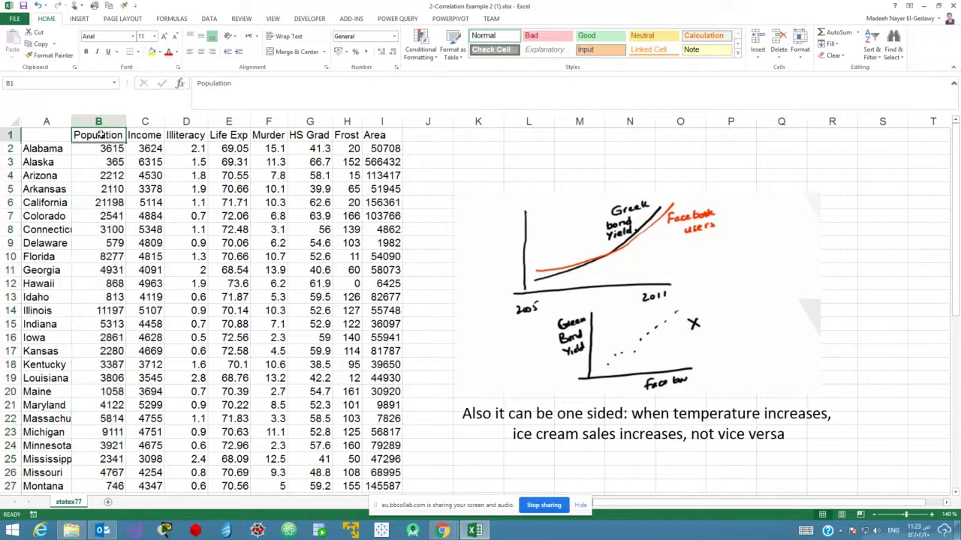
pyautogui.hotkey('shift', 'Right')
pyautogui.hotkey('shift', 'Right')
pyautogui.hotkey('shift', 'Right')
pyautogui.hotkey('shift', 'Right')
pyautogui.hotkey('shift', 'Right')
pyautogui.hotkey('shift', 'Right')
pyautogui.hotkey('shift', 'Right')
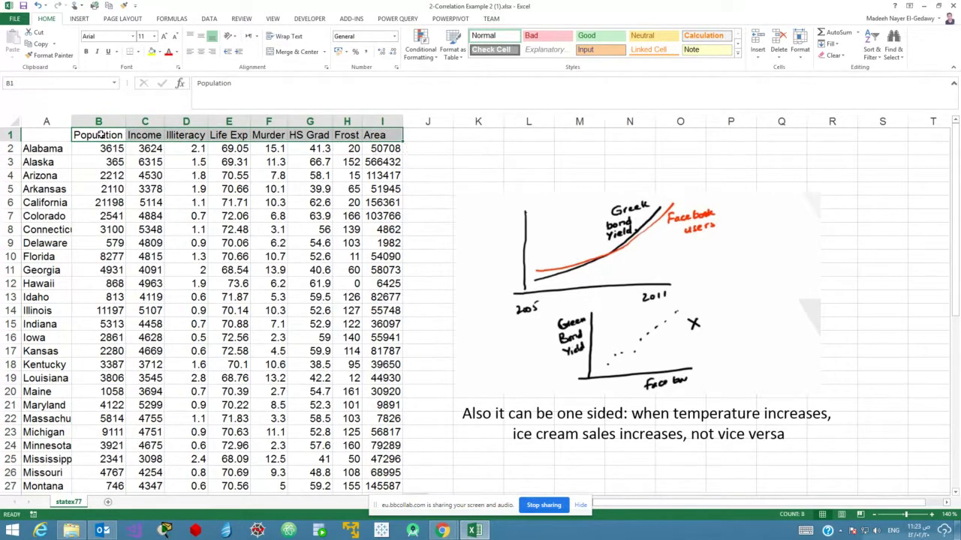
pyautogui.hotkey('ctrl', 'shift', 'Down')
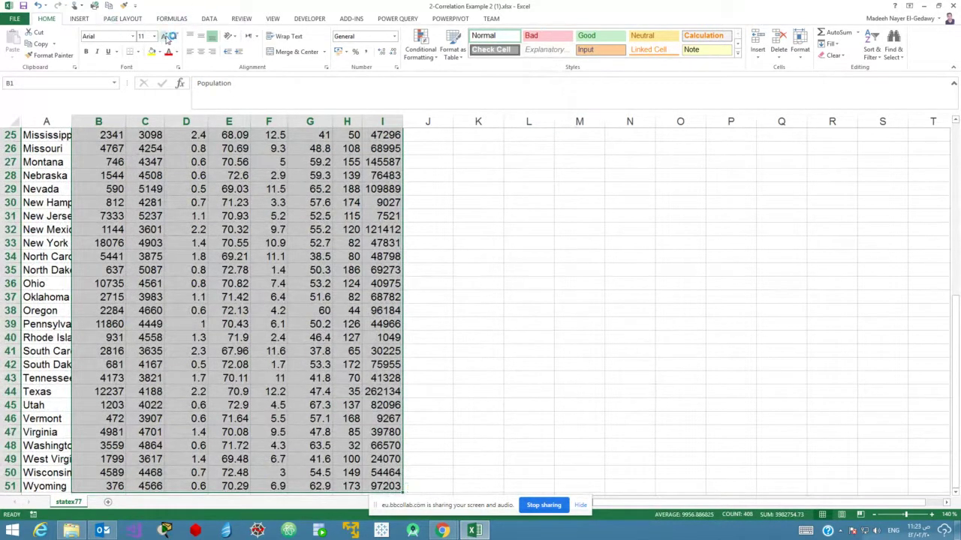
pyautogui.click(224, 162)
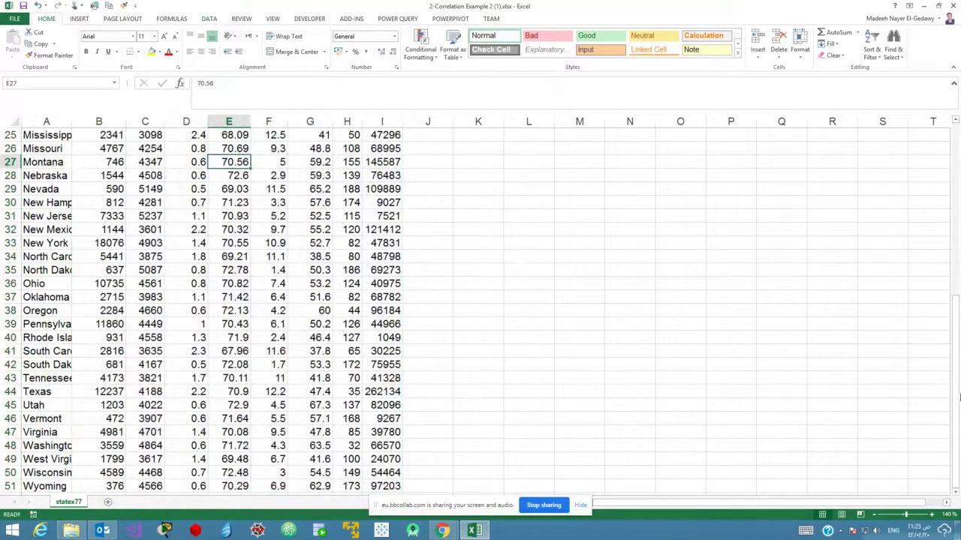
pyautogui.scroll(8, 957, 276)
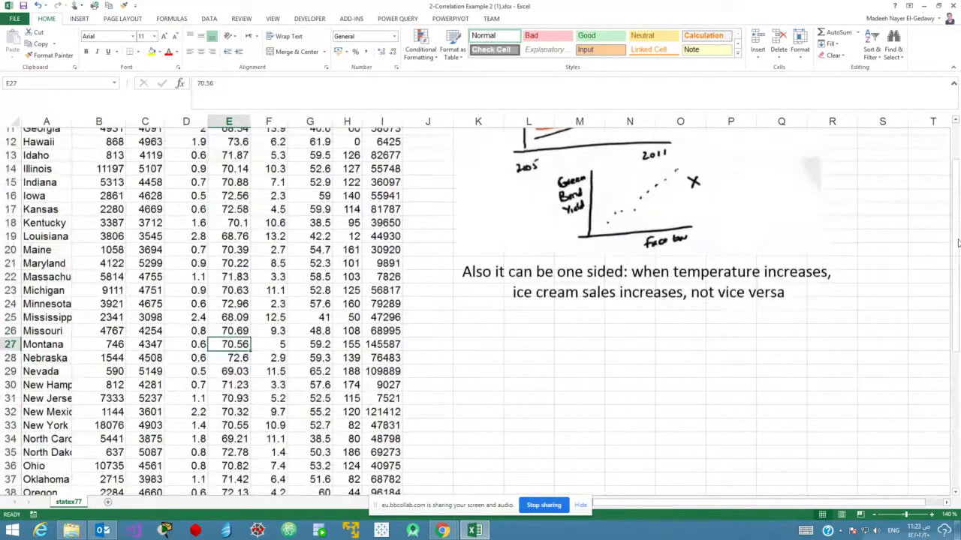
pyautogui.click(211, 21)
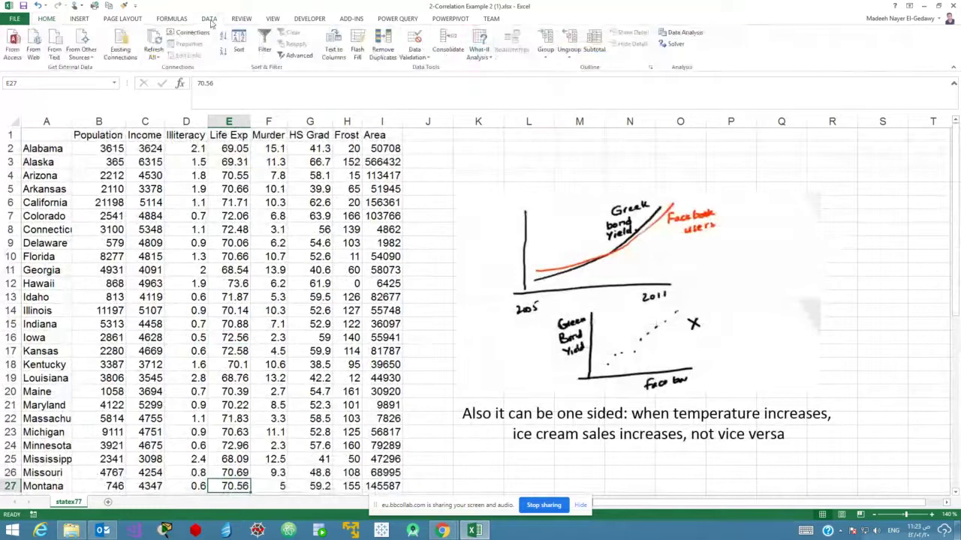
# Run Correlation on $B$1:$I$51 with labels, outputting to a new sheet named 'Correlation Matrix'.
pyautogui.click(680, 32)
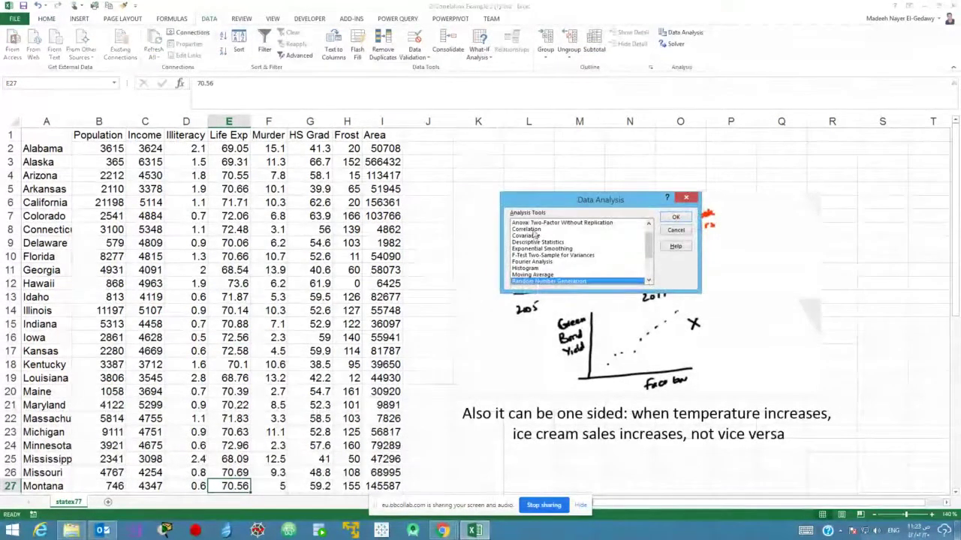
pyautogui.scroll(-1, 642, 246)
pyautogui.click(675, 217)
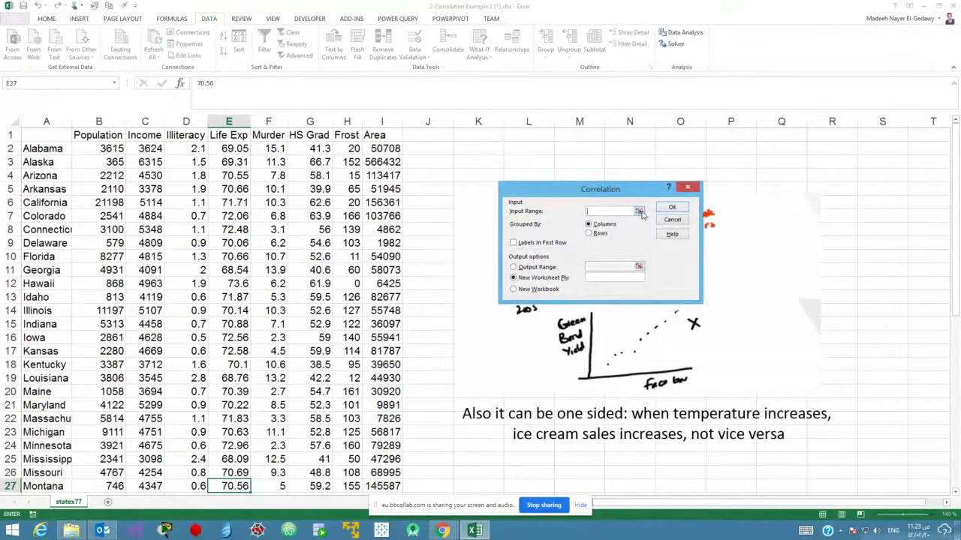
pyautogui.click(639, 212)
pyautogui.click(106, 135)
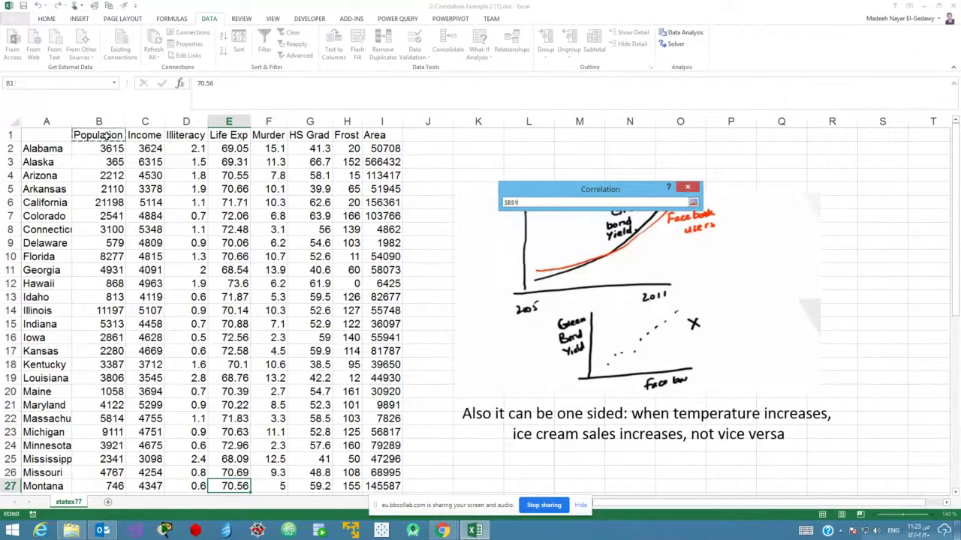
pyautogui.hotkey('ctrl', 'shift', 'Right')
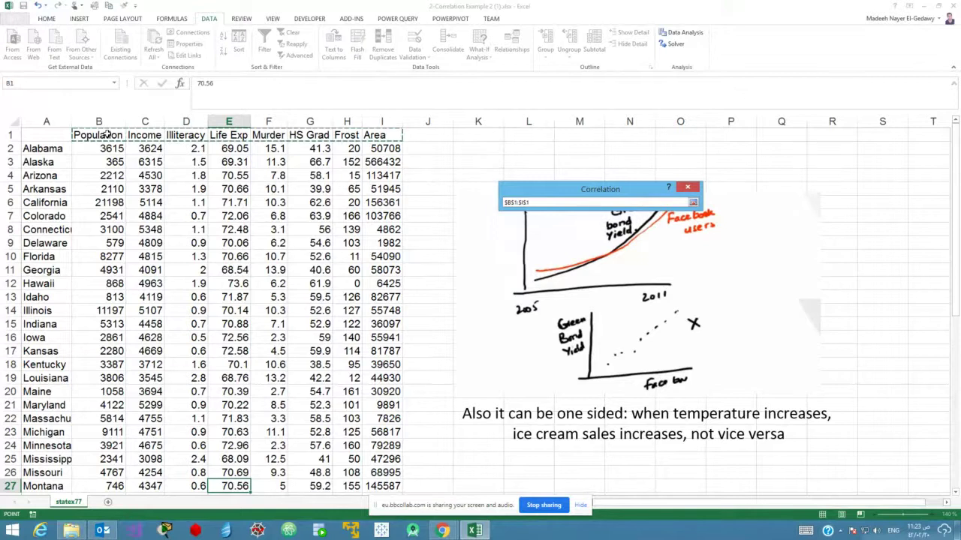
pyautogui.hotkey('ctrl', 'shift', 'Down')
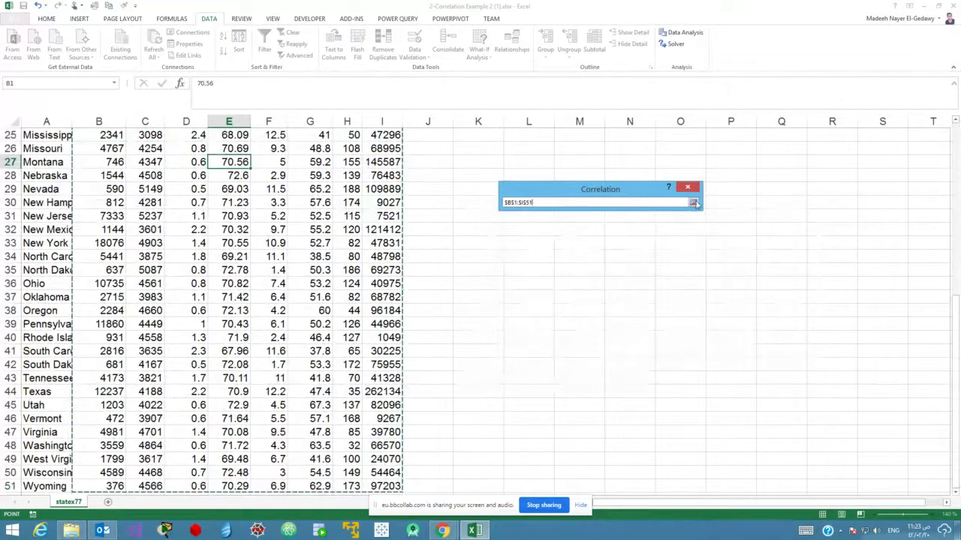
pyautogui.click(694, 203)
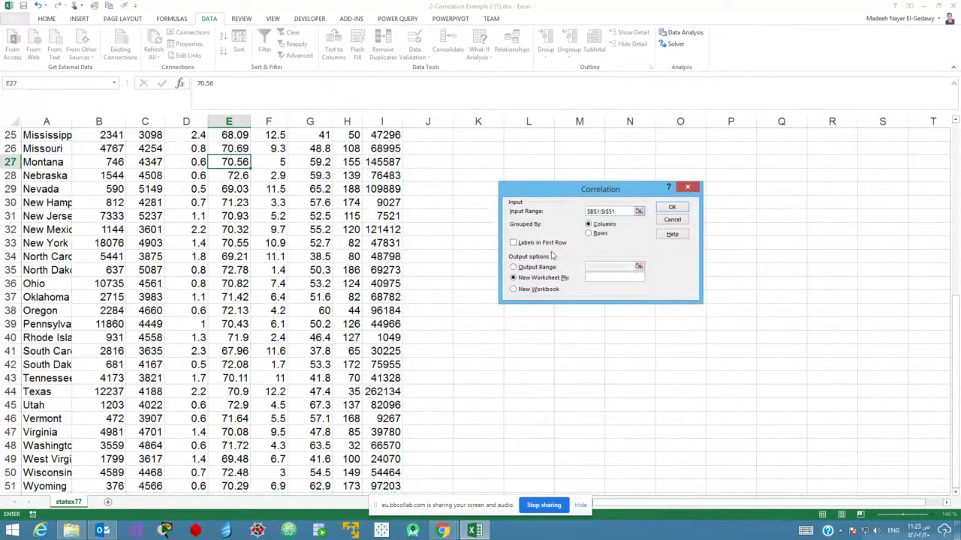
pyautogui.click(535, 244)
pyautogui.click(604, 277)
pyautogui.write('Correlatio')
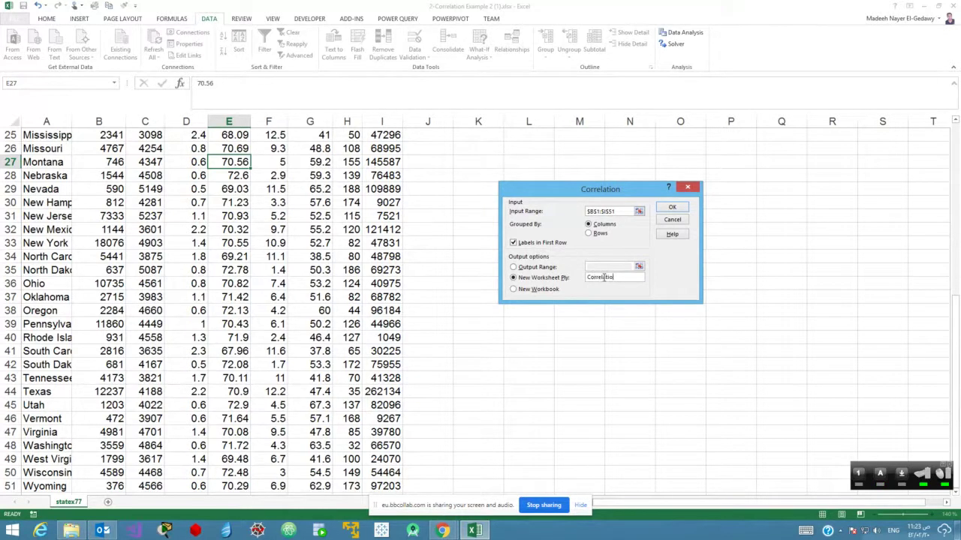
pyautogui.write('n Matrix')
pyautogui.click(666, 212)
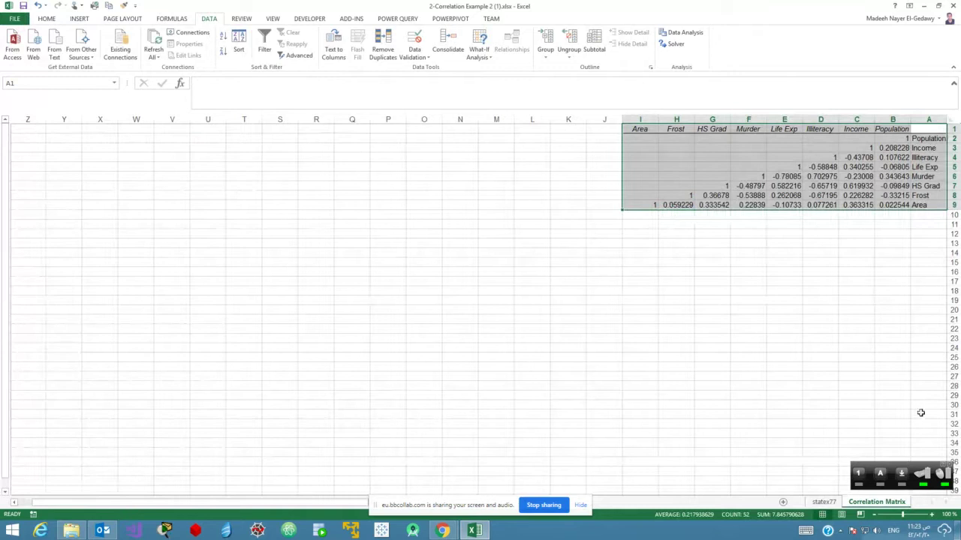
# Zoom in on the new 8×8 correlation matrix for easier reading.
pyautogui.click(933, 515)
pyautogui.click(933, 515)
pyautogui.click(933, 515)
pyautogui.click(933, 515)
pyautogui.click(933, 515)
pyautogui.click(933, 515)
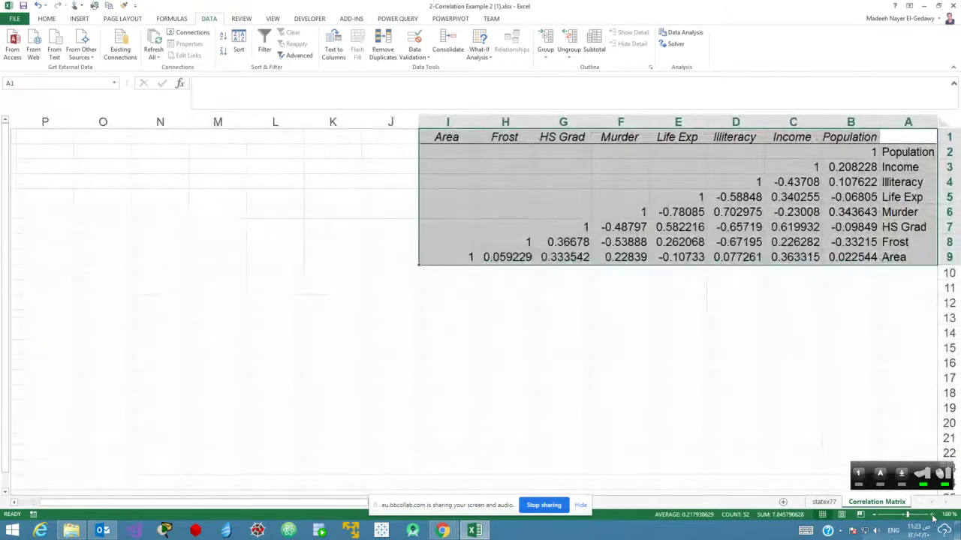
pyautogui.click(933, 515)
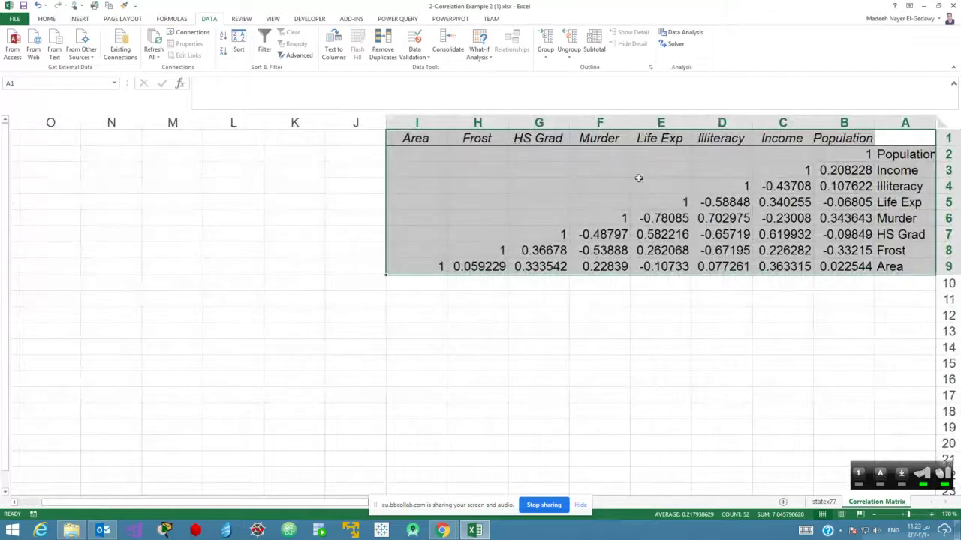
# Centre-align every label and coefficient in A1:I9, then reselect the whole matrix.
pyautogui.click(46, 18)
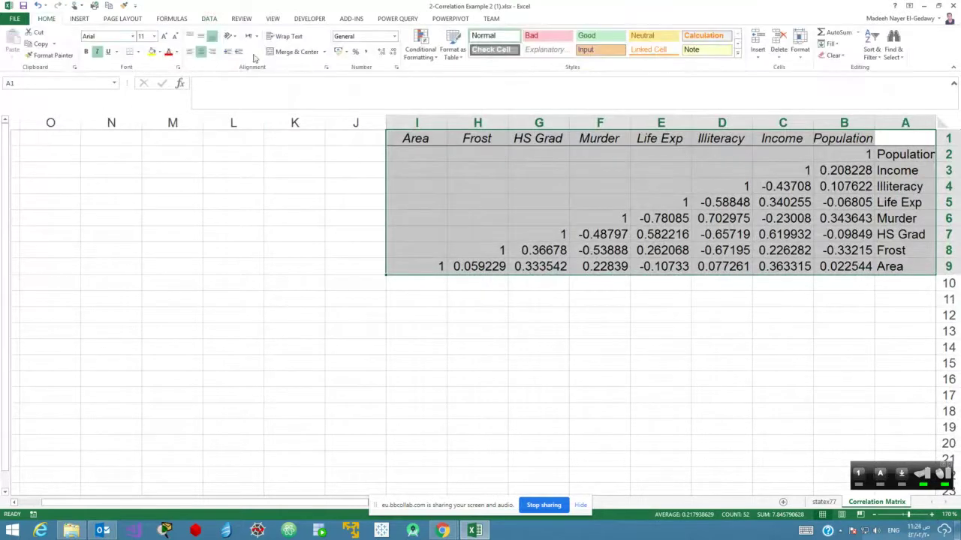
pyautogui.click(201, 52)
pyautogui.click(201, 52)
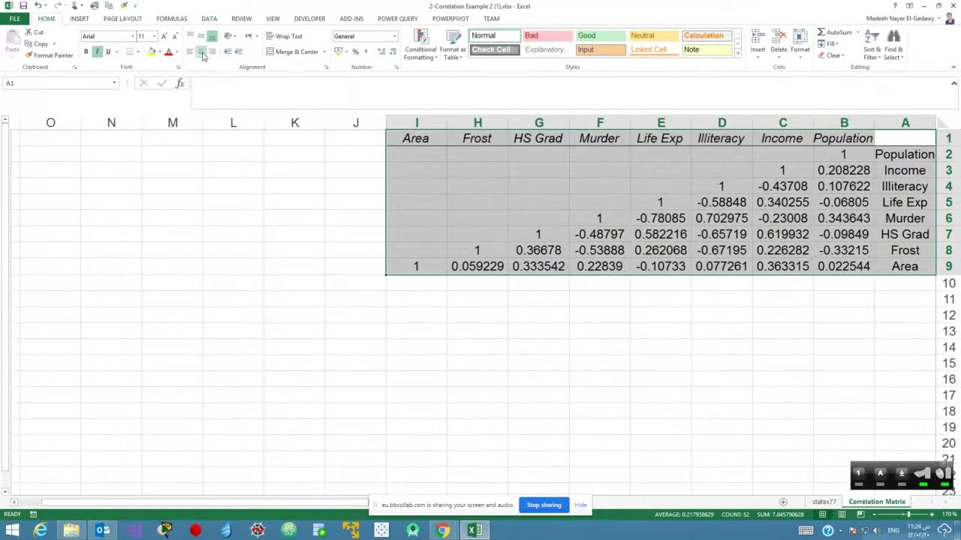
pyautogui.click(790, 242)
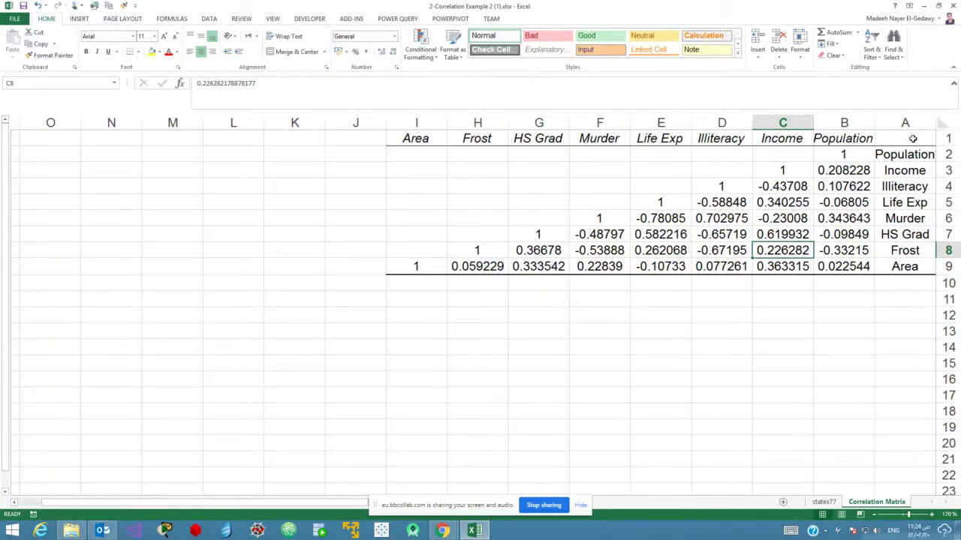
pyautogui.moveTo(911, 140); pyautogui.dragTo(419, 263)
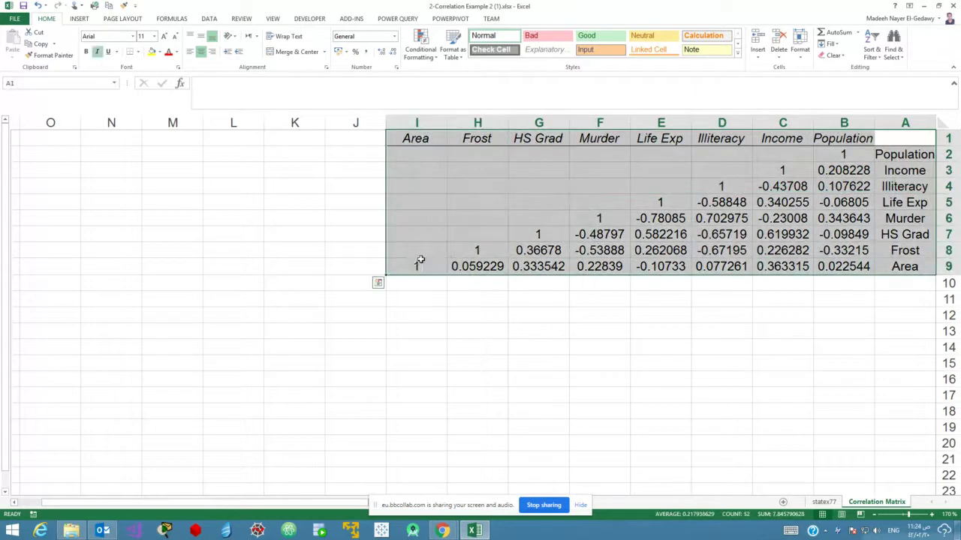
# Start a custom Highlight Cells rule using the 'greater than or equal to' comparison.
pyautogui.click(419, 52)
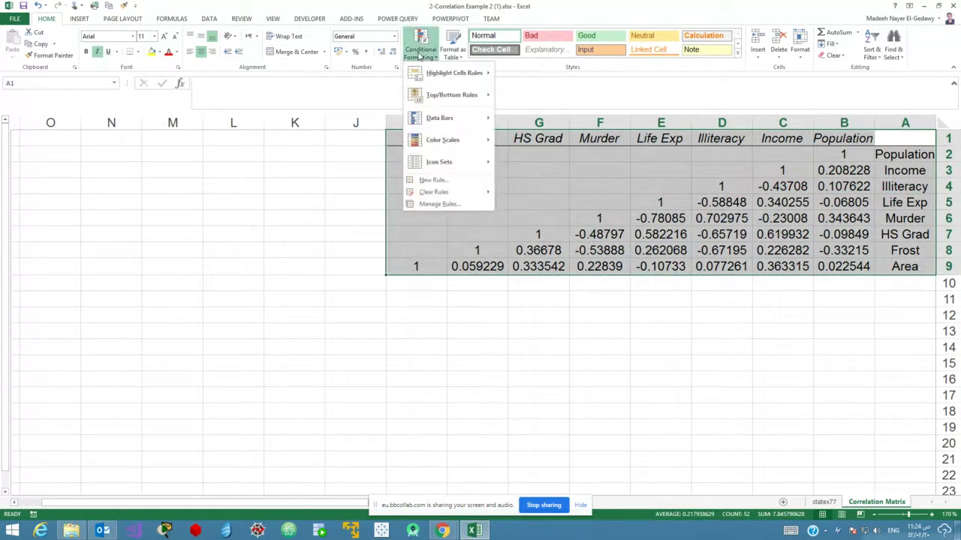
pyautogui.moveTo(433, 70)
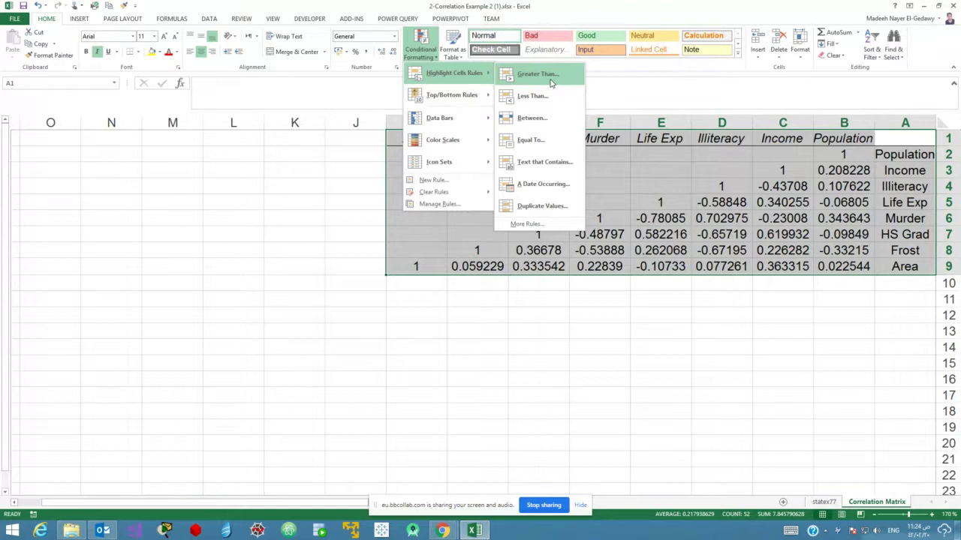
pyautogui.click(555, 224)
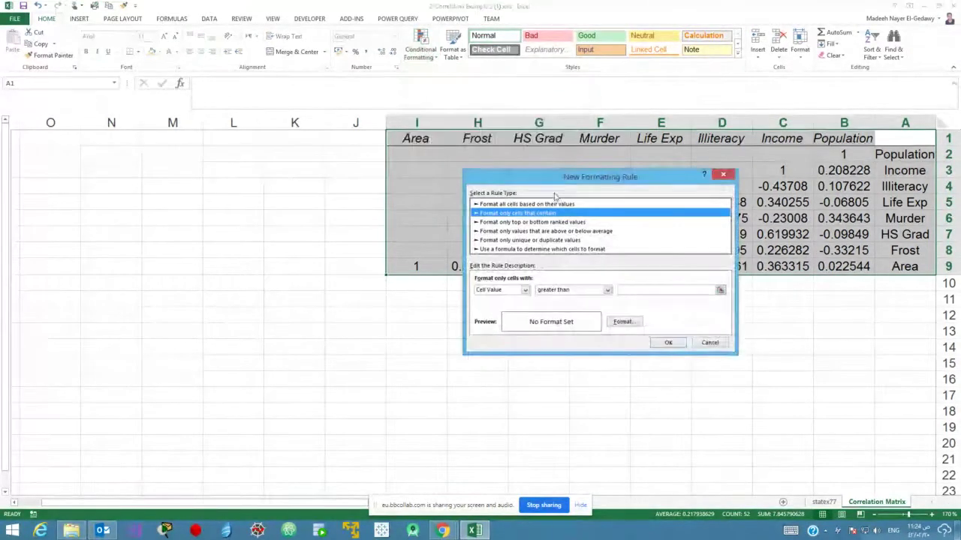
pyautogui.moveTo(549, 176); pyautogui.dragTo(212, 154)
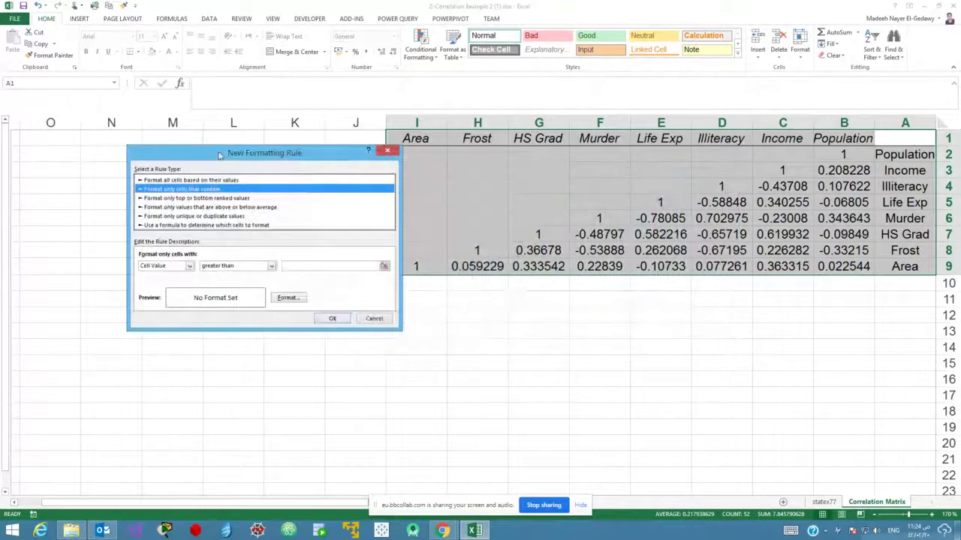
pyautogui.click(270, 267)
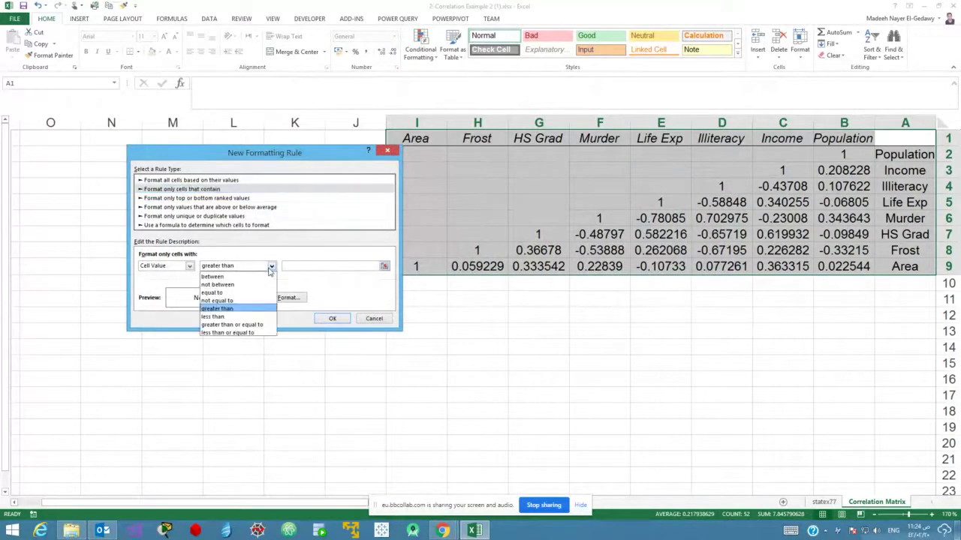
pyautogui.click(257, 325)
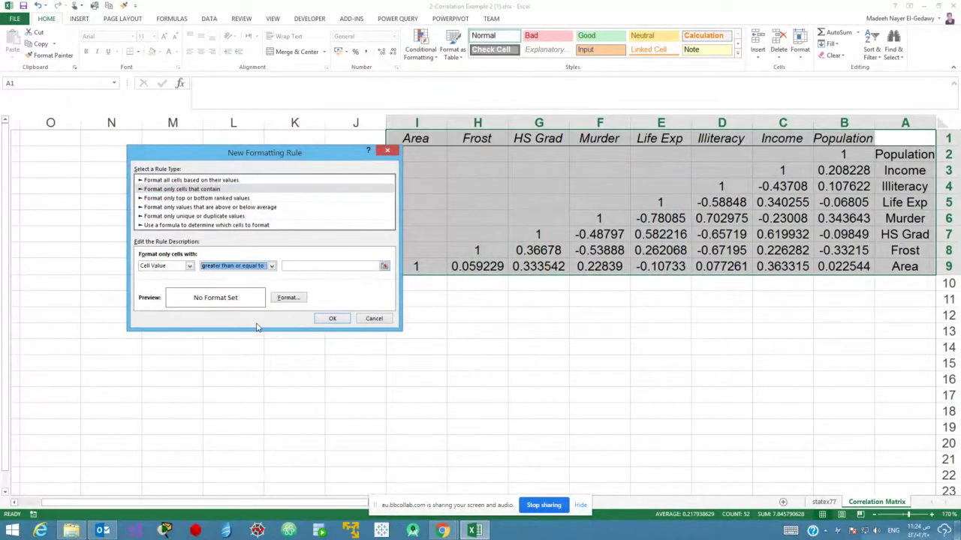
# Set the rule's threshold to 0.6 with green font and apply it to the matrix.
pyautogui.click(314, 267)
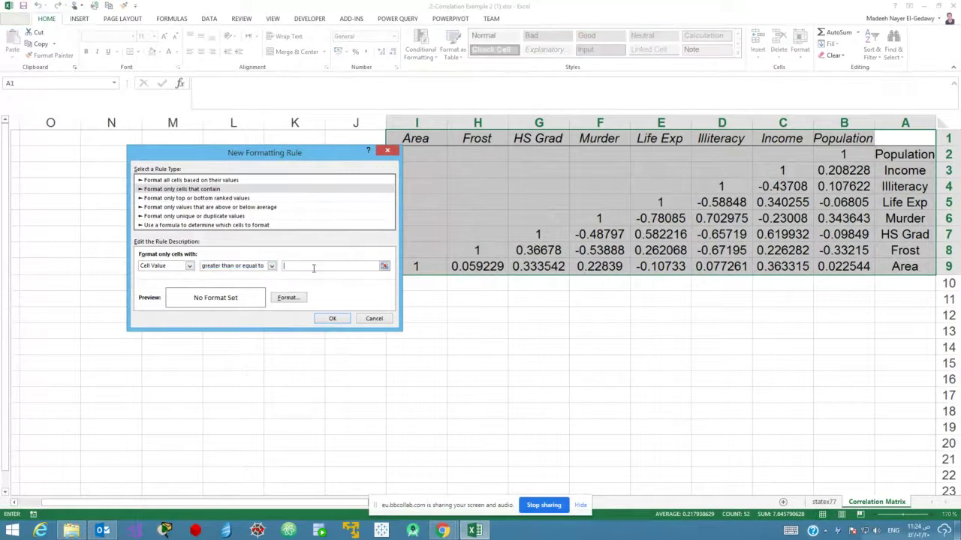
pyautogui.press('Right')
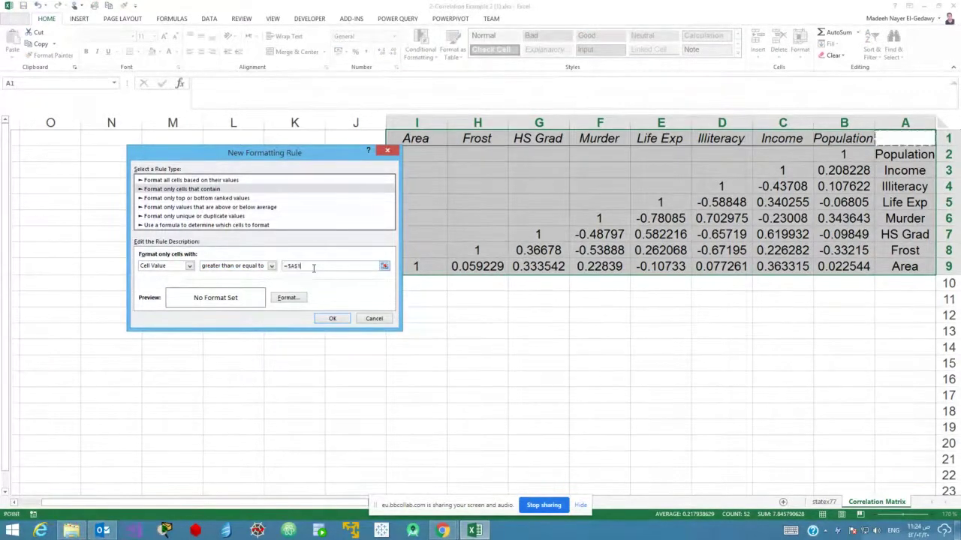
pyautogui.press('BackSpace')
pyautogui.press('BackSpace')
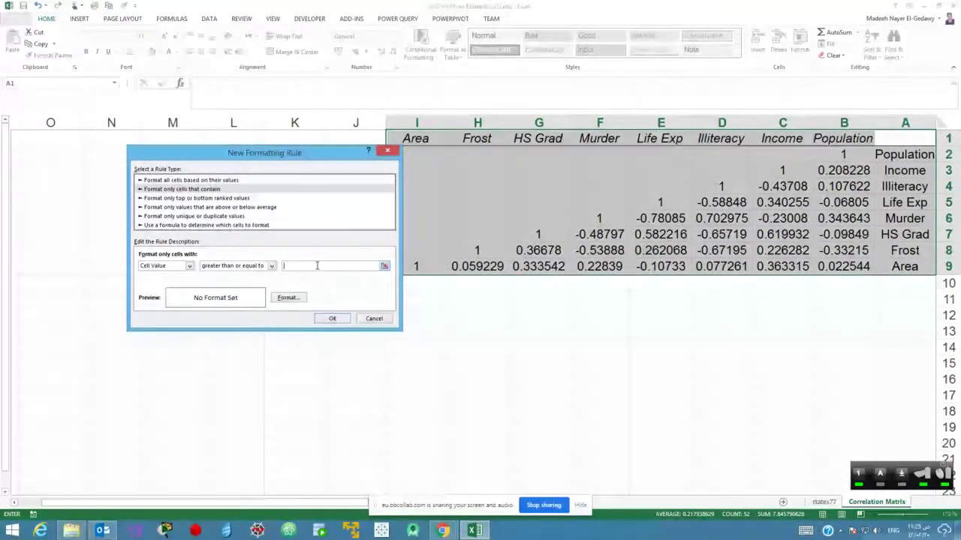
pyautogui.write('0.6')
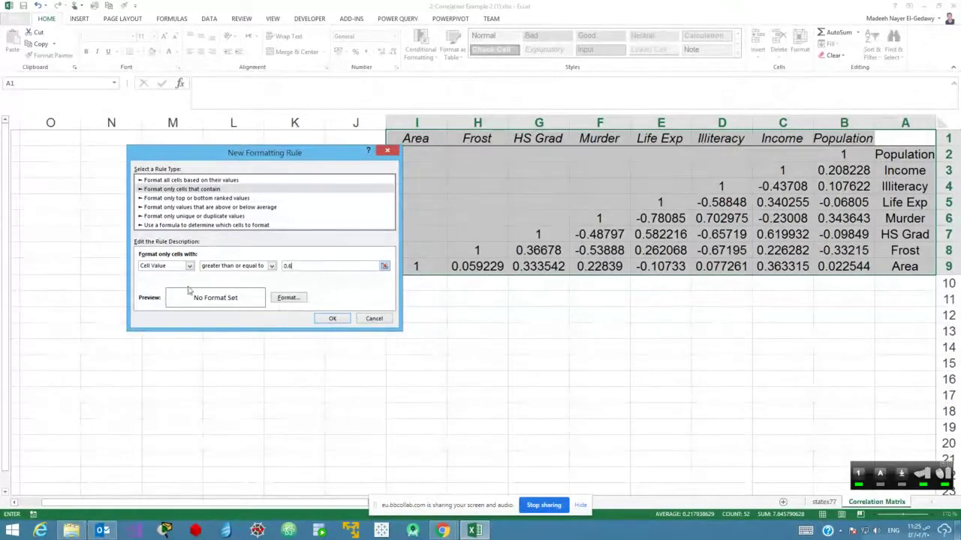
pyautogui.click(289, 299)
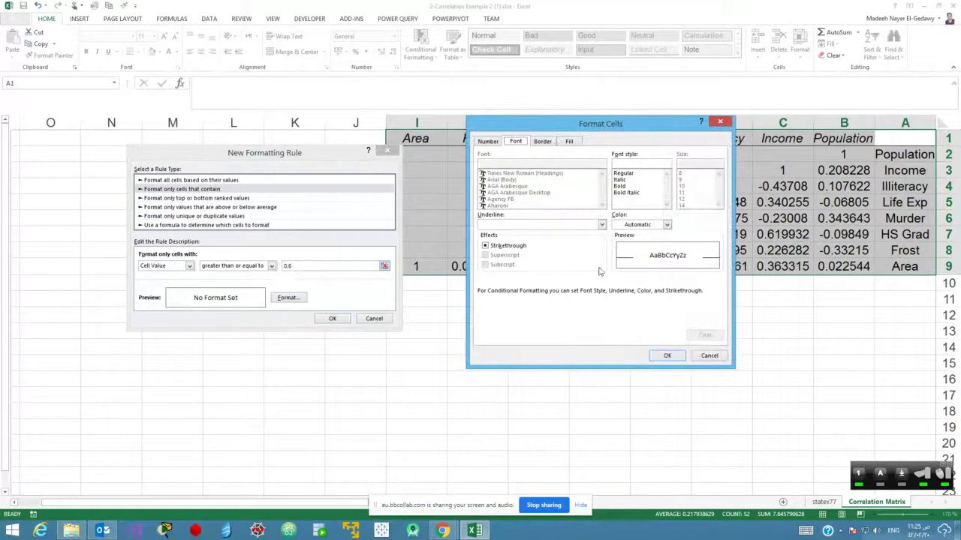
pyautogui.click(666, 225)
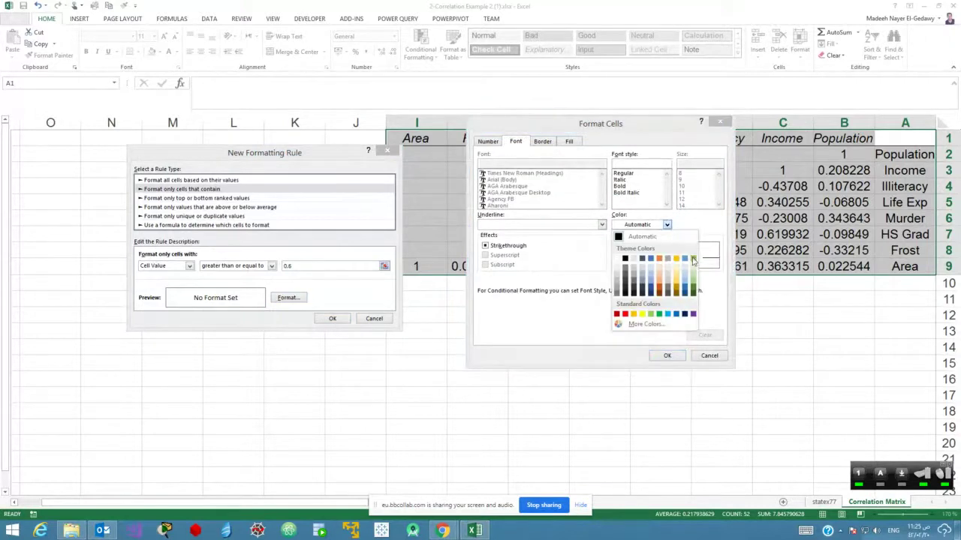
pyautogui.click(695, 262)
pyautogui.click(667, 355)
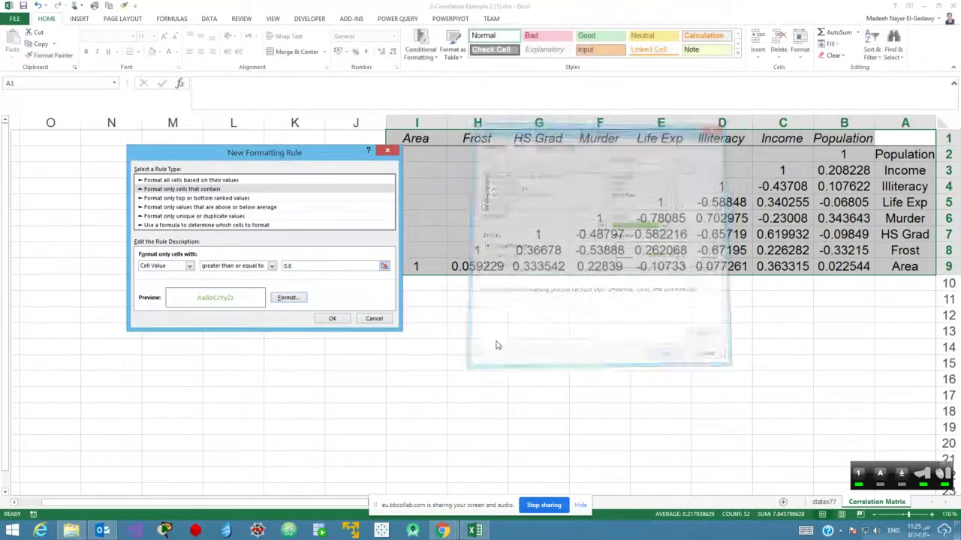
pyautogui.click(330, 320)
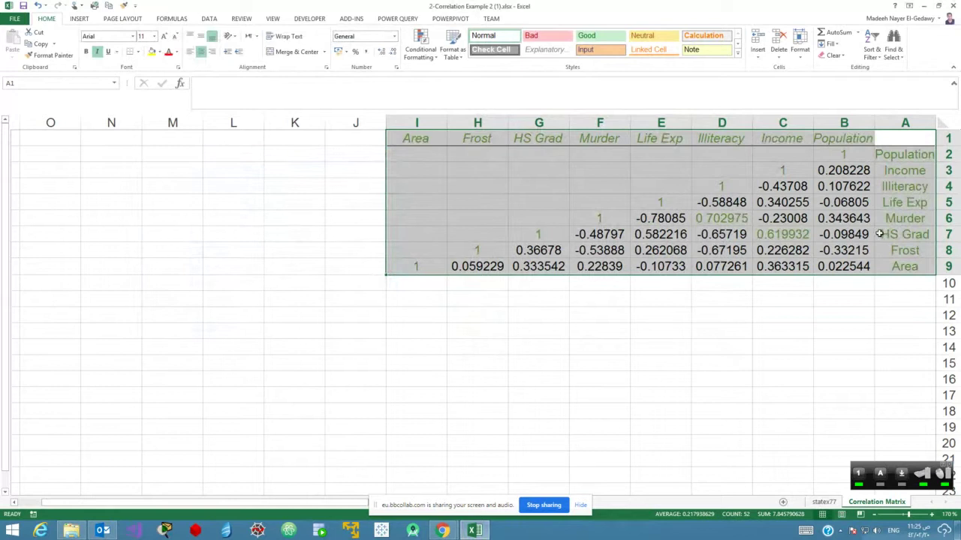
# Inspect the green 0.702975 and 0.619932 values and the uncoloured -0.67195 coefficient.
pyautogui.click(770, 234)
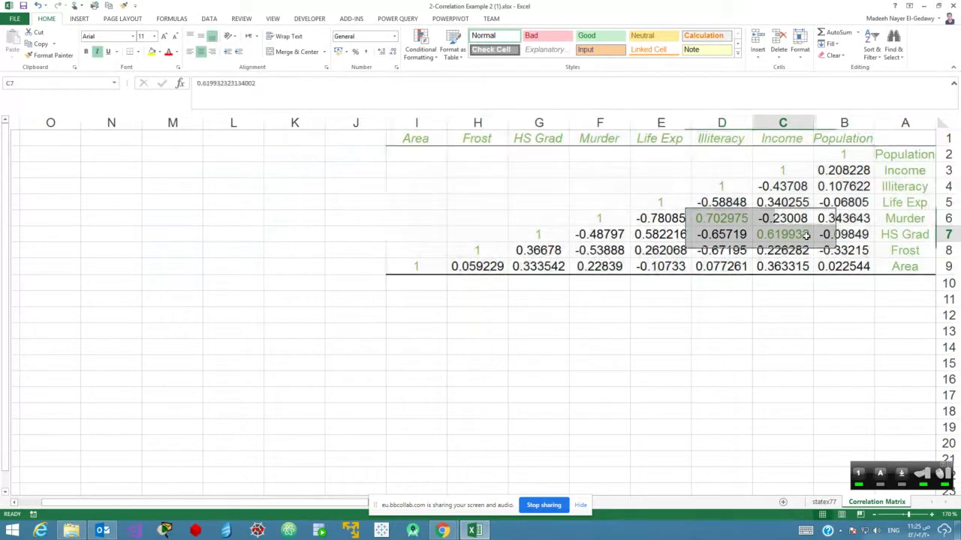
pyautogui.moveTo(736, 218); pyautogui.dragTo(797, 234)
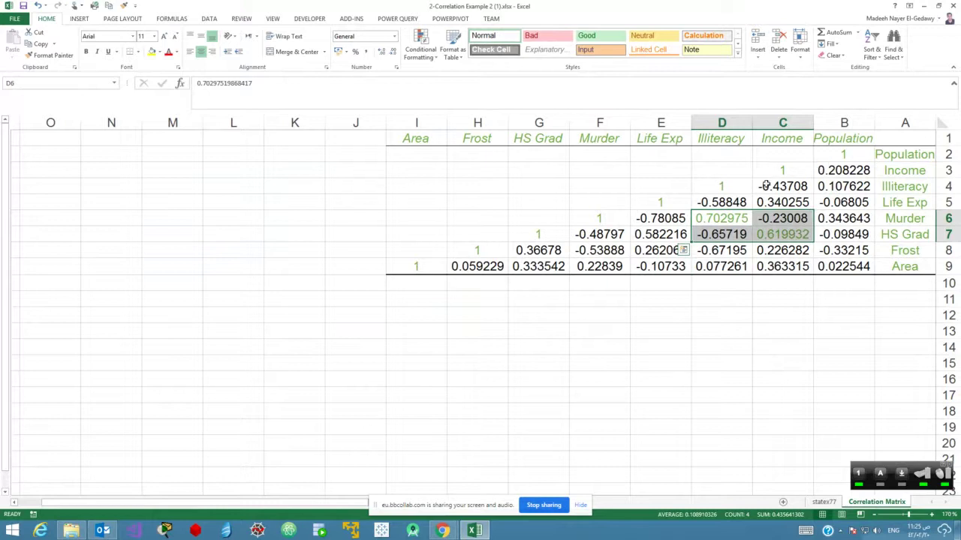
pyautogui.click(716, 251)
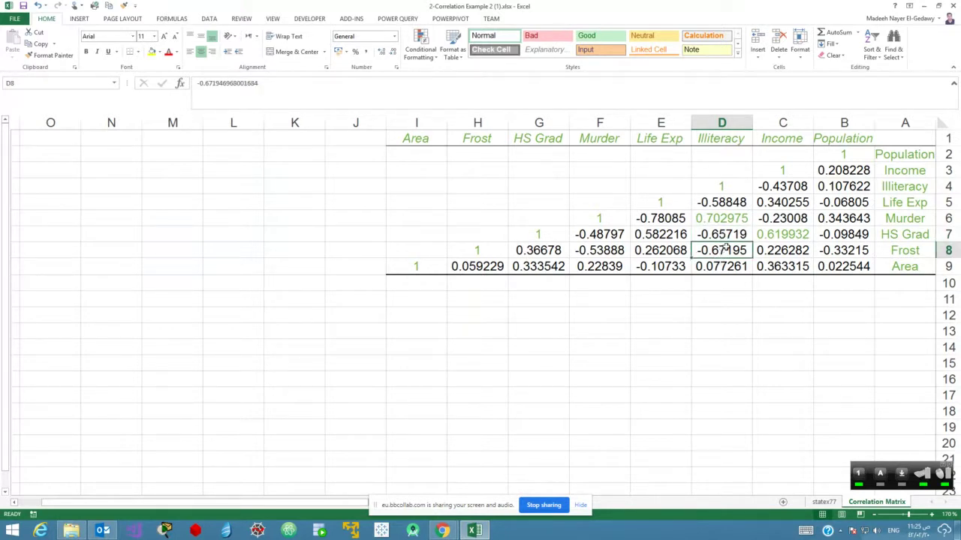
# Select the full matrix B2:I9 and bring up Conditional Formatting.
pyautogui.click(433, 59)
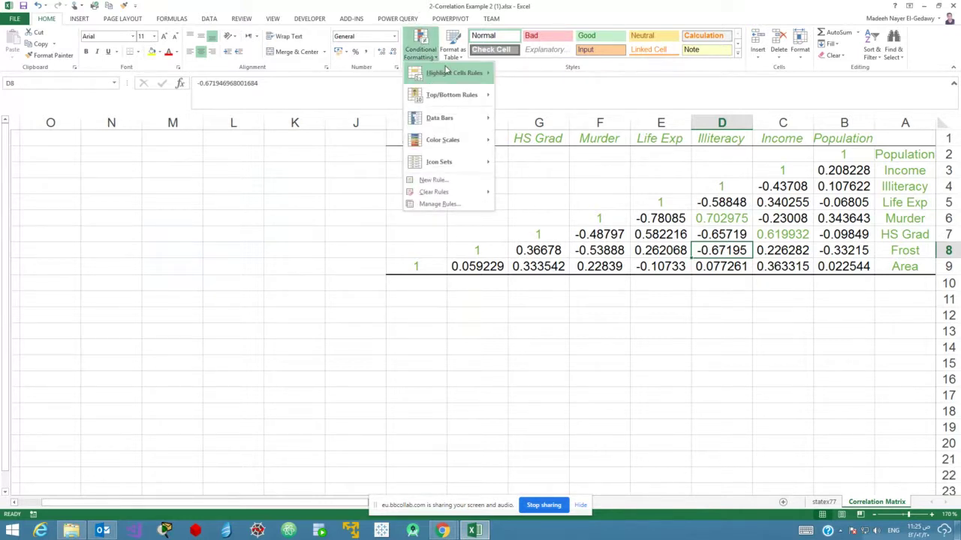
pyautogui.click(846, 155)
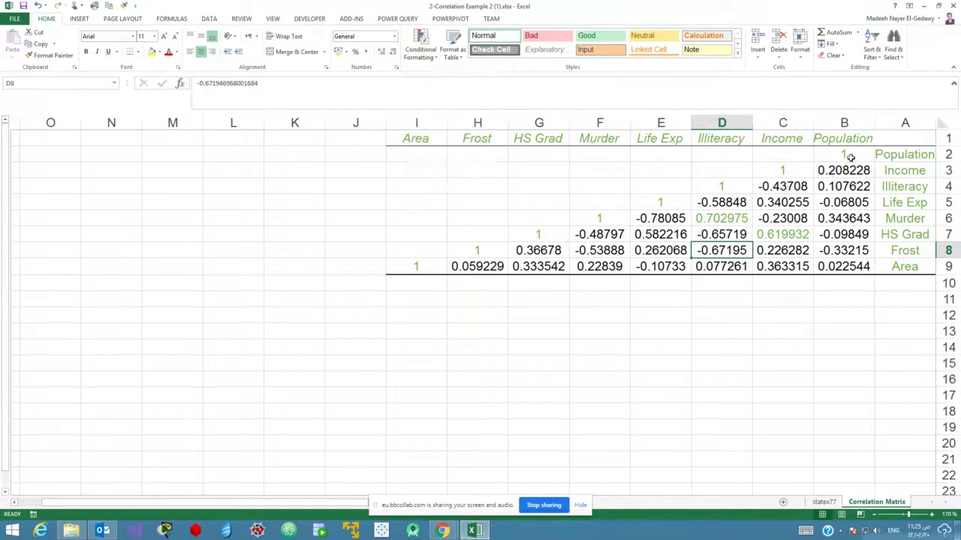
pyautogui.moveTo(843, 155); pyautogui.dragTo(416, 267)
pyautogui.click(421, 45)
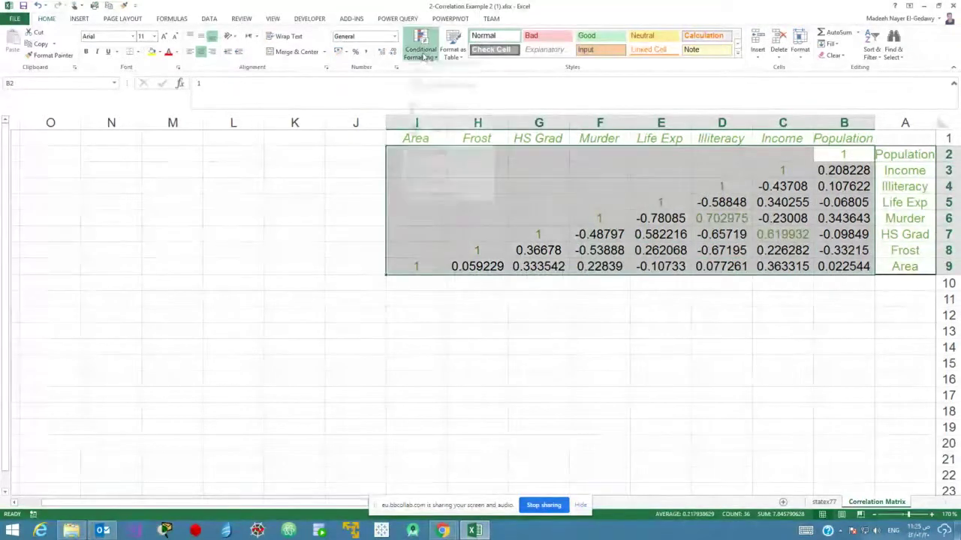
# Start a custom rule for values less than or equal to -0.6.
pyautogui.moveTo(429, 79)
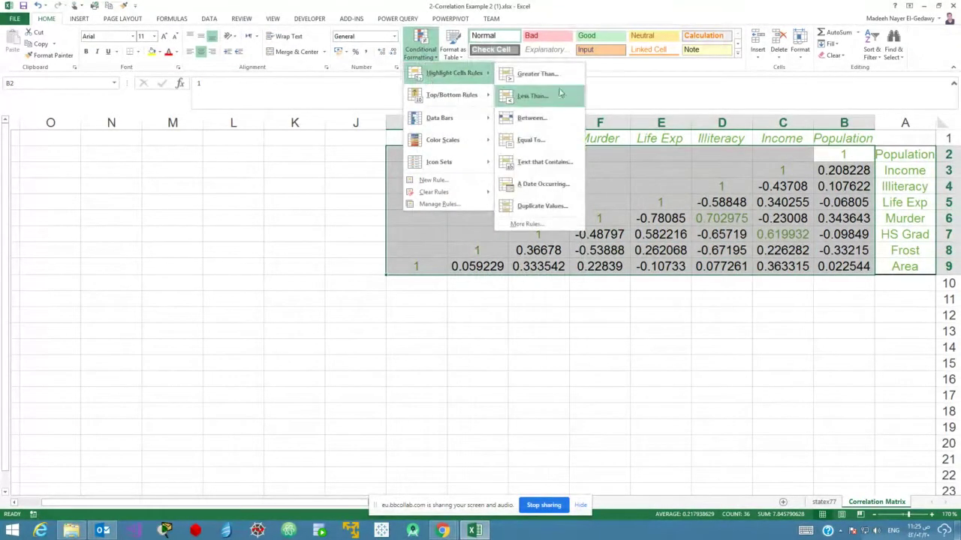
pyautogui.click(550, 224)
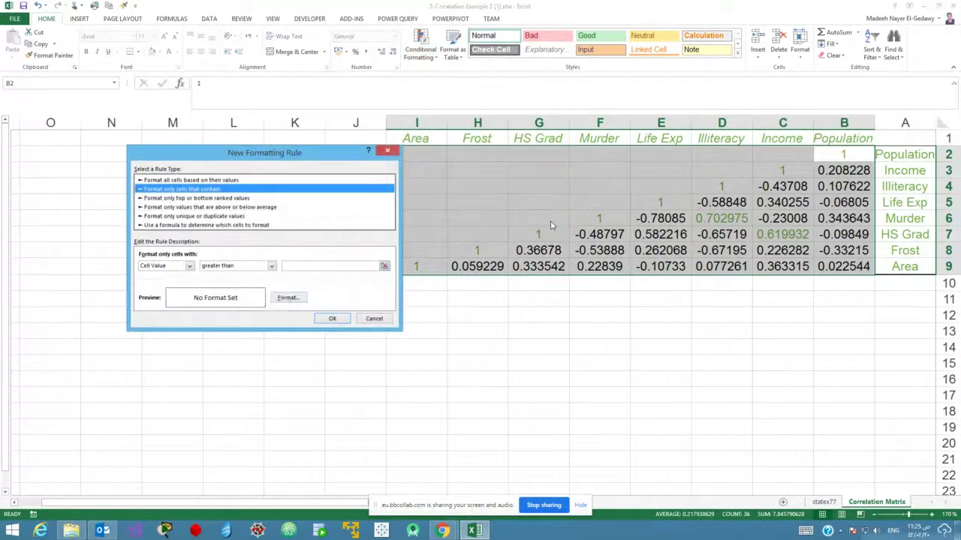
pyautogui.click(271, 267)
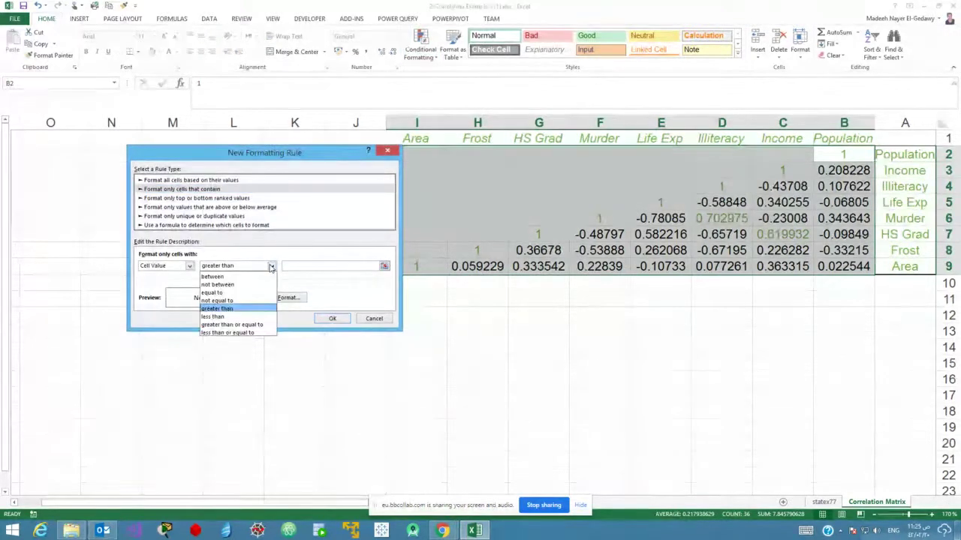
pyautogui.click(239, 333)
pyautogui.click(296, 266)
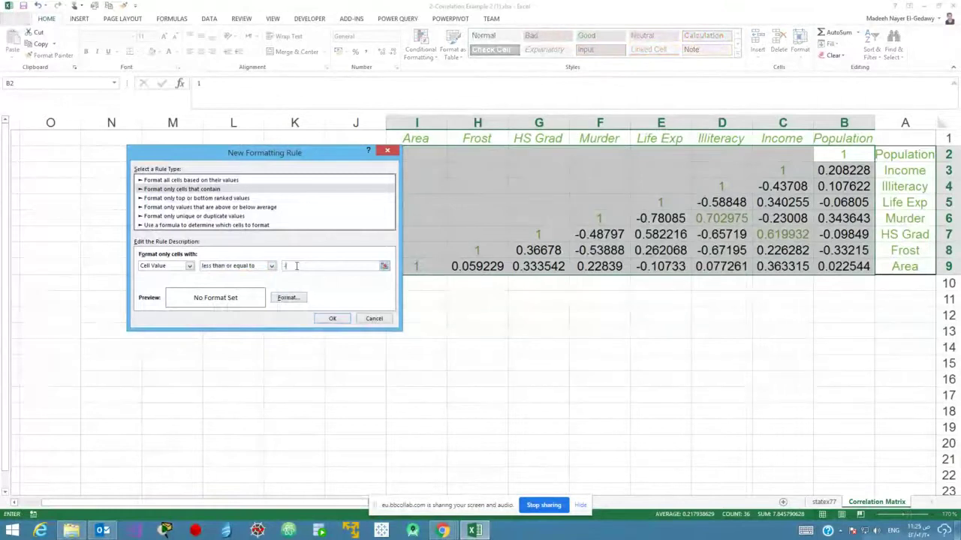
pyautogui.write('-0.6')
# Give matching cells red font and apply, turning -0.78085, -0.65719 and -0.67195 red.
pyautogui.click(289, 298)
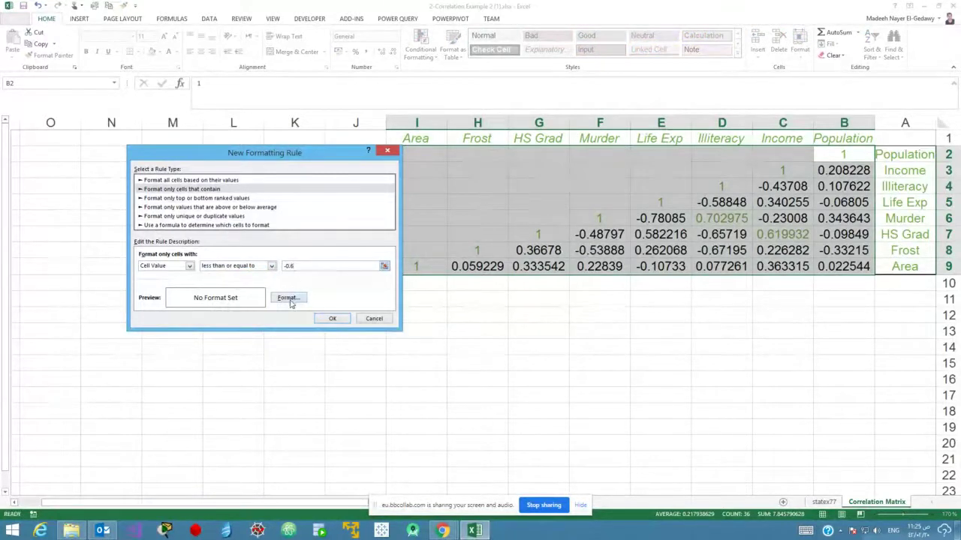
pyautogui.click(331, 201)
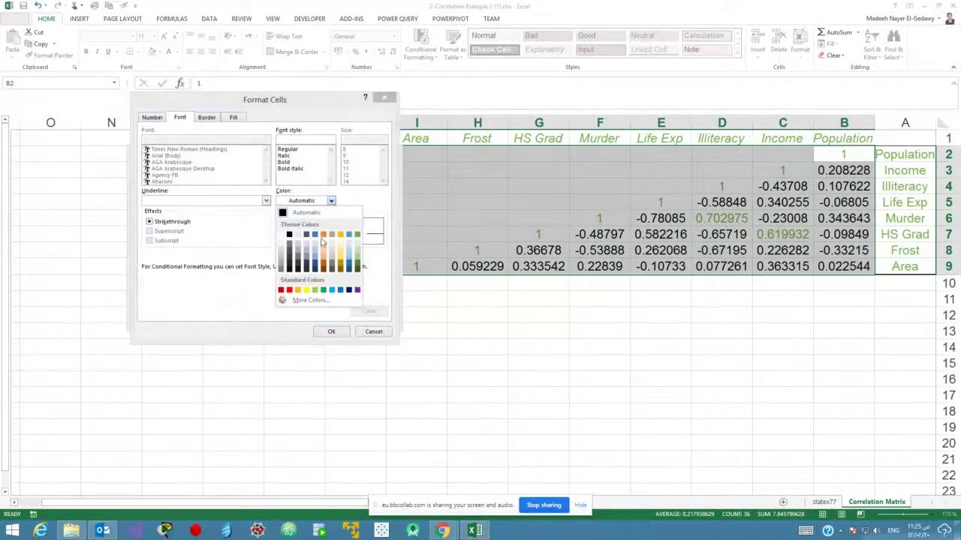
pyautogui.click(282, 291)
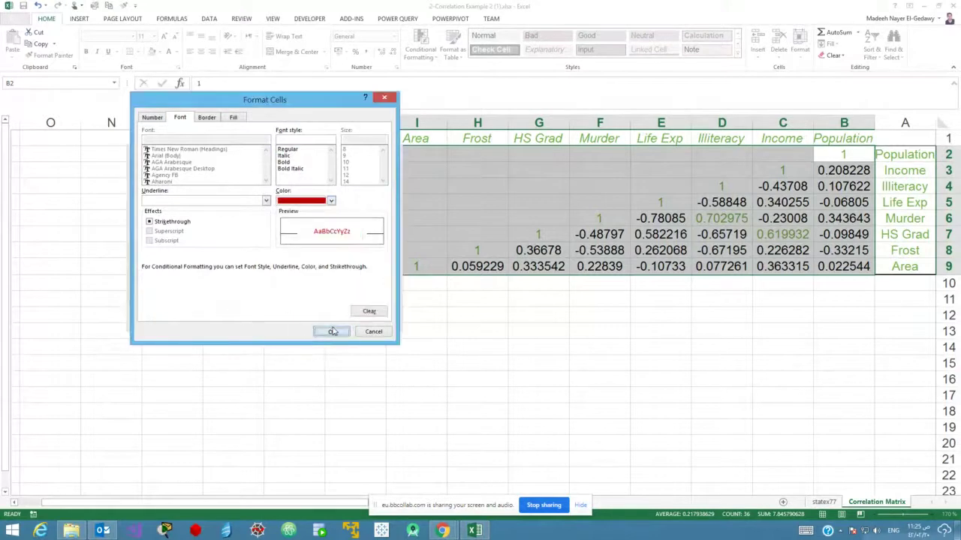
pyautogui.click(331, 332)
pyautogui.click(330, 319)
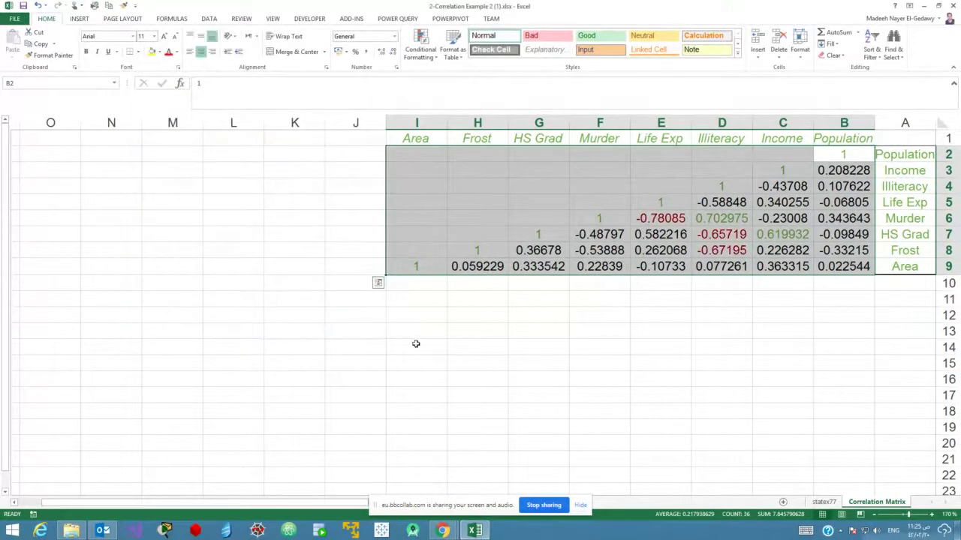
pyautogui.click(722, 250)
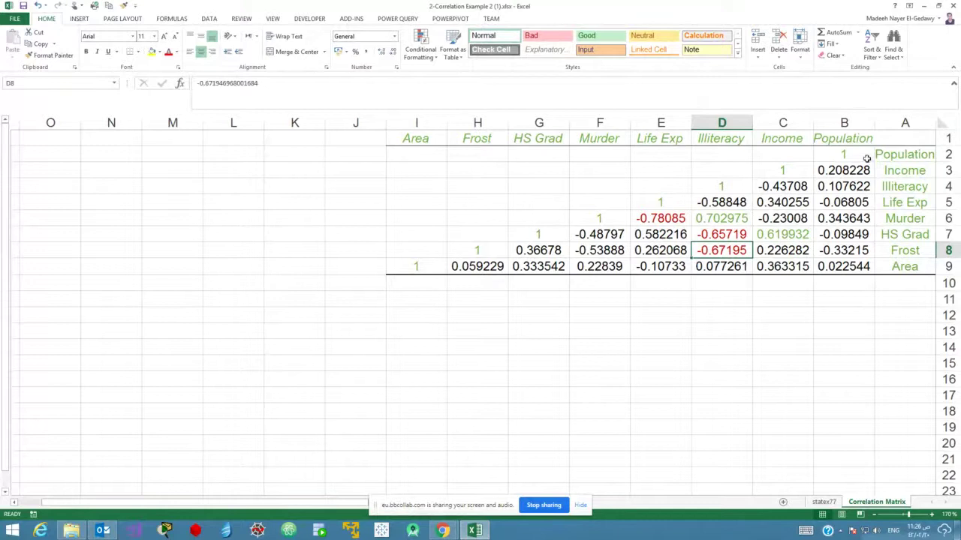
# Select matrix B2:I9, then open and cancel the Equal To highlight rule.
pyautogui.moveTo(864, 158); pyautogui.dragTo(420, 263)
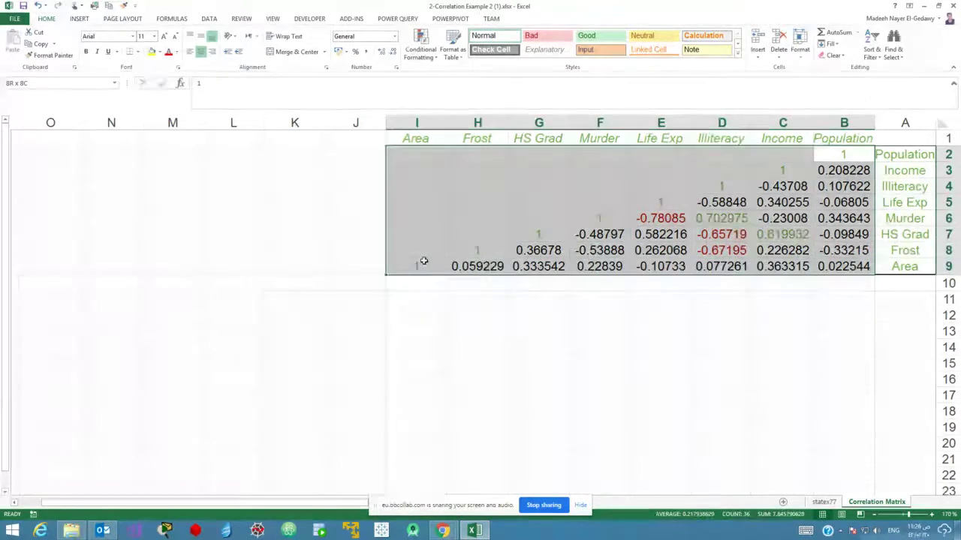
pyautogui.click(420, 45)
pyautogui.moveTo(450, 73)
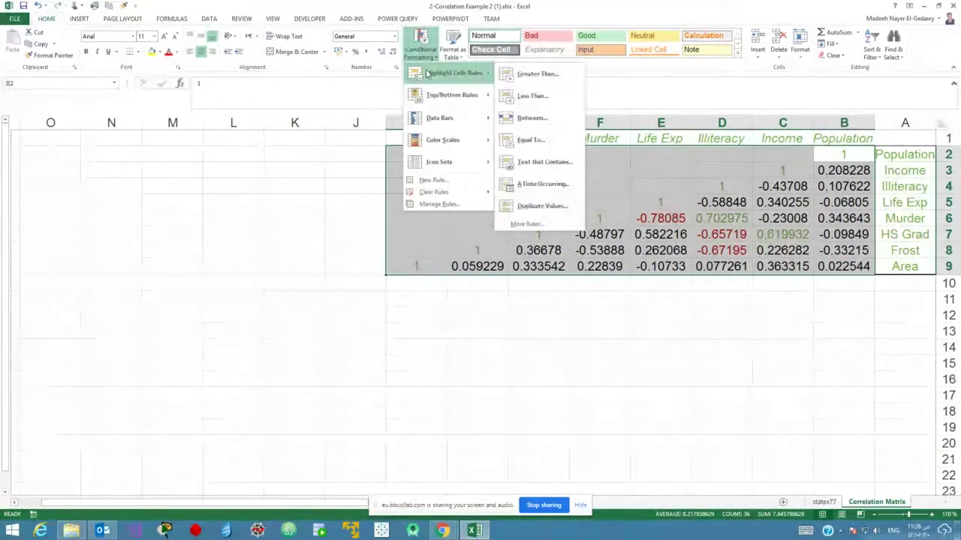
pyautogui.click(545, 140)
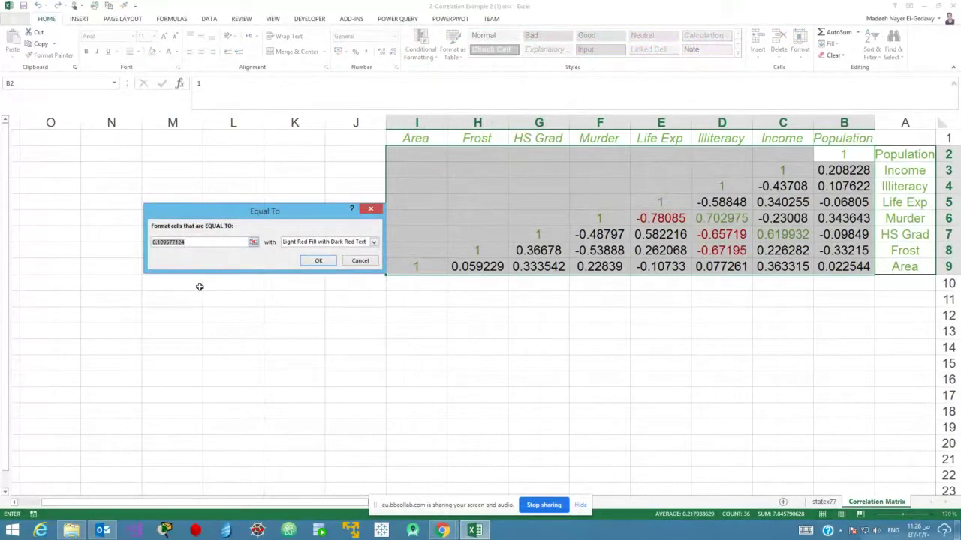
pyautogui.click(362, 263)
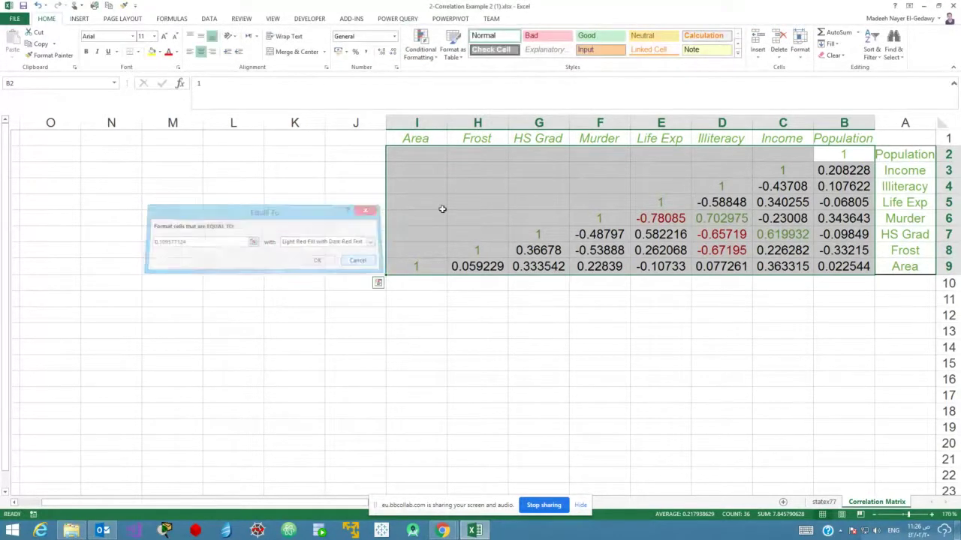
# Open and cancel a New Rule, then reopen the Highlight Cells Rules menu.
pyautogui.click(421, 47)
pyautogui.moveTo(458, 192)
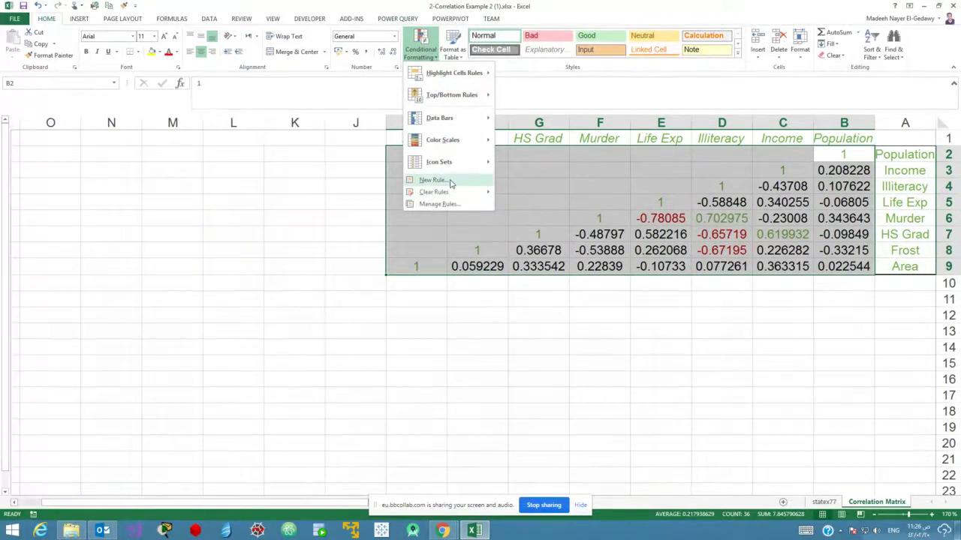
pyautogui.click(446, 180)
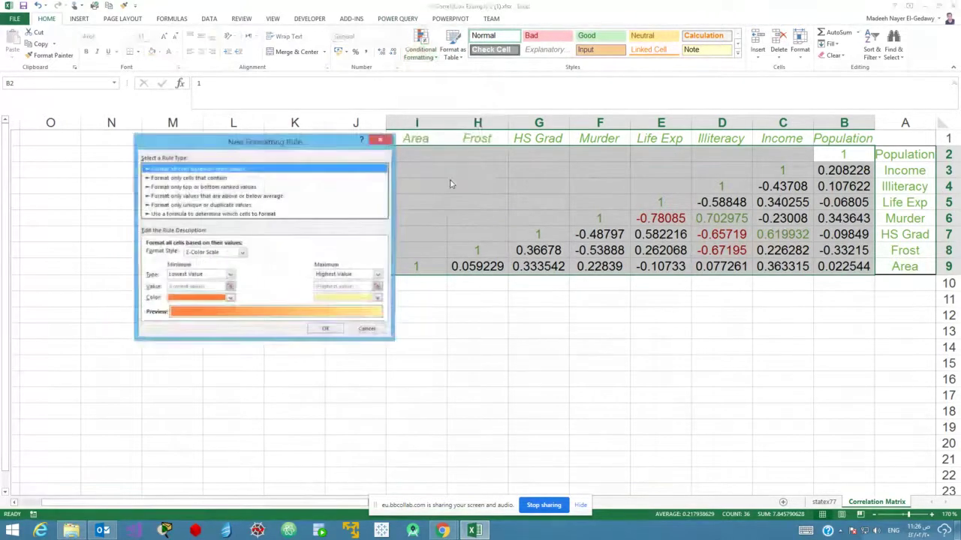
pyautogui.click(368, 331)
pyautogui.click(420, 52)
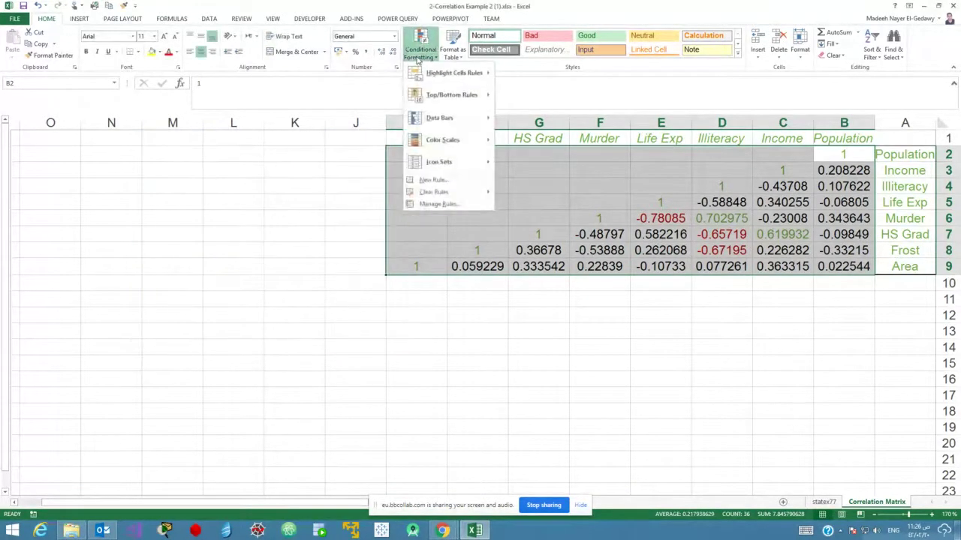
pyautogui.moveTo(424, 75)
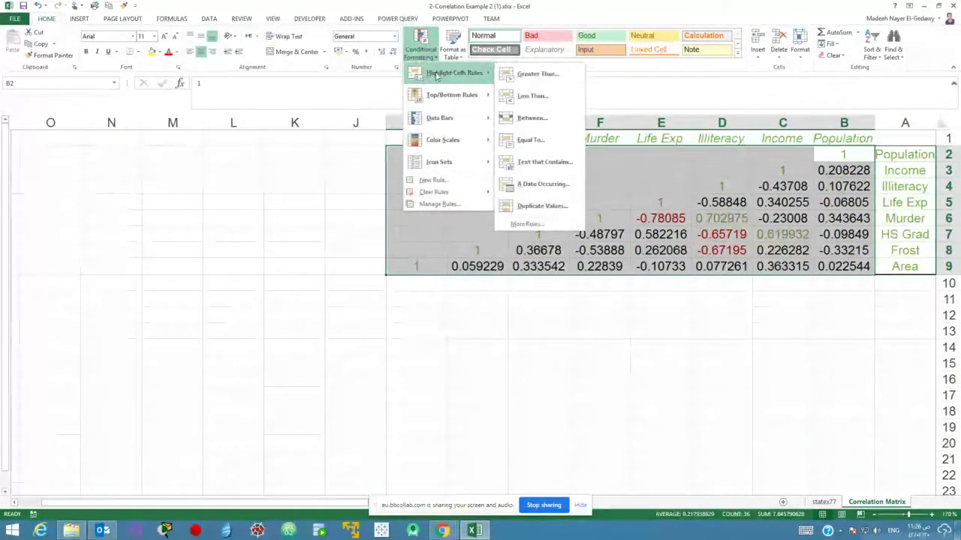
# Add an 'equal to 1' rule with Automatic black font so the diagonal 1s show black.
pyautogui.click(525, 224)
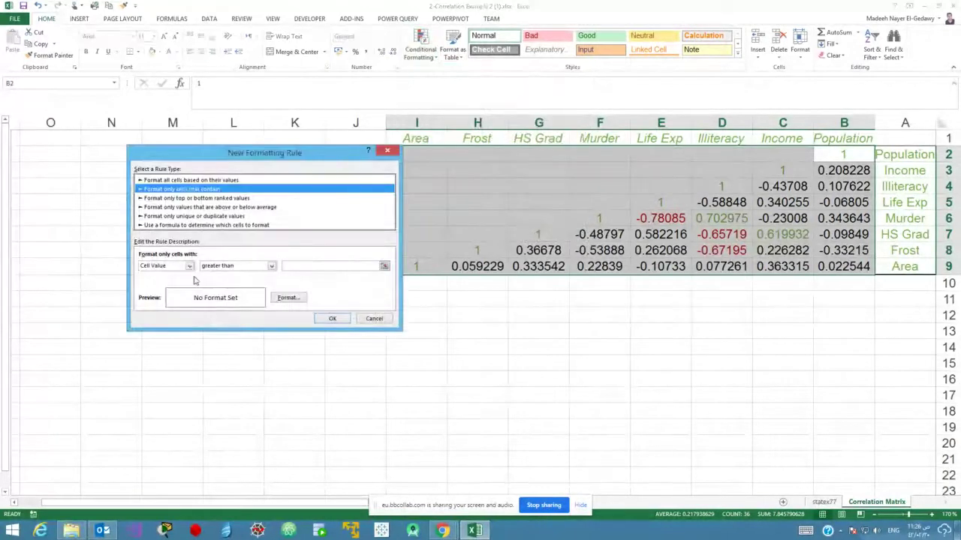
pyautogui.click(259, 267)
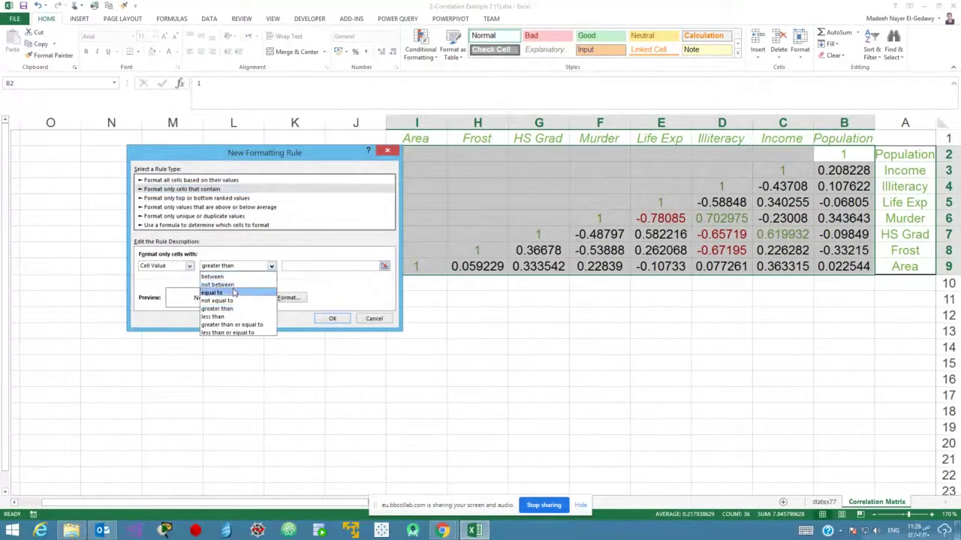
pyautogui.click(256, 292)
pyautogui.click(292, 264)
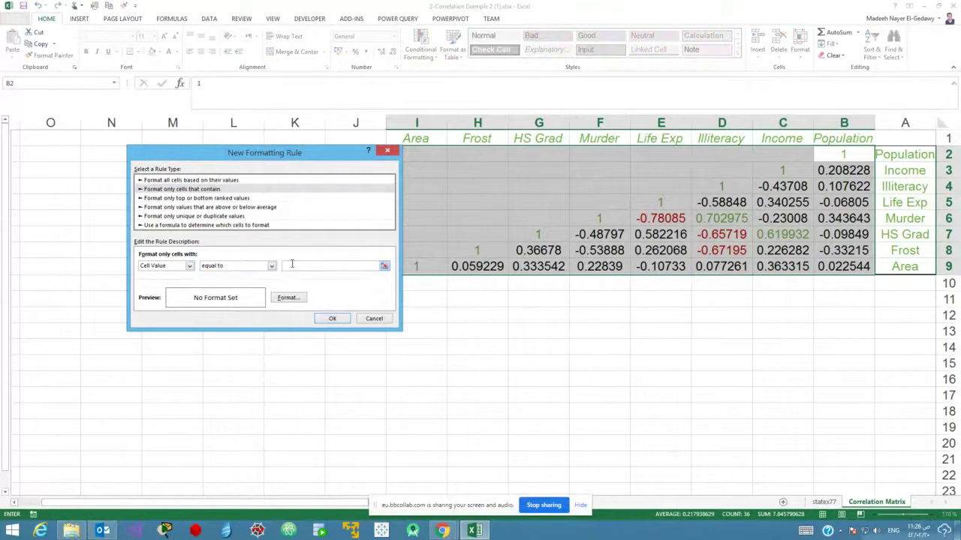
pyautogui.click(288, 298)
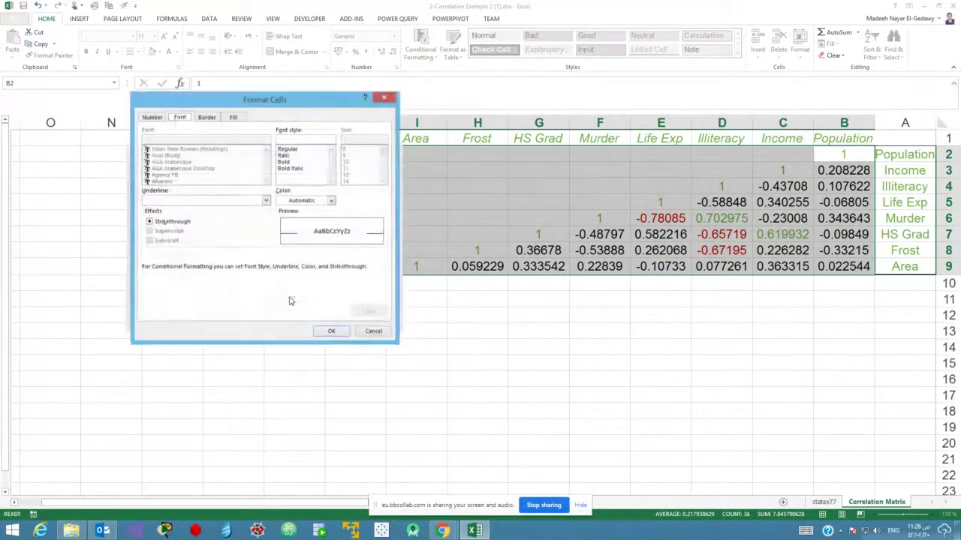
pyautogui.click(331, 201)
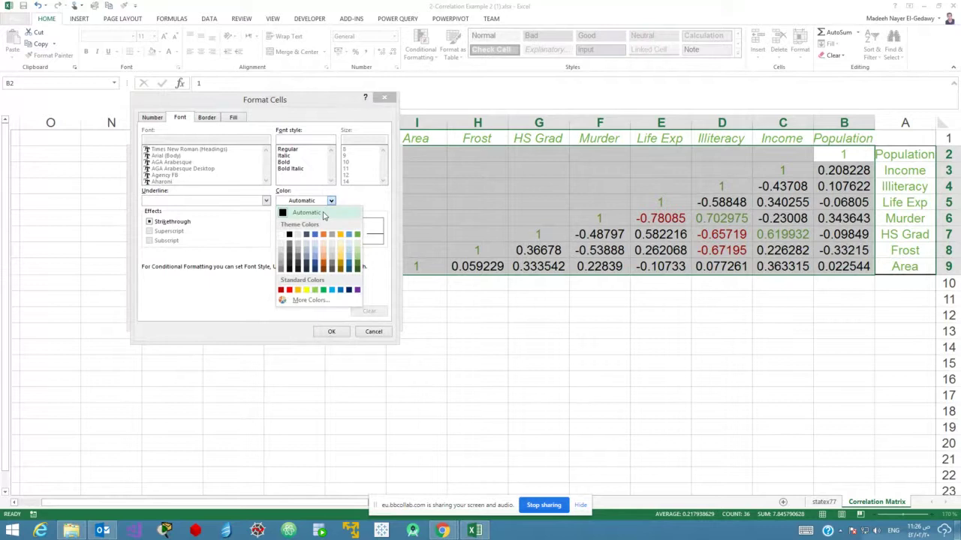
pyautogui.click(323, 214)
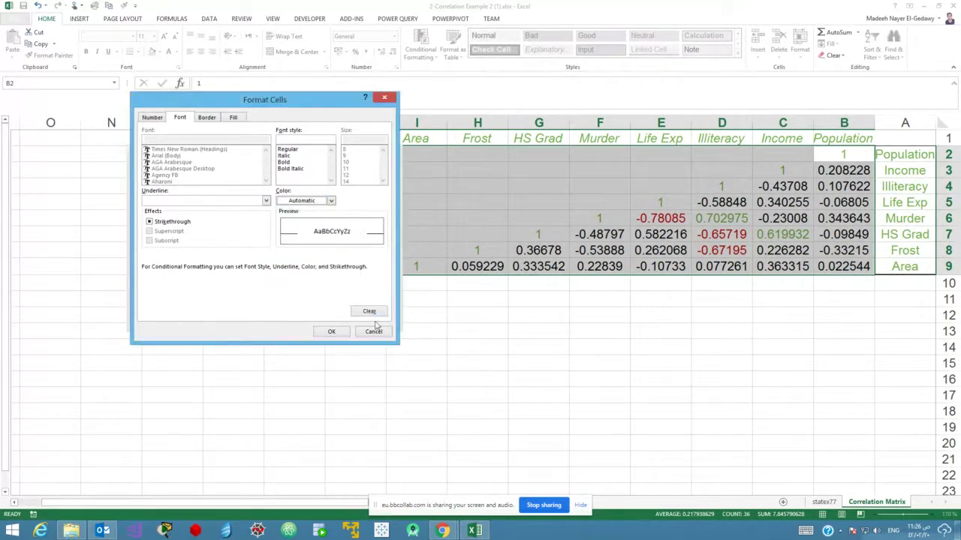
pyautogui.click(334, 332)
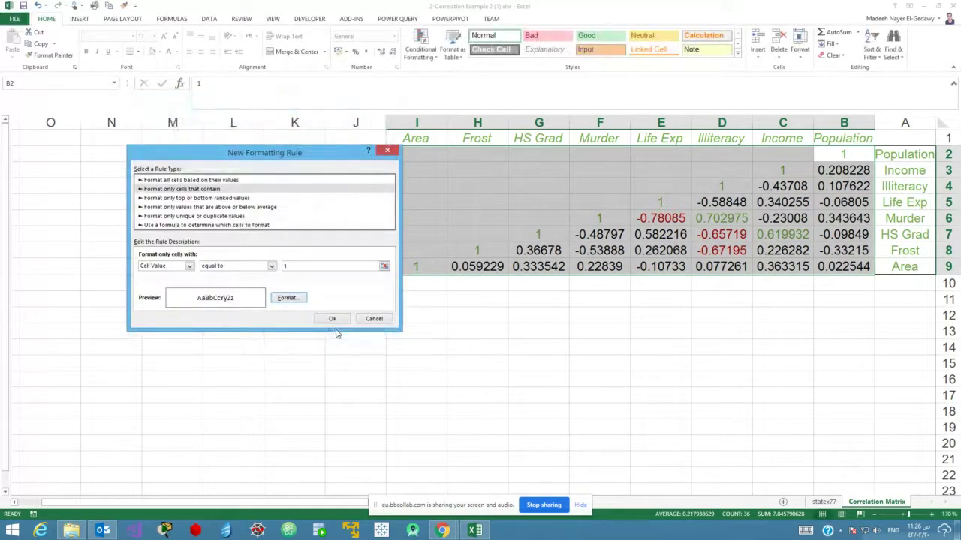
pyautogui.click(331, 319)
pyautogui.click(721, 250)
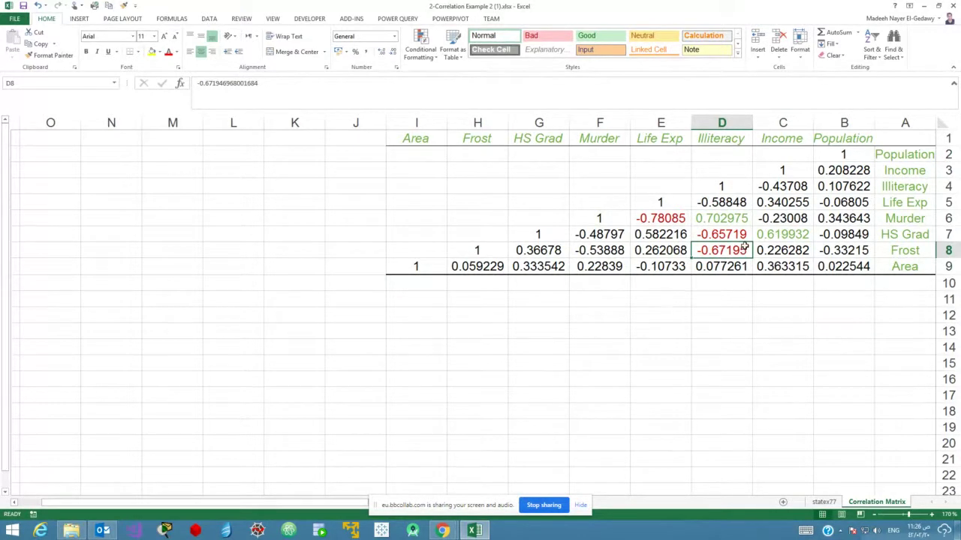
pyautogui.click(767, 235)
pyautogui.click(727, 221)
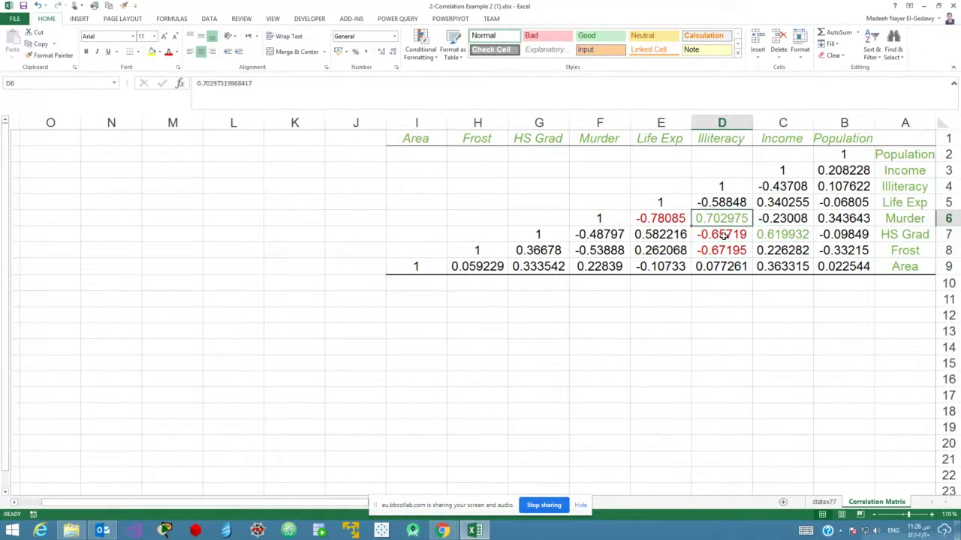
pyautogui.click(721, 234)
pyautogui.click(664, 218)
pyautogui.click(705, 252)
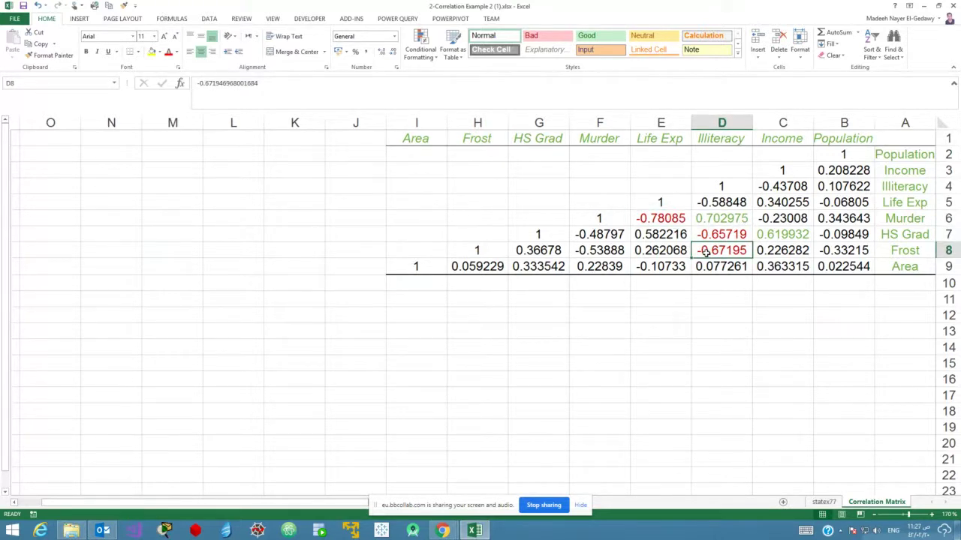
pyautogui.click(761, 235)
pyautogui.click(727, 219)
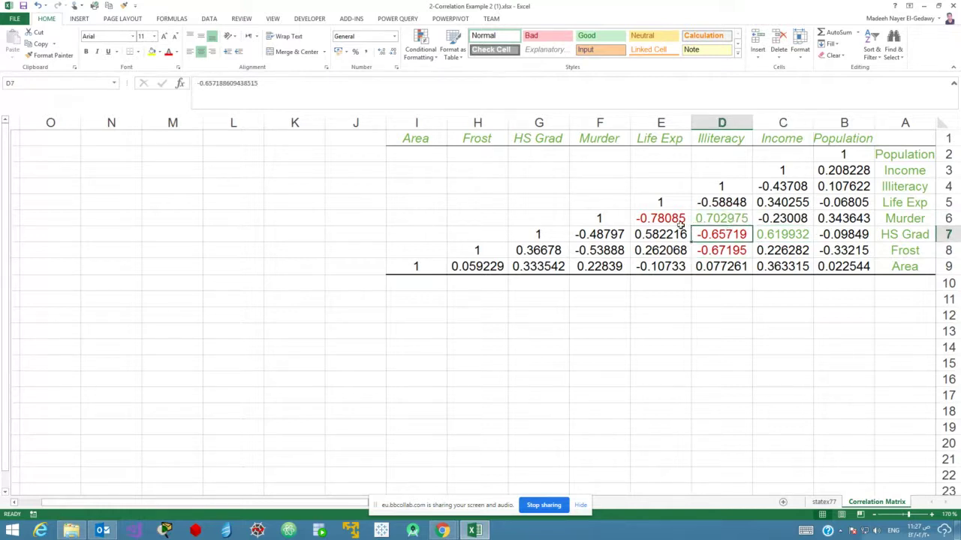
pyautogui.click(677, 223)
pyautogui.click(709, 253)
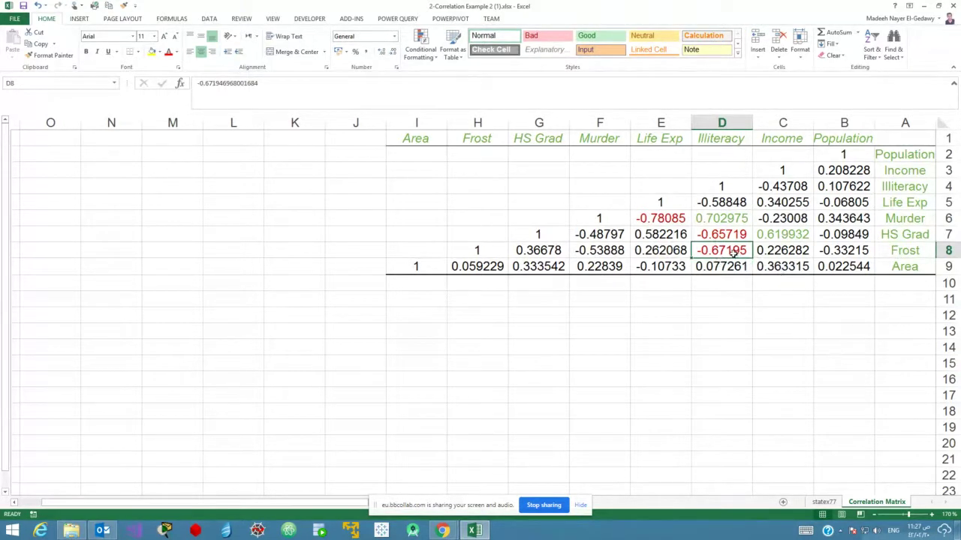
pyautogui.click(734, 234)
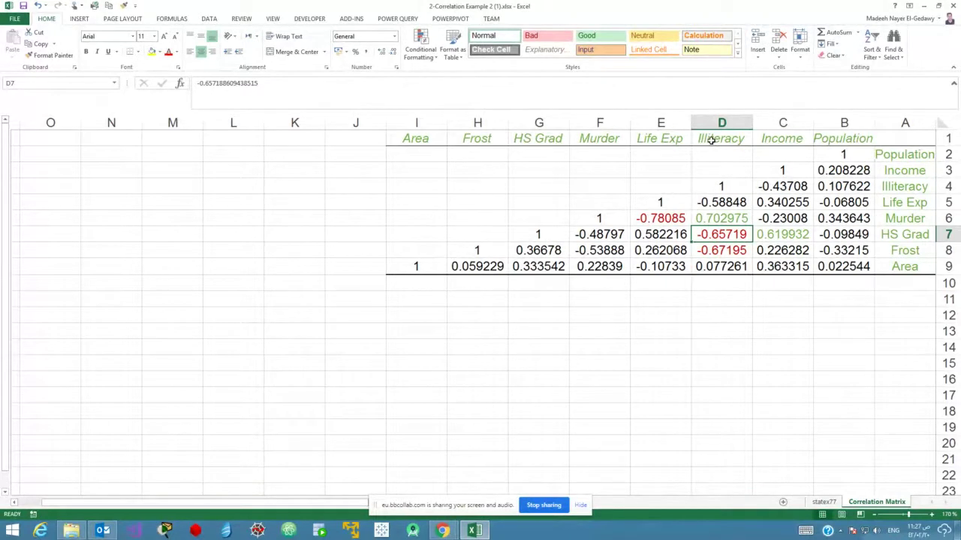
pyautogui.click(782, 237)
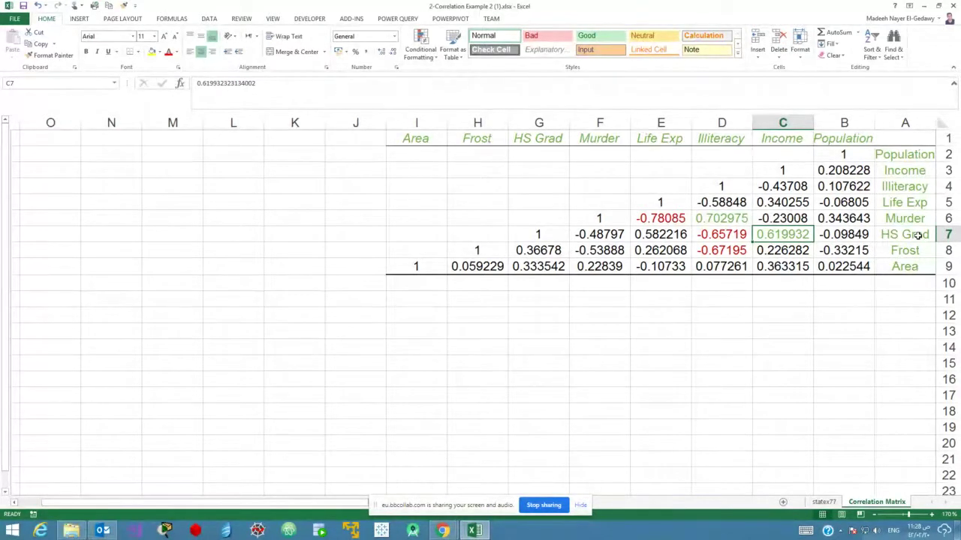
pyautogui.click(917, 236)
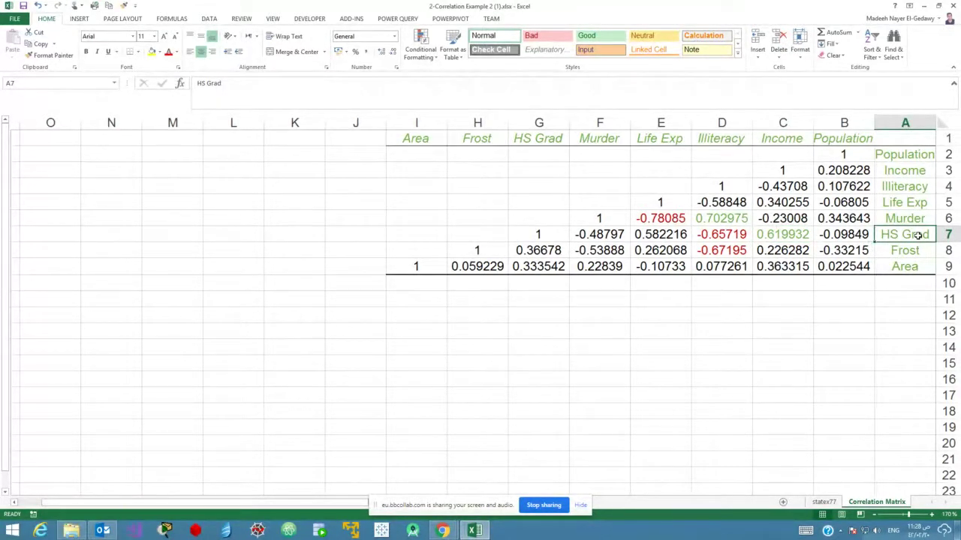
pyautogui.click(792, 143)
pyautogui.click(792, 236)
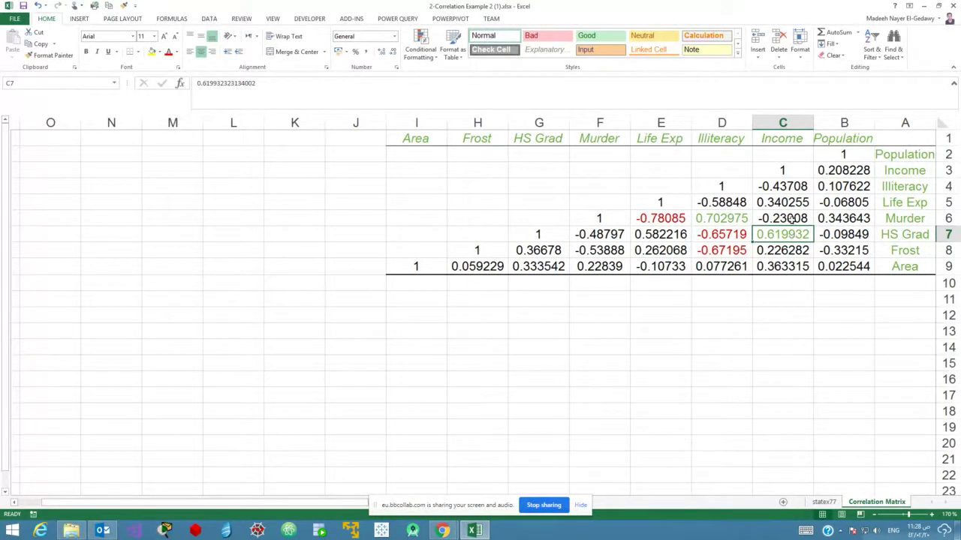
pyautogui.click(781, 142)
pyautogui.click(785, 233)
pyautogui.moveTo(724, 238); pyautogui.dragTo(767, 236)
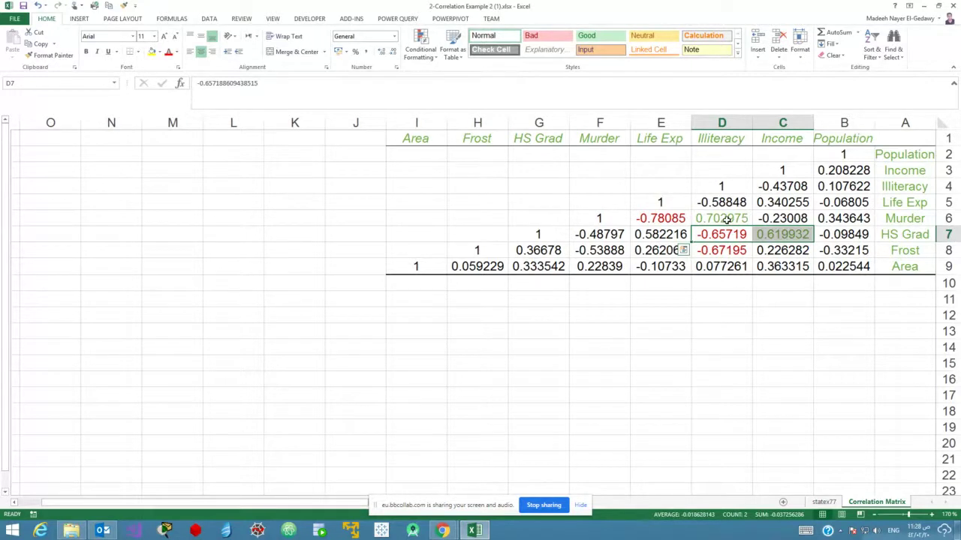
pyautogui.click(726, 219)
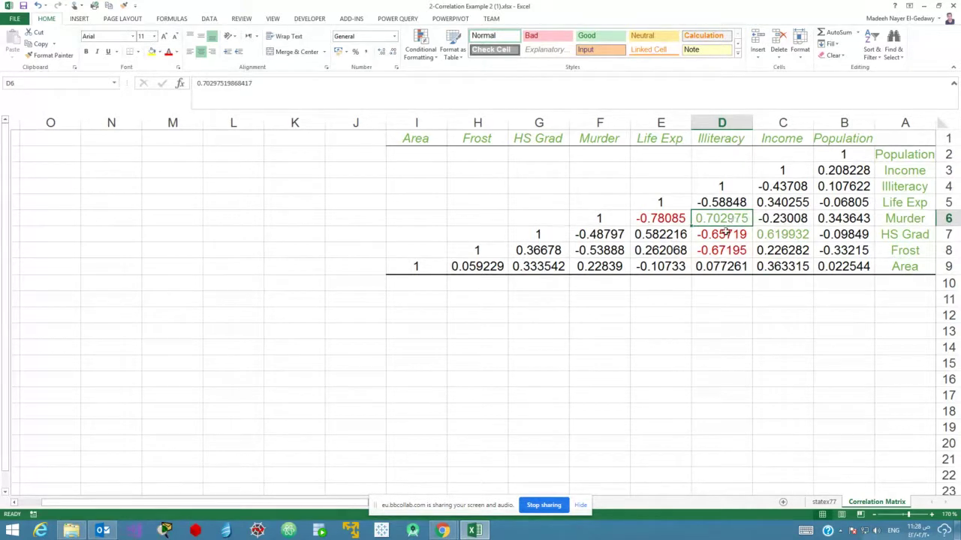
pyautogui.moveTo(723, 222); pyautogui.dragTo(771, 234)
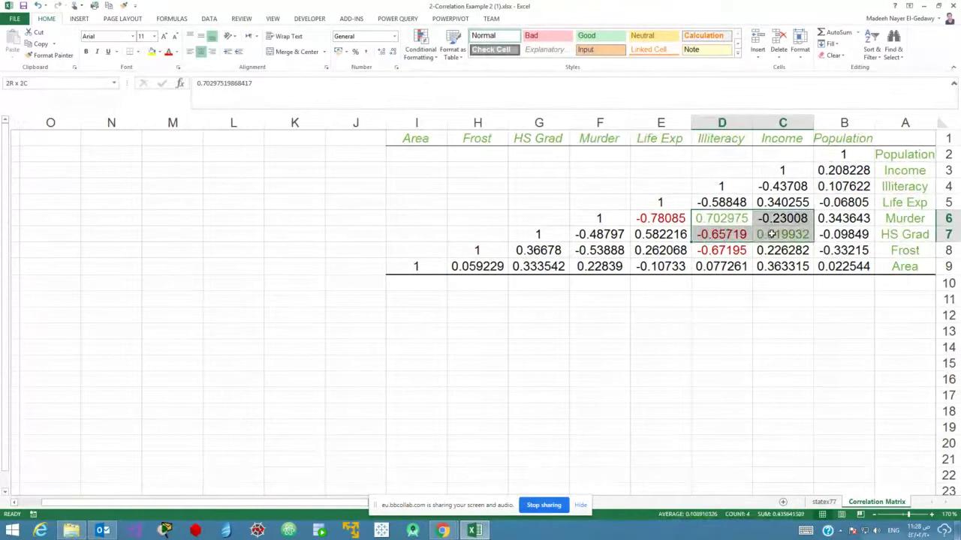
pyautogui.click(661, 219)
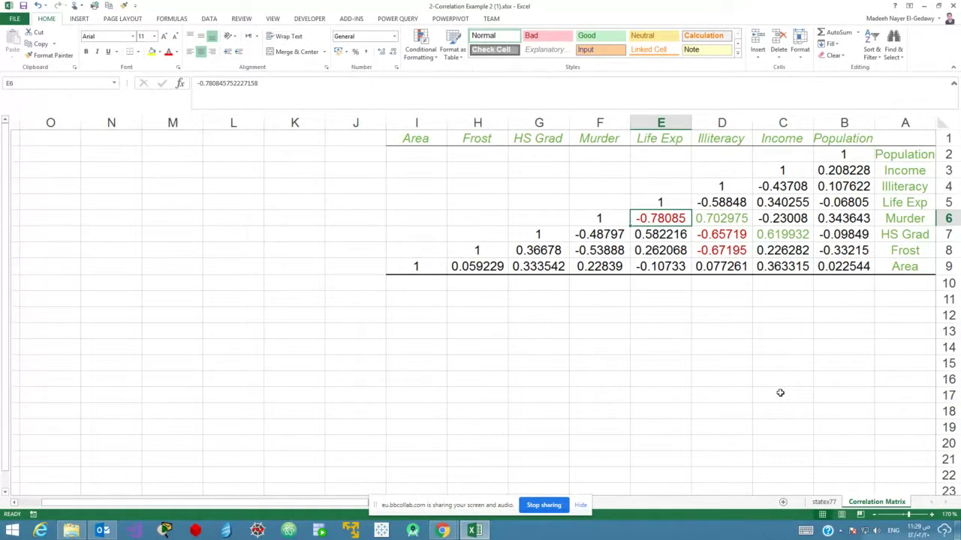
pyautogui.click(664, 141)
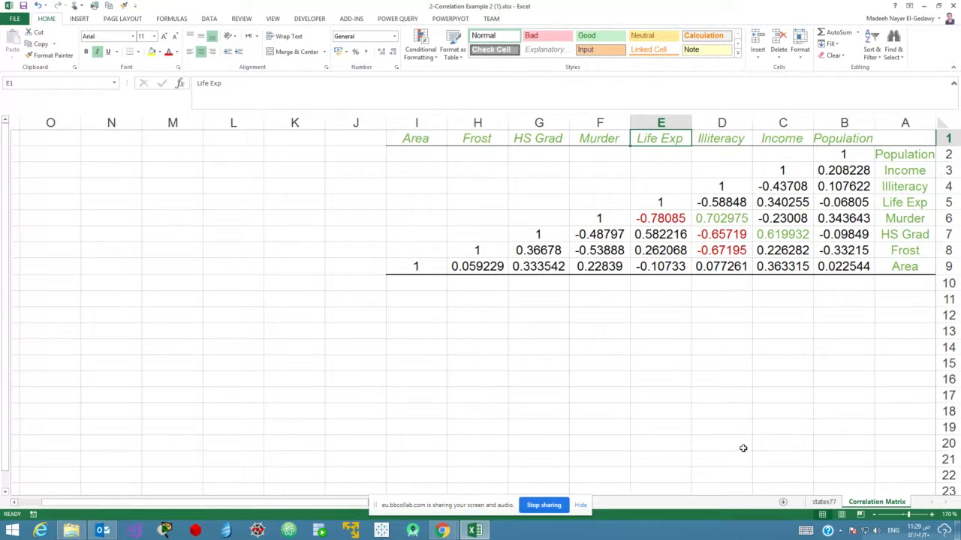
pyautogui.click(660, 219)
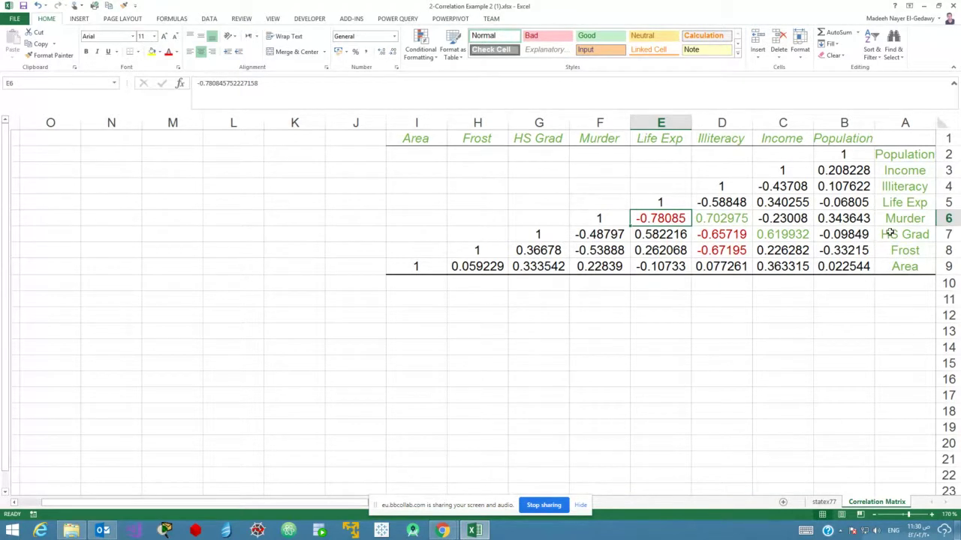
pyautogui.click(911, 220)
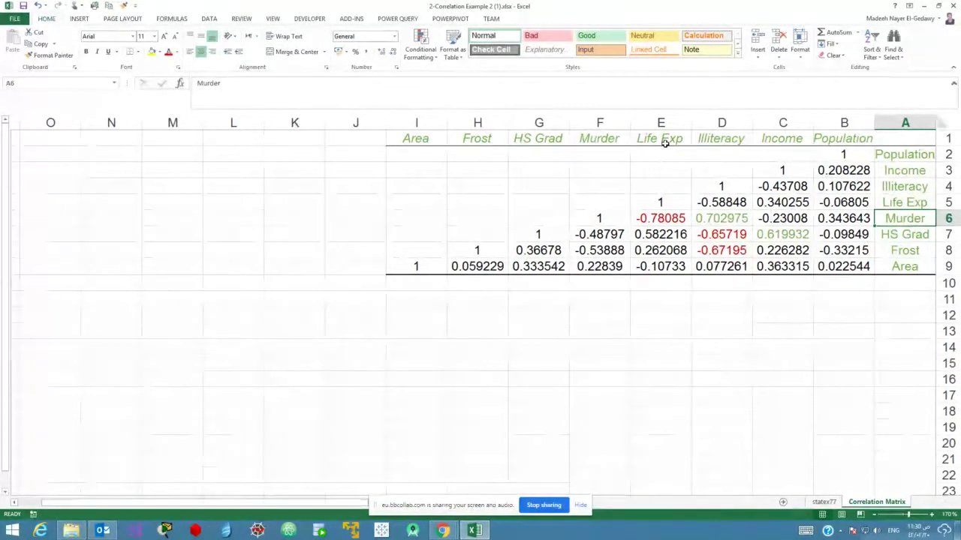
pyautogui.click(664, 143)
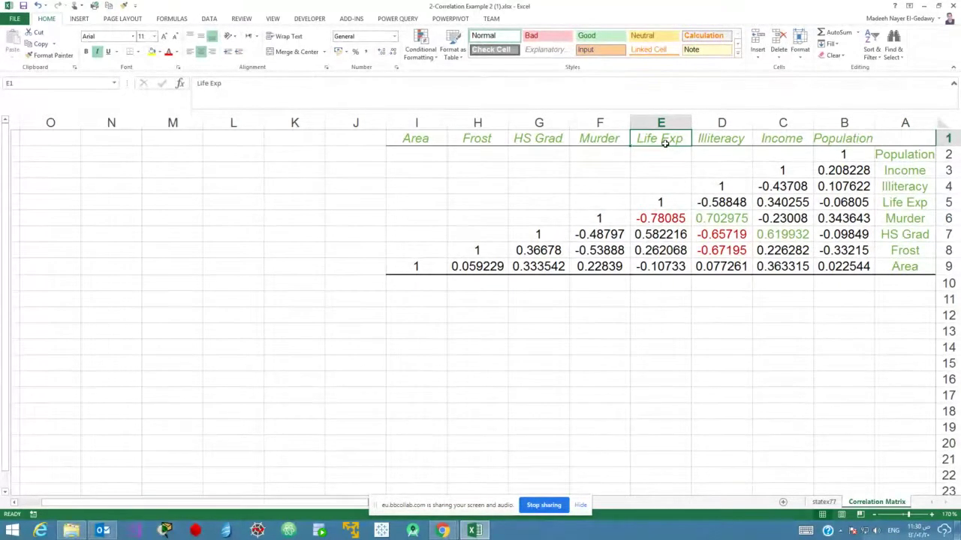
pyautogui.click(910, 187)
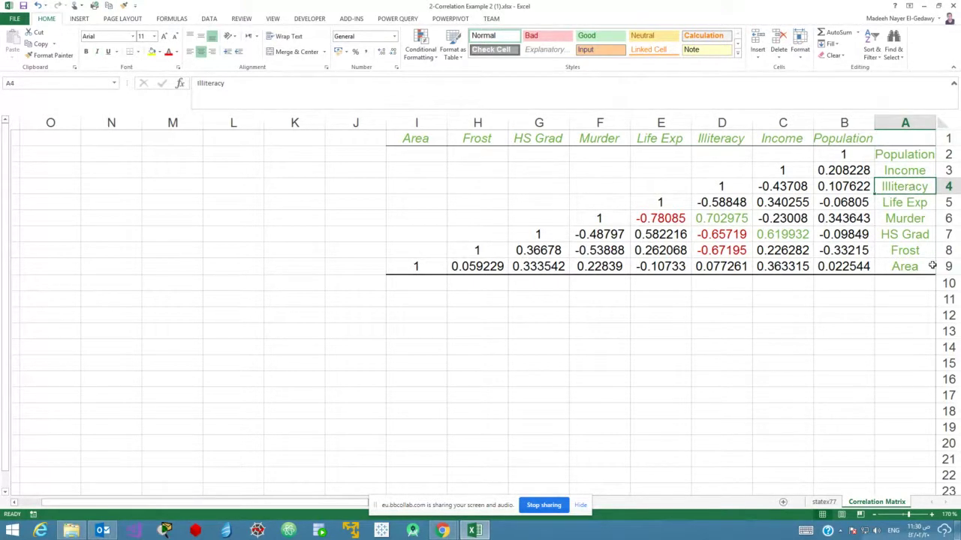
pyautogui.click(914, 221)
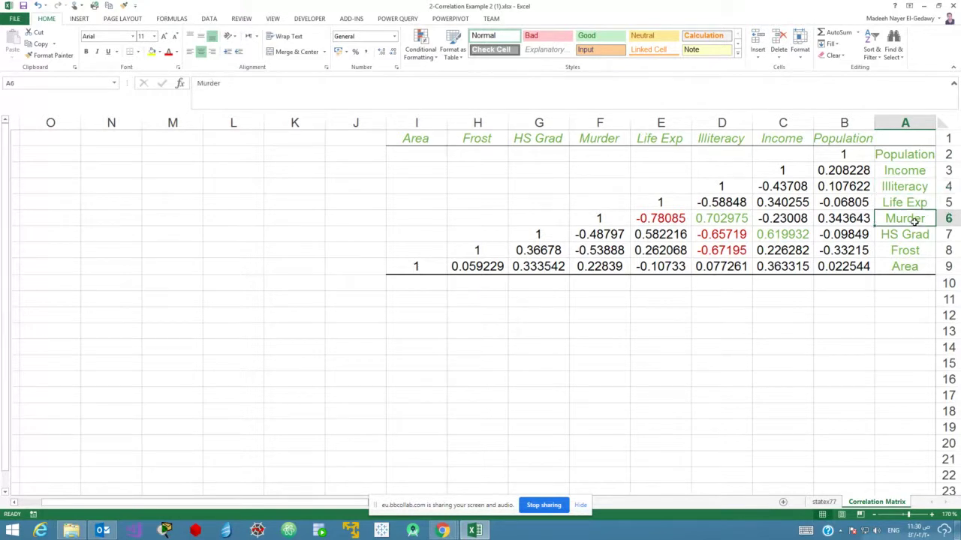
pyautogui.click(717, 218)
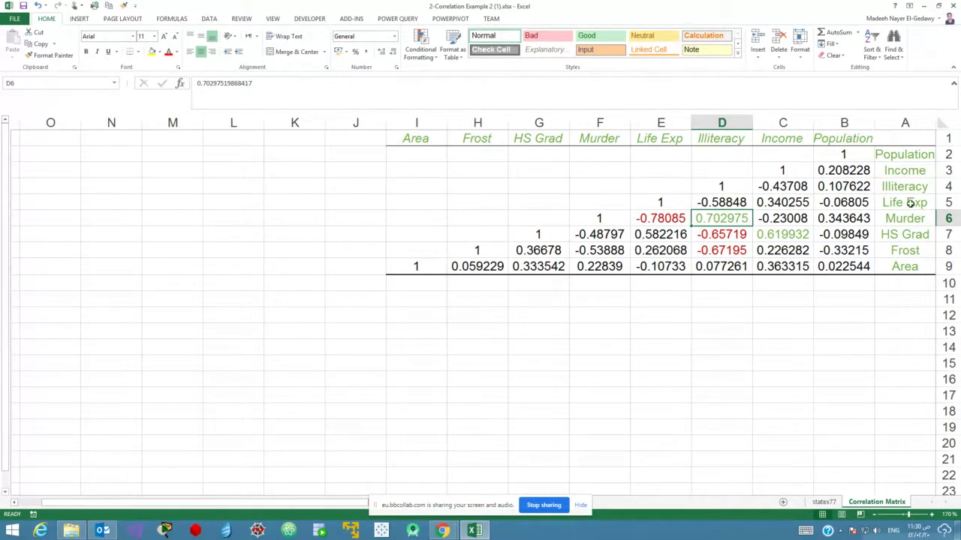
pyautogui.click(903, 203)
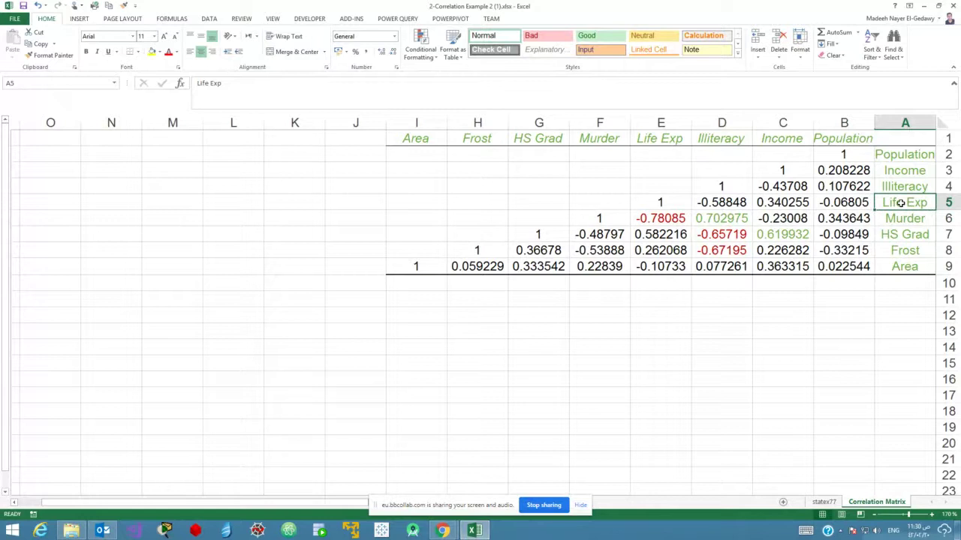
pyautogui.click(724, 139)
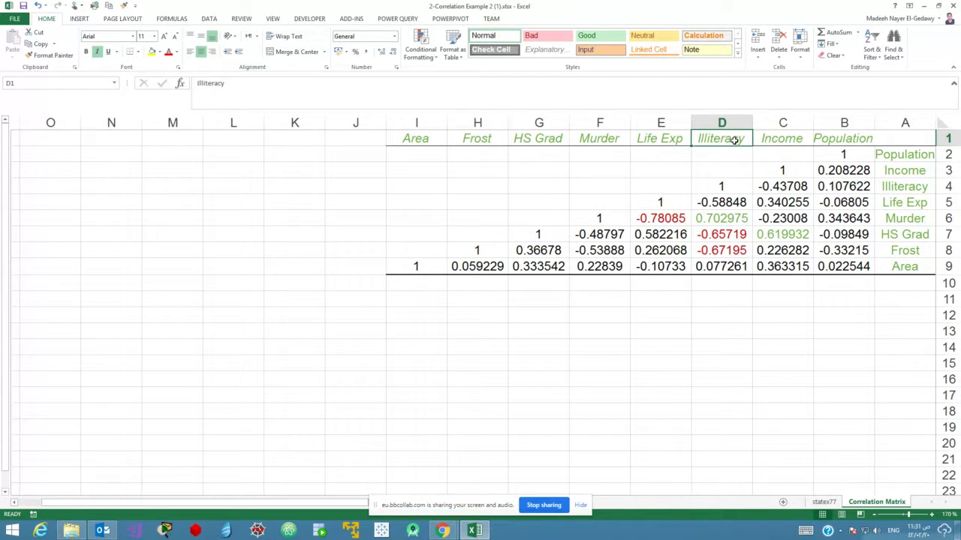
pyautogui.click(910, 222)
pyautogui.click(661, 139)
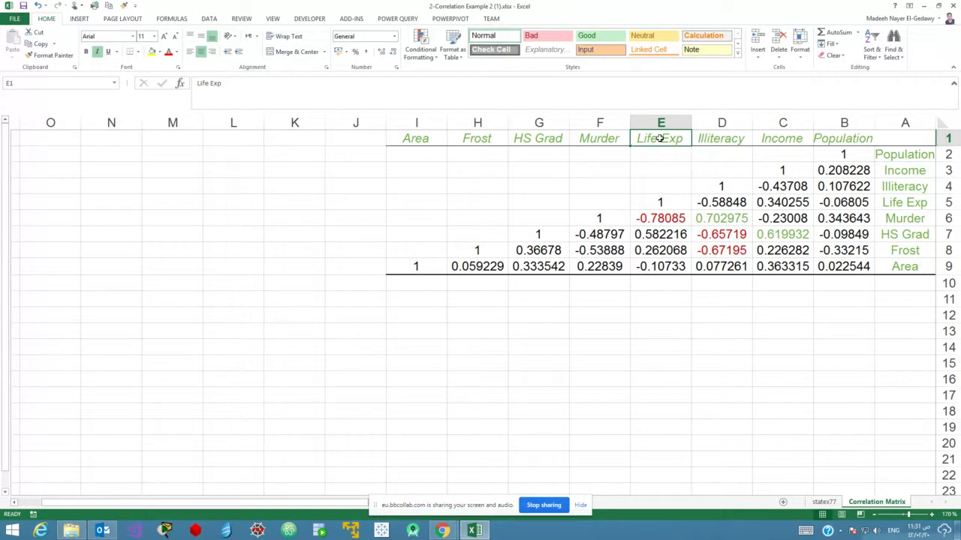
pyautogui.click(670, 217)
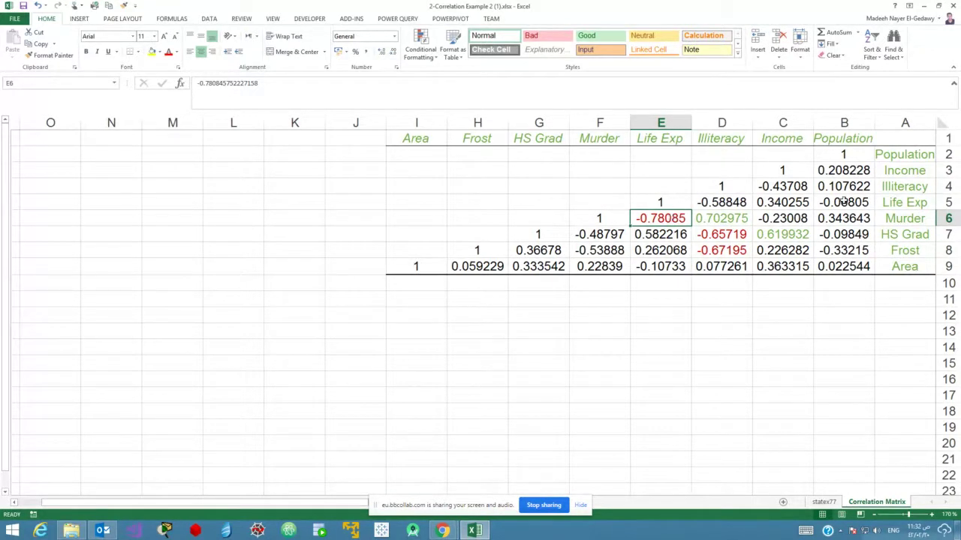
pyautogui.click(733, 252)
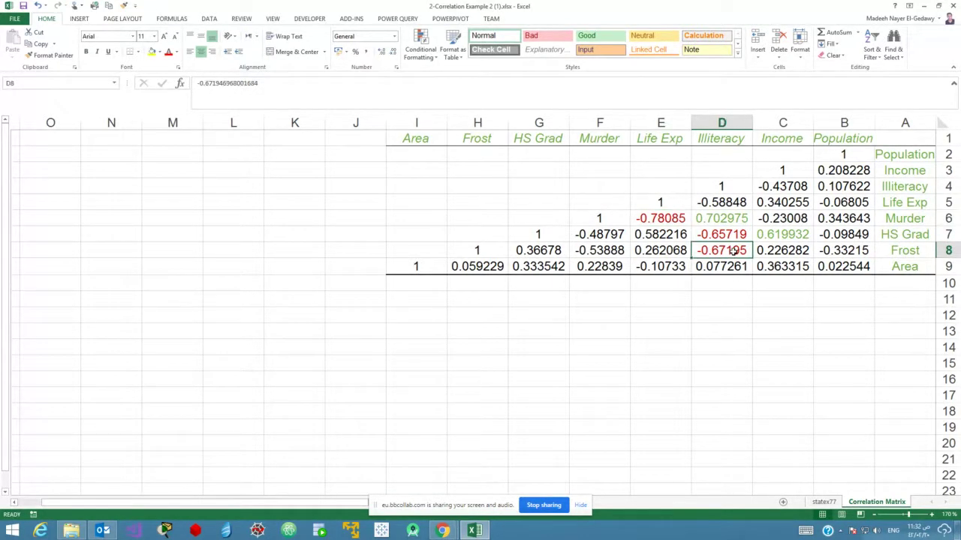
pyautogui.click(928, 250)
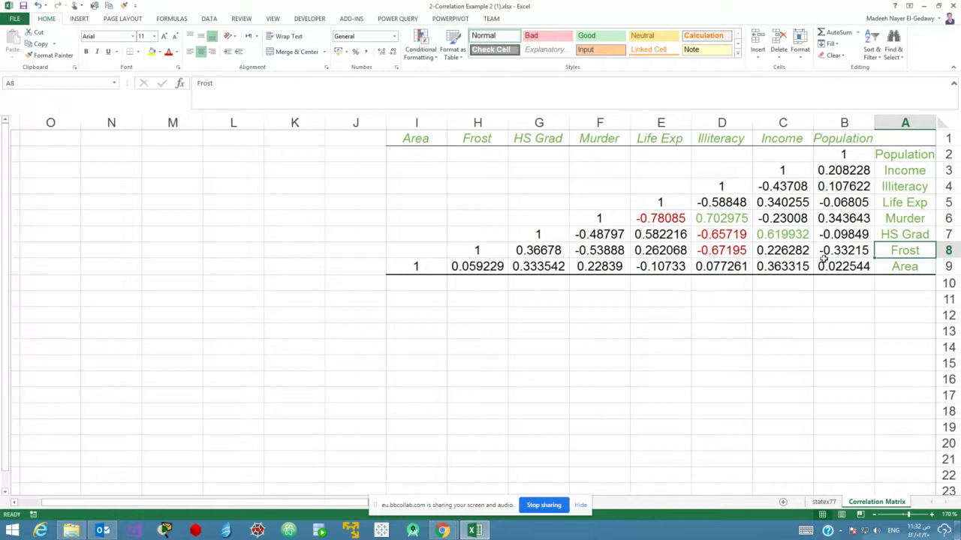
pyautogui.click(723, 139)
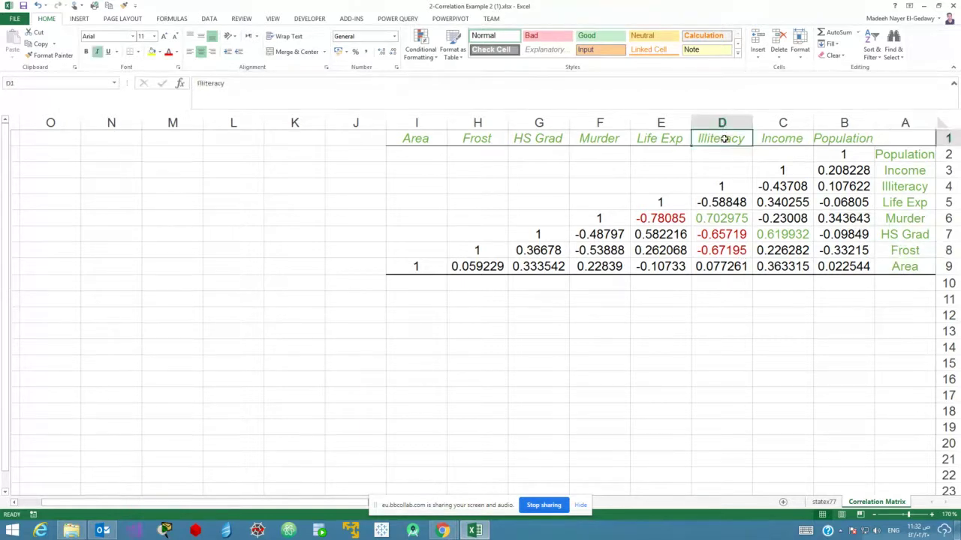
pyautogui.click(723, 252)
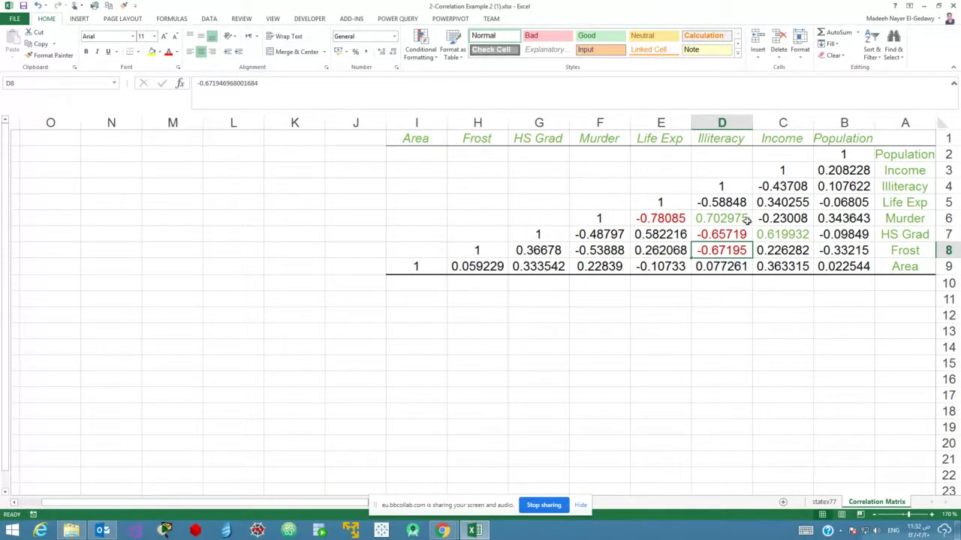
pyautogui.moveTo(739, 218); pyautogui.dragTo(651, 249)
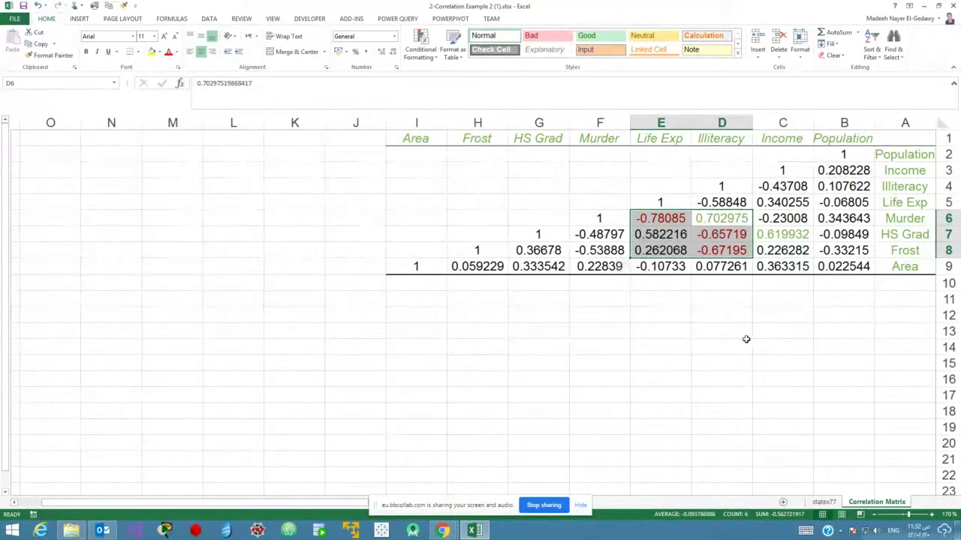
# Point out the strong Frost–Illiteracy, Illiteracy and Murder–Life Exp correlations, then stop screen sharing.
pyautogui.click(912, 264)
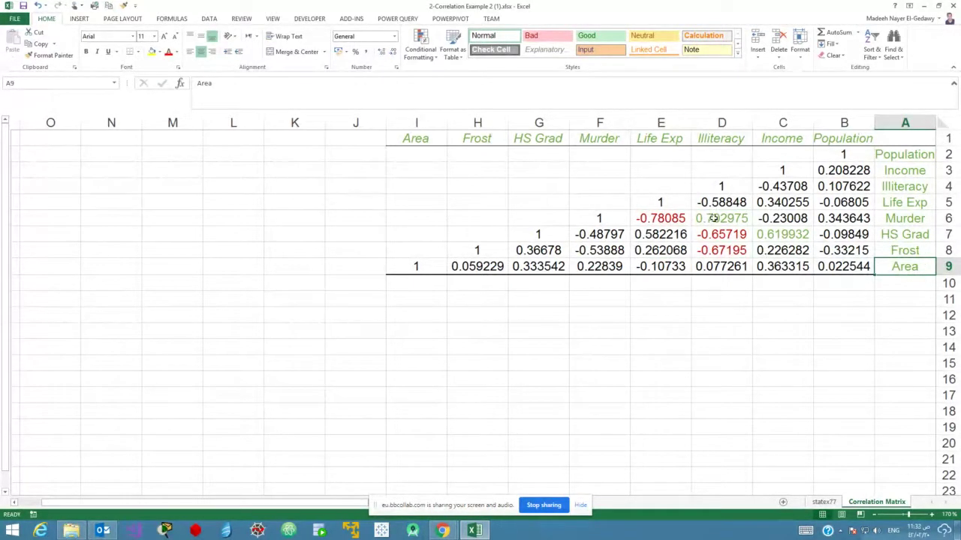
pyautogui.click(715, 253)
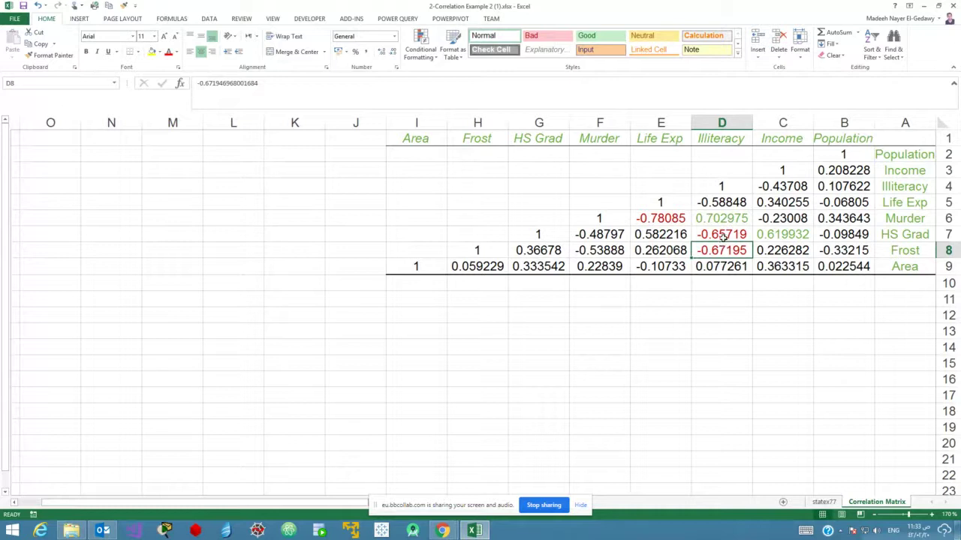
pyautogui.click(722, 236)
pyautogui.click(722, 218)
pyautogui.click(666, 218)
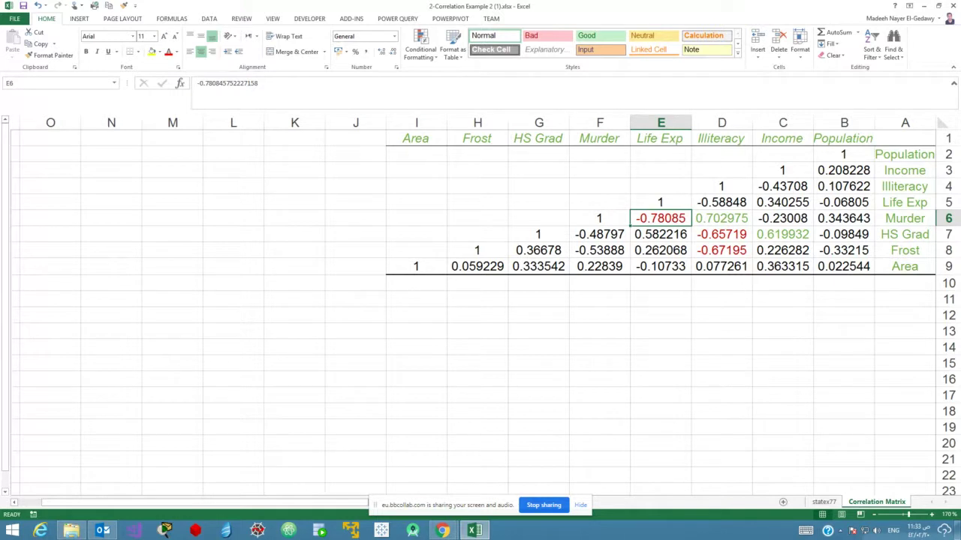
pyautogui.click(545, 505)
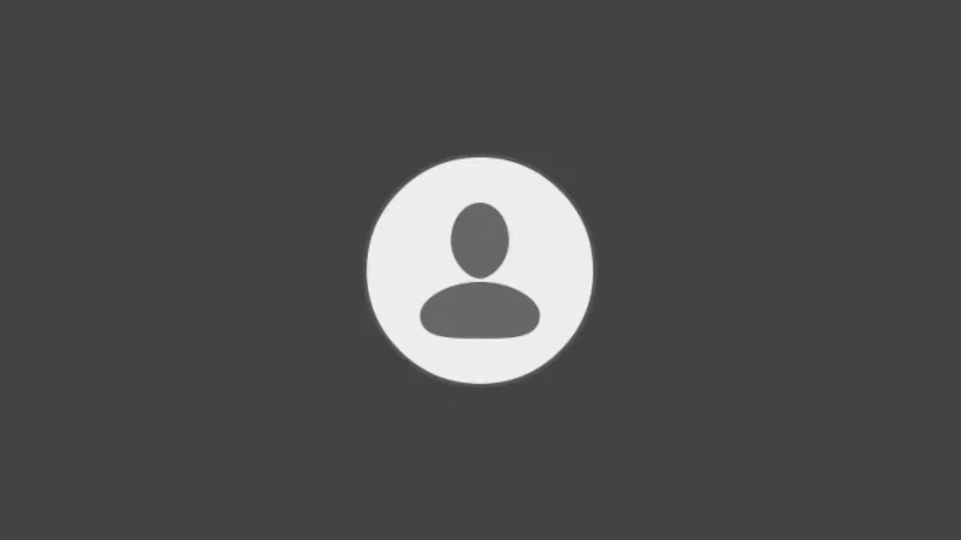
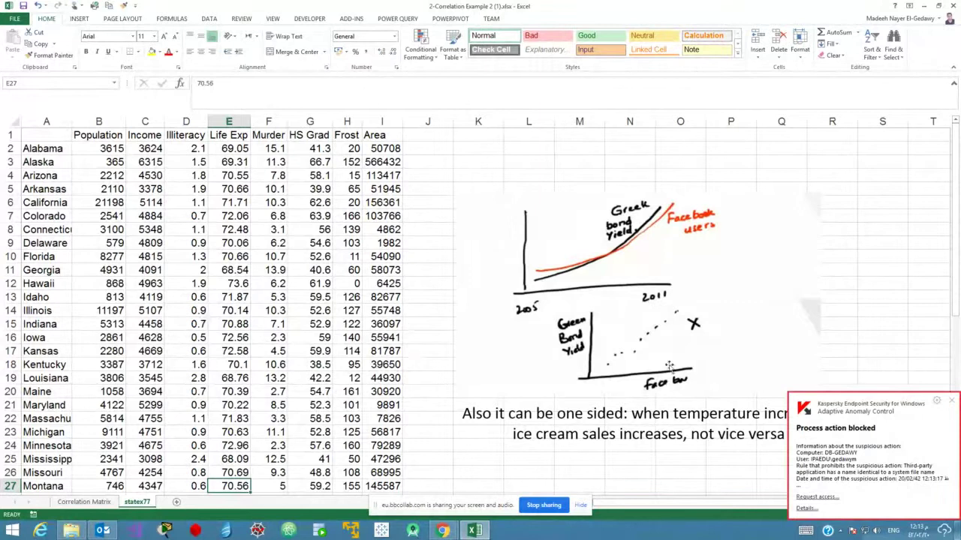
# Dismiss the Kaspersky notification and close 2-Correlation Example 2 (1).xlsx, bringing up the save prompt.
pyautogui.click(936, 400)
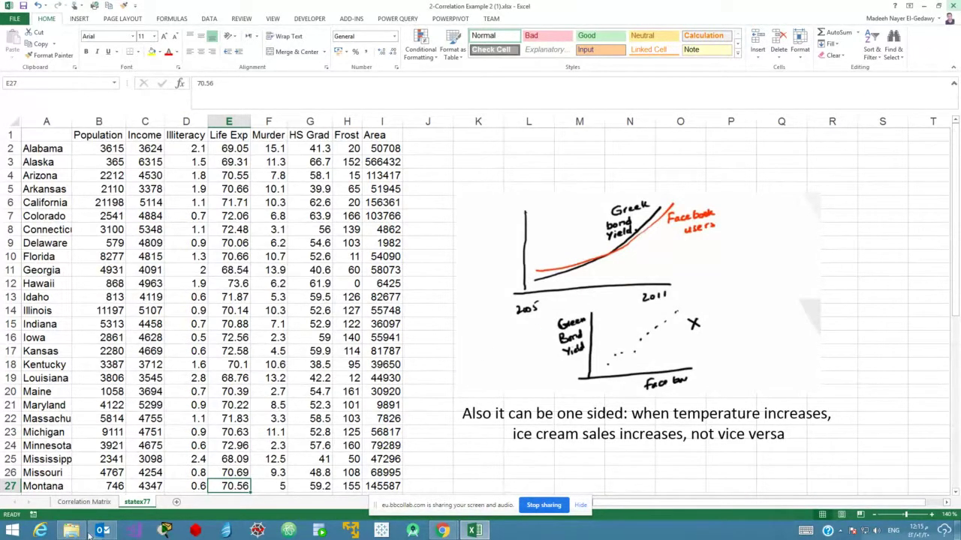
pyautogui.moveTo(71, 531)
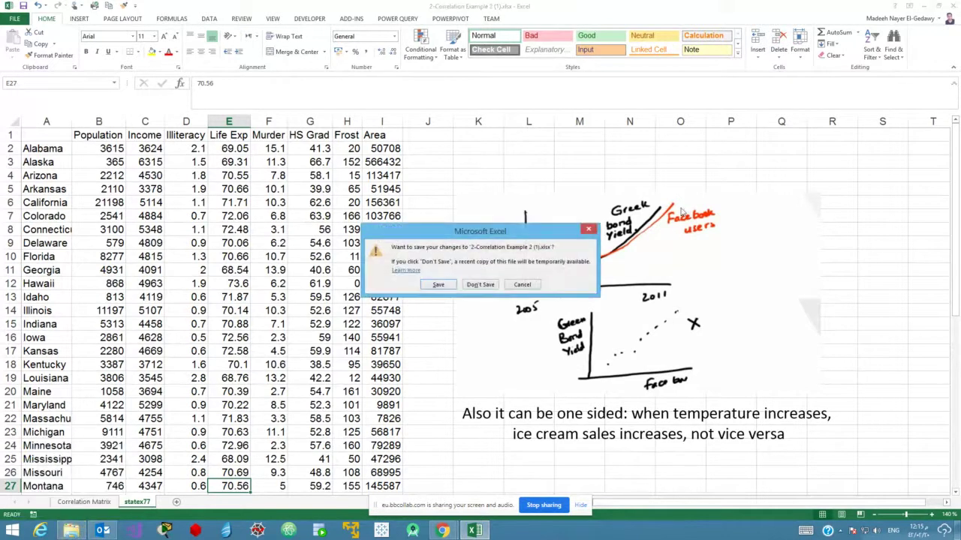
# Discard the old workbook's changes, open 3-Corr Functions.xlsx (1).xlsx from Today, and maximize Excel.
pyautogui.click(481, 284)
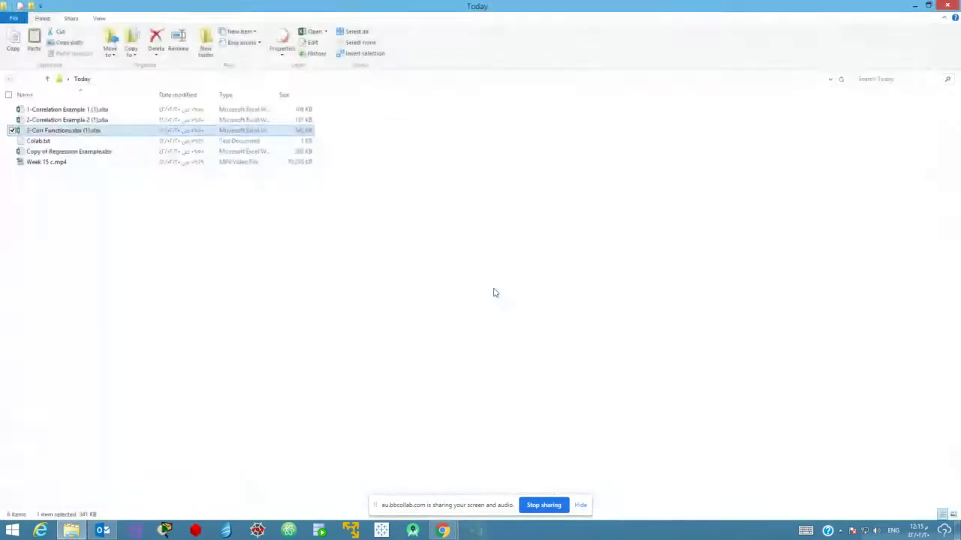
pyautogui.click(356, 390)
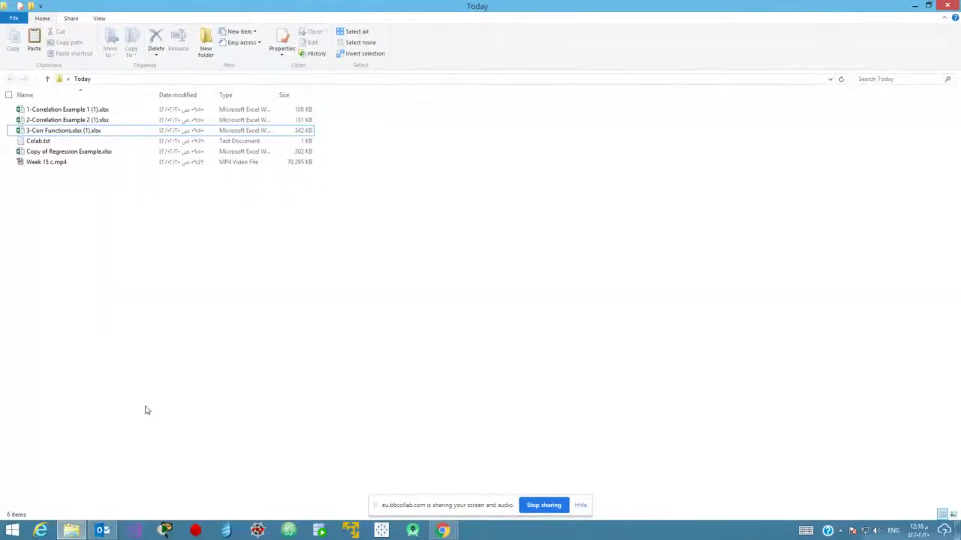
pyautogui.click(75, 132)
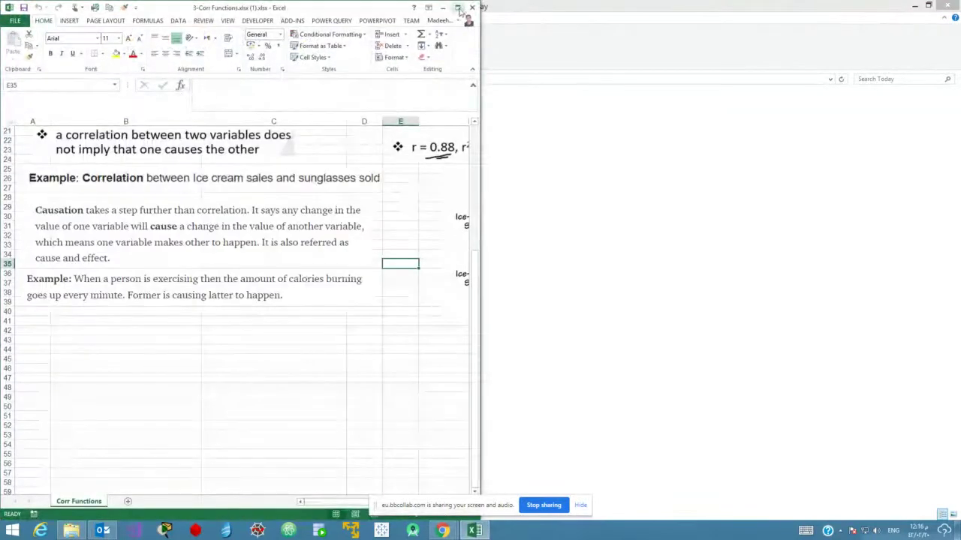
pyautogui.click(457, 7)
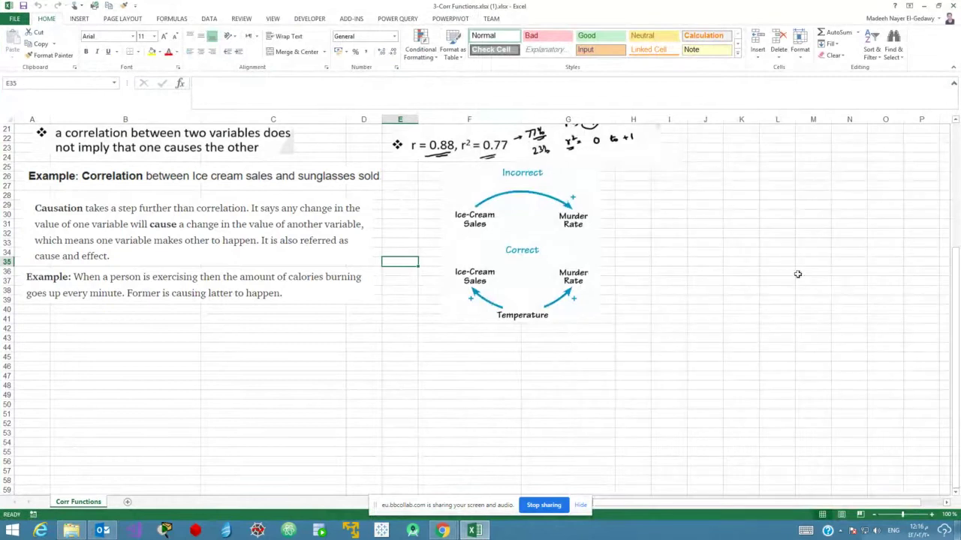
# Select the hours-studied and test-score table F1:G10 and point out several test scores.
pyautogui.scroll(6, 938, 309)
pyautogui.scroll(1, 937, 309)
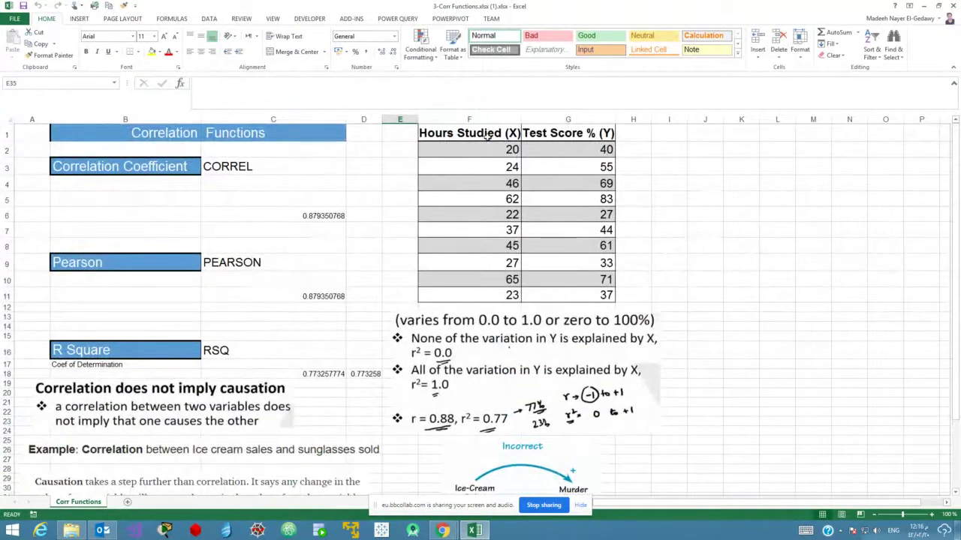
pyautogui.moveTo(492, 138); pyautogui.dragTo(558, 293)
pyautogui.click(571, 178)
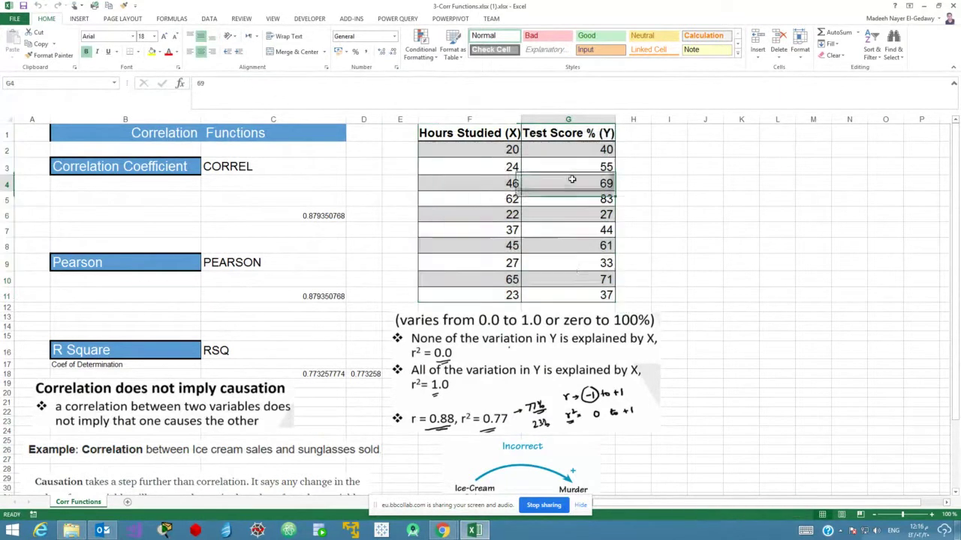
pyautogui.click(572, 265)
pyautogui.click(583, 231)
pyautogui.click(579, 217)
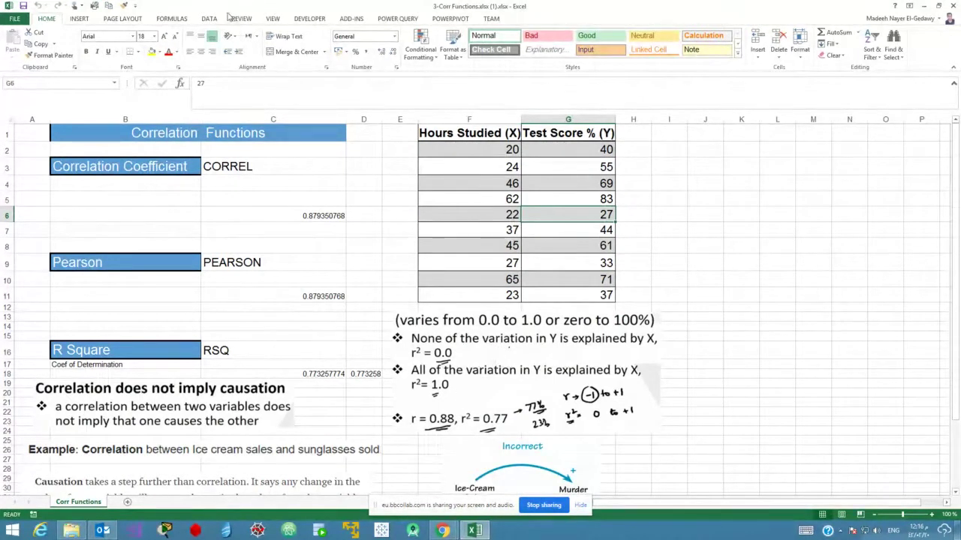
# Show the Data tab tools, then inspect the CORREL formula in C6 and empty C7.
pyautogui.click(210, 20)
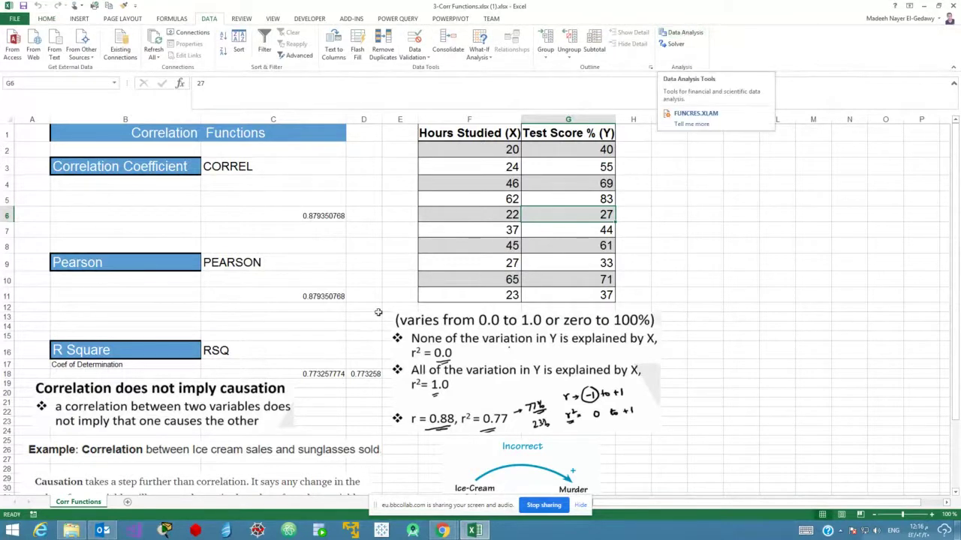
pyautogui.click(315, 216)
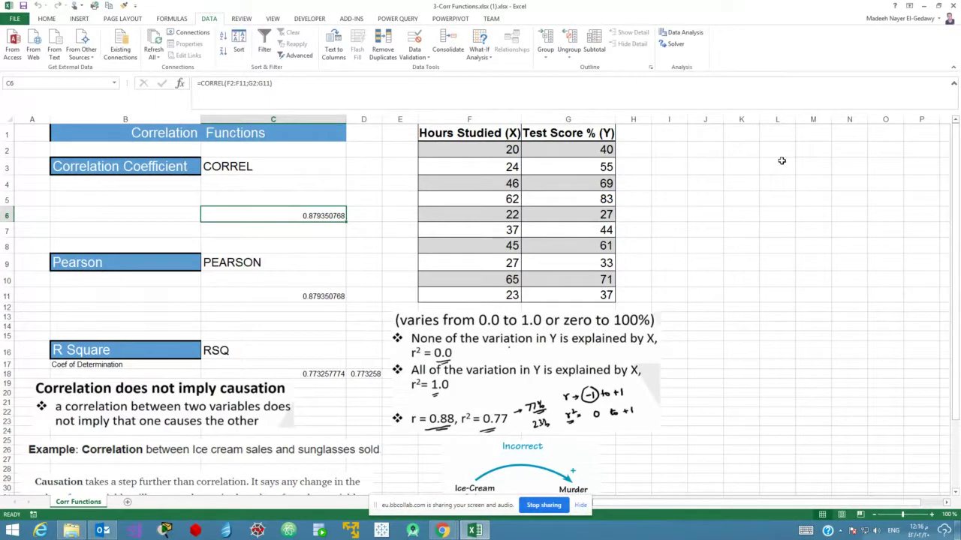
pyautogui.click(279, 225)
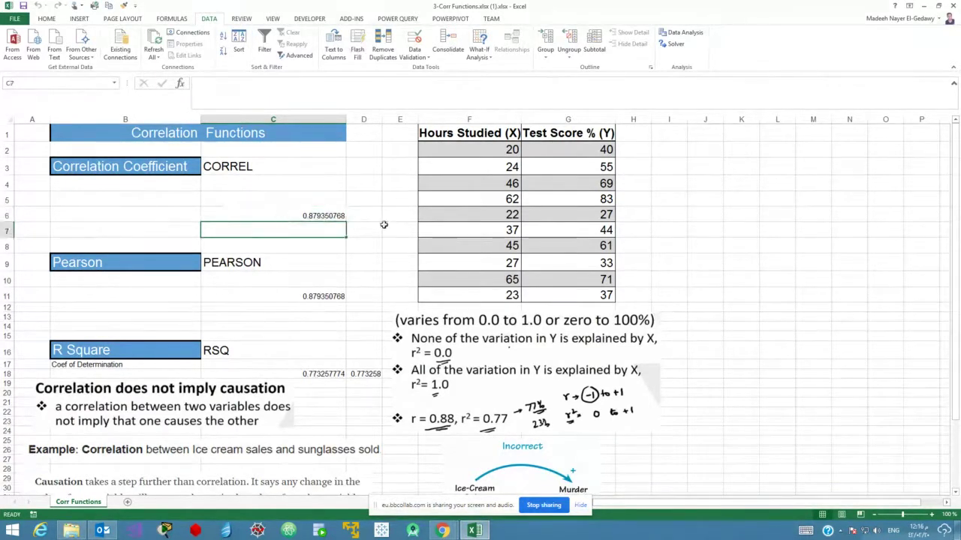
# Re-enter =CORREL(F2:F11;G2:G11) in C6, returning 0.879350768.
pyautogui.click(294, 214)
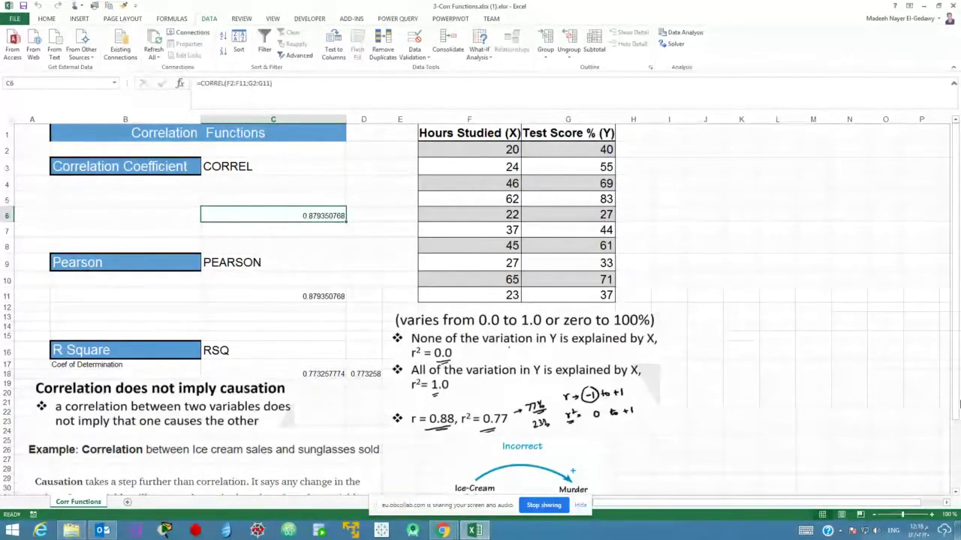
pyautogui.write('=co')
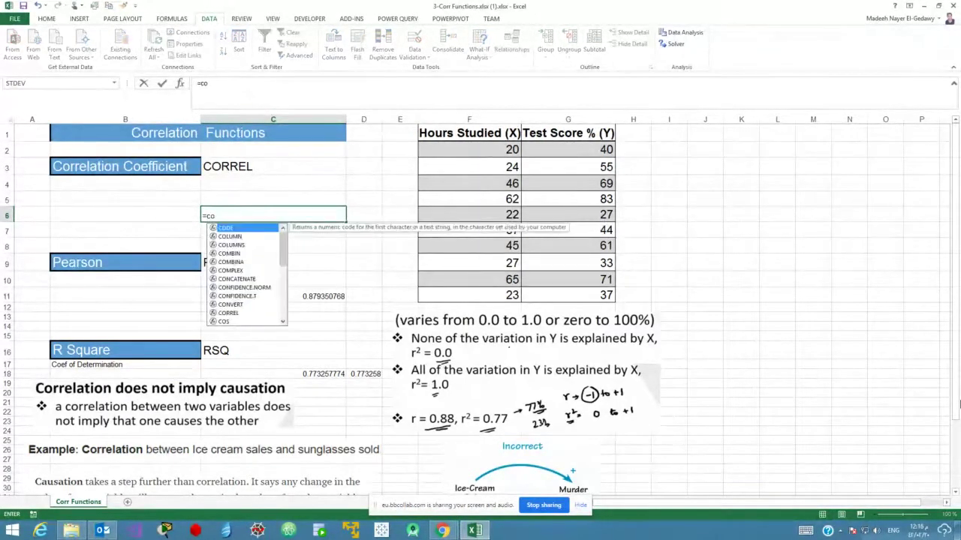
pyautogui.write('rrel')
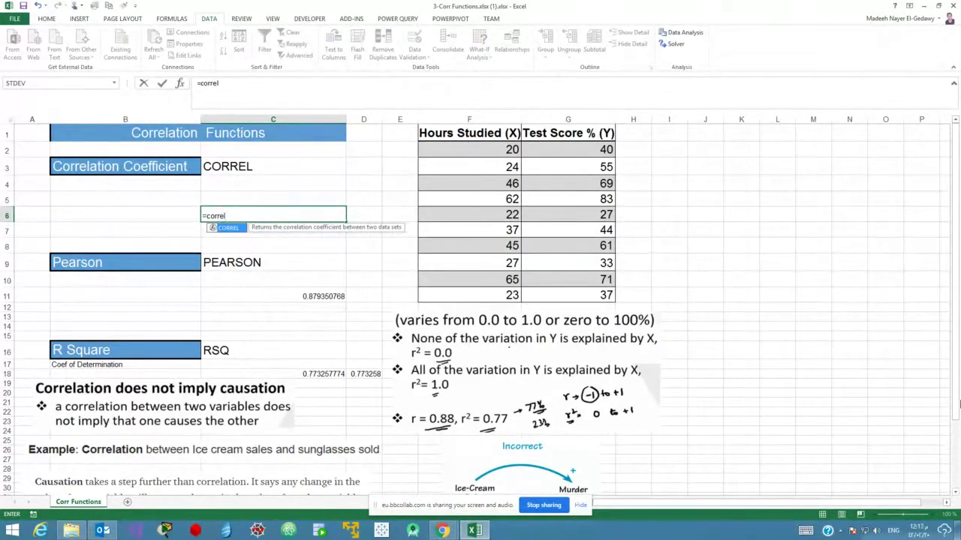
pyautogui.press('Tab')
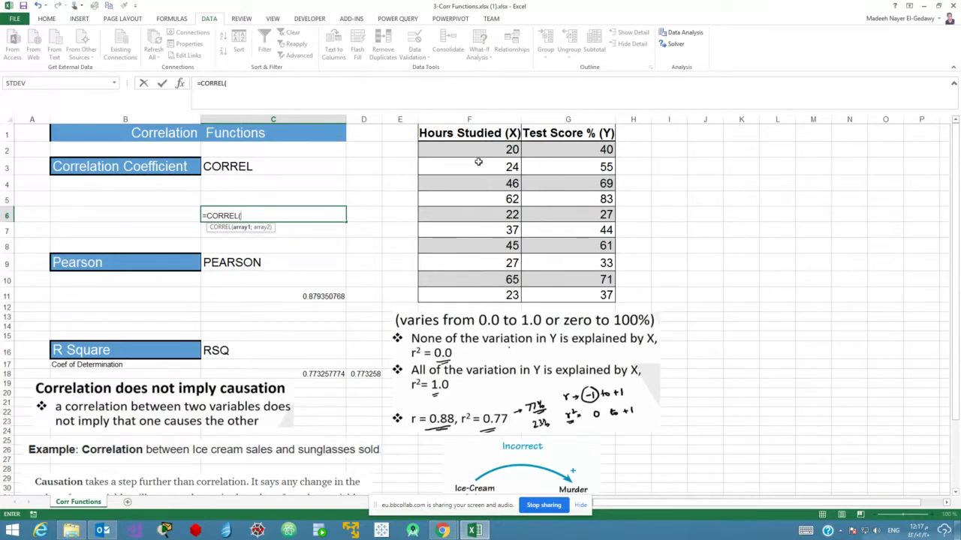
pyautogui.moveTo(478, 150); pyautogui.dragTo(476, 296)
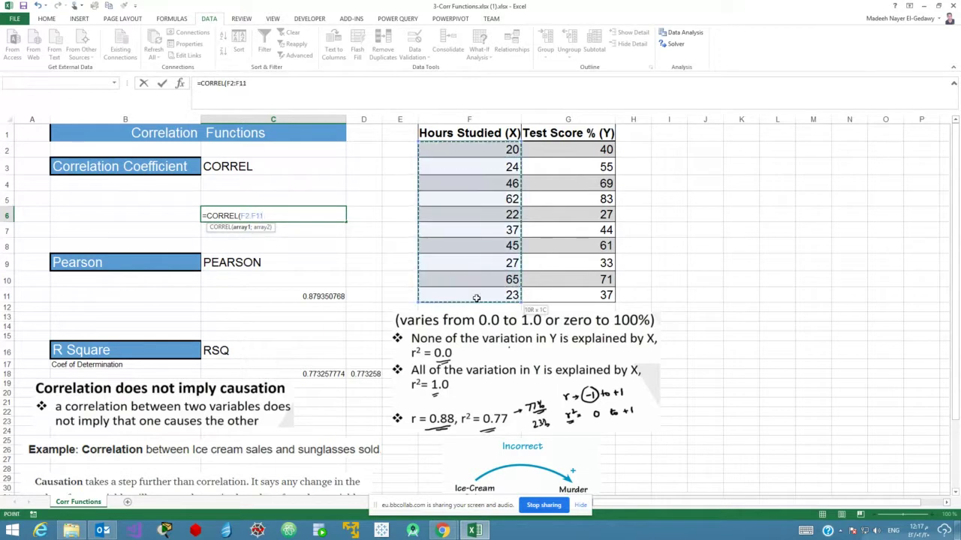
pyautogui.write(';')
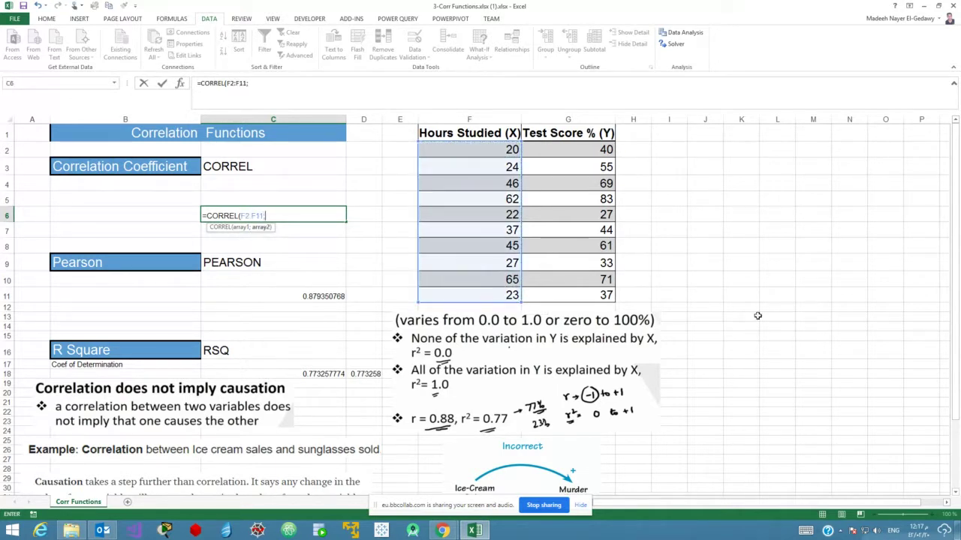
pyautogui.moveTo(567, 149); pyautogui.dragTo(567, 295)
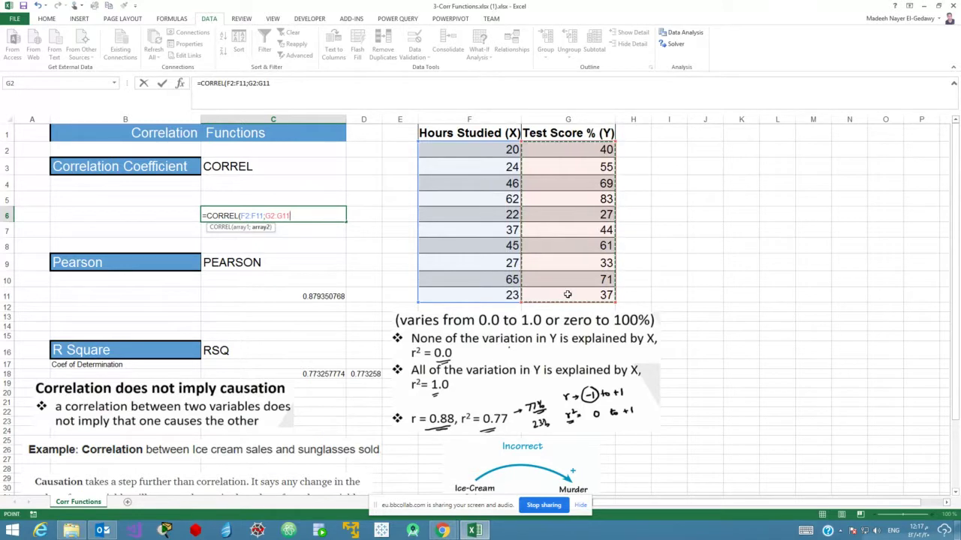
pyautogui.write(')')
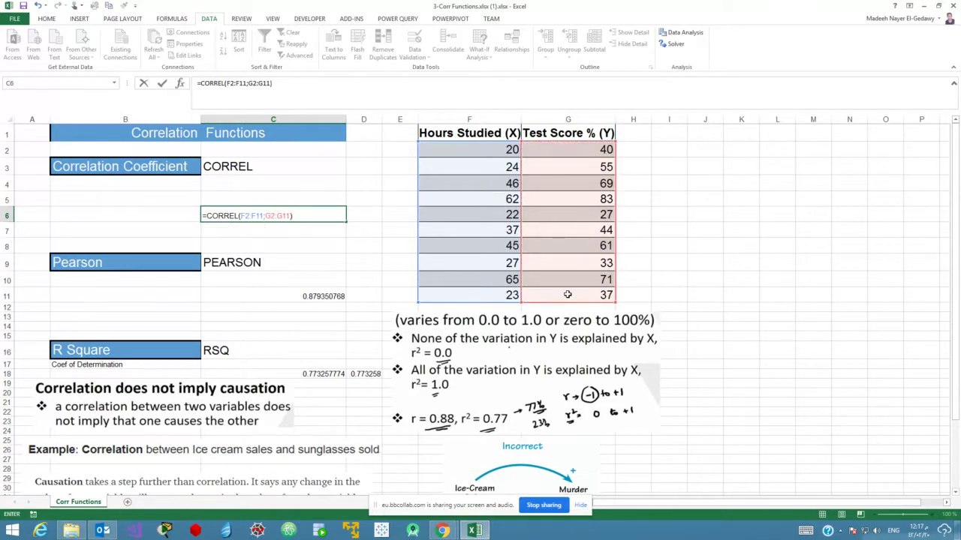
pyautogui.press('Return')
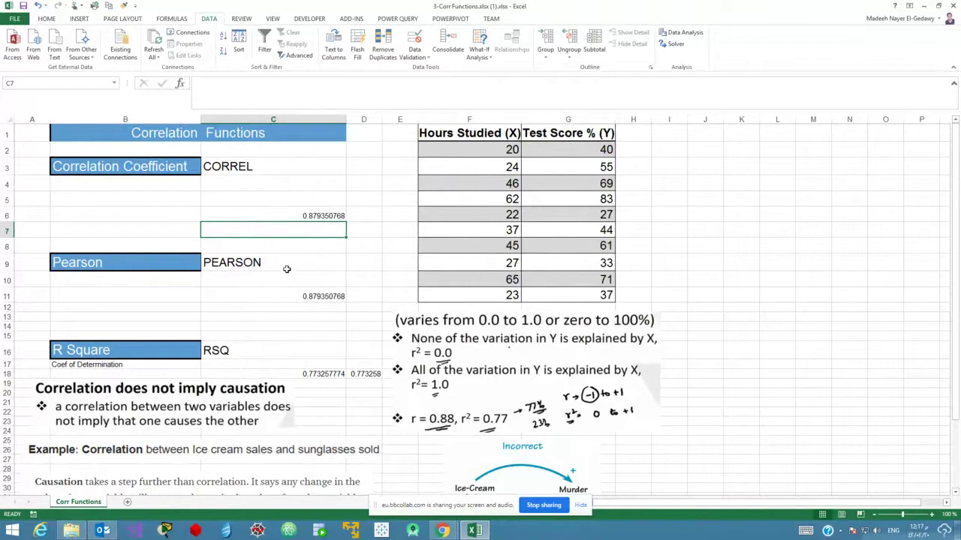
# Re-enter =PEARSON(F2:F11;G2:G11) in C11, then select the hours and scores table.
pyautogui.click(309, 296)
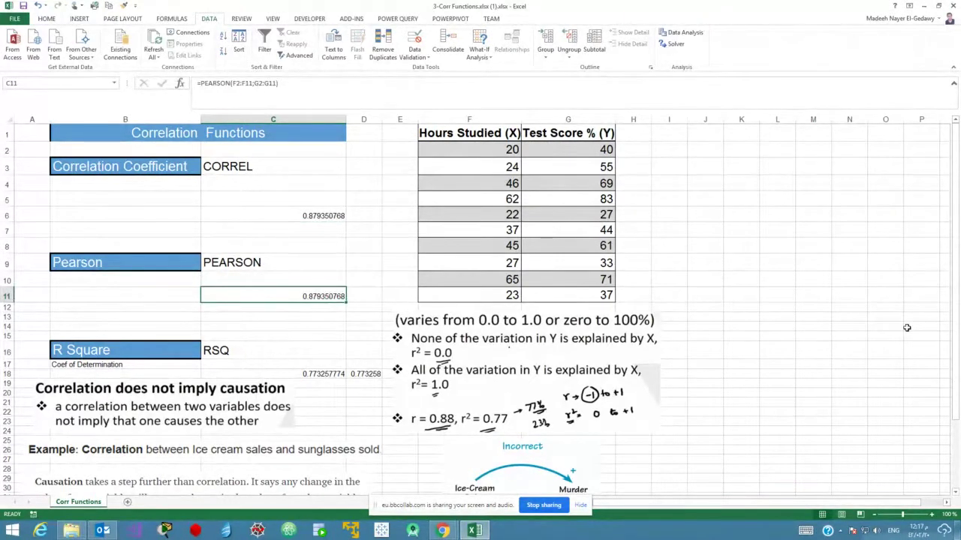
pyautogui.write('=pe')
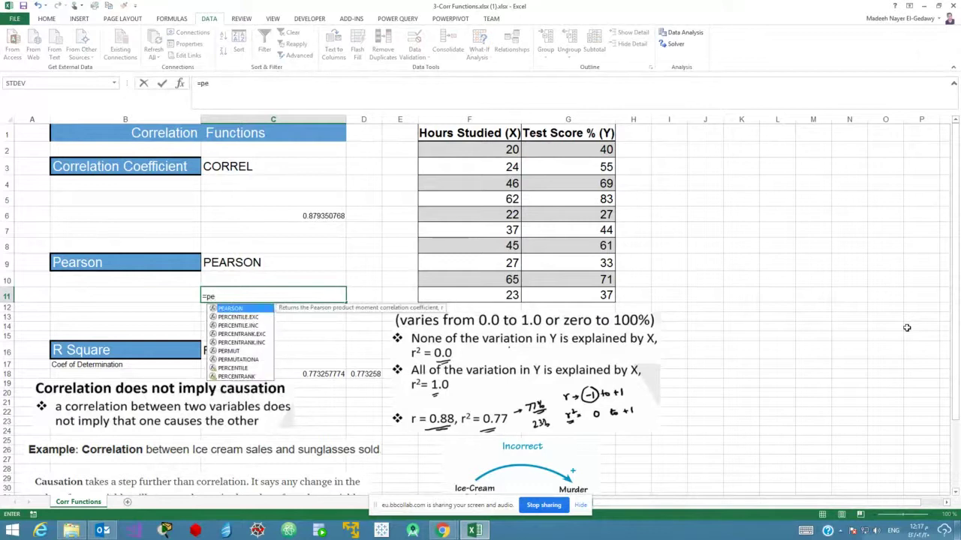
pyautogui.press('Tab')
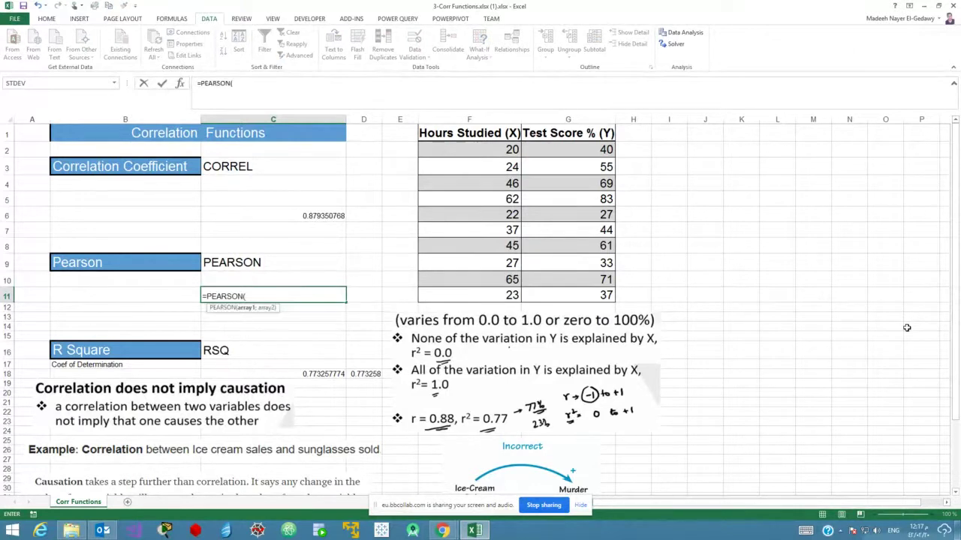
pyautogui.moveTo(483, 150); pyautogui.dragTo(492, 298)
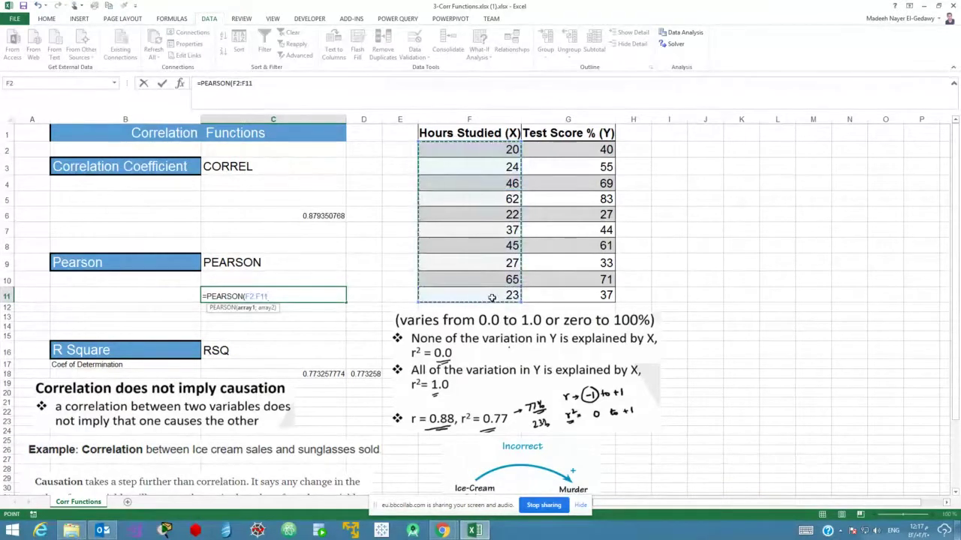
pyautogui.write(';')
pyautogui.moveTo(586, 148); pyautogui.dragTo(571, 291)
pyautogui.write(')')
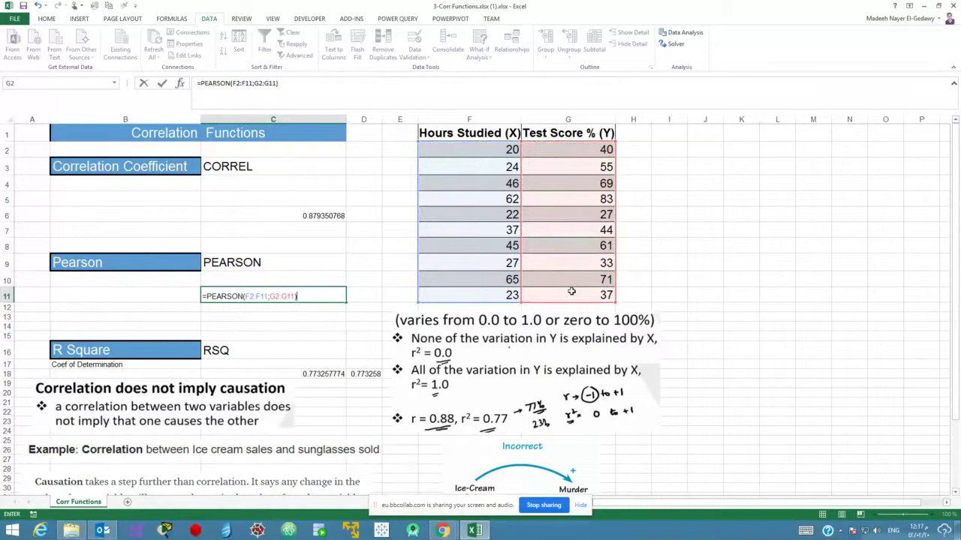
pyautogui.press('Return')
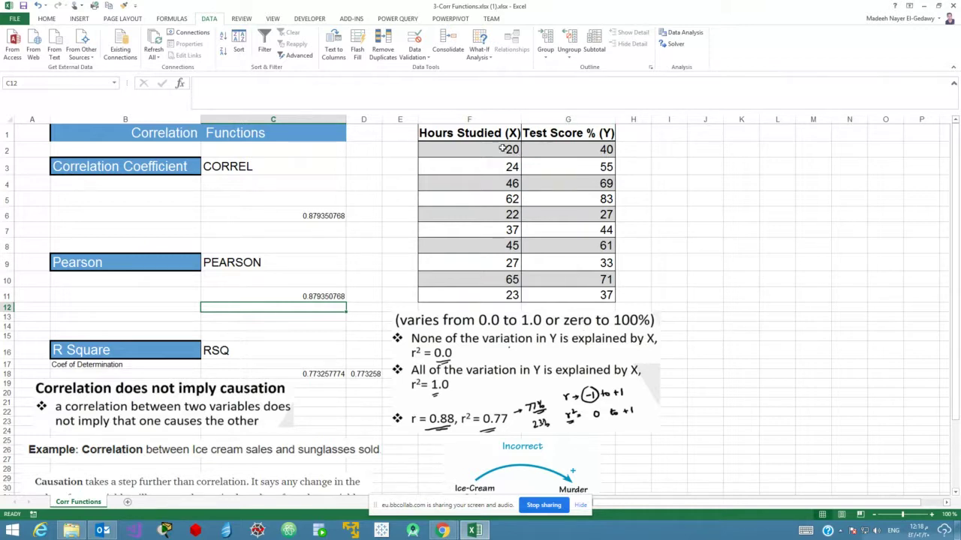
pyautogui.moveTo(462, 134); pyautogui.dragTo(590, 296)
pyautogui.click(694, 272)
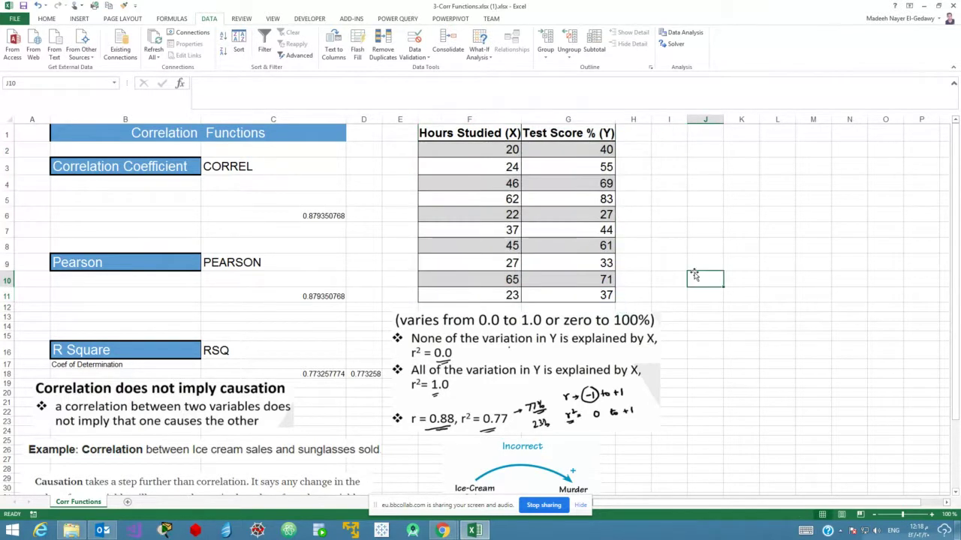
pyautogui.click(473, 132)
pyautogui.hotkey('ctrl', 'a')
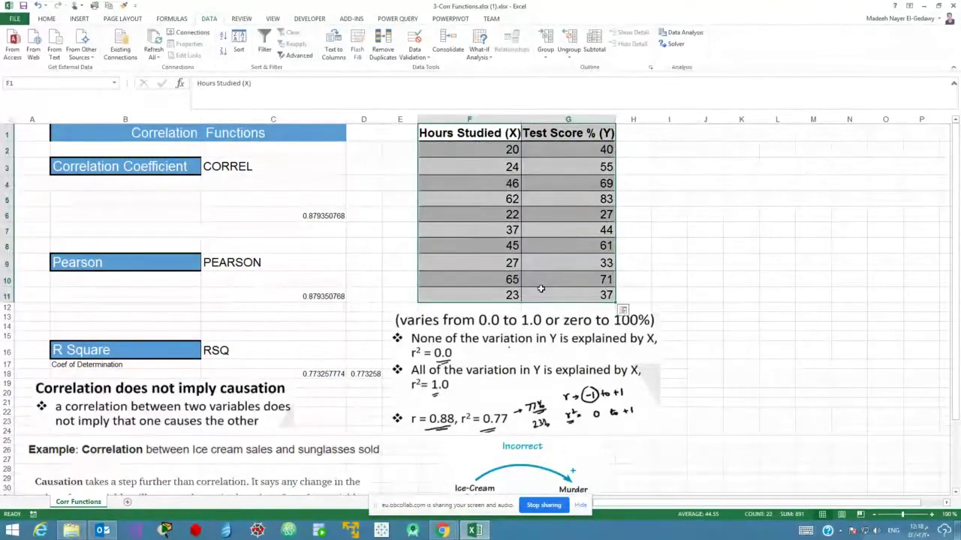
pyautogui.moveTo(473, 132); pyautogui.dragTo(554, 296)
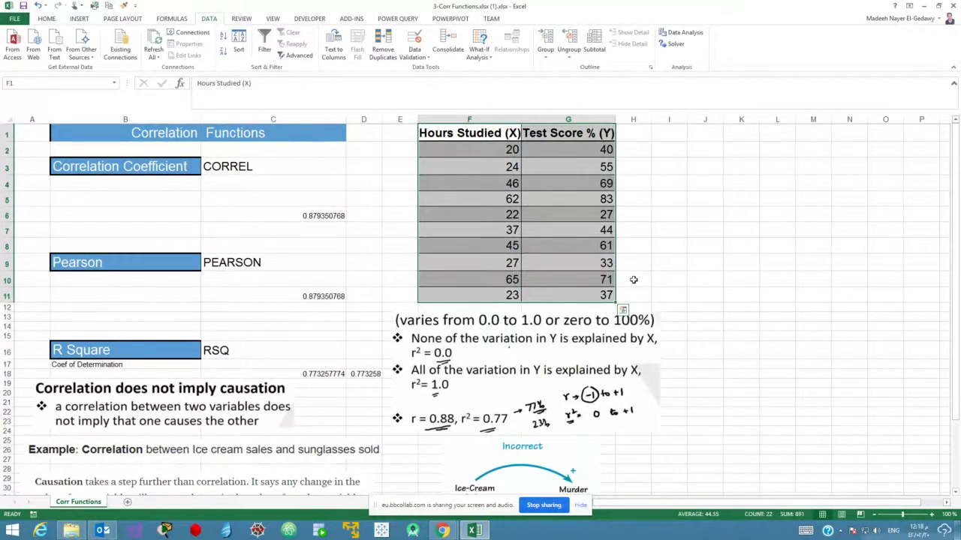
pyautogui.click(633, 279)
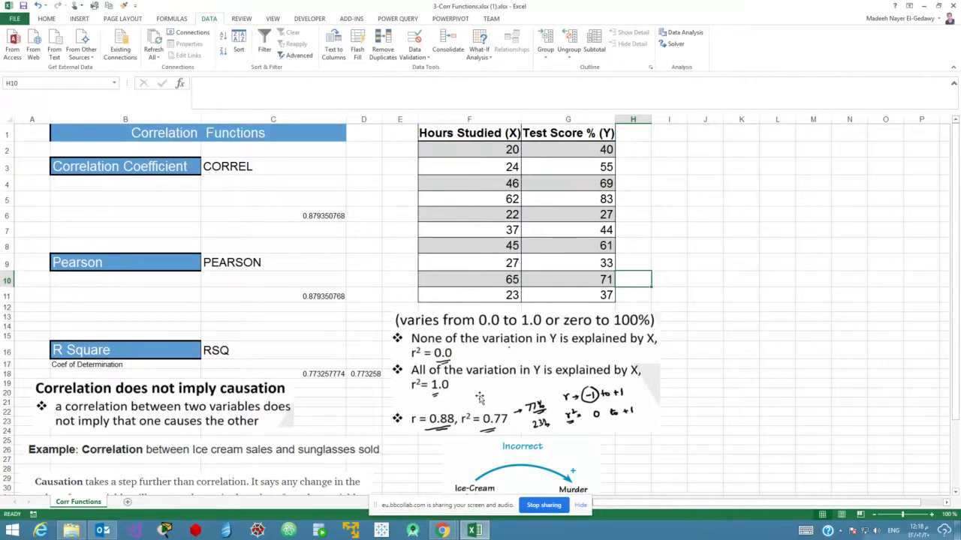
pyautogui.click(500, 201)
pyautogui.click(491, 280)
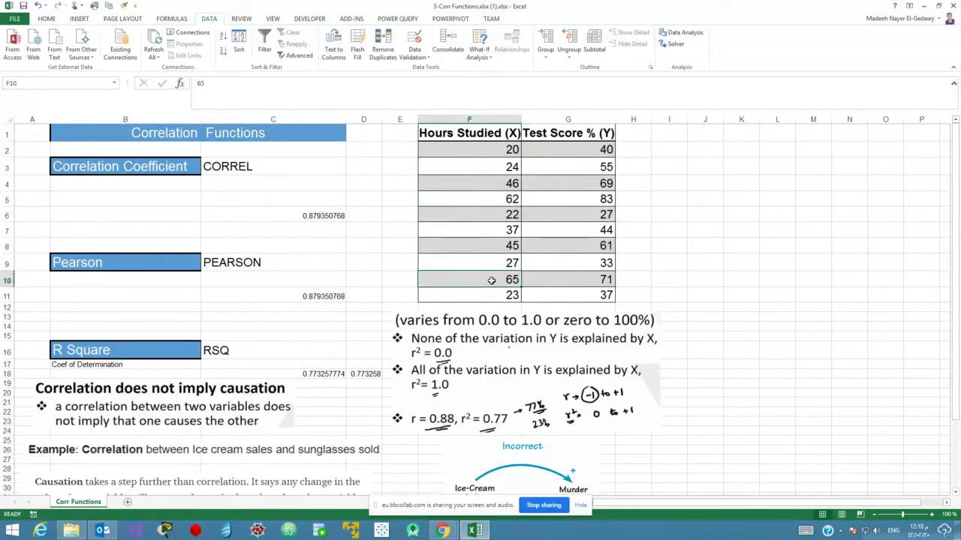
pyautogui.click(546, 250)
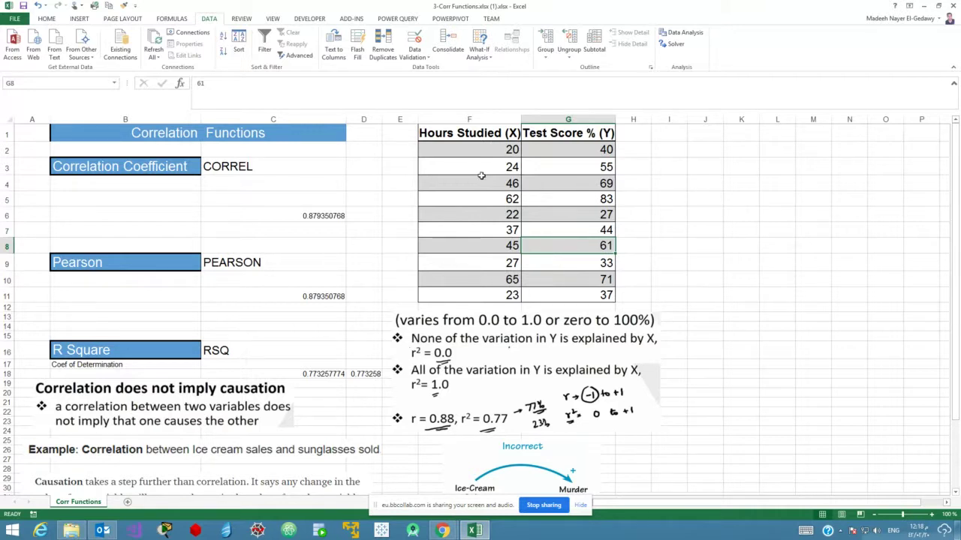
pyautogui.moveTo(458, 135); pyautogui.dragTo(565, 298)
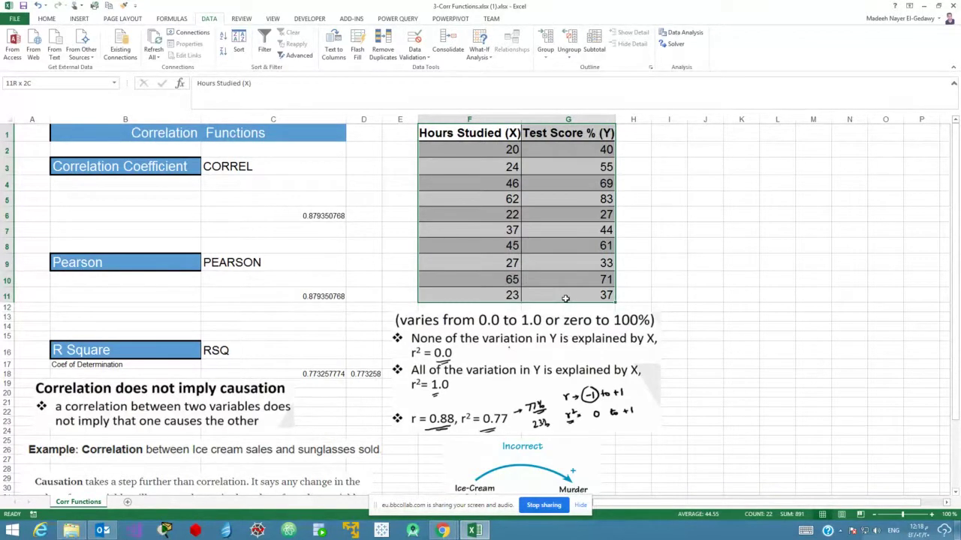
pyautogui.moveTo(566, 298); pyautogui.dragTo(566, 298)
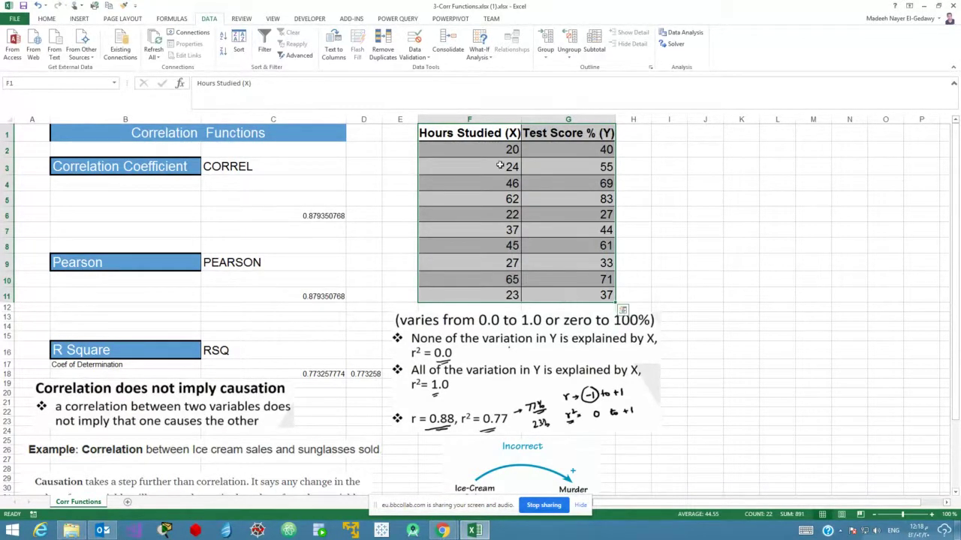
pyautogui.moveTo(491, 146); pyautogui.dragTo(570, 298)
pyautogui.click(483, 201)
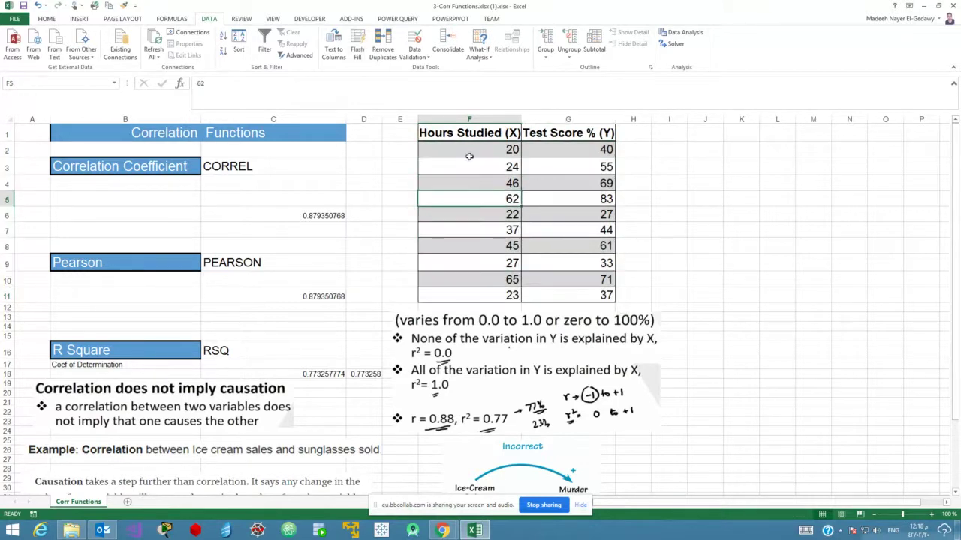
pyautogui.moveTo(467, 138); pyautogui.dragTo(554, 296)
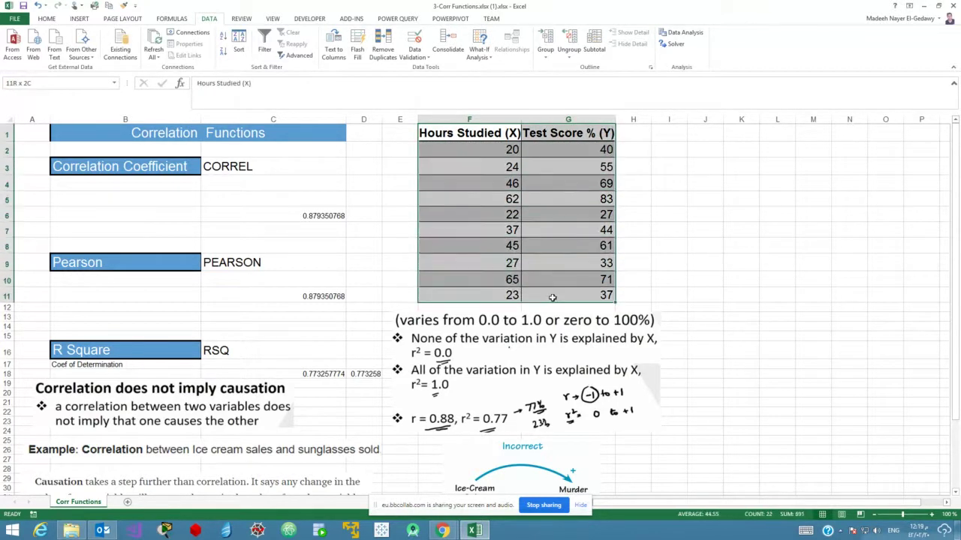
pyautogui.click(671, 274)
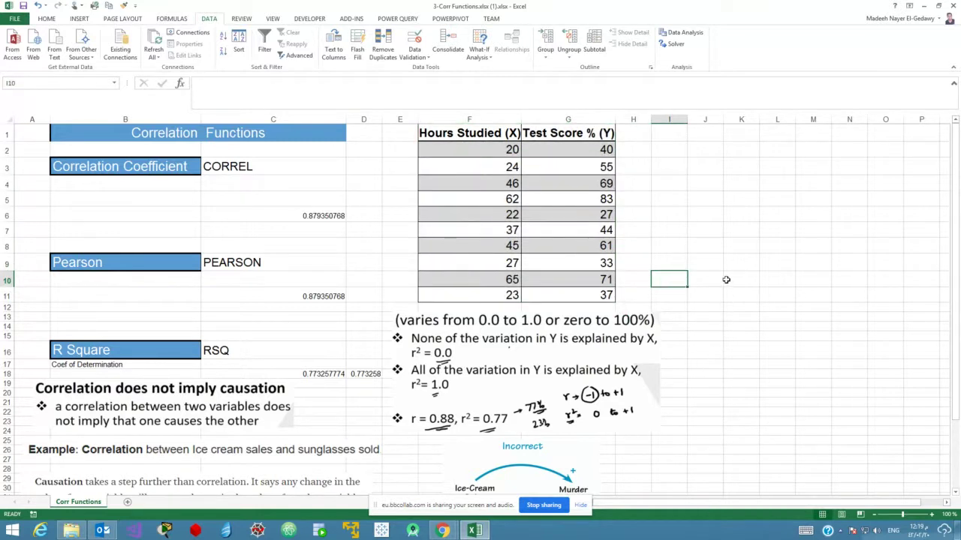
pyautogui.click(711, 264)
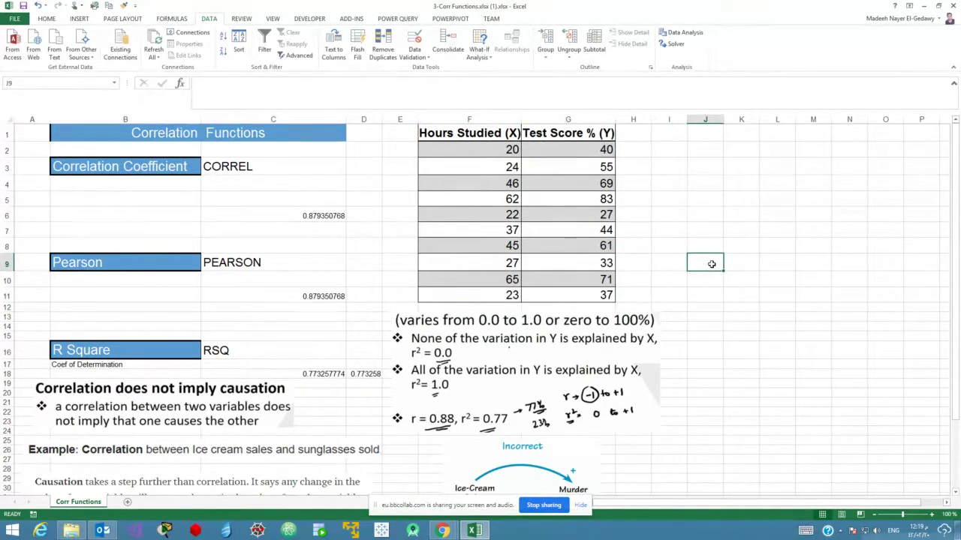
pyautogui.write('50')
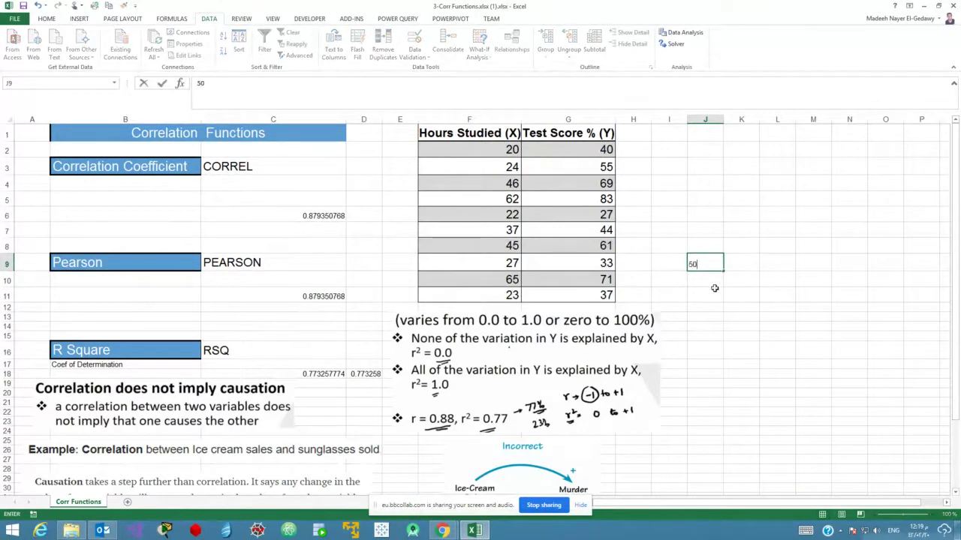
pyautogui.click(715, 292)
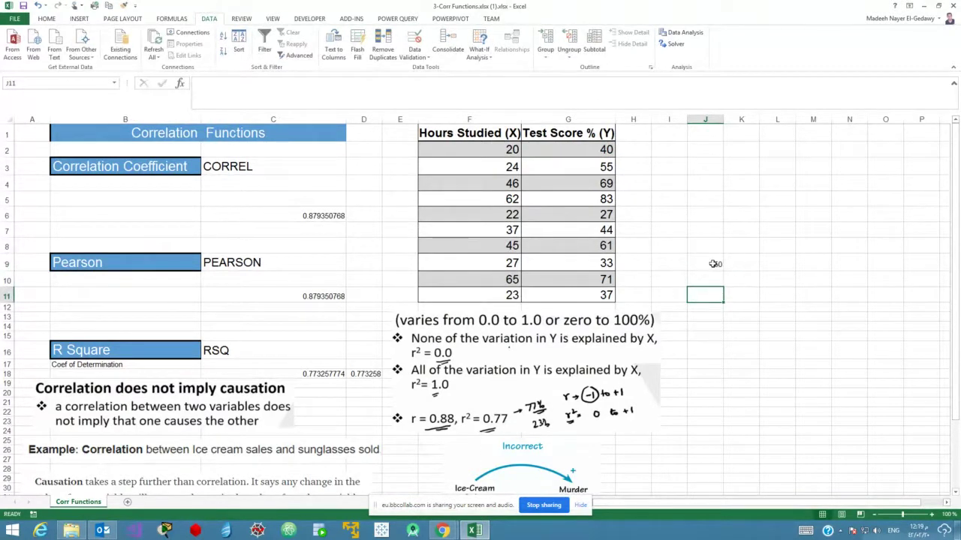
pyautogui.moveTo(467, 149); pyautogui.dragTo(536, 293)
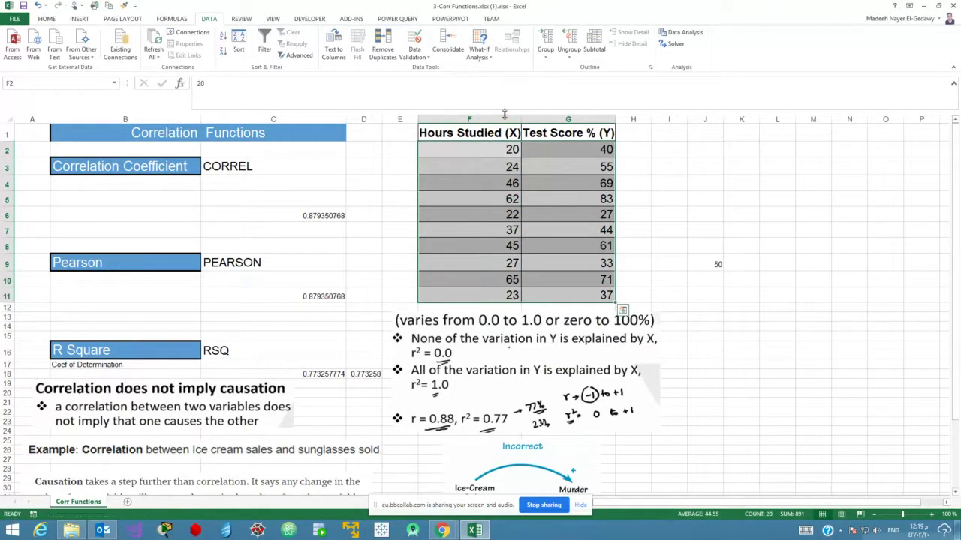
pyautogui.moveTo(492, 133); pyautogui.dragTo(554, 292)
pyautogui.click(698, 267)
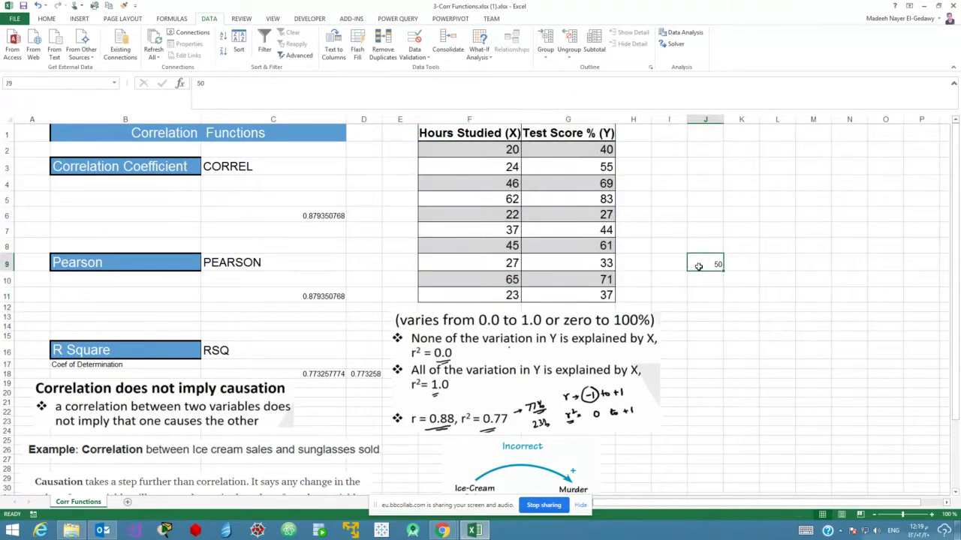
pyautogui.click(740, 266)
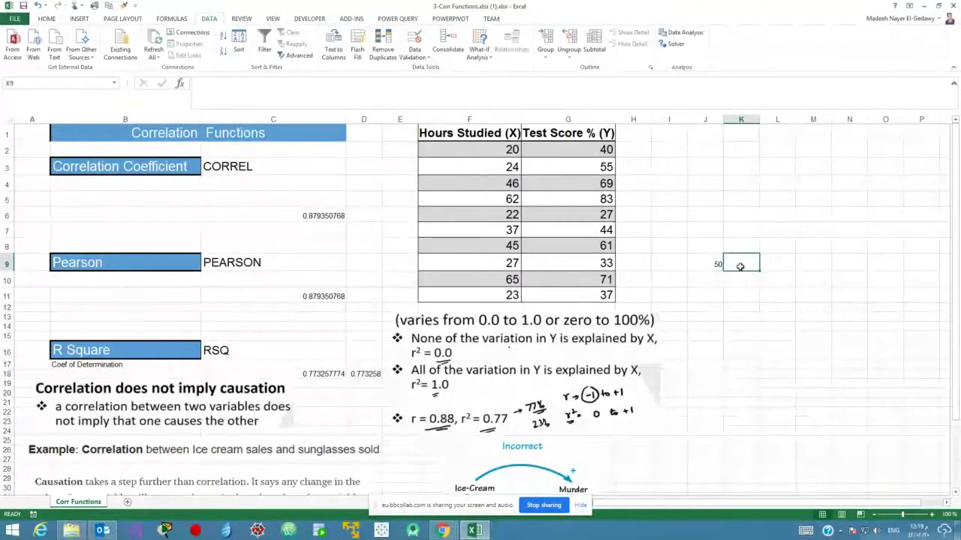
pyautogui.write('?')
pyautogui.click(740, 295)
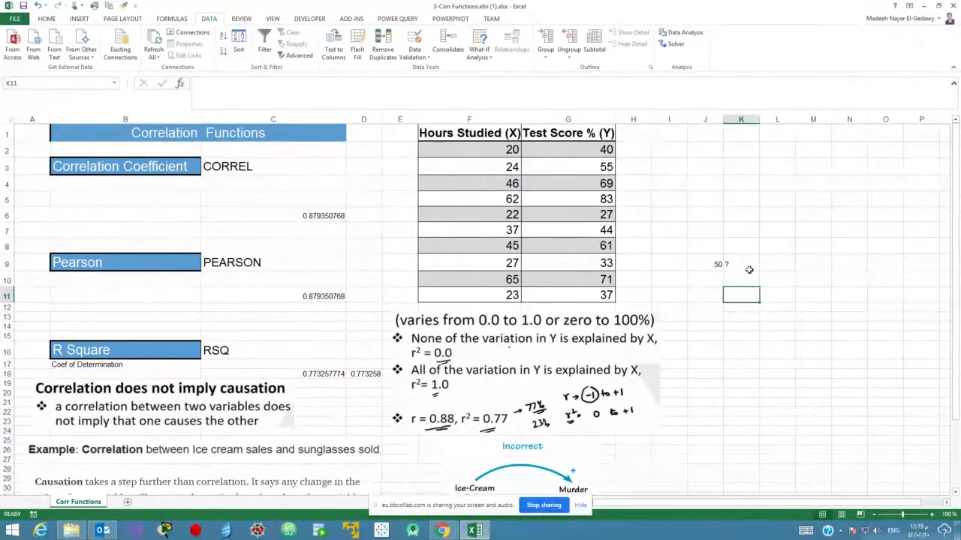
pyautogui.click(749, 271)
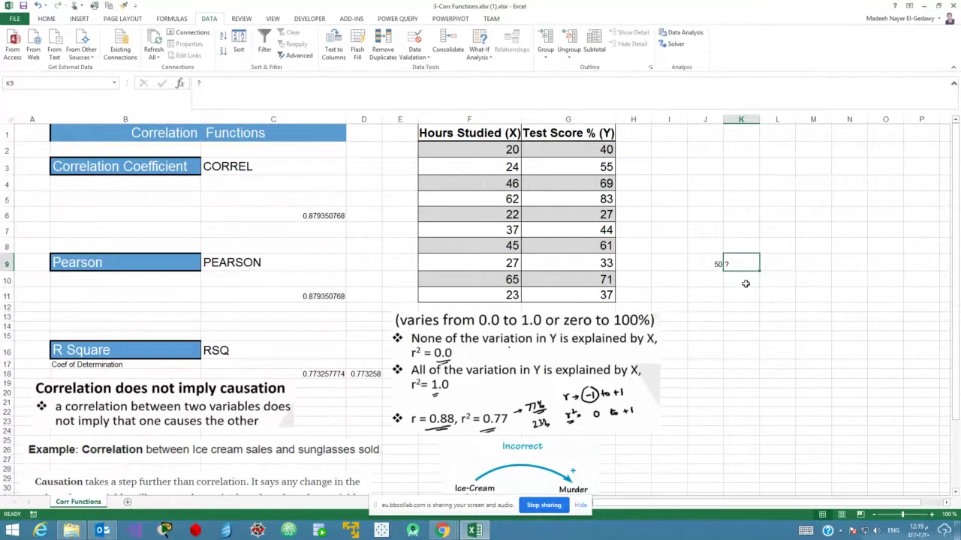
pyautogui.click(704, 259)
pyautogui.moveTo(704, 260); pyautogui.dragTo(734, 264)
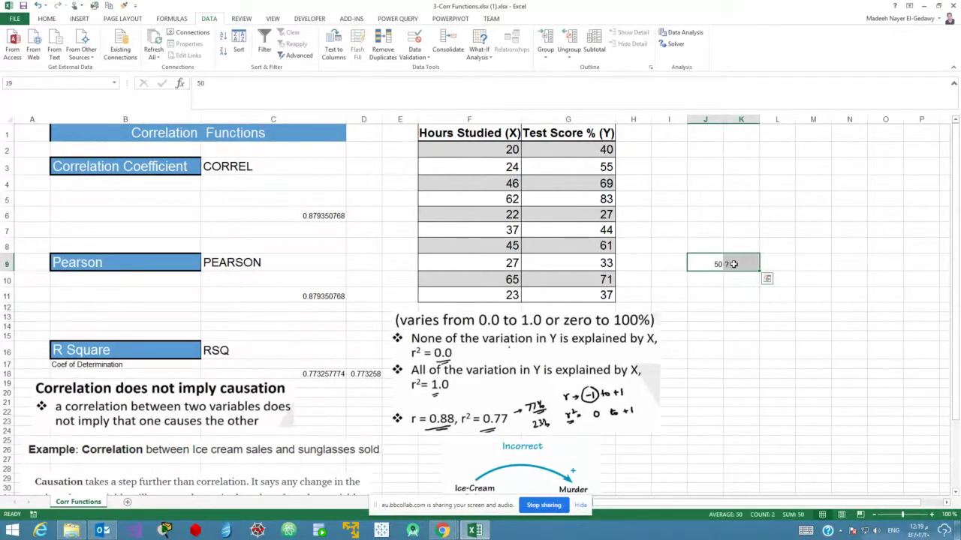
pyautogui.press('Delete')
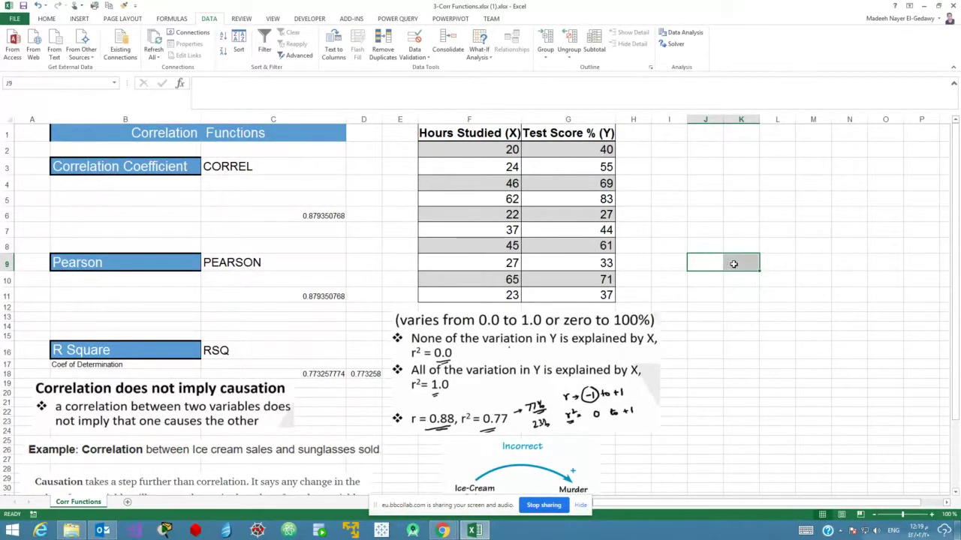
pyautogui.click(734, 264)
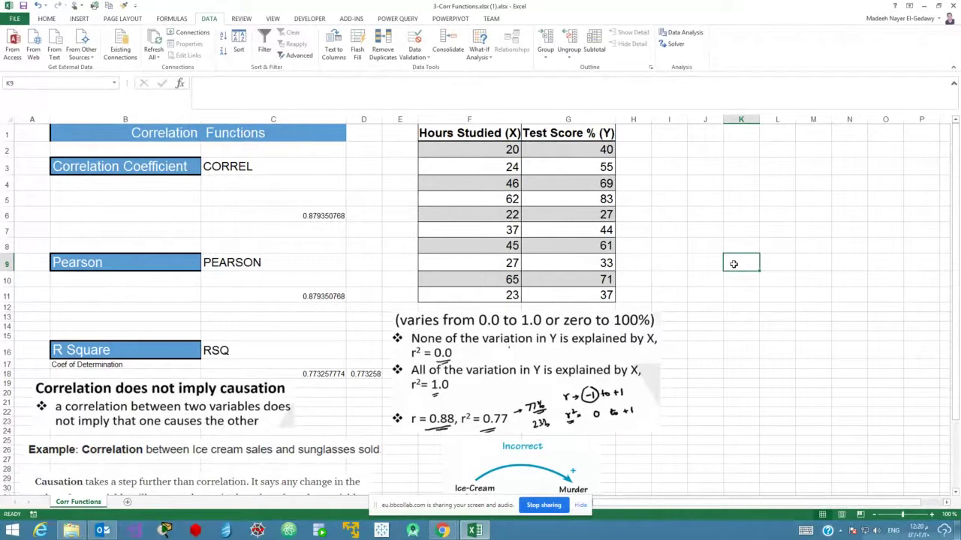
pyautogui.click(316, 216)
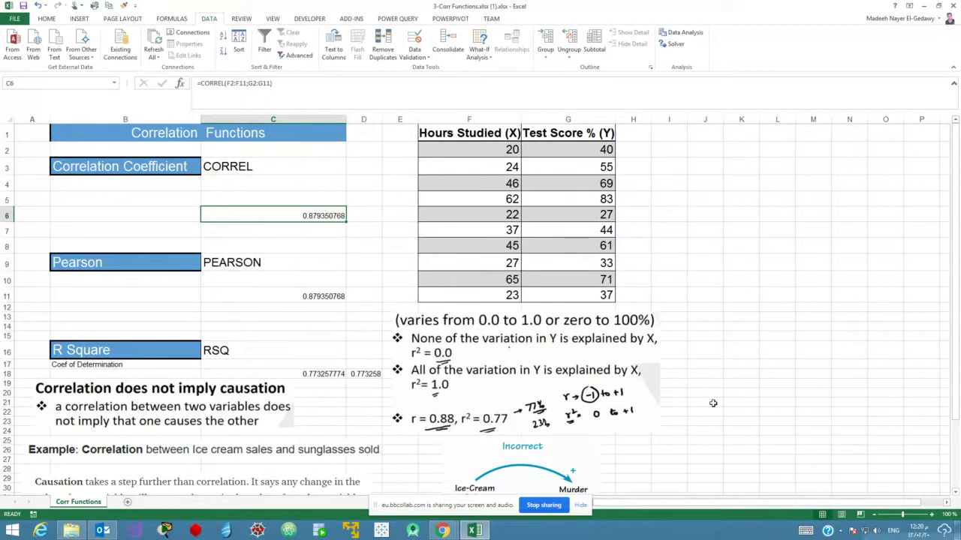
# Enter =C6*C6 in C7 to square the correlation, then compare it with C6.
pyautogui.click(255, 230)
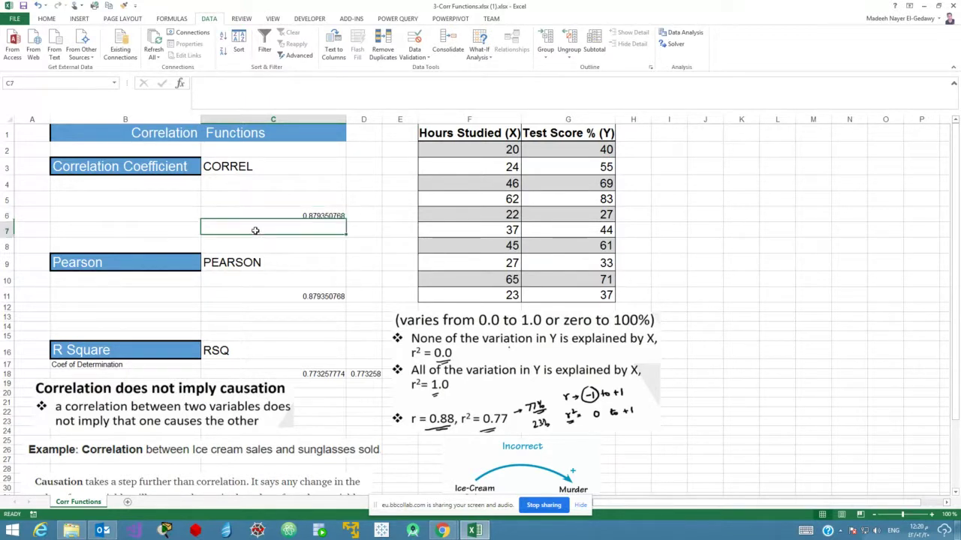
pyautogui.write('=')
pyautogui.click(272, 215)
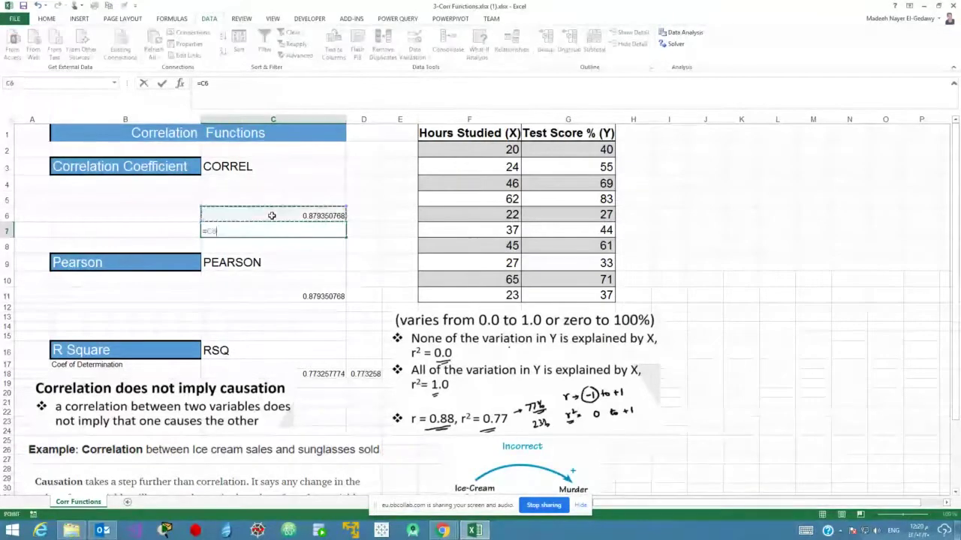
pyautogui.write('*')
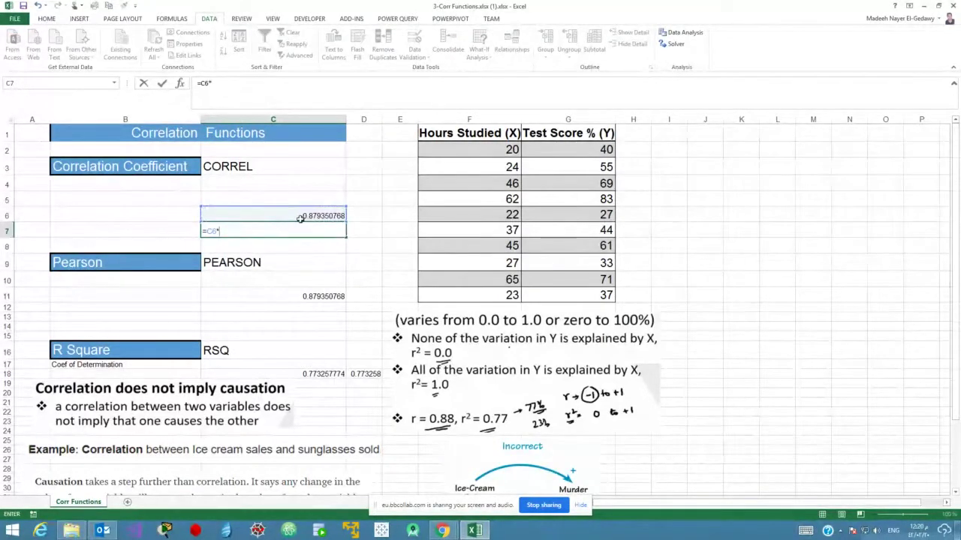
pyautogui.click(299, 216)
pyautogui.press('Return')
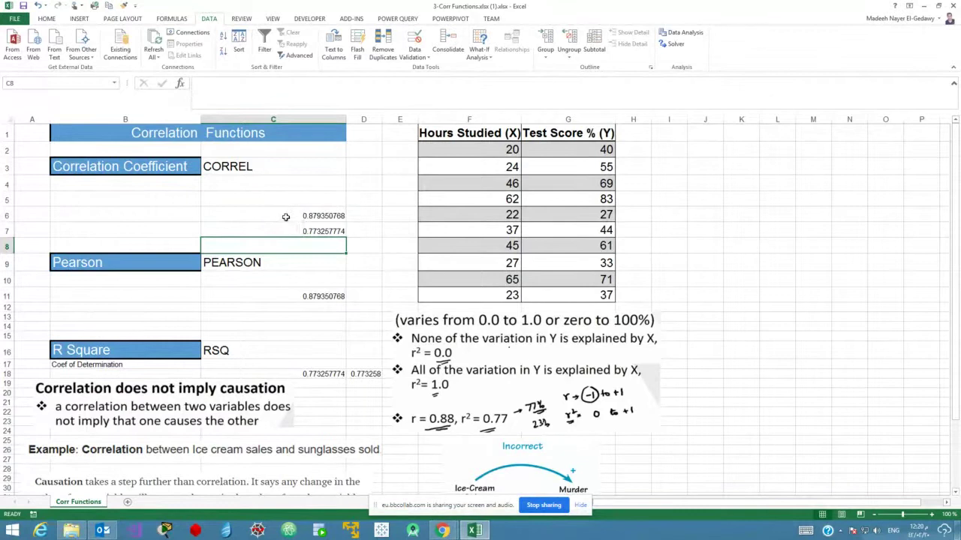
pyautogui.click(285, 217)
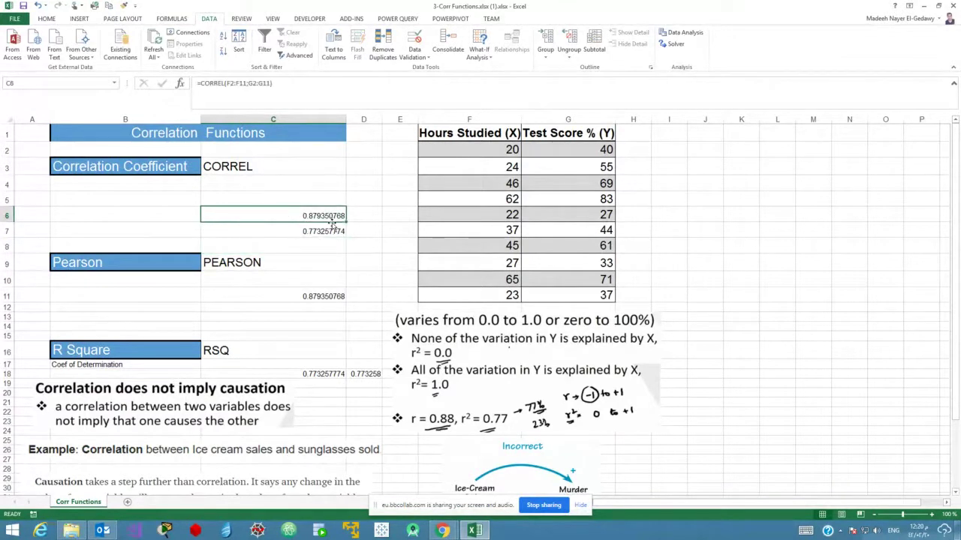
pyautogui.click(293, 232)
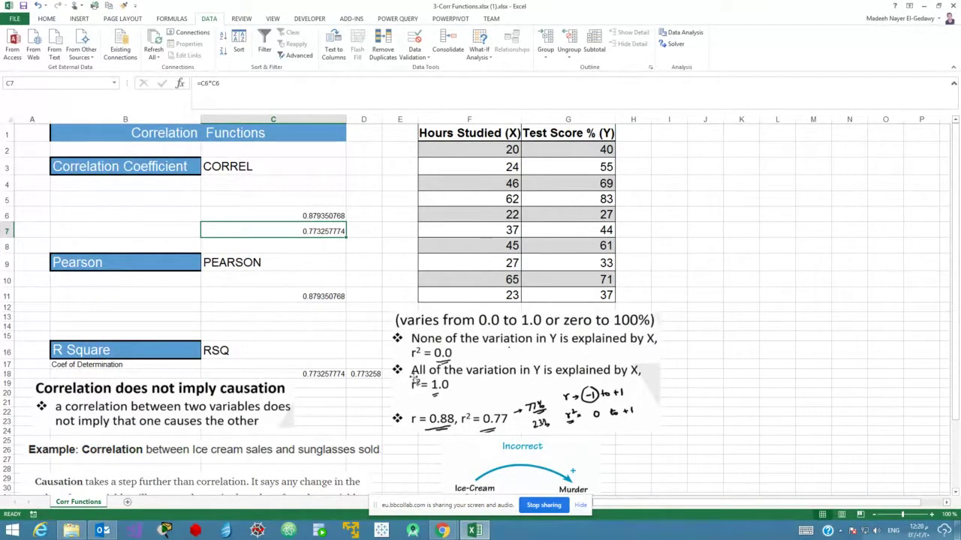
# Re-enter =RSQ(G2:G11;F2:F11) in C18, returning 0.773257774.
pyautogui.click(328, 374)
pyautogui.write('=rs')
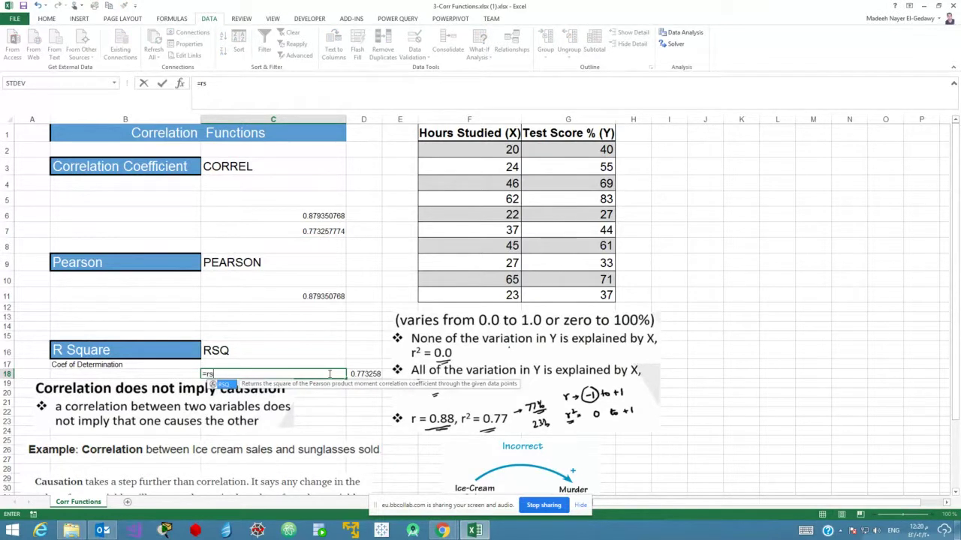
pyautogui.press('Tab')
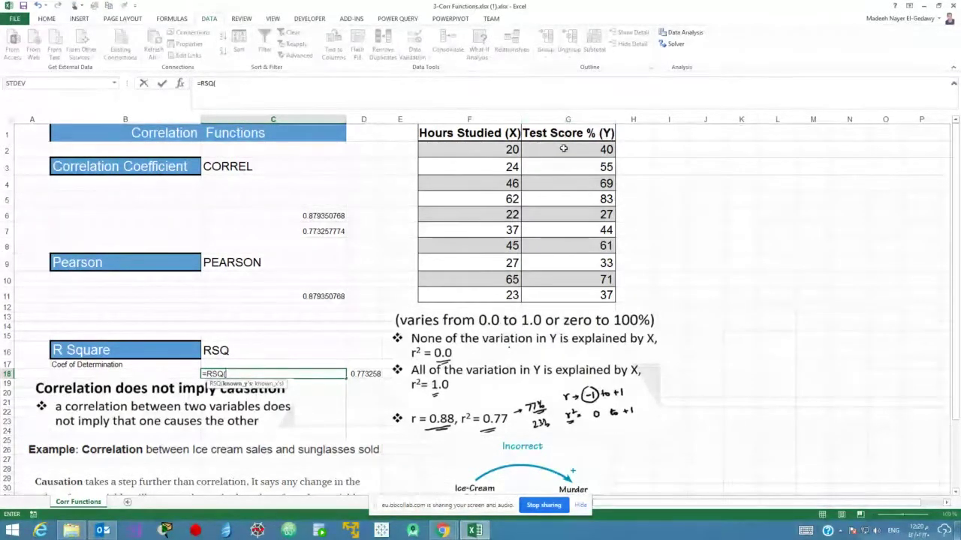
pyautogui.moveTo(563, 149); pyautogui.dragTo(569, 289)
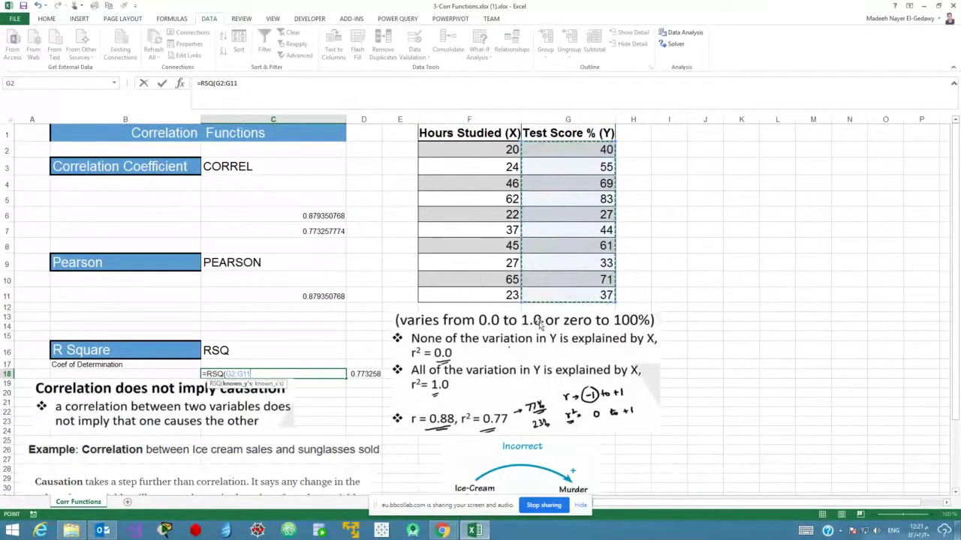
pyautogui.write(';')
pyautogui.moveTo(499, 150); pyautogui.dragTo(500, 294)
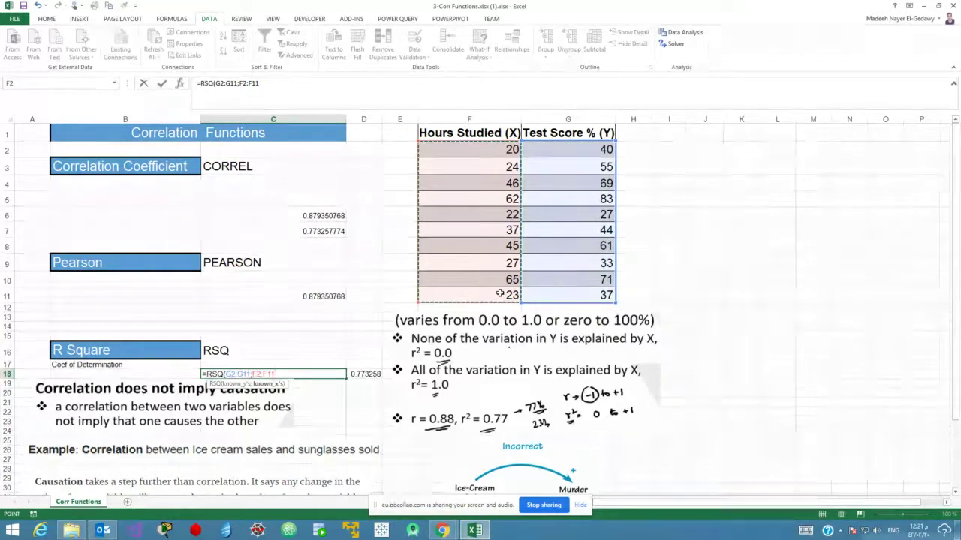
pyautogui.write(')')
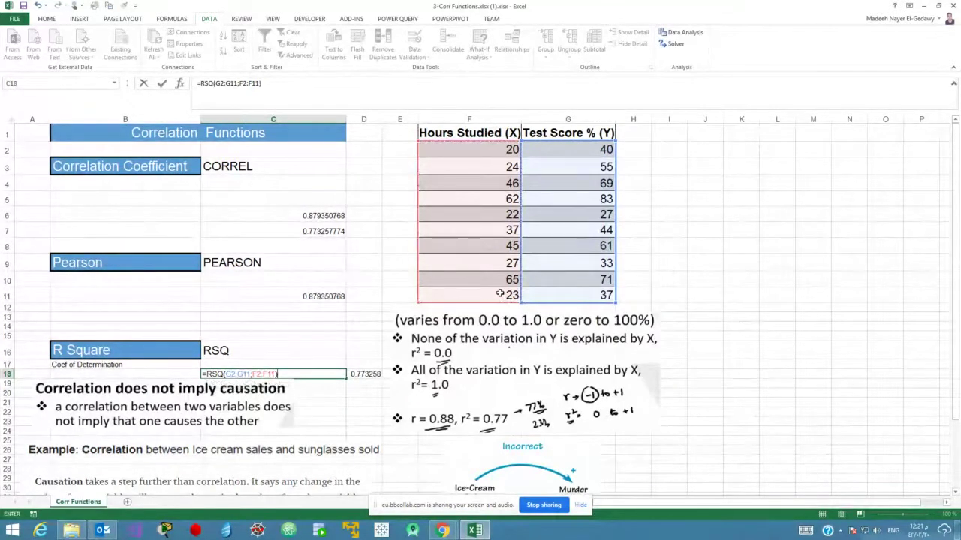
pyautogui.press('Return')
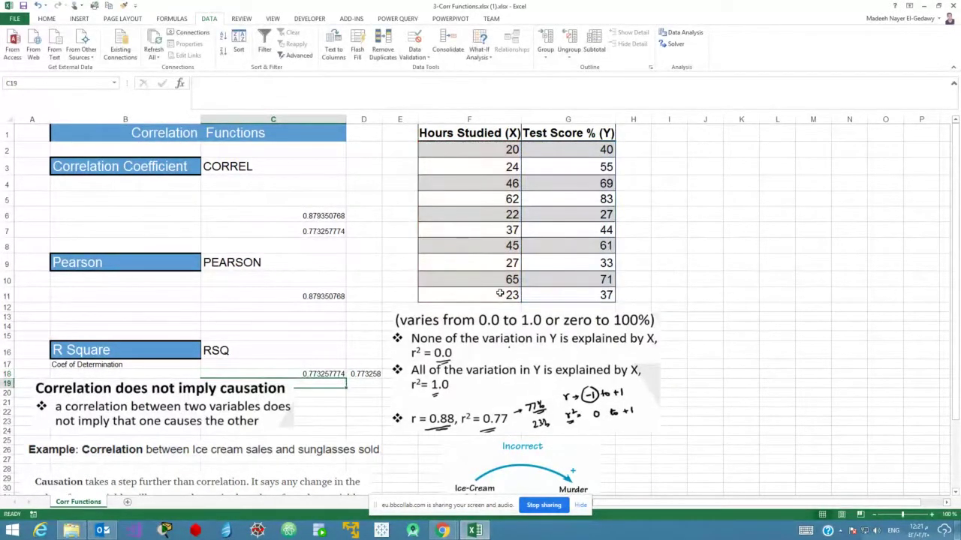
pyautogui.click(298, 233)
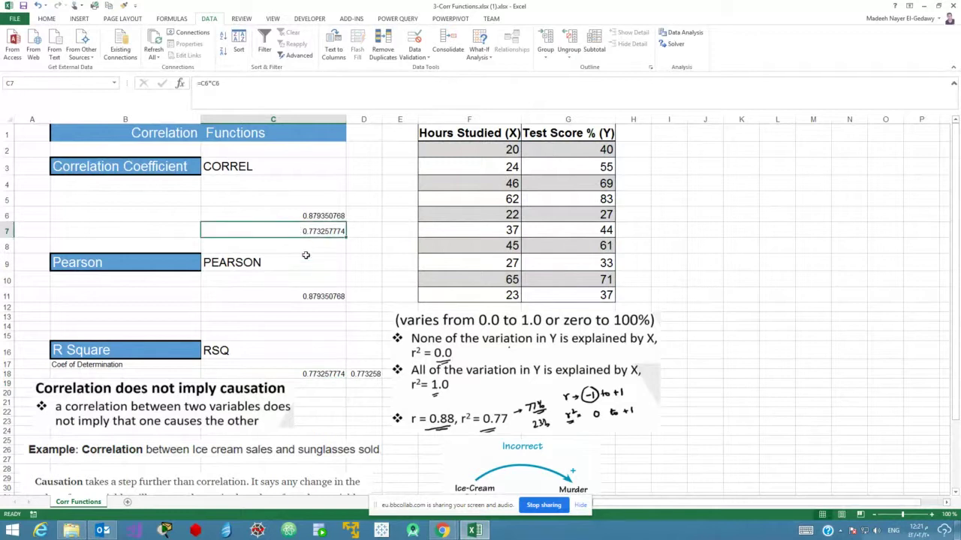
pyautogui.click(301, 343)
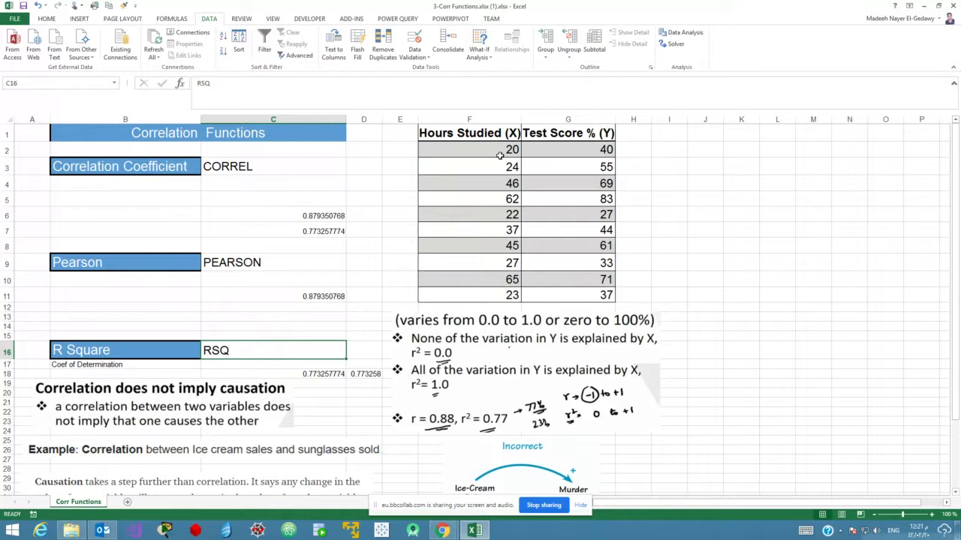
pyautogui.click(499, 155)
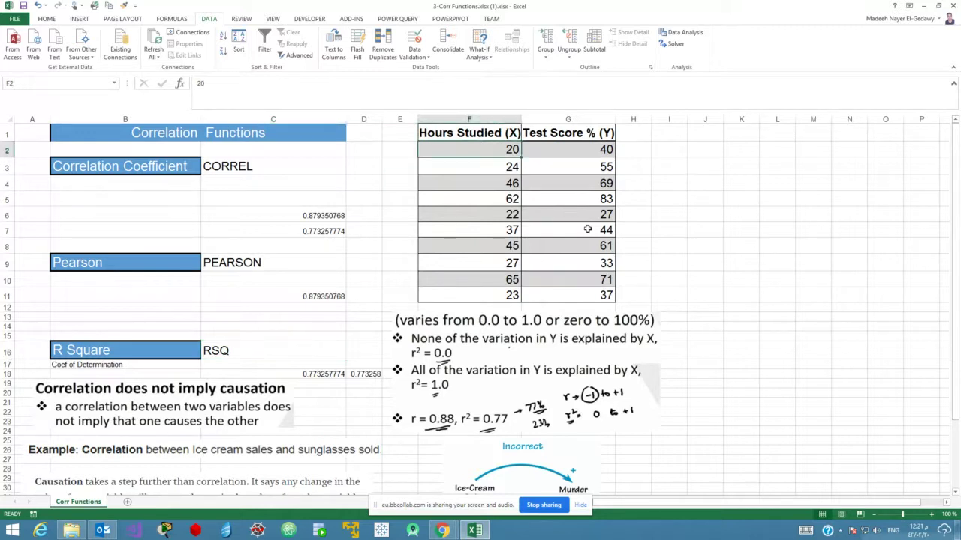
pyautogui.click(592, 179)
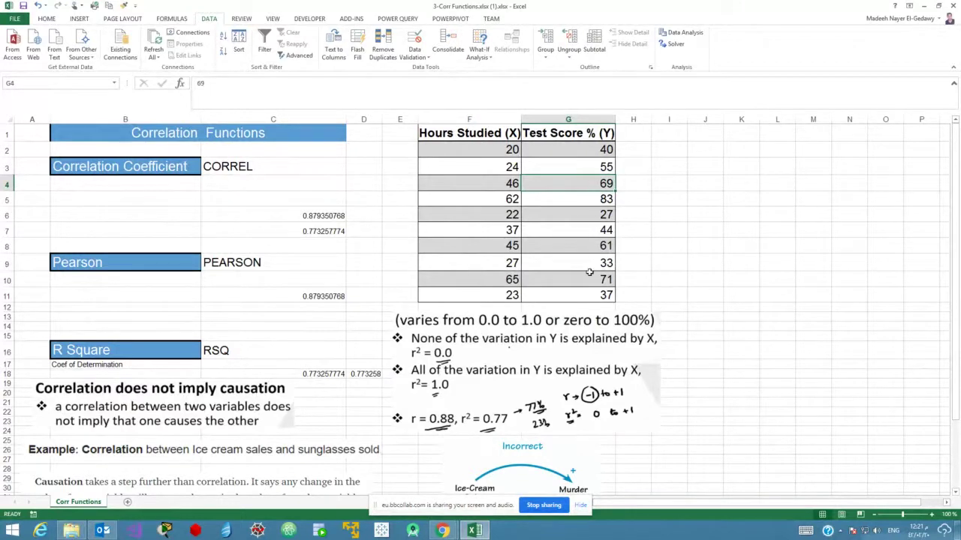
pyautogui.click(493, 184)
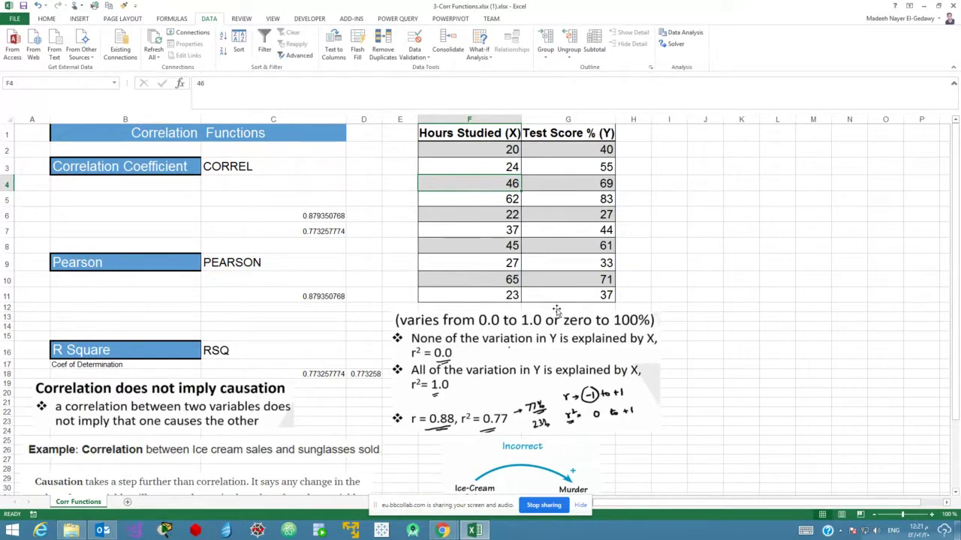
pyautogui.click(497, 230)
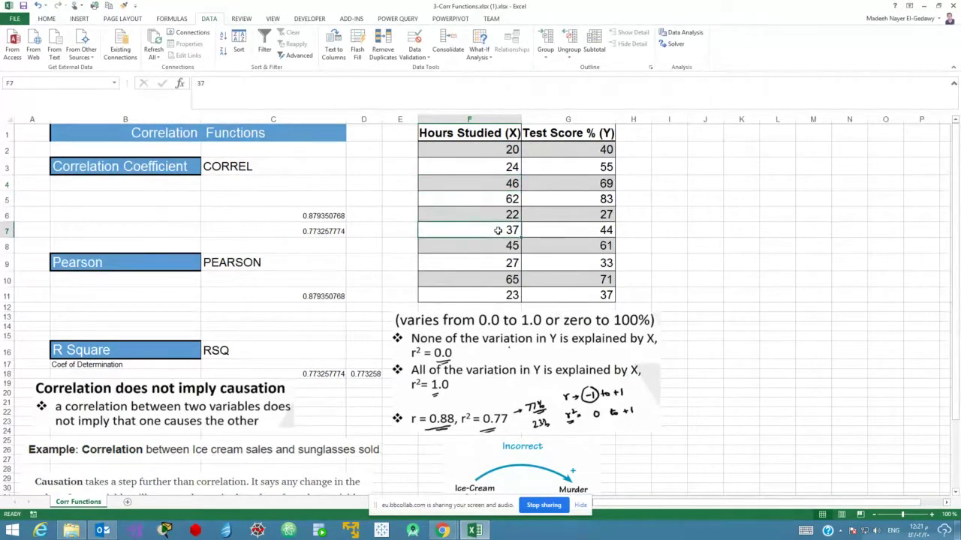
pyautogui.click(584, 236)
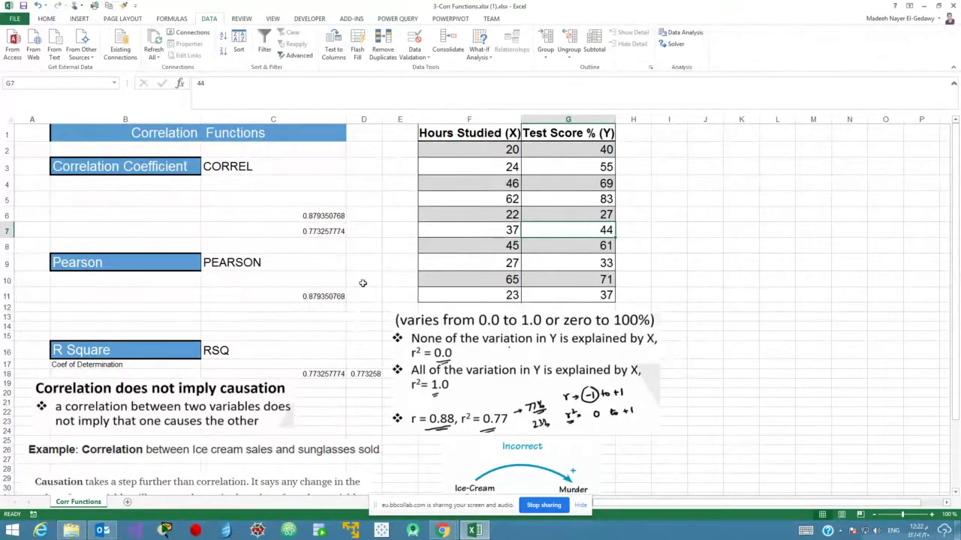
pyautogui.click(589, 173)
pyautogui.click(509, 168)
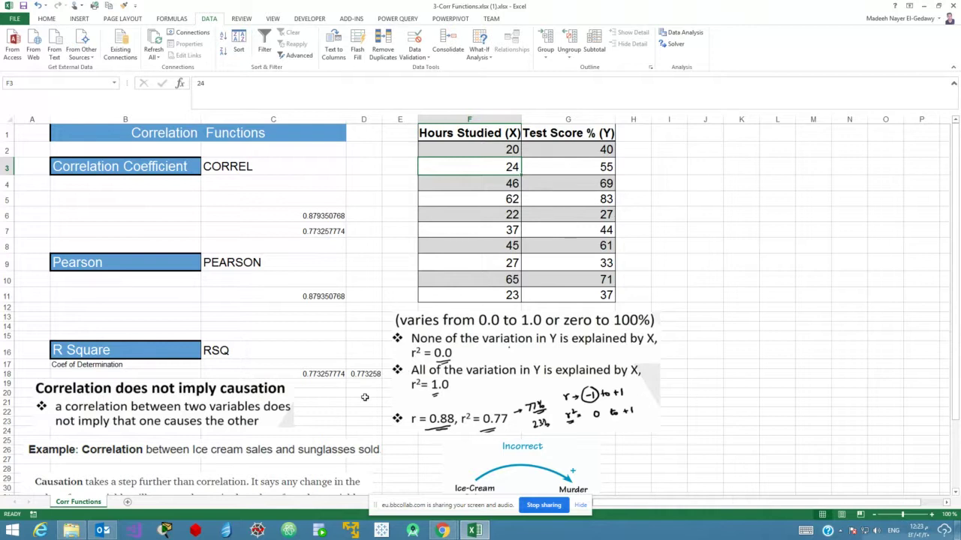
pyautogui.click(323, 373)
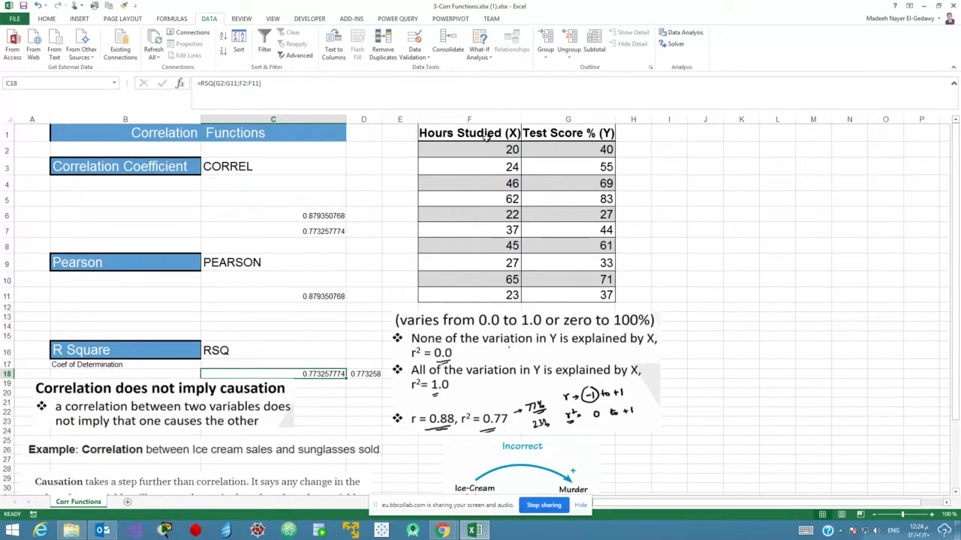
pyautogui.moveTo(486, 132); pyautogui.dragTo(495, 288)
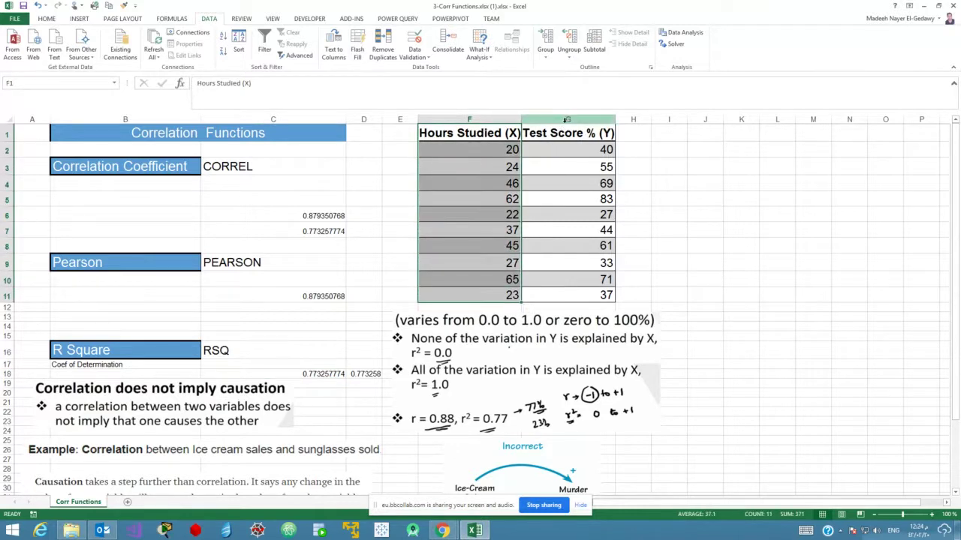
pyautogui.moveTo(568, 133); pyautogui.dragTo(583, 291)
pyautogui.click(659, 246)
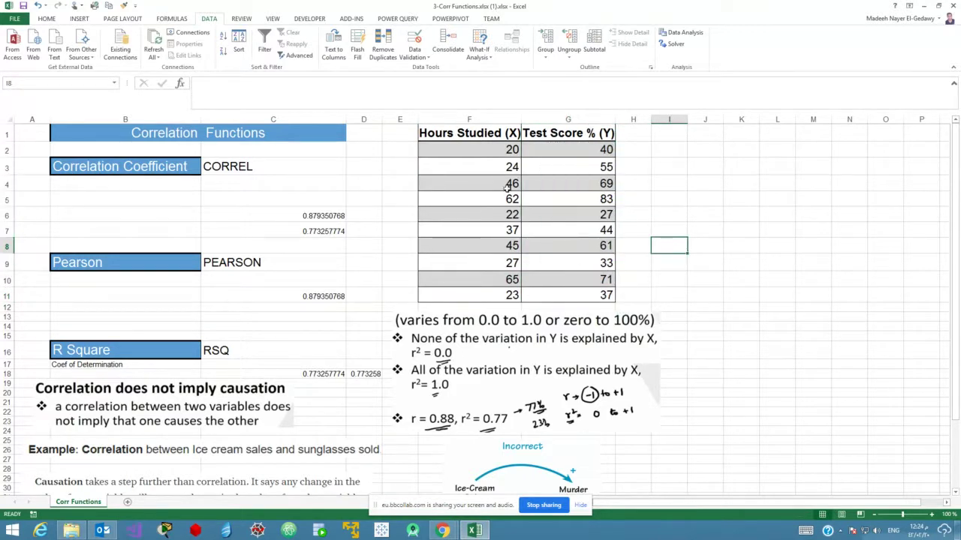
pyautogui.moveTo(485, 144); pyautogui.dragTo(572, 291)
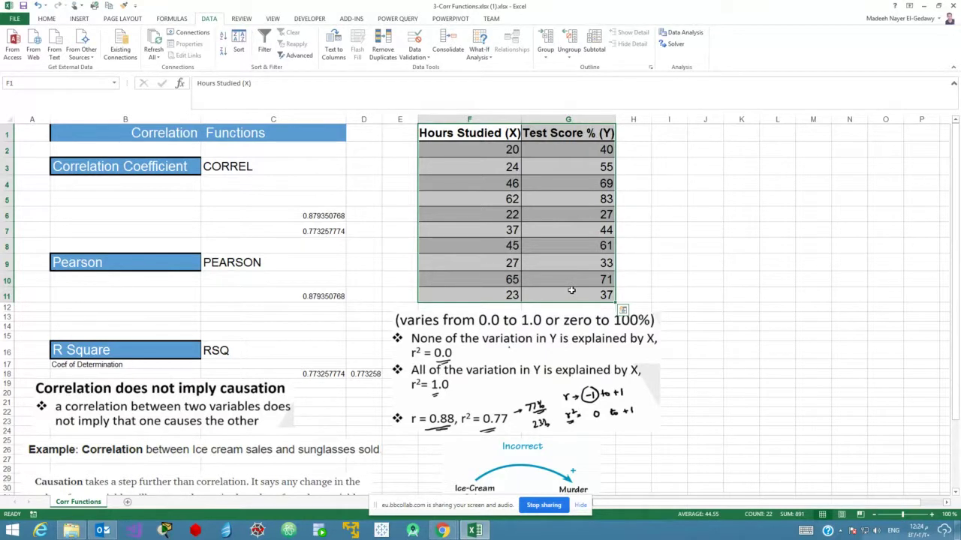
pyautogui.click(489, 272)
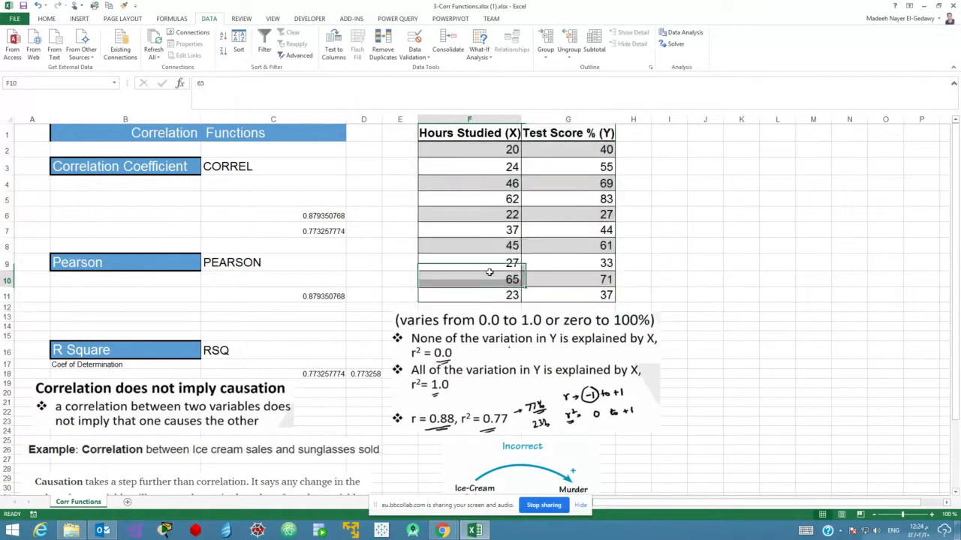
pyautogui.click(555, 268)
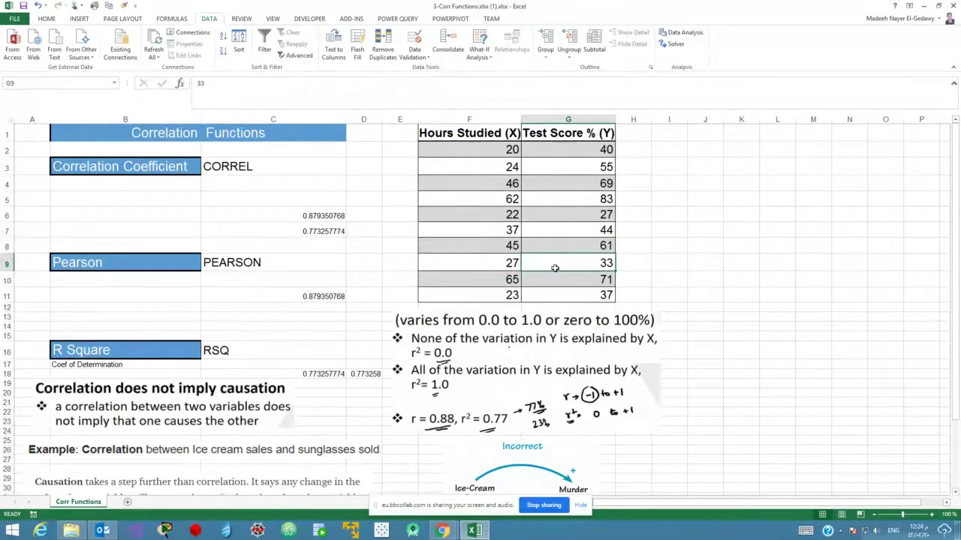
pyautogui.click(267, 349)
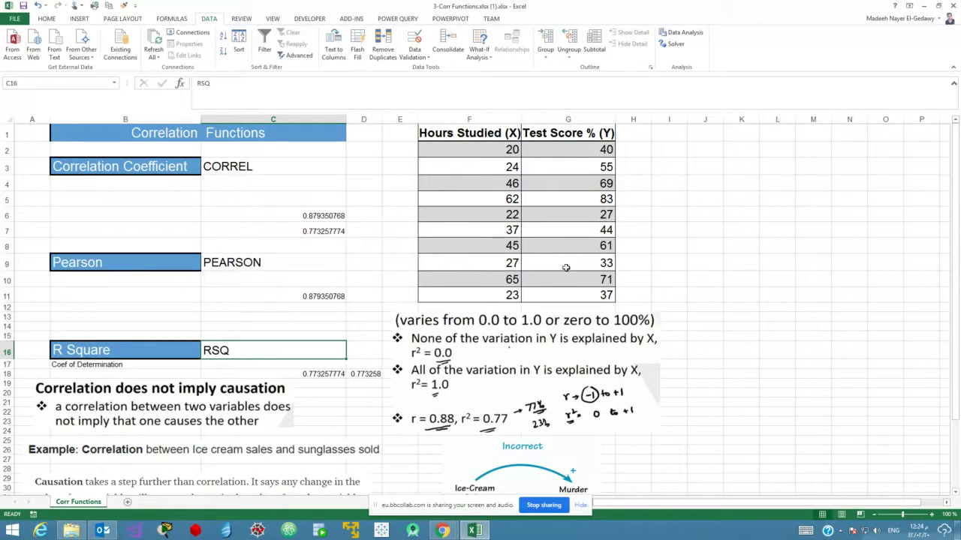
pyautogui.click(299, 374)
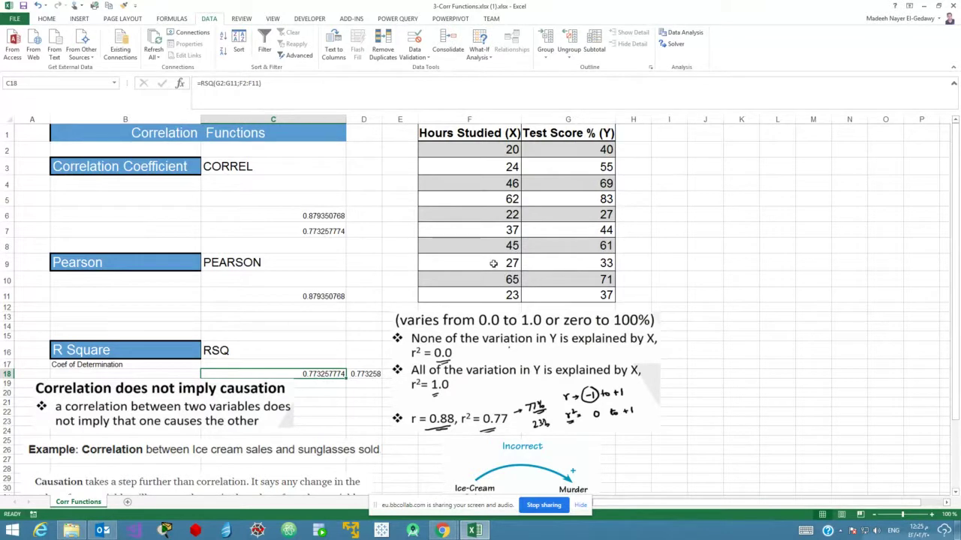
pyautogui.click(560, 262)
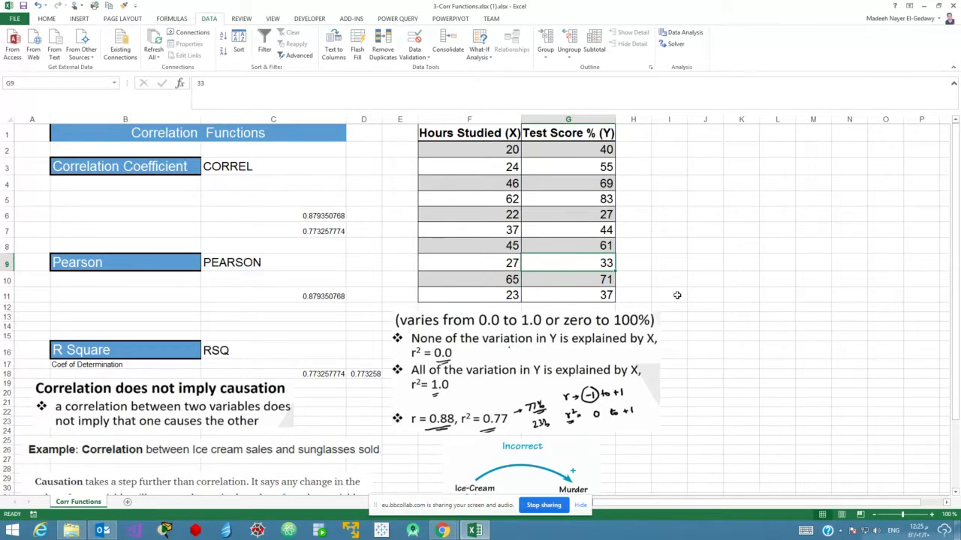
# Select table F1:G11, then scroll down and select the 'Correlation does not imply causation' picture.
pyautogui.scroll(-3, 677, 295)
pyautogui.scroll(3, 677, 295)
pyautogui.moveTo(464, 138)
pyautogui.mouseDown()
pyautogui.moveTo(568, 278)
pyautogui.moveTo(569, 295)
pyautogui.moveTo(638, 283)
pyautogui.mouseUp()
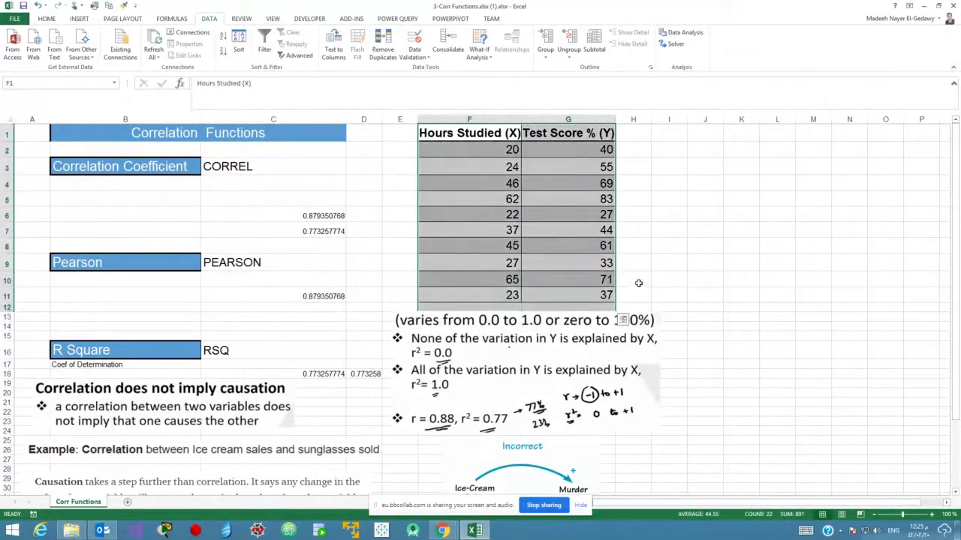
pyautogui.click(702, 293)
pyautogui.scroll(-2, 725, 435)
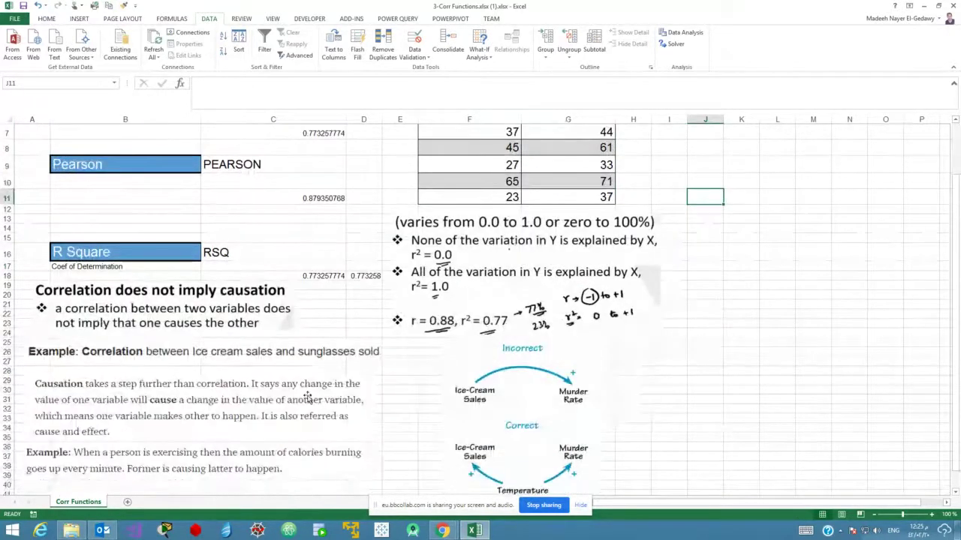
pyautogui.click(223, 321)
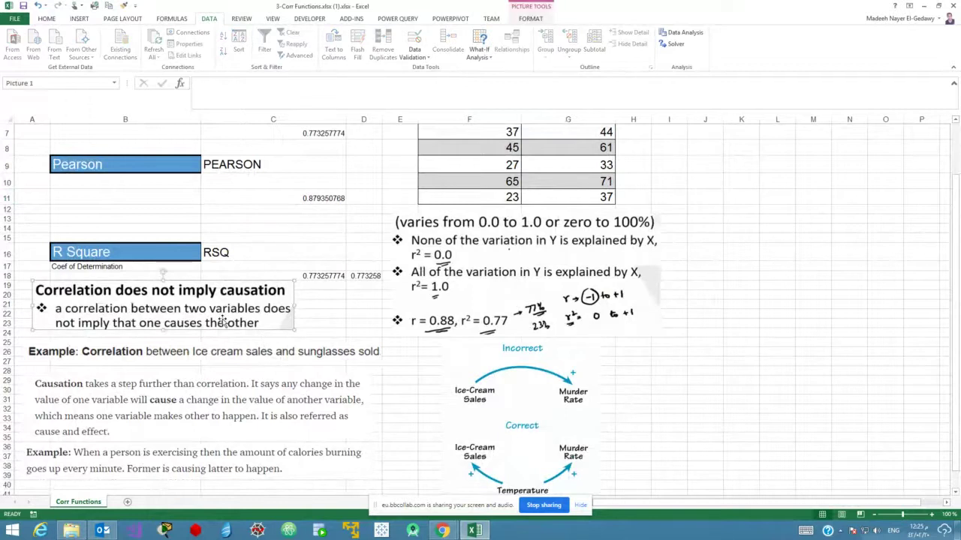
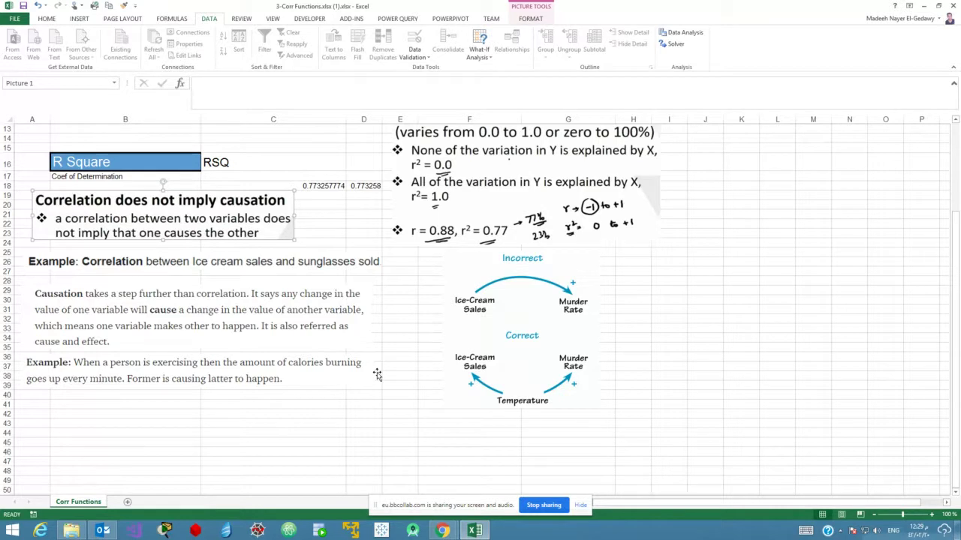
# Scroll up the Corr Functions sheet to the R Square and correlation-versus-causation notes.
pyautogui.scroll(4, 377, 373)
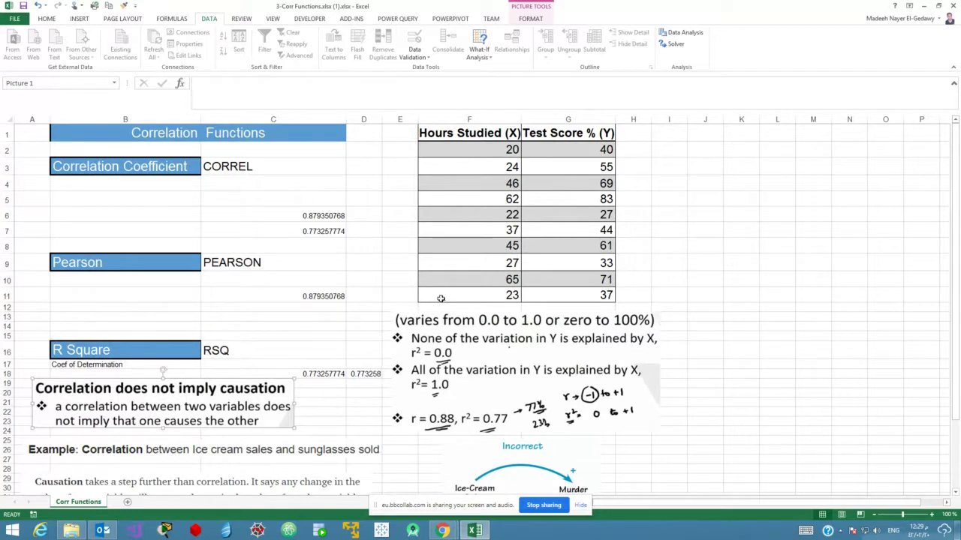
# Select the Hours Studied and Test Score table, then close 3-Corr Functions without saving.
pyautogui.click(509, 134)
pyautogui.moveTo(509, 135); pyautogui.dragTo(562, 300)
pyautogui.click(702, 247)
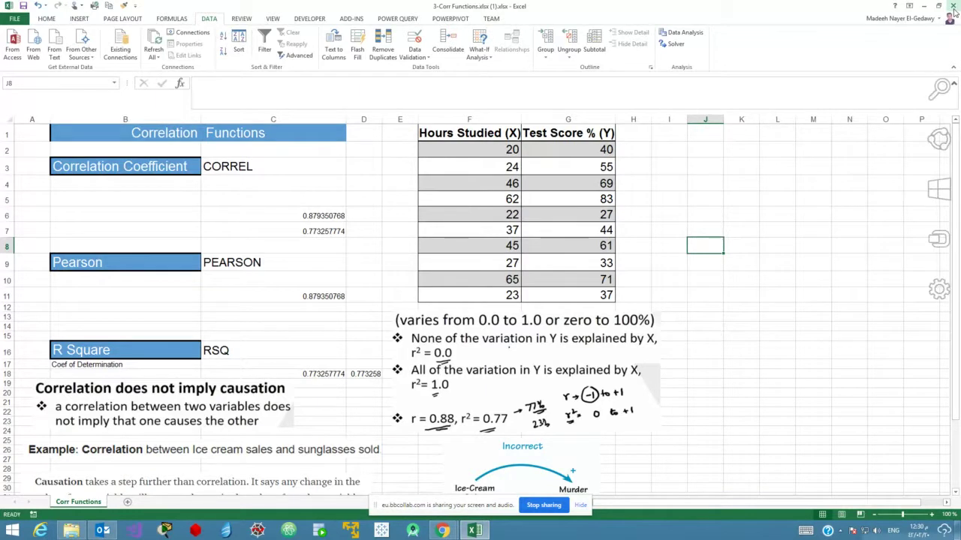
pyautogui.click(492, 284)
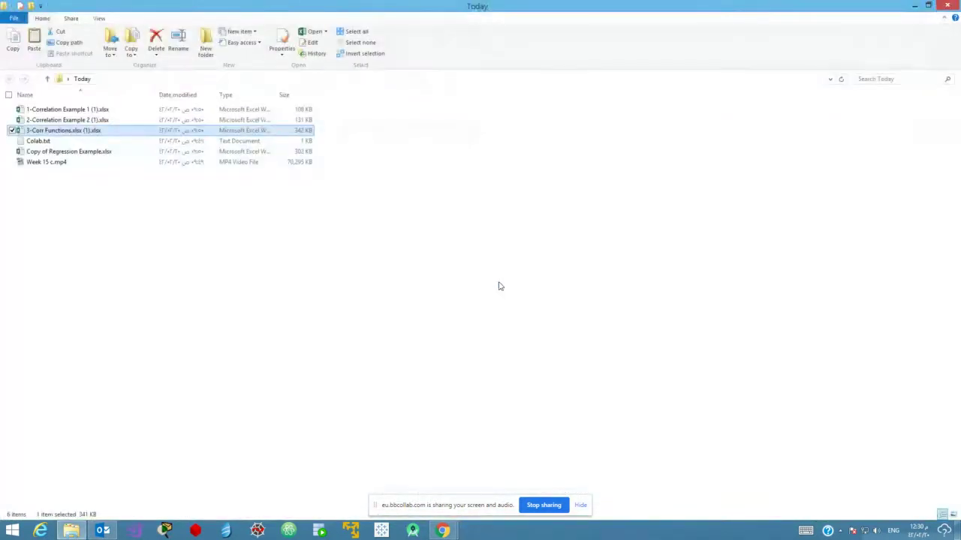
# Open Copy of Regression Example.xlsx from the Today folder.
pyautogui.doubleClick(56, 152)
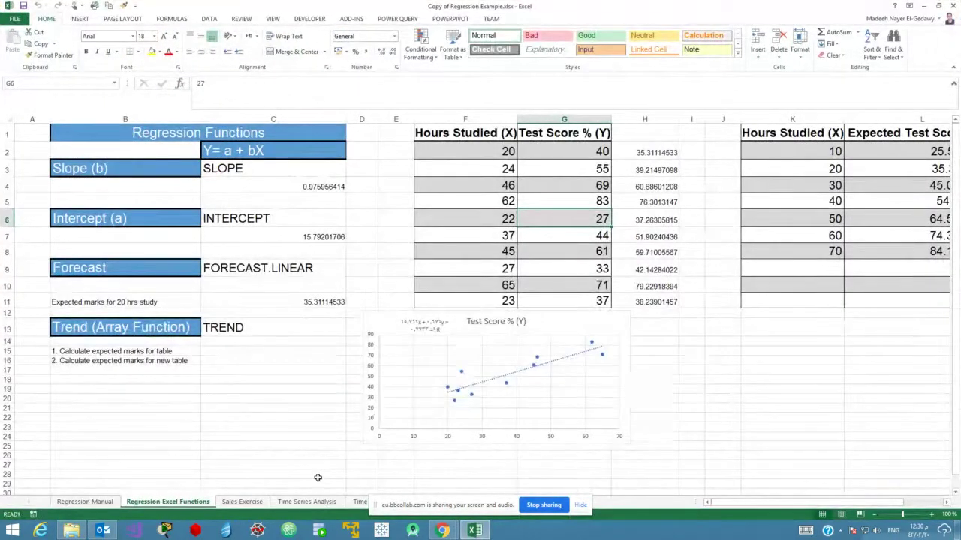
# On Regression Excel Functions, drag the Test Score chart left and select the F1:G11 data.
pyautogui.click(78, 506)
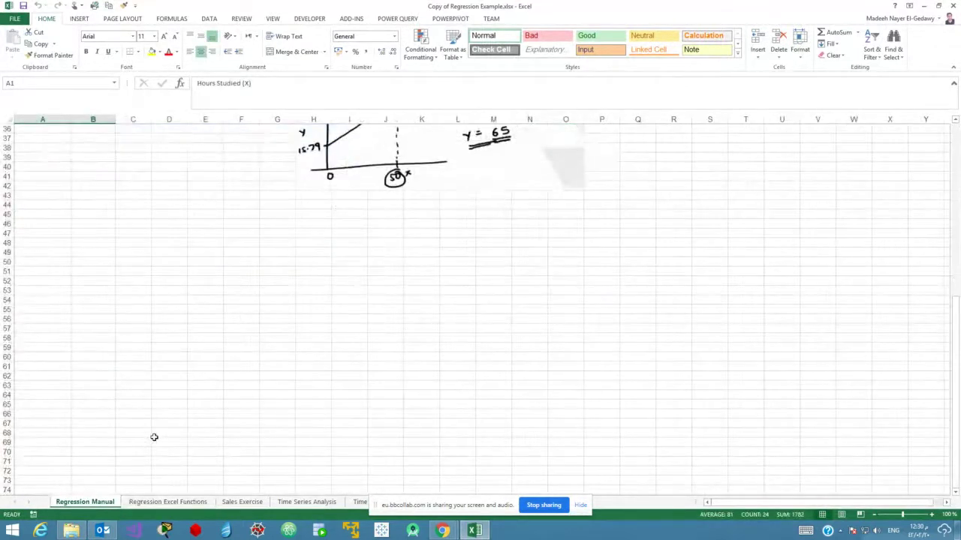
pyautogui.scroll(7, 154, 437)
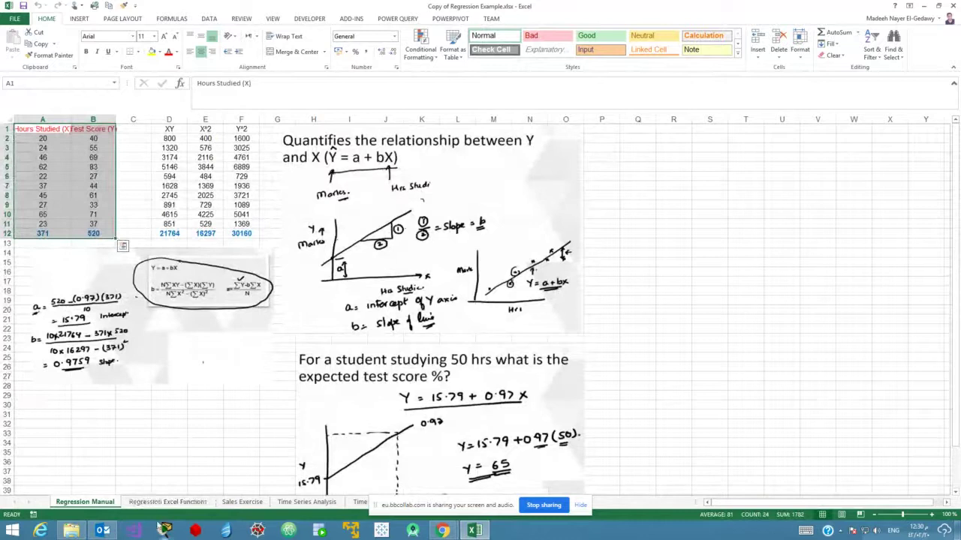
pyautogui.click(162, 505)
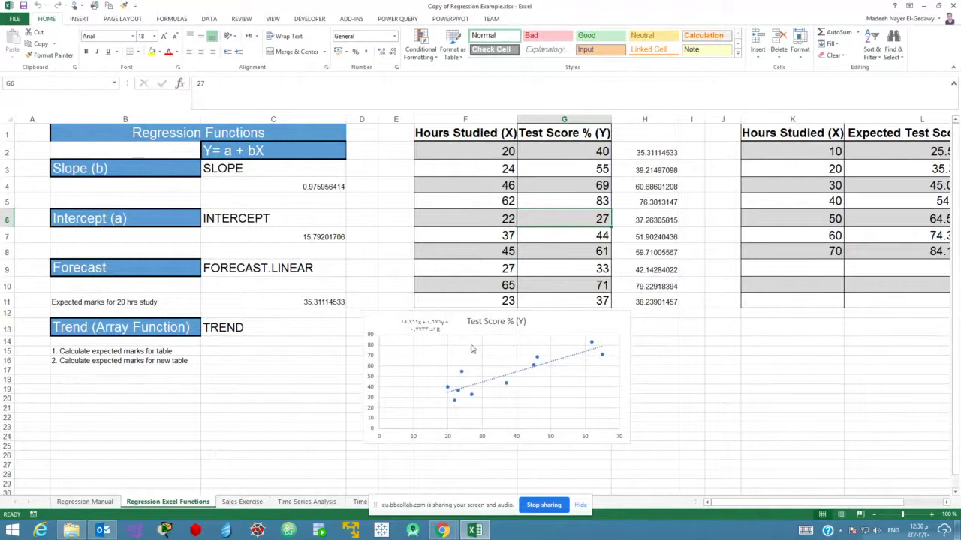
pyautogui.moveTo(430, 321); pyautogui.dragTo(338, 334)
pyautogui.click(630, 379)
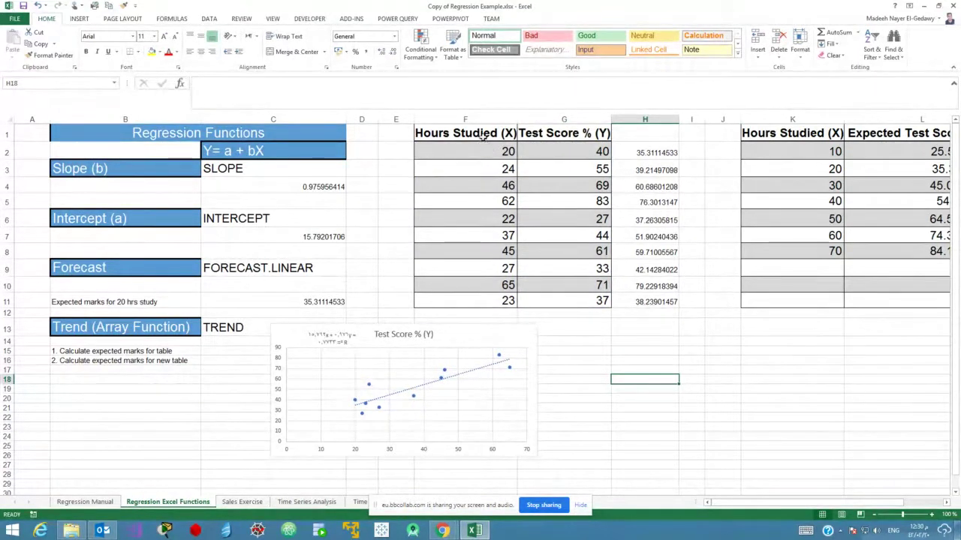
pyautogui.moveTo(483, 137); pyautogui.dragTo(569, 301)
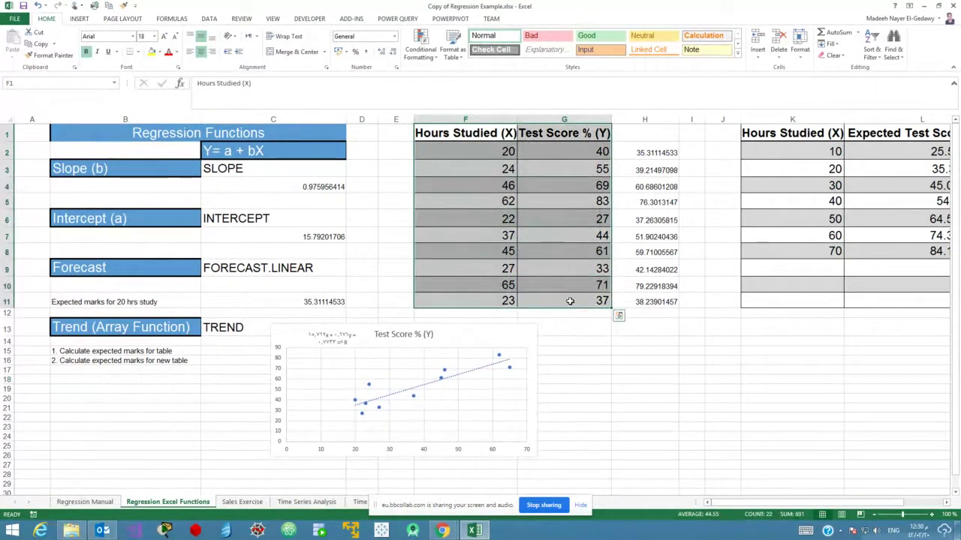
pyautogui.click(79, 19)
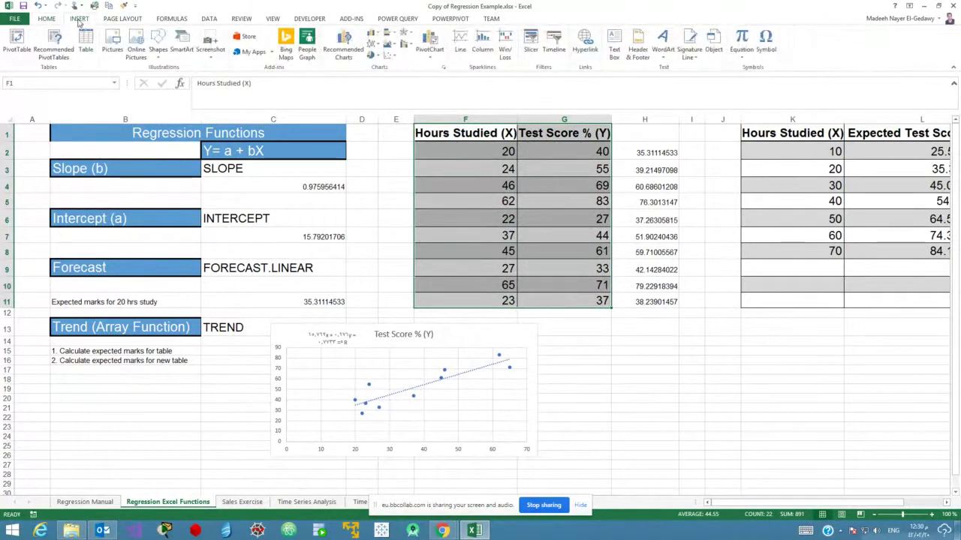
# Insert a plain Scatter chart of the selected data and drag it beside the original chart.
pyautogui.click(390, 57)
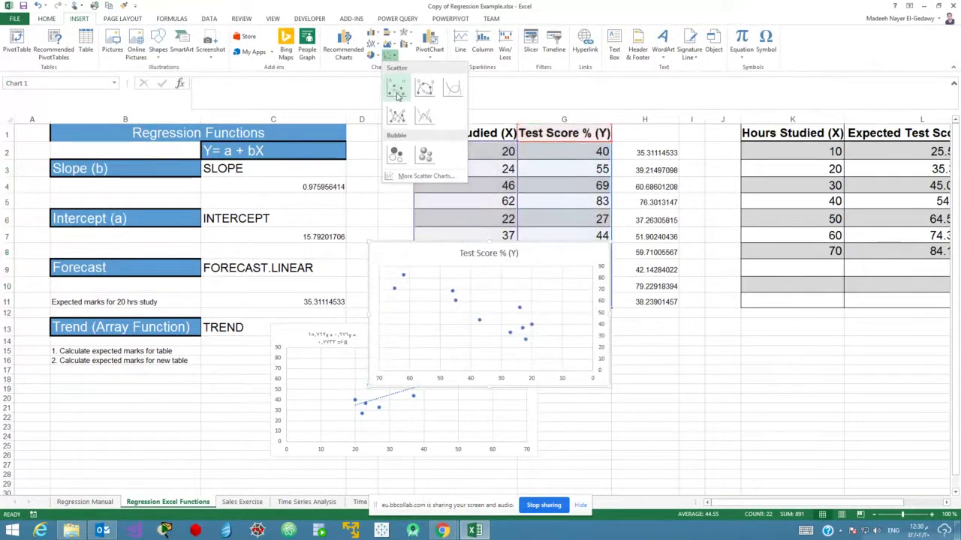
pyautogui.click(397, 90)
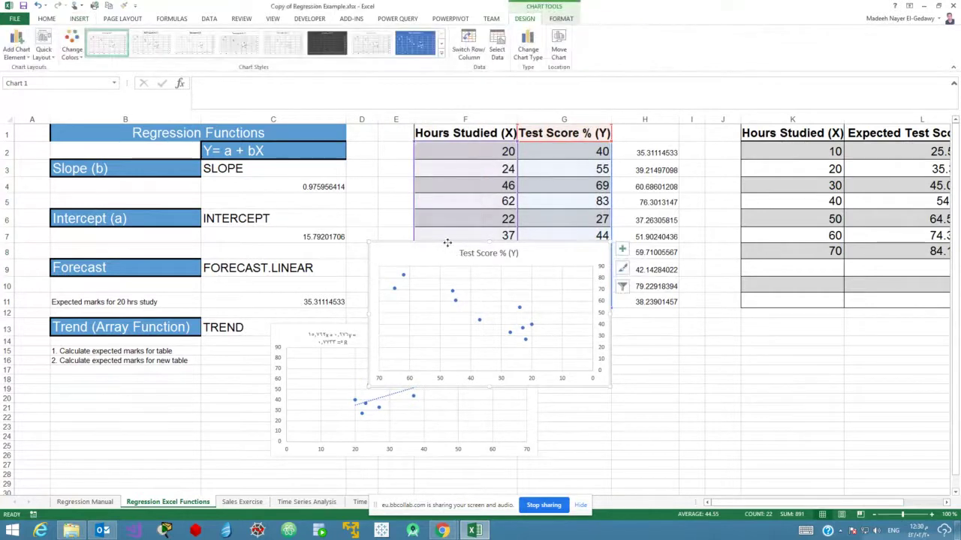
pyautogui.moveTo(445, 242); pyautogui.dragTo(653, 328)
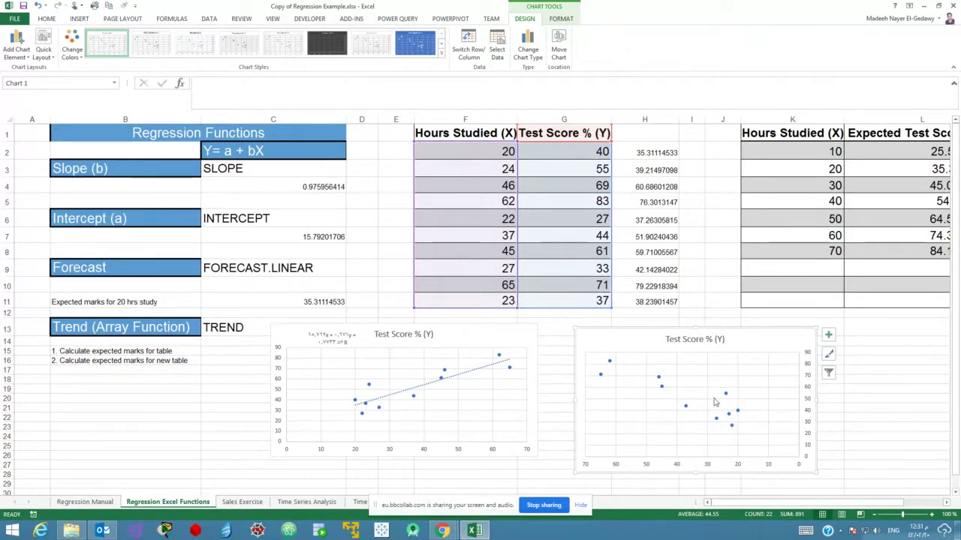
# Tick Trendline in Chart Elements to draw a trendline through the second scatter chart.
pyautogui.click(830, 338)
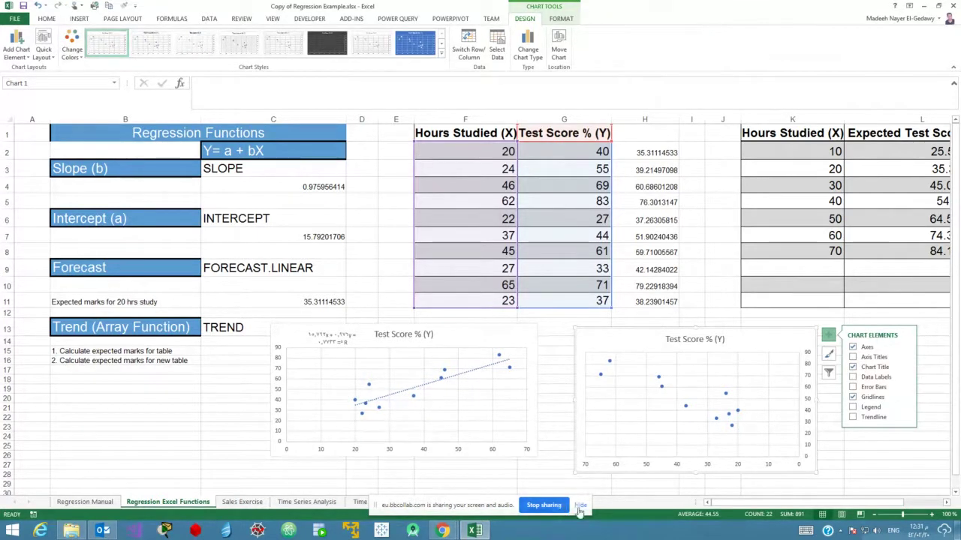
pyautogui.click(544, 506)
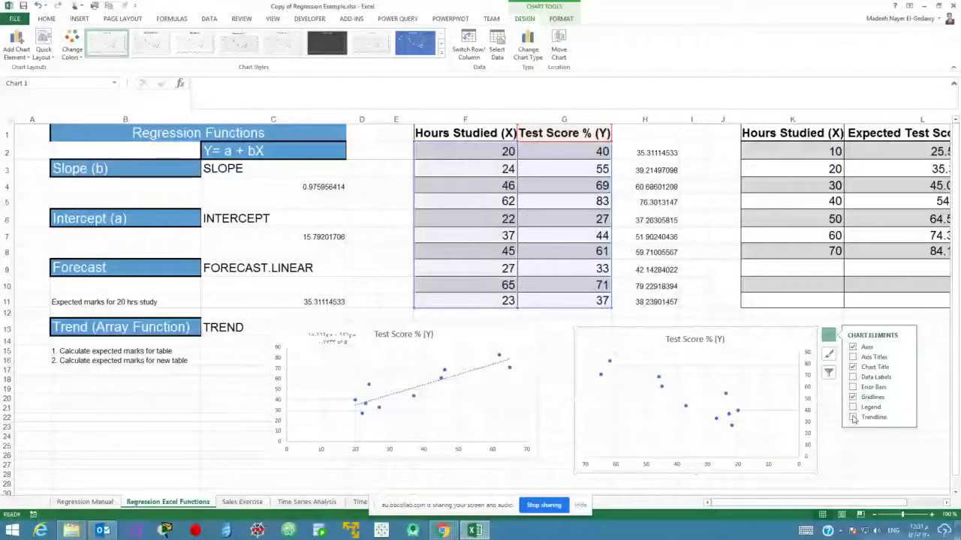
pyautogui.click(853, 418)
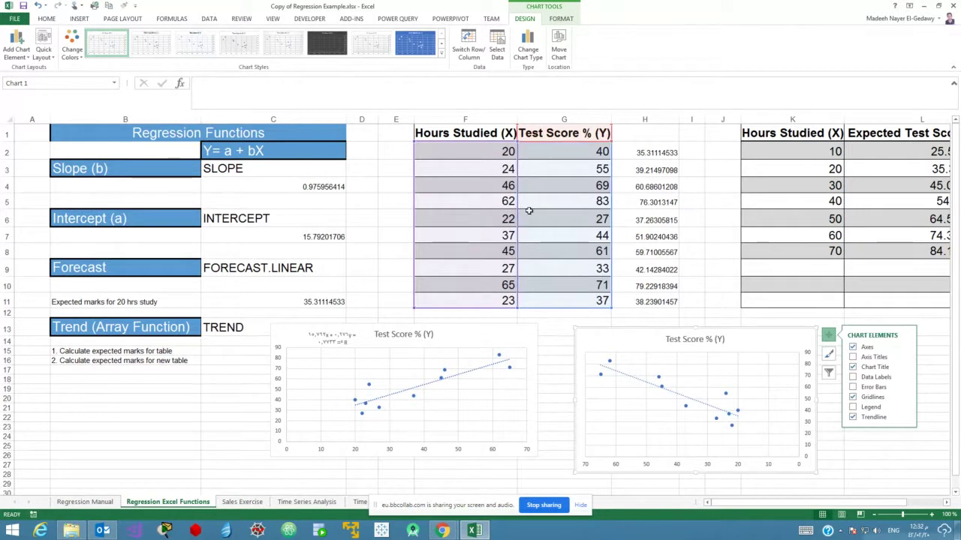
# Turn on Display Equation and Display R-squared value in the new chart's Format Trendline options.
pyautogui.moveTo(548, 151); pyautogui.dragTo(481, 152)
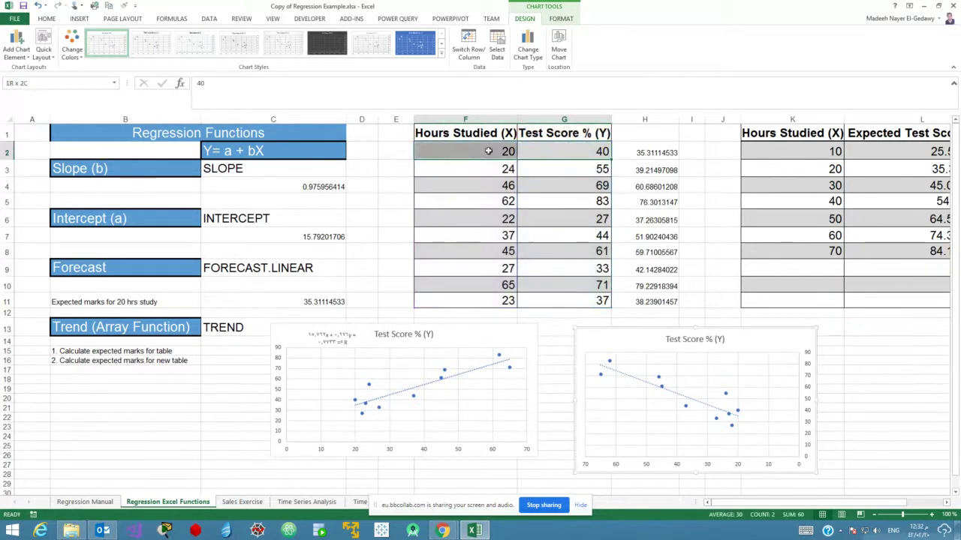
pyautogui.moveTo(536, 168); pyautogui.dragTo(499, 188)
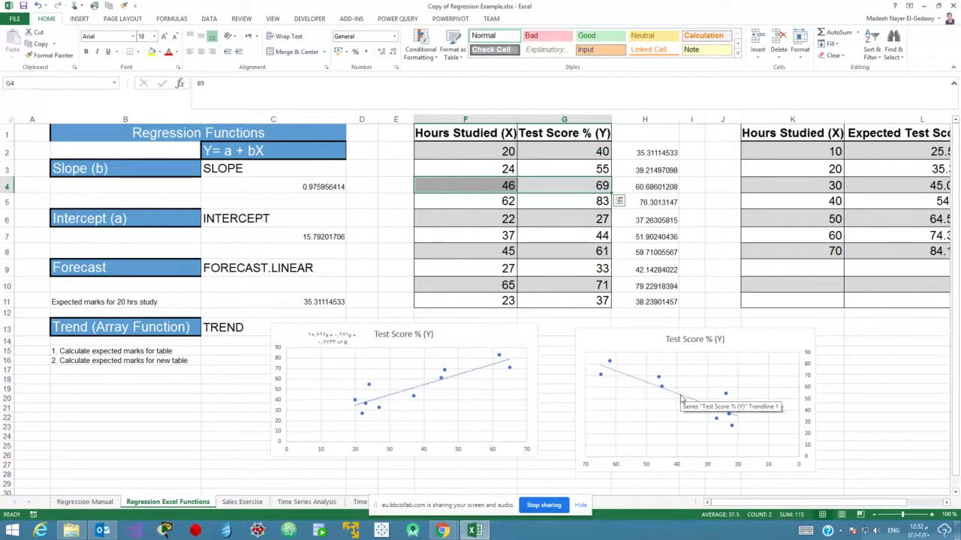
pyautogui.click(681, 398)
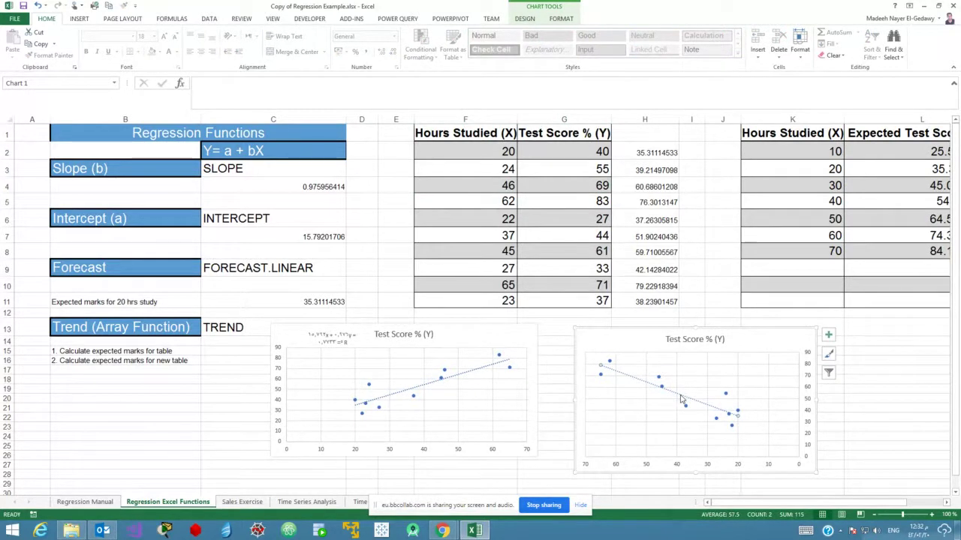
pyautogui.click(828, 337)
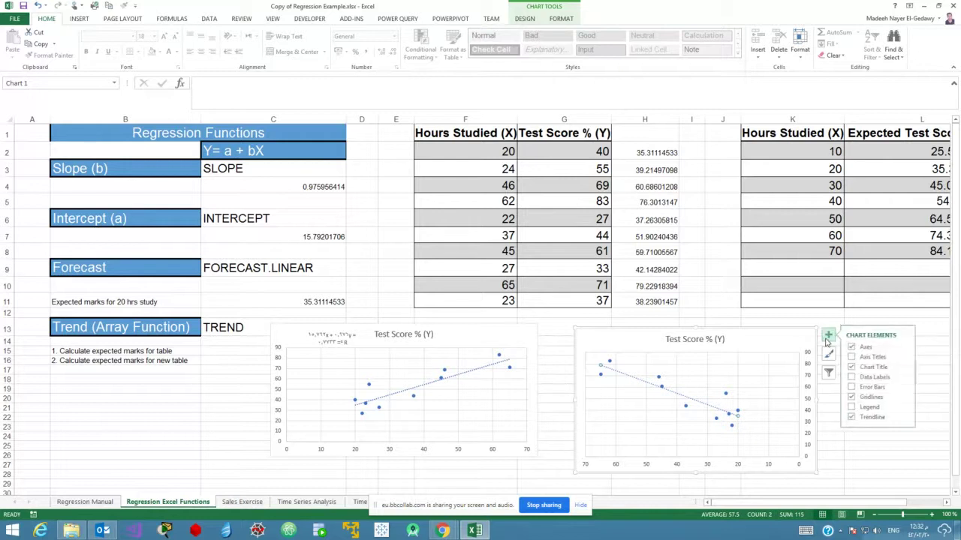
pyautogui.click(905, 418)
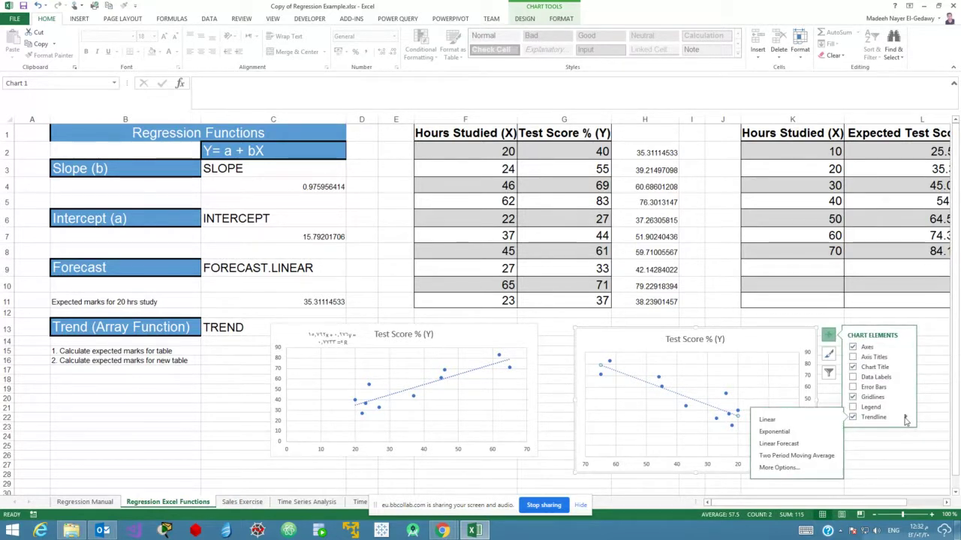
pyautogui.click(779, 468)
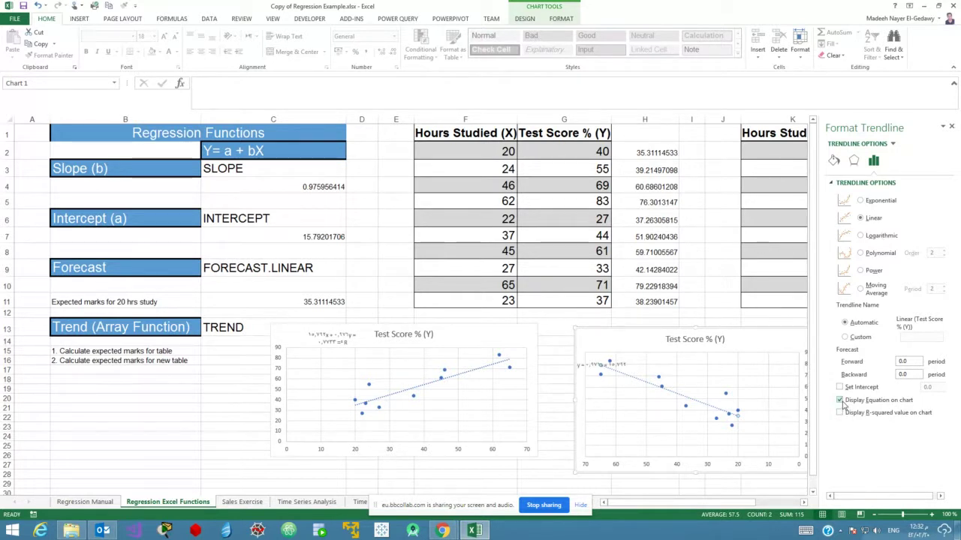
pyautogui.click(840, 412)
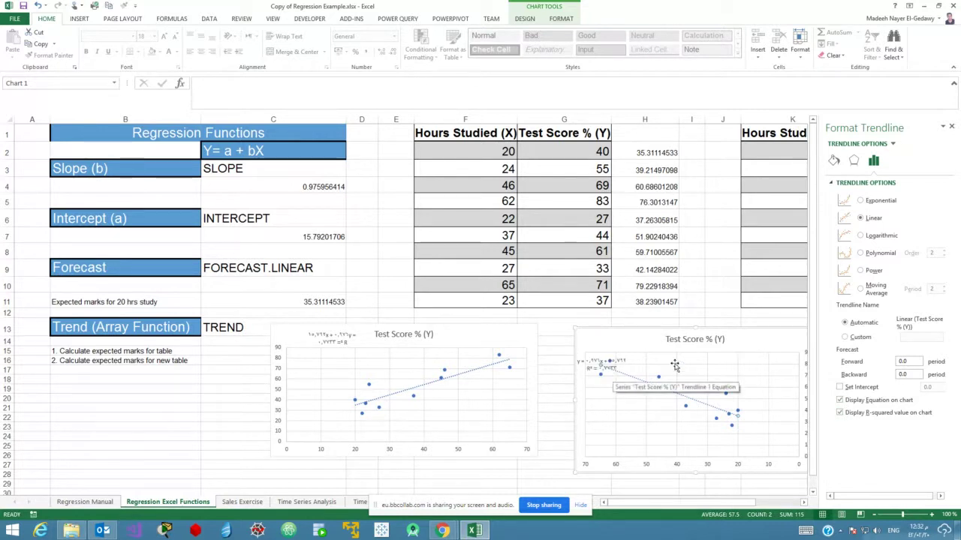
pyautogui.click(951, 128)
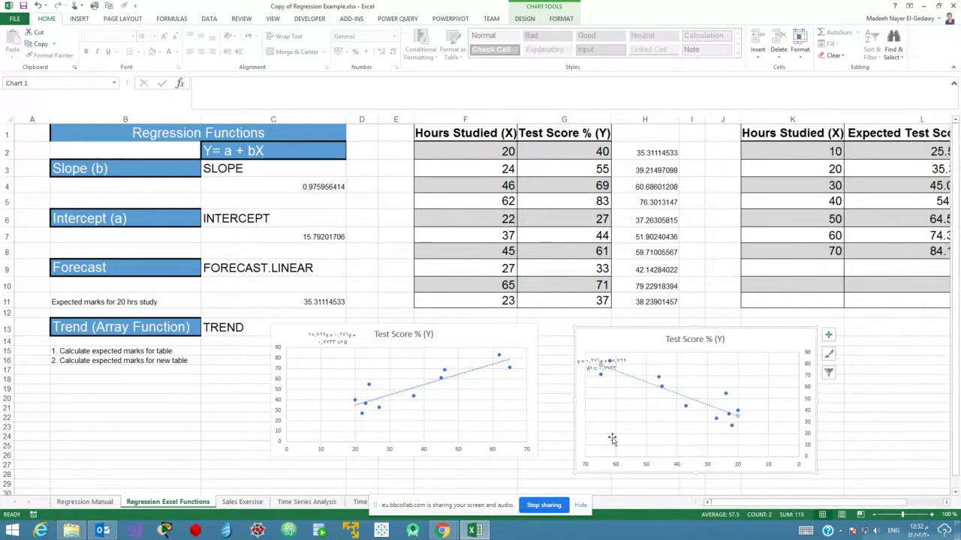
# Delete the new scatter chart, then shift the original Test Score chart right and enlarge it.
pyautogui.click(602, 339)
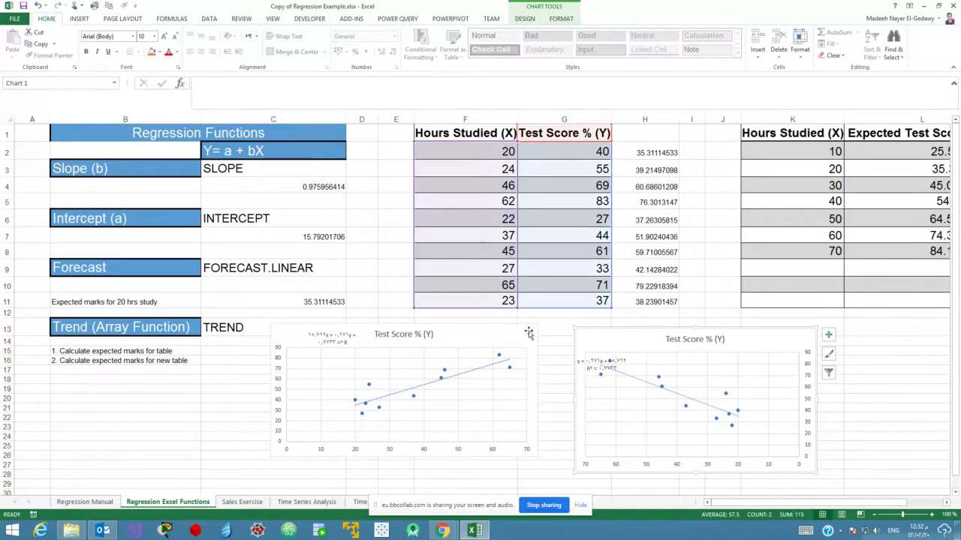
pyautogui.press('Delete')
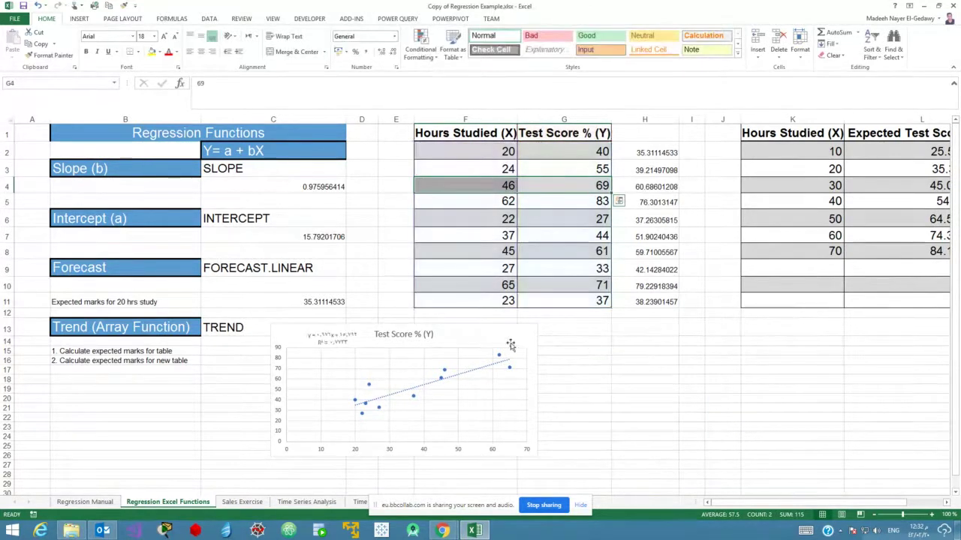
pyautogui.click(484, 329)
pyautogui.moveTo(484, 329); pyautogui.dragTo(529, 330)
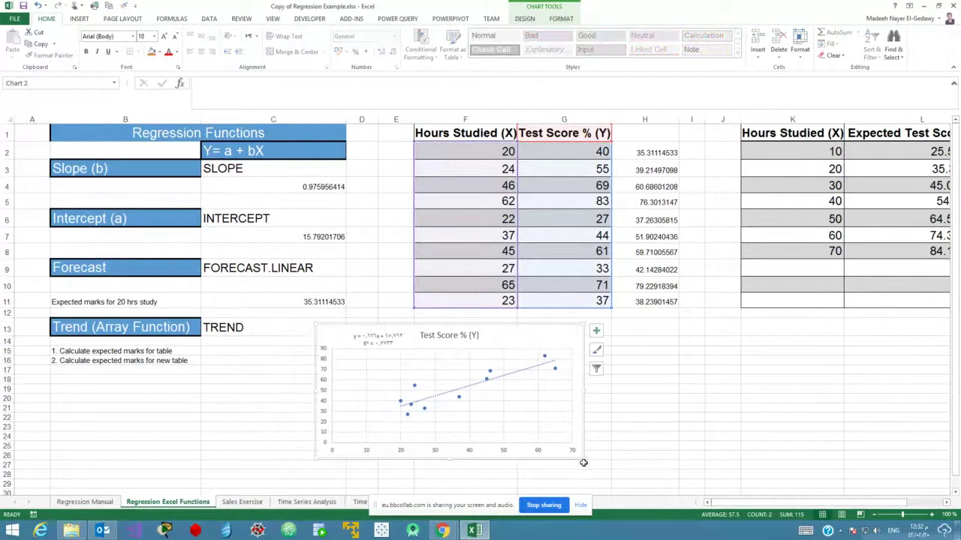
pyautogui.moveTo(584, 459); pyautogui.dragTo(676, 480)
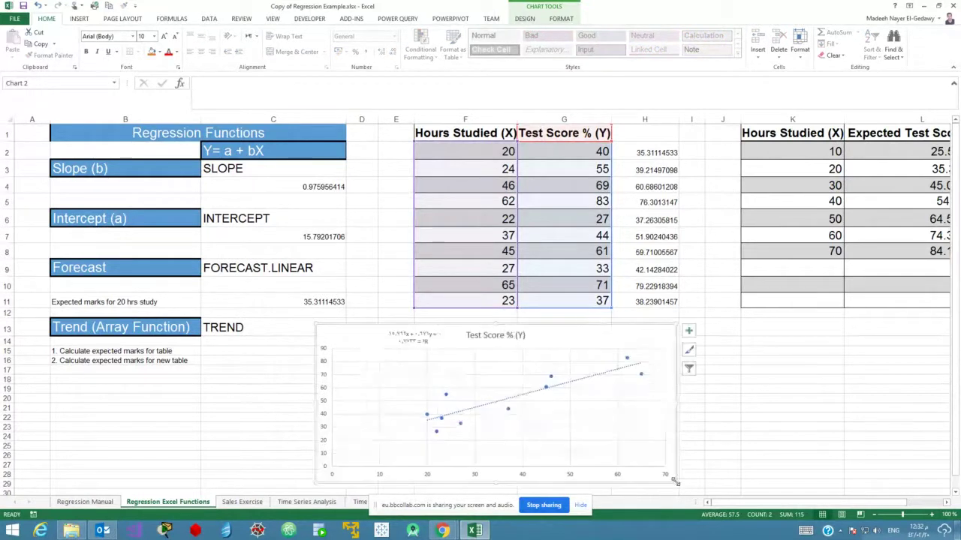
pyautogui.click(775, 418)
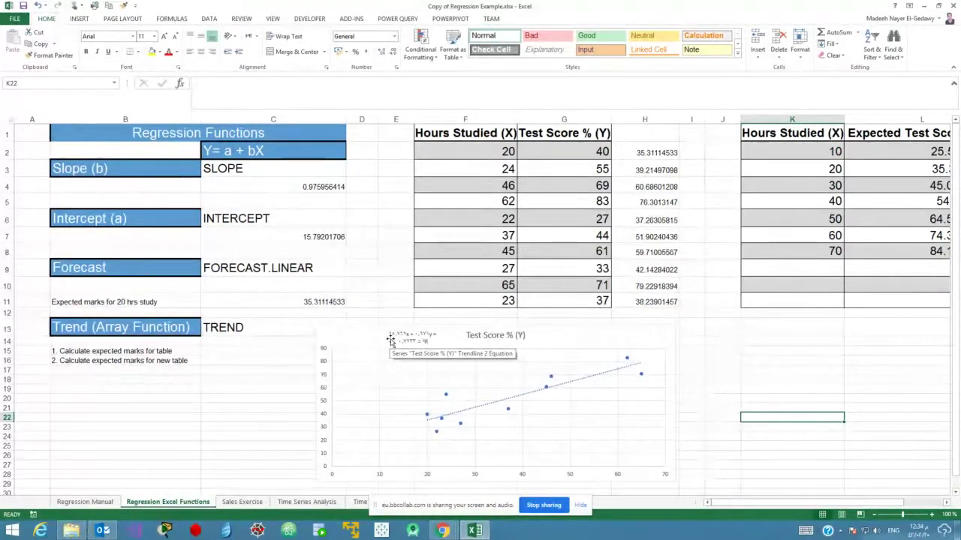
# Point out the Y = a + bX equation, then go to the Regression Manual sheet.
pyautogui.click(217, 150)
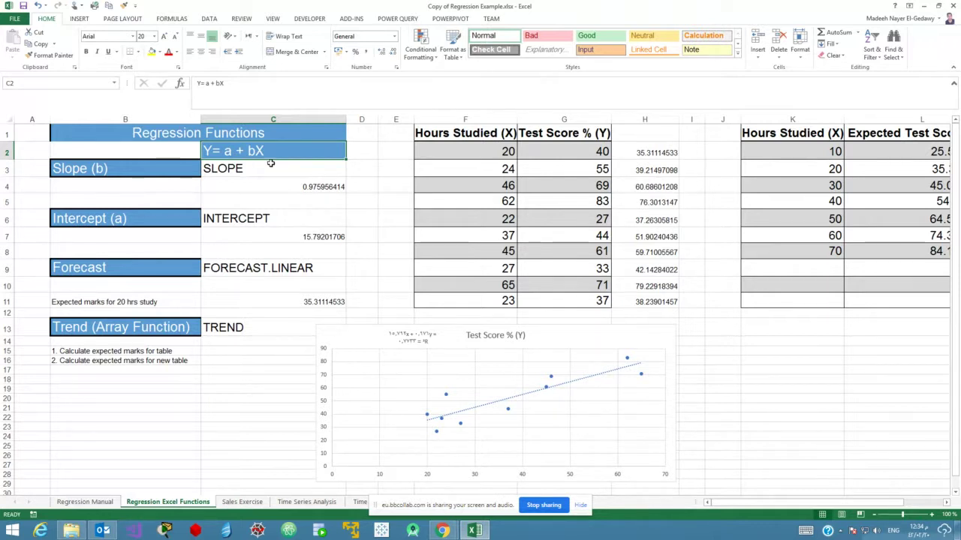
pyautogui.click(84, 501)
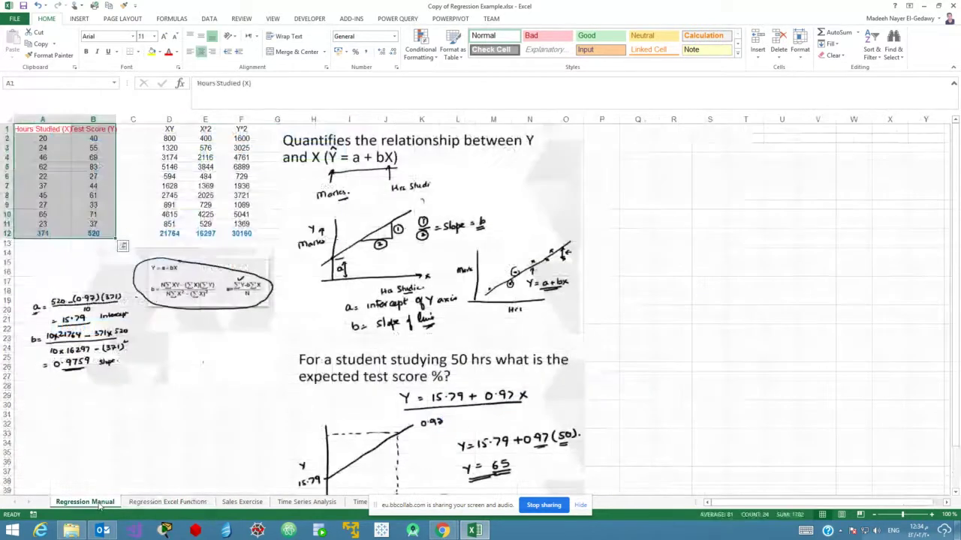
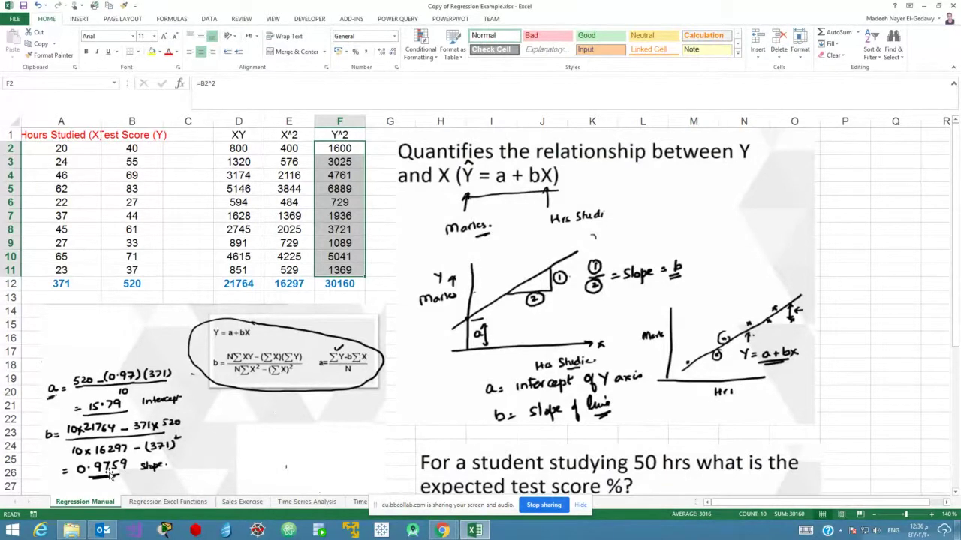
# Scroll through the Regression Manual sheet, then switch to the Regression Excel Functions sheet.
pyautogui.scroll(-5, 873, 259)
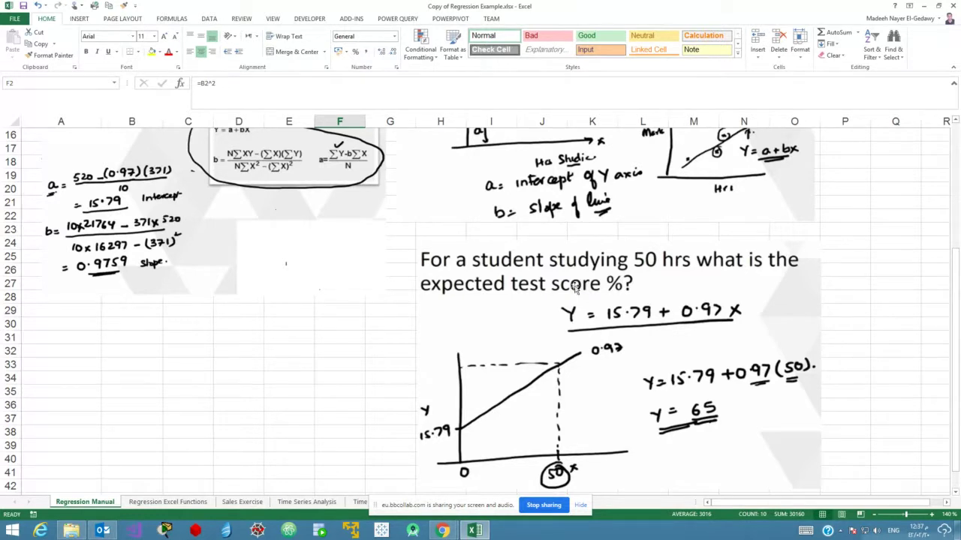
pyautogui.scroll(5, 469, 321)
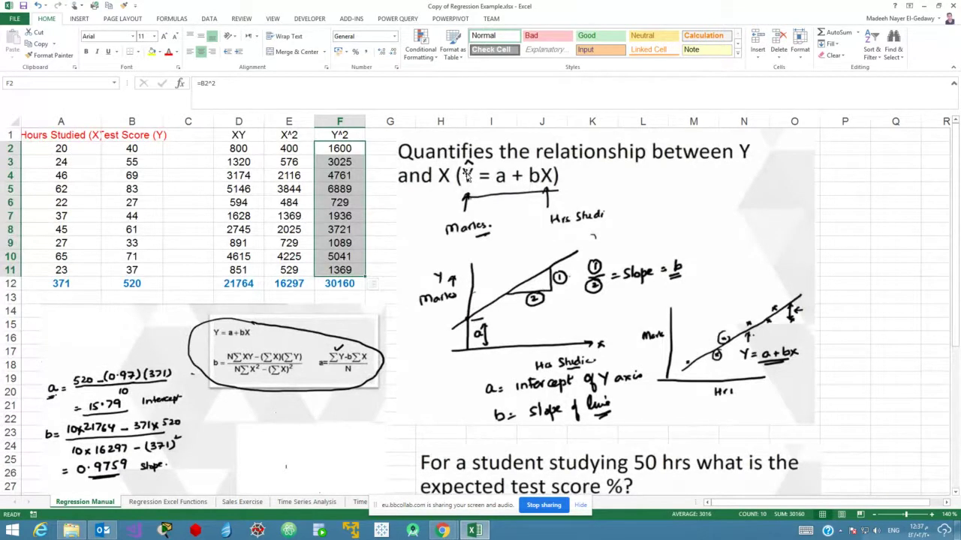
pyautogui.scroll(-11, 479, 311)
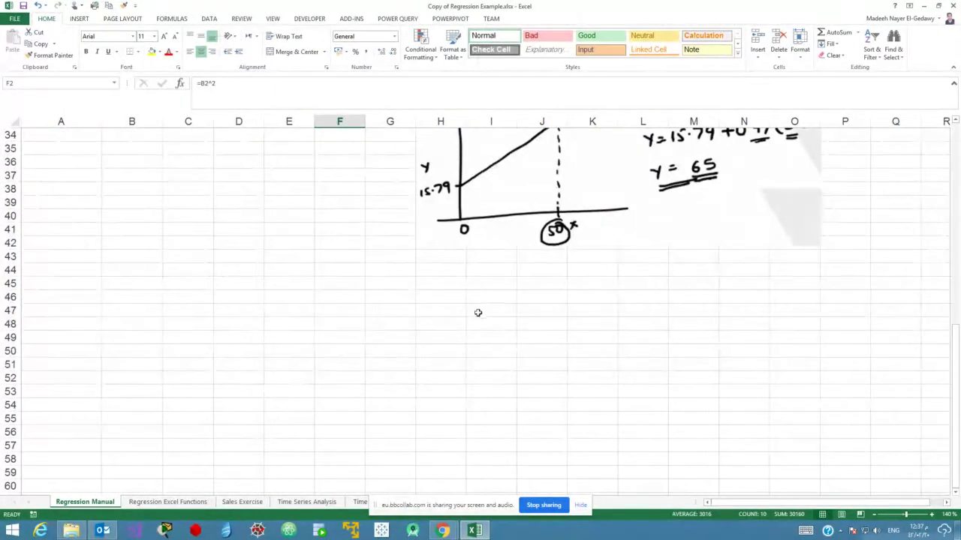
pyautogui.scroll(7, 123, 348)
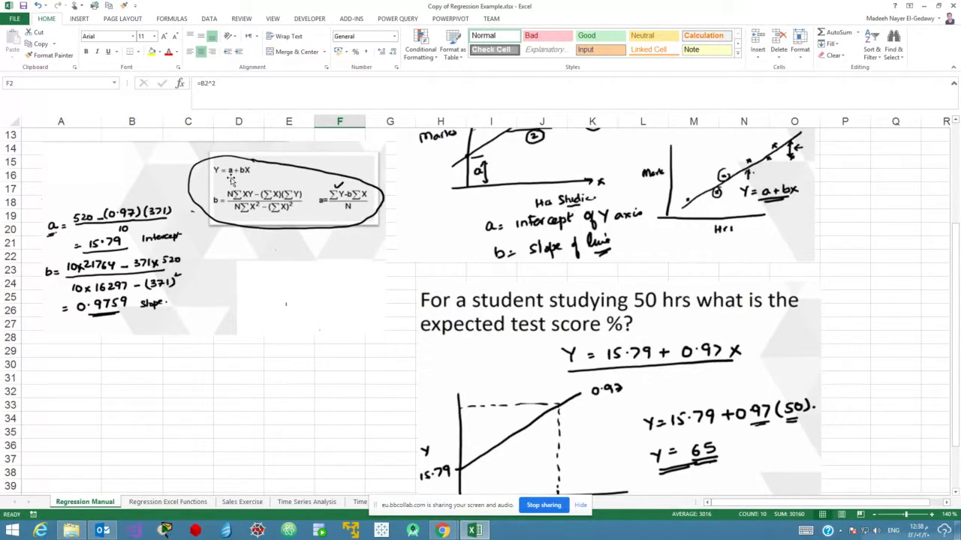
pyautogui.click(167, 502)
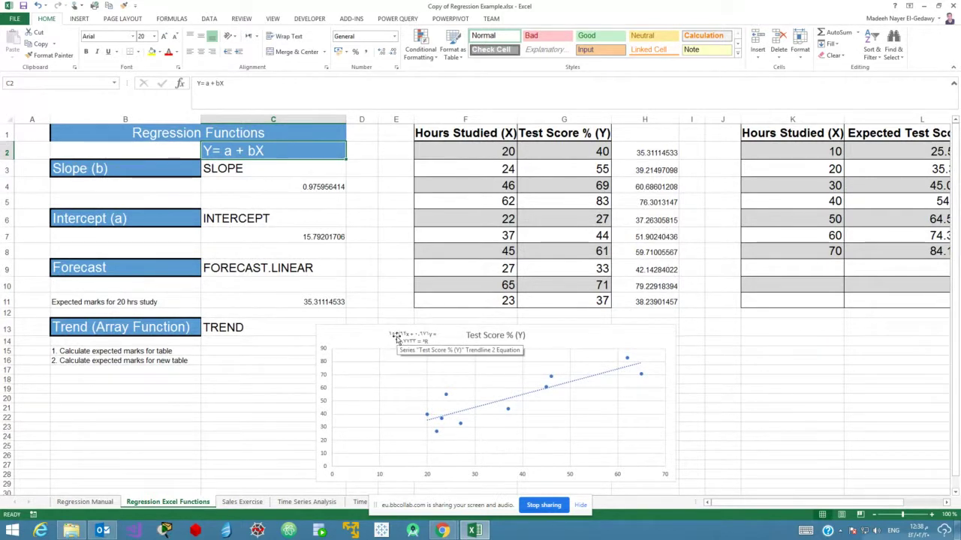
# Enter =SLOPE(G2:G11;F2:F11) in C4, returning a slope of 0.975956414.
pyautogui.click(85, 503)
pyautogui.click(135, 506)
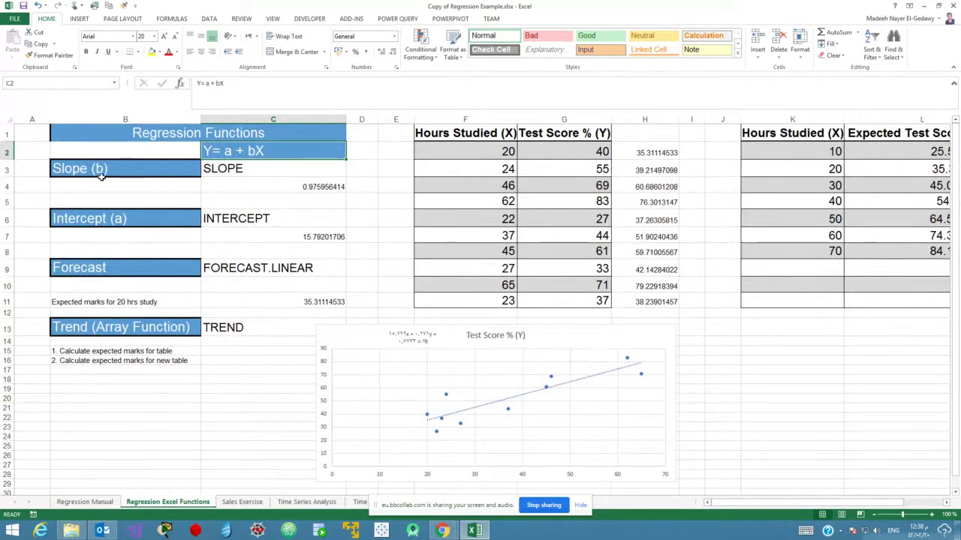
pyautogui.click(256, 170)
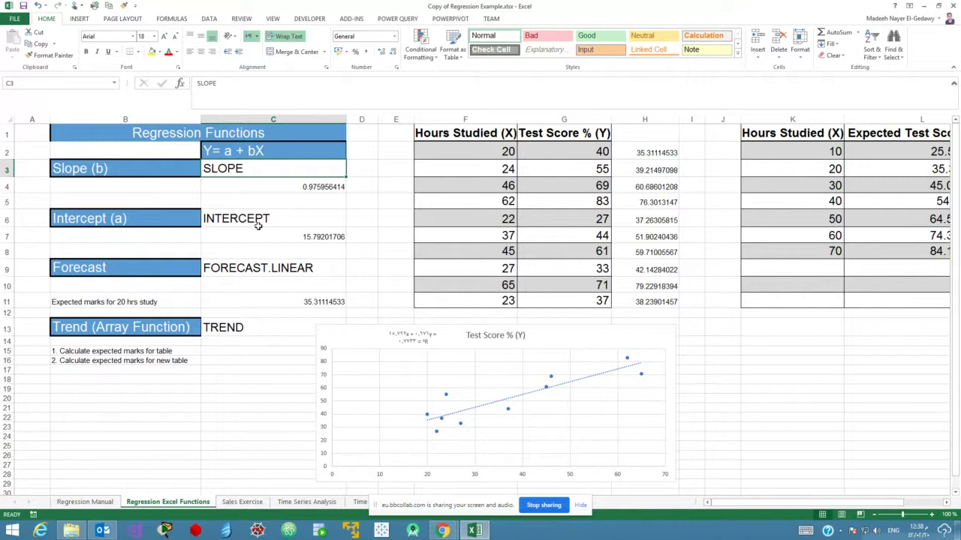
pyautogui.click(291, 188)
pyautogui.write('=')
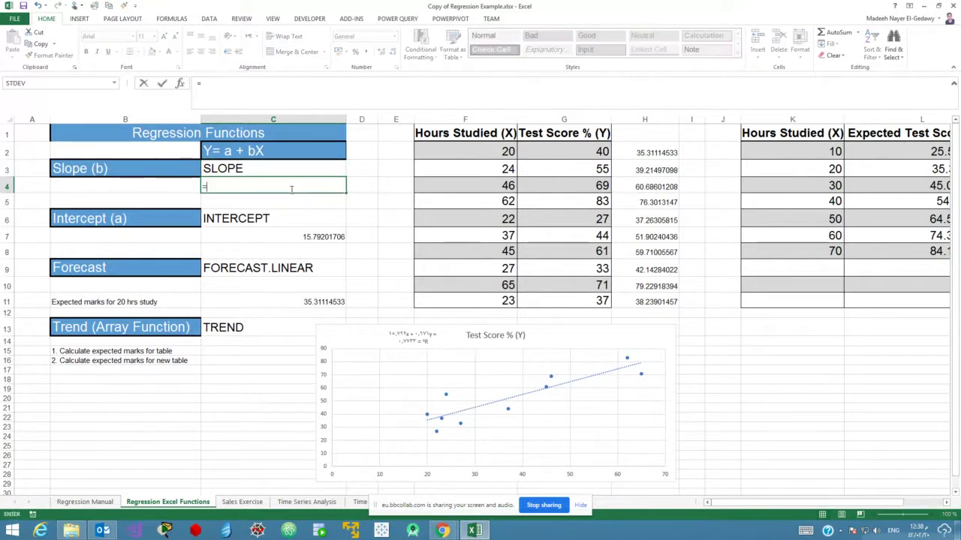
pyautogui.write('slope')
pyautogui.press('Tab')
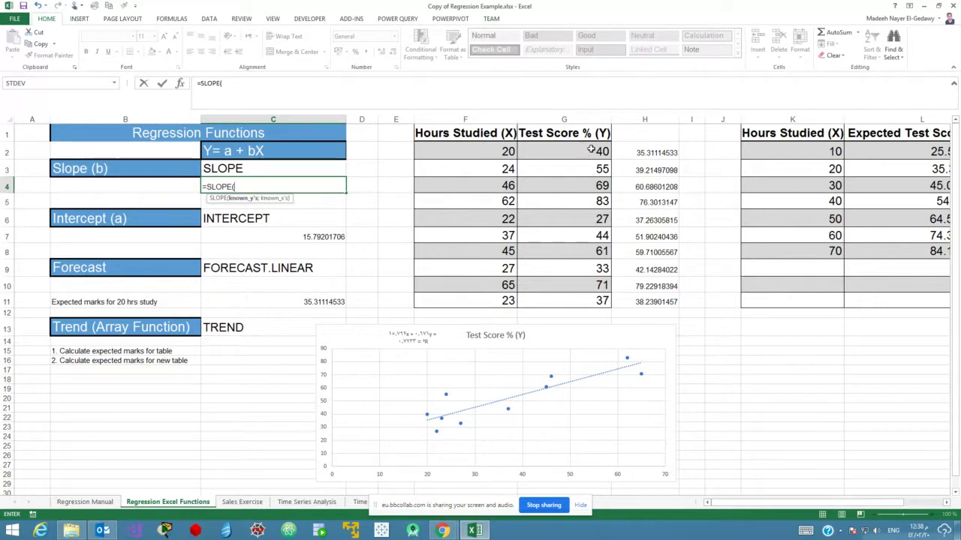
pyautogui.moveTo(588, 152); pyautogui.dragTo(579, 297)
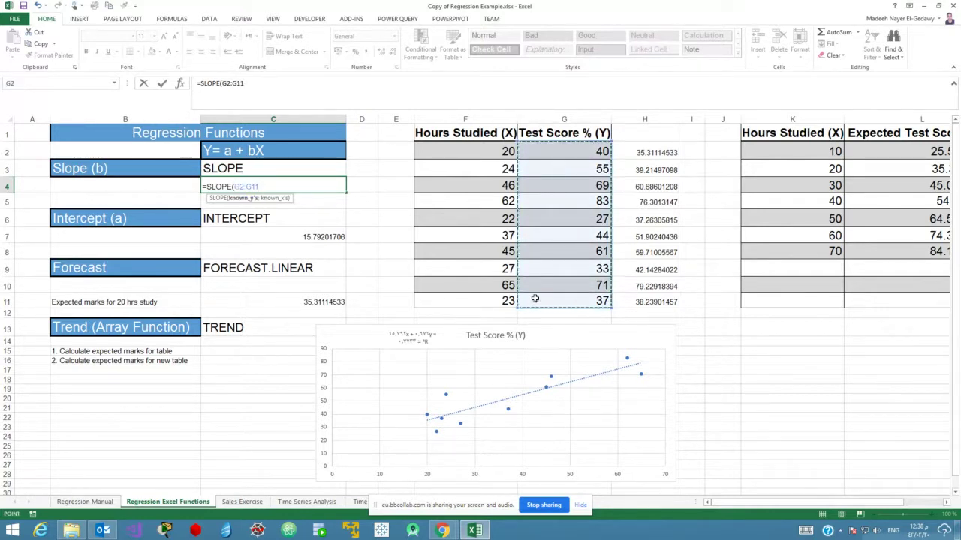
pyautogui.write(';')
pyautogui.moveTo(507, 152); pyautogui.dragTo(488, 293)
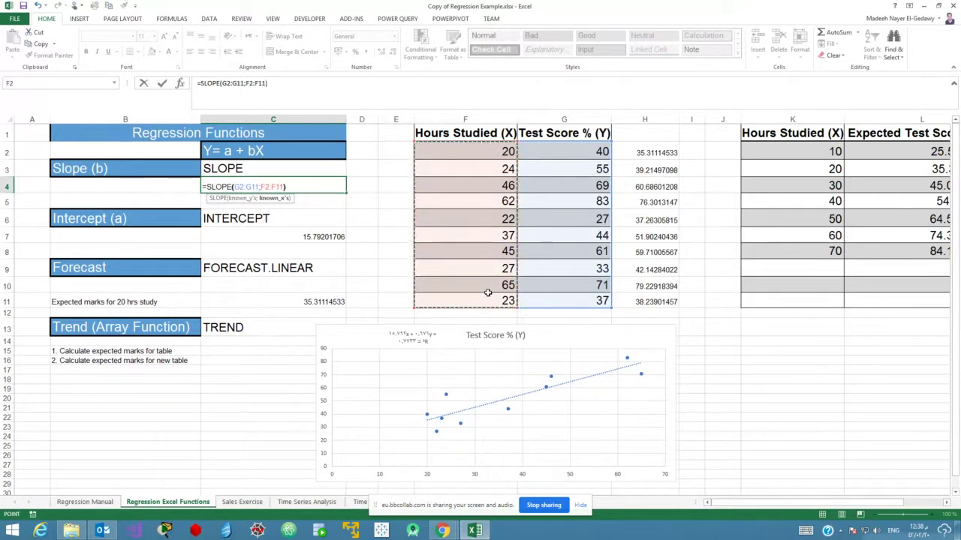
pyautogui.press('Return')
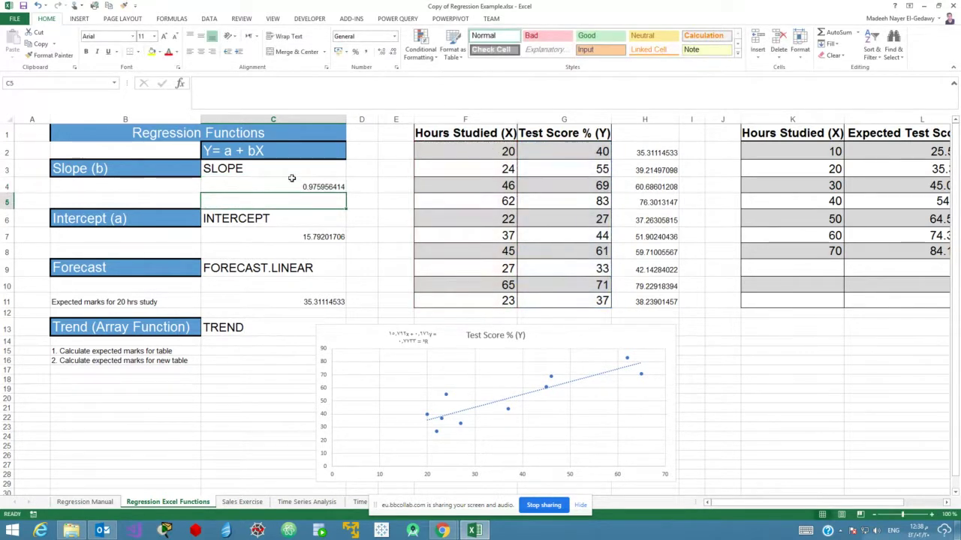
# Enter =INTERCEPT(G2:G11;F2:F11) in C7, returning an intercept of 15.79201706.
pyautogui.click(300, 237)
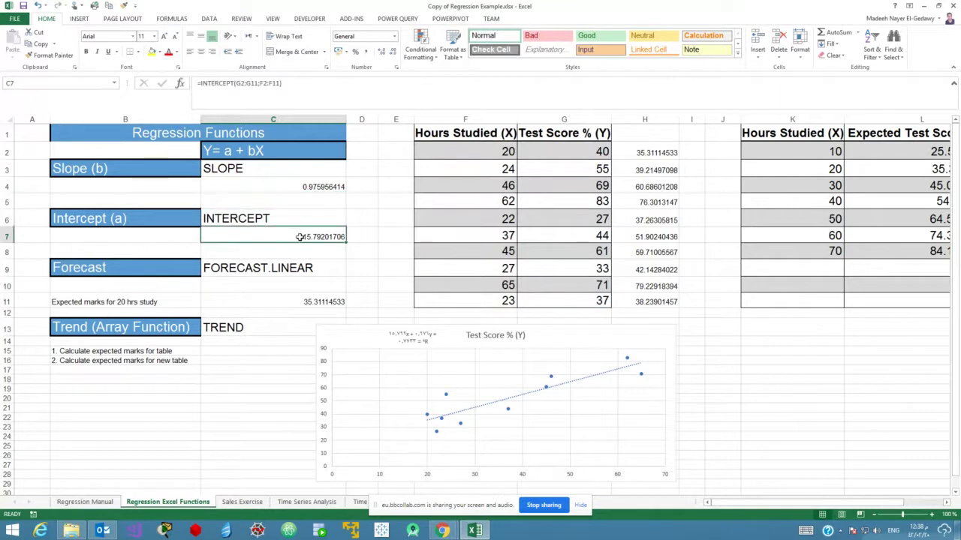
pyautogui.write('=')
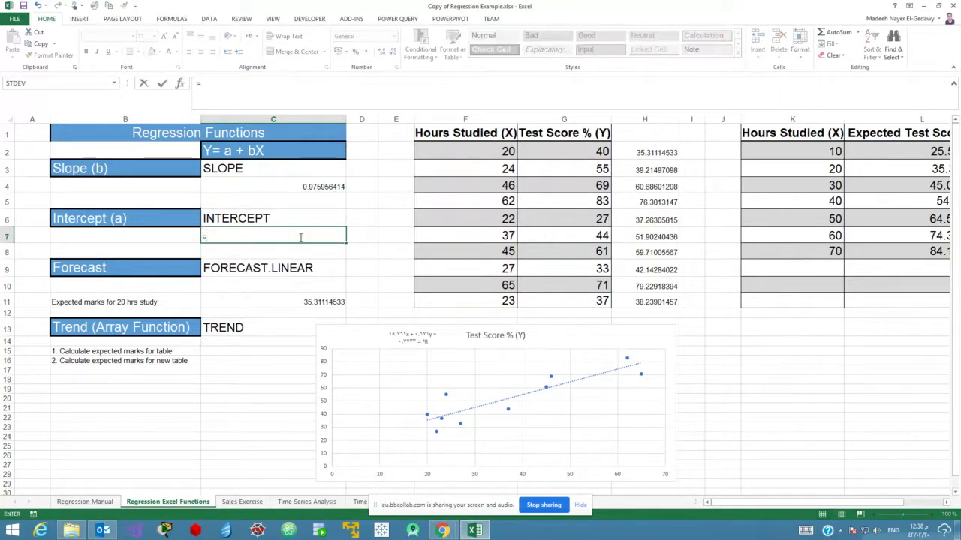
pyautogui.write('int')
pyautogui.press('Down')
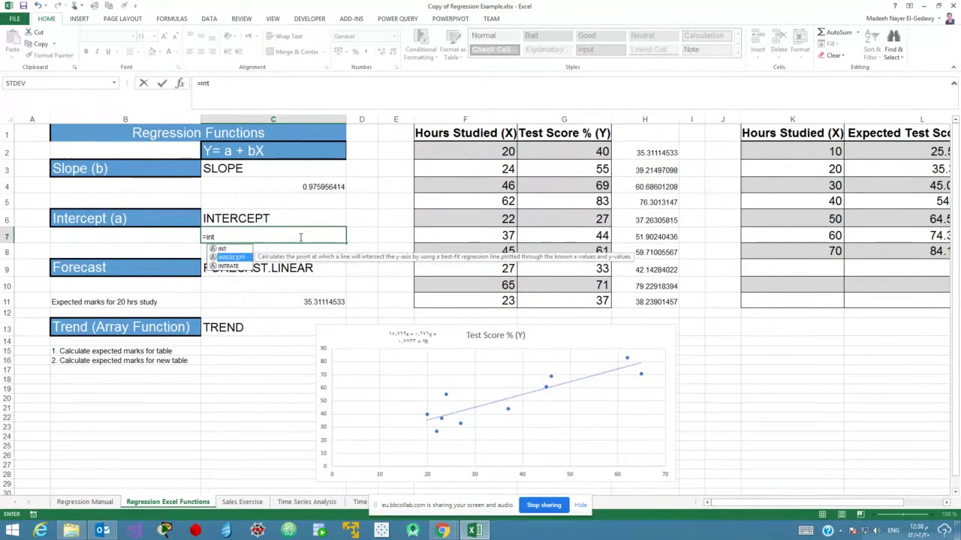
pyautogui.press('Tab')
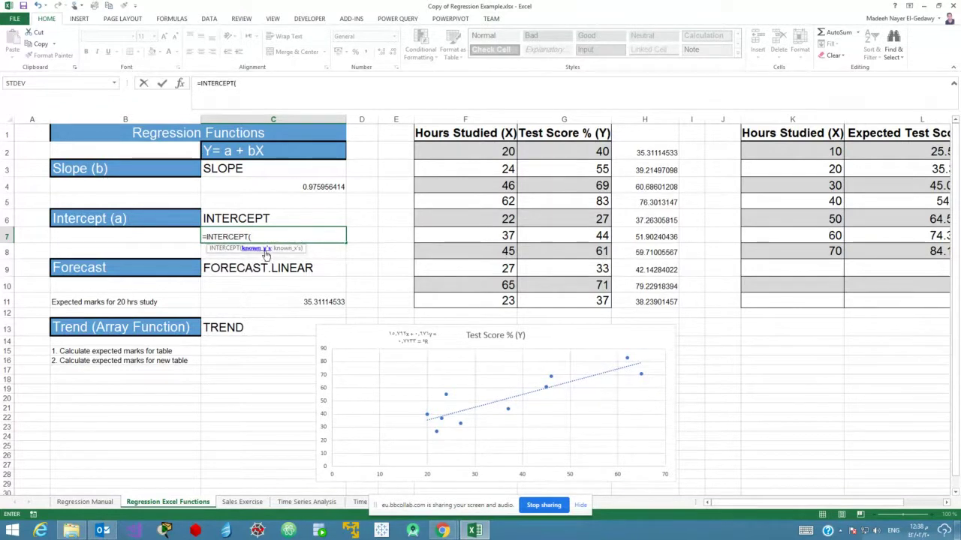
pyautogui.moveTo(566, 151); pyautogui.dragTo(570, 304)
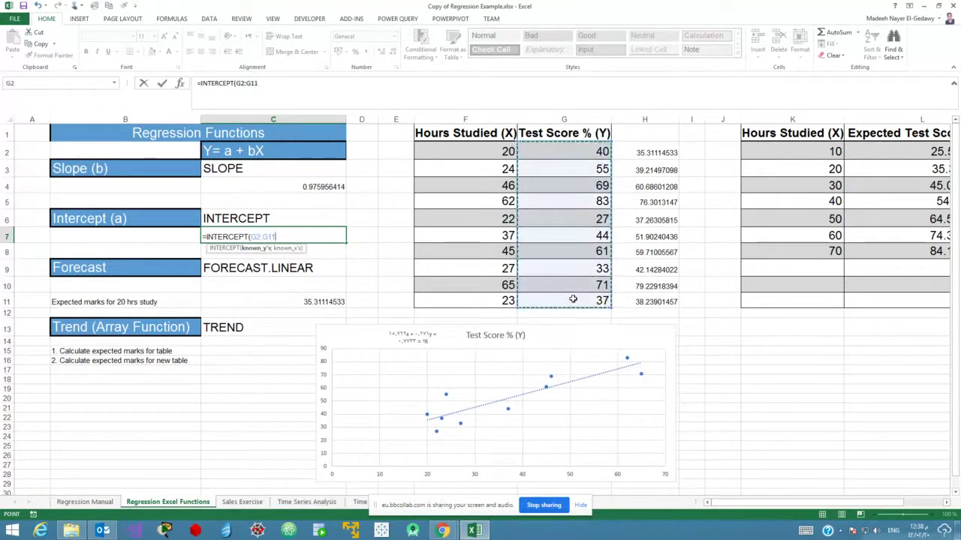
pyautogui.write(';')
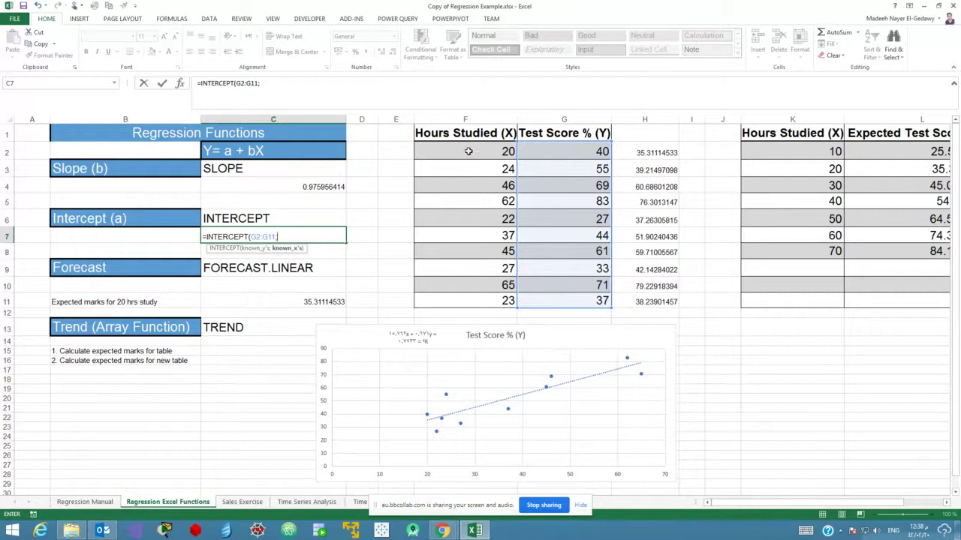
pyautogui.moveTo(468, 152); pyautogui.dragTo(479, 298)
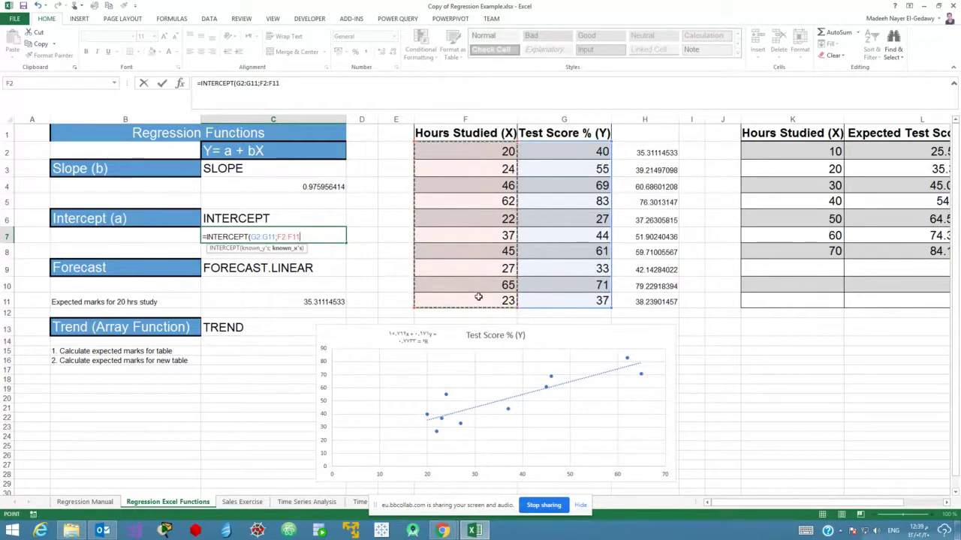
pyautogui.press('Return')
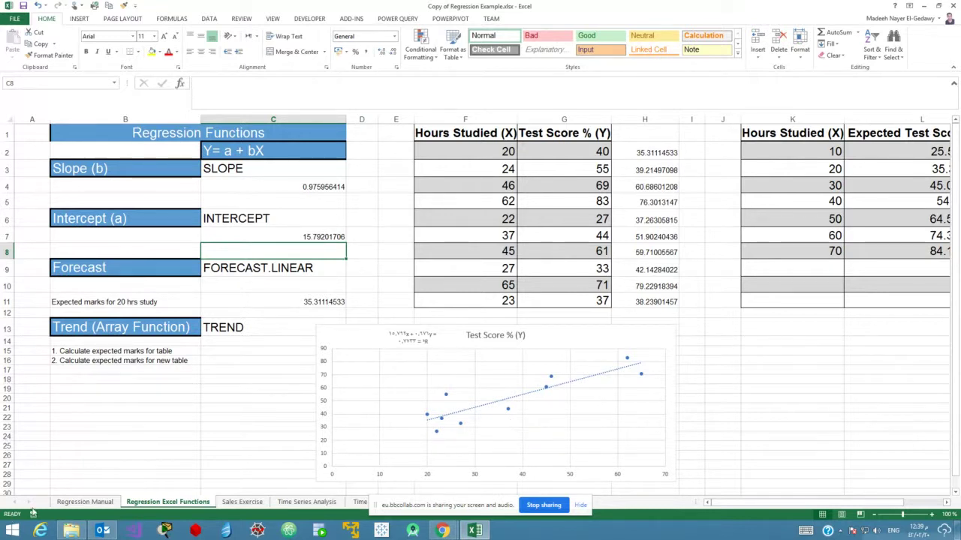
pyautogui.click(81, 502)
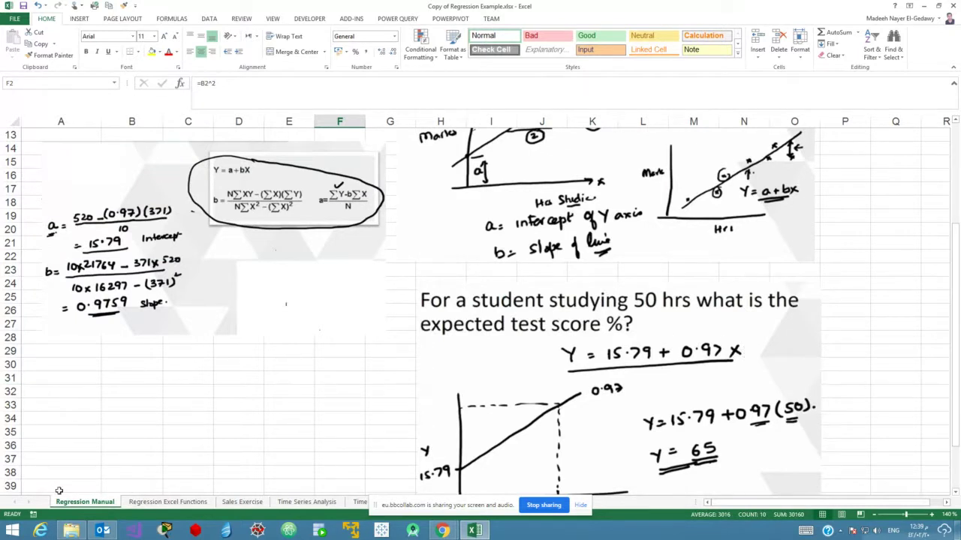
pyautogui.click(183, 503)
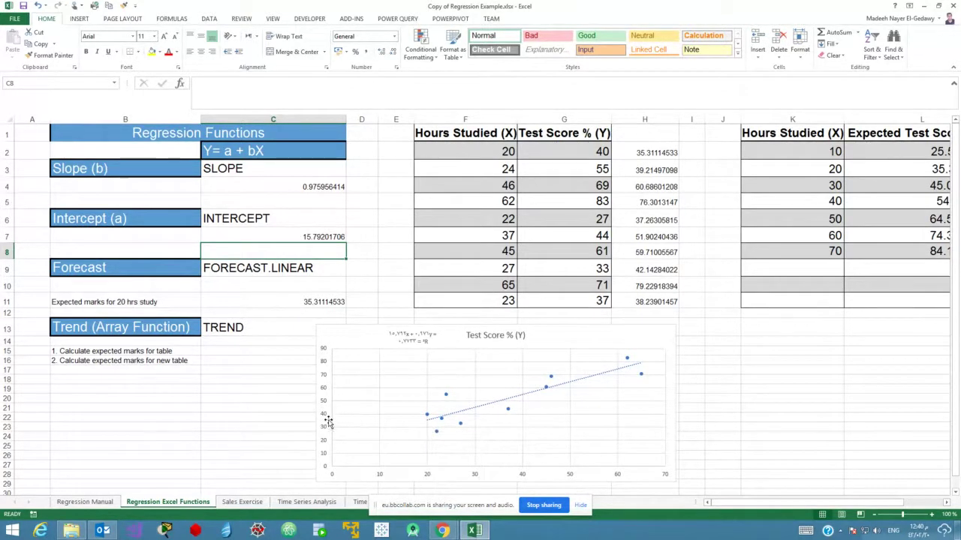
# Start a FORECAST.LINEAR formula in C11, correcting the misspelled function name.
pyautogui.click(309, 304)
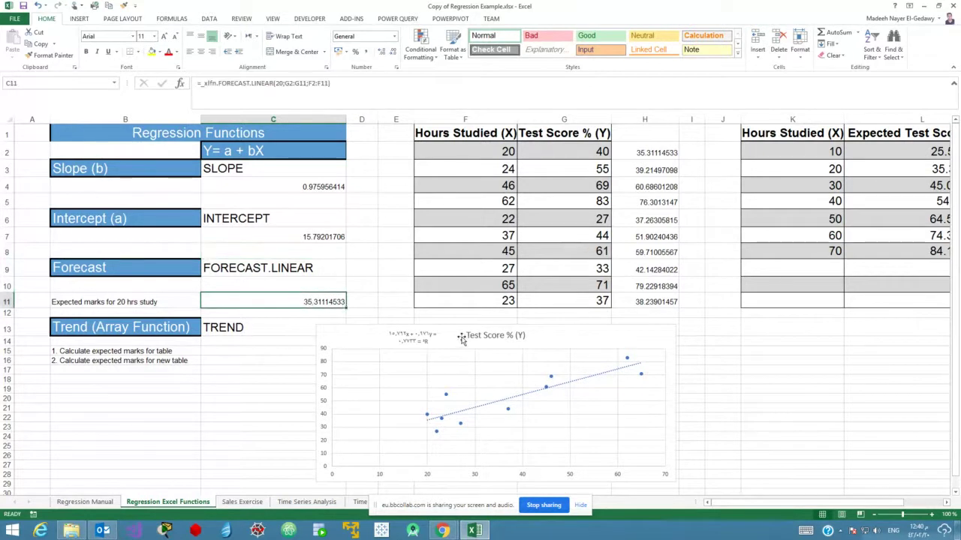
pyautogui.write('=for')
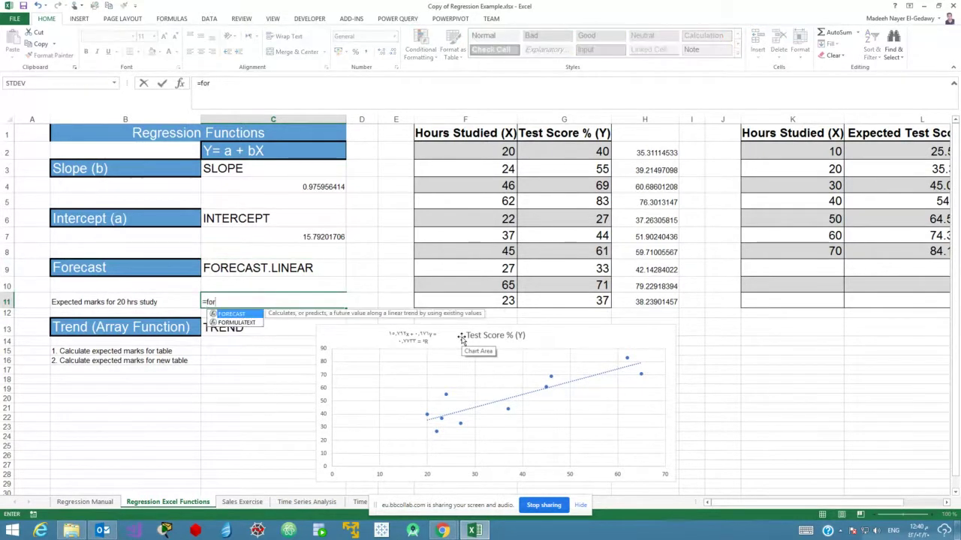
pyautogui.write('cast')
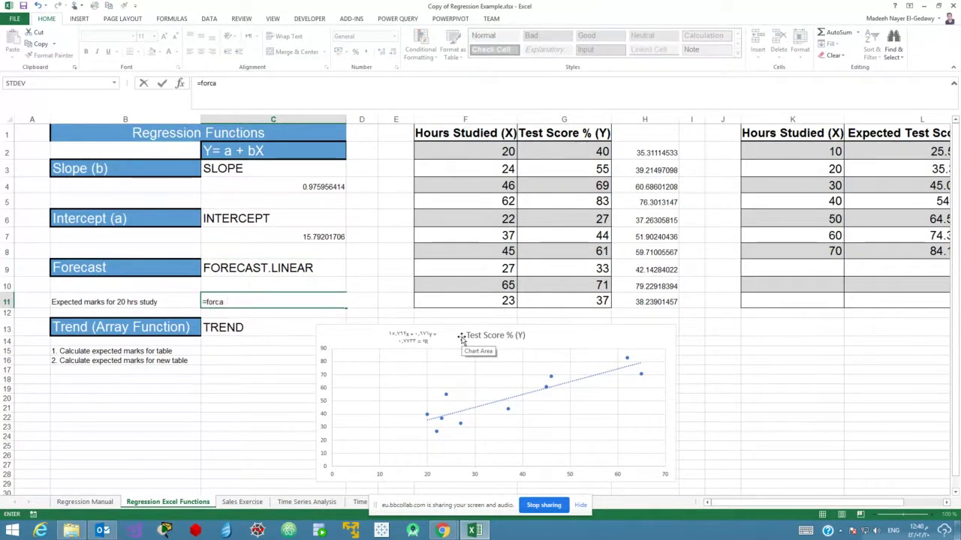
pyautogui.press('BackSpace')
pyautogui.press('BackSpace')
pyautogui.press('BackSpace')
pyautogui.press('BackSpace')
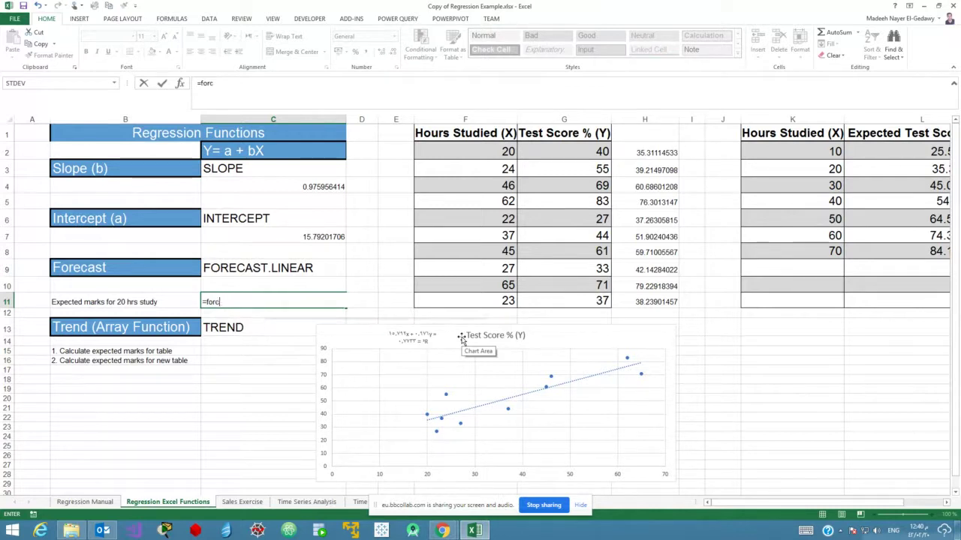
pyautogui.write('ecast.')
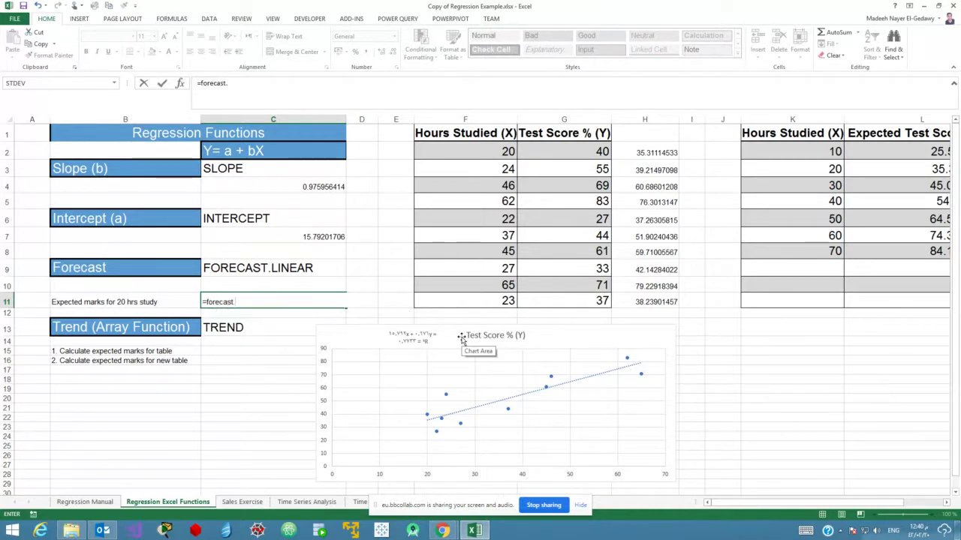
pyautogui.write('linear')
pyautogui.press('Tab')
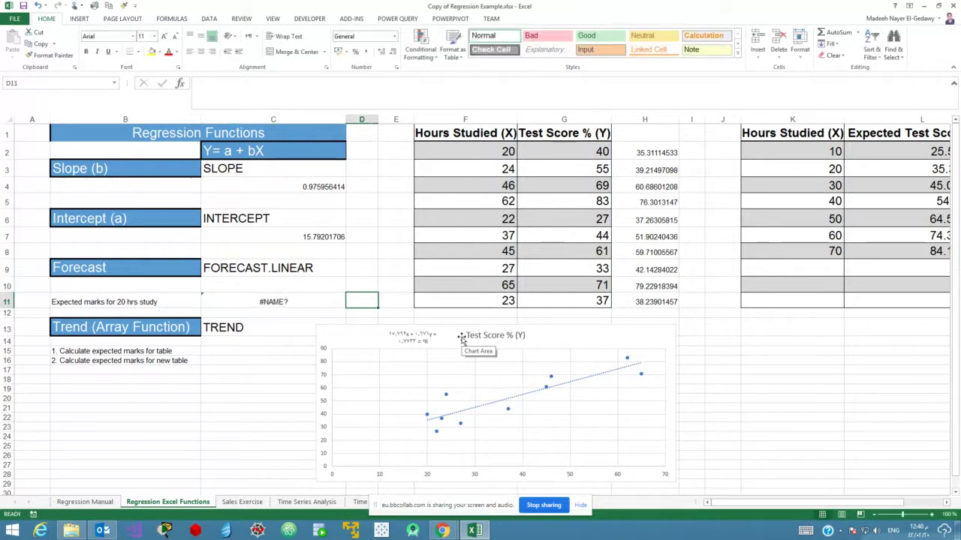
# Re-enter =FORECAST.LINEAR(20;G2:G11;F2:F11) in C11 to predict marks for 20 hours.
pyautogui.click(274, 300)
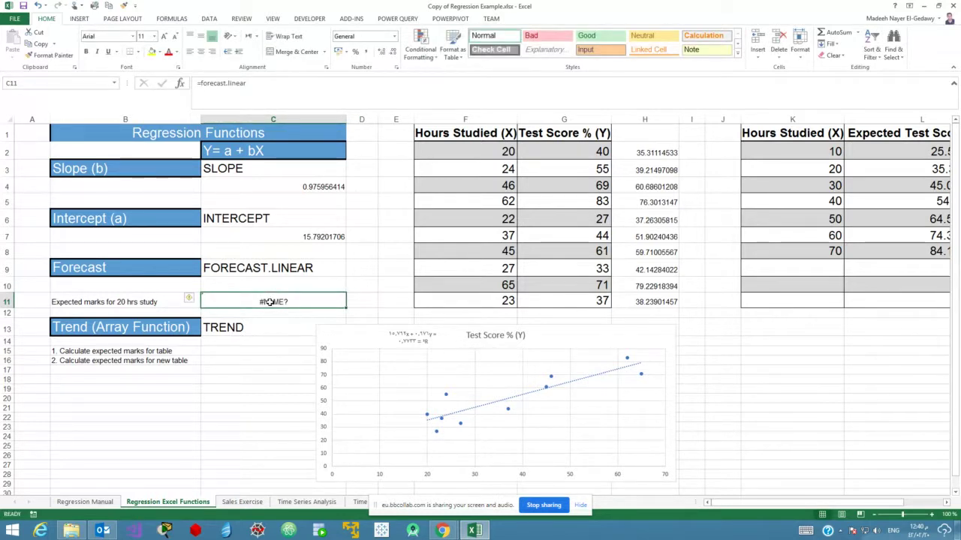
pyautogui.write('=')
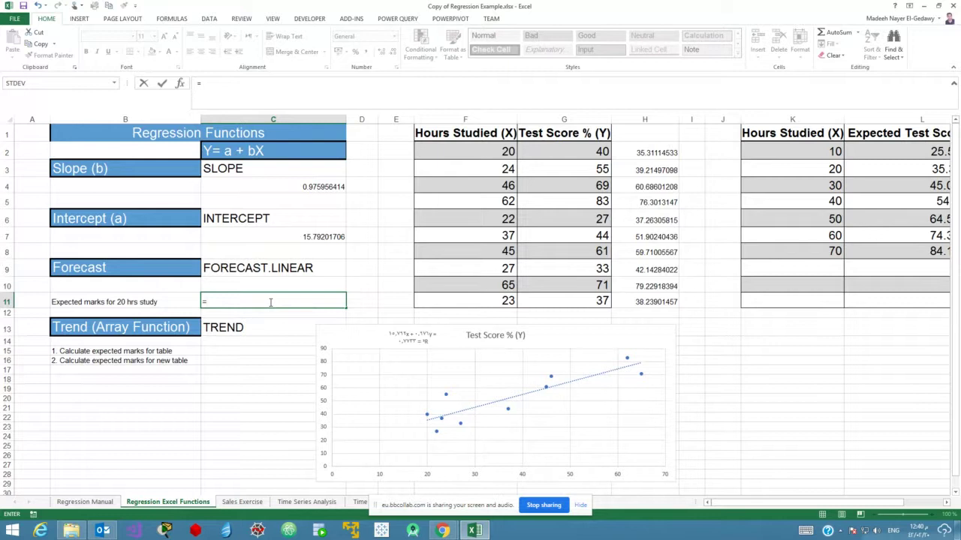
pyautogui.write('for')
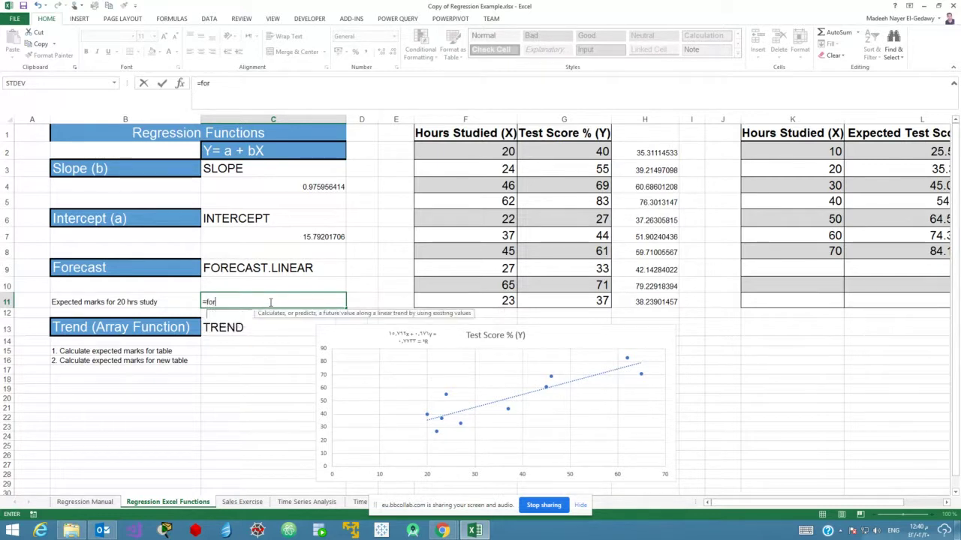
pyautogui.write('ecast.')
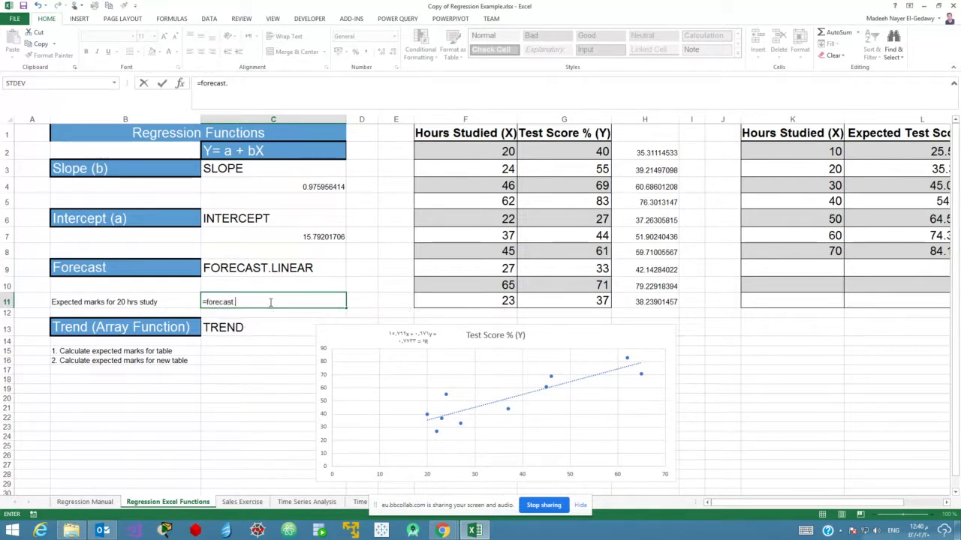
pyautogui.write('linear(')
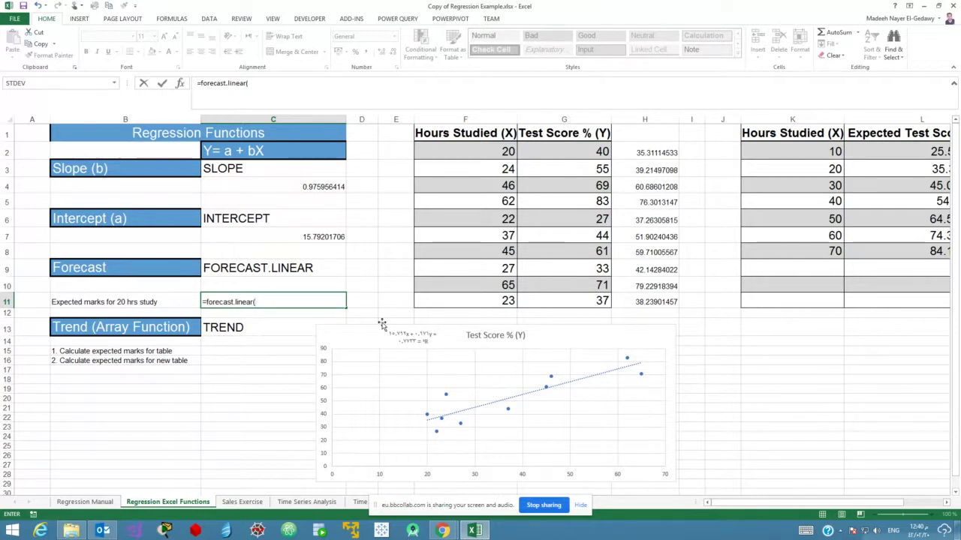
pyautogui.write('20')
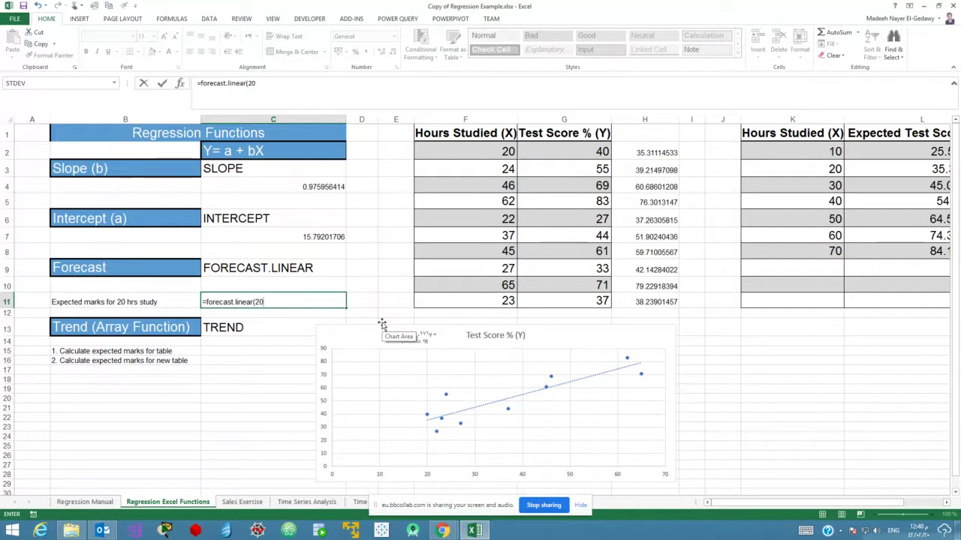
pyautogui.write(';')
pyautogui.click(580, 158)
pyautogui.moveTo(579, 158); pyautogui.dragTo(588, 295)
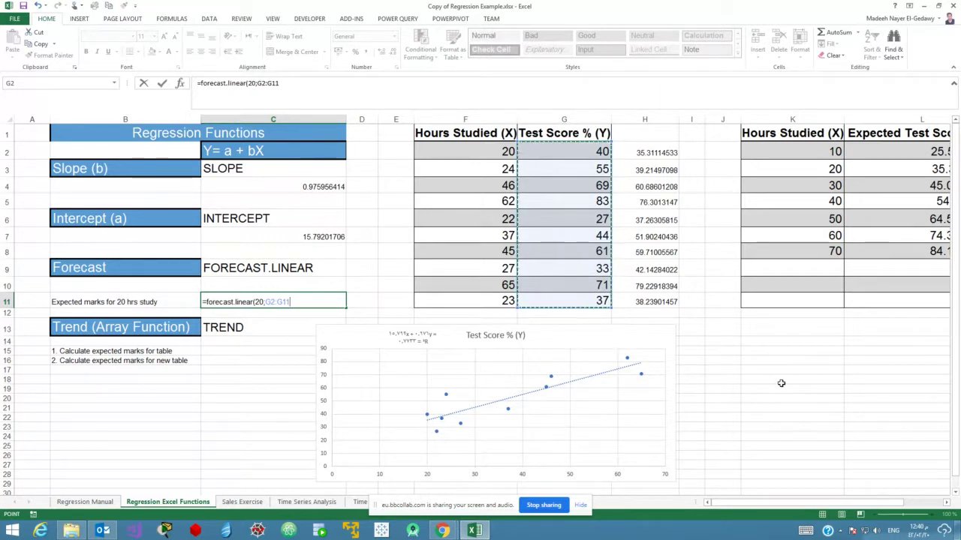
pyautogui.write(';')
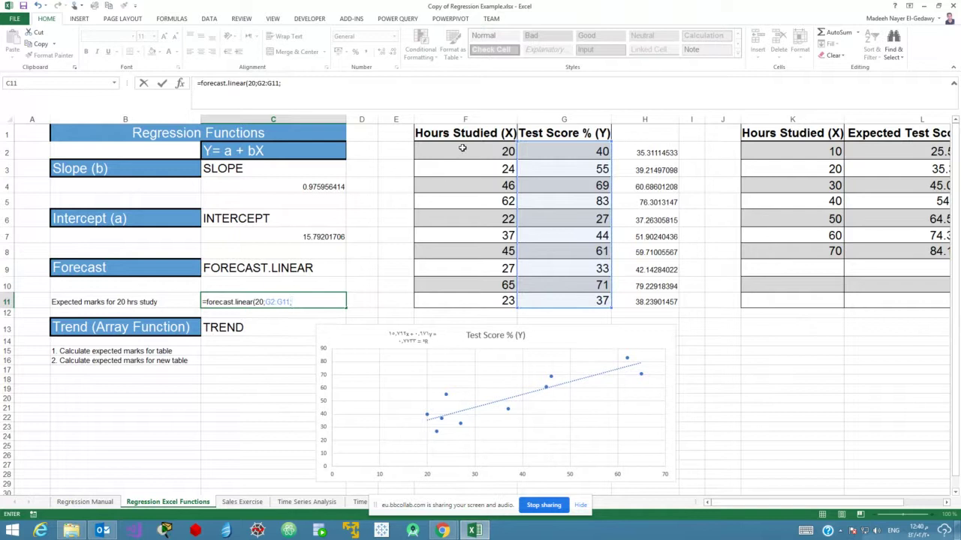
pyautogui.moveTo(468, 152); pyautogui.dragTo(458, 302)
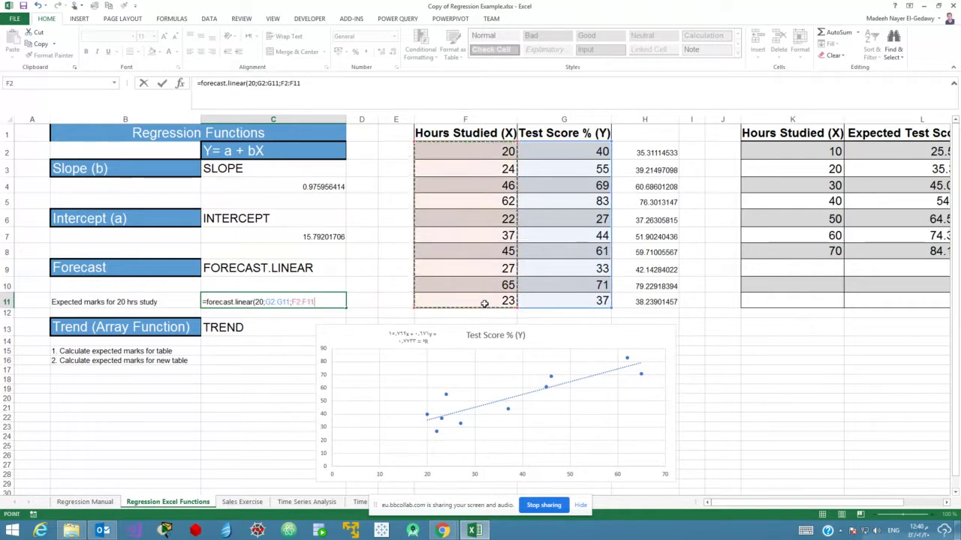
pyautogui.press('Return')
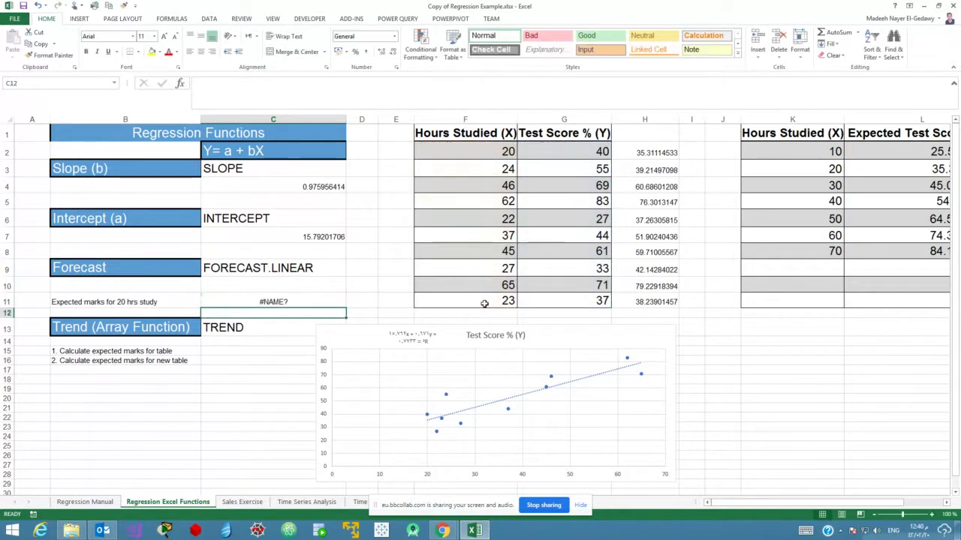
pyautogui.click(272, 302)
# Clear the failed formula from C11 and switch to the lecture session browser window.
pyautogui.press('Delete')
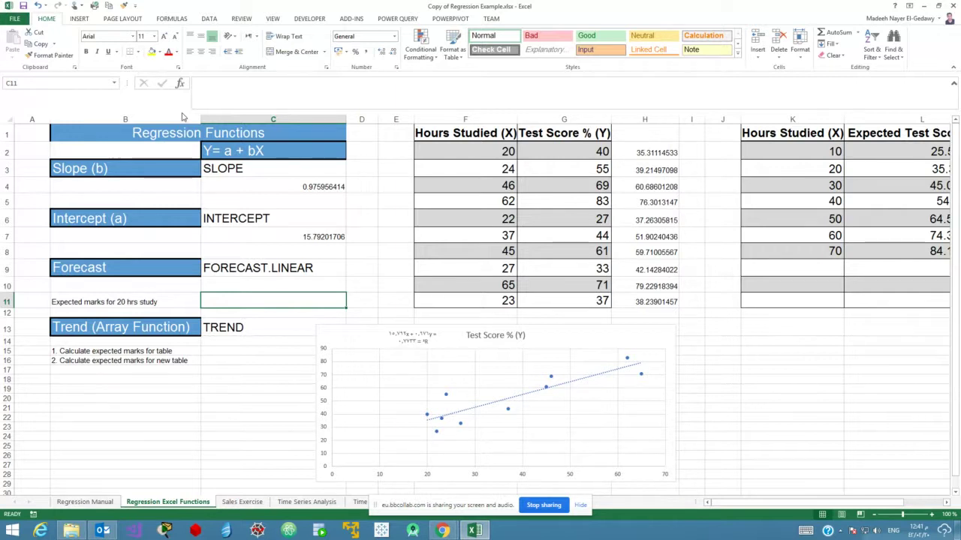
pyautogui.click(444, 532)
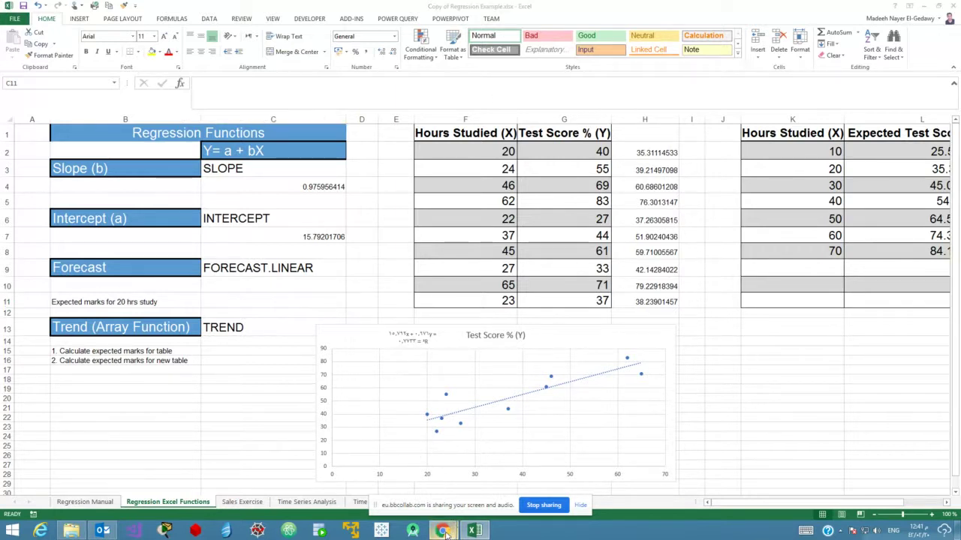
pyautogui.click(389, 475)
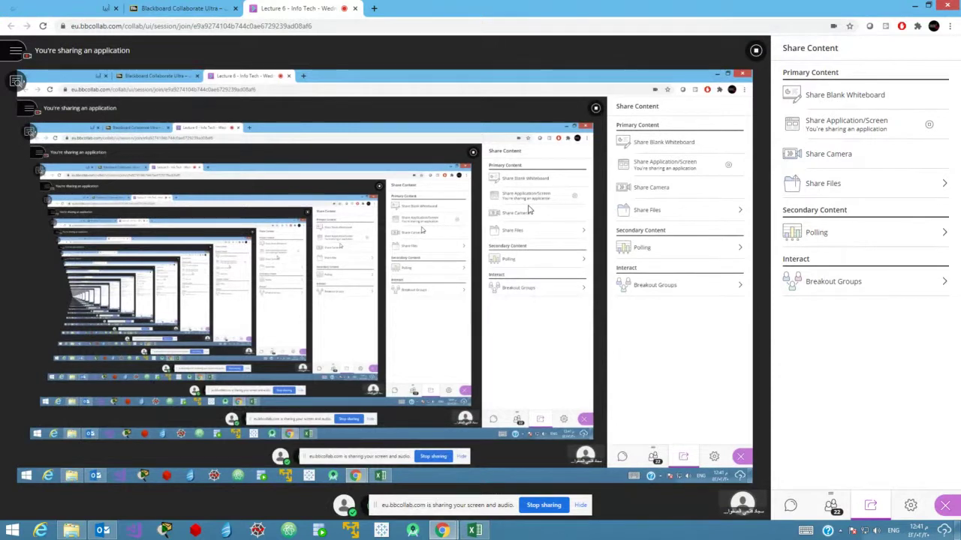
# Open the session chat and paste the shared short link into a new tab.
pyautogui.click(791, 506)
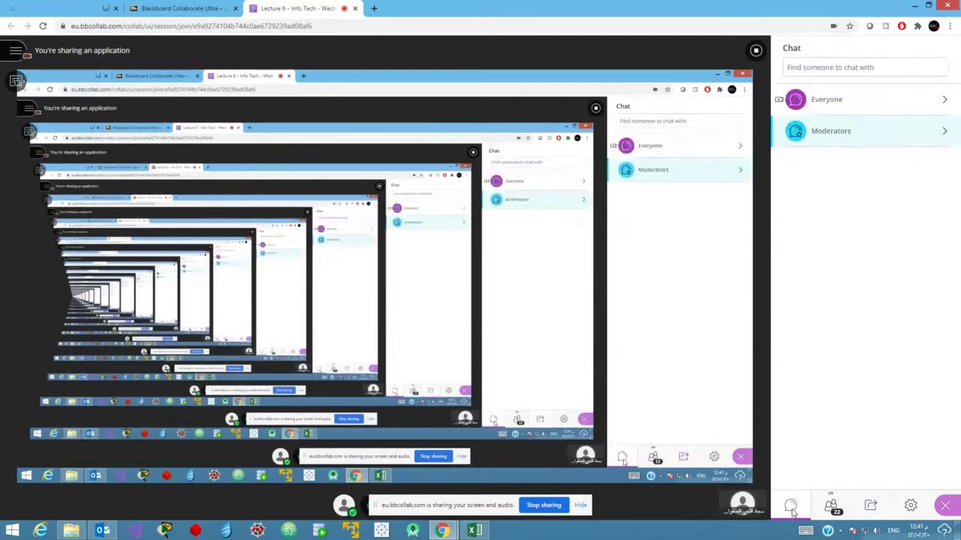
pyautogui.click(180, 8)
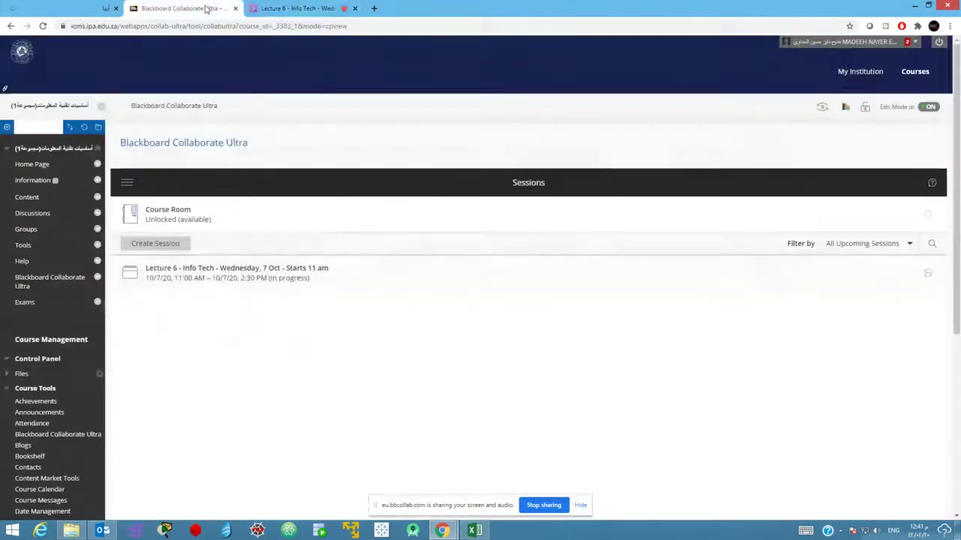
pyautogui.click(316, 10)
pyautogui.click(374, 8)
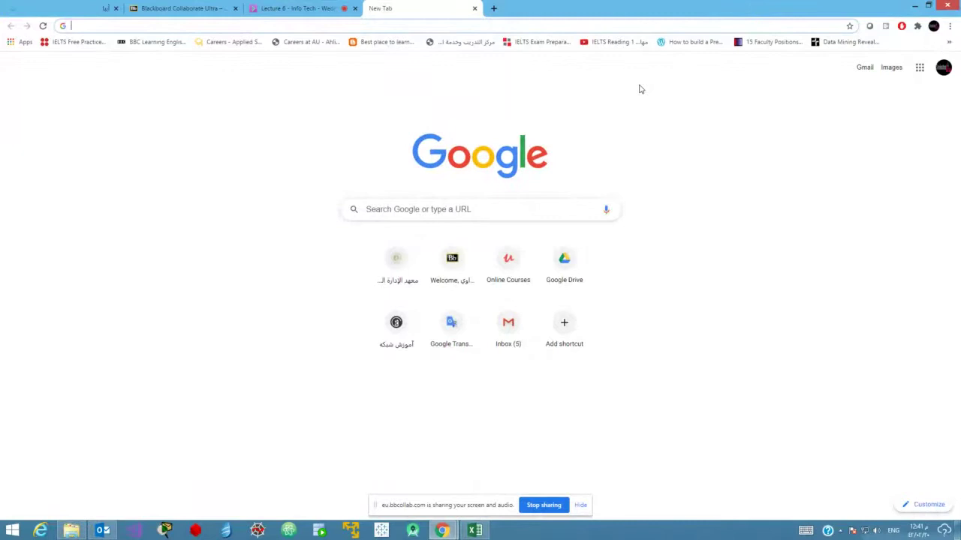
pyautogui.write('y')
pyautogui.press('BackSpace')
pyautogui.press('Return')
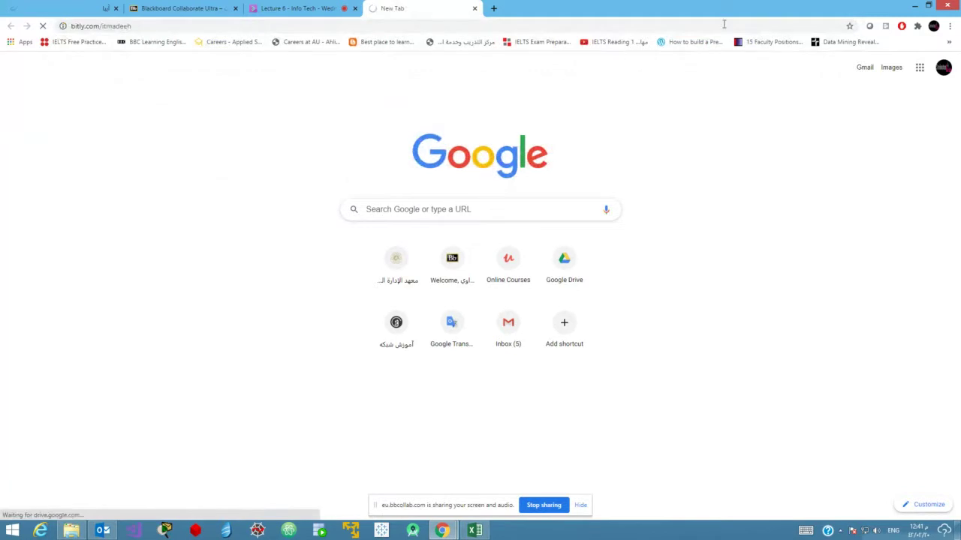
# Load the bitly short link, then close the 429 error tab and minimize Chrome.
pyautogui.click(416, 25)
pyautogui.write('bitly')
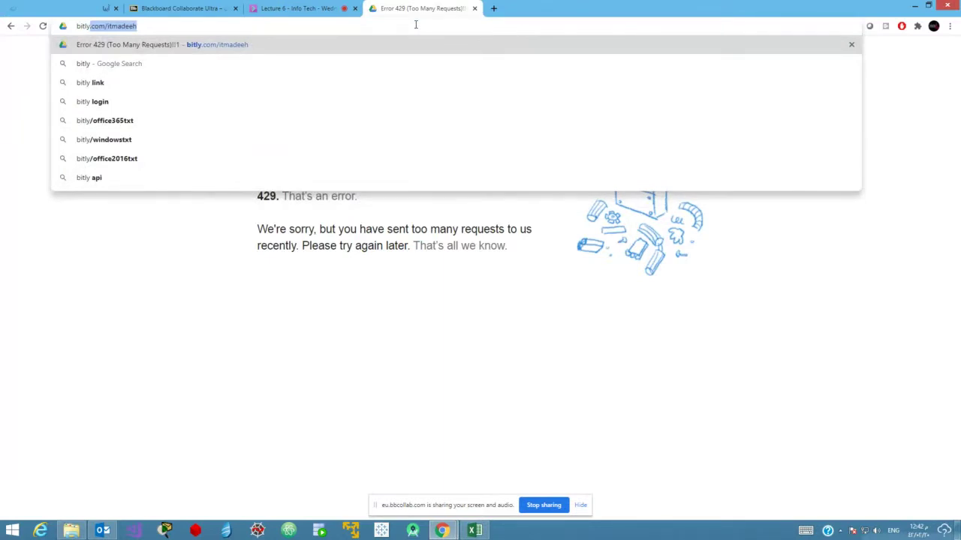
pyautogui.press('Right')
pyautogui.press('Return')
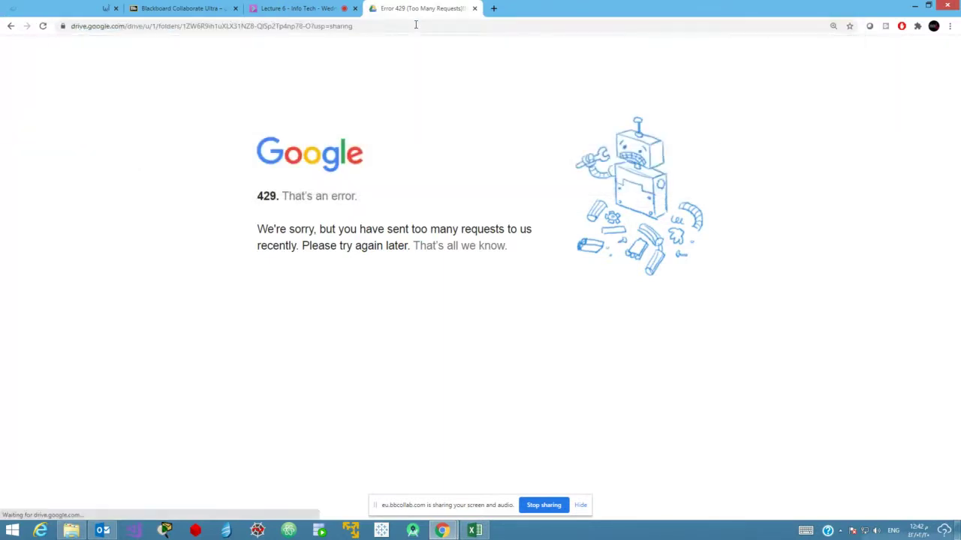
pyautogui.click(475, 9)
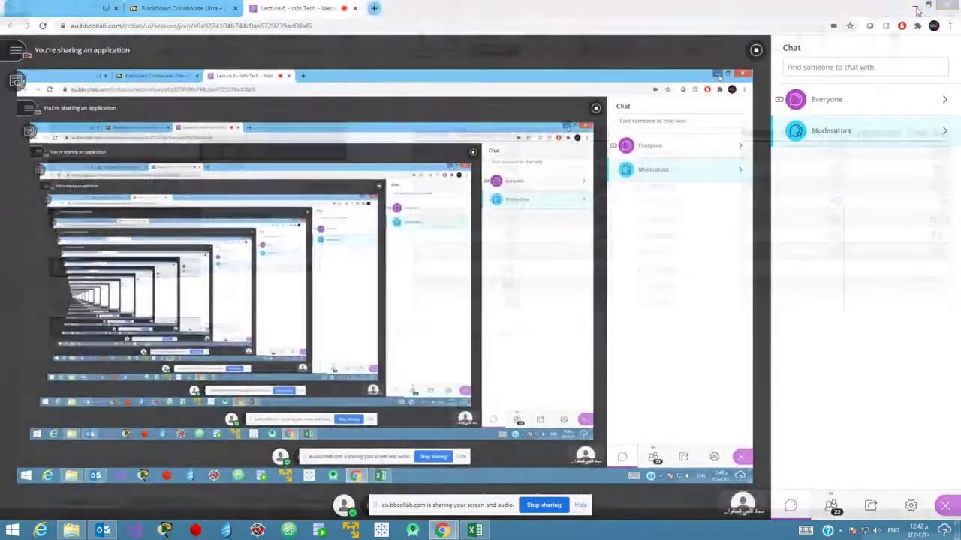
pyautogui.click(915, 5)
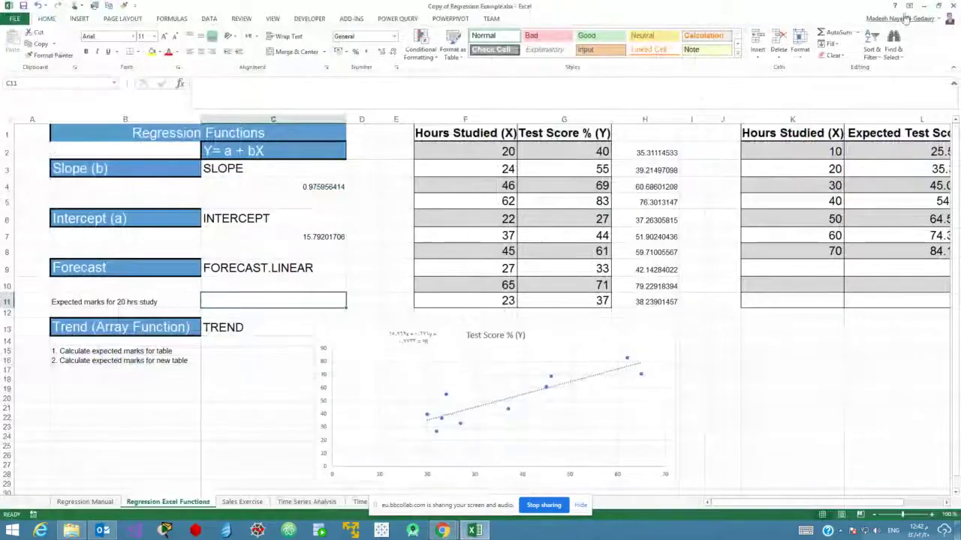
# Minimize Excel, reopen and maximize the Today folder, and play Week 15 c.mp4.
pyautogui.click(924, 6)
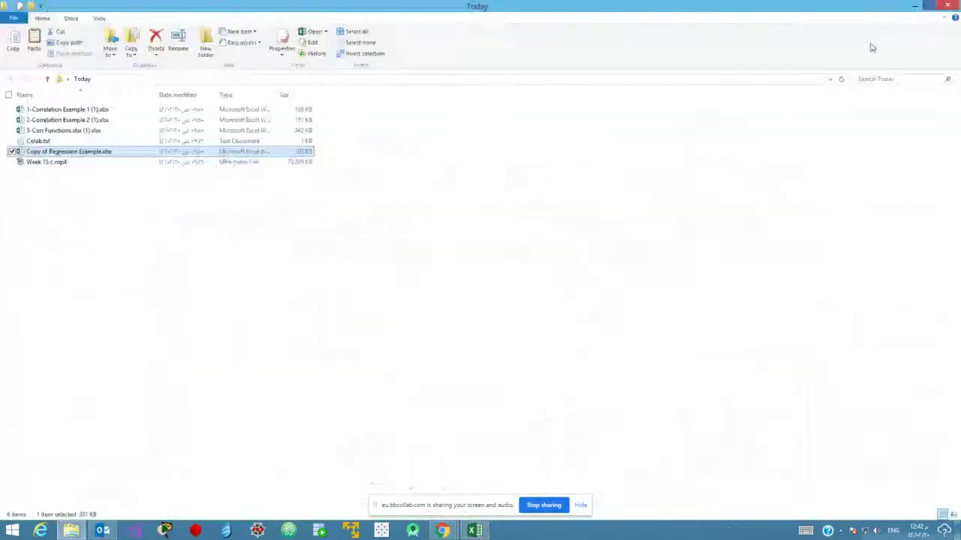
pyautogui.click(914, 6)
pyautogui.doubleClick(333, 224)
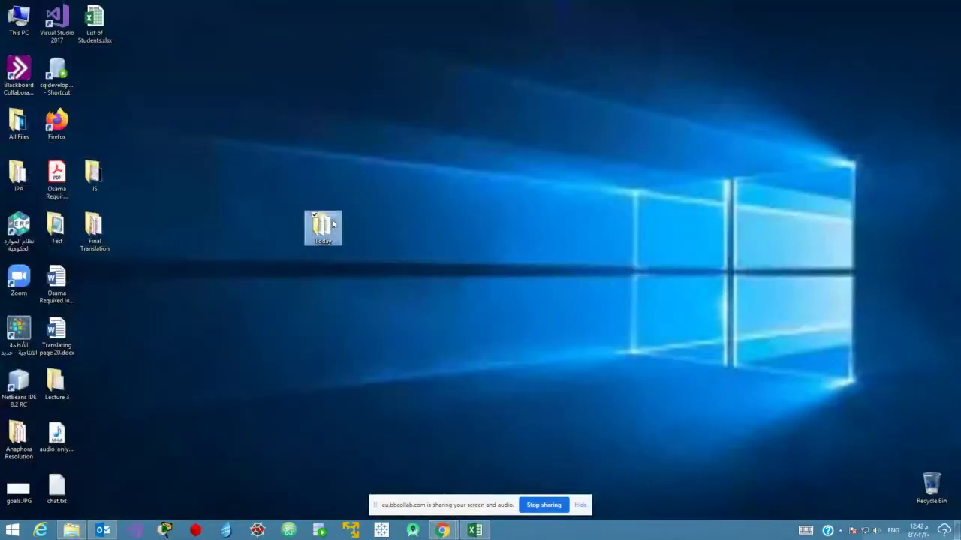
pyautogui.doubleClick(644, 251)
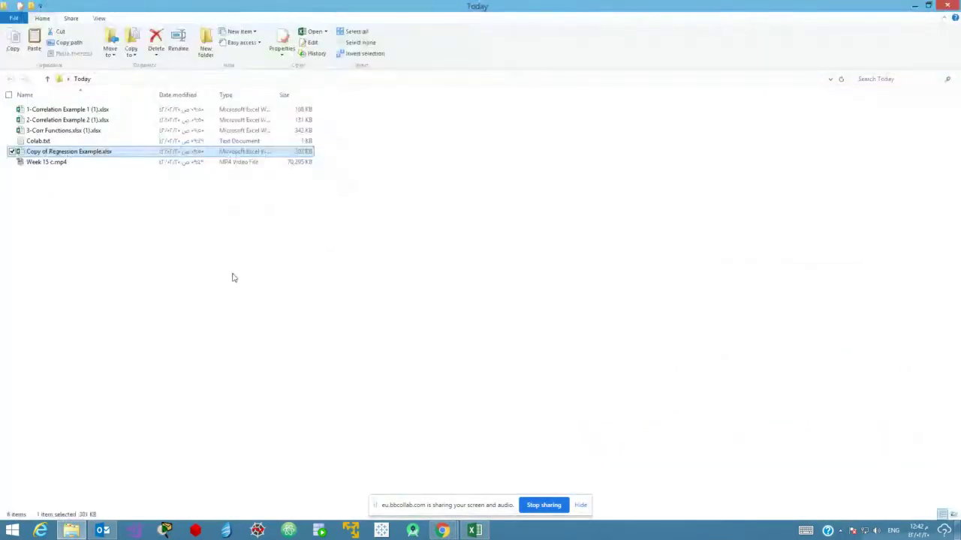
pyautogui.click(54, 165)
pyautogui.doubleClick(54, 165)
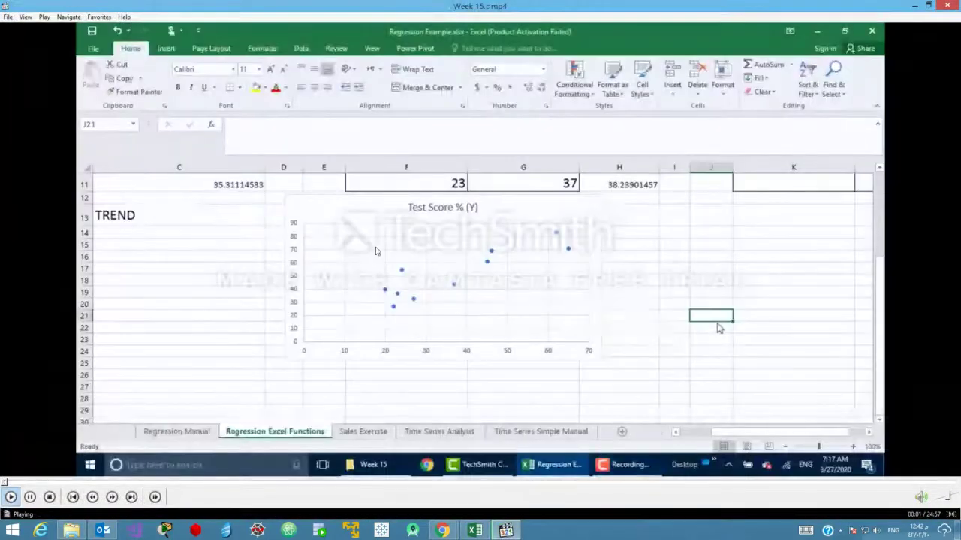
# Pause and mute the recording, make it full-screen, and seek to about 06:40.
pyautogui.press('space')
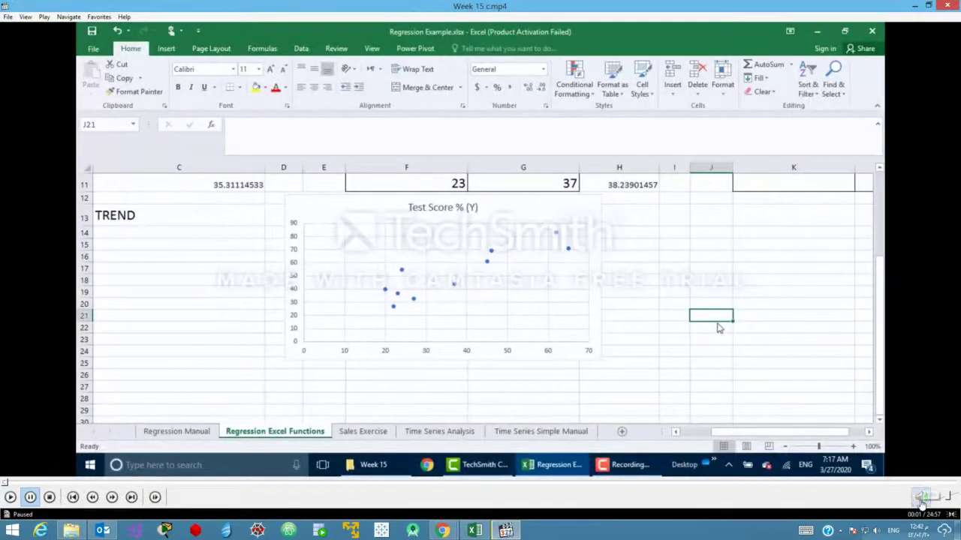
pyautogui.click(918, 496)
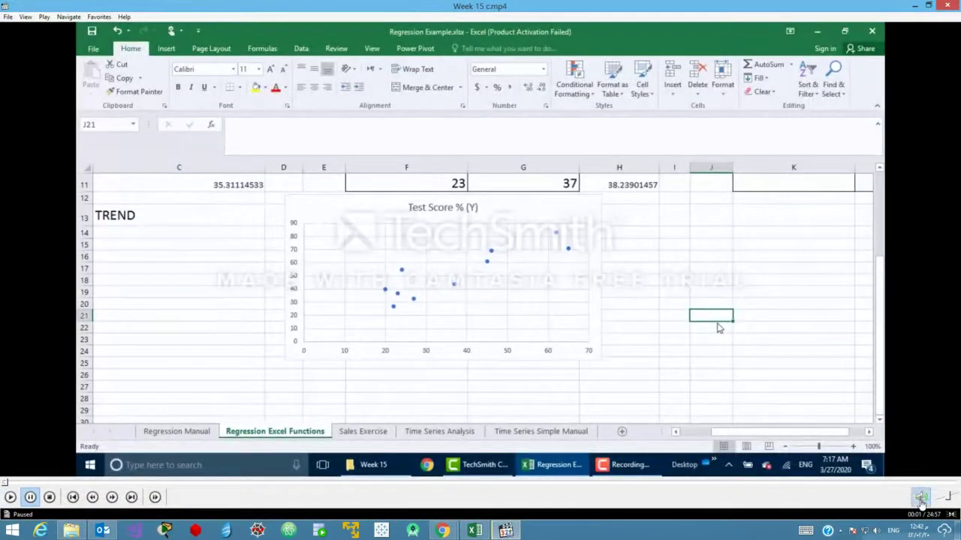
pyautogui.doubleClick(277, 322)
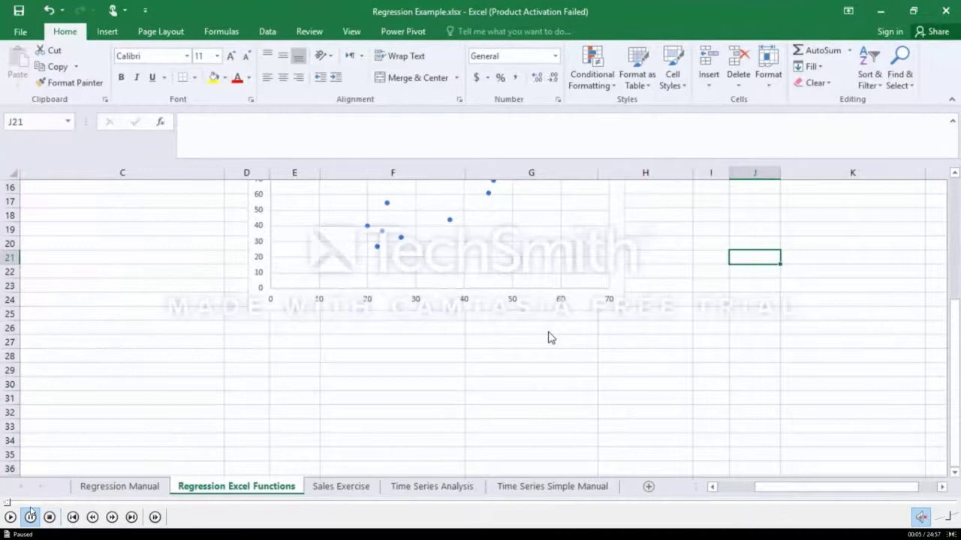
pyautogui.click(28, 503)
pyautogui.moveTo(30, 504); pyautogui.dragTo(280, 505)
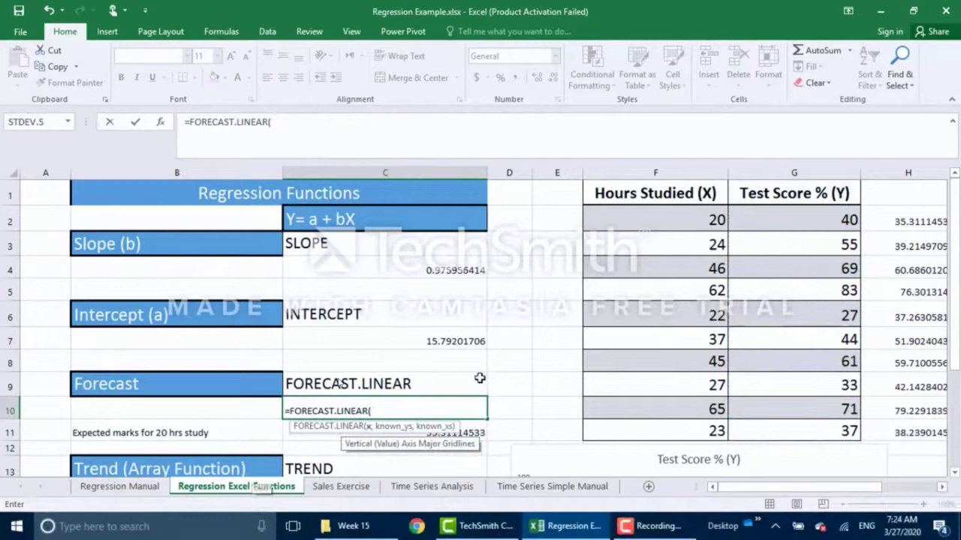
pyautogui.moveTo(265, 510)
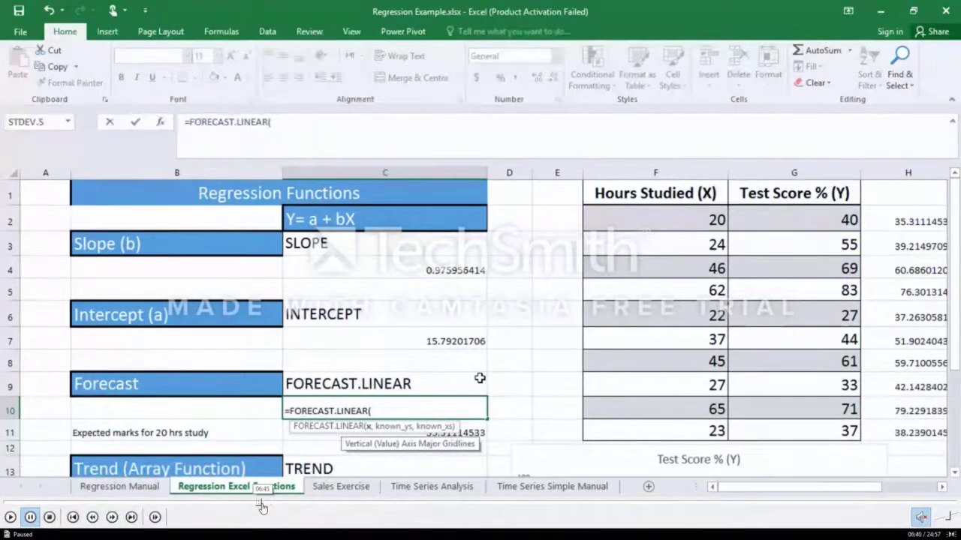
pyautogui.click(263, 508)
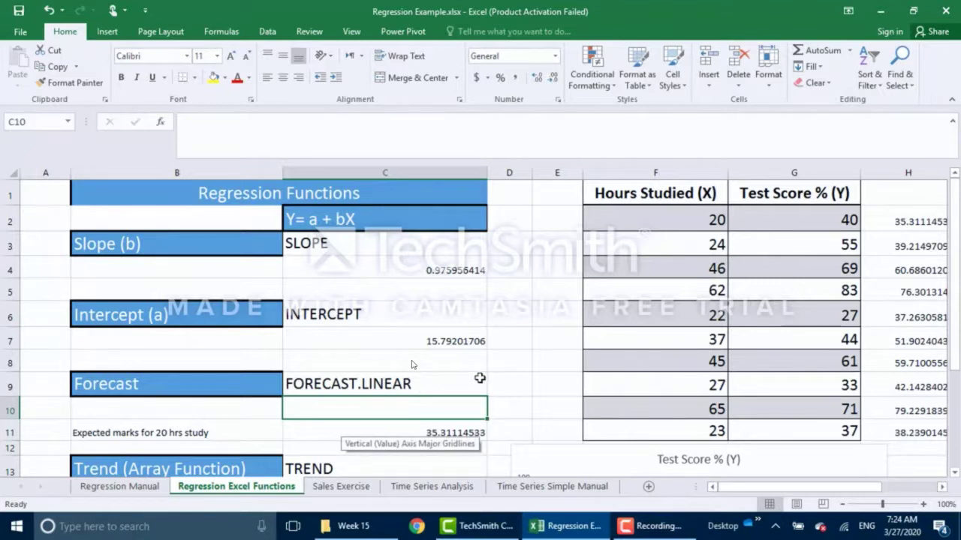
# Enter =FORECAST.LINEAR(50,G2:G11,F2:F11) in C10, returning 64.58983774 expected marks.
pyautogui.write('=fo')
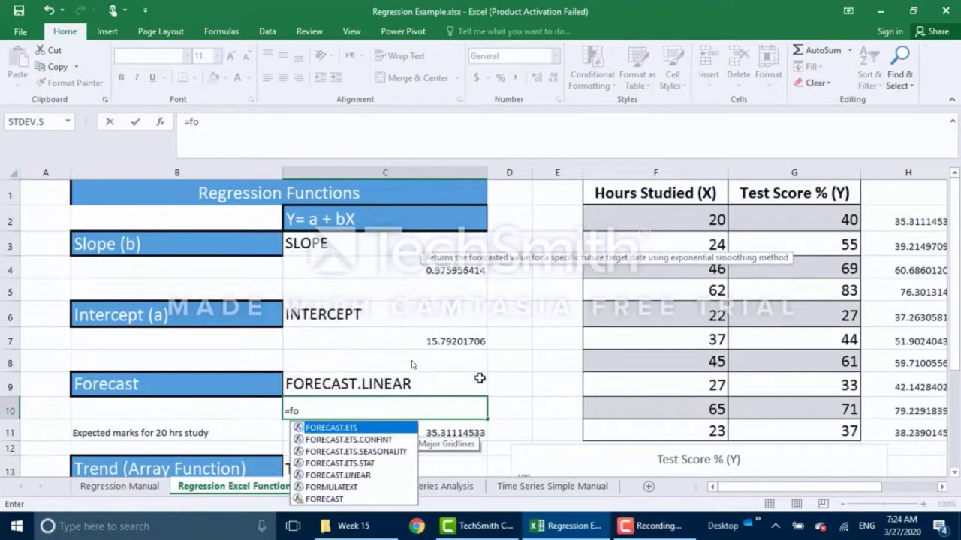
pyautogui.press('Down')
pyautogui.press('Down')
pyautogui.press('Down')
pyautogui.press('Down')
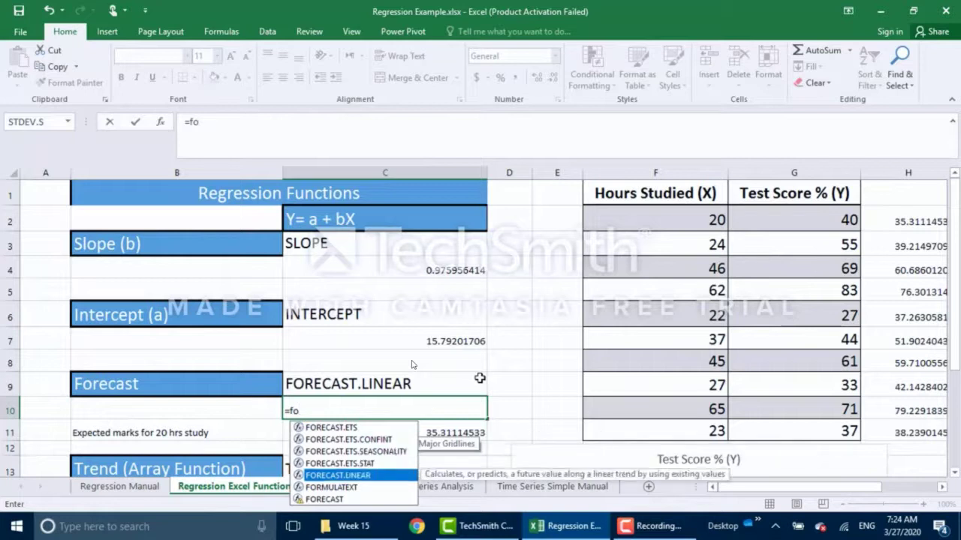
pyautogui.press('Tab')
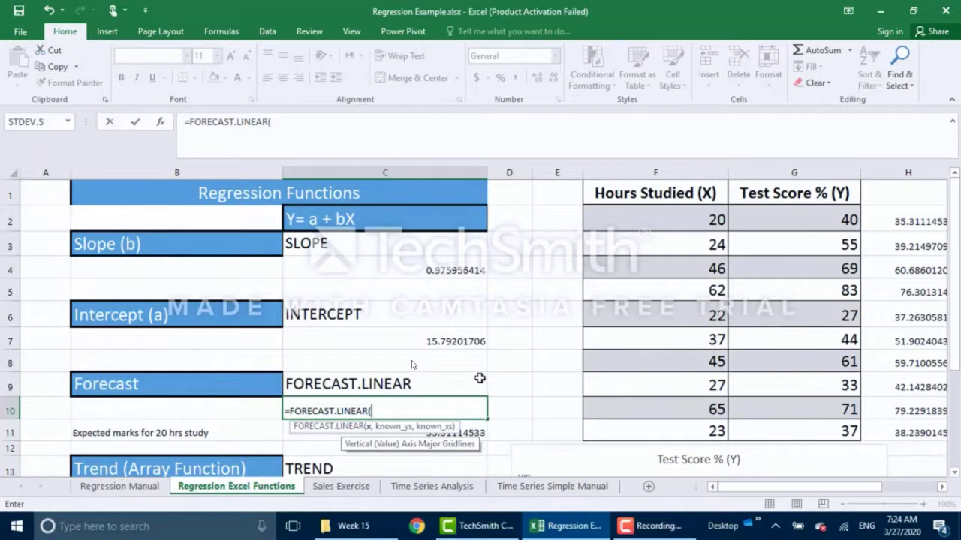
pyautogui.write('50')
pyautogui.write(',')
pyautogui.moveTo(798, 218); pyautogui.dragTo(804, 426)
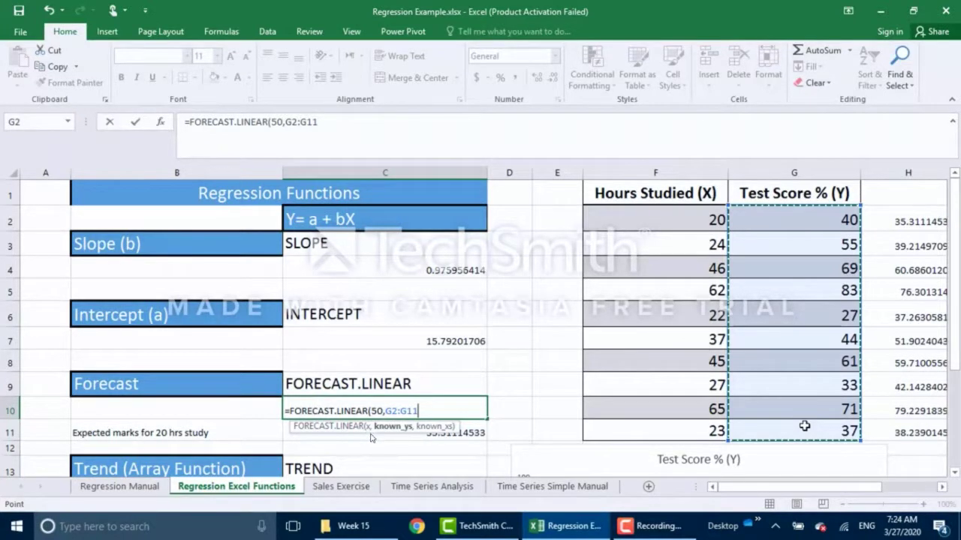
pyautogui.write(',')
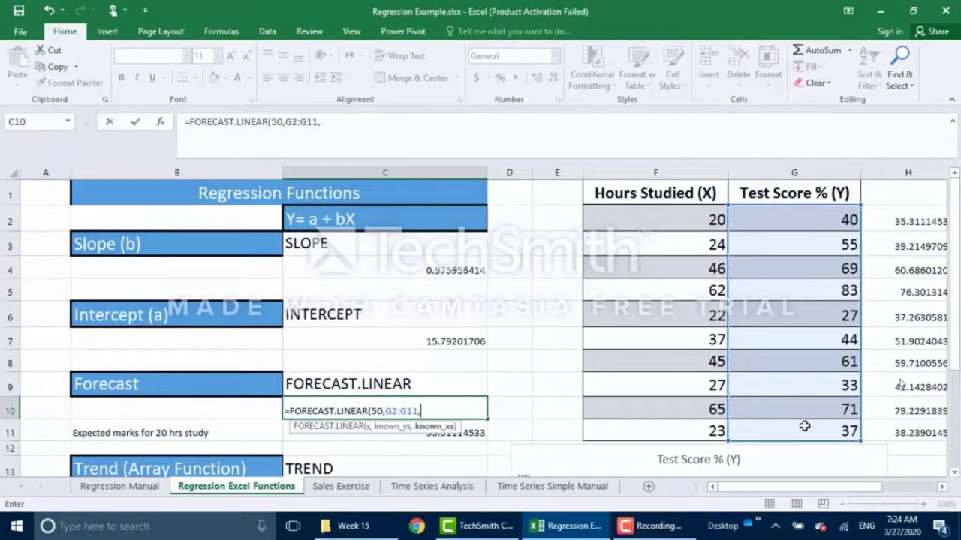
pyautogui.moveTo(696, 216); pyautogui.dragTo(707, 433)
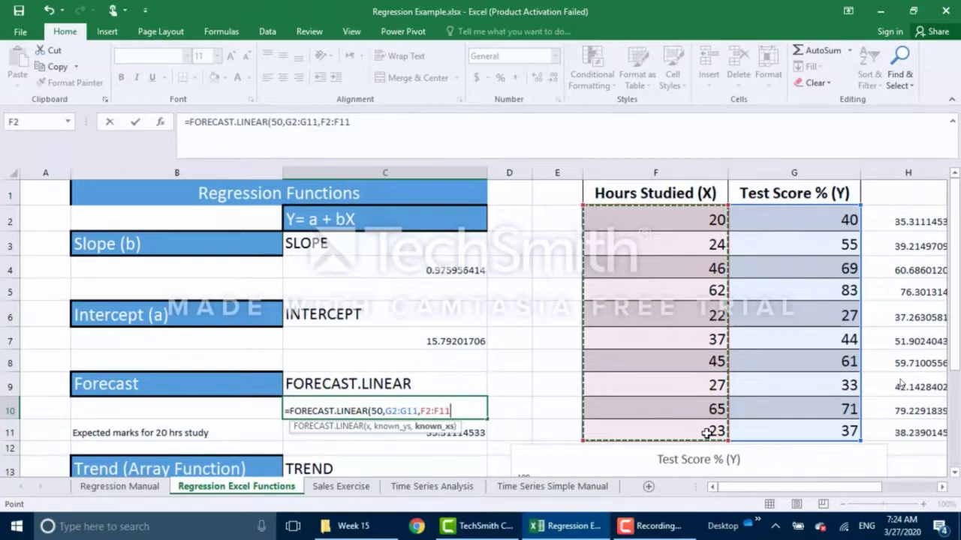
pyautogui.write(')')
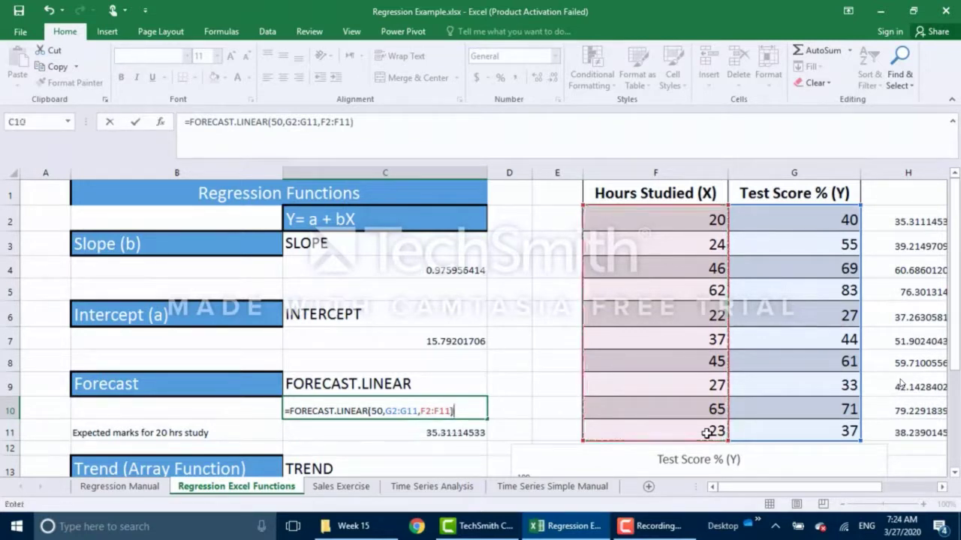
pyautogui.press('Return')
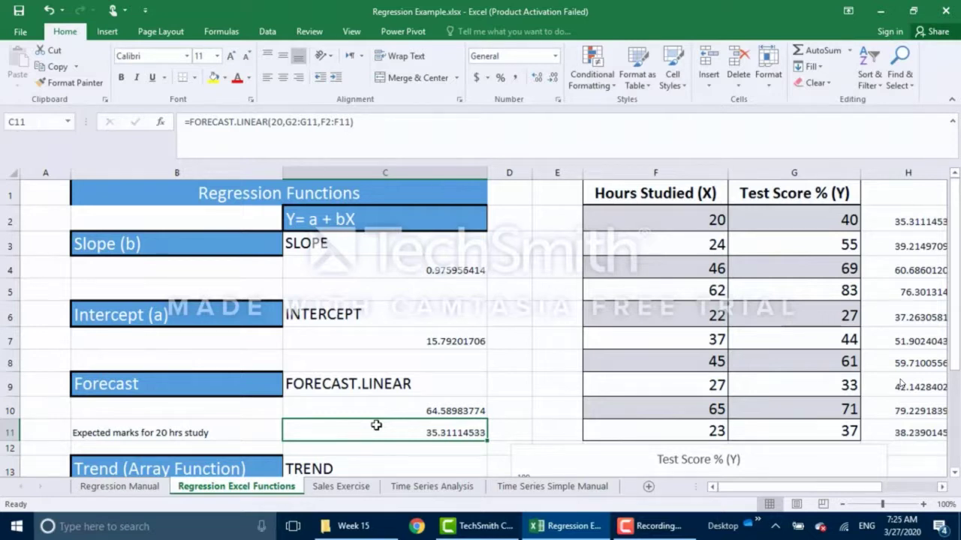
# Scroll down to reveal the Trend (Array Function) tasks and the scatter chart's trendline.
pyautogui.scroll(-3, 376, 425)
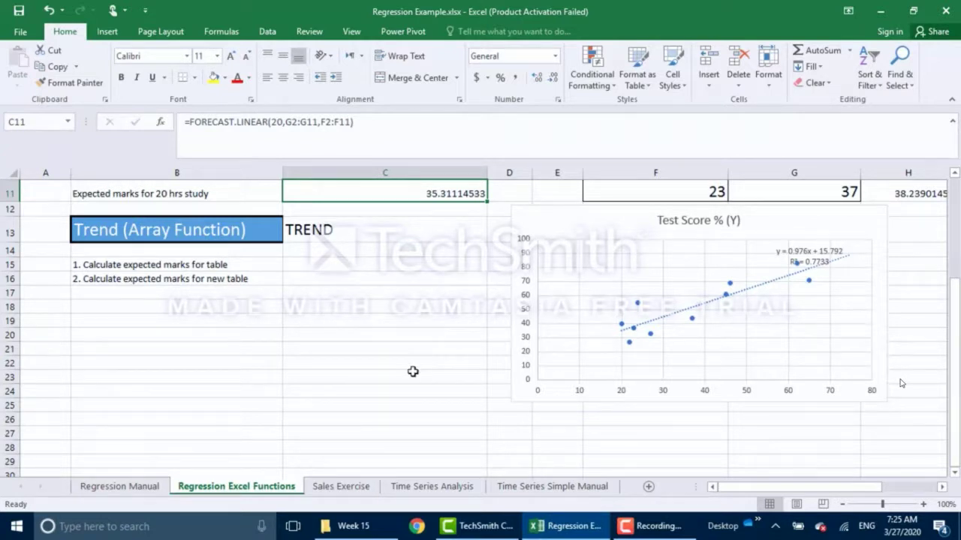
# Scroll back up to row 1 of the Regression Excel Functions sheet.
pyautogui.scroll(4, 413, 372)
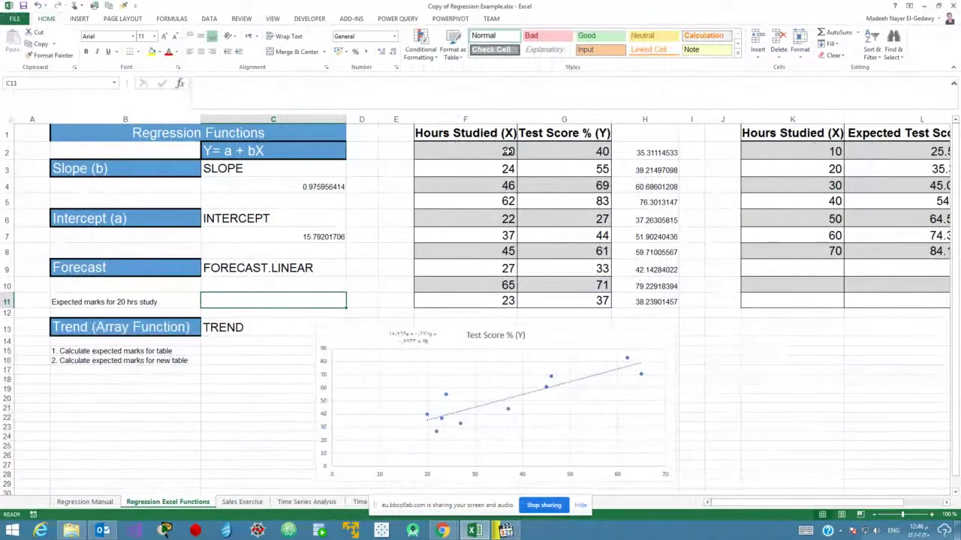
# Inspect hours in F2, the score in G2 and the TREND array results in H2:H11.
pyautogui.click(490, 154)
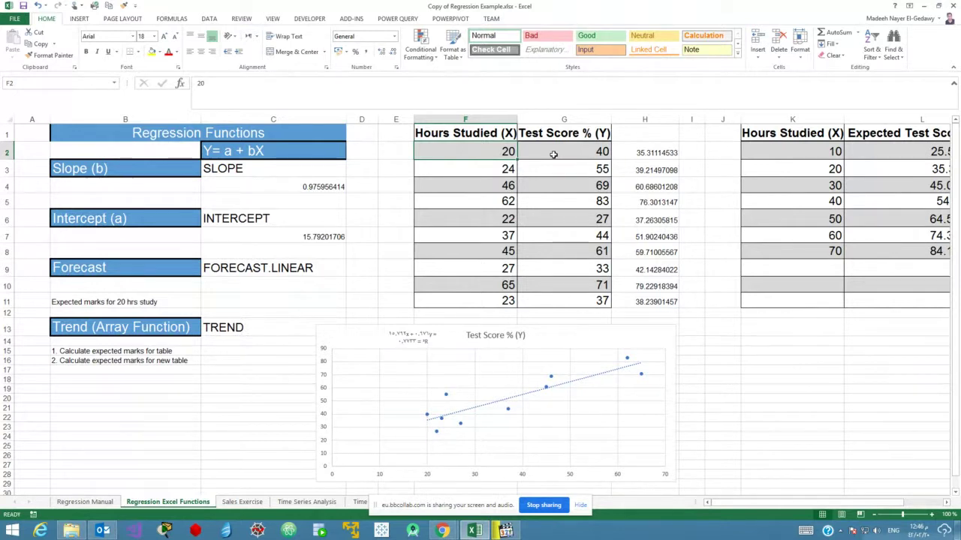
pyautogui.click(553, 154)
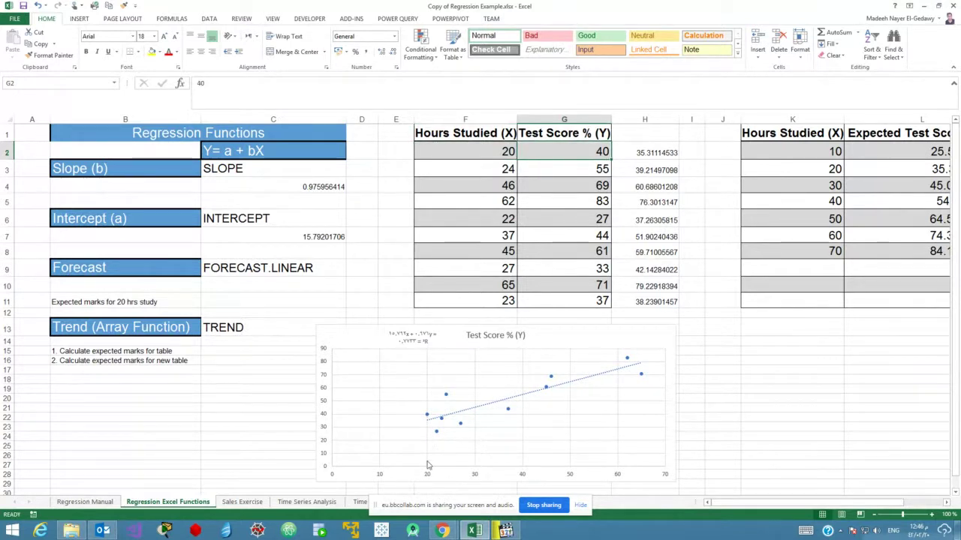
pyautogui.moveTo(427, 417)
pyautogui.click(645, 152)
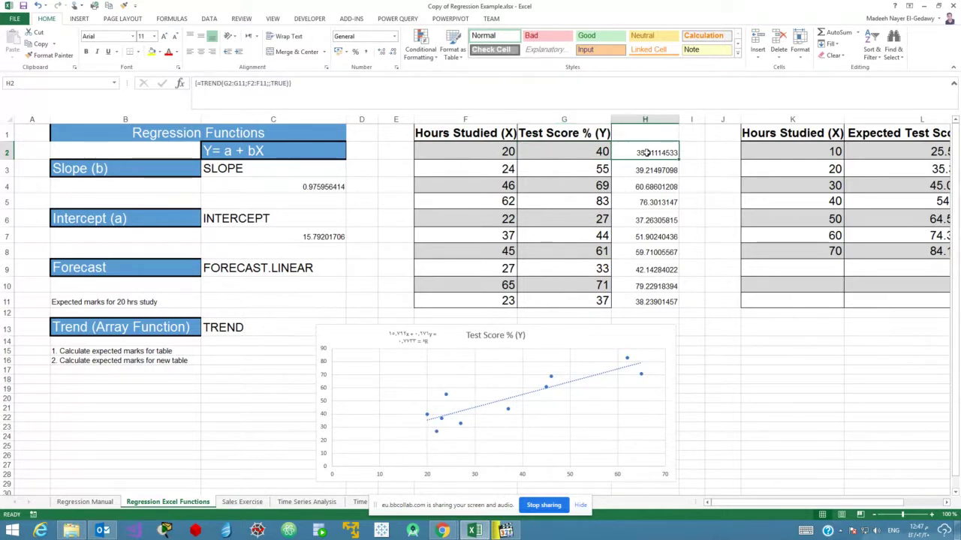
pyautogui.moveTo(599, 154); pyautogui.dragTo(646, 154)
pyautogui.click(583, 153)
pyautogui.moveTo(635, 303); pyautogui.dragTo(638, 156)
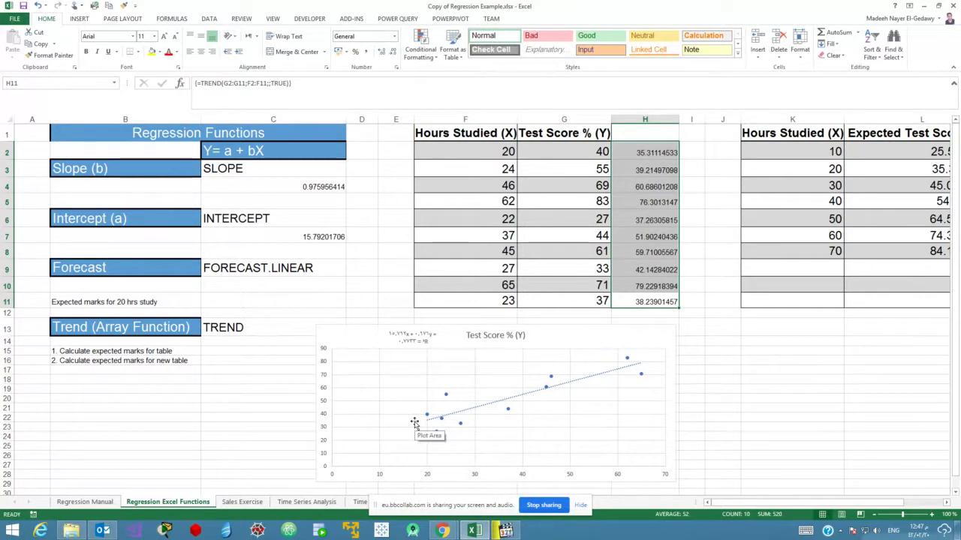
# Compare actual scores G2:G11 with predicted marks H2:H11, then minimize Excel and open Week 15 c.mp4.
pyautogui.click(576, 220)
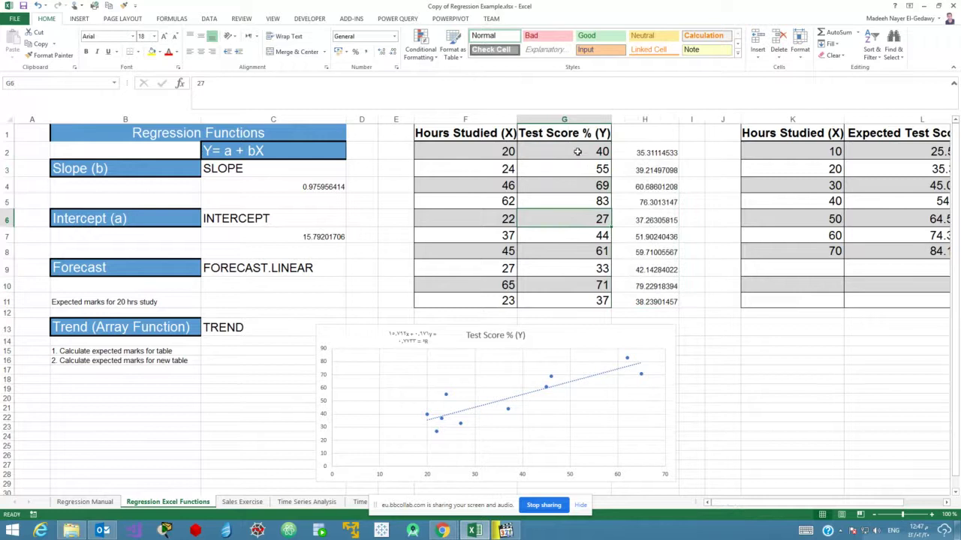
pyautogui.moveTo(578, 151); pyautogui.dragTo(579, 303)
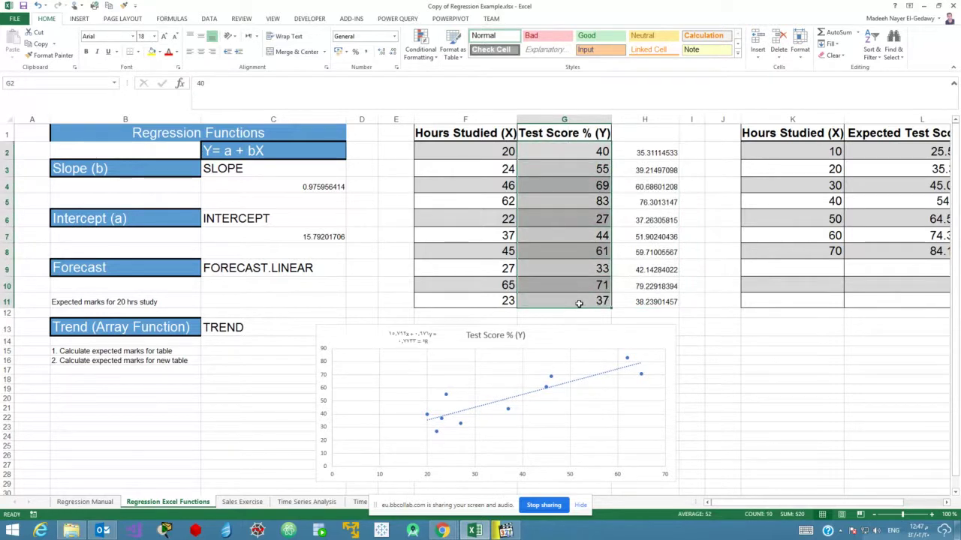
pyautogui.moveTo(627, 154); pyautogui.dragTo(638, 300)
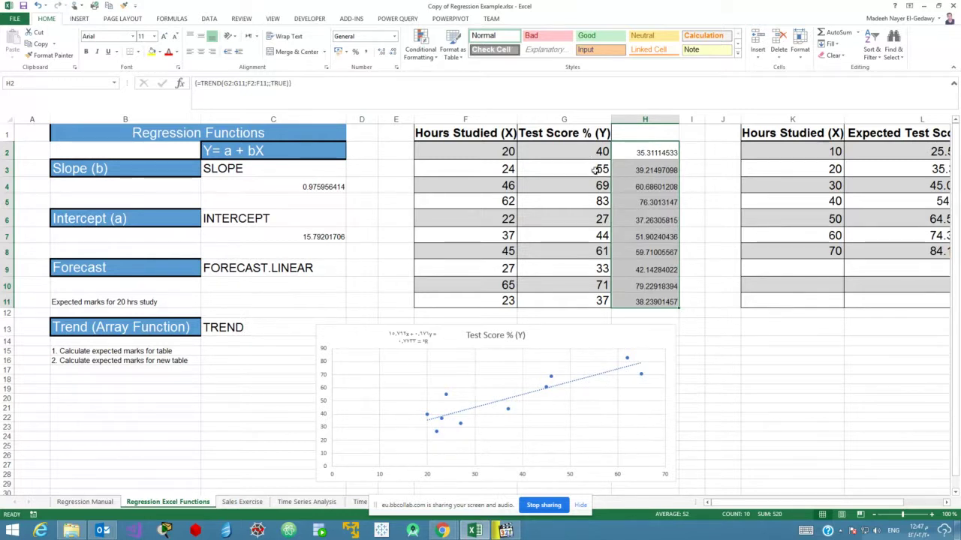
pyautogui.moveTo(602, 170); pyautogui.dragTo(645, 170)
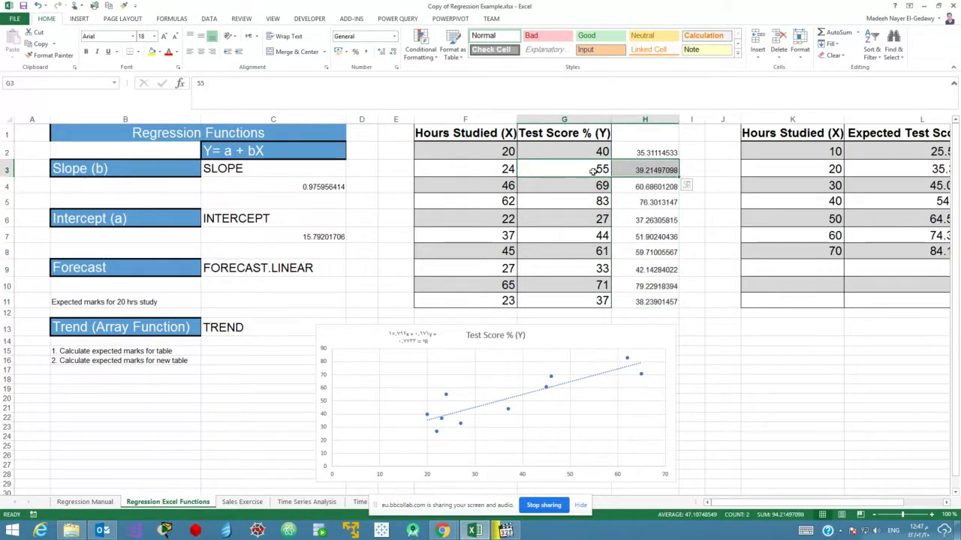
pyautogui.moveTo(585, 187); pyautogui.dragTo(627, 202)
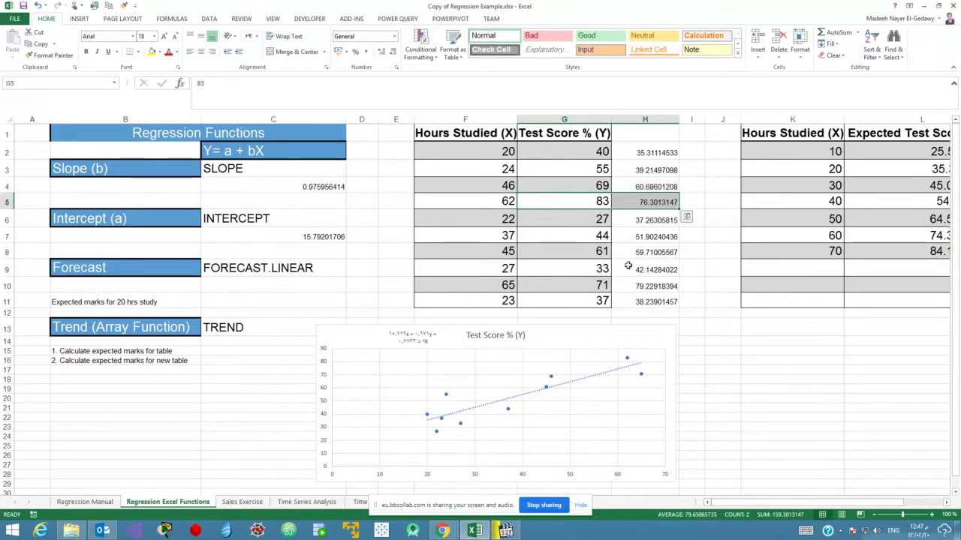
pyautogui.moveTo(600, 255); pyautogui.dragTo(649, 253)
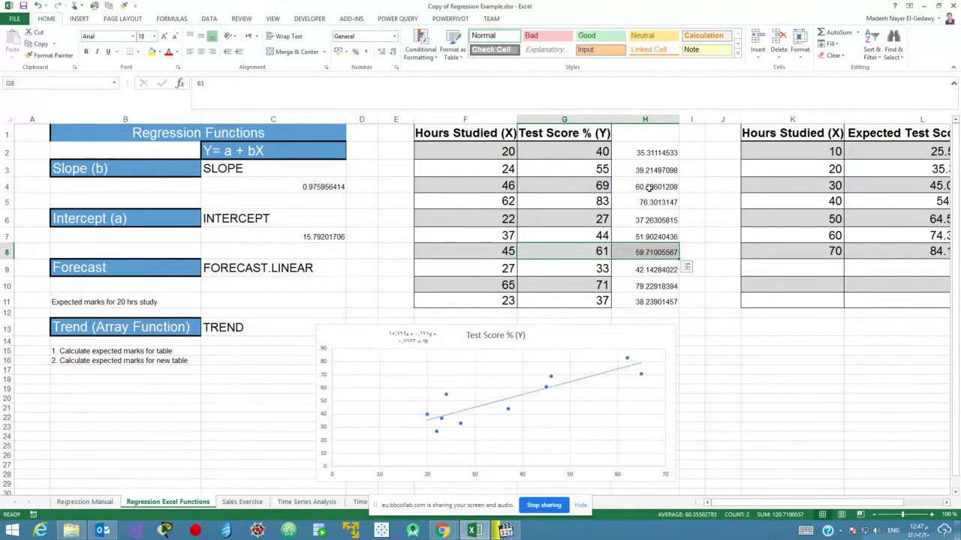
pyautogui.moveTo(643, 153); pyautogui.dragTo(668, 300)
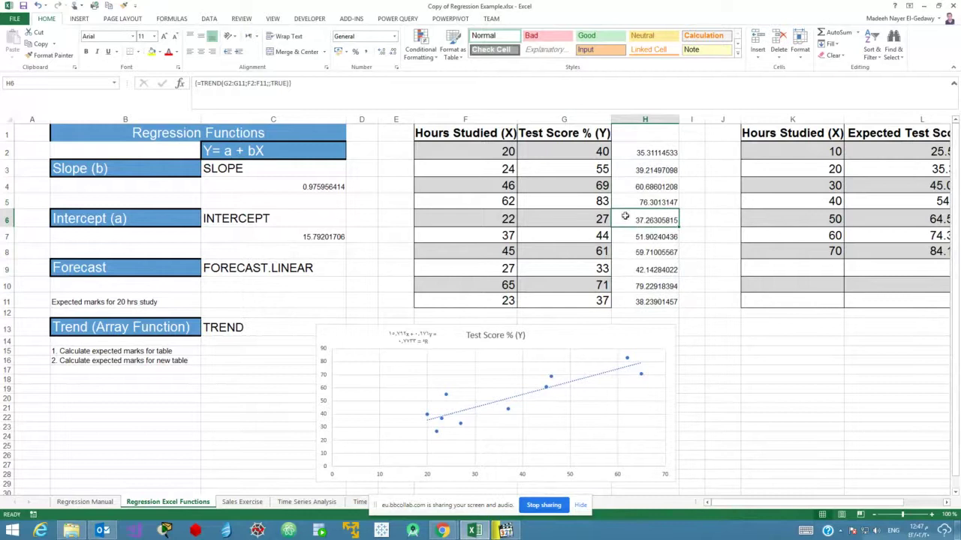
pyautogui.moveTo(599, 155); pyautogui.dragTo(583, 300)
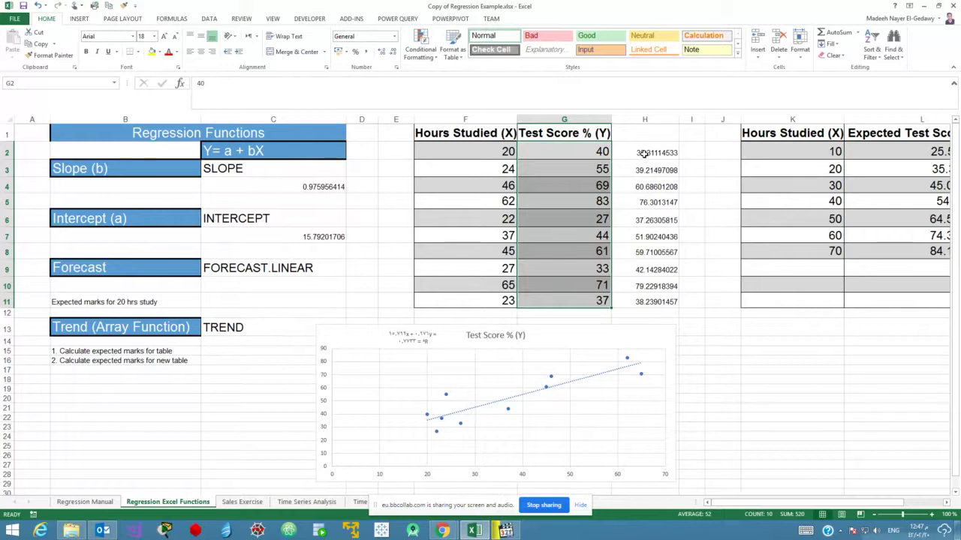
pyautogui.moveTo(644, 153); pyautogui.dragTo(637, 300)
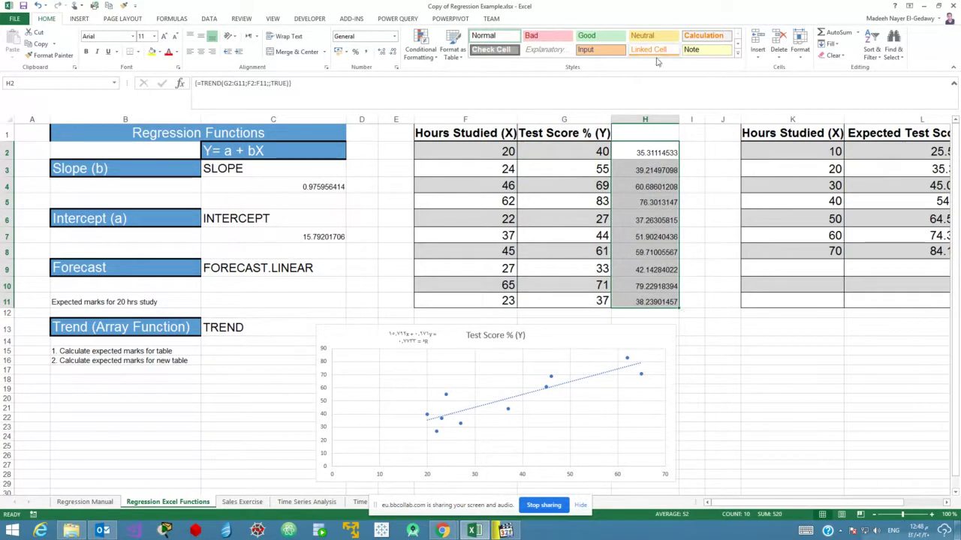
pyautogui.click(924, 5)
pyautogui.press('Return')
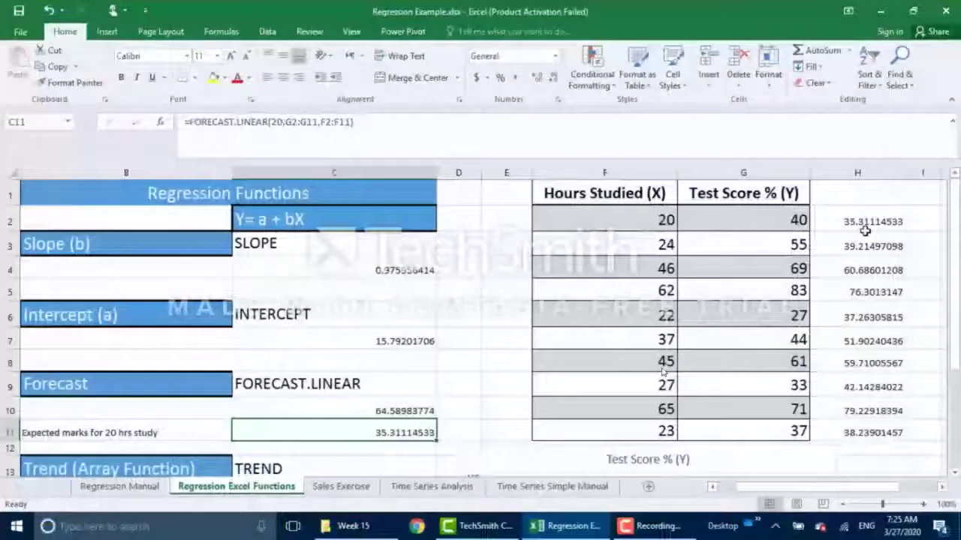
# Switch the tutorial video to full-screen playback.
pyautogui.doubleClick(663, 371)
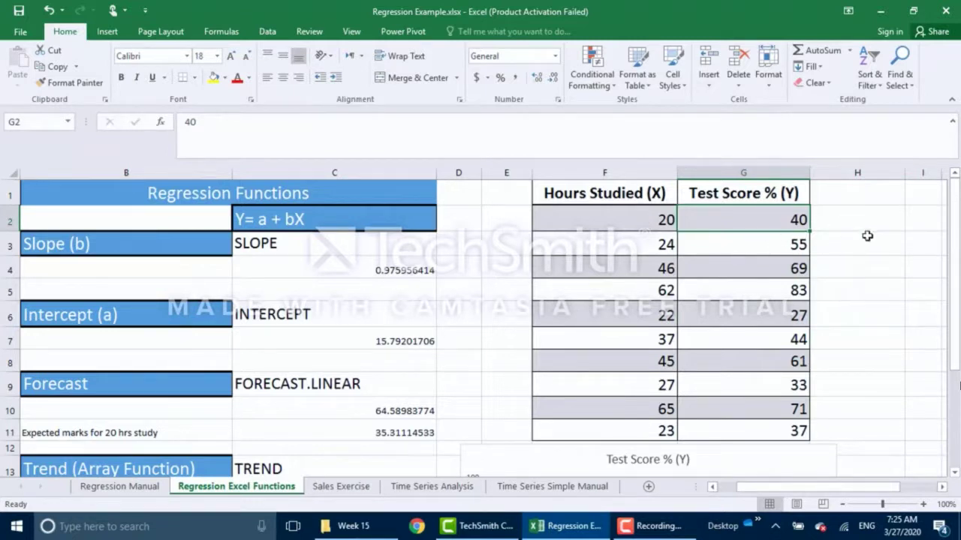
# Select H2:H11 and begin a TREND formula there.
pyautogui.moveTo(818, 222); pyautogui.dragTo(837, 425)
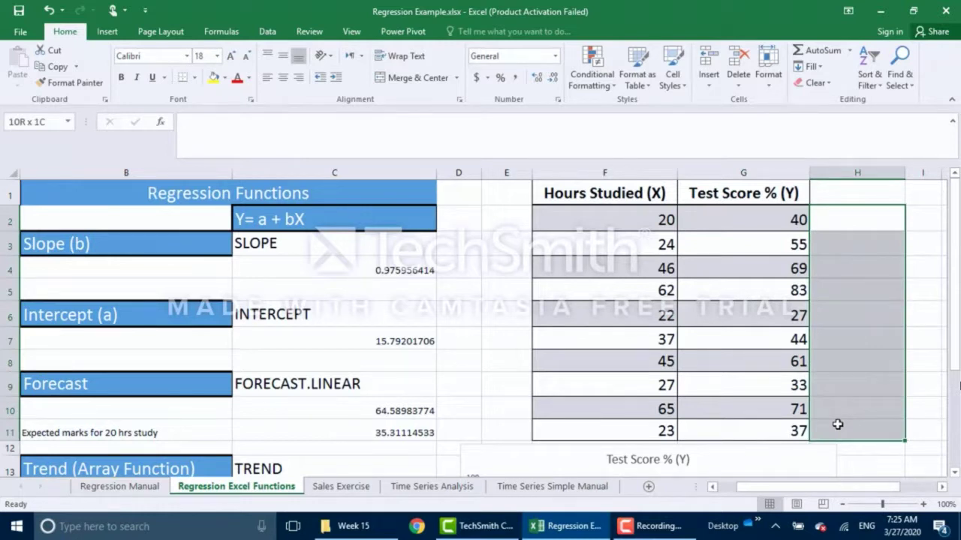
pyautogui.click(842, 315)
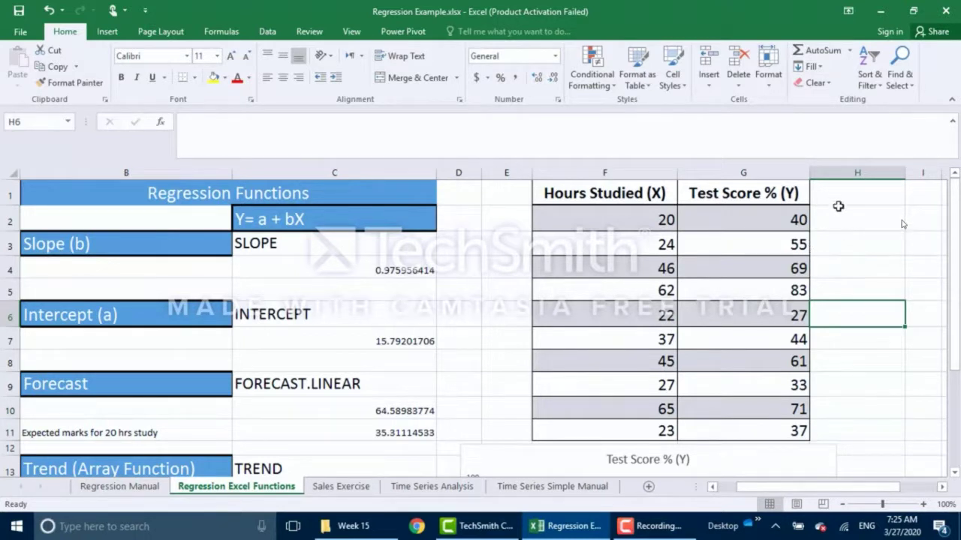
pyautogui.moveTo(837, 218); pyautogui.dragTo(845, 436)
pyautogui.write('=trend')
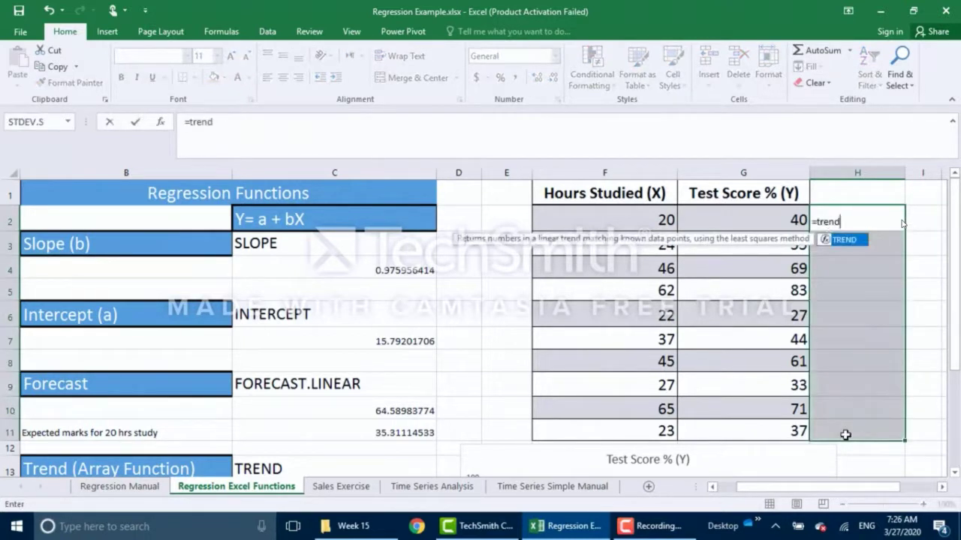
pyautogui.press('Tab')
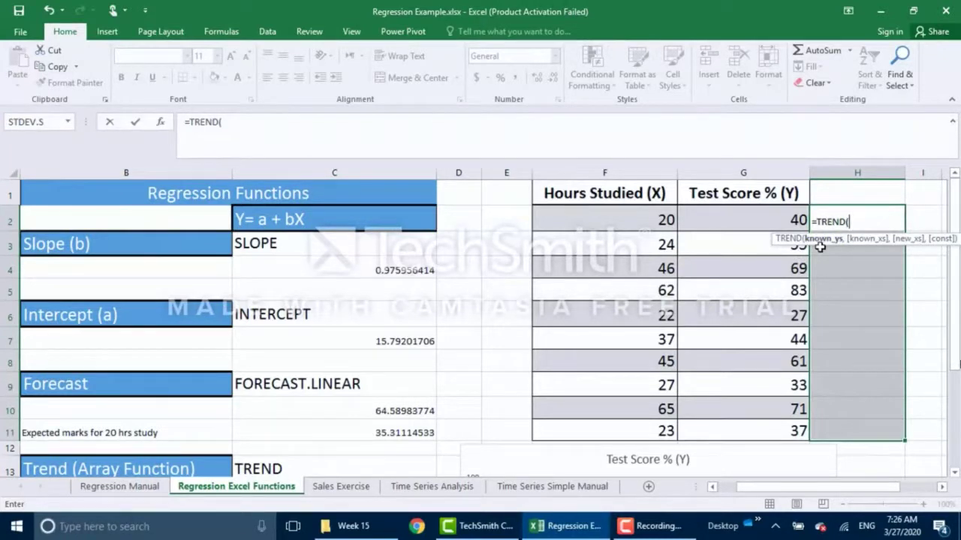
# Complete =TREND(G2:G11,F2:F11,,TRUE) and enter it into H2:H11 with Ctrl+Enter.
pyautogui.moveTo(754, 220); pyautogui.dragTo(768, 425)
pyautogui.write(',')
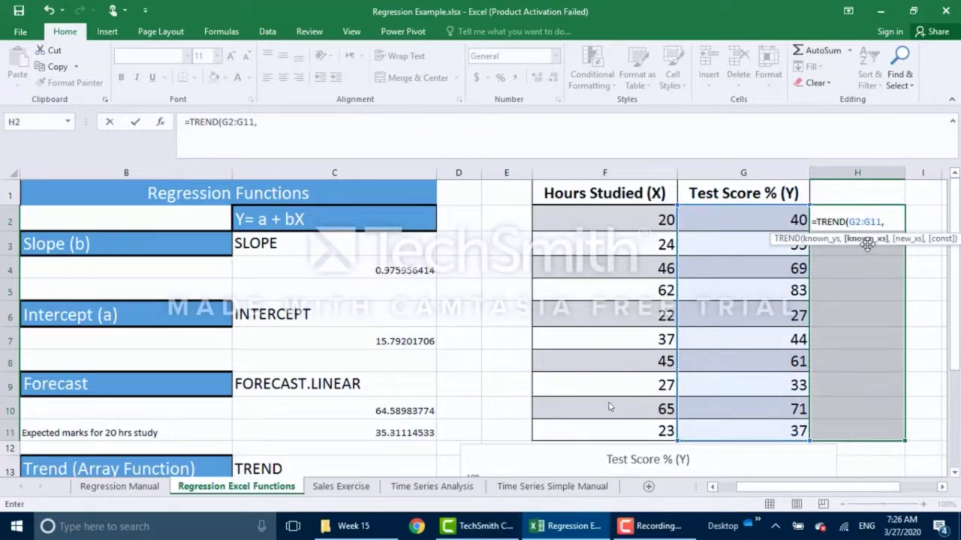
pyautogui.moveTo(650, 219); pyautogui.dragTo(641, 425)
pyautogui.write(',')
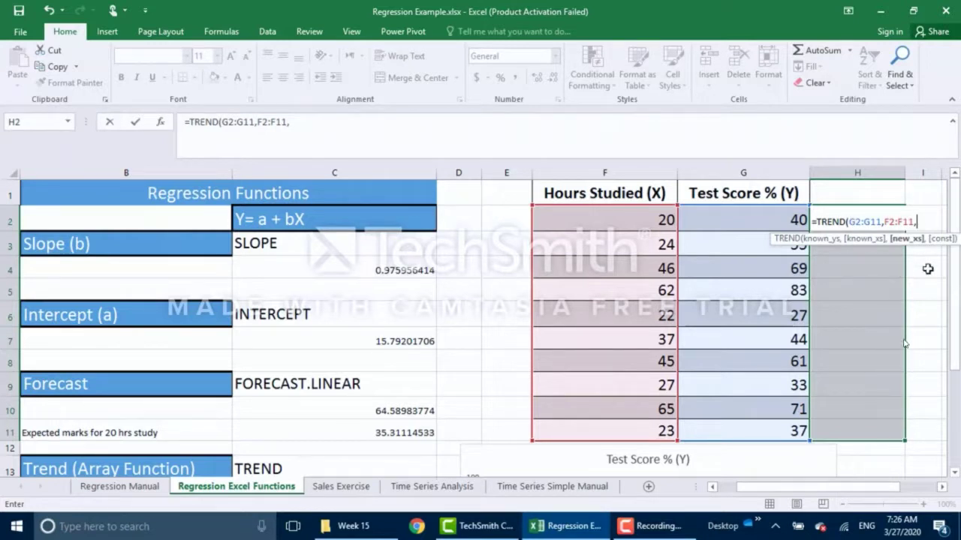
pyautogui.write(',')
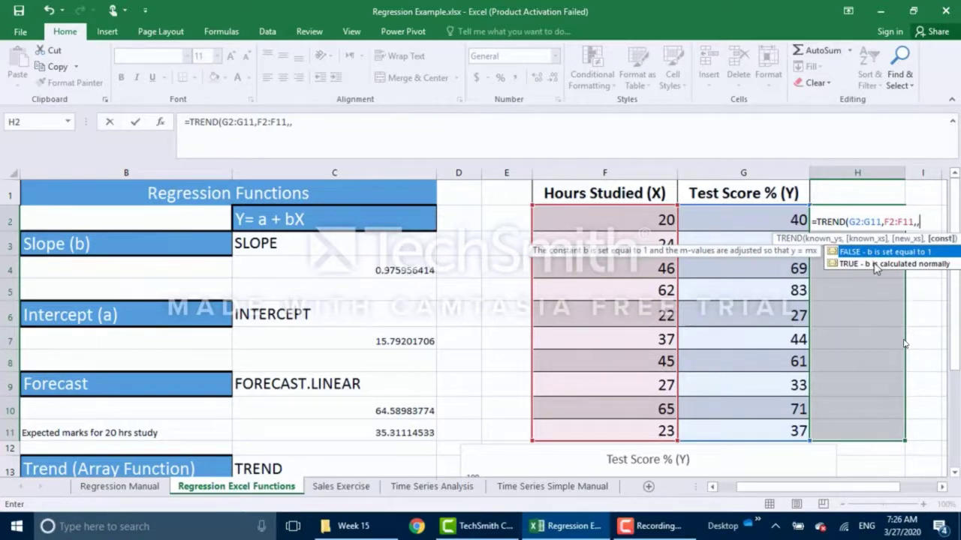
pyautogui.click(875, 265)
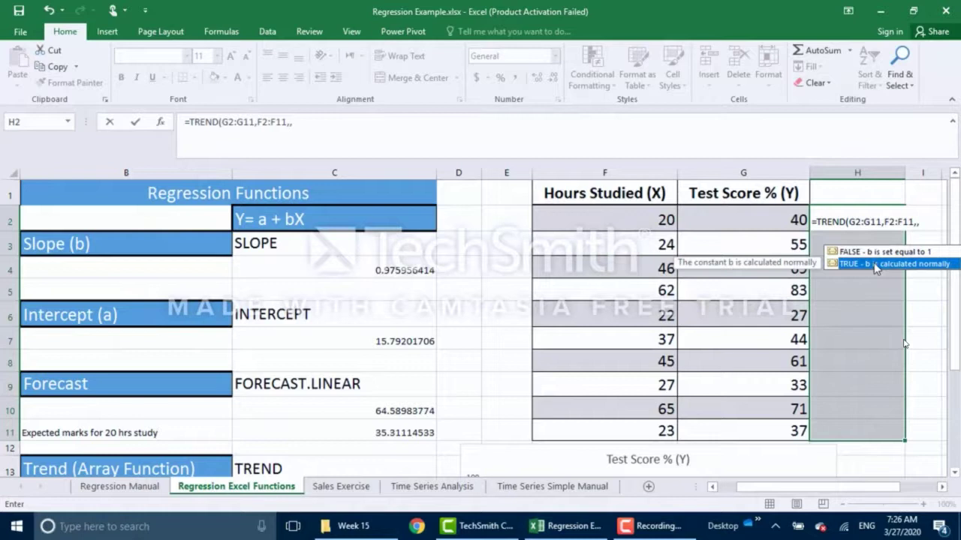
pyautogui.doubleClick(874, 263)
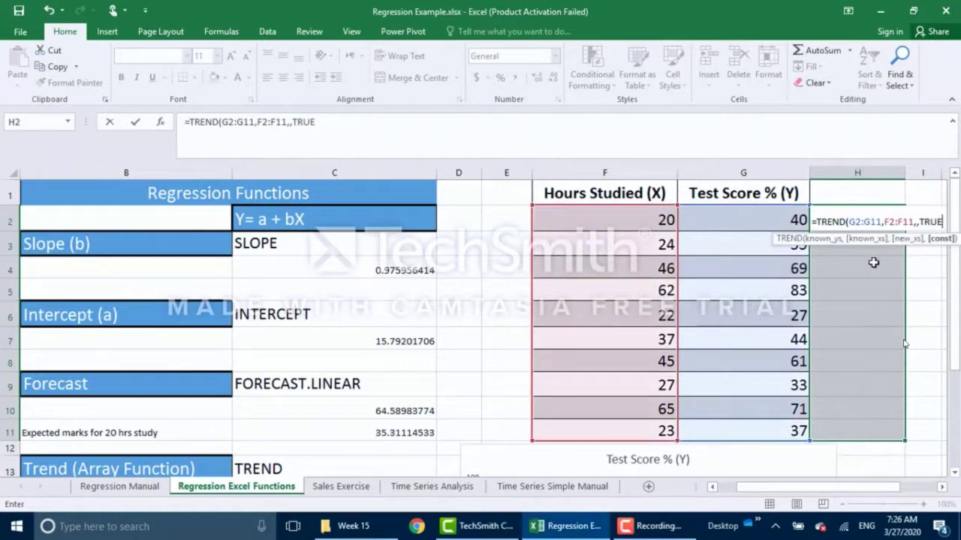
pyautogui.write(')')
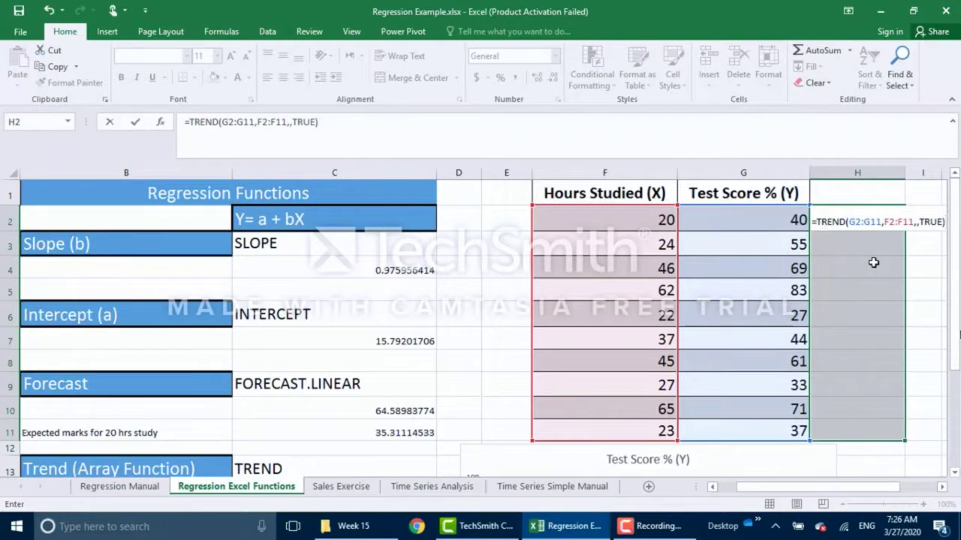
pyautogui.hotkey('ctrl', 'Return')
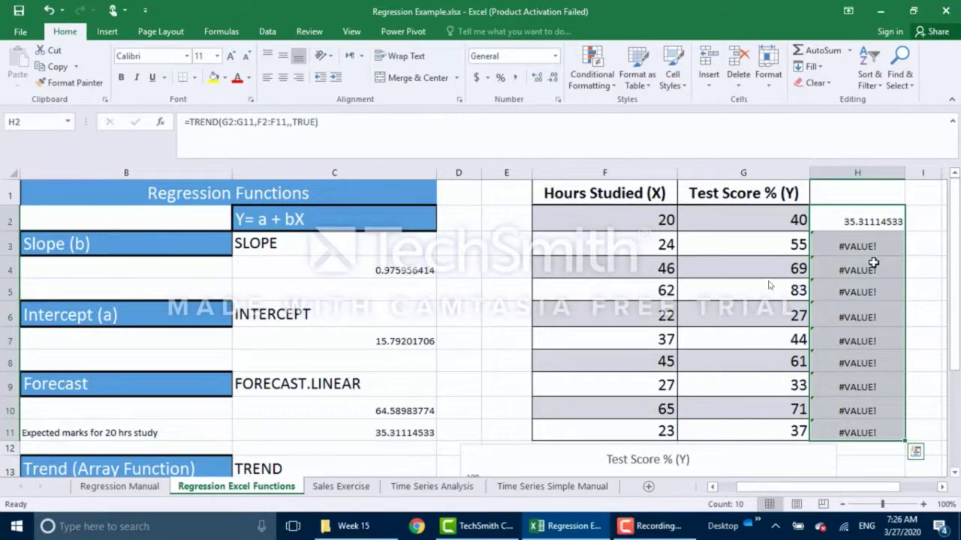
# Delete the #VALUE! TREND results and reselect H2:H11.
pyautogui.press('Delete')
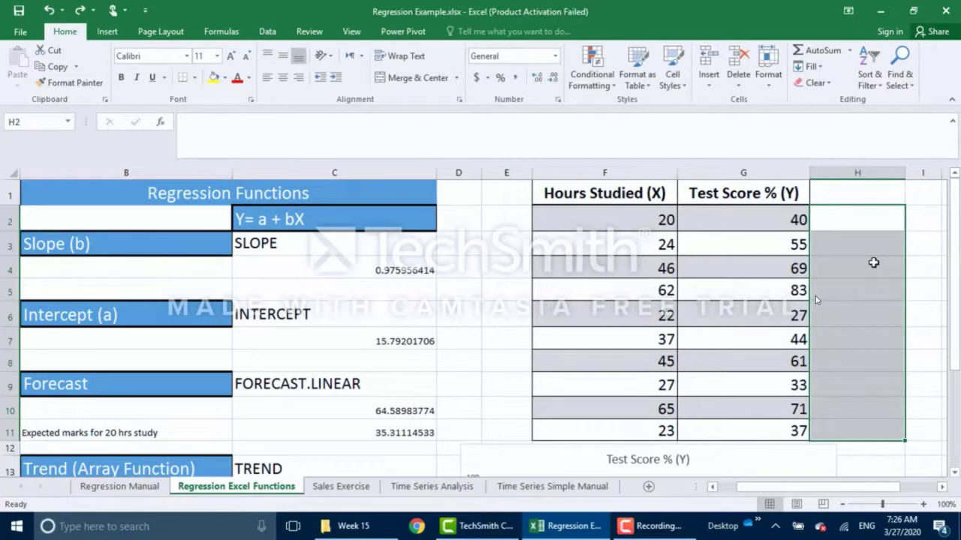
pyautogui.moveTo(858, 268); pyautogui.dragTo(856, 222)
pyautogui.moveTo(866, 333); pyautogui.dragTo(865, 426)
# Enter {=TREND(G2:G11,F2:F11,,TRUE)} as an array formula across H2:H11 with Ctrl+Shift+Enter.
pyautogui.write('=')
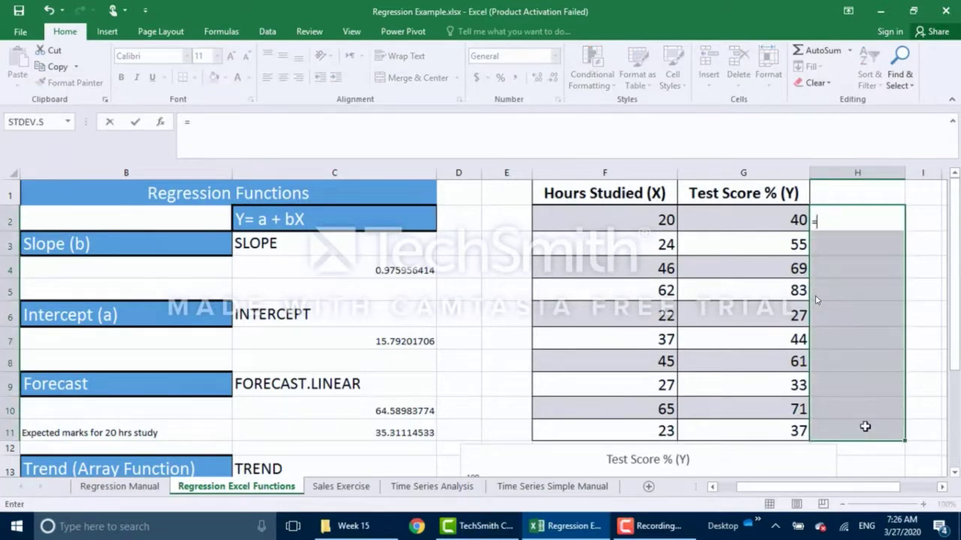
pyautogui.write('trend')
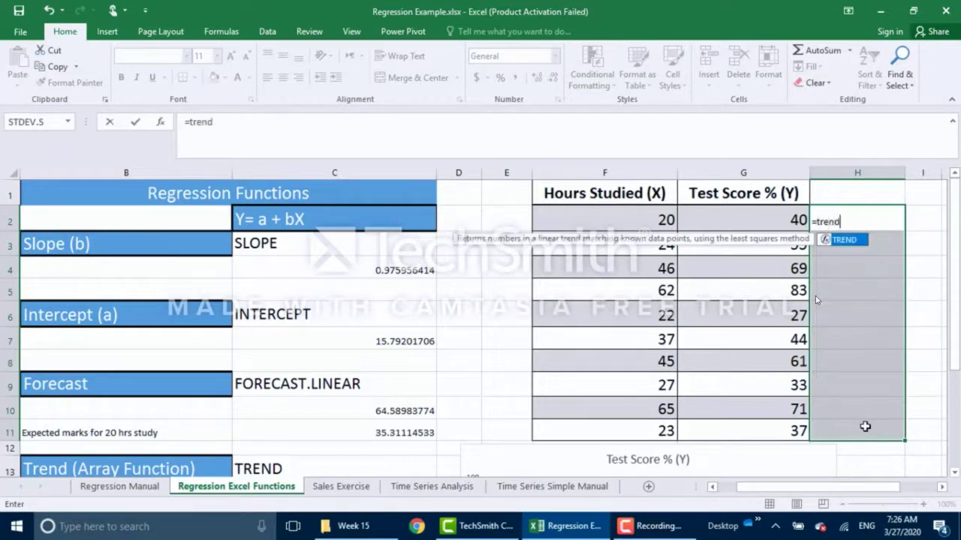
pyautogui.press('Tab')
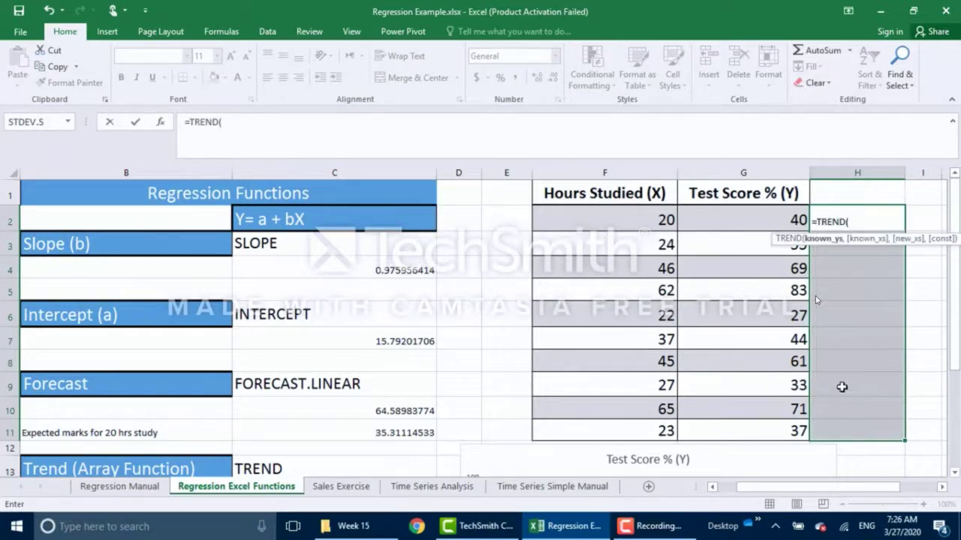
pyautogui.moveTo(755, 217); pyautogui.dragTo(784, 425)
pyautogui.write(',')
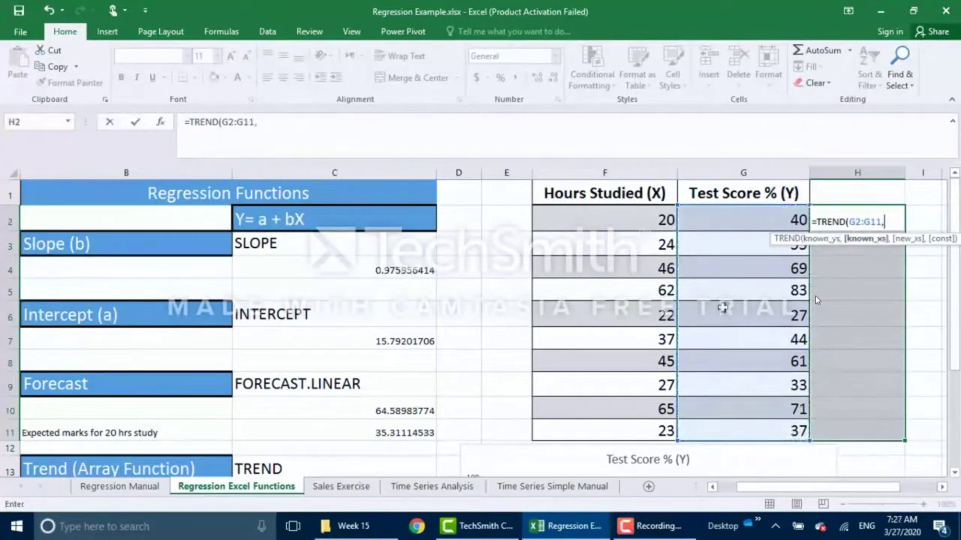
pyautogui.moveTo(640, 224); pyautogui.dragTo(644, 423)
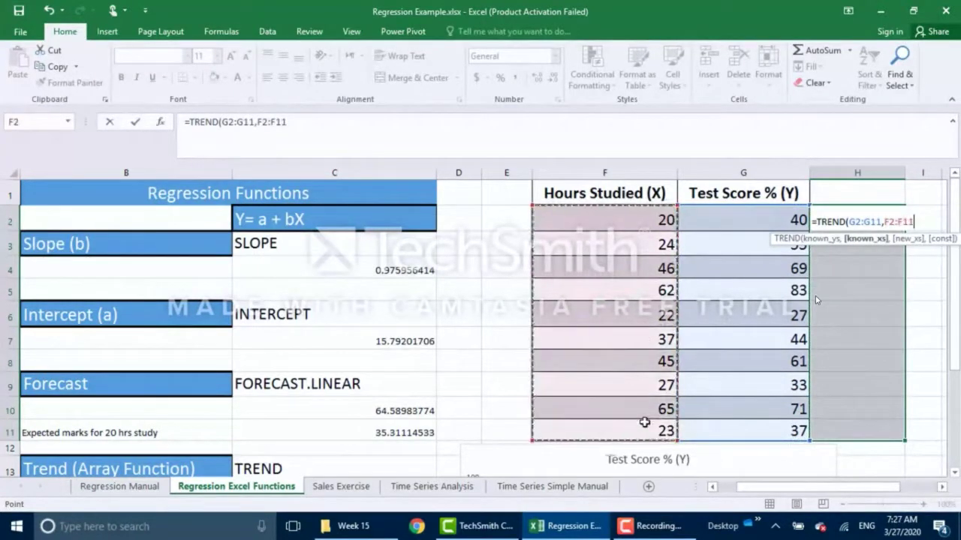
pyautogui.write(',,')
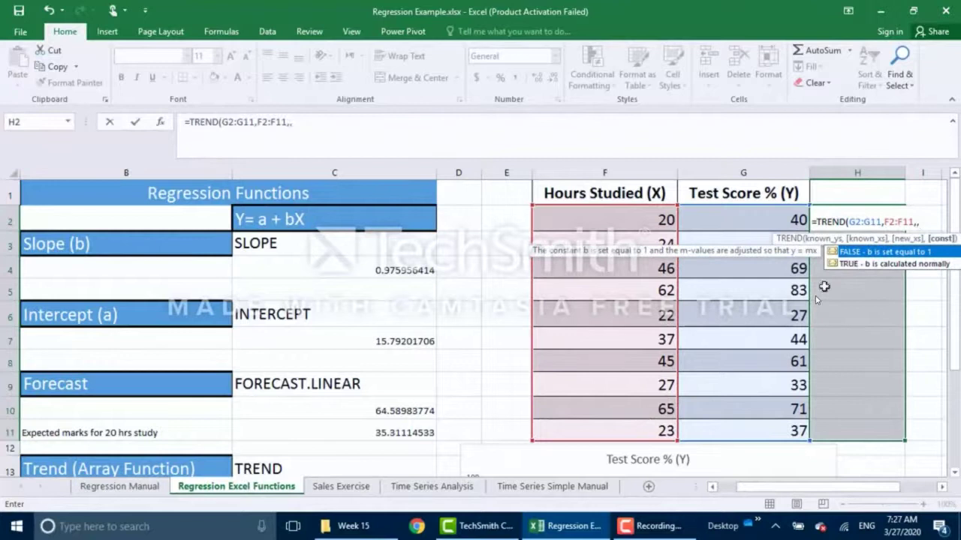
pyautogui.doubleClick(850, 262)
pyautogui.write(')')
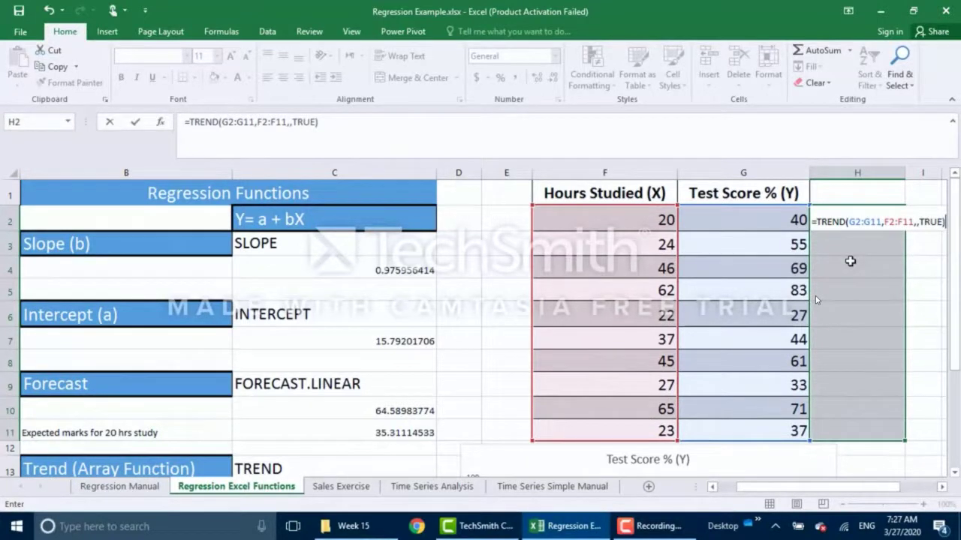
pyautogui.hotkey('ctrl', 'shift', 'Return')
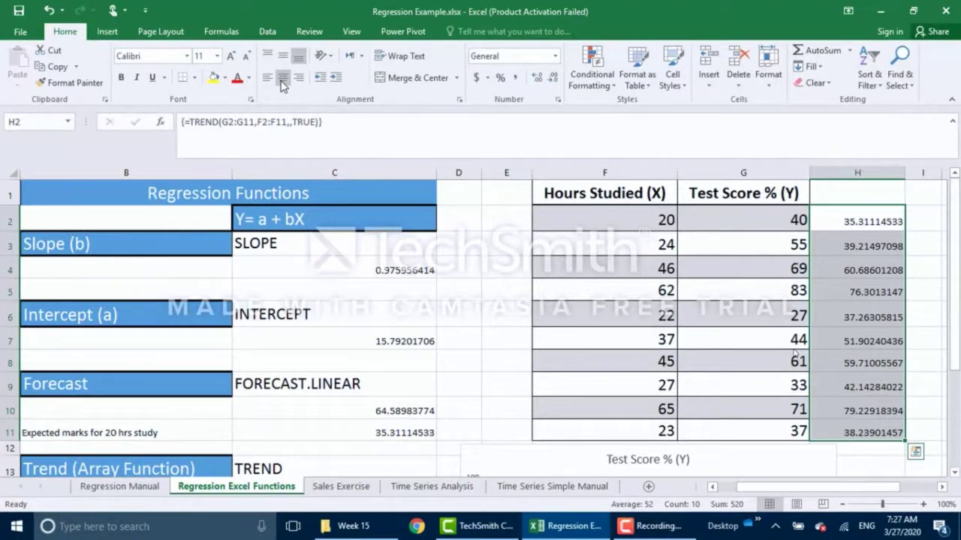
# Center the predicted scores in H2:H11 and scroll right to the column K hours table.
pyautogui.click(282, 78)
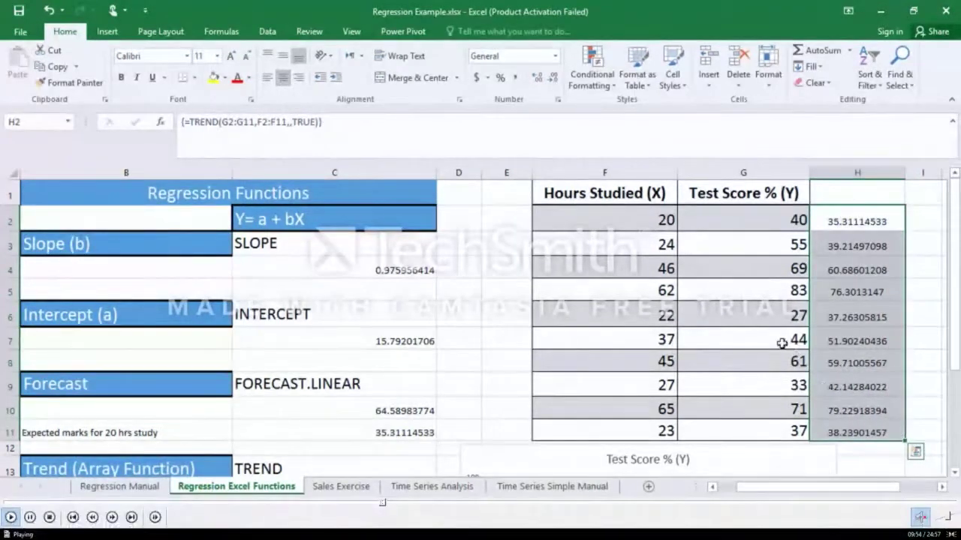
pyautogui.click(855, 262)
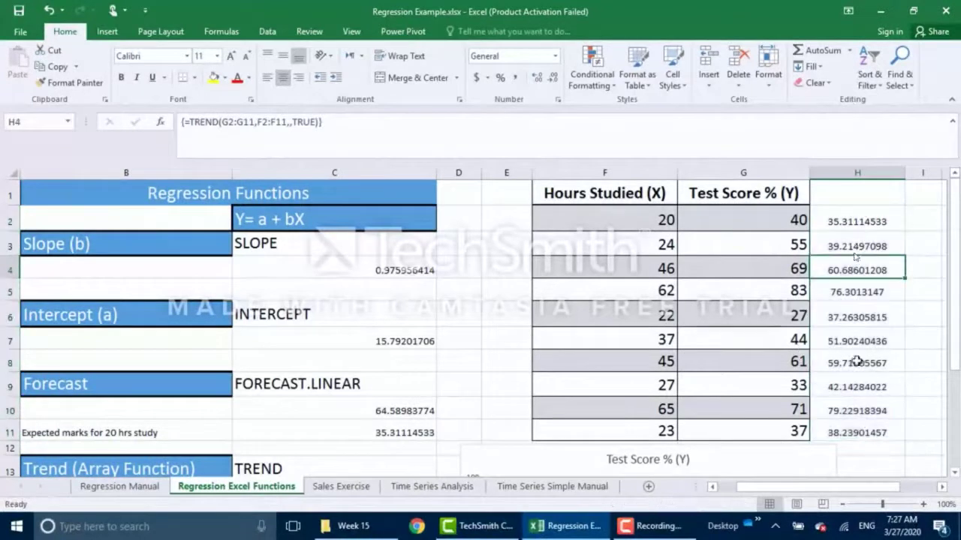
pyautogui.moveTo(863, 490); pyautogui.dragTo(877, 490)
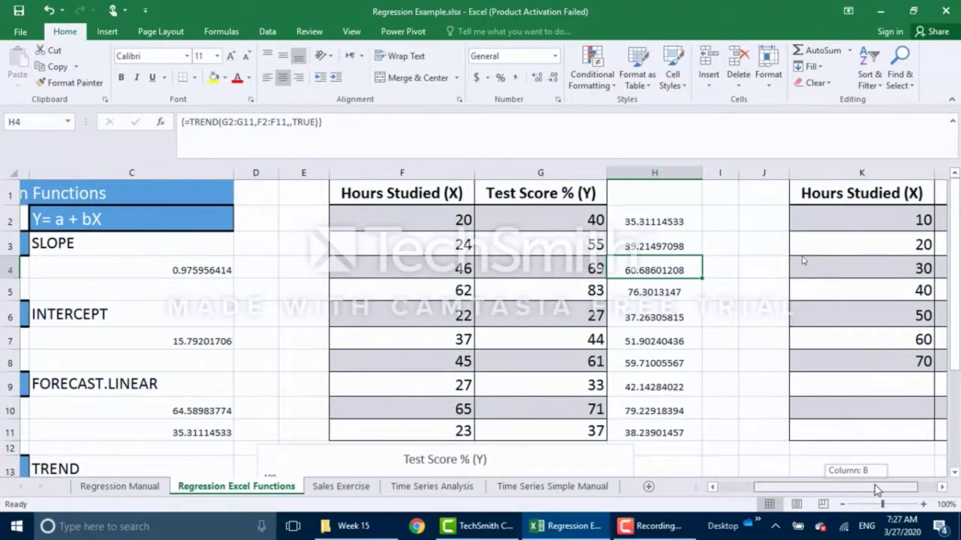
# Review hours in F, scores in G, the H2 TREND formula and the new hours 10–70 in K.
pyautogui.moveTo(877, 490); pyautogui.dragTo(875, 489)
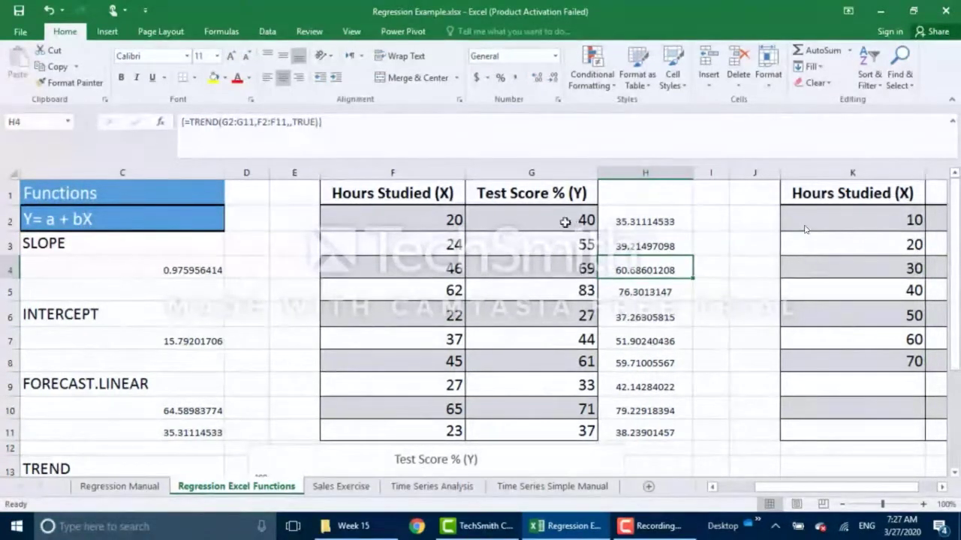
pyautogui.click(413, 220)
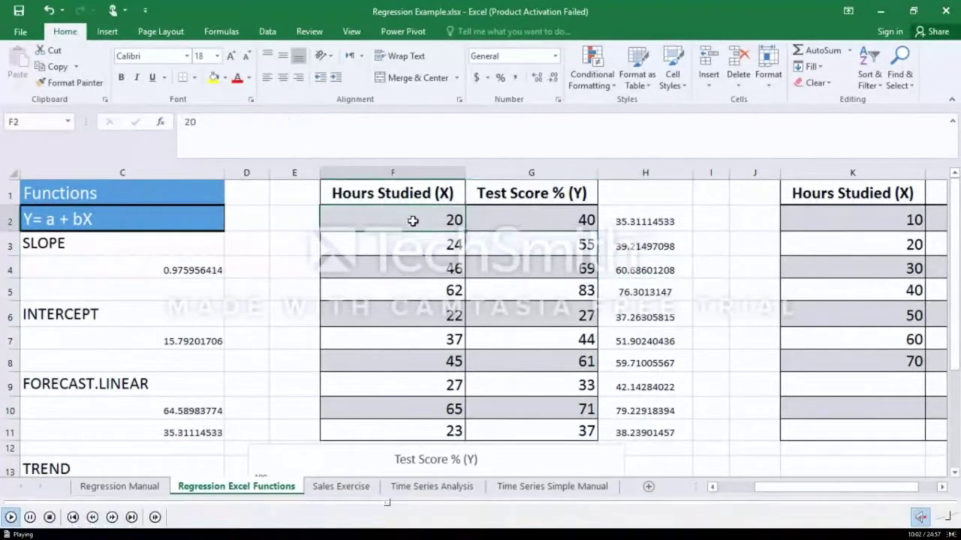
pyautogui.click(506, 223)
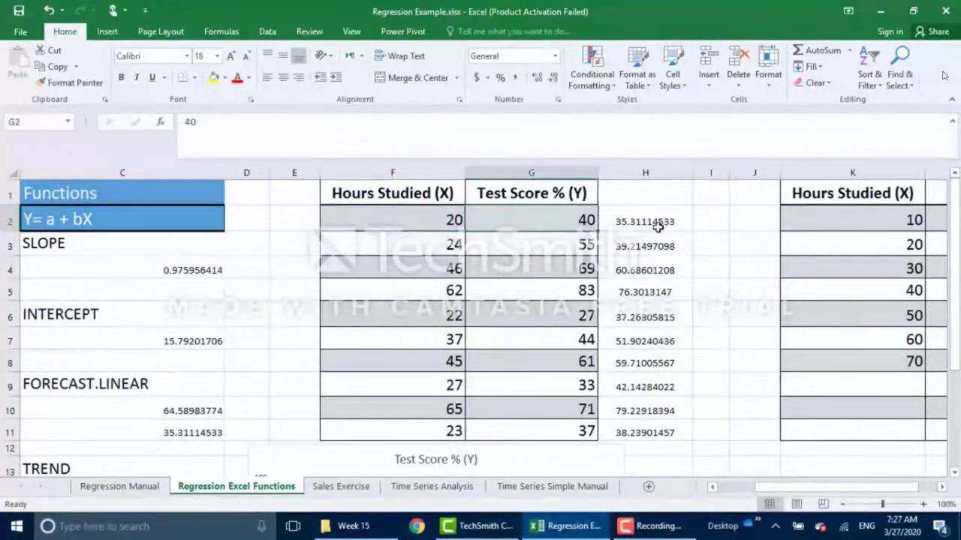
pyautogui.click(654, 224)
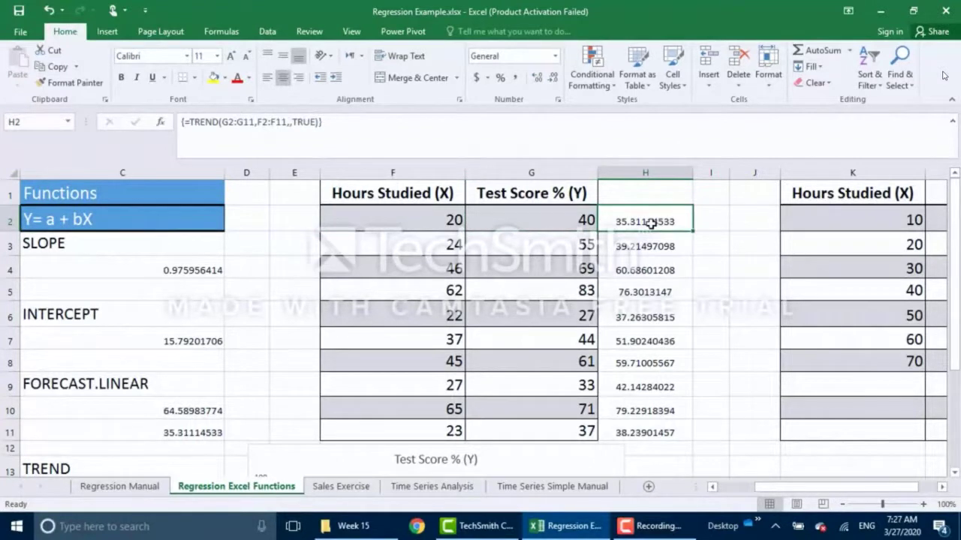
pyautogui.click(563, 222)
pyautogui.click(633, 222)
pyautogui.moveTo(771, 486); pyautogui.dragTo(786, 491)
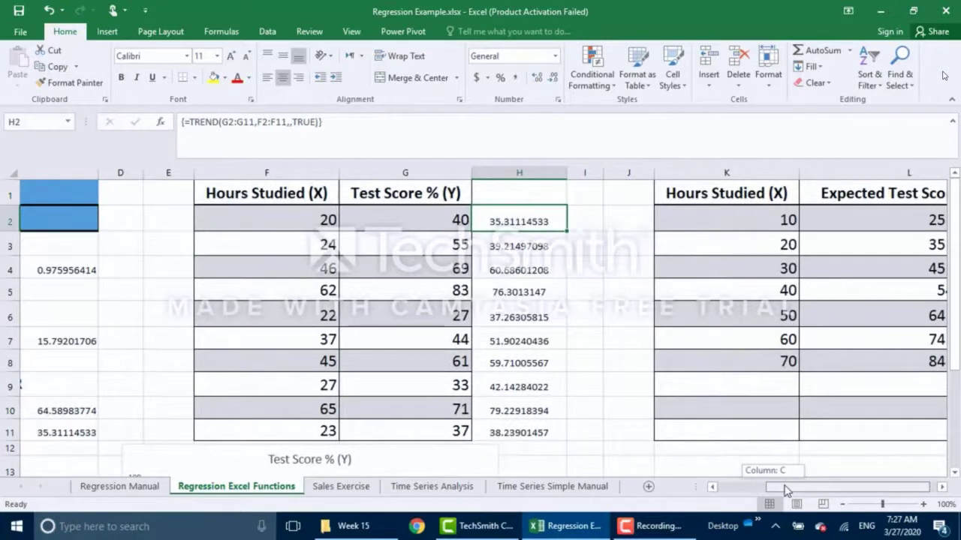
pyautogui.moveTo(785, 490); pyautogui.dragTo(701, 446)
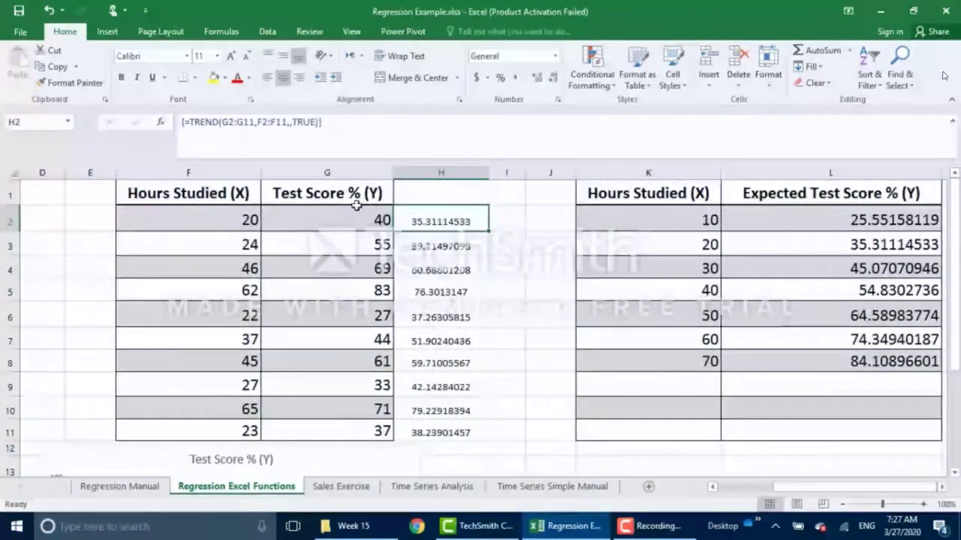
pyautogui.moveTo(697, 224); pyautogui.dragTo(688, 362)
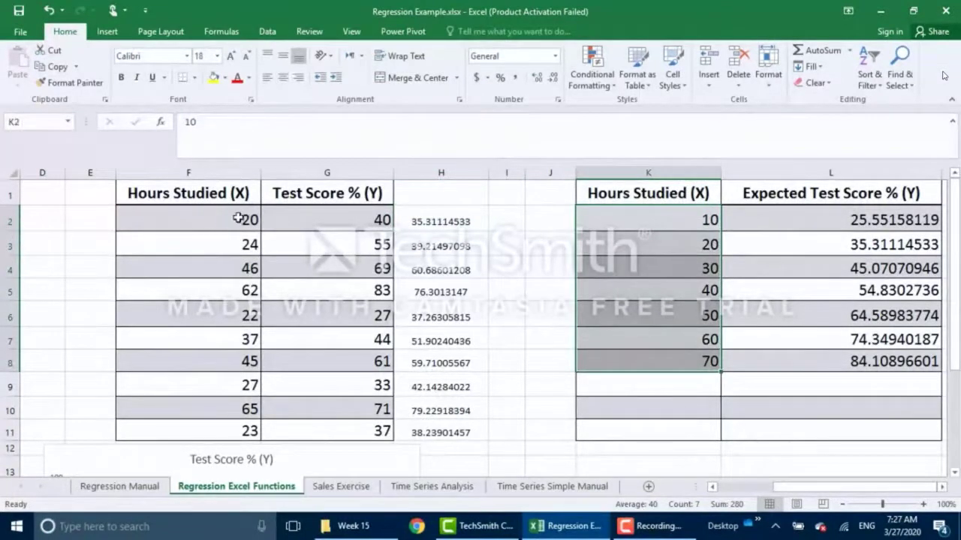
pyautogui.moveTo(239, 218); pyautogui.dragTo(241, 429)
pyautogui.moveTo(339, 217); pyautogui.dragTo(341, 434)
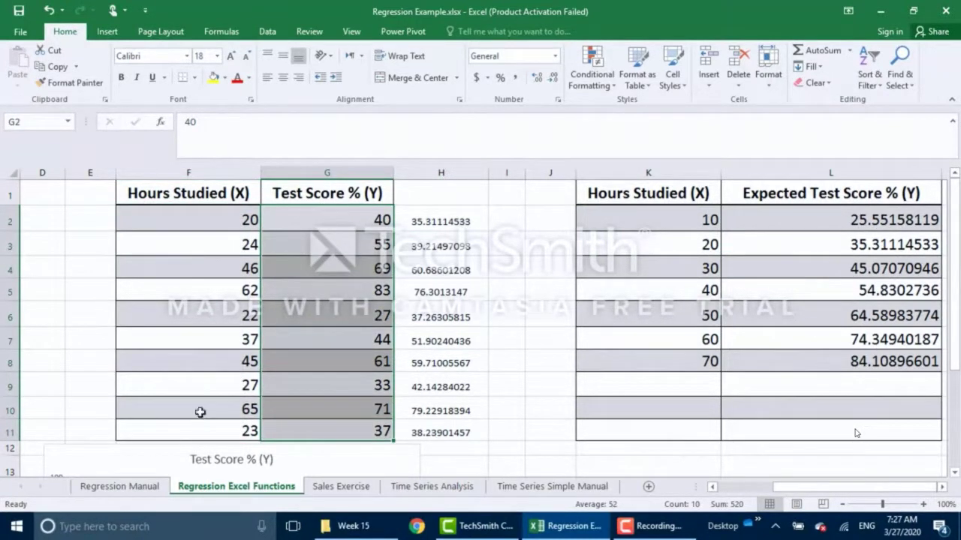
# Step through K2:K8 and clear the old expected scores in L2:L8.
pyautogui.click(676, 221)
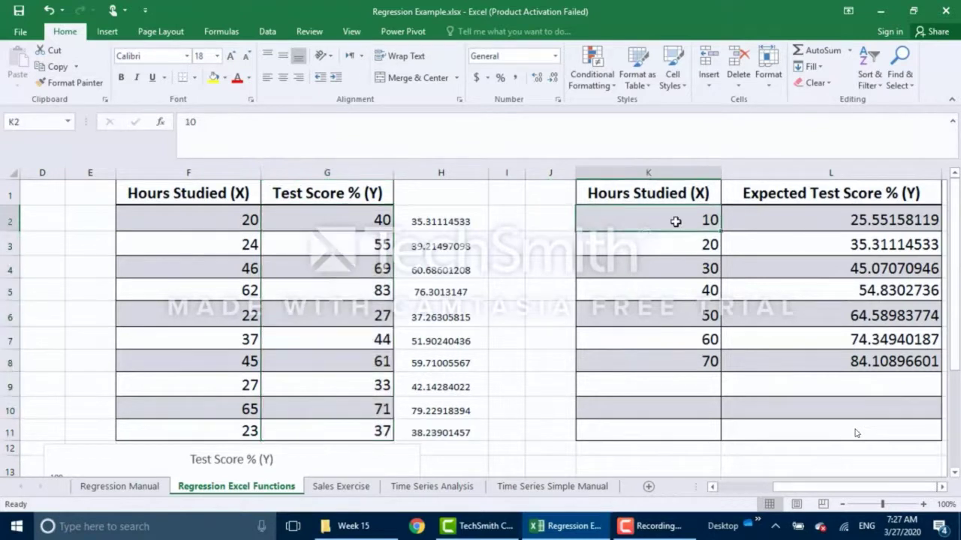
pyautogui.press('Down')
pyautogui.press('Down')
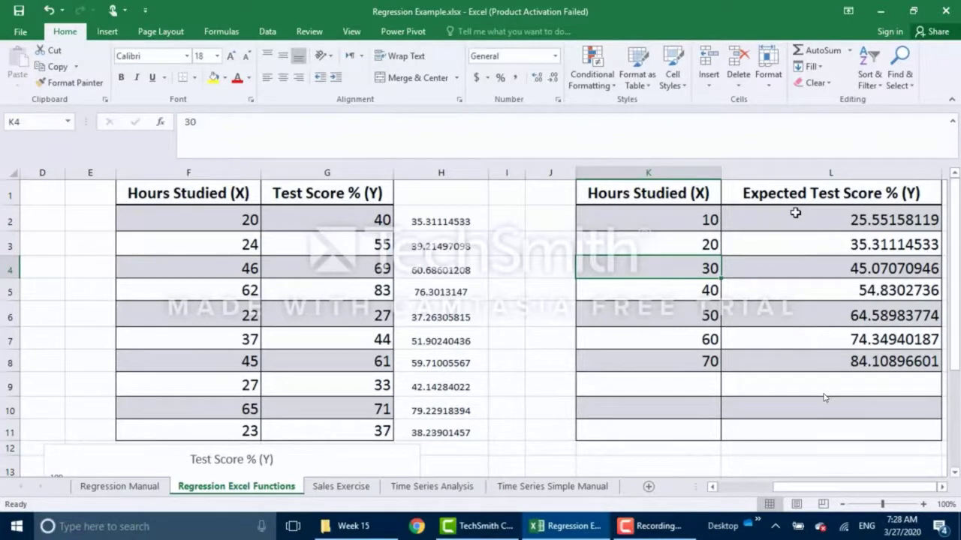
pyautogui.moveTo(802, 296); pyautogui.dragTo(809, 354)
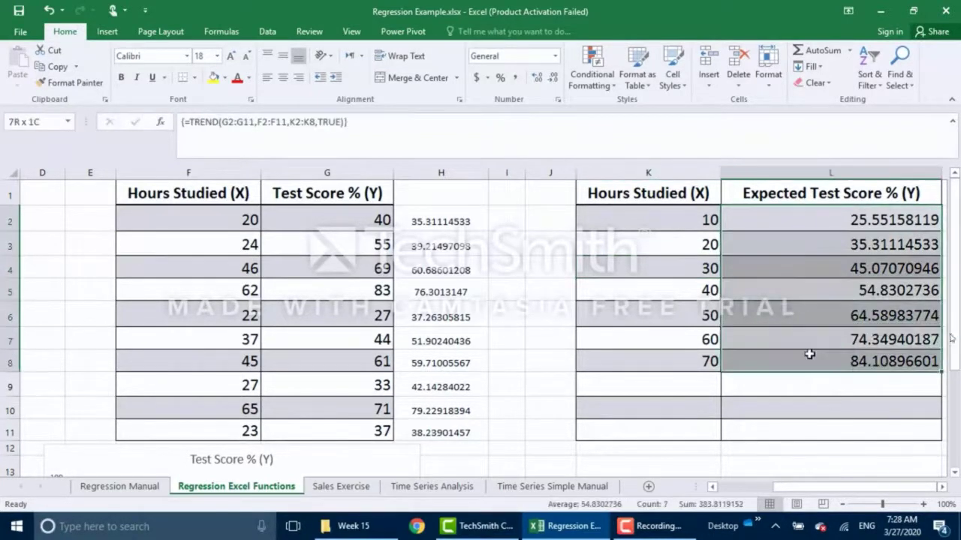
pyautogui.press('Delete')
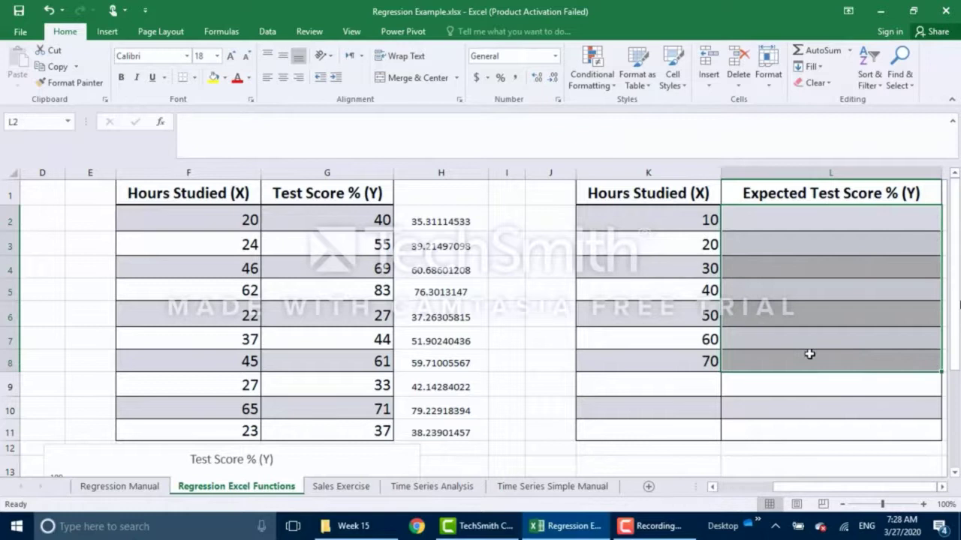
# Enter {=TREND(G2:G11,F2:F11,K2:K8,TRUE)} as an array formula in L2:L8.
pyautogui.click(809, 353)
pyautogui.moveTo(767, 222); pyautogui.dragTo(774, 359)
pyautogui.write('=')
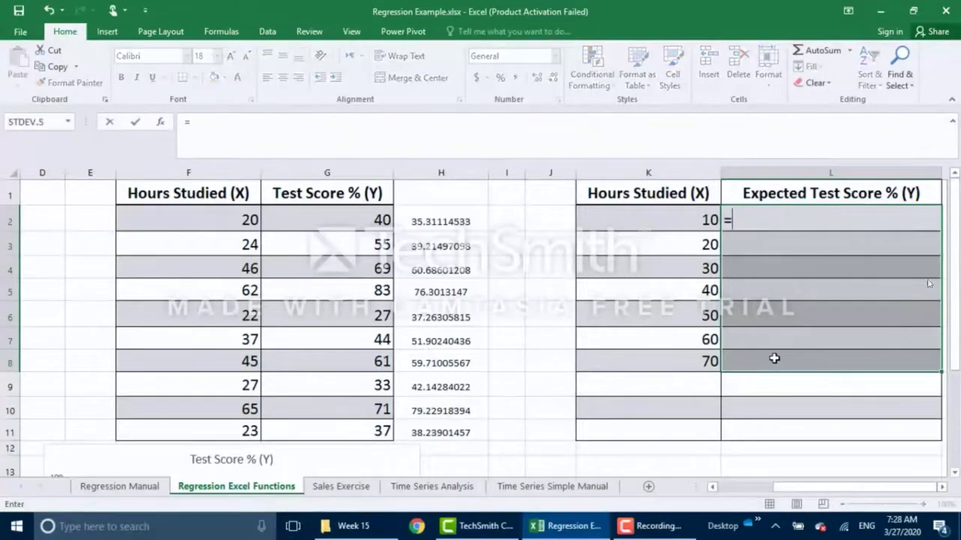
pyautogui.write('trend(')
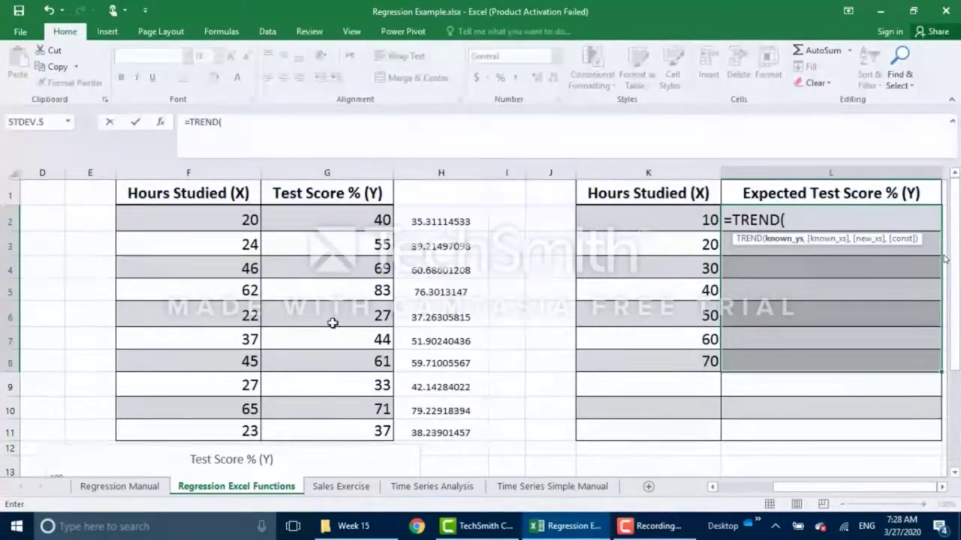
pyautogui.moveTo(350, 221); pyautogui.dragTo(357, 422)
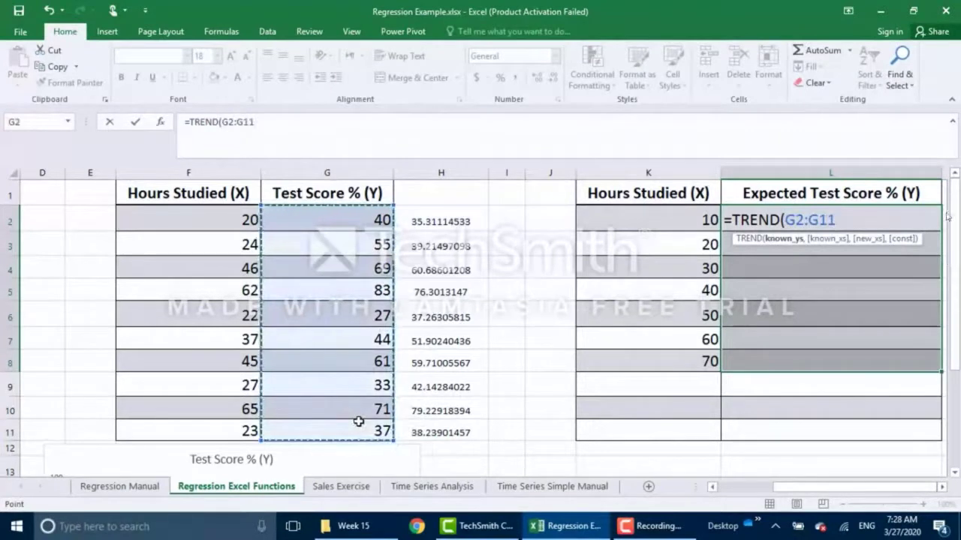
pyautogui.write(',')
pyautogui.moveTo(218, 228); pyautogui.dragTo(236, 429)
pyautogui.write(',')
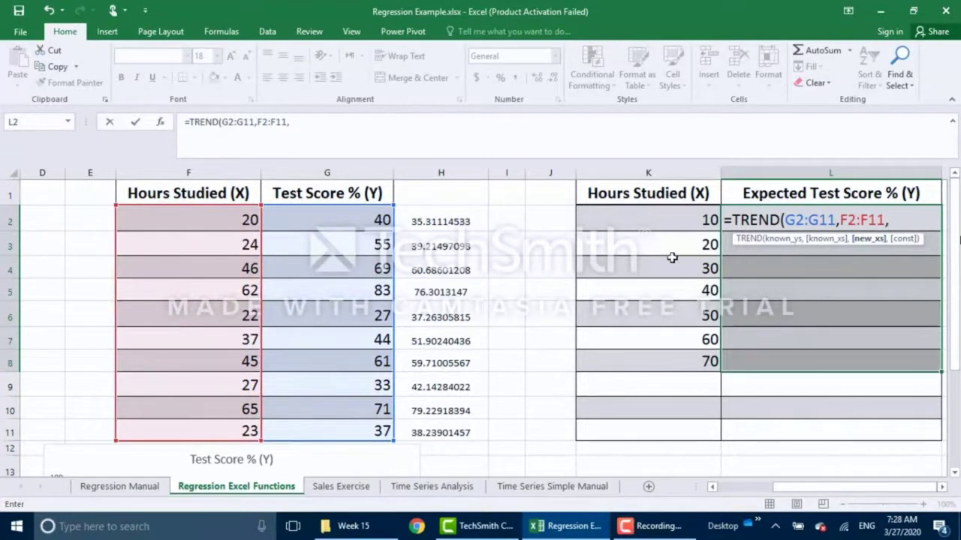
pyautogui.moveTo(665, 219); pyautogui.dragTo(672, 358)
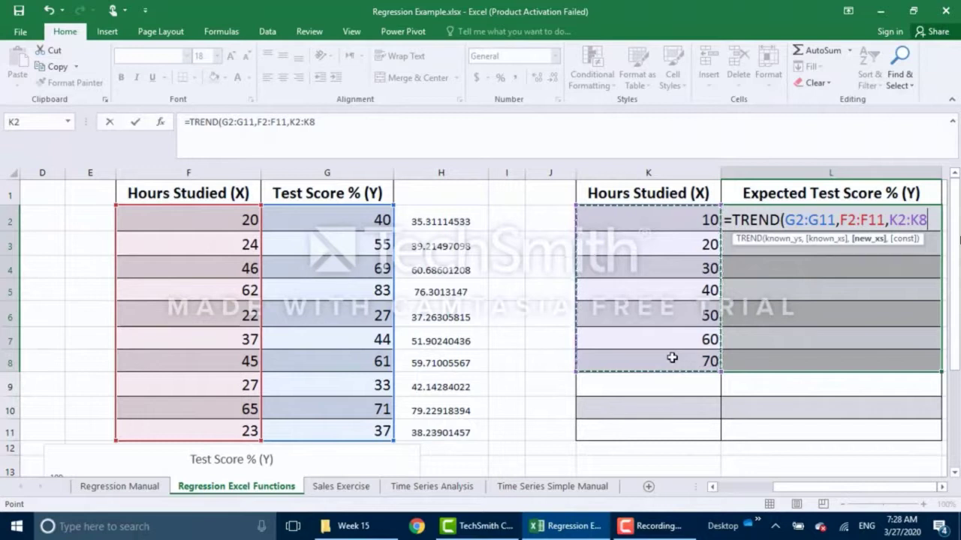
pyautogui.write(',')
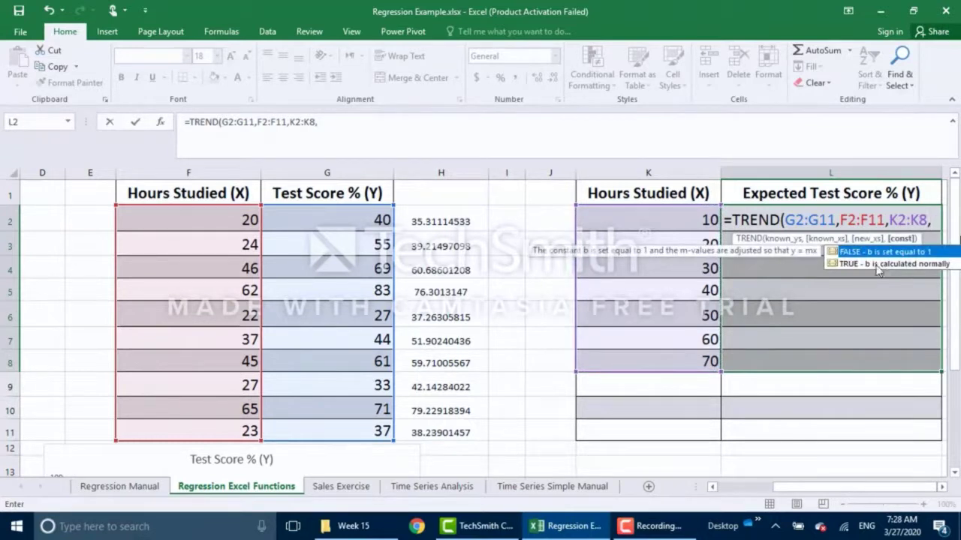
pyautogui.doubleClick(876, 264)
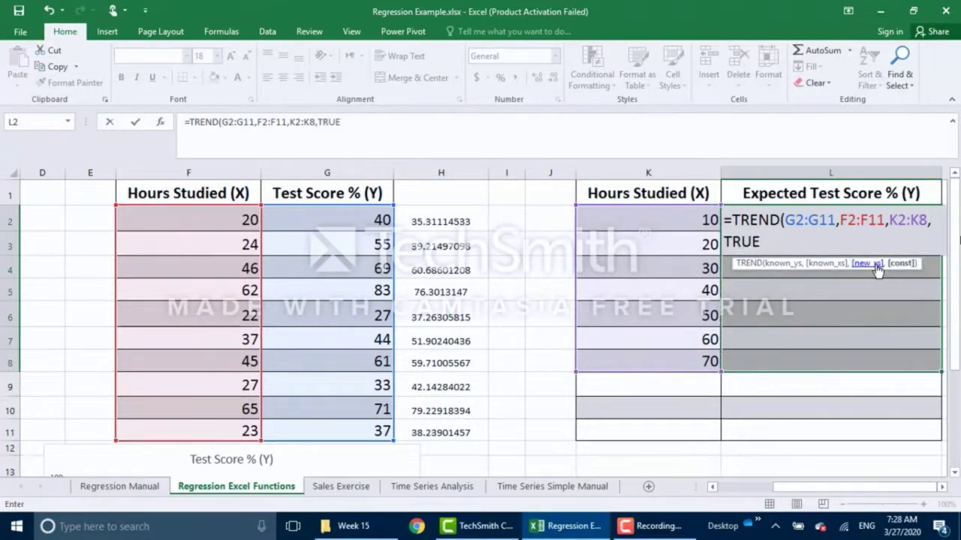
pyautogui.write(')')
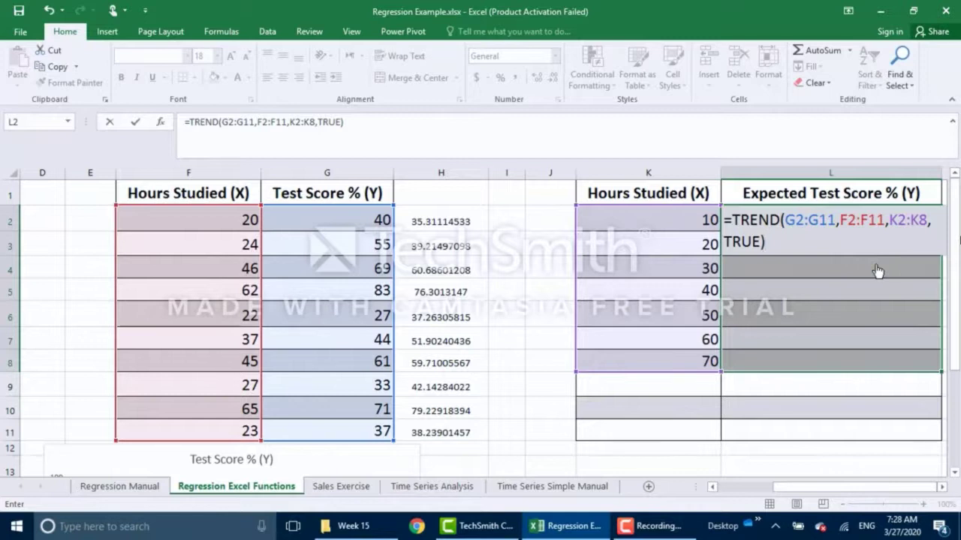
pyautogui.hotkey('ctrl', 'shift', 'Return')
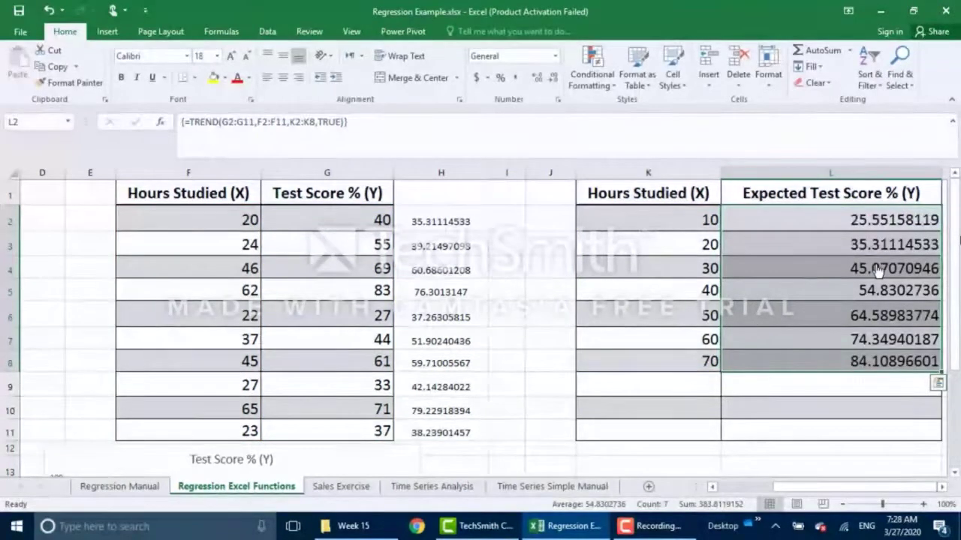
# Center the expected scores in L2:L8 and go to the Sales Exercise sheet.
pyautogui.click(284, 86)
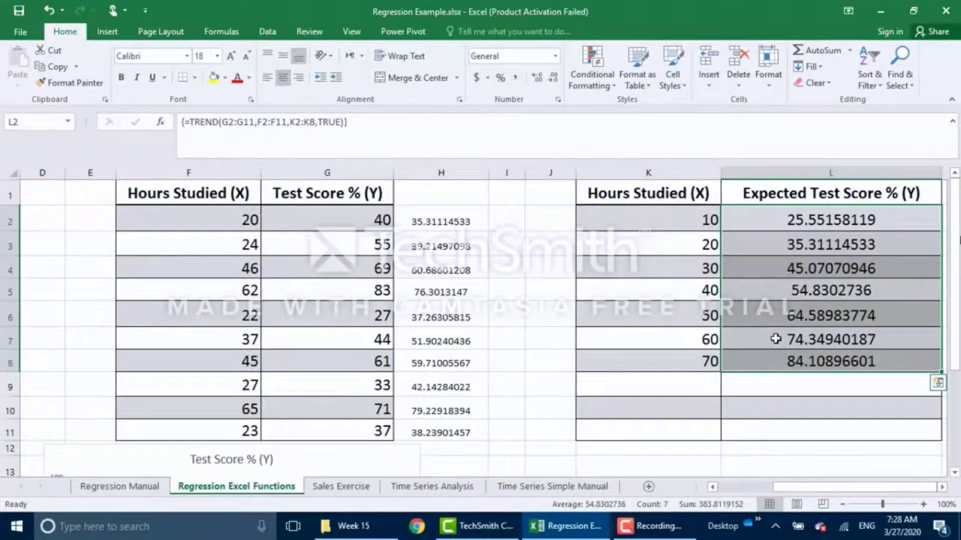
pyautogui.moveTo(805, 491); pyautogui.dragTo(754, 497)
pyautogui.scroll(-3, 420, 326)
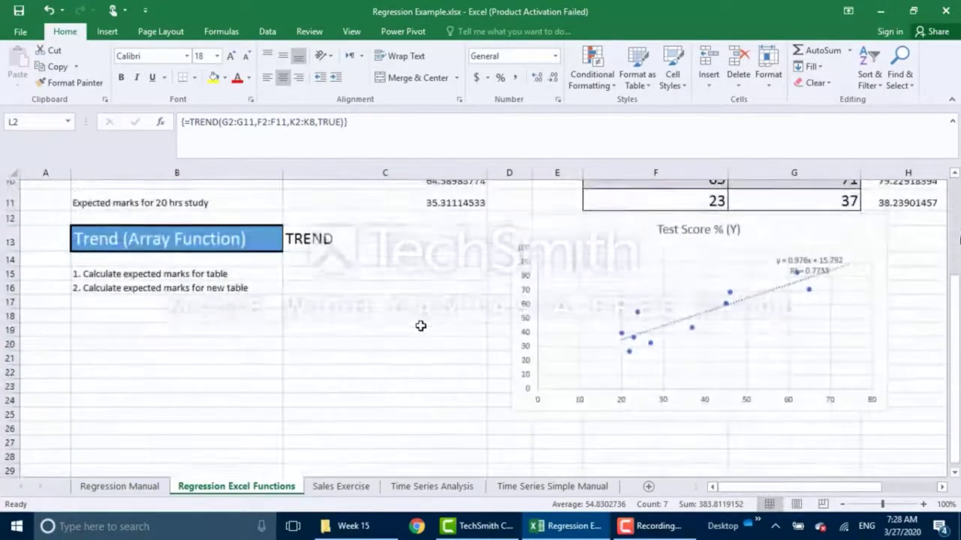
pyautogui.scroll(-1, 421, 326)
pyautogui.scroll(4, 420, 326)
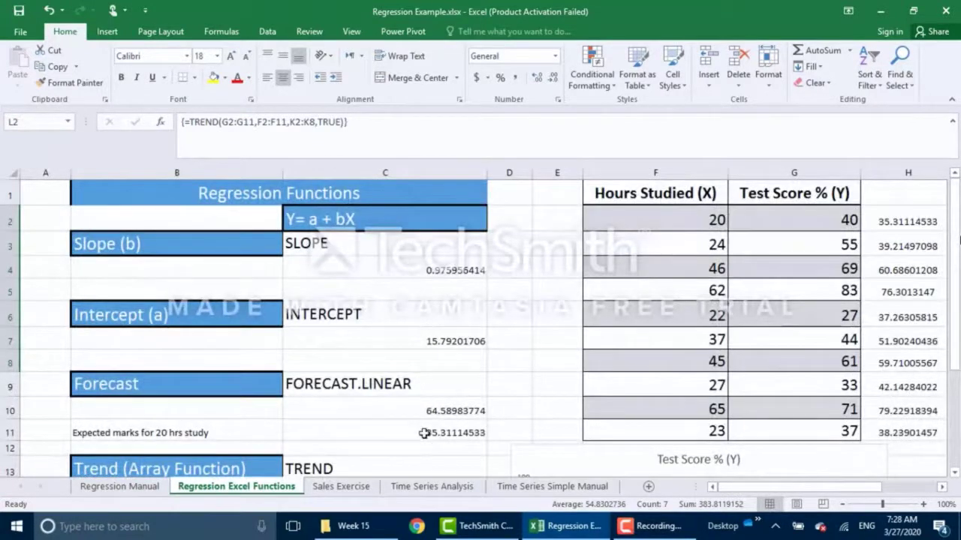
pyautogui.click(341, 487)
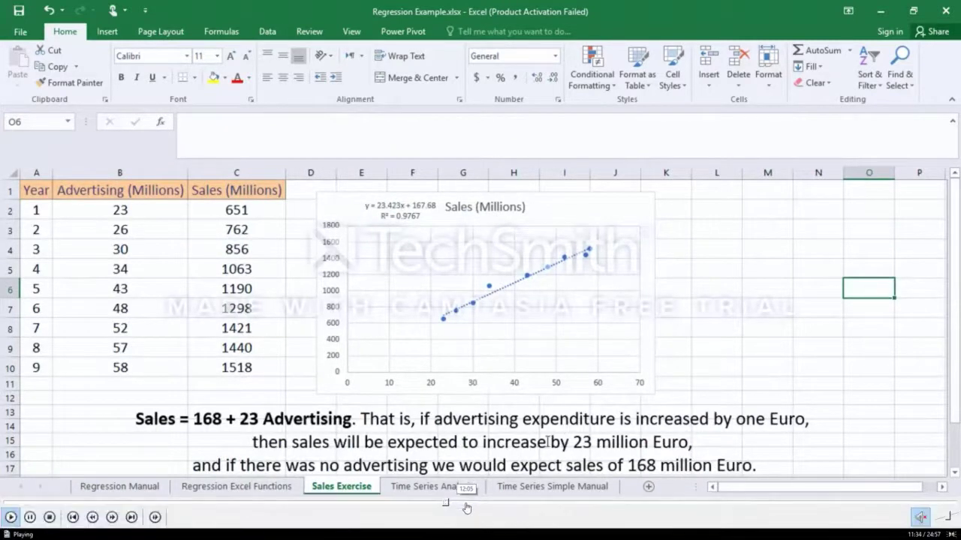
# Skip the tutorial video ahead to the time series part, then select the first sales value, 67.
pyautogui.click(465, 504)
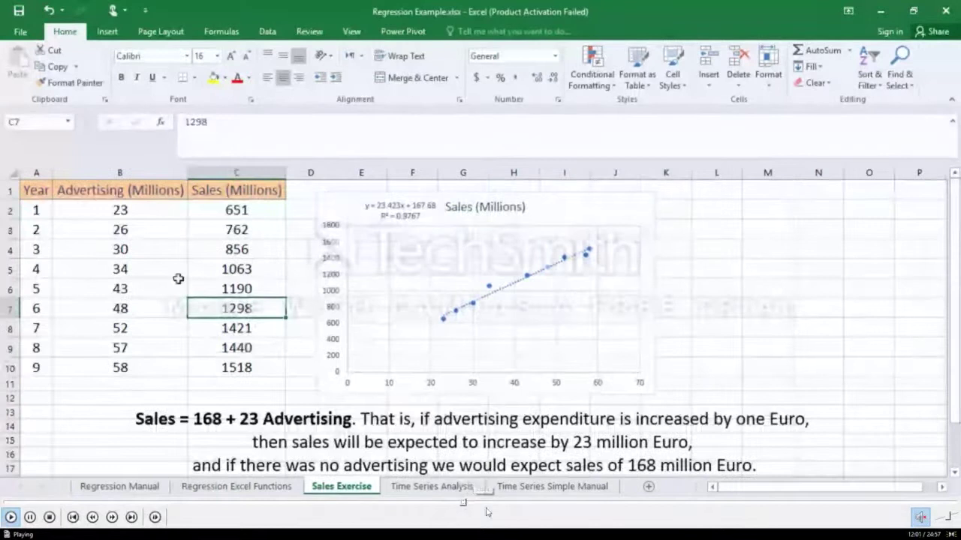
pyautogui.click(485, 502)
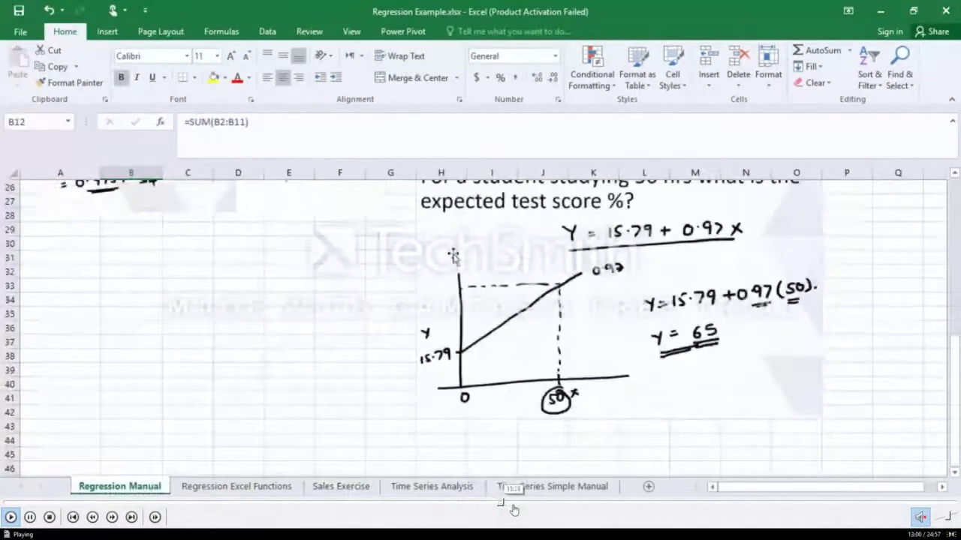
pyautogui.click(519, 504)
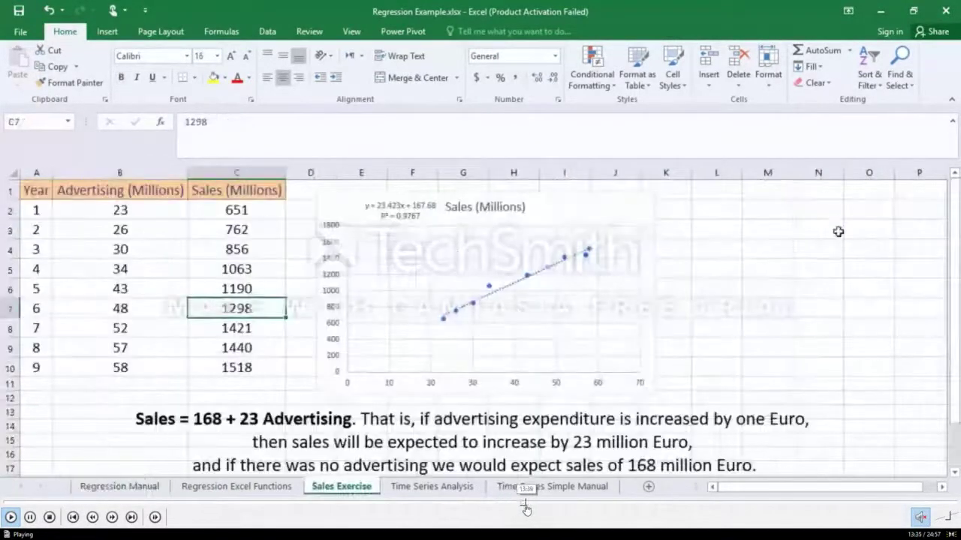
pyautogui.click(539, 504)
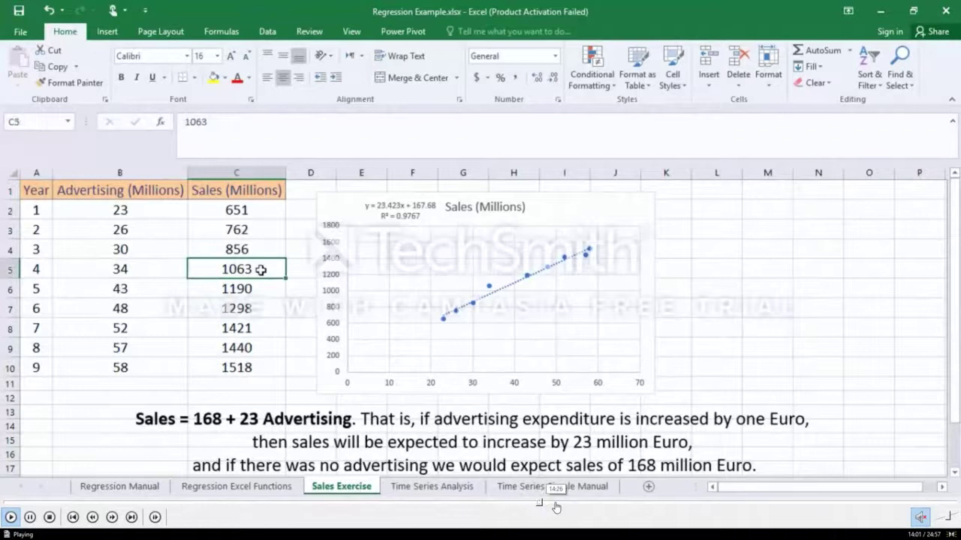
pyautogui.click(556, 504)
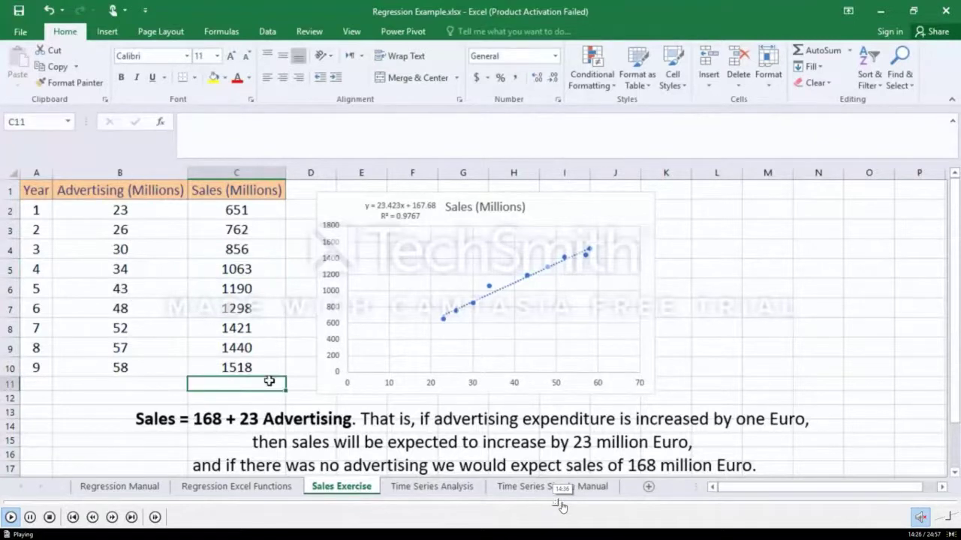
pyautogui.click(560, 504)
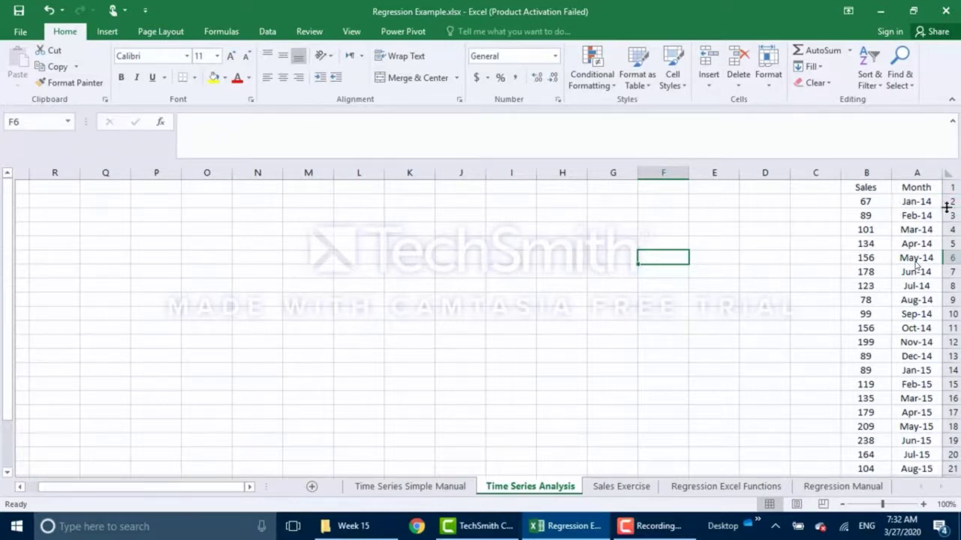
pyautogui.click(869, 202)
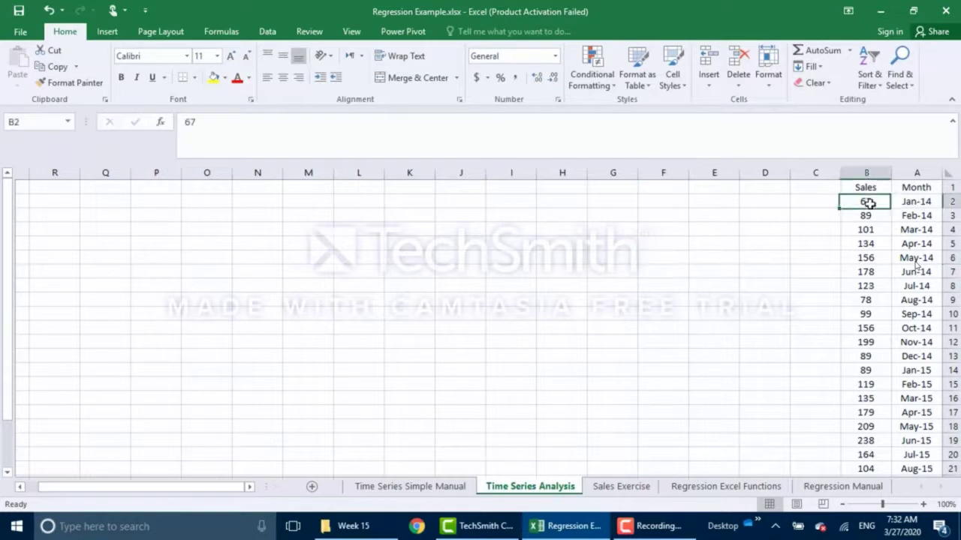
pyautogui.click(659, 527)
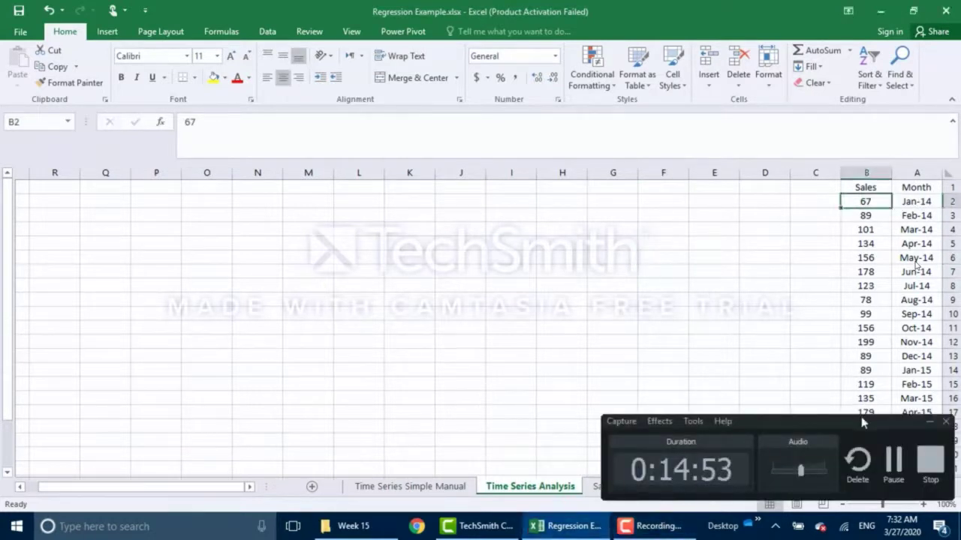
pyautogui.click(926, 424)
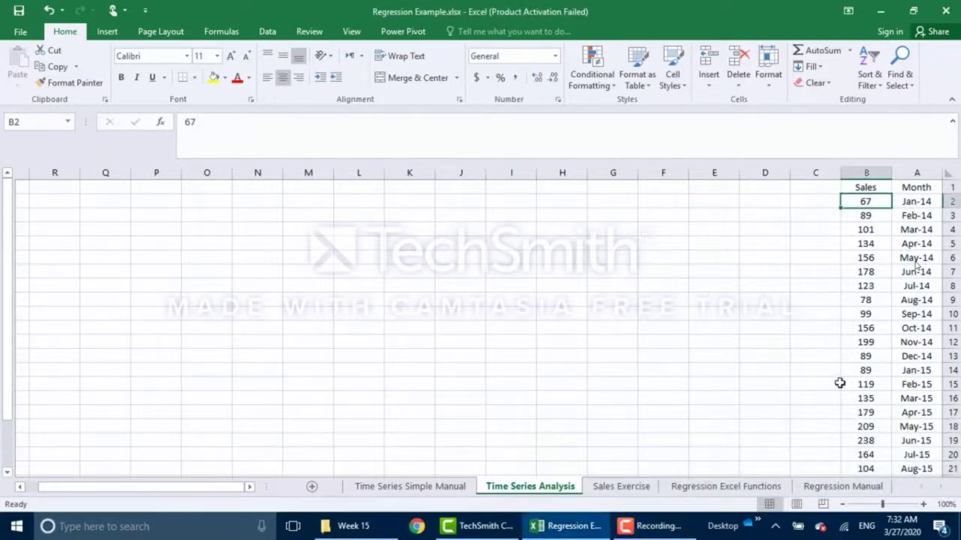
pyautogui.scroll(-5, 840, 384)
pyautogui.scroll(5, 855, 445)
pyautogui.scroll(-7, 912, 364)
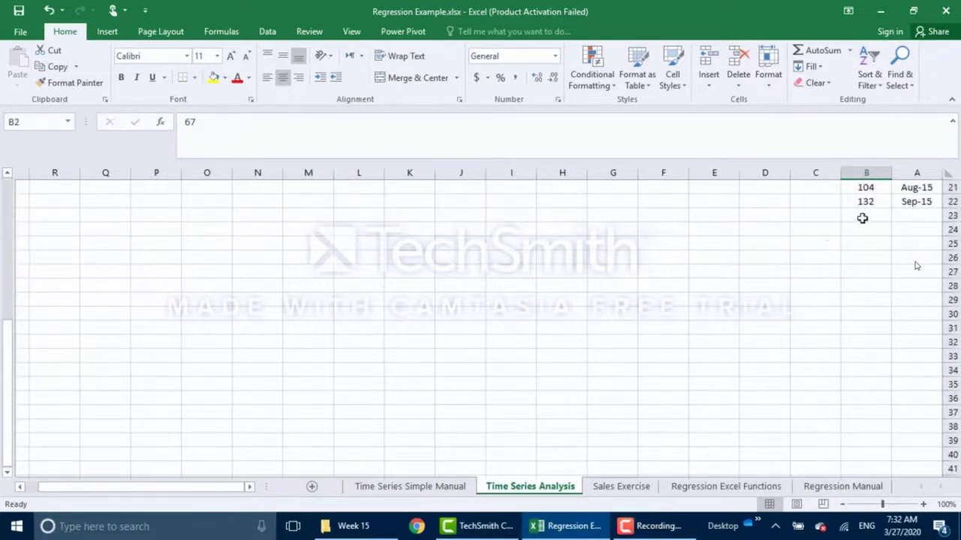
pyautogui.click(933, 220)
pyautogui.click(877, 217)
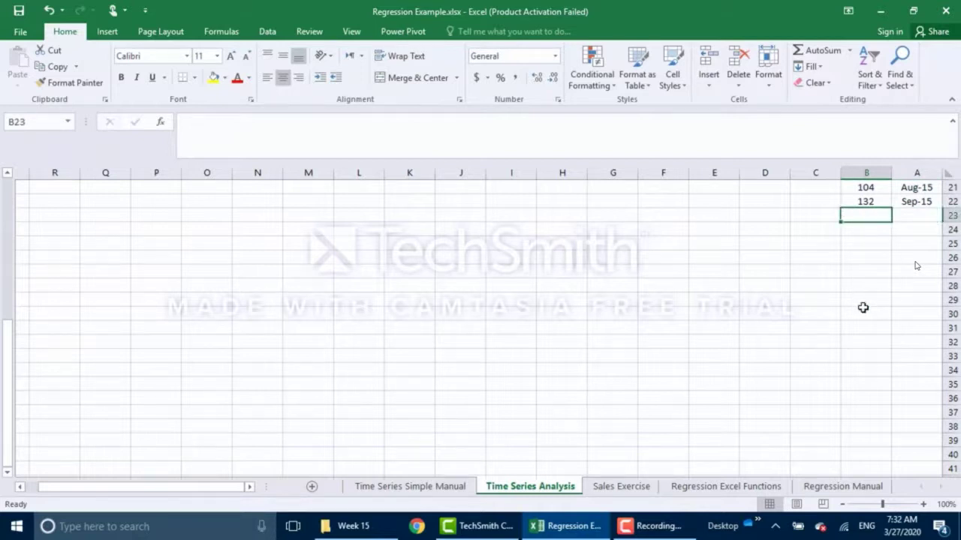
pyautogui.hotkey('ctrl', 'Home')
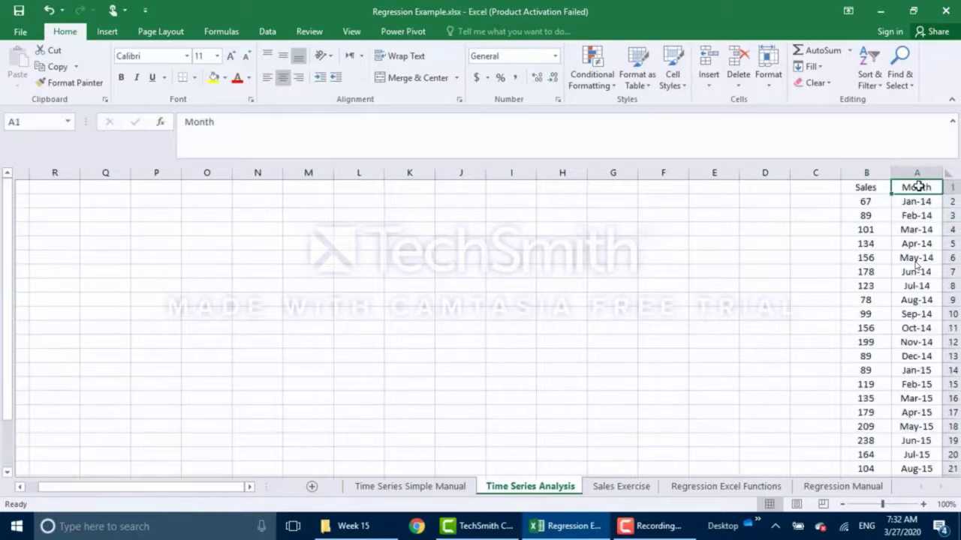
pyautogui.moveTo(917, 186); pyautogui.dragTo(880, 188)
# Extend the selection from A1:B1 down to A1:B22 and bring up the Data tab tools.
pyautogui.hotkey('ctrl', 'shift', 'Down')
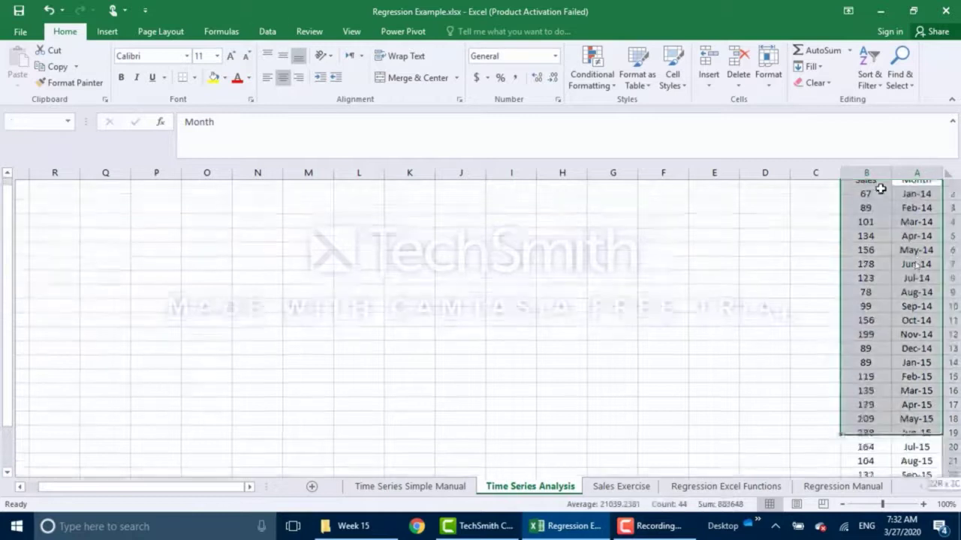
pyautogui.click(268, 31)
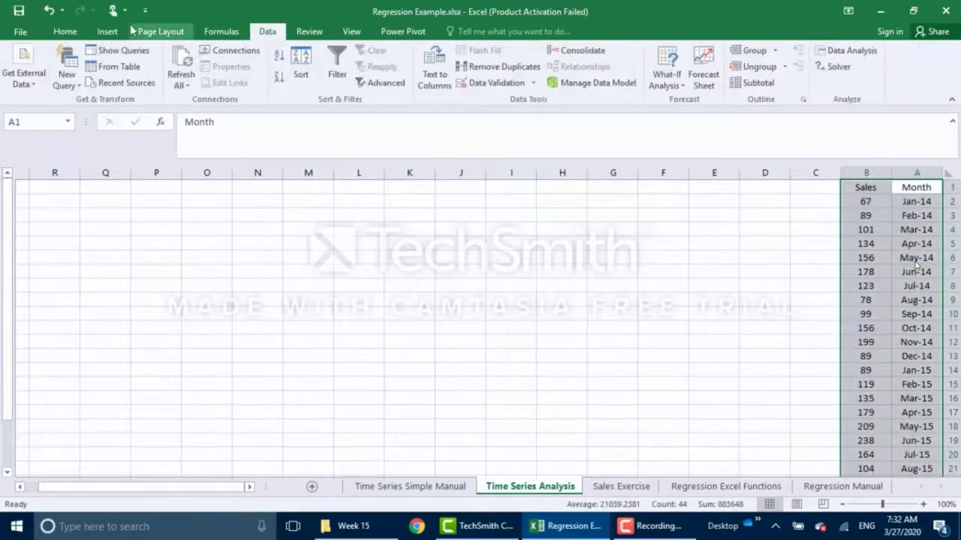
pyautogui.click(109, 33)
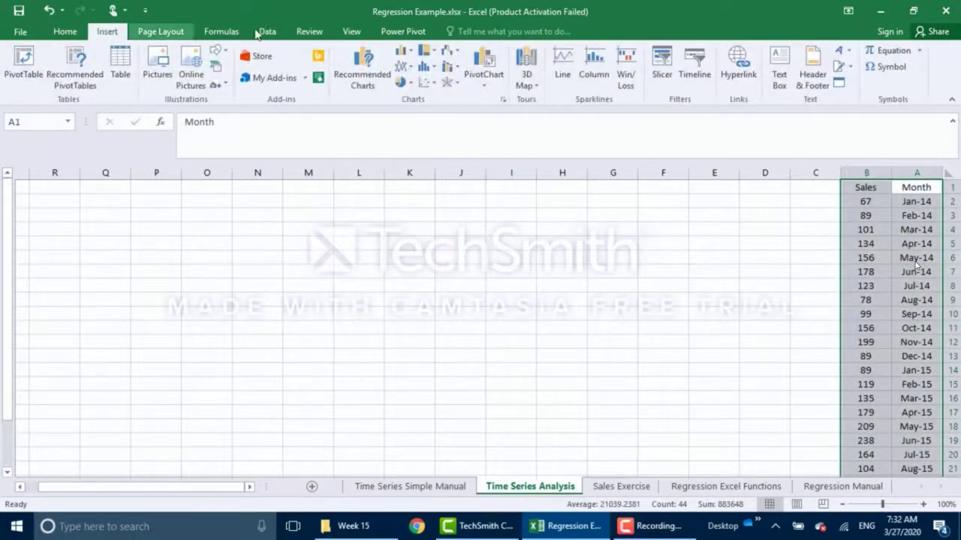
pyautogui.click(267, 34)
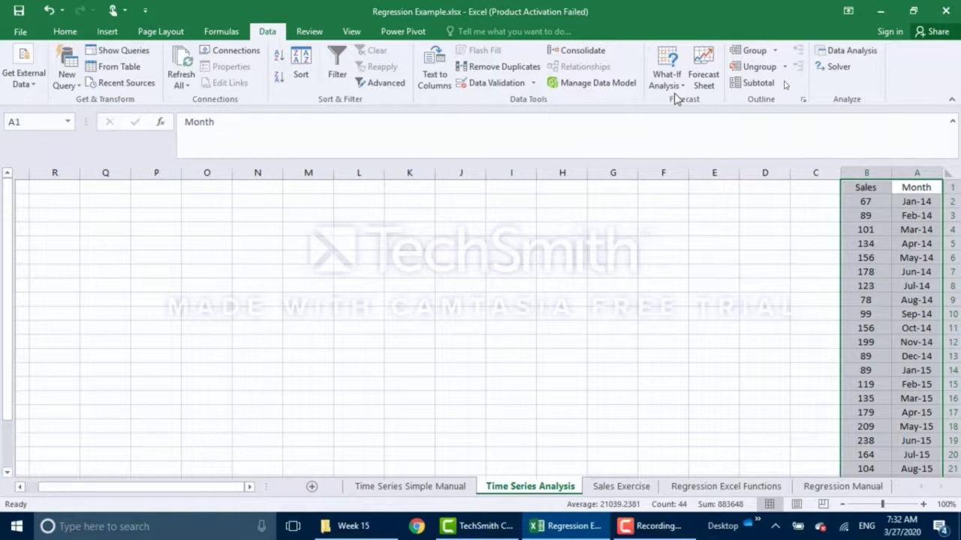
pyautogui.click(675, 88)
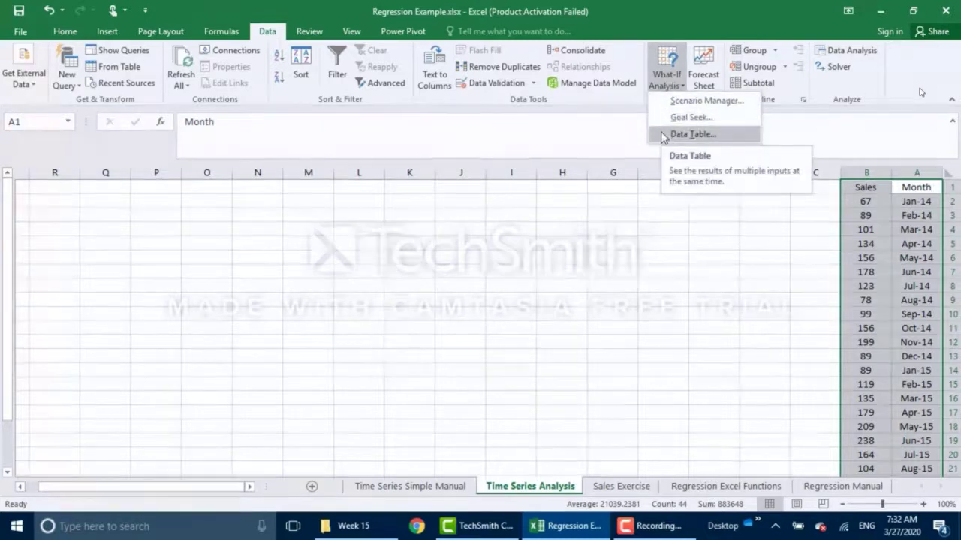
pyautogui.click(707, 34)
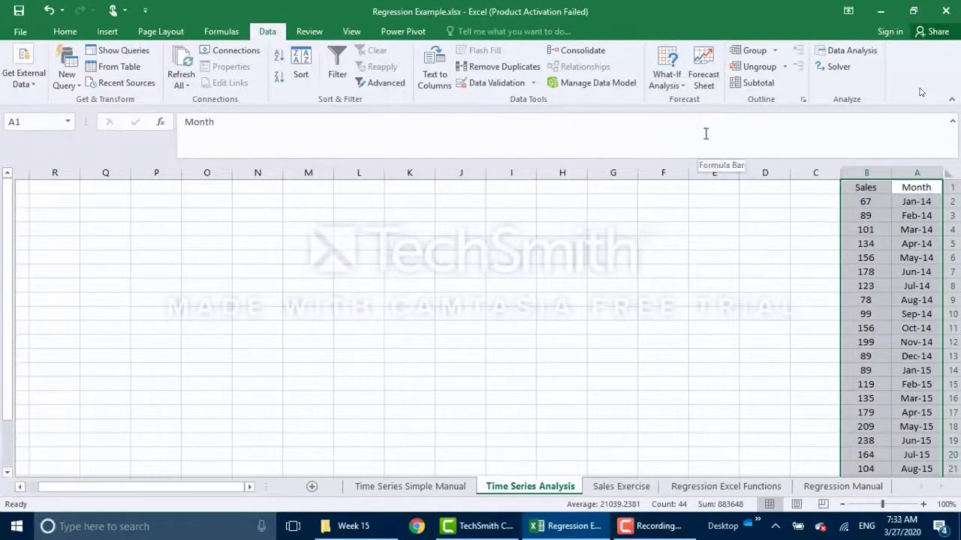
# Launch Forecast Sheet for the Sales data, previewing a forecast to 3/1/2016, and open the Forecast End calendar.
pyautogui.click(706, 75)
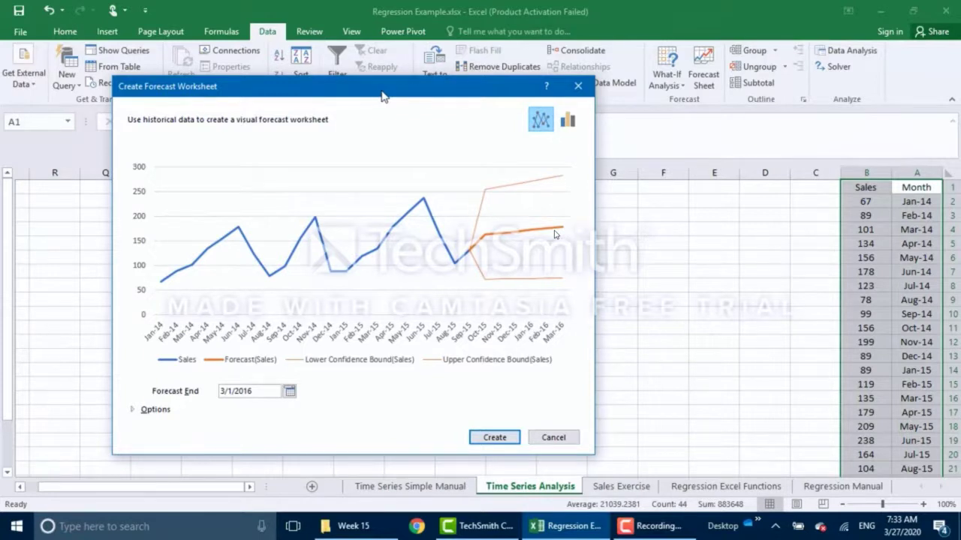
pyautogui.moveTo(381, 96); pyautogui.dragTo(416, 80)
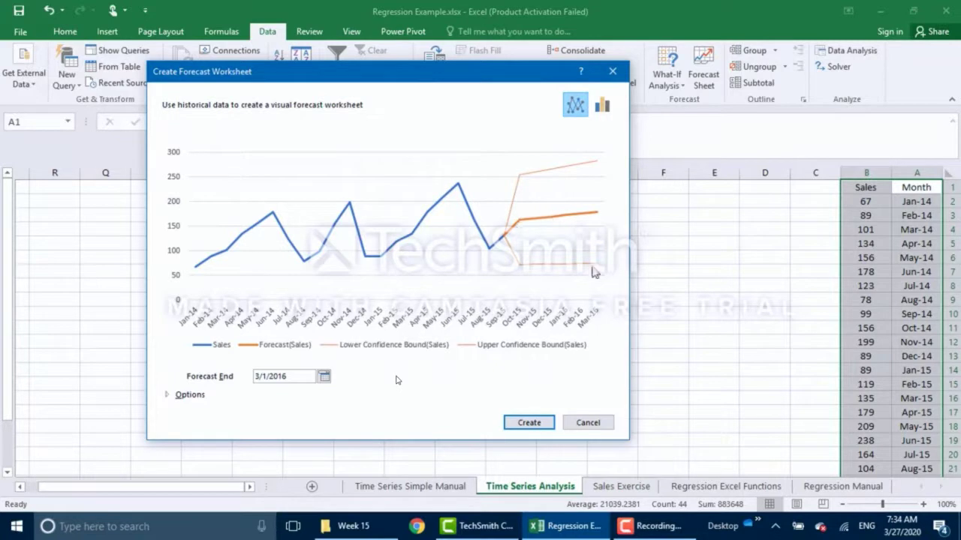
pyautogui.click(324, 376)
# Change Forecast End to 4/1/2017 so the preview extends through Apr-17.
pyautogui.click(440, 392)
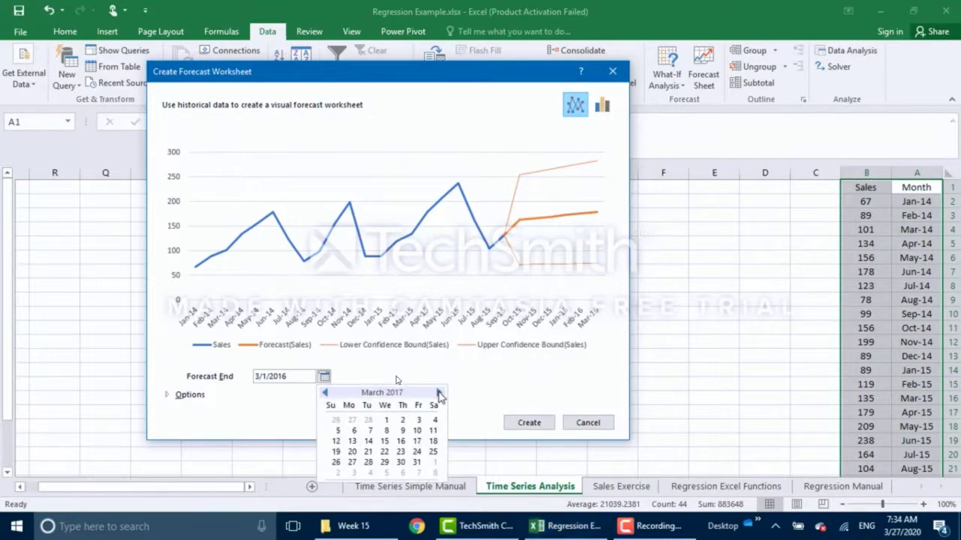
pyautogui.click(440, 394)
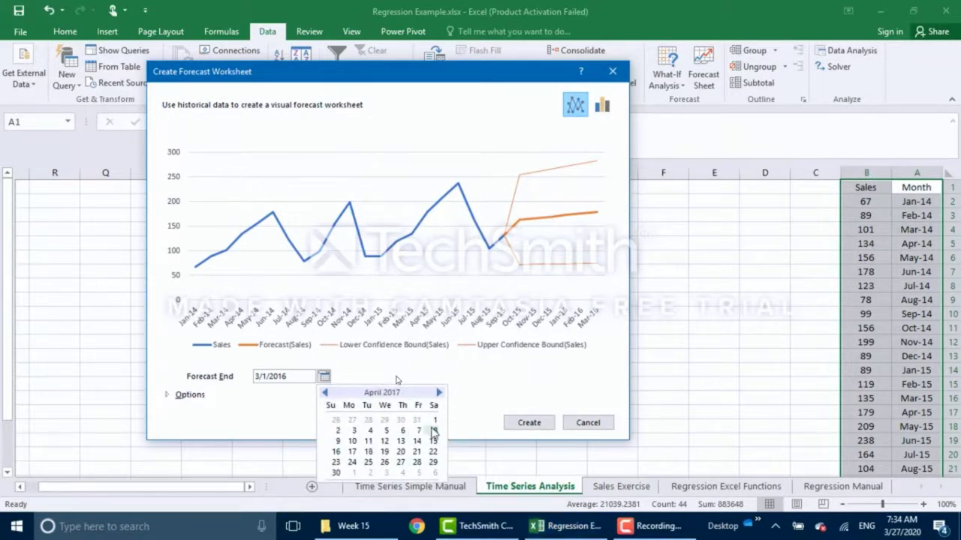
pyautogui.click(434, 420)
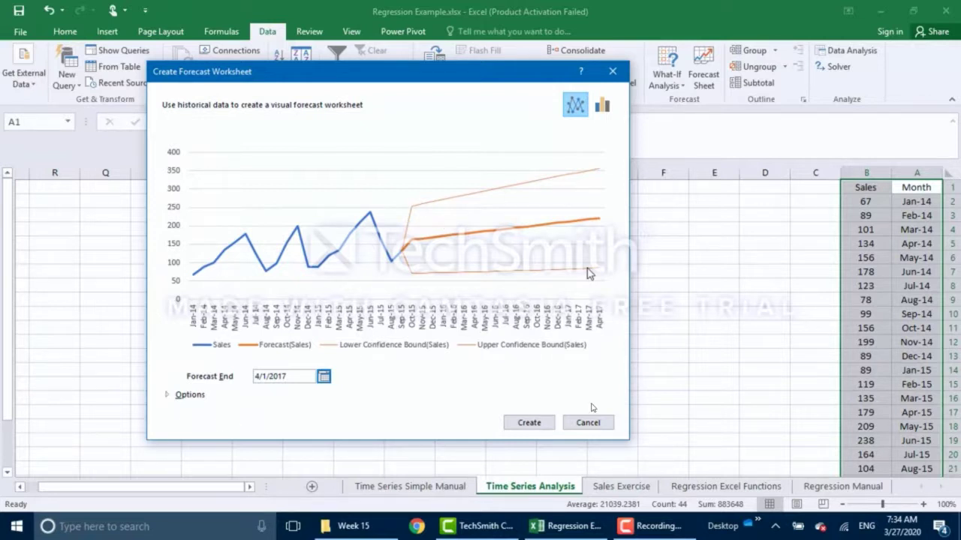
pyautogui.click(175, 394)
# Expand the forecast Options and raise the dialog to reveal start date, confidence and seasonality settings.
pyautogui.click(172, 394)
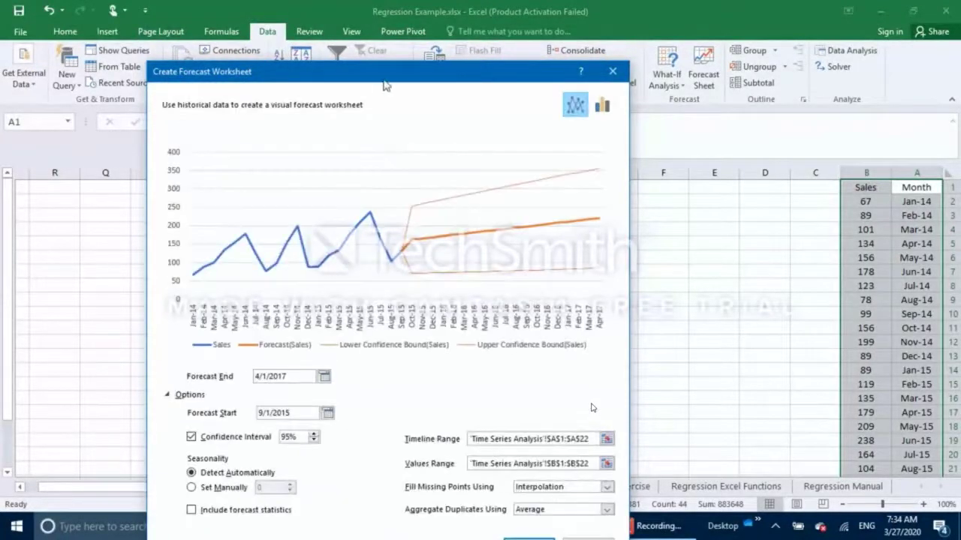
pyautogui.moveTo(384, 79); pyautogui.dragTo(381, 21)
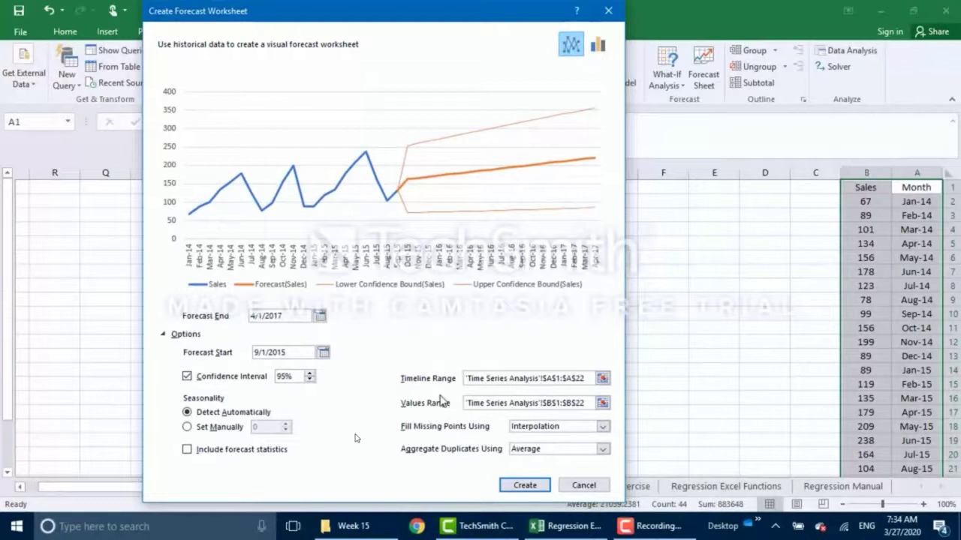
# Switch Seasonality to Set Manually with a value of 12.
pyautogui.click(206, 427)
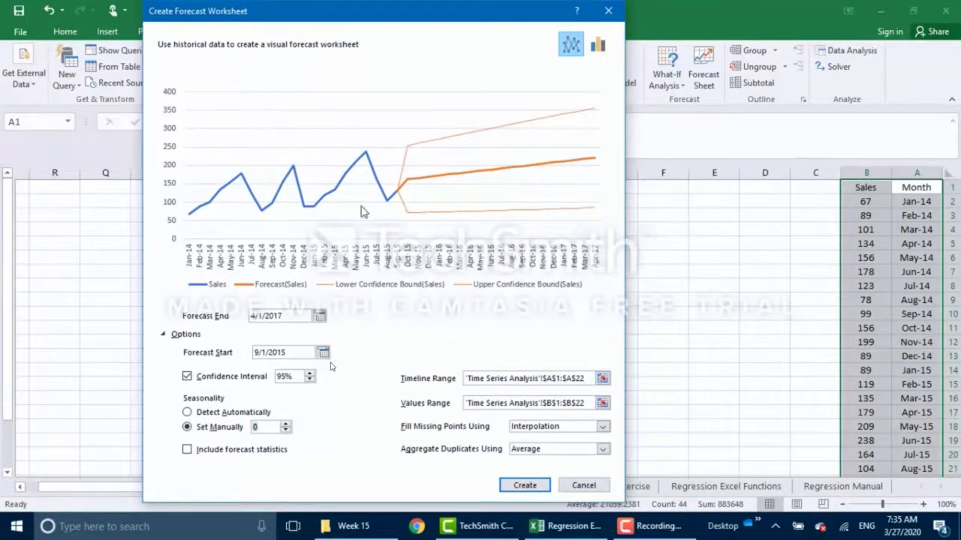
pyautogui.write('12')
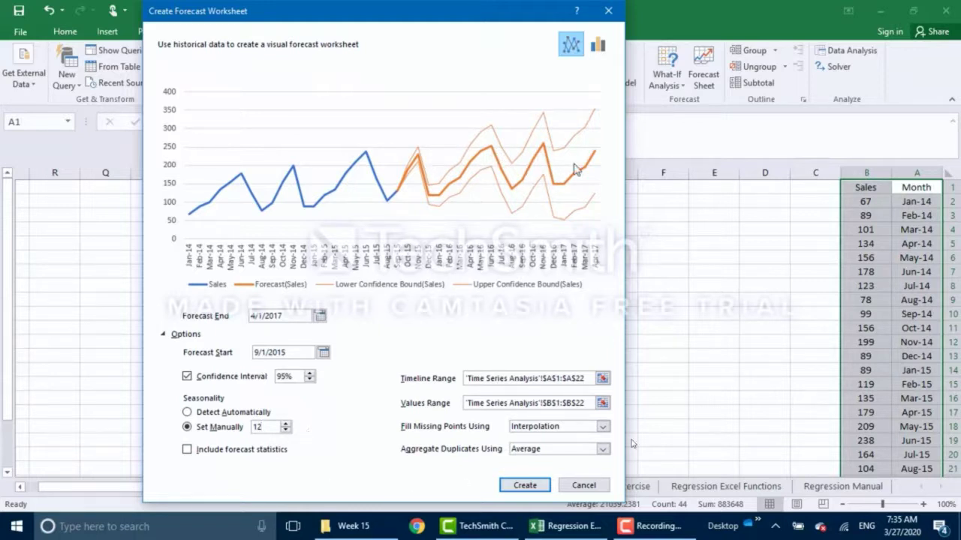
# Skip the Week 15 video ahead to the forecast sheet at 19:57 and leave full screen.
pyautogui.moveTo(699, 511)
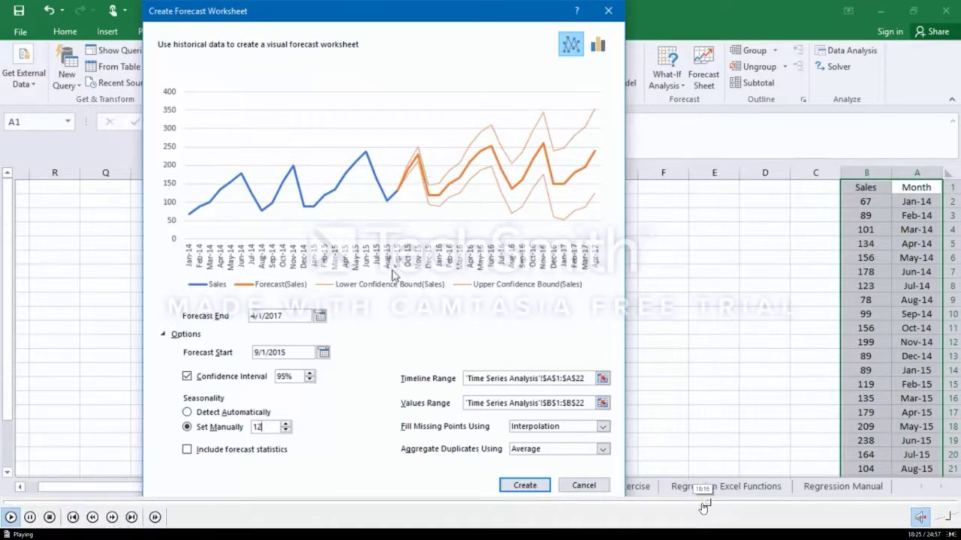
pyautogui.click(721, 505)
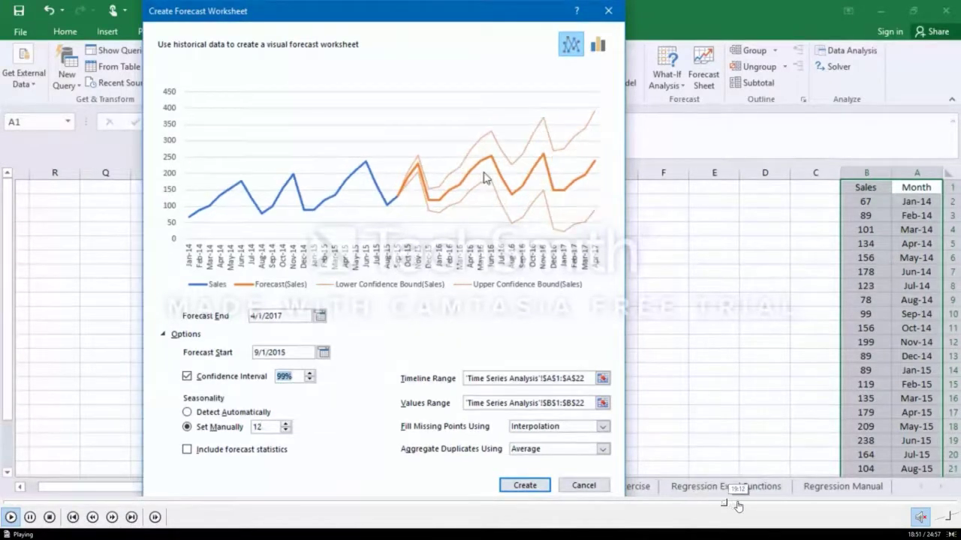
pyautogui.click(738, 503)
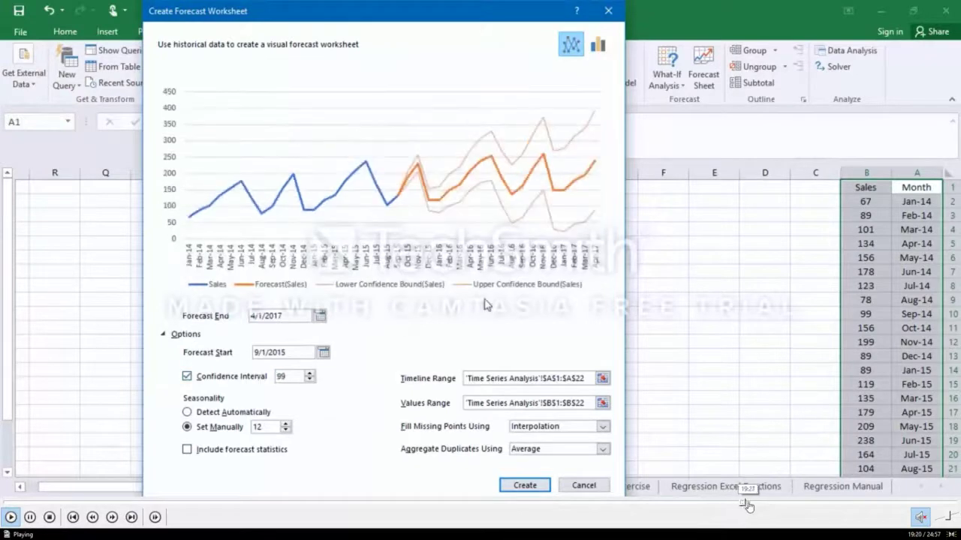
pyautogui.click(755, 507)
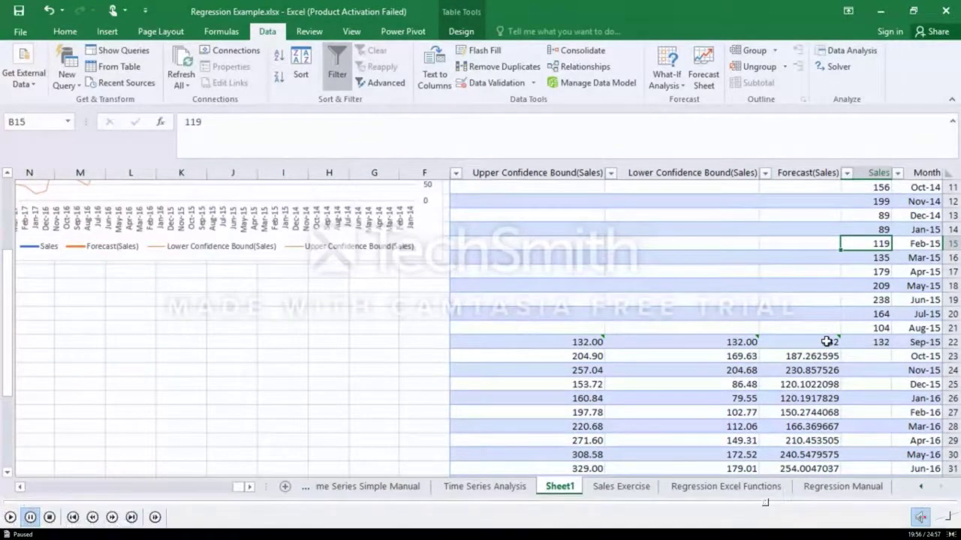
pyautogui.doubleClick(643, 418)
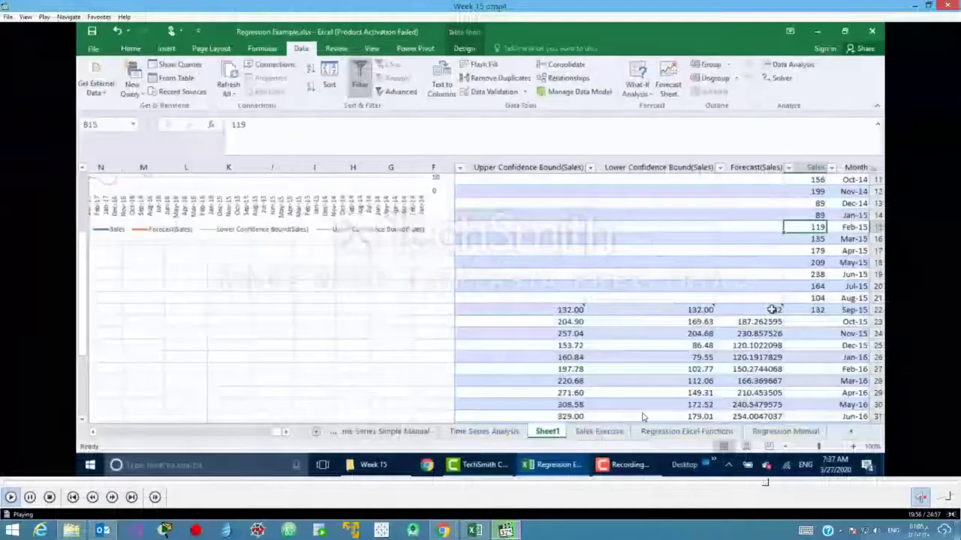
# Close the video player and switch Excel to the Time Series Simple Manual sheet.
pyautogui.click(947, 6)
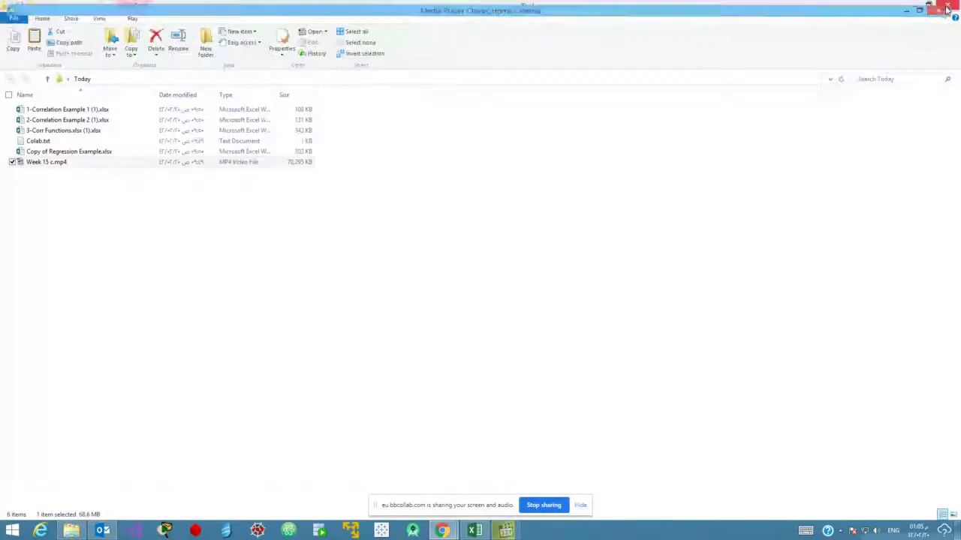
pyautogui.click(474, 531)
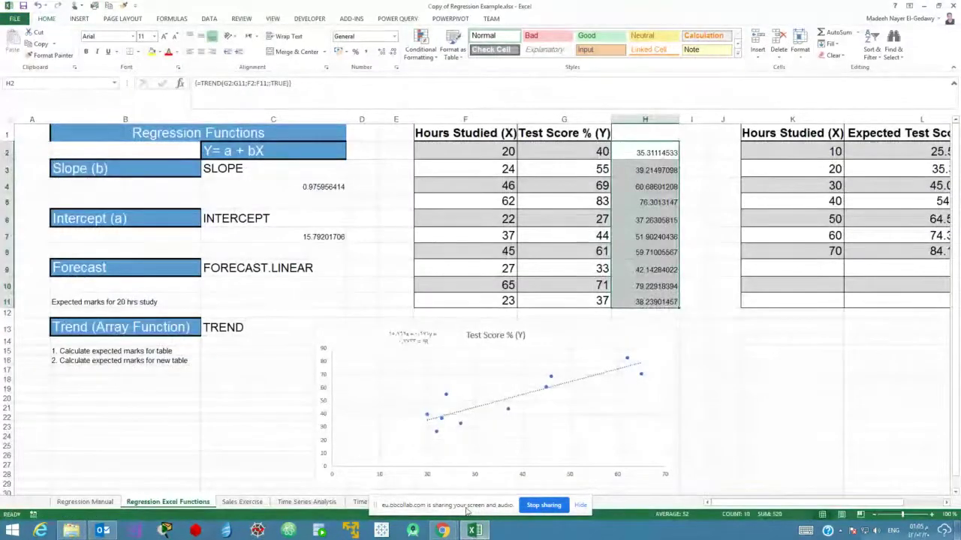
pyautogui.moveTo(446, 506); pyautogui.dragTo(749, 469)
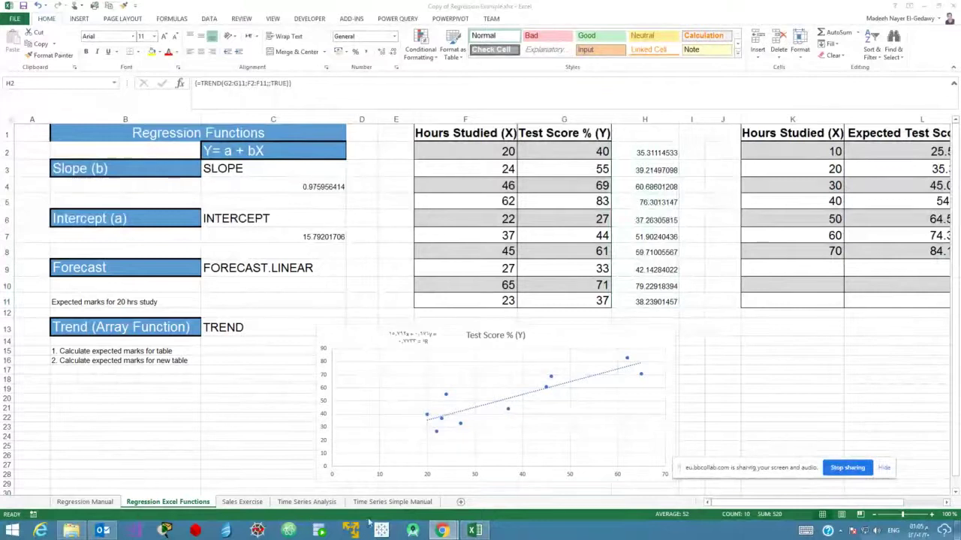
pyautogui.click(329, 505)
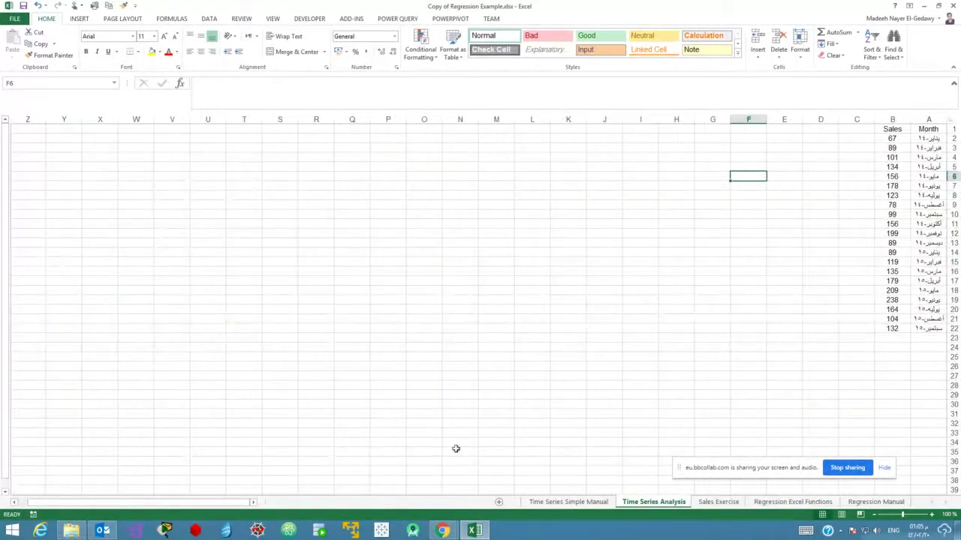
pyautogui.click(568, 503)
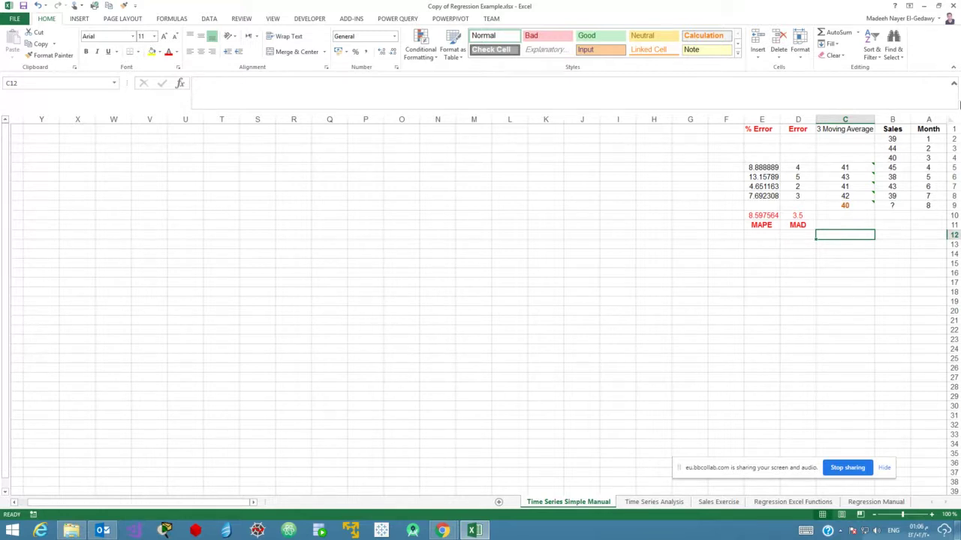
# Review the Month and Sales columns, highlighting the B2:B4 and B6:B8 sales windows.
pyautogui.moveTo(936, 129); pyautogui.dragTo(938, 204)
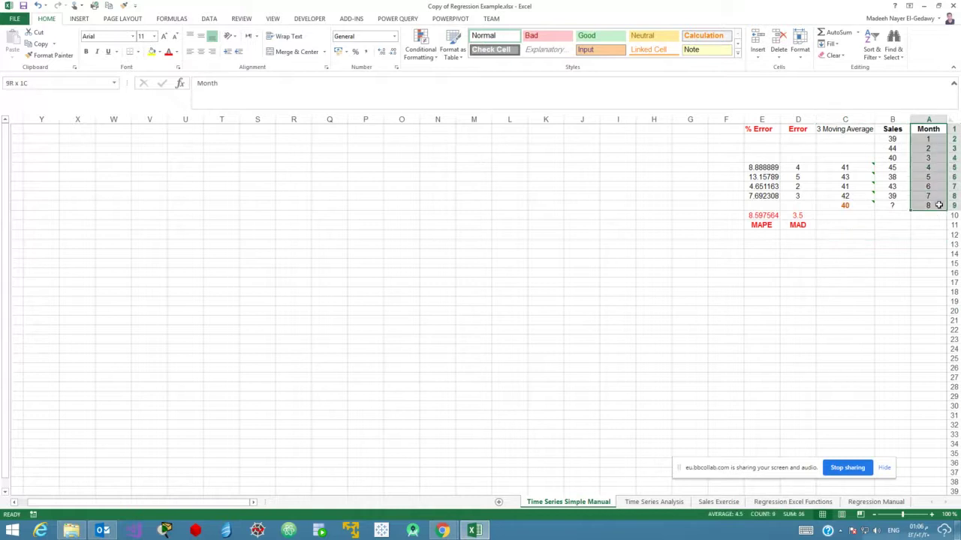
pyautogui.click(897, 118)
pyautogui.click(899, 140)
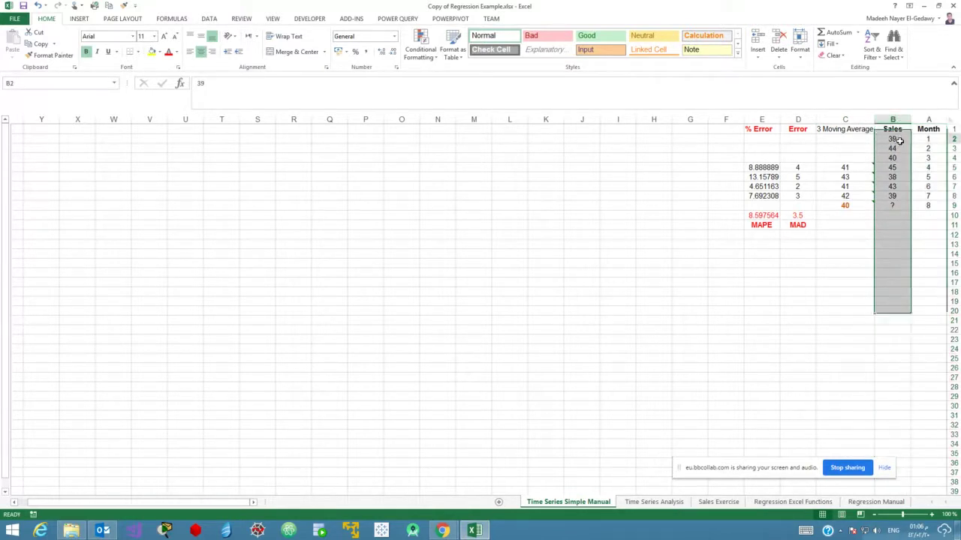
pyautogui.click(899, 140)
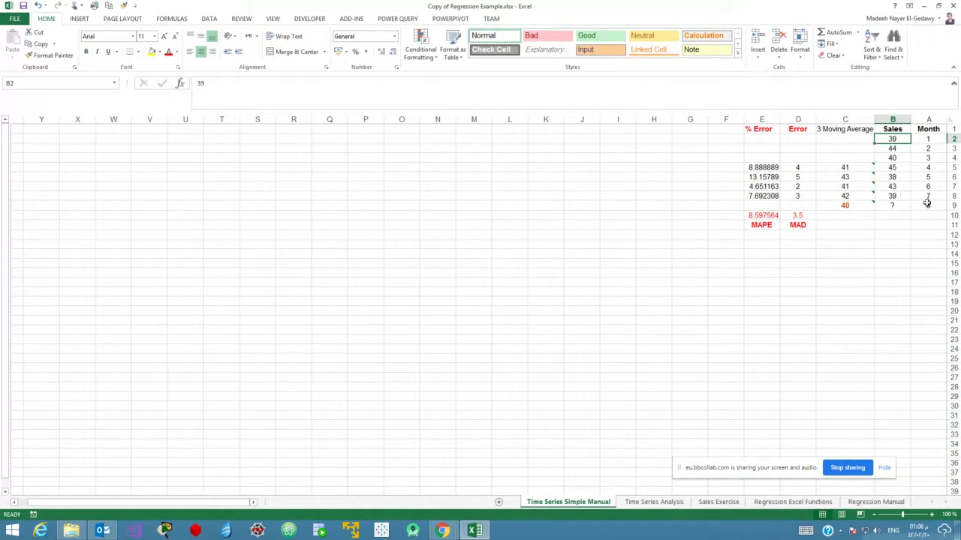
pyautogui.click(896, 205)
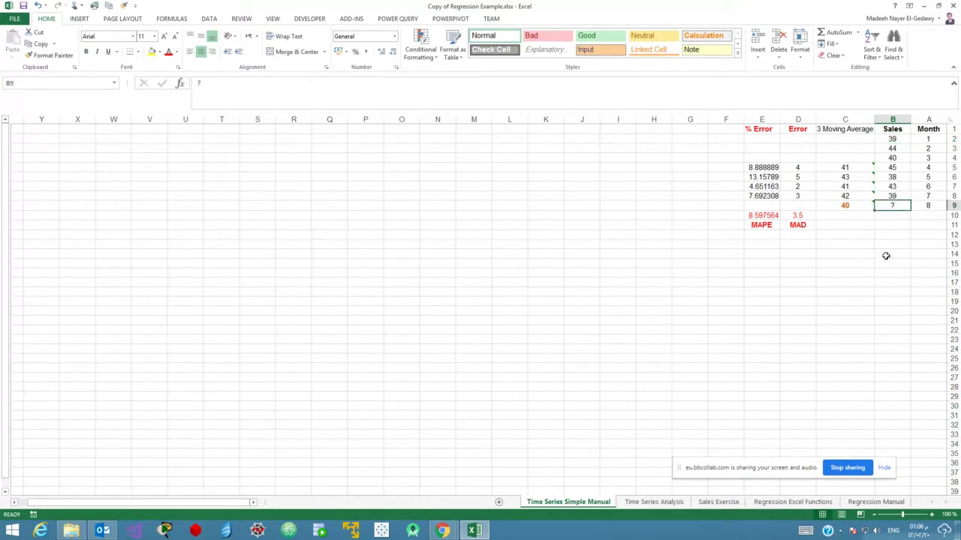
pyautogui.moveTo(815, 120); pyautogui.dragTo(813, 120)
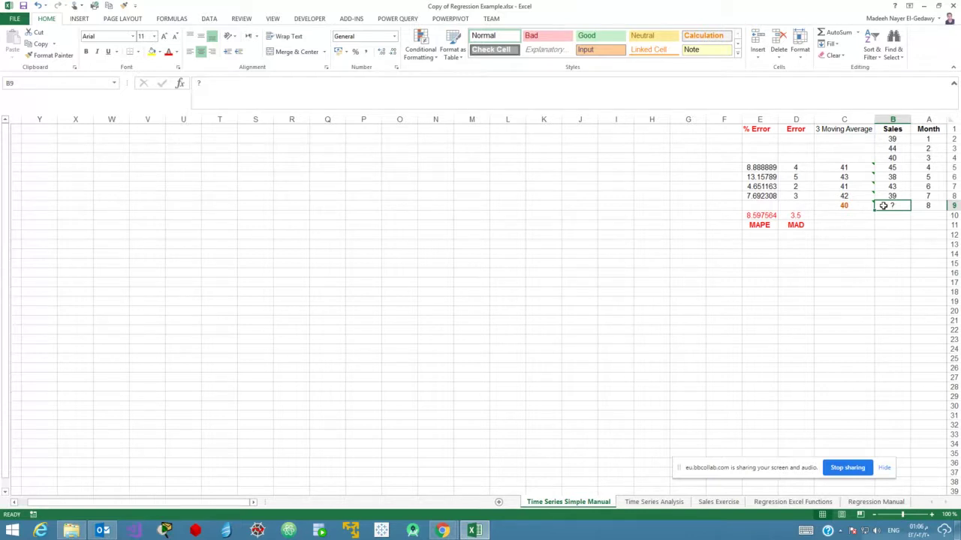
pyautogui.moveTo(890, 176); pyautogui.dragTo(890, 196)
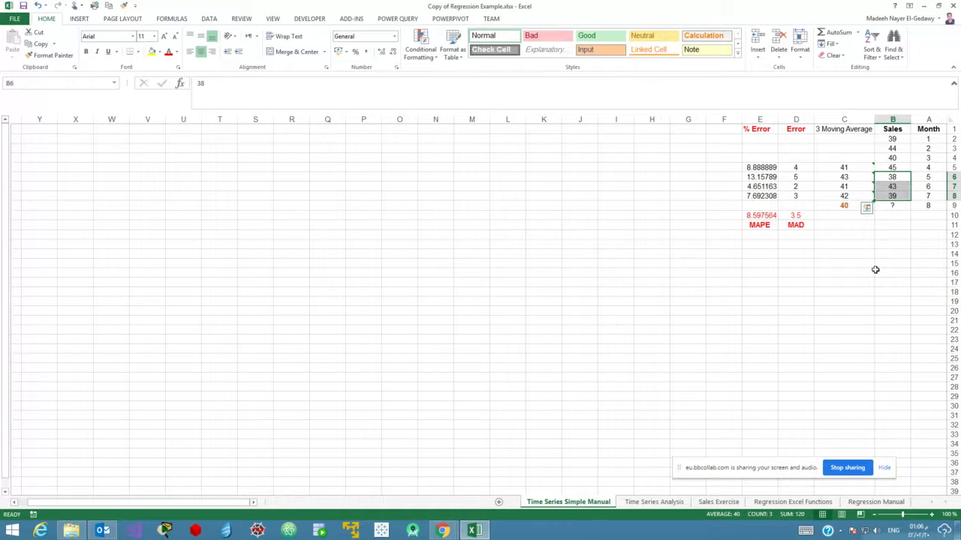
pyautogui.click(884, 272)
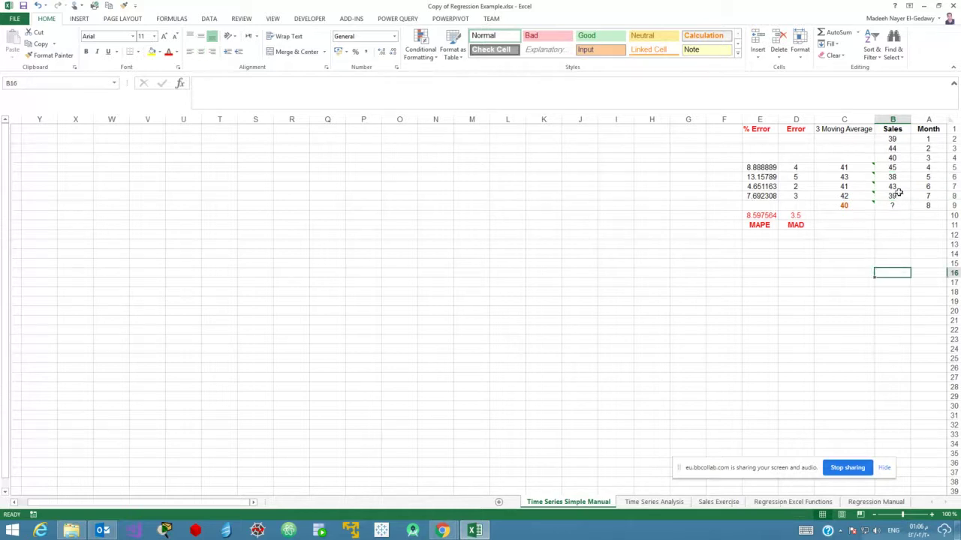
pyautogui.click(898, 139)
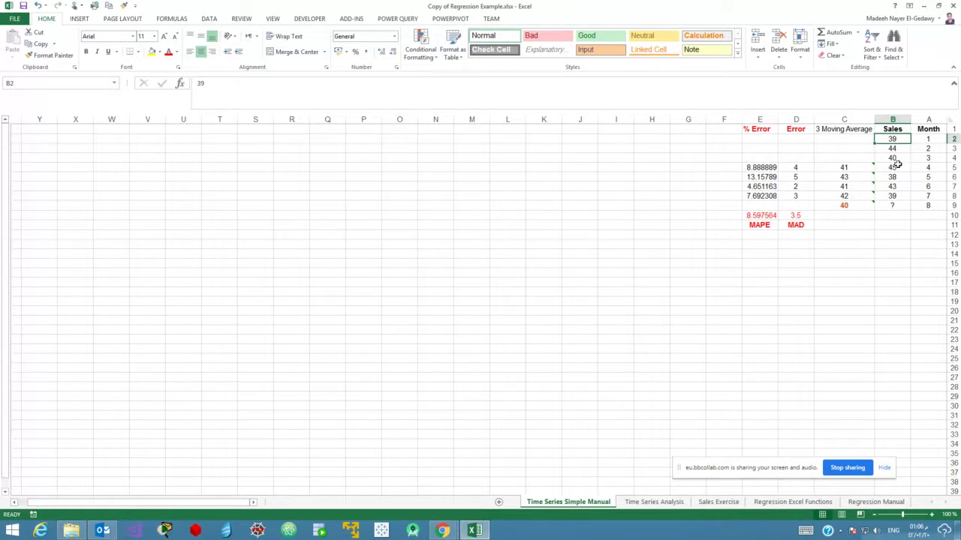
pyautogui.click(898, 165)
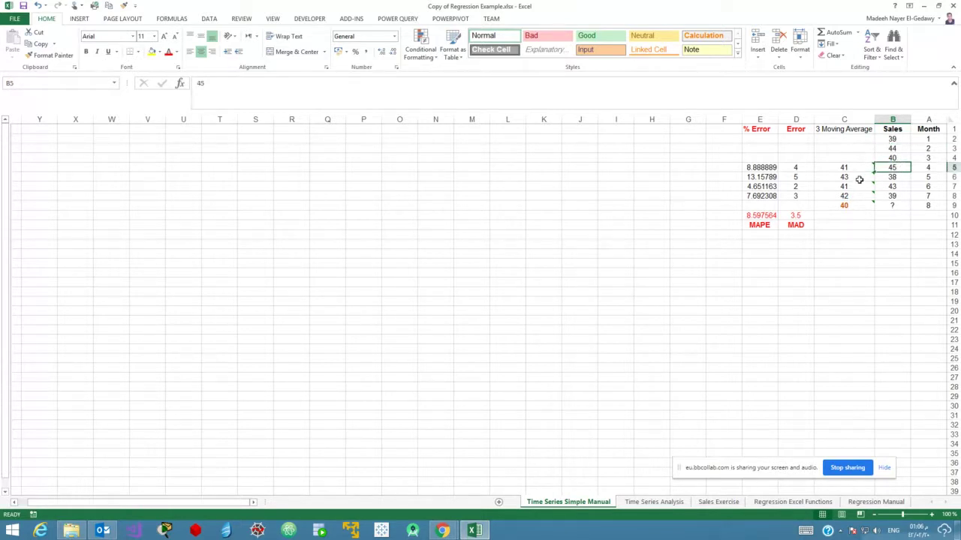
pyautogui.moveTo(887, 140); pyautogui.dragTo(885, 153)
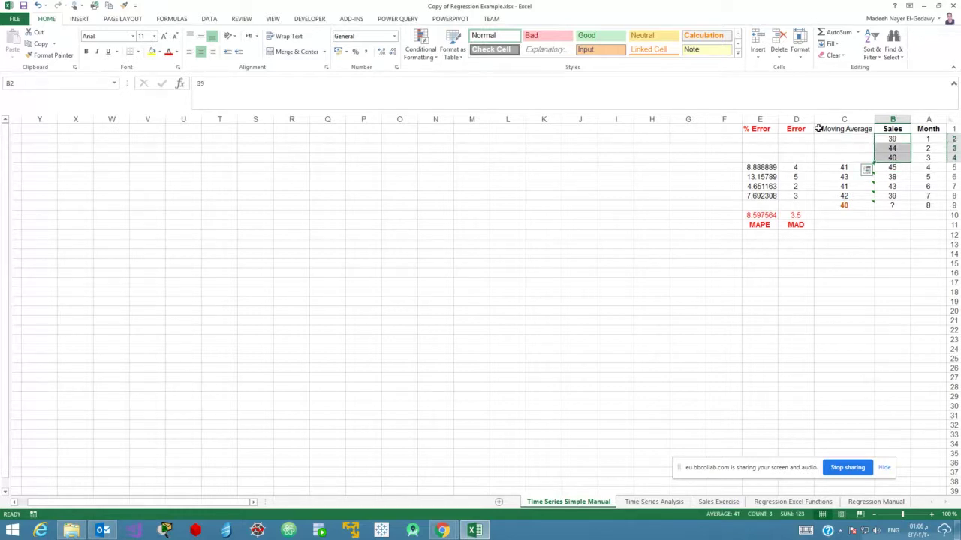
# Inspect the AVERAGE formulas in C5 and C6, then clear the moving averages in C5:C9.
pyautogui.doubleClick(846, 168)
pyautogui.press('Escape')
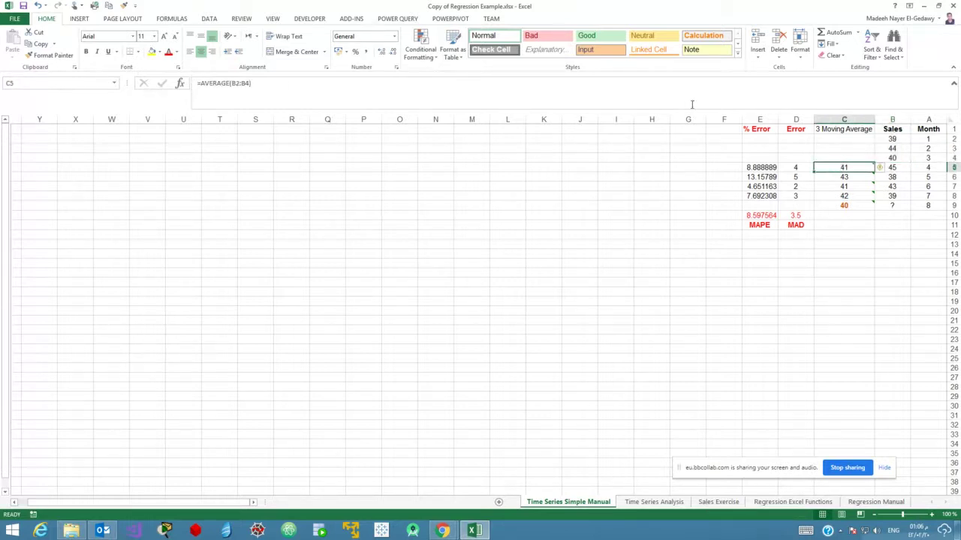
pyautogui.click(852, 178)
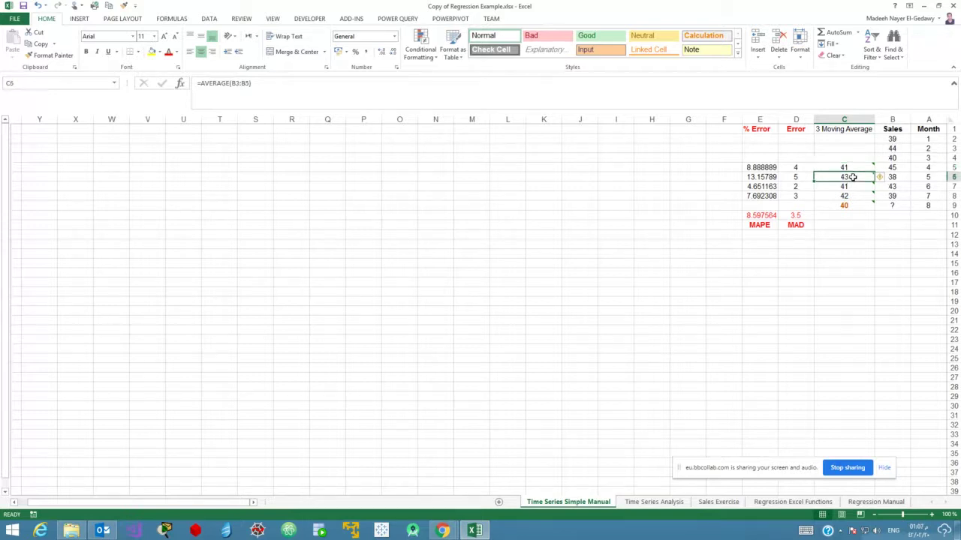
pyautogui.moveTo(892, 149); pyautogui.dragTo(848, 204)
pyautogui.click(840, 185)
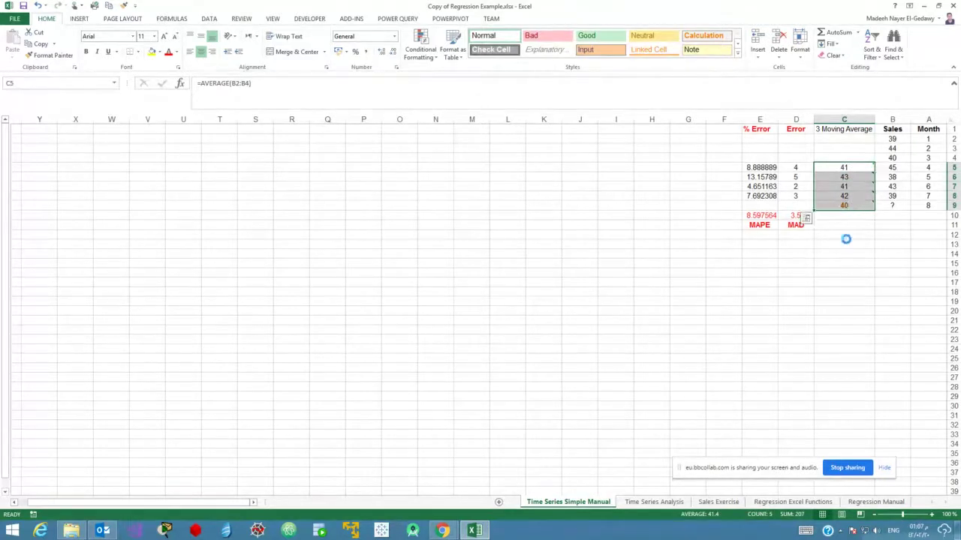
pyautogui.press('Delete')
pyautogui.click(842, 169)
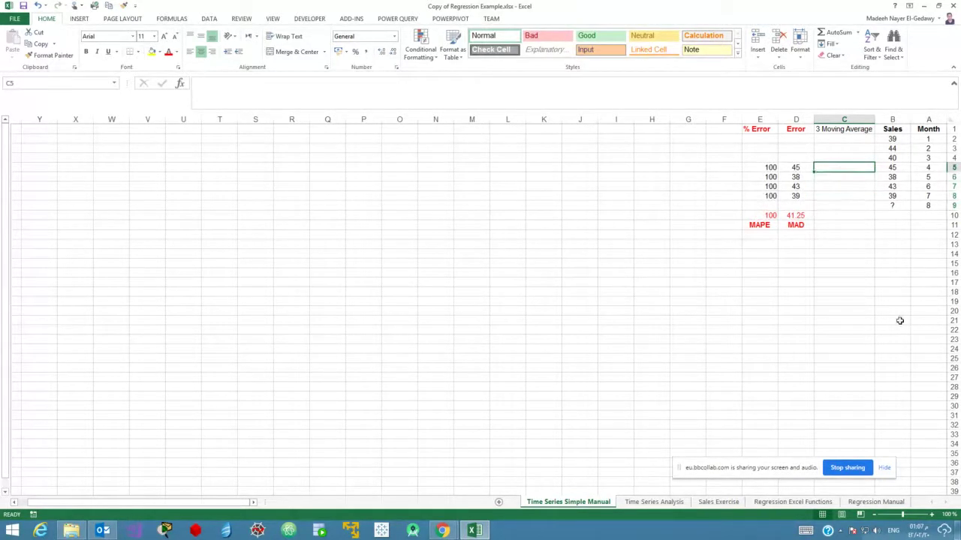
# Enter =AVERAGE(B2:B4) in C5 as the month 4 three-month moving average.
pyautogui.write('=')
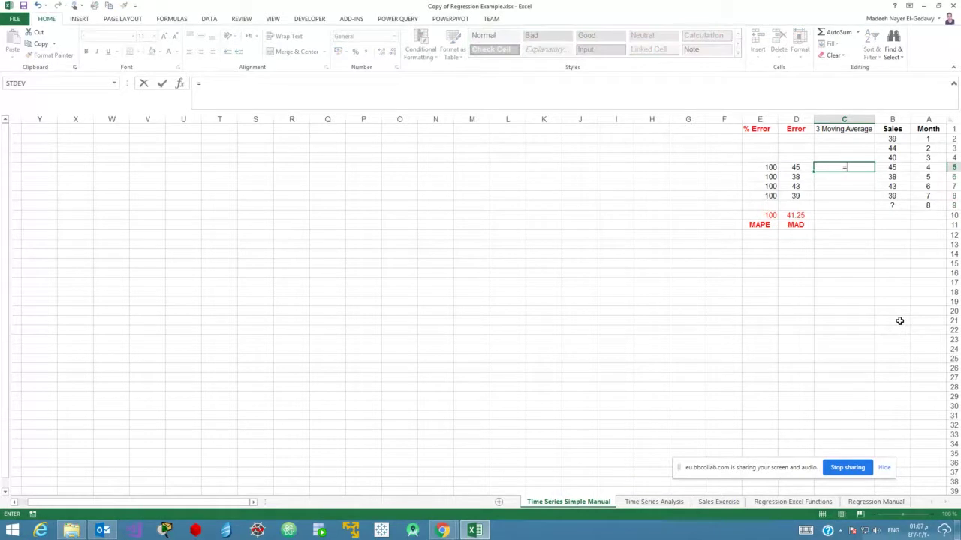
pyautogui.write('averag')
pyautogui.press('Tab')
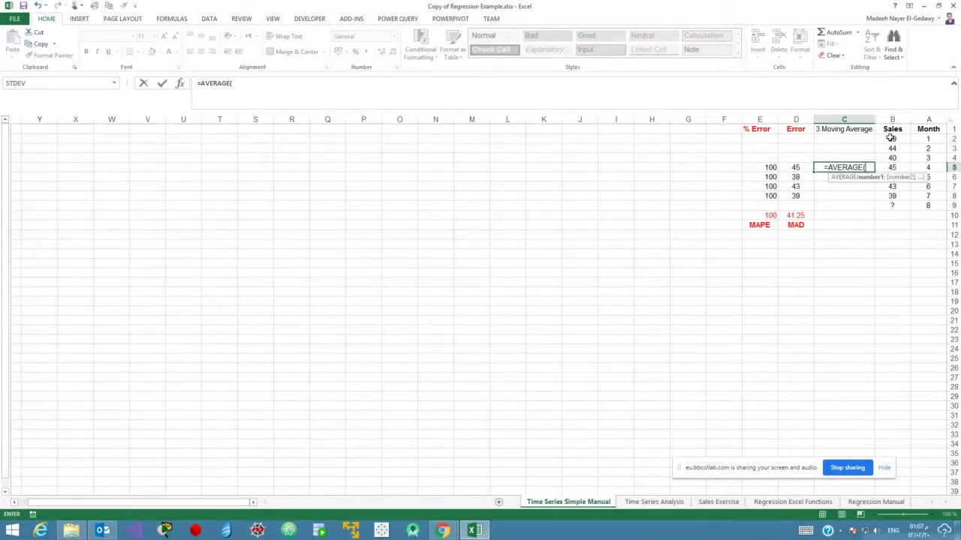
pyautogui.moveTo(892, 139); pyautogui.dragTo(893, 158)
pyautogui.write(')')
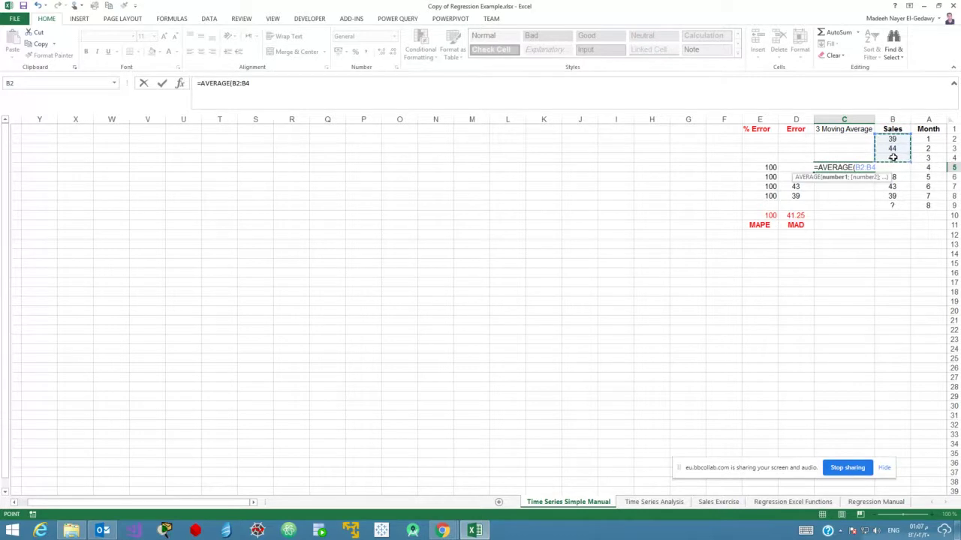
pyautogui.press('Return')
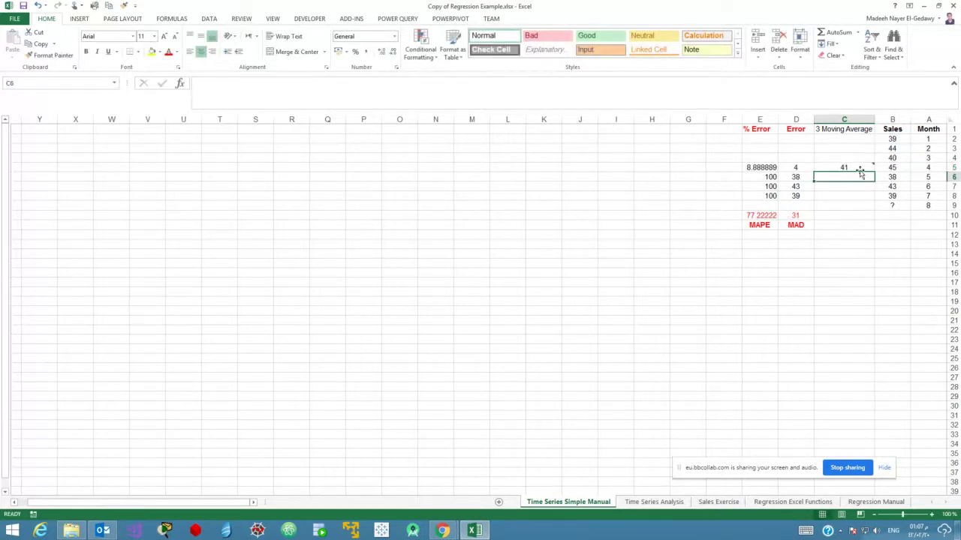
# Fill the C5 average formula down to C9, giving a month 8 forecast of 40.
pyautogui.click(861, 169)
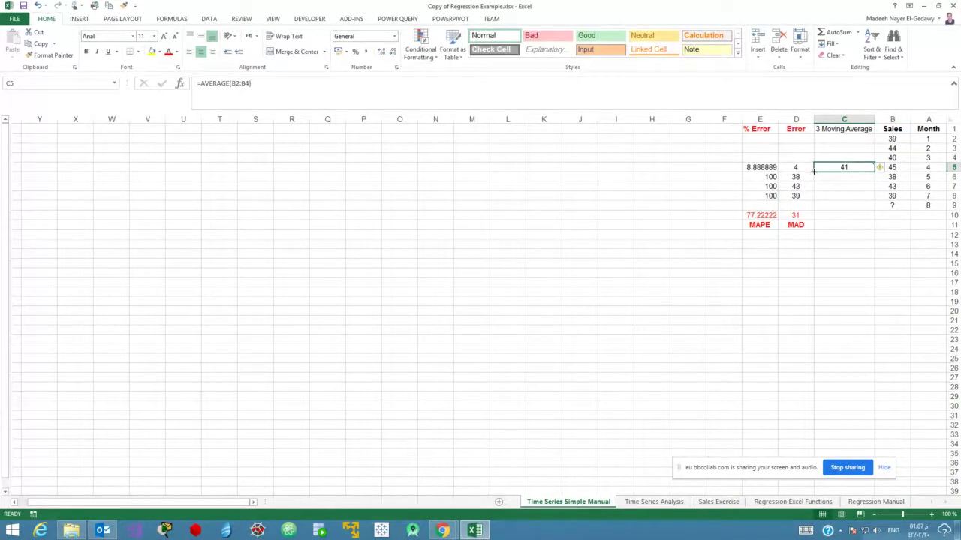
pyautogui.moveTo(815, 170); pyautogui.dragTo(812, 210)
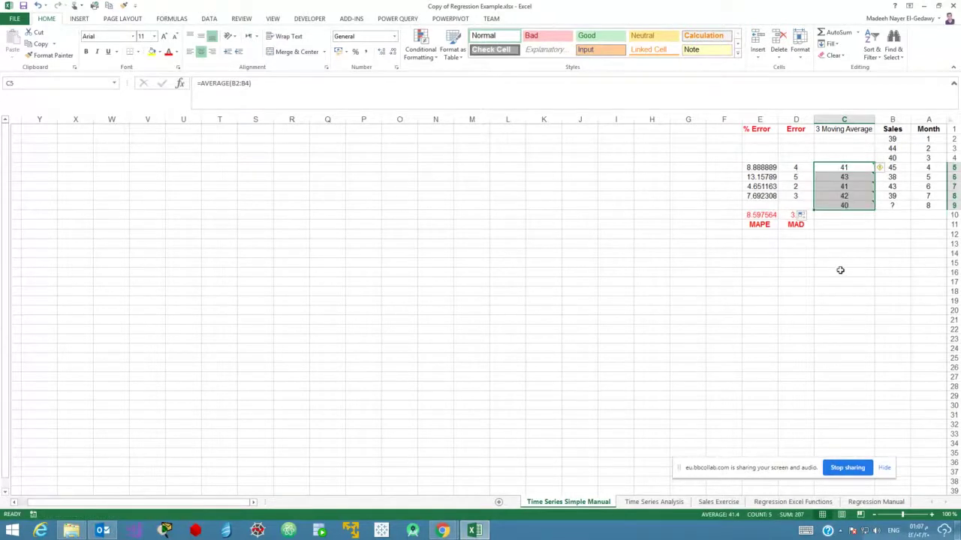
pyautogui.click(867, 244)
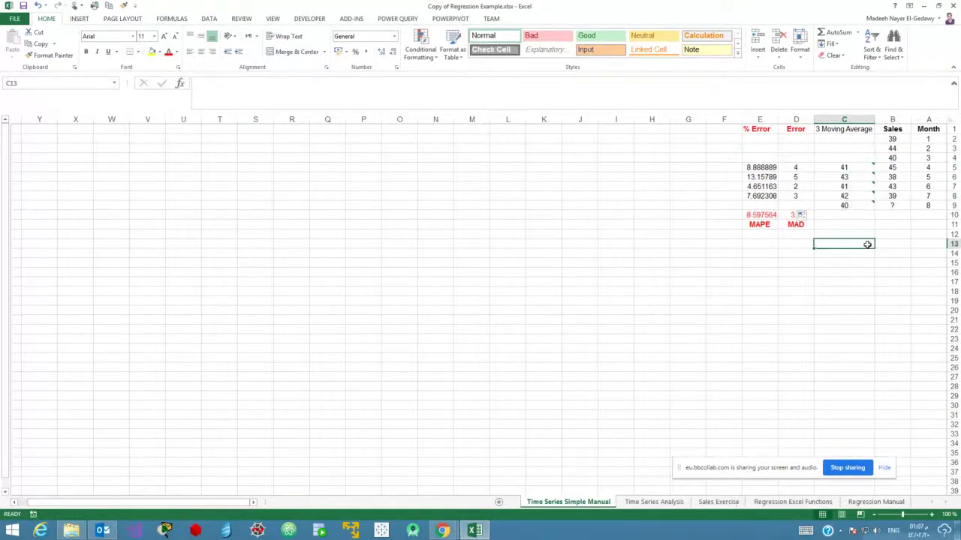
pyautogui.click(893, 204)
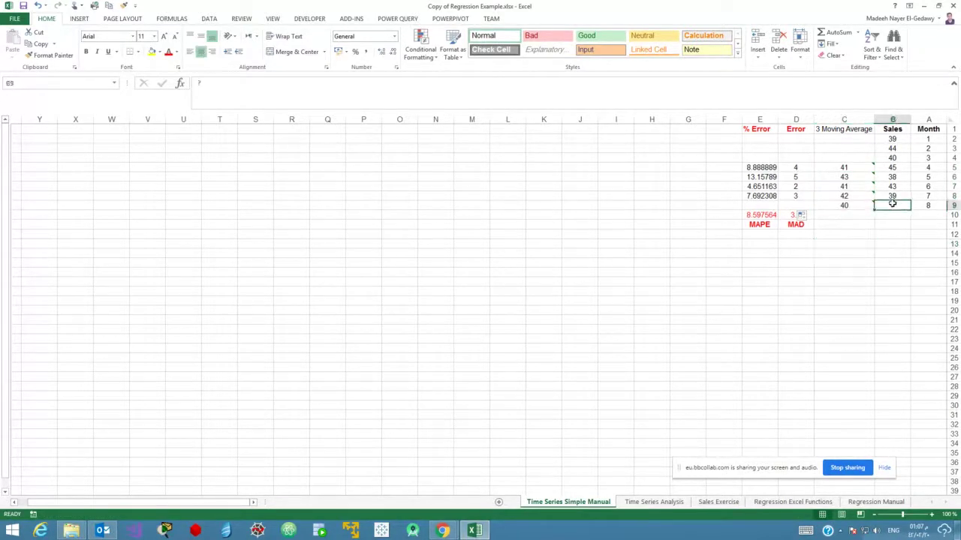
pyautogui.click(836, 206)
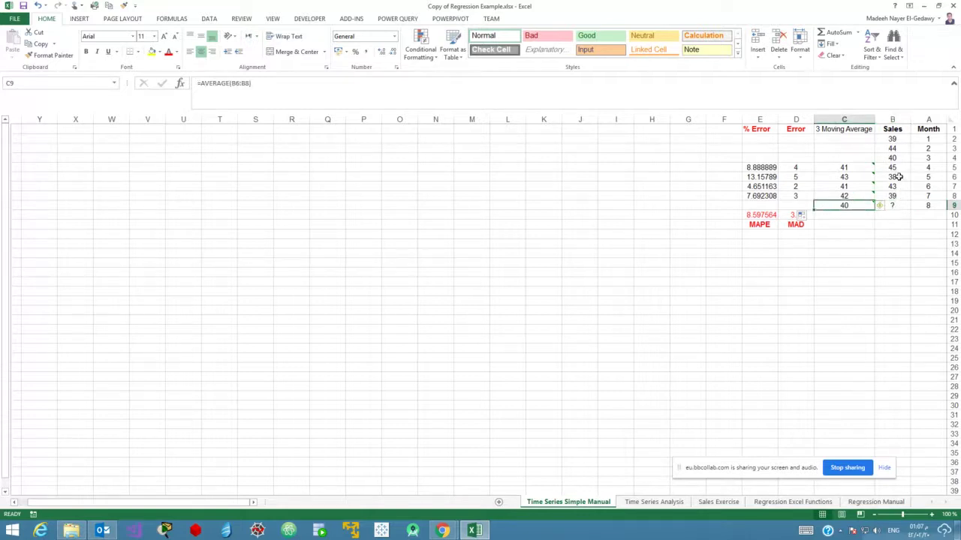
pyautogui.moveTo(899, 178); pyautogui.dragTo(894, 197)
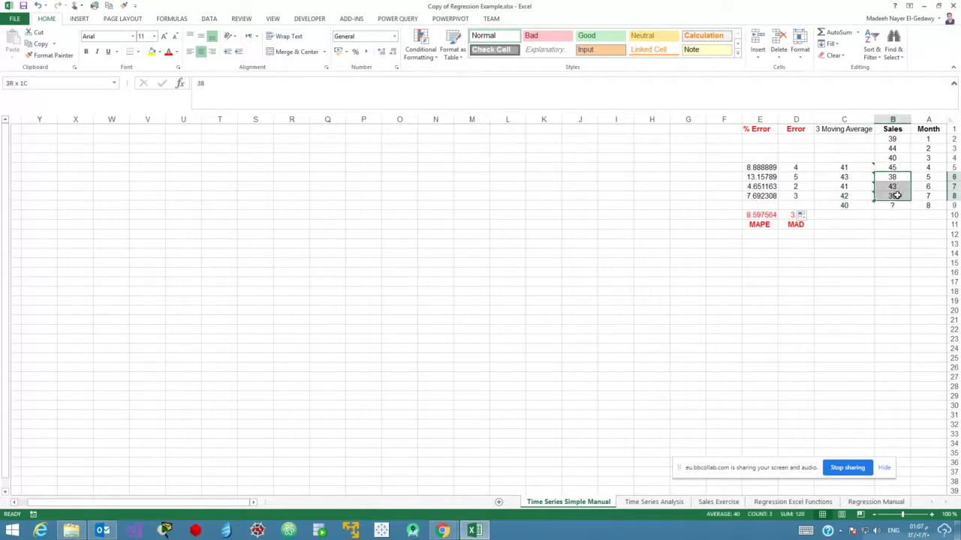
pyautogui.click(859, 205)
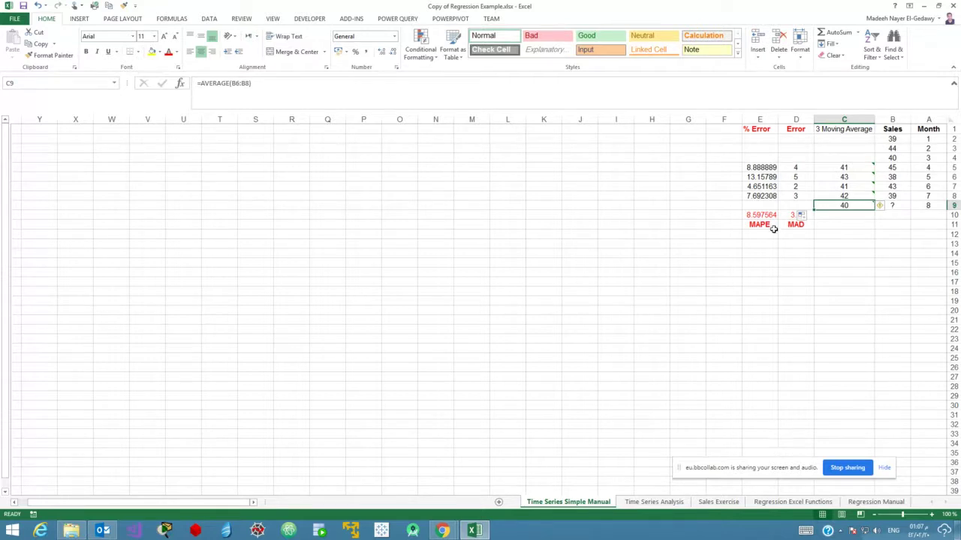
pyautogui.moveTo(760, 225); pyautogui.dragTo(791, 130)
# Clear the Error, % Error, MAPE and MAD cells, then close the workbook without saving.
pyautogui.press('Delete')
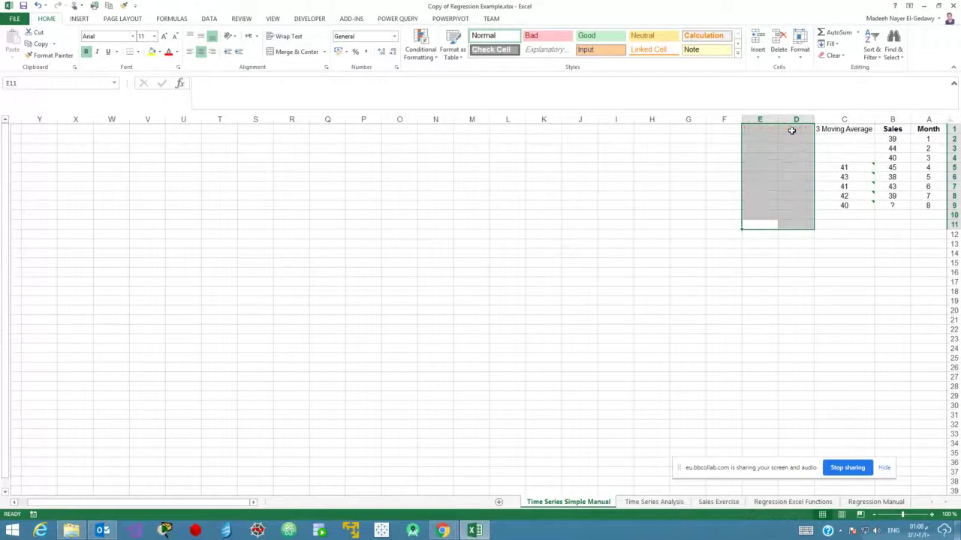
pyautogui.click(817, 281)
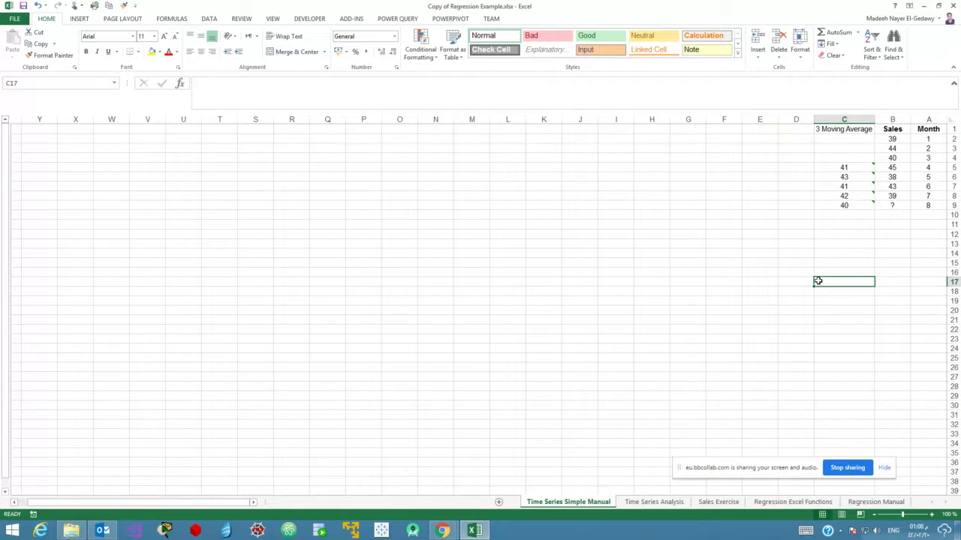
pyautogui.click(896, 206)
pyautogui.moveTo(895, 177); pyautogui.dragTo(896, 196)
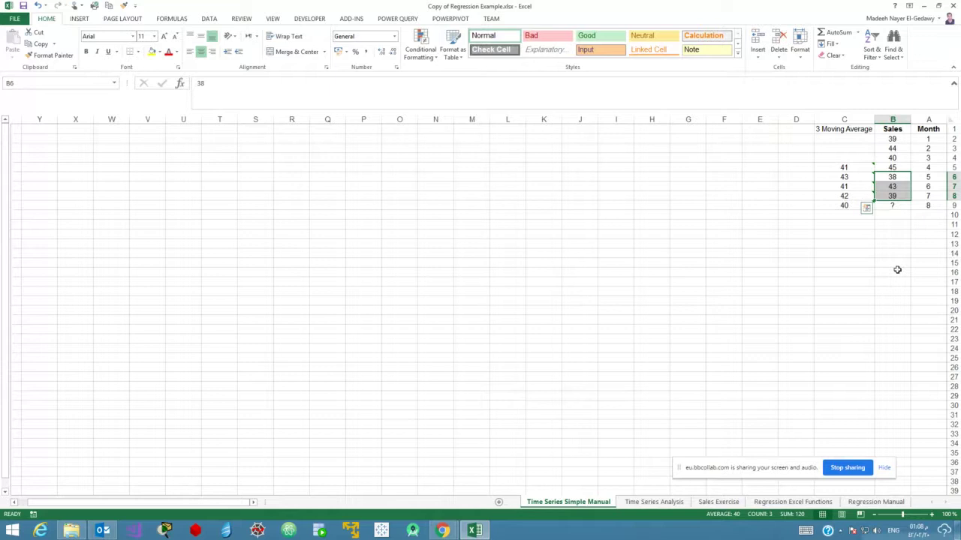
pyautogui.click(954, 6)
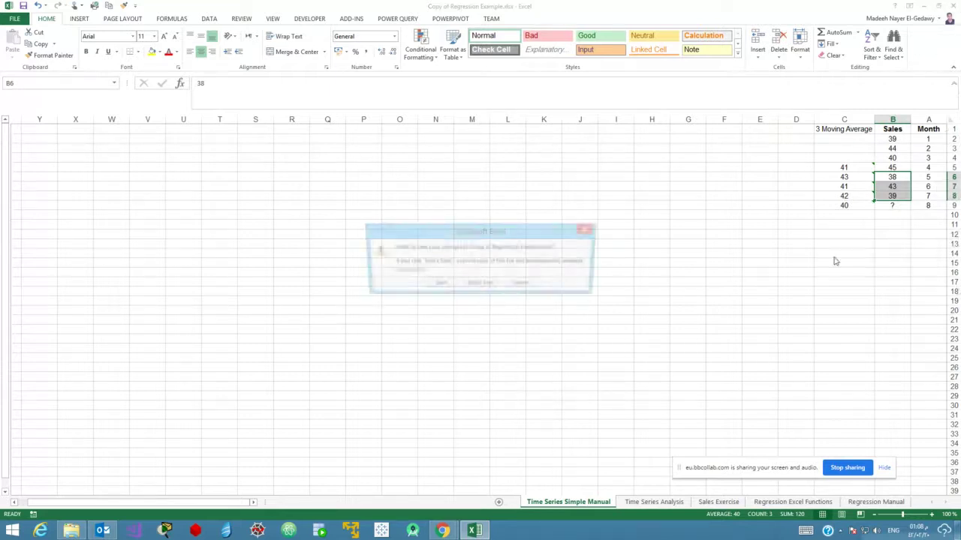
pyautogui.click(484, 285)
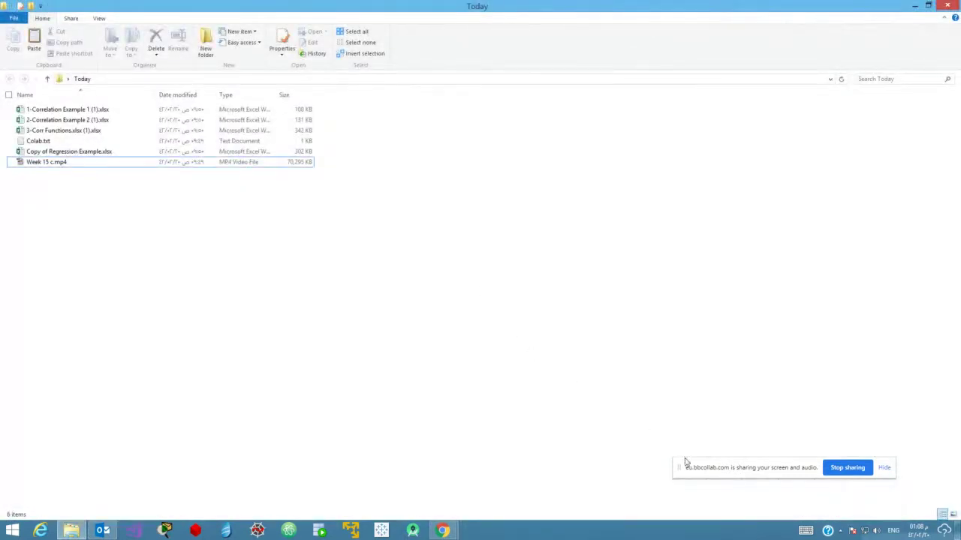
# Copy the notebook link from Colab.txt and bring the Chrome lecture window forward.
pyautogui.moveTo(714, 473); pyautogui.dragTo(650, 495)
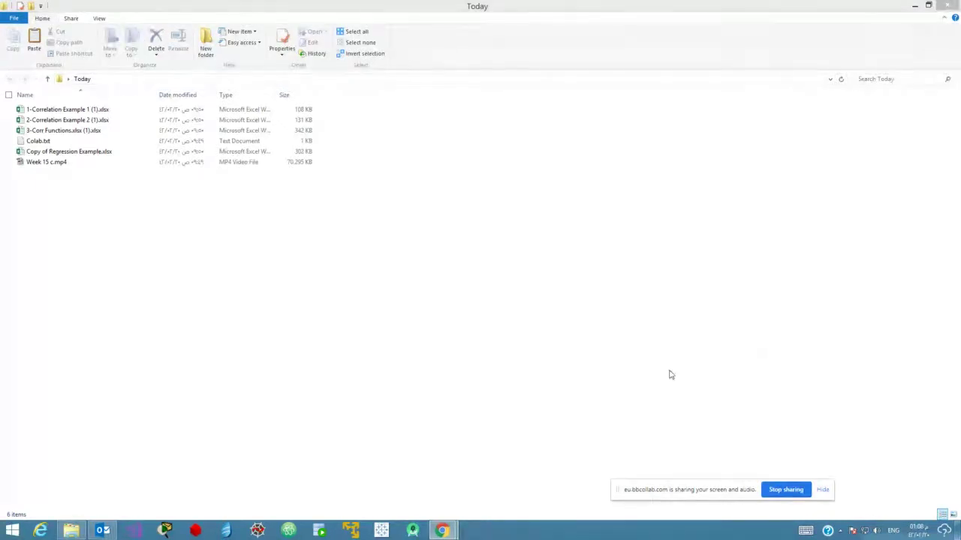
pyautogui.doubleClick(30, 141)
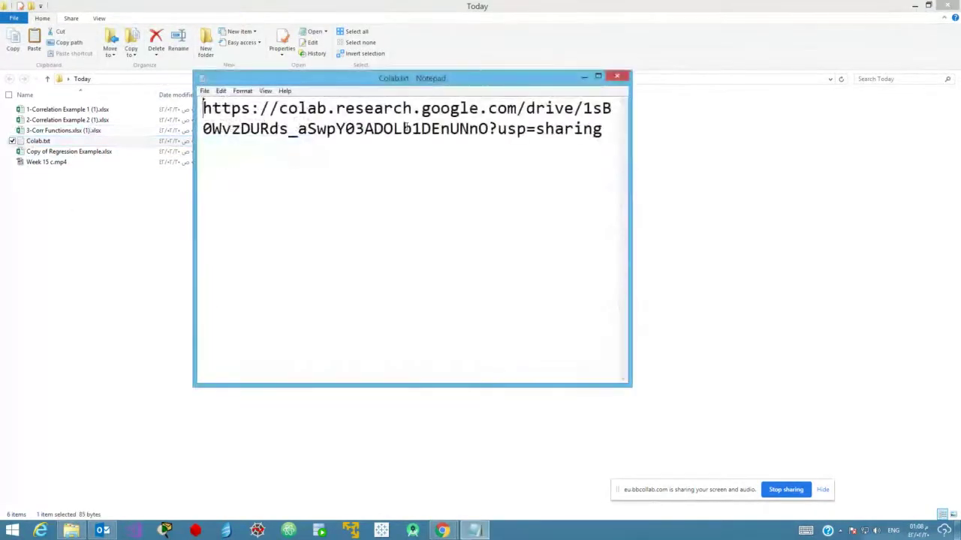
pyautogui.click(499, 173)
pyautogui.hotkey('ctrl', 'a')
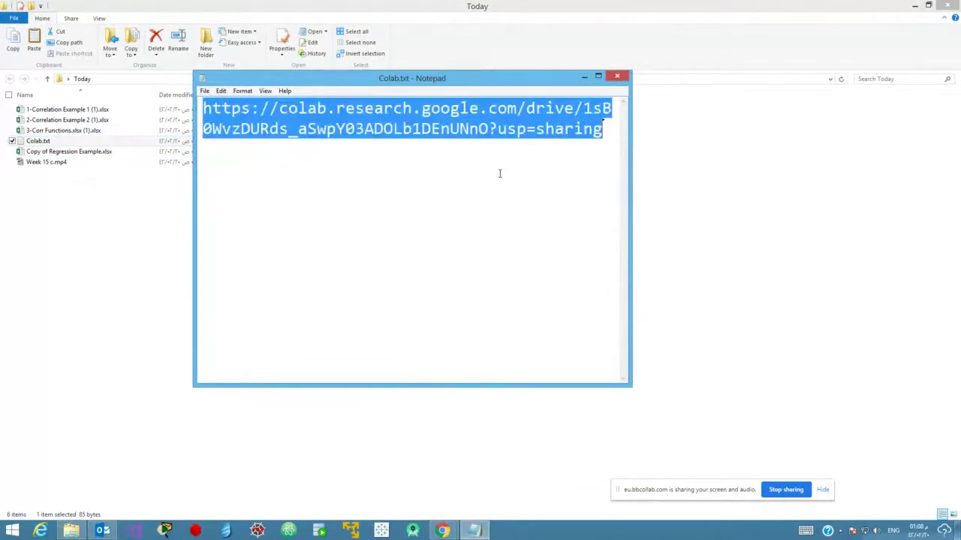
pyautogui.hotkey('ctrl', 'c')
pyautogui.click(585, 78)
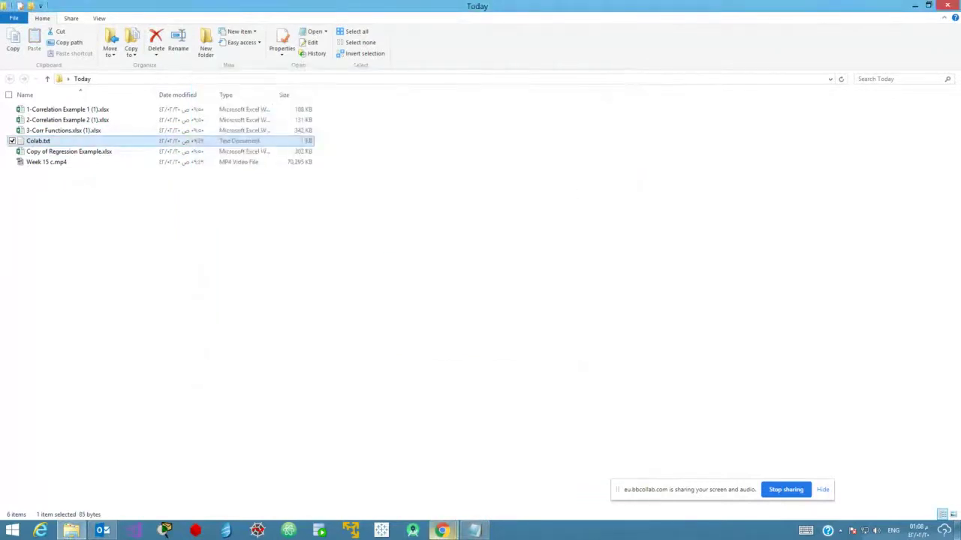
pyautogui.moveTo(442, 530)
pyautogui.click(404, 460)
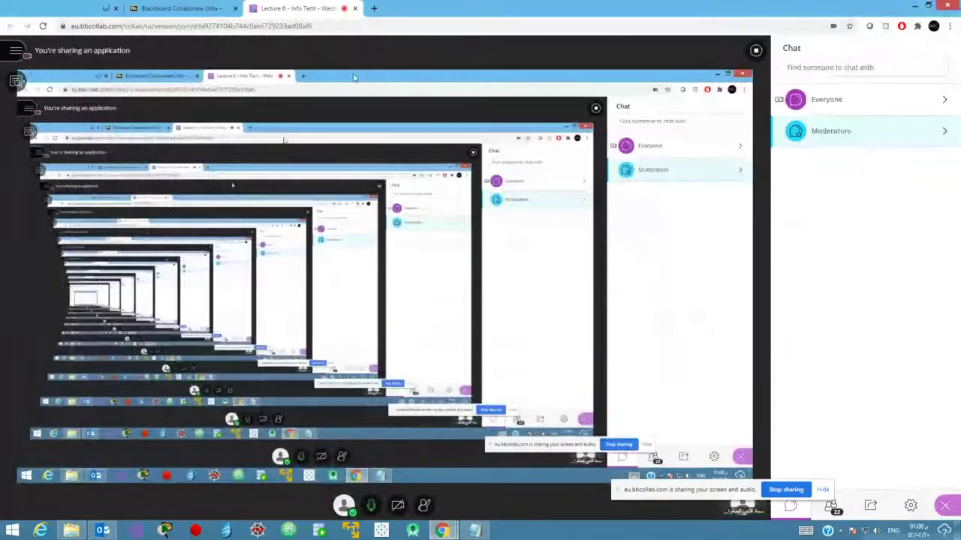
# Load the copied Colab link in a new Chrome tab to open the Lecture 5 notebook.
pyautogui.click(374, 9)
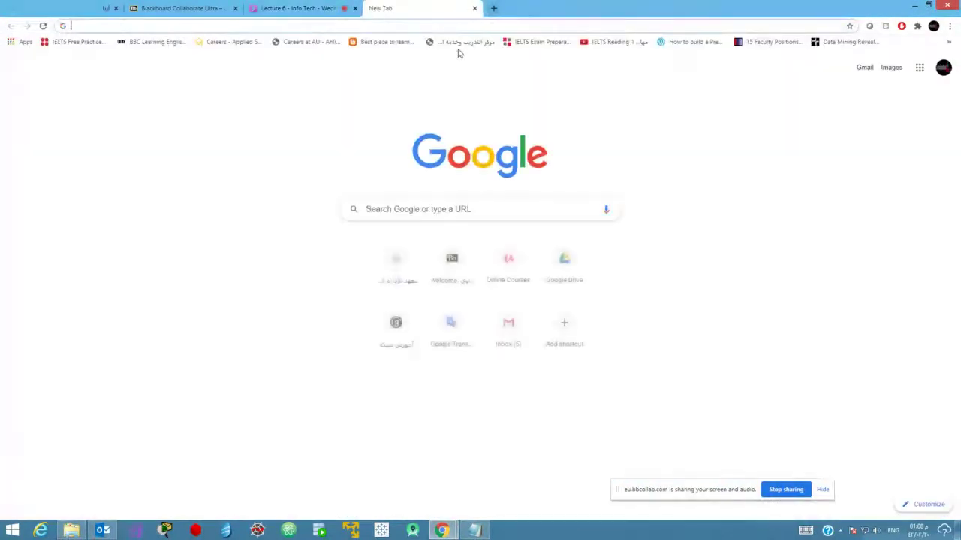
pyautogui.hotkey('ctrl', 'v')
pyautogui.press('Return')
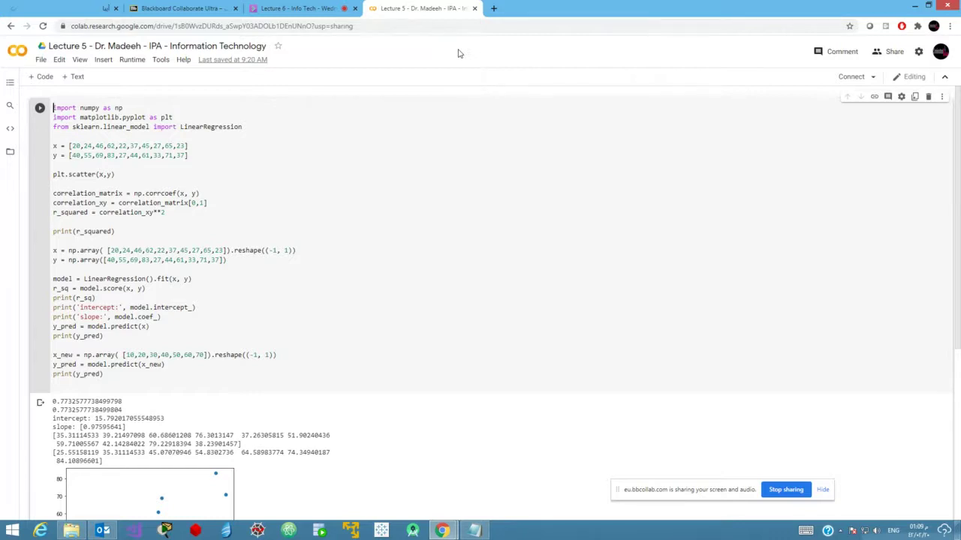
pyautogui.click(200, 157)
# Highlight the x and y data lines and the y list values in the code cell.
pyautogui.keyDown('shift'); pyautogui.click(45, 150); pyautogui.keyUp('shift')
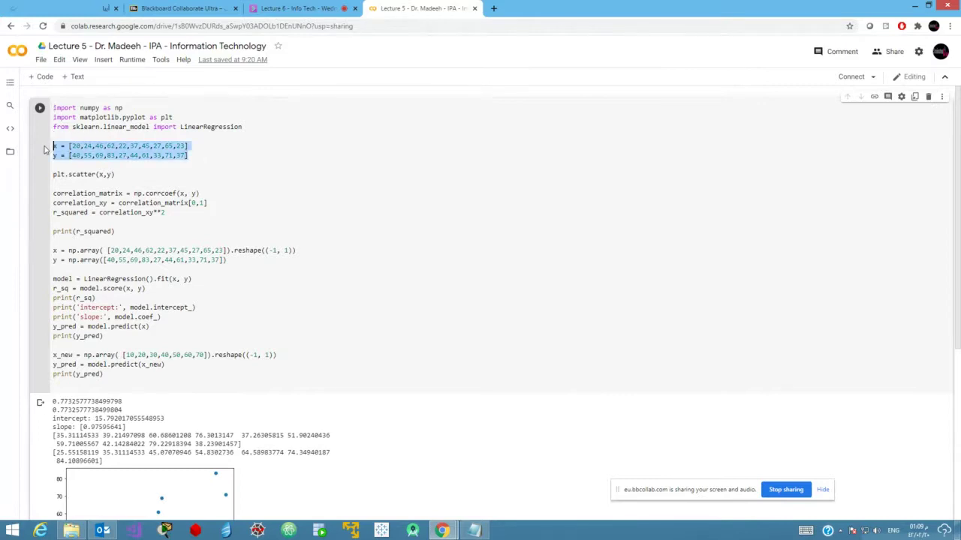
pyautogui.click(111, 146)
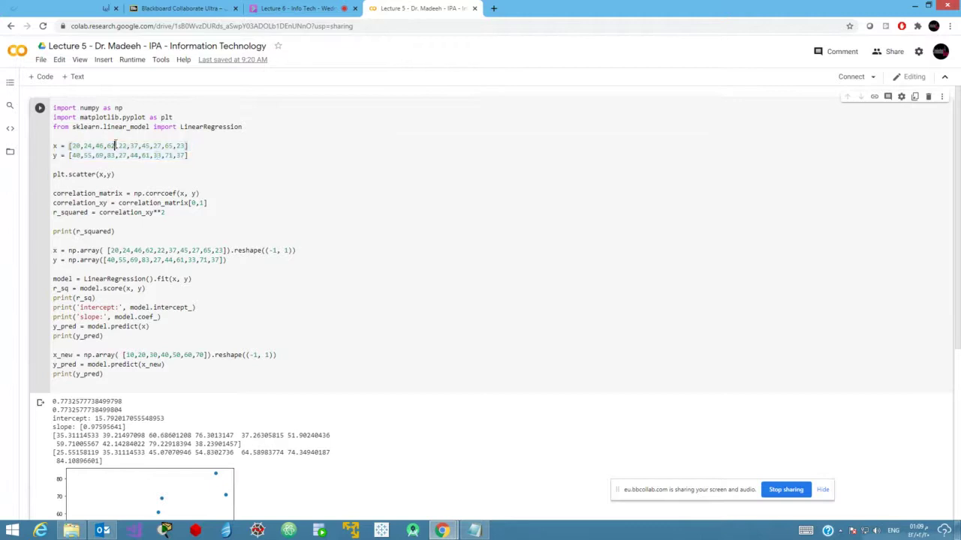
pyautogui.moveTo(195, 155); pyautogui.dragTo(42, 151)
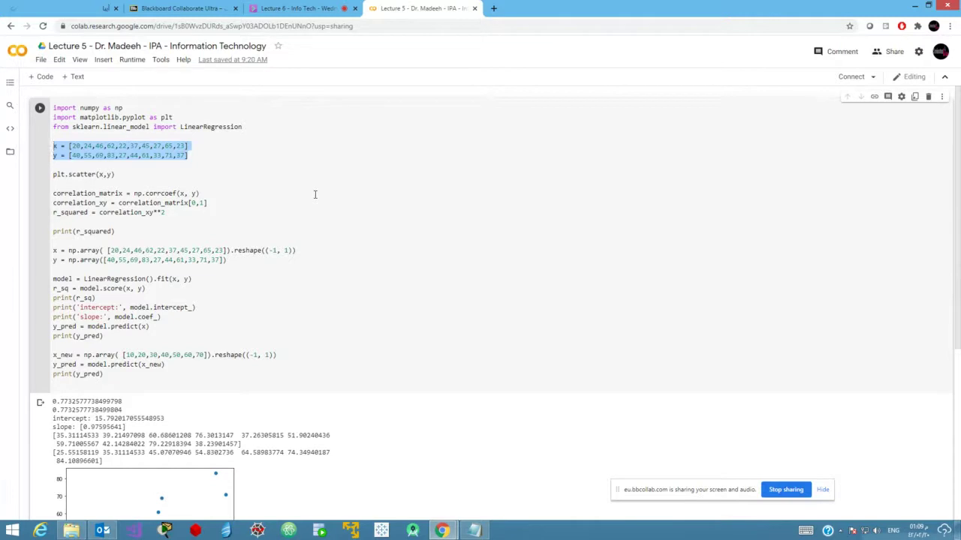
# Add the word 'python' below the link in Colab.txt and return to the notebook.
pyautogui.click(474, 531)
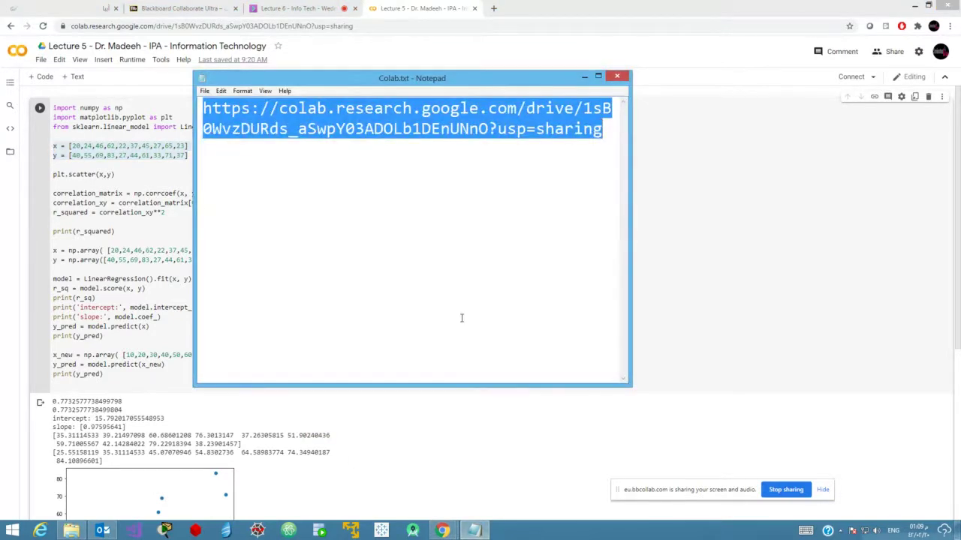
pyautogui.click(462, 319)
pyautogui.write('python')
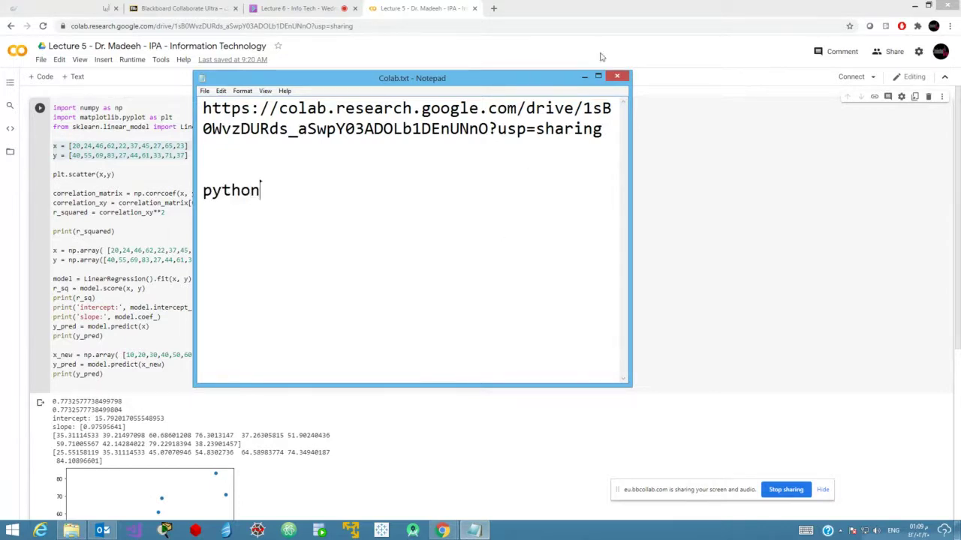
pyautogui.click(585, 76)
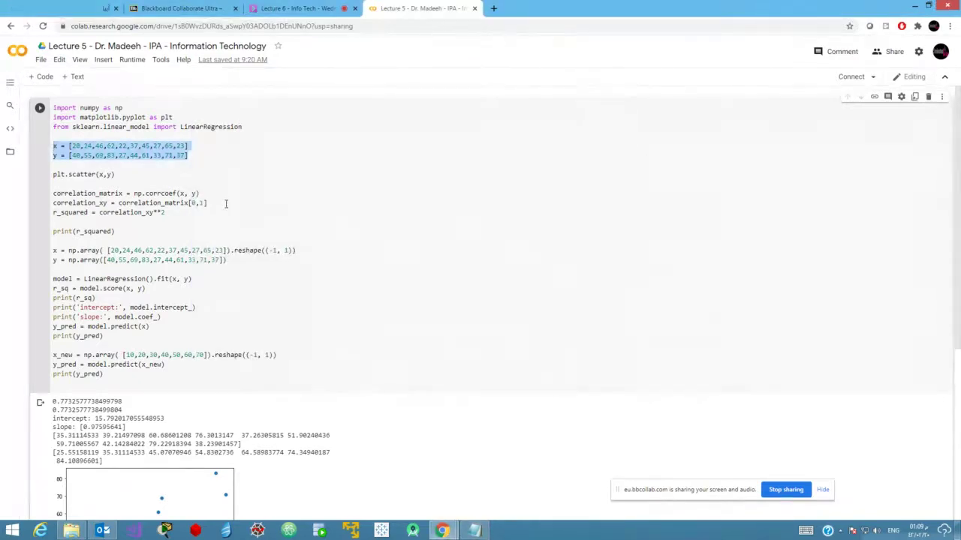
pyautogui.click(41, 60)
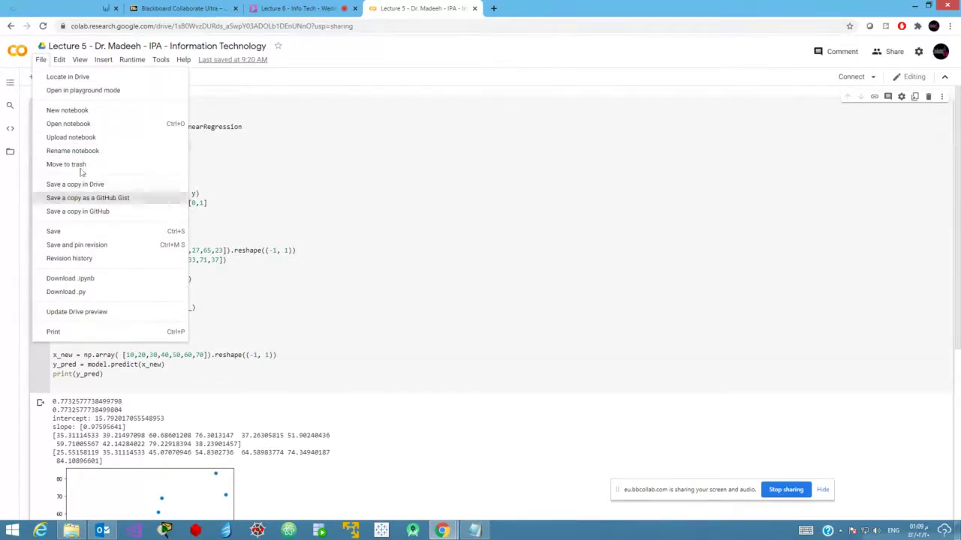
pyautogui.click(458, 55)
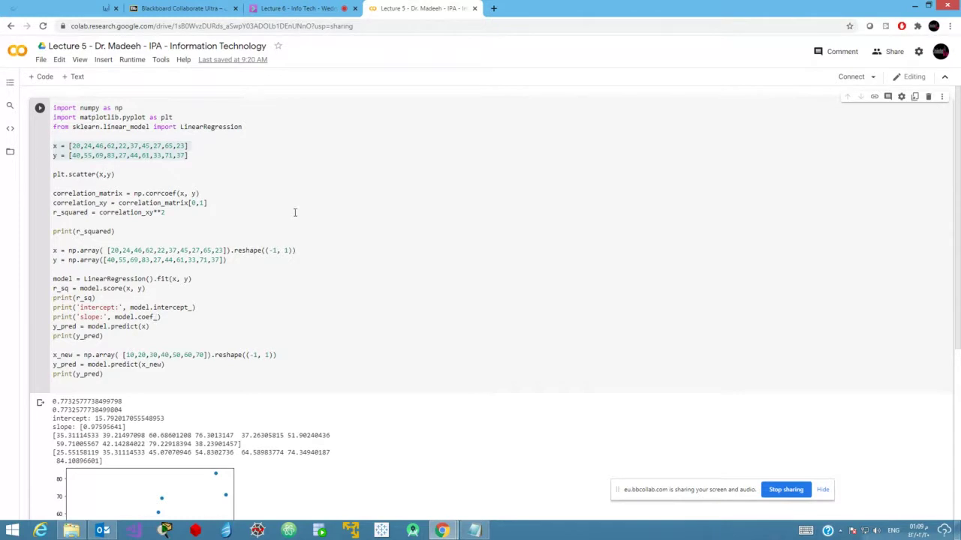
pyautogui.click(259, 181)
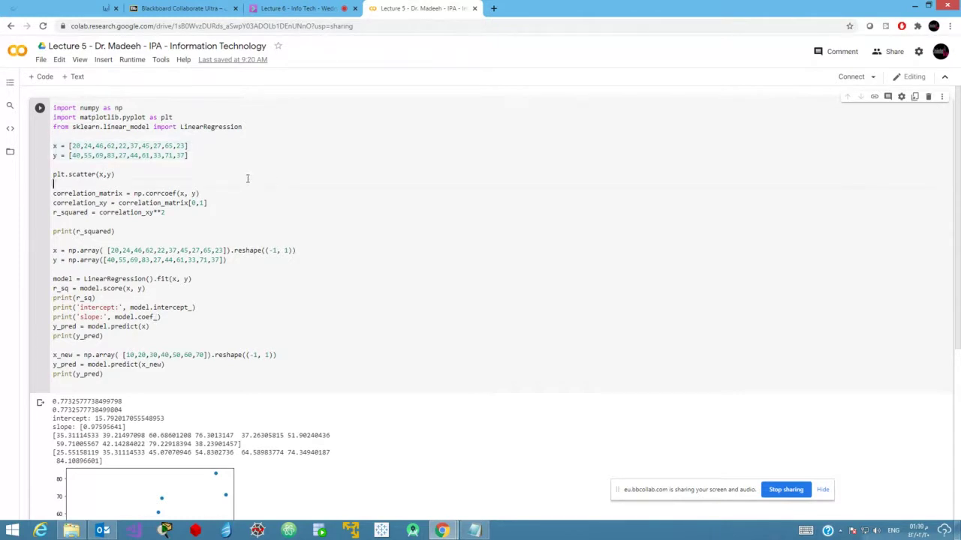
pyautogui.click(248, 126)
pyautogui.moveTo(248, 126); pyautogui.dragTo(52, 107)
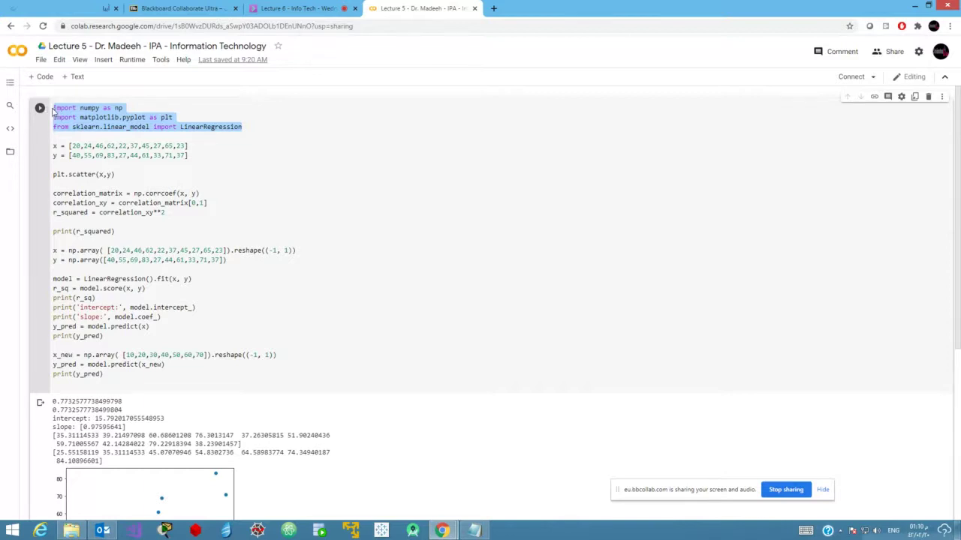
pyautogui.doubleClick(65, 105)
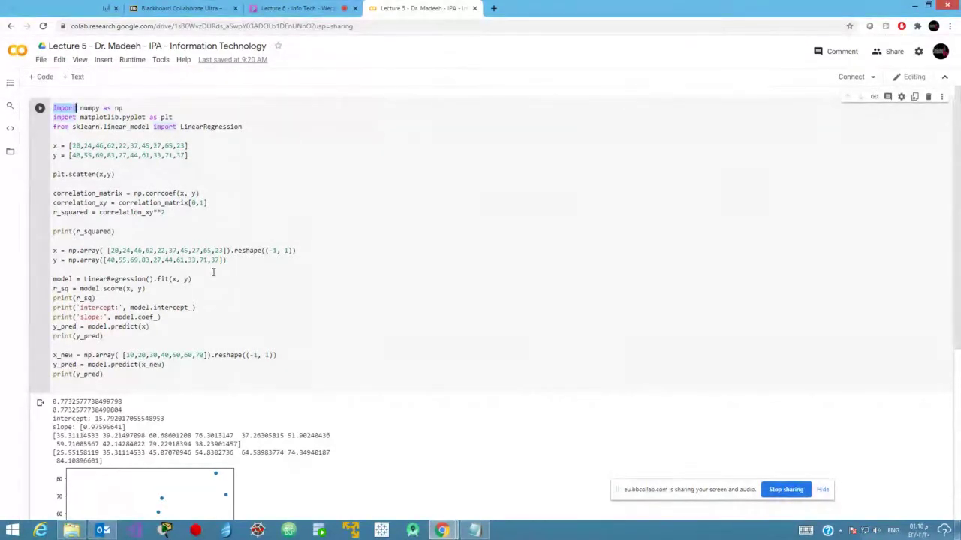
pyautogui.click(261, 194)
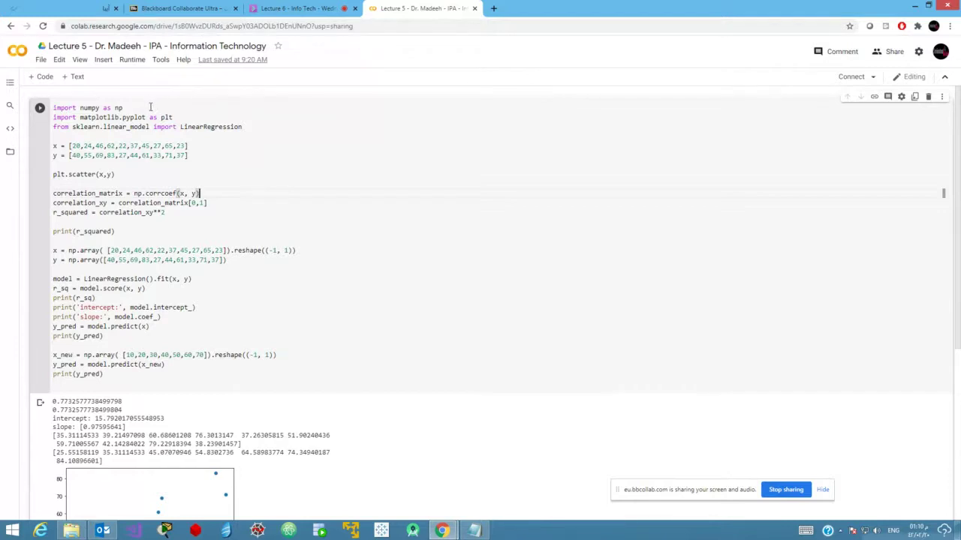
pyautogui.moveTo(150, 108); pyautogui.dragTo(51, 100)
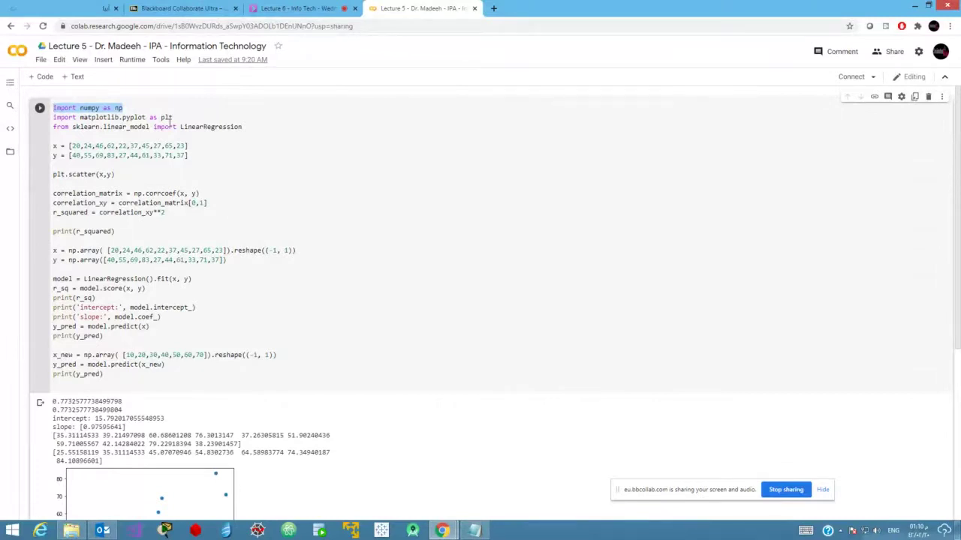
pyautogui.click(521, 272)
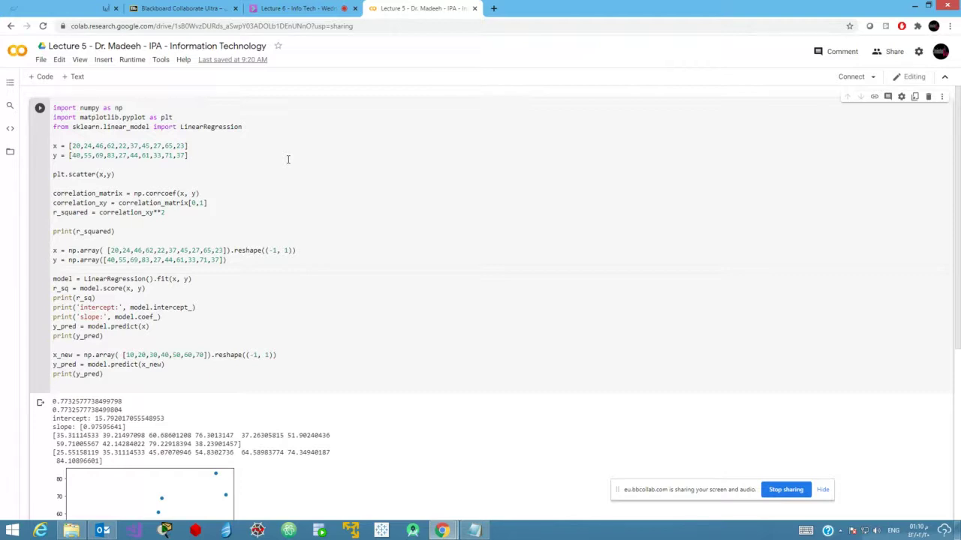
pyautogui.doubleClick(64, 108)
pyautogui.moveTo(243, 127); pyautogui.dragTo(46, 107)
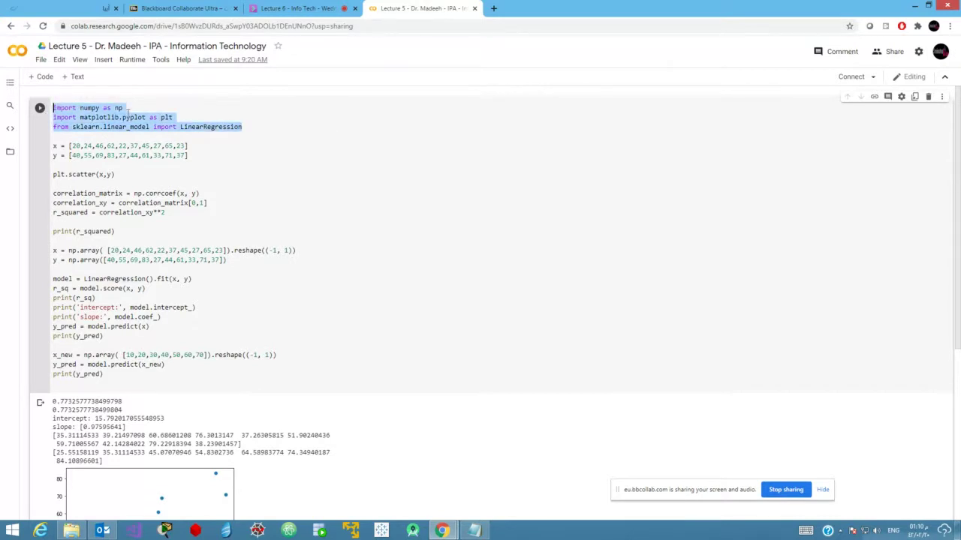
pyautogui.moveTo(125, 107); pyautogui.dragTo(53, 107)
pyautogui.moveTo(193, 117); pyautogui.dragTo(84, 117)
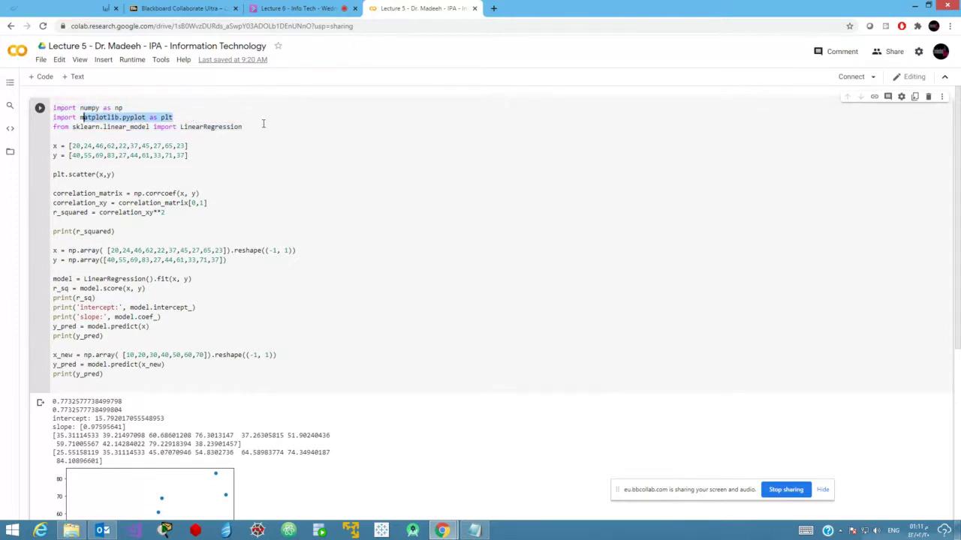
pyautogui.moveTo(259, 127); pyautogui.dragTo(52, 126)
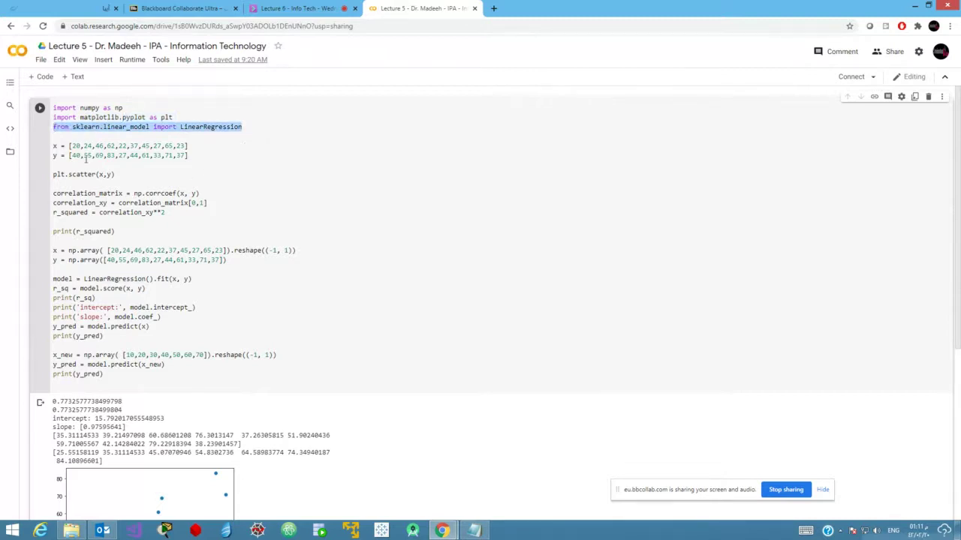
pyautogui.doubleClick(85, 127)
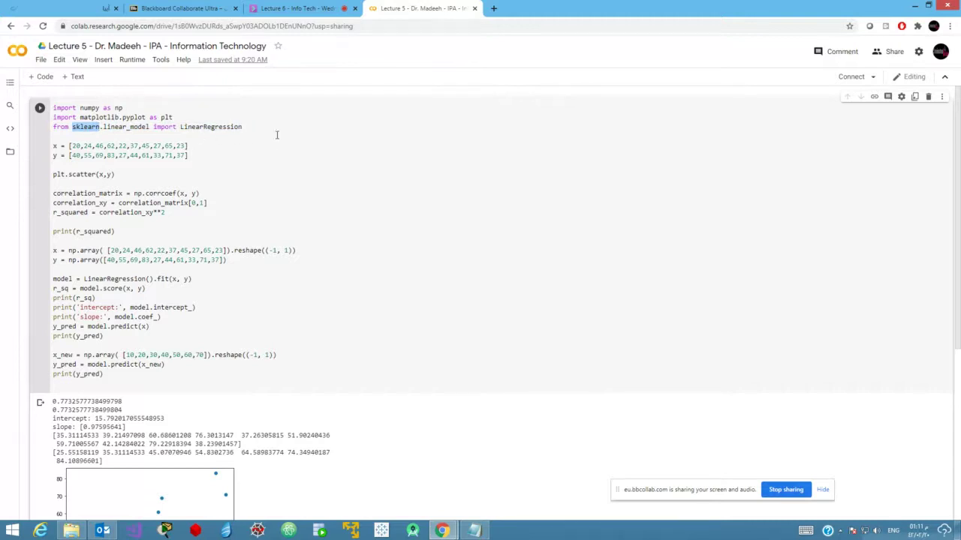
pyautogui.moveTo(189, 155); pyautogui.dragTo(17, 147)
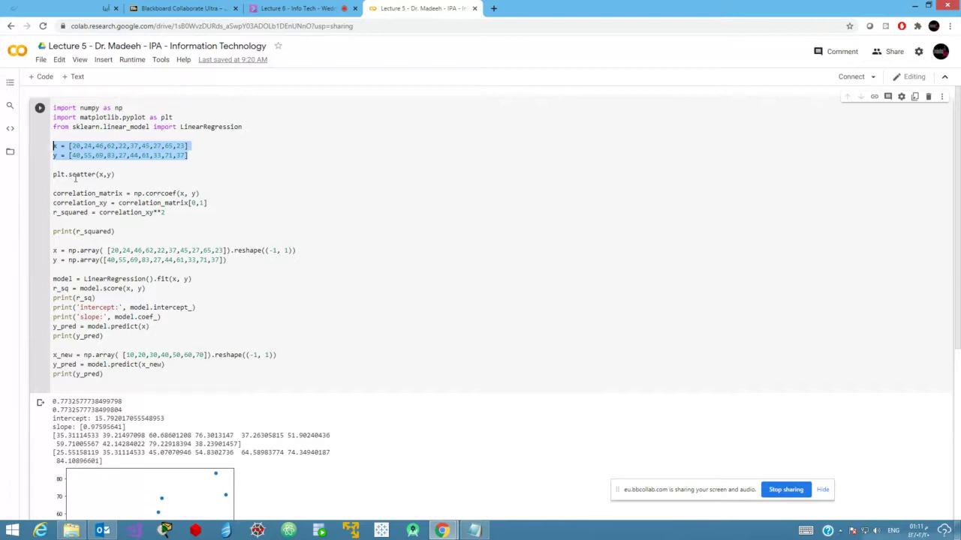
pyautogui.doubleClick(75, 175)
pyautogui.scroll(-2, 168, 412)
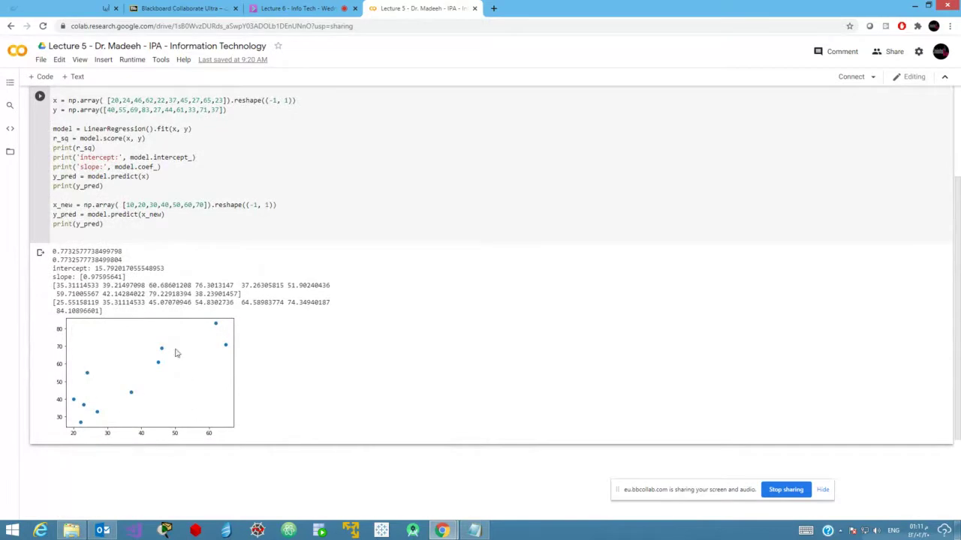
pyautogui.scroll(2, 262, 215)
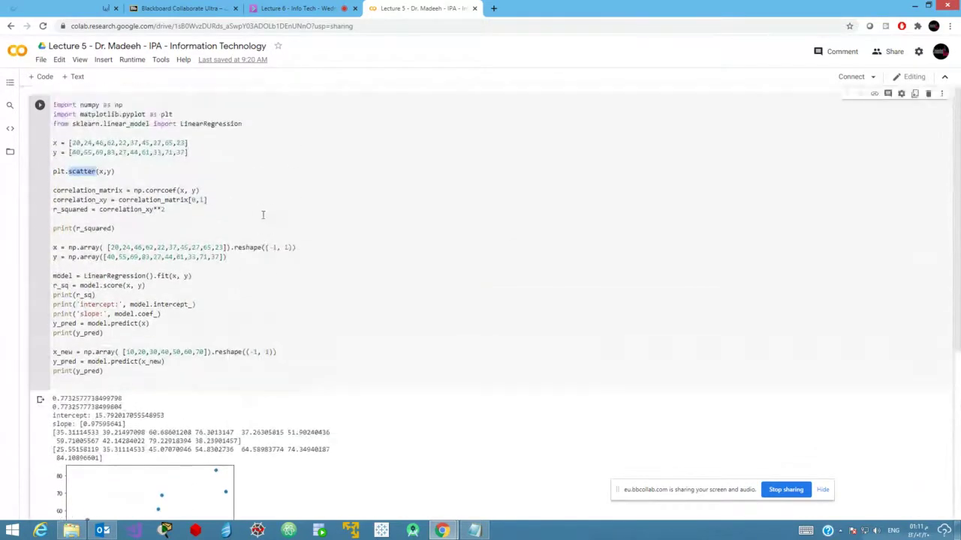
pyautogui.doubleClick(155, 194)
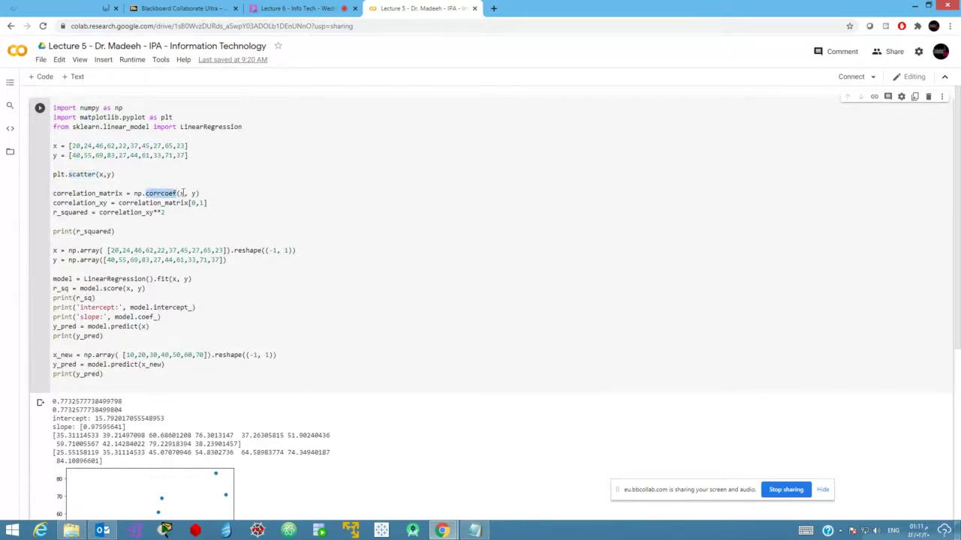
pyautogui.click(203, 193)
pyautogui.moveTo(202, 192); pyautogui.dragTo(53, 195)
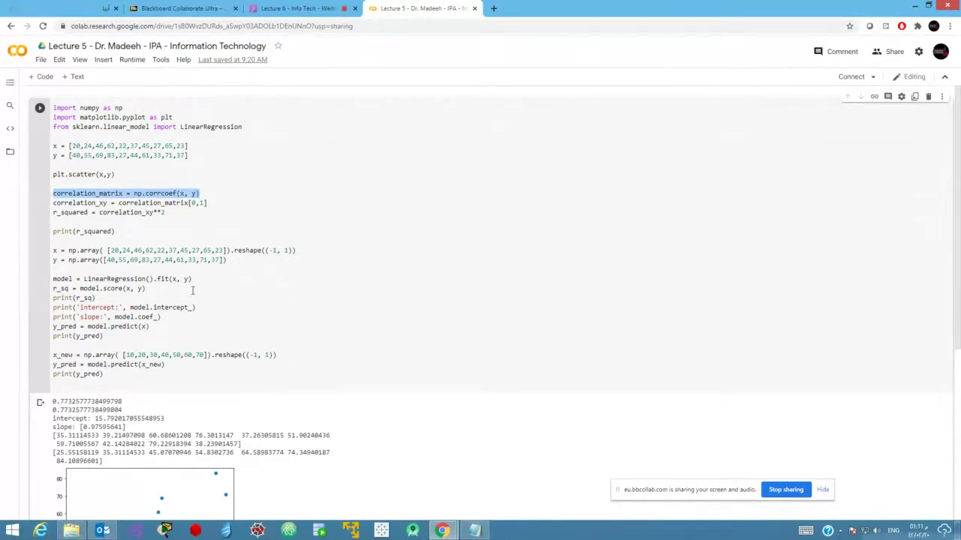
pyautogui.click(115, 174)
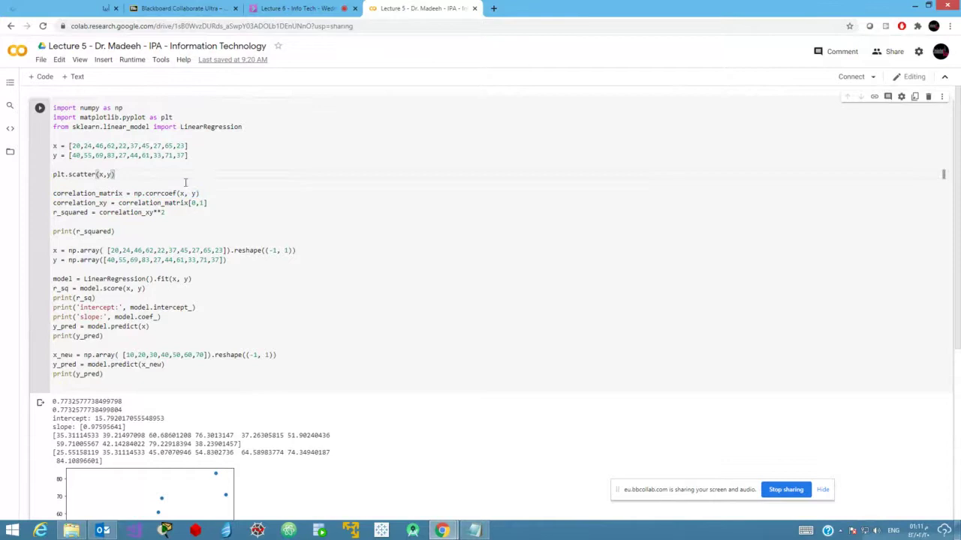
pyautogui.moveTo(202, 193); pyautogui.dragTo(52, 193)
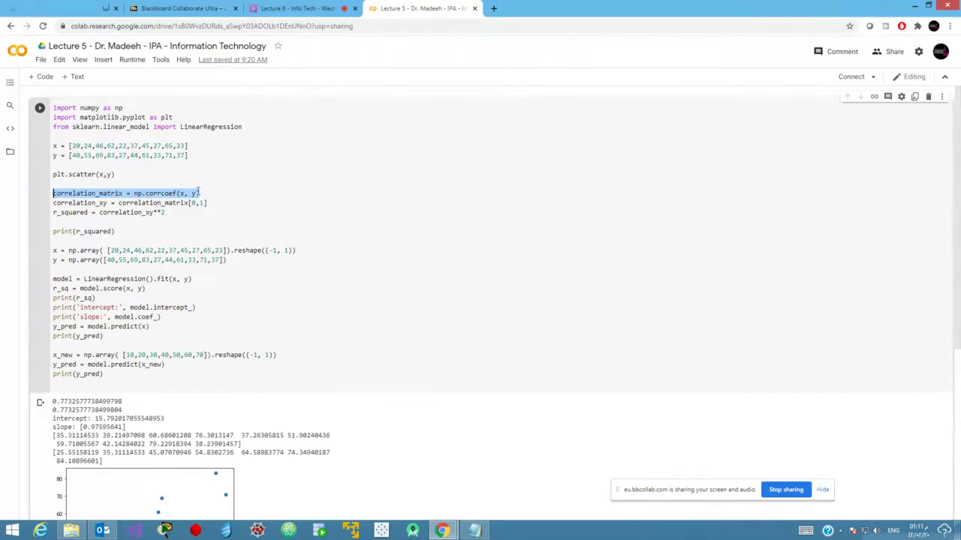
pyautogui.click(84, 531)
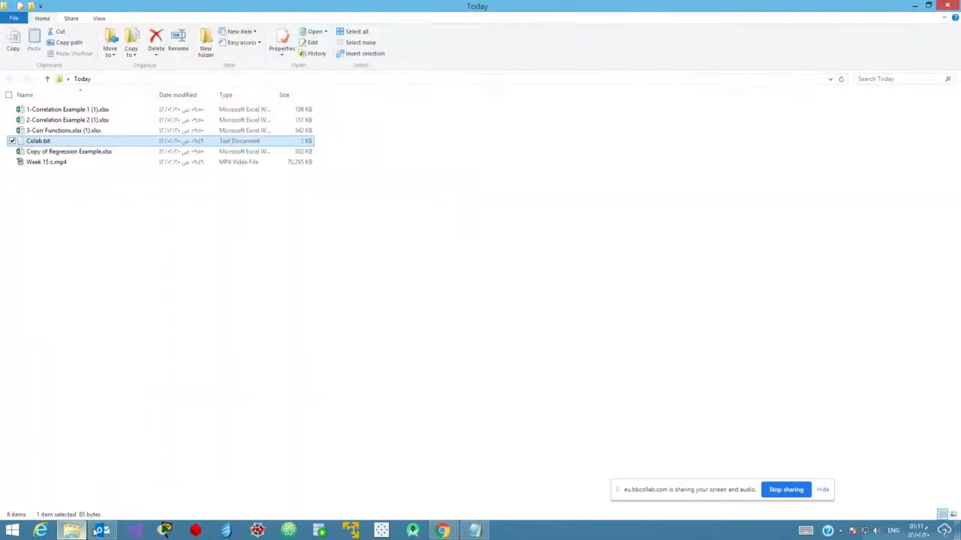
# Open 1-Correlation Example 1 (1).xlsx, show the 0.87935077 correlation output, and close it.
pyautogui.doubleClick(55, 110)
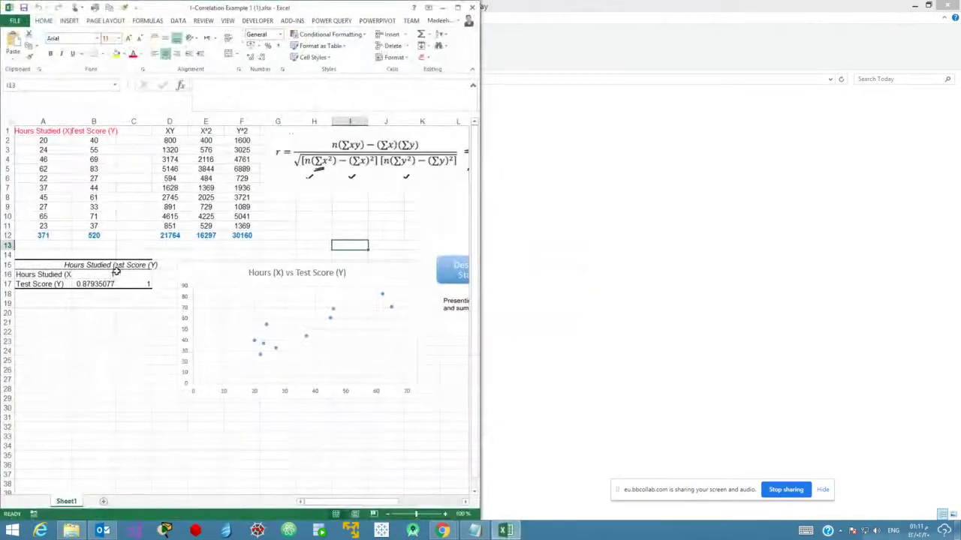
pyautogui.moveTo(128, 266); pyautogui.dragTo(19, 285)
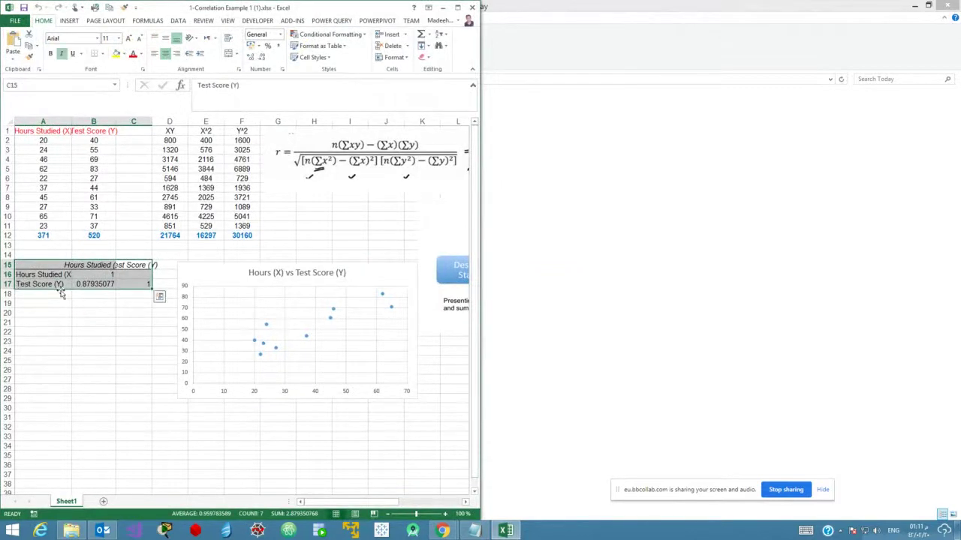
pyautogui.click(94, 285)
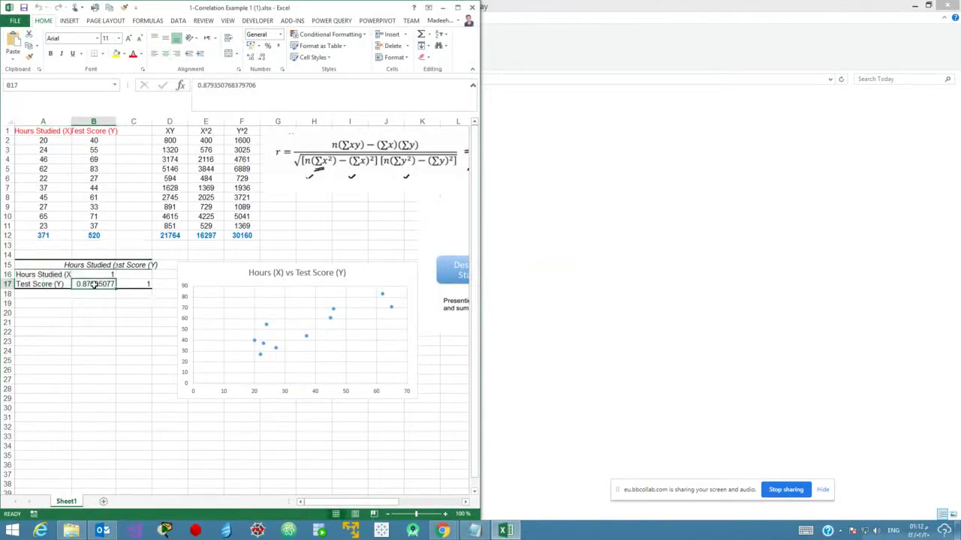
pyautogui.click(471, 7)
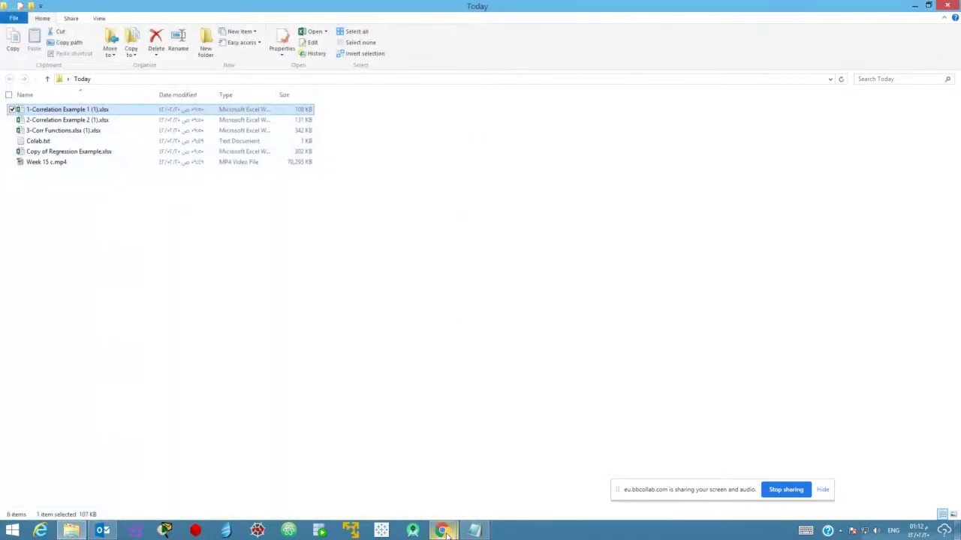
pyautogui.moveTo(444, 531)
pyautogui.click(386, 473)
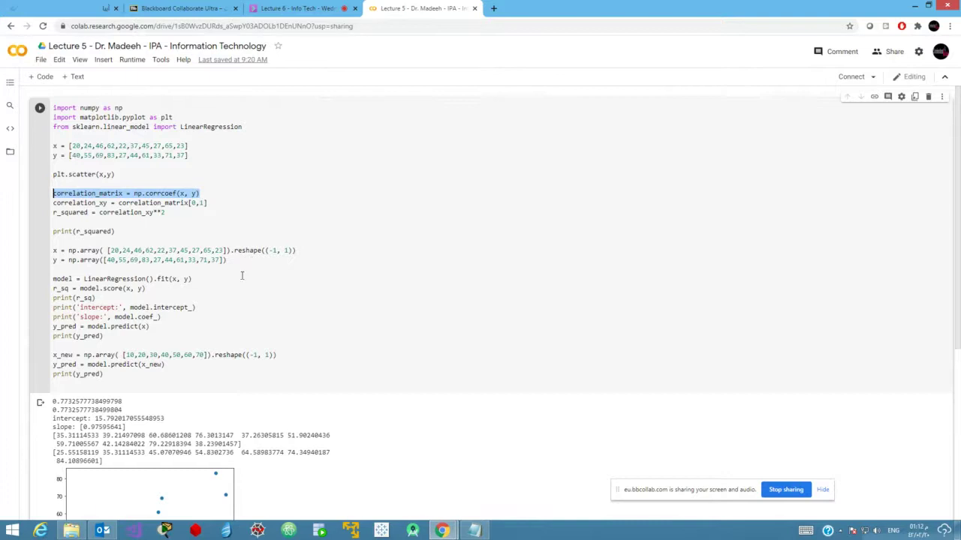
pyautogui.moveTo(225, 195); pyautogui.dragTo(33, 201)
pyautogui.moveTo(114, 178); pyautogui.dragTo(33, 182)
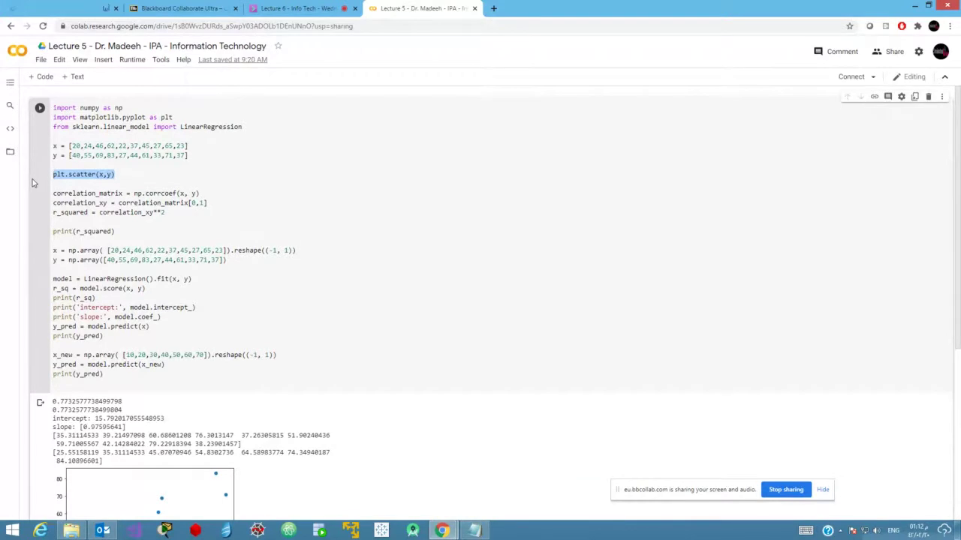
pyautogui.moveTo(129, 232); pyautogui.dragTo(41, 237)
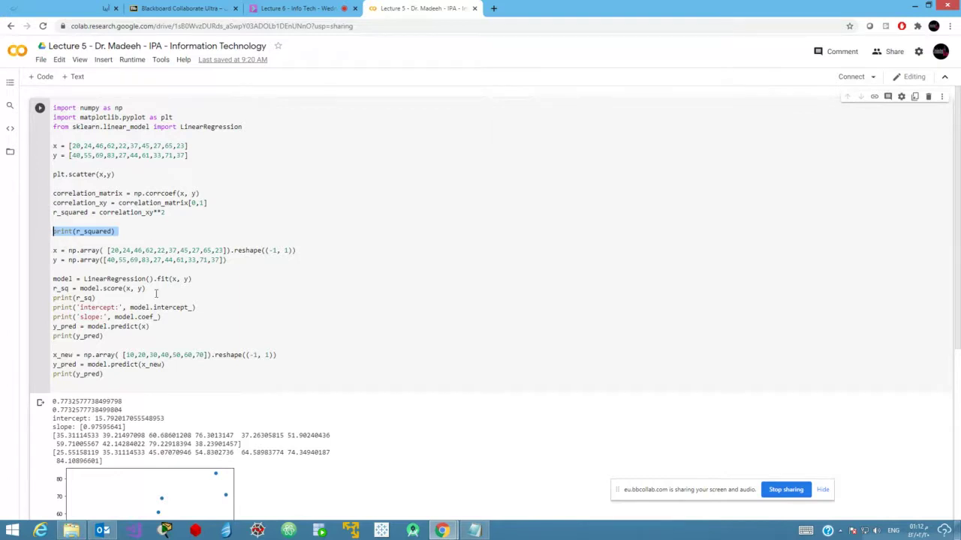
pyautogui.moveTo(201, 194); pyautogui.dragTo(59, 193)
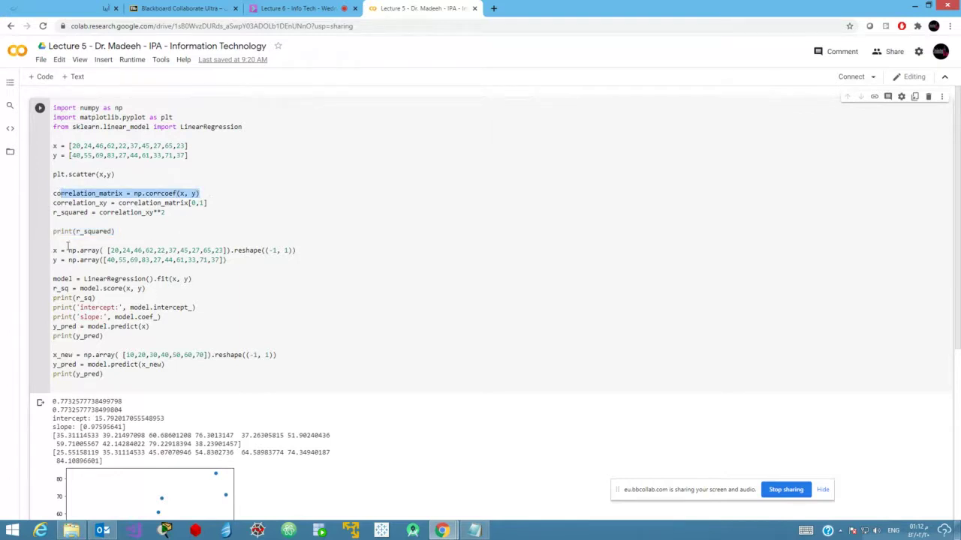
pyautogui.click(104, 260)
pyautogui.click(208, 271)
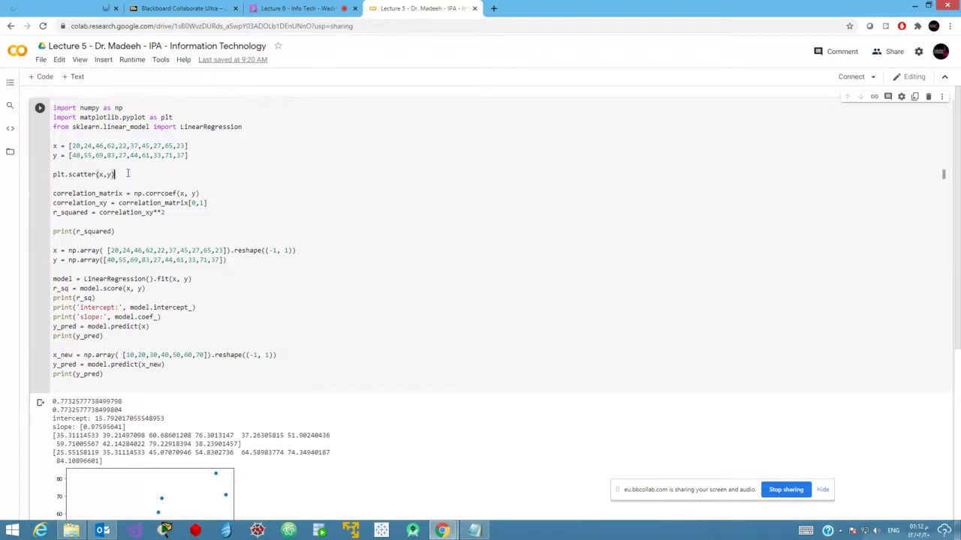
pyautogui.moveTo(115, 174); pyautogui.dragTo(53, 180)
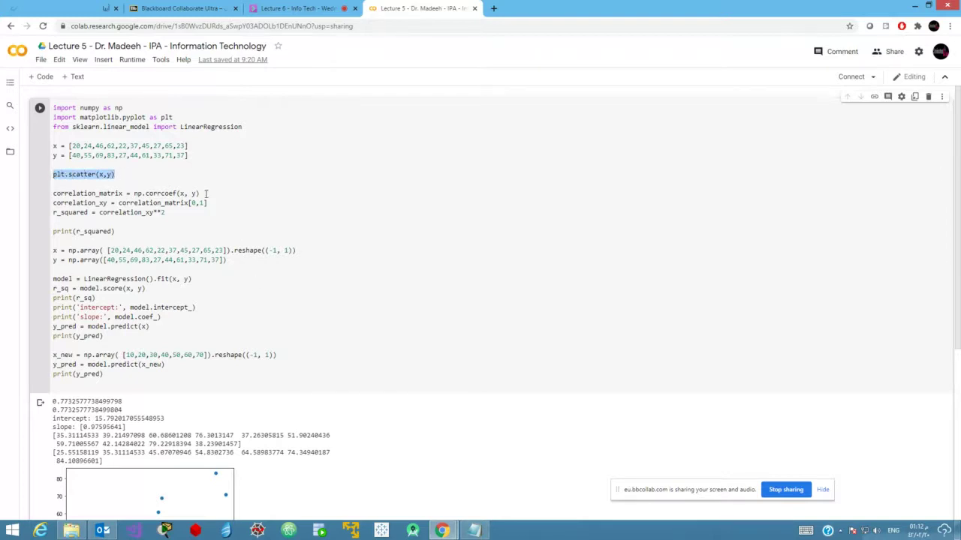
pyautogui.moveTo(203, 194); pyautogui.dragTo(51, 196)
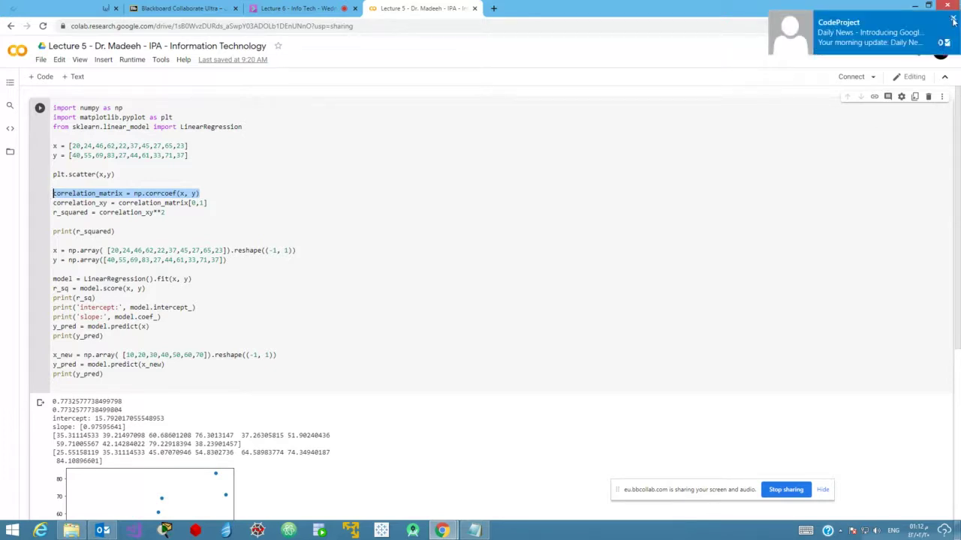
pyautogui.moveTo(207, 202); pyautogui.dragTo(50, 203)
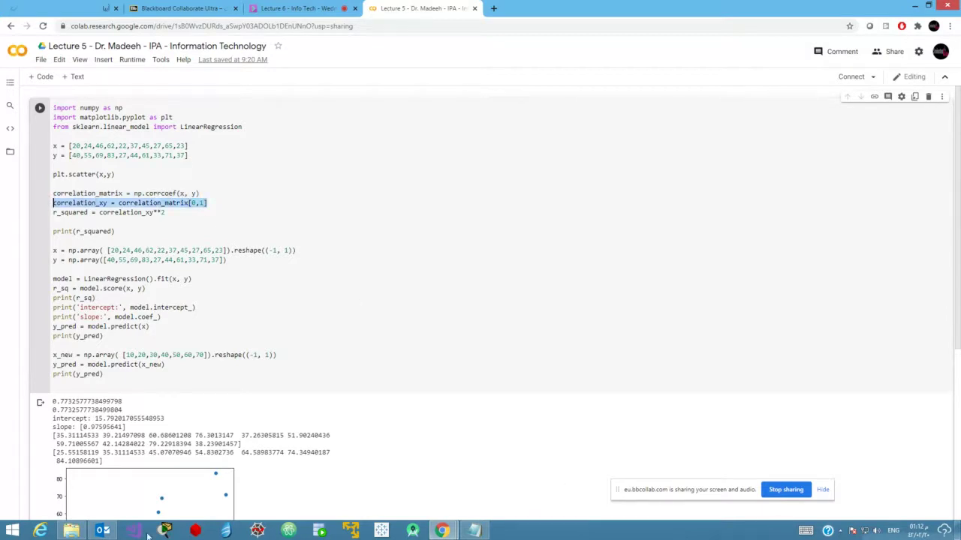
# Reopen 1-Correlation Example 1 (1).xlsx, inspect cells B16, C15 and B17, and close it unsaved.
pyautogui.click(71, 531)
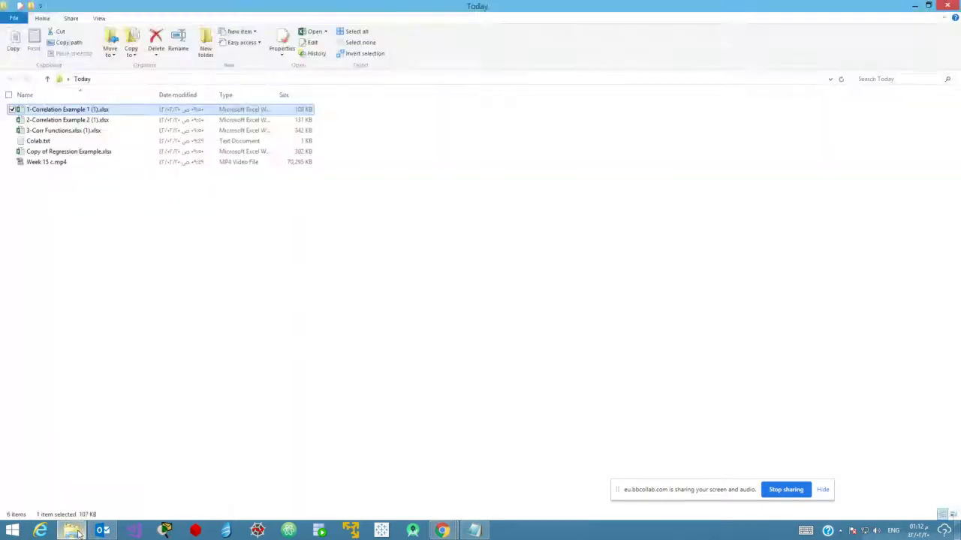
pyautogui.doubleClick(80, 109)
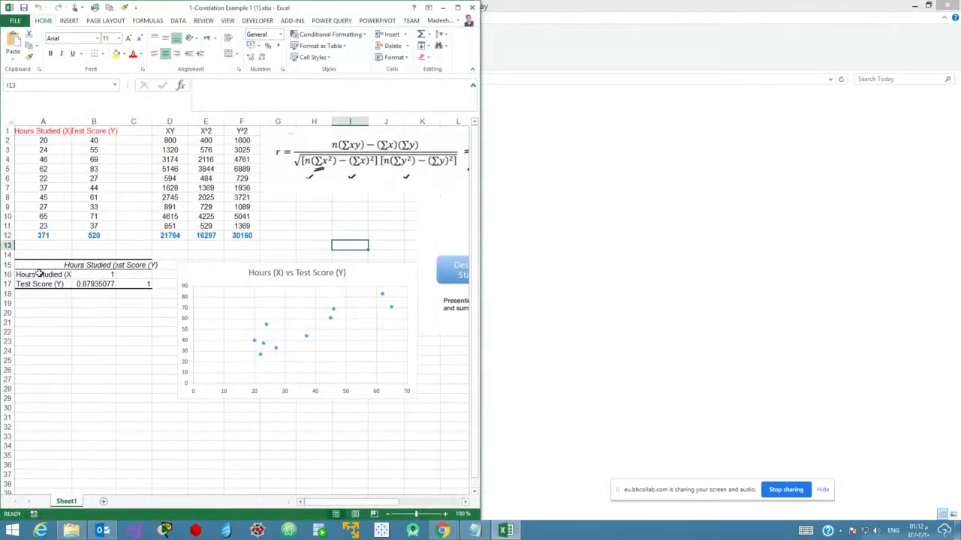
pyautogui.click(6, 275)
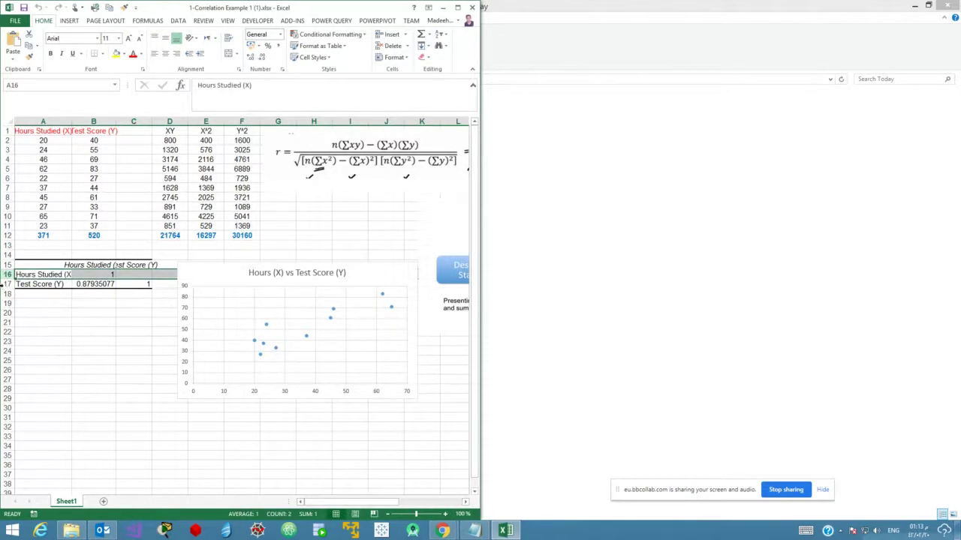
pyautogui.click(91, 275)
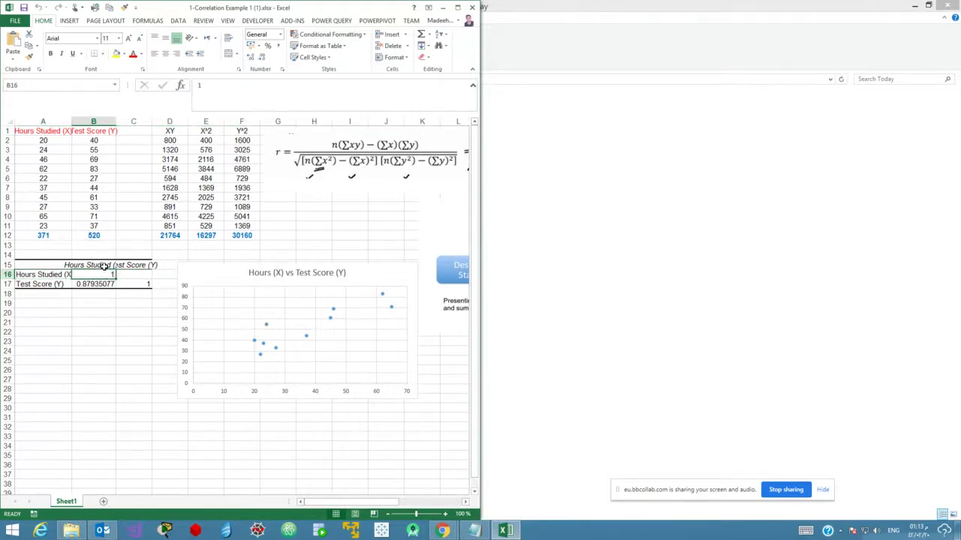
pyautogui.click(105, 266)
pyautogui.press('Right')
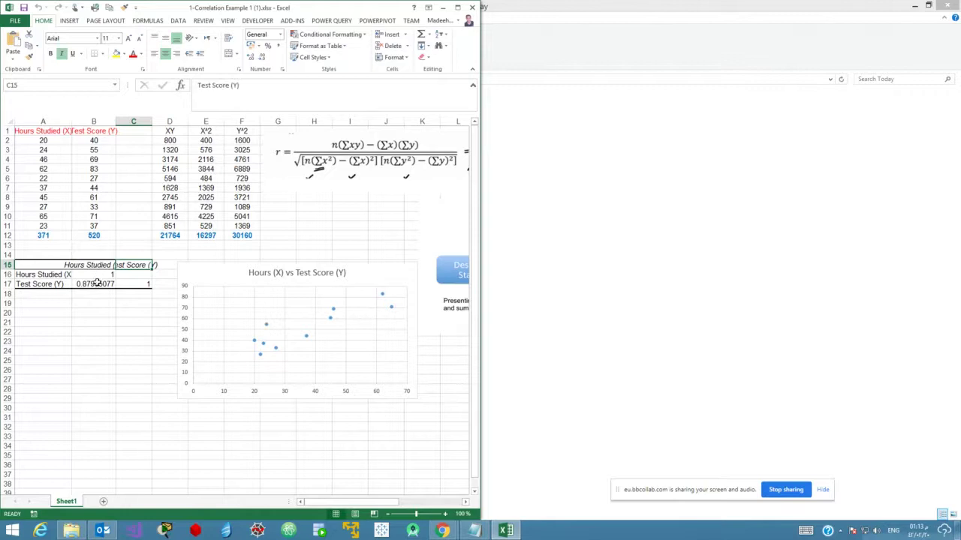
pyautogui.click(96, 284)
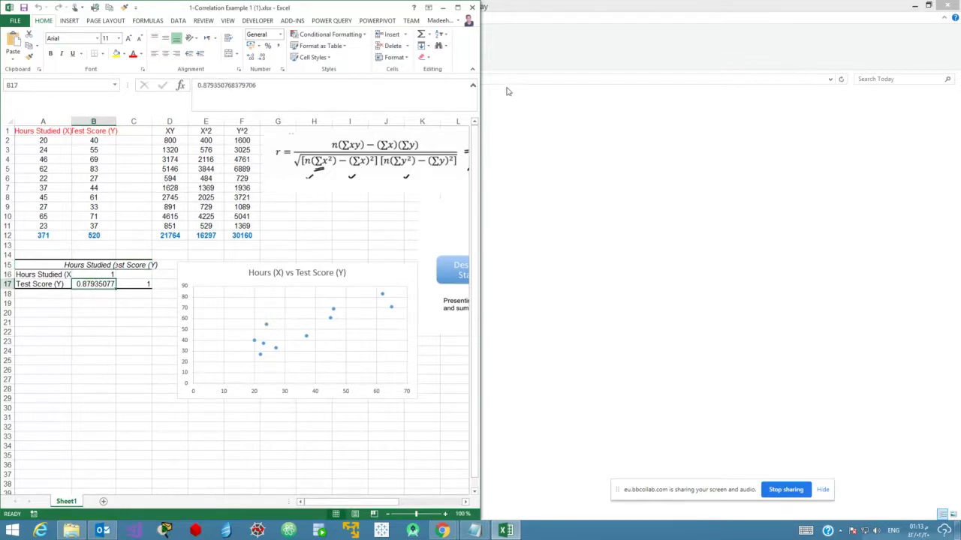
pyautogui.click(473, 6)
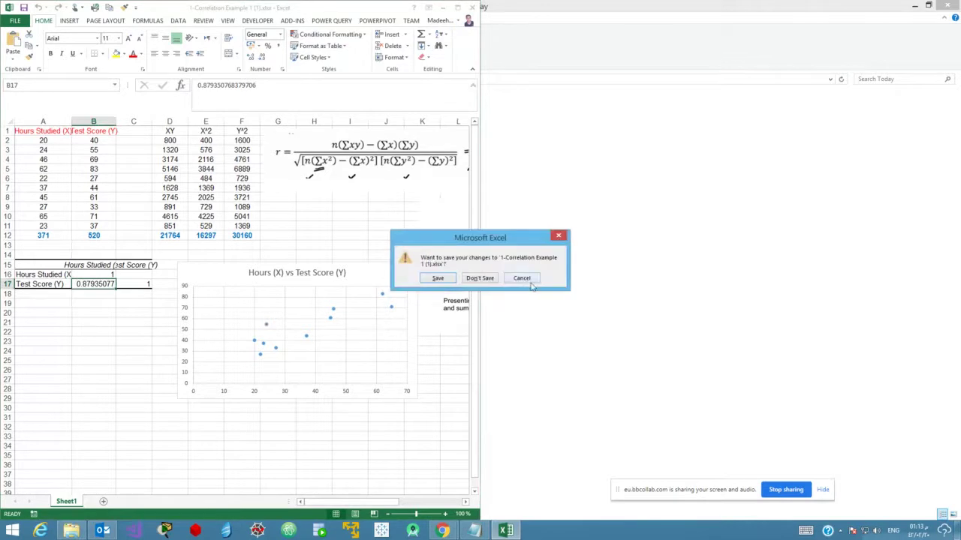
pyautogui.click(476, 280)
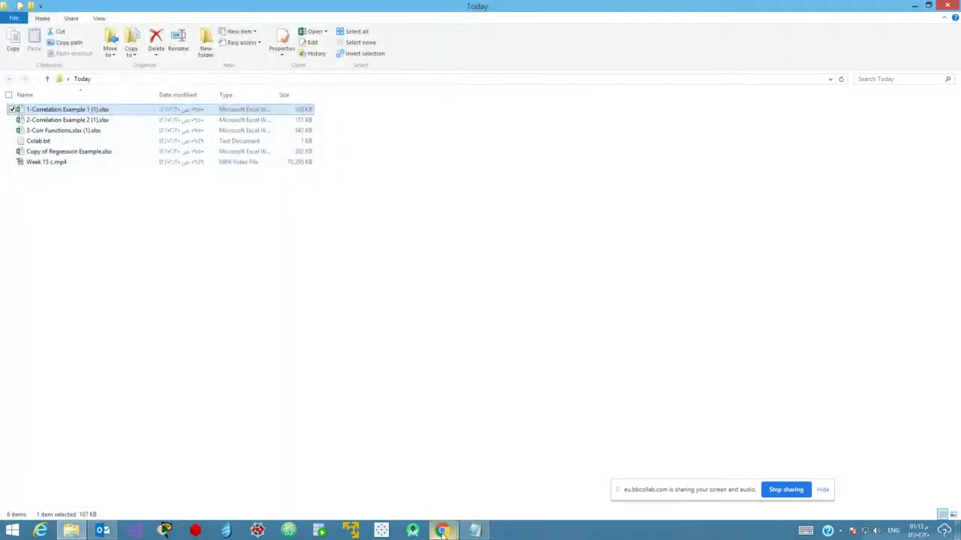
# In Colab, duplicate the print(r_squared) line onto a new line right after the correlation_xy line.
pyautogui.moveTo(442, 531)
pyautogui.click(400, 475)
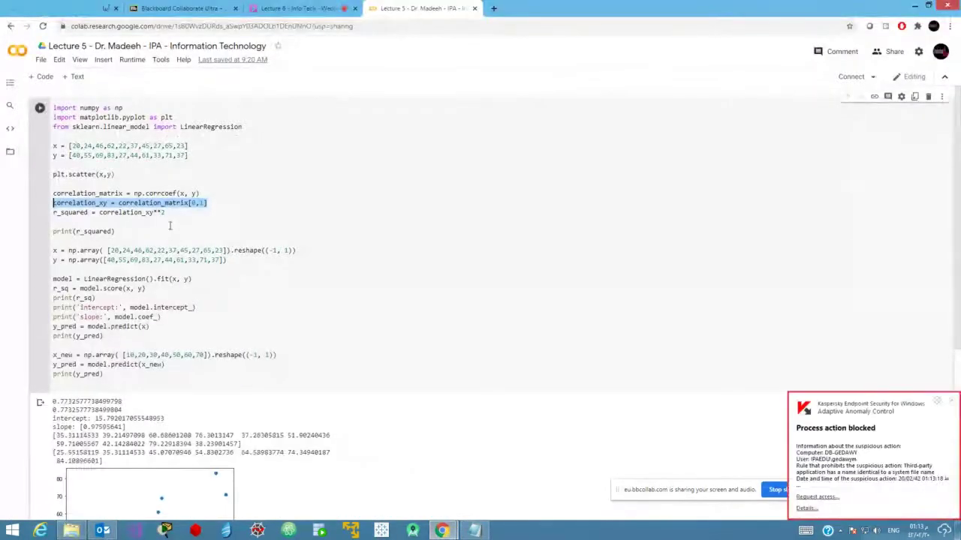
pyautogui.doubleClick(80, 204)
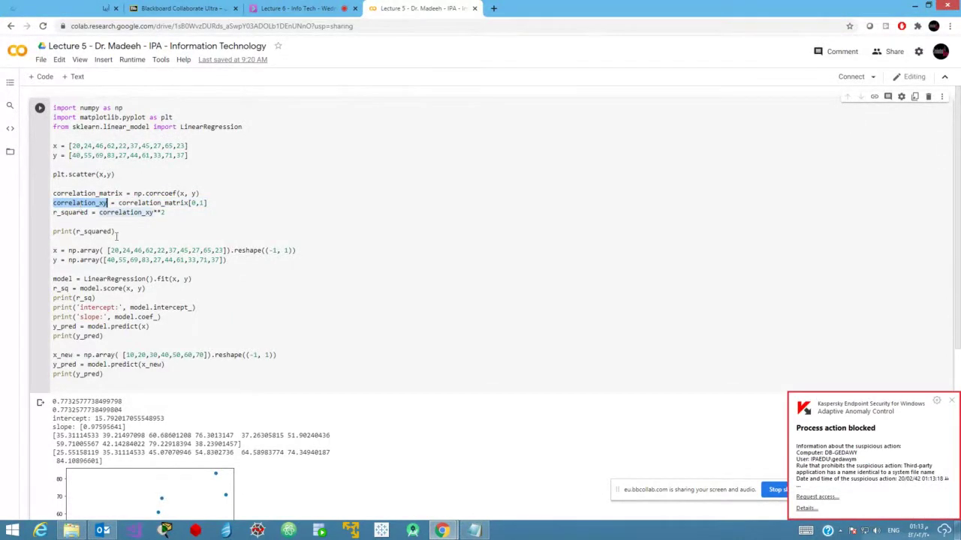
pyautogui.moveTo(115, 233); pyautogui.dragTo(45, 234)
pyautogui.hotkey('ctrl', 'c')
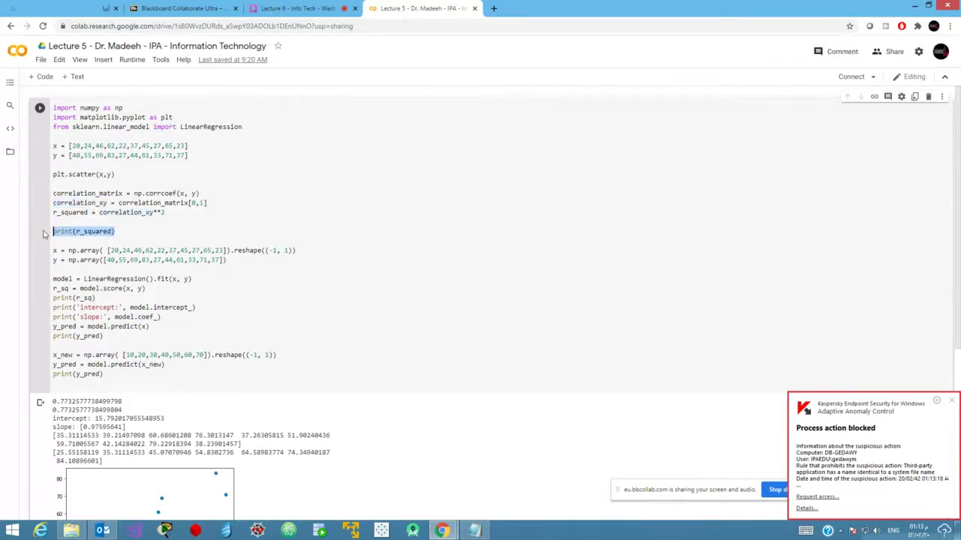
pyautogui.click(213, 203)
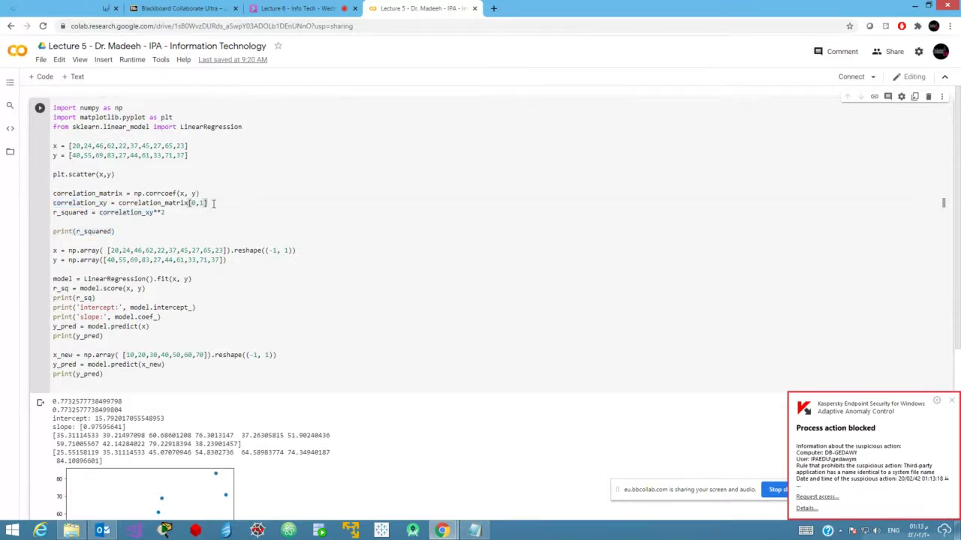
pyautogui.press('Return')
pyautogui.press('Return')
pyautogui.hotkey('ctrl', 'v')
pyautogui.press('Return')
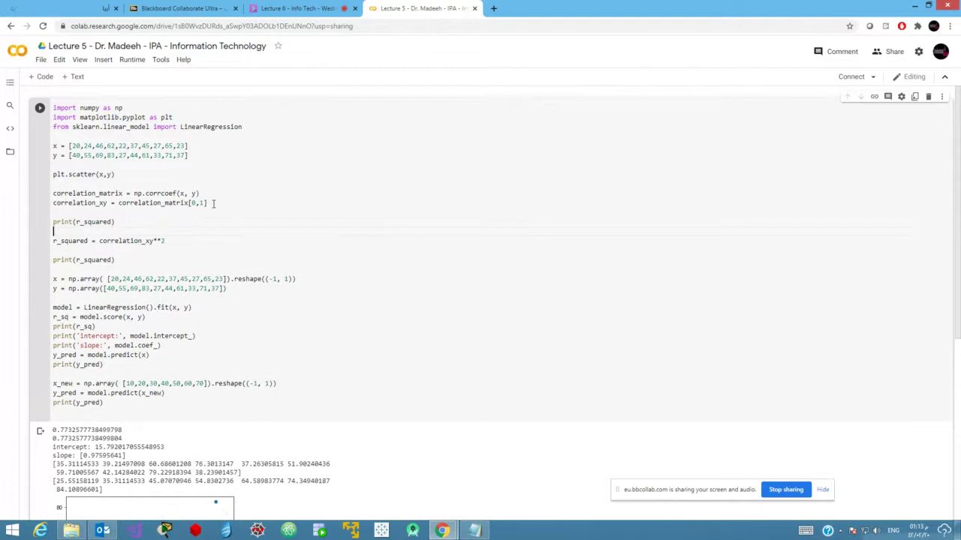
# Replace r_squared with correlation_xy in the new print line and rerun the cell to output 0.8793507683797063.
pyautogui.doubleClick(87, 203)
pyautogui.hotkey('ctrl', 'c')
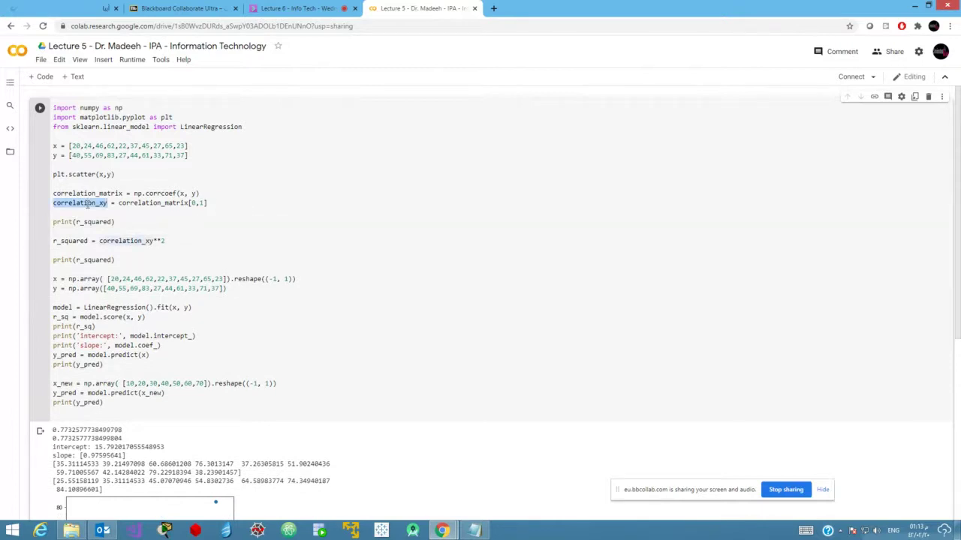
pyautogui.doubleClick(89, 222)
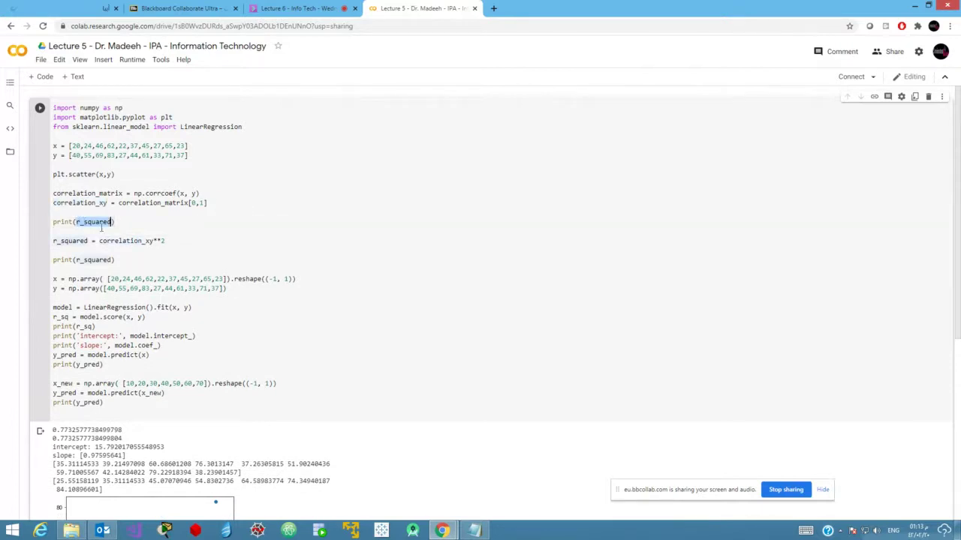
pyautogui.hotkey('ctrl', 'v')
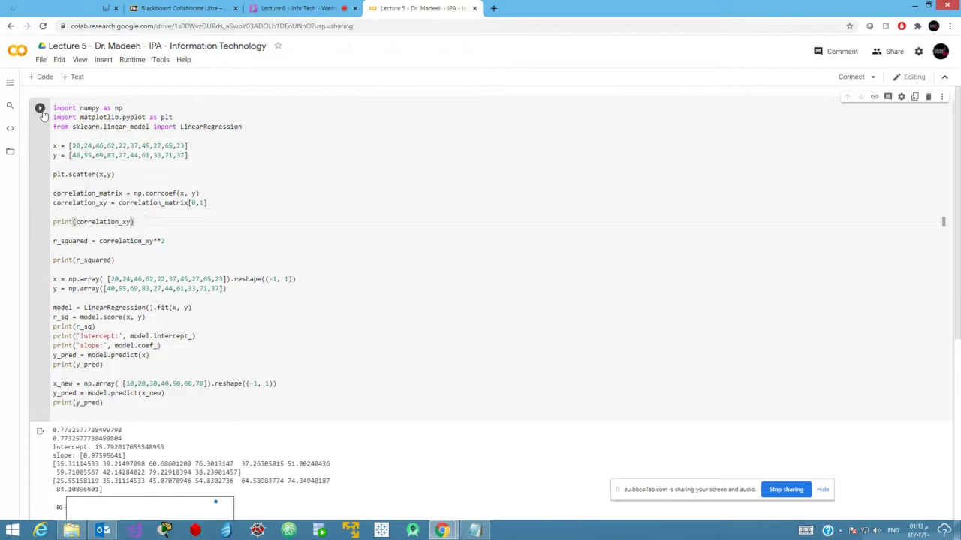
pyautogui.click(39, 109)
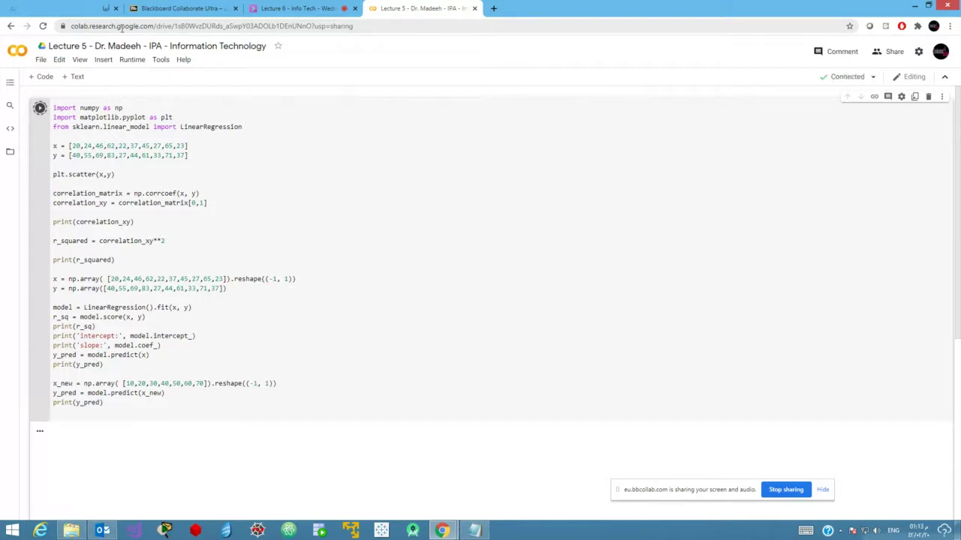
pyautogui.click(273, 308)
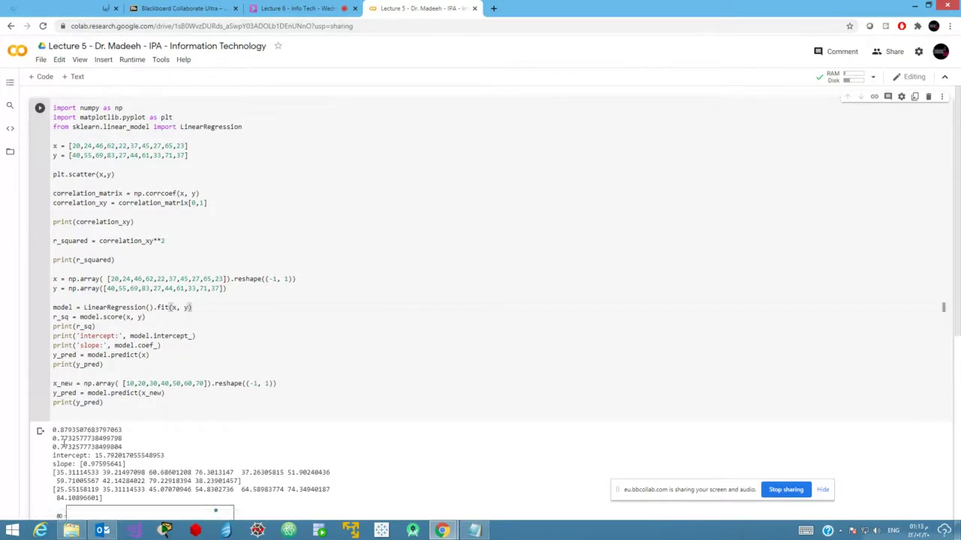
pyautogui.doubleClick(118, 434)
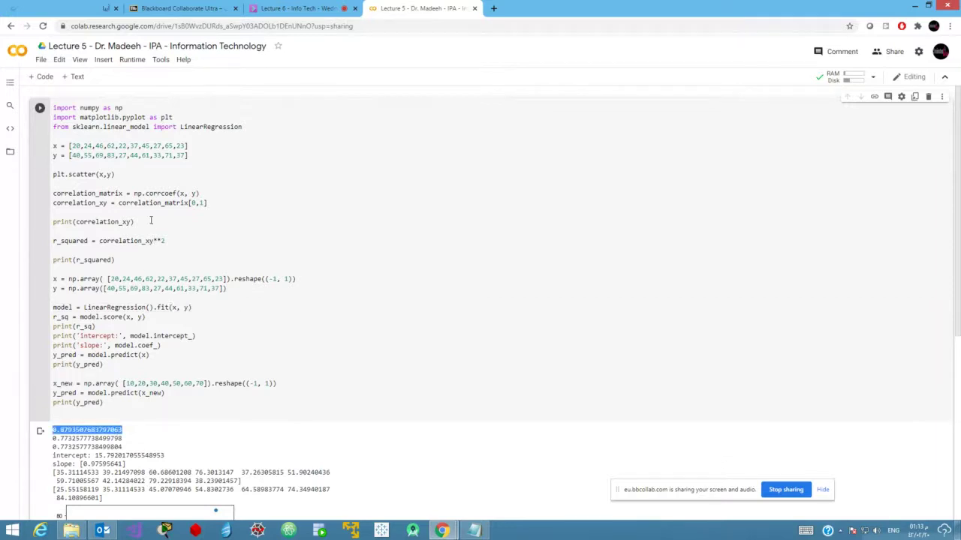
pyautogui.doubleClick(93, 175)
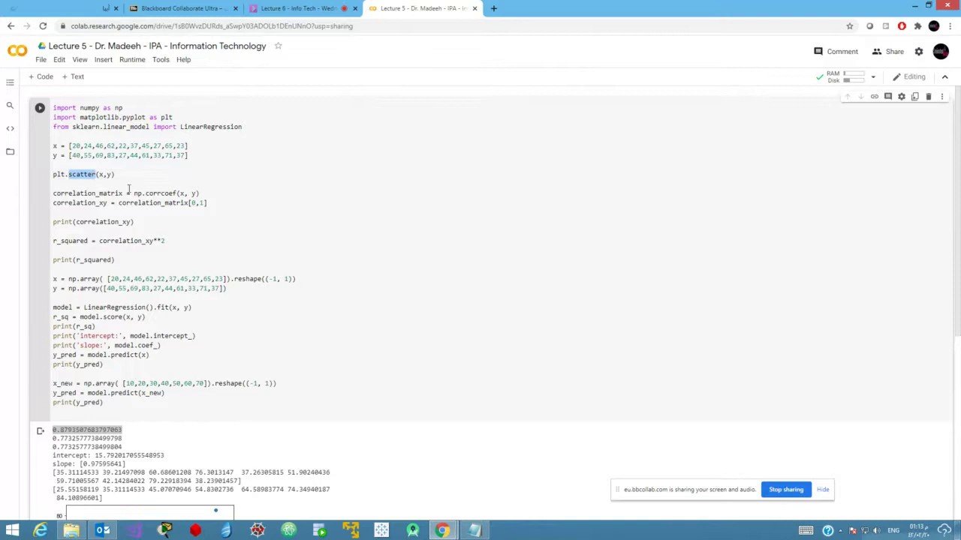
pyautogui.moveTo(199, 194); pyautogui.dragTo(45, 193)
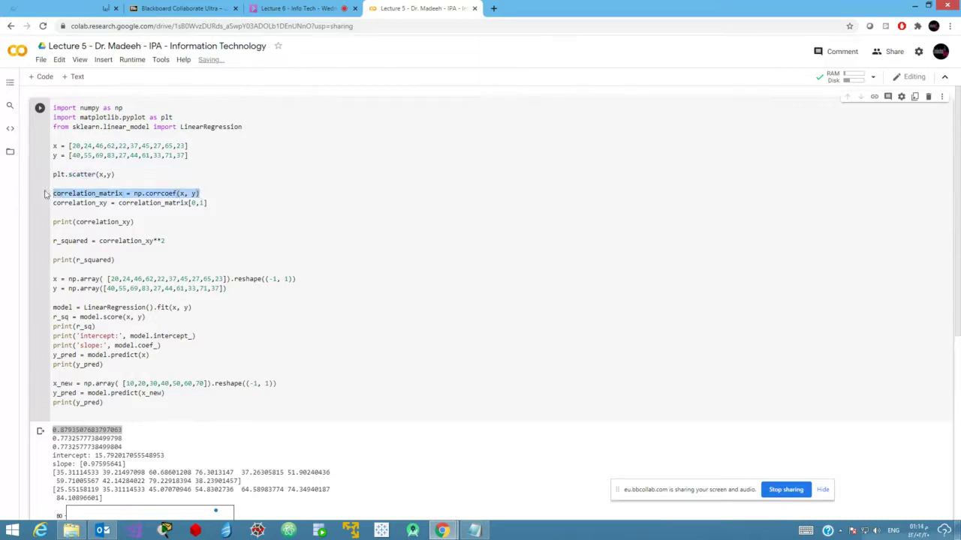
pyautogui.moveTo(145, 223); pyautogui.dragTo(41, 222)
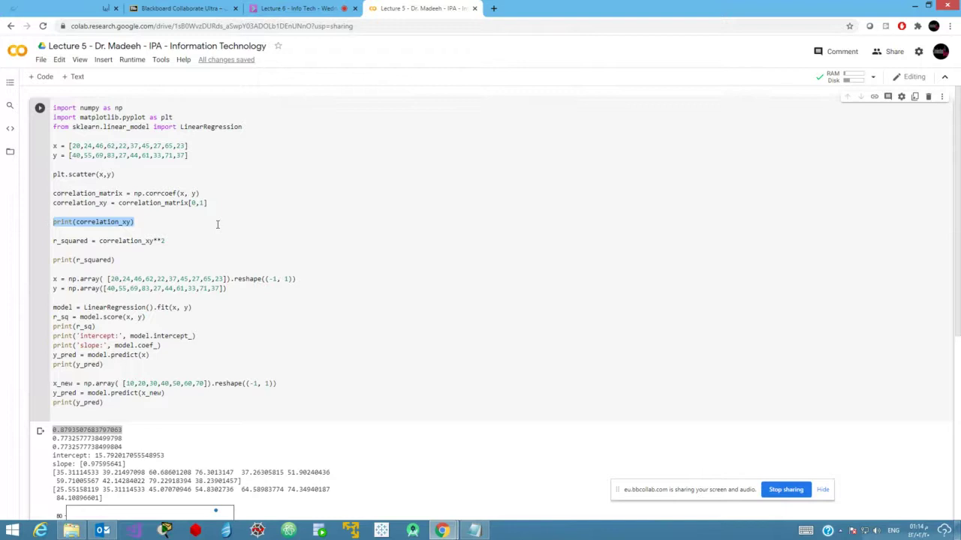
pyautogui.doubleClick(129, 239)
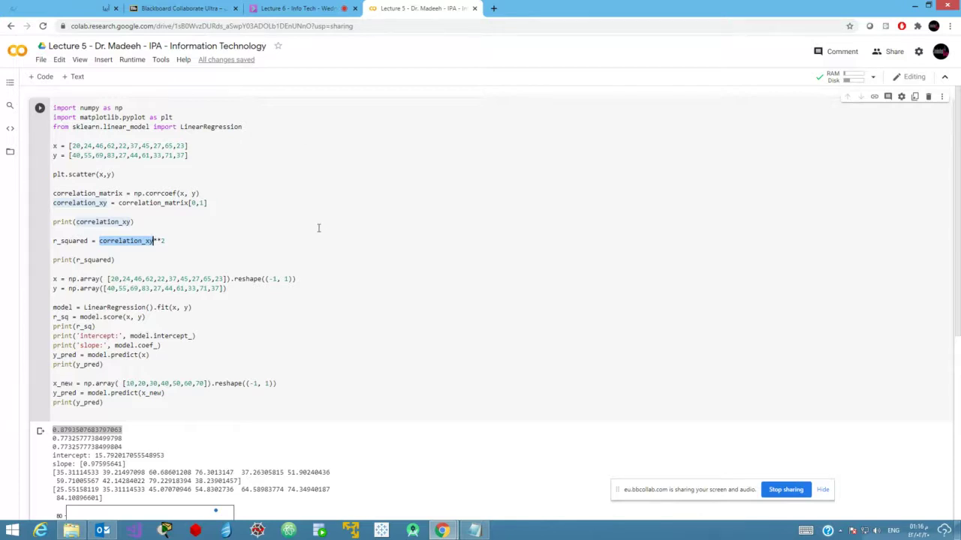
pyautogui.doubleClick(147, 193)
pyautogui.doubleClick(113, 221)
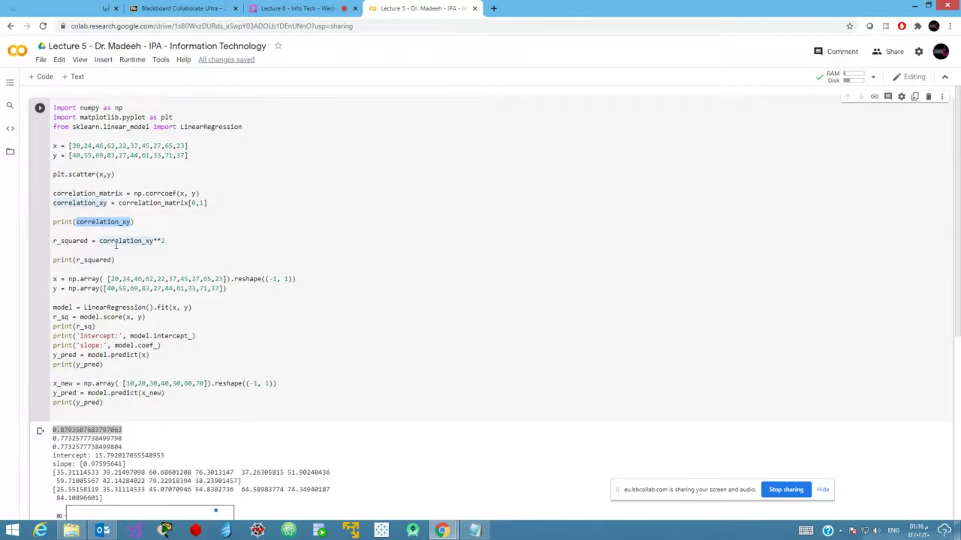
pyautogui.moveTo(116, 245)
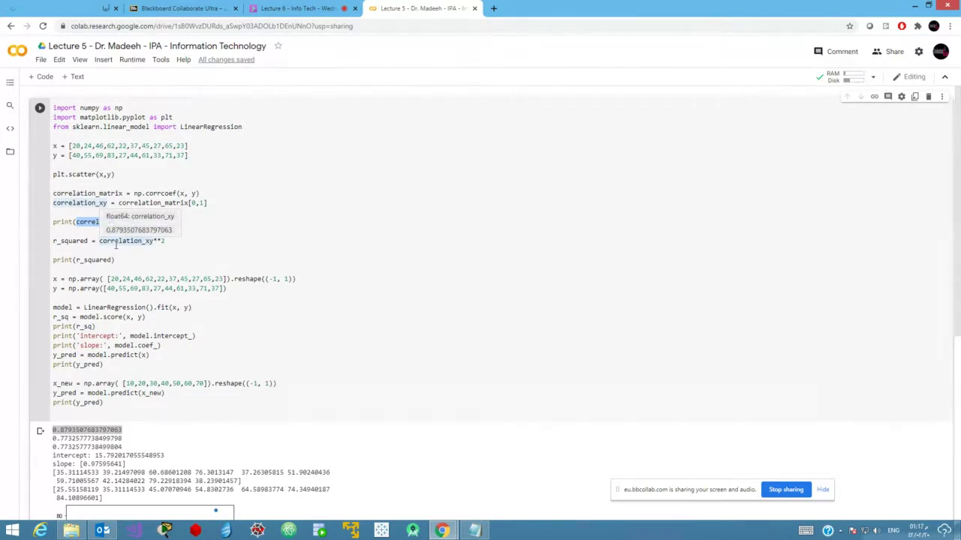
pyautogui.doubleClick(116, 245)
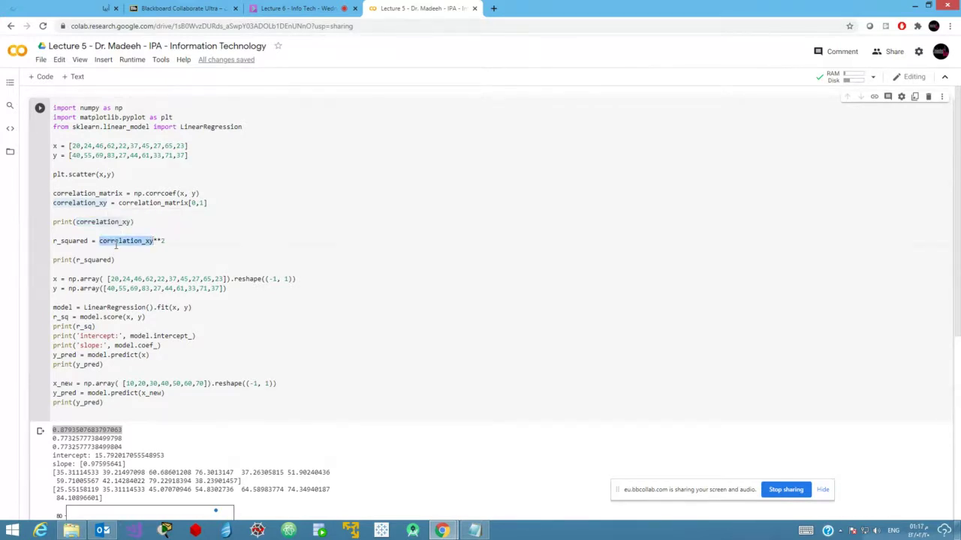
pyautogui.click(169, 264)
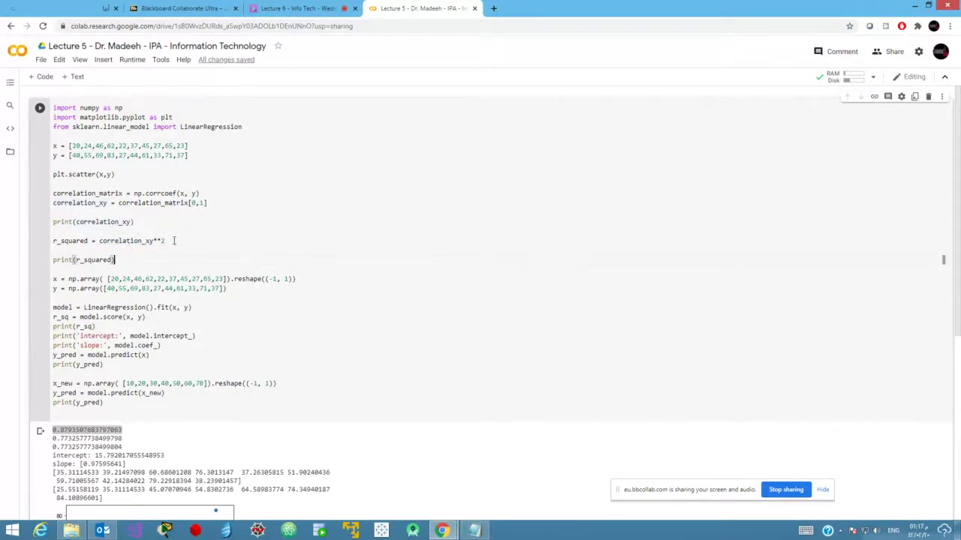
pyautogui.moveTo(165, 241); pyautogui.dragTo(113, 259)
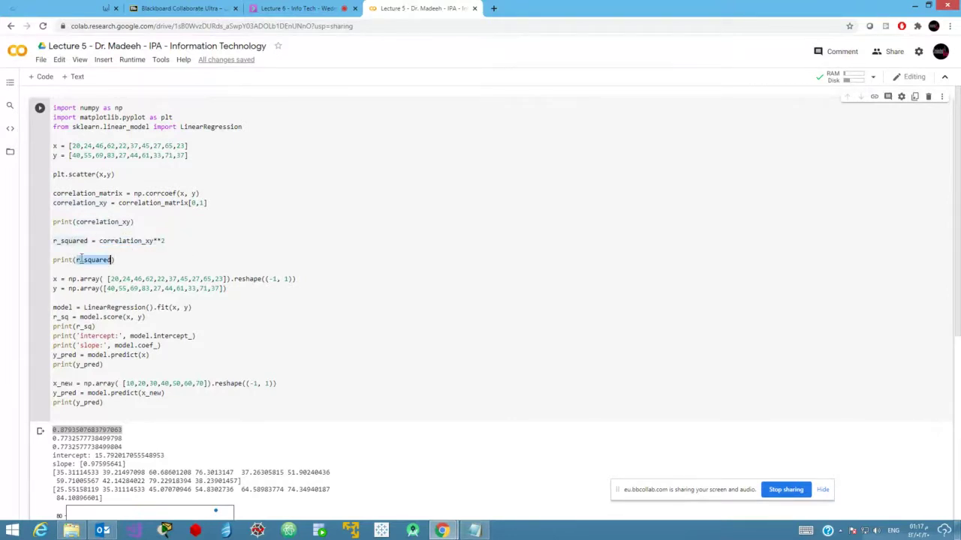
pyautogui.click(66, 446)
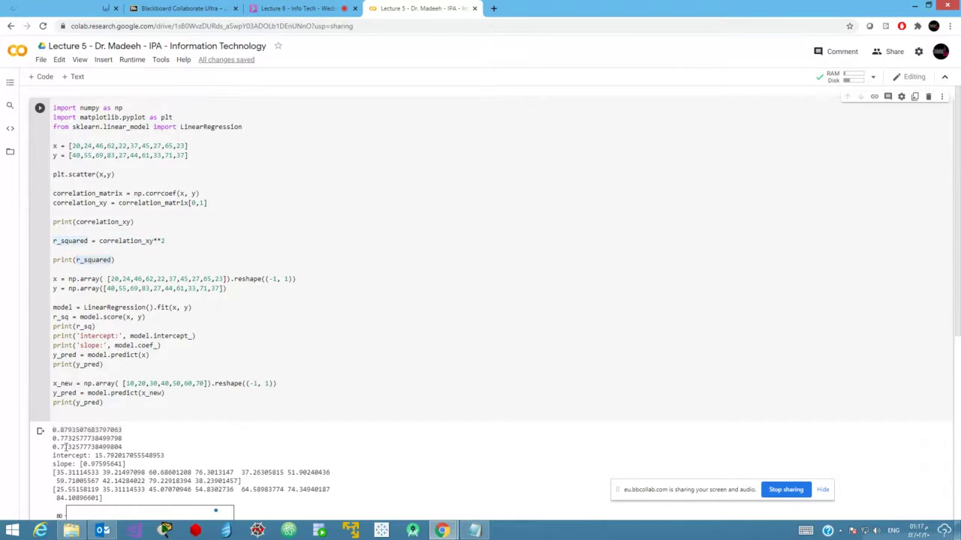
pyautogui.click(171, 267)
pyautogui.moveTo(226, 288); pyautogui.dragTo(26, 272)
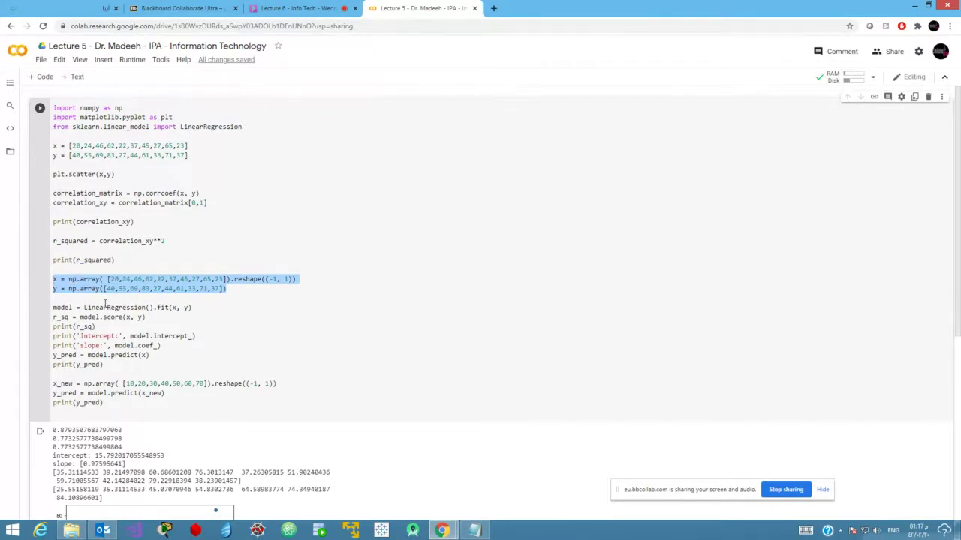
pyautogui.moveTo(192, 307); pyautogui.dragTo(54, 308)
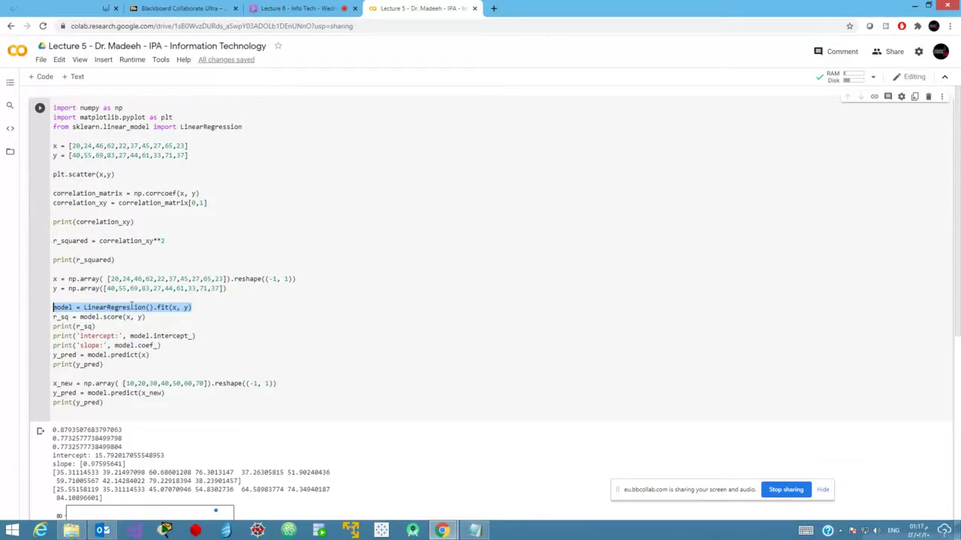
pyautogui.doubleClick(129, 307)
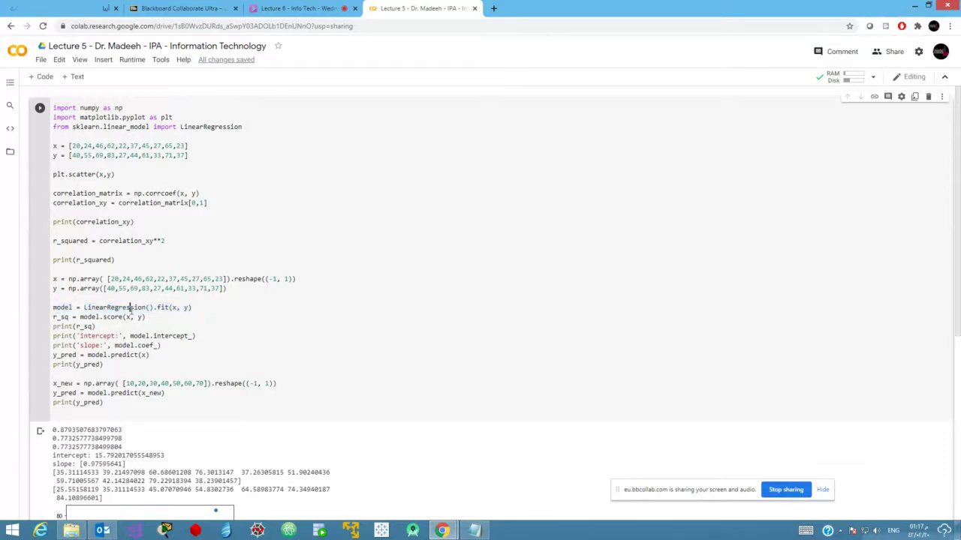
pyautogui.doubleClick(60, 307)
pyautogui.click(197, 307)
pyautogui.moveTo(197, 307); pyautogui.dragTo(52, 307)
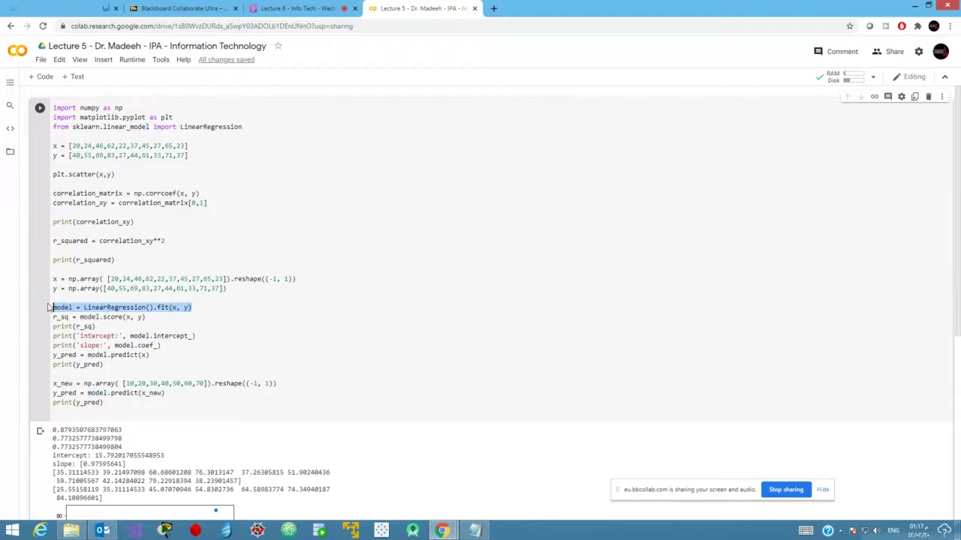
pyautogui.moveTo(197, 155); pyautogui.dragTo(33, 139)
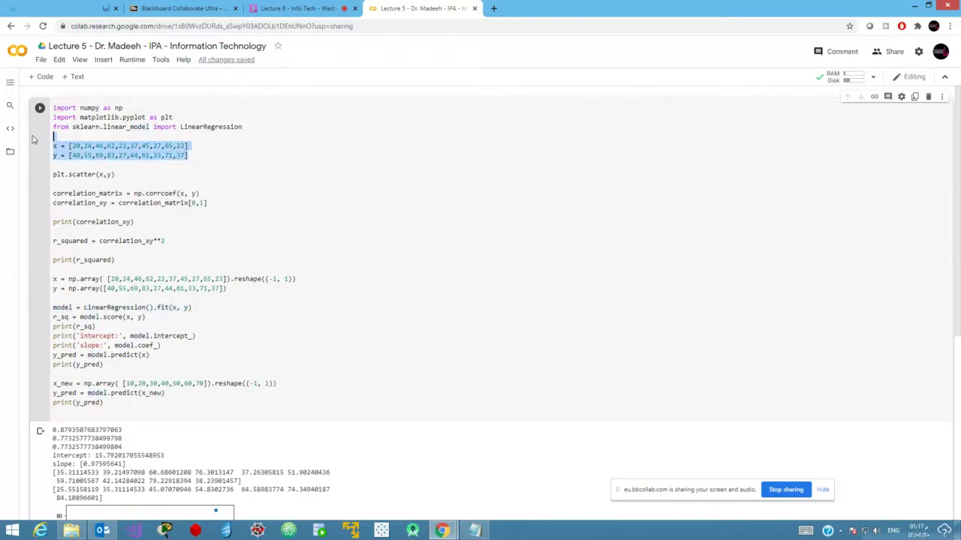
pyautogui.click(182, 318)
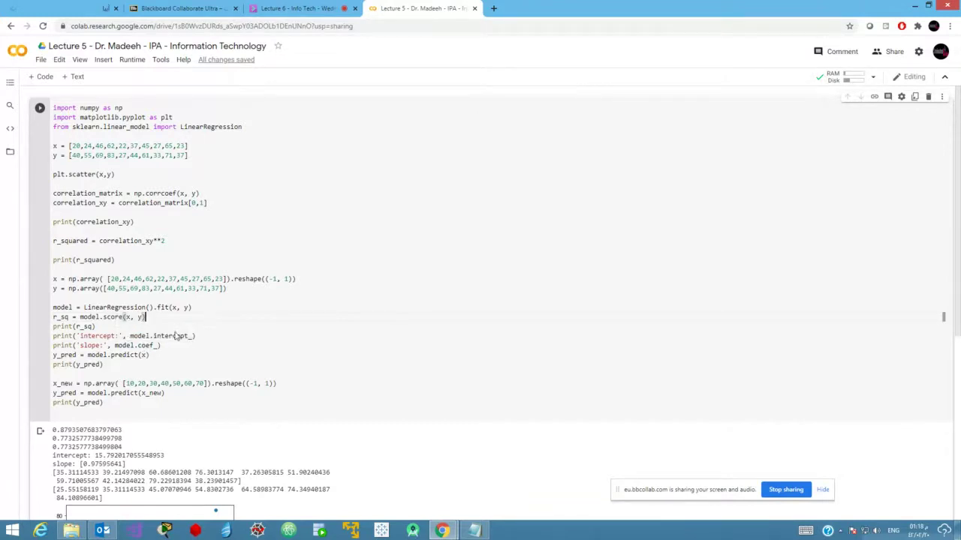
pyautogui.click(150, 355)
pyautogui.moveTo(139, 345); pyautogui.dragTo(52, 327)
pyautogui.click(163, 346)
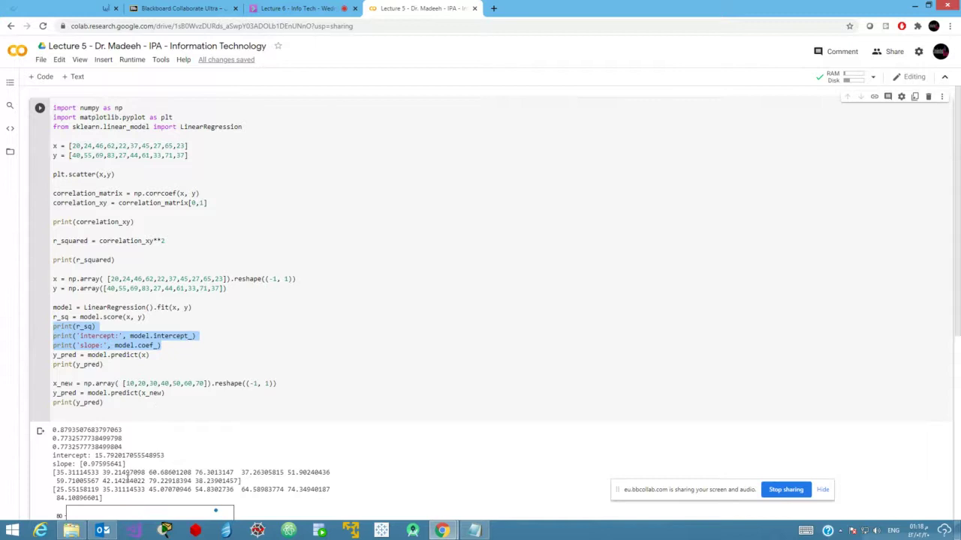
pyautogui.moveTo(133, 468); pyautogui.dragTo(54, 456)
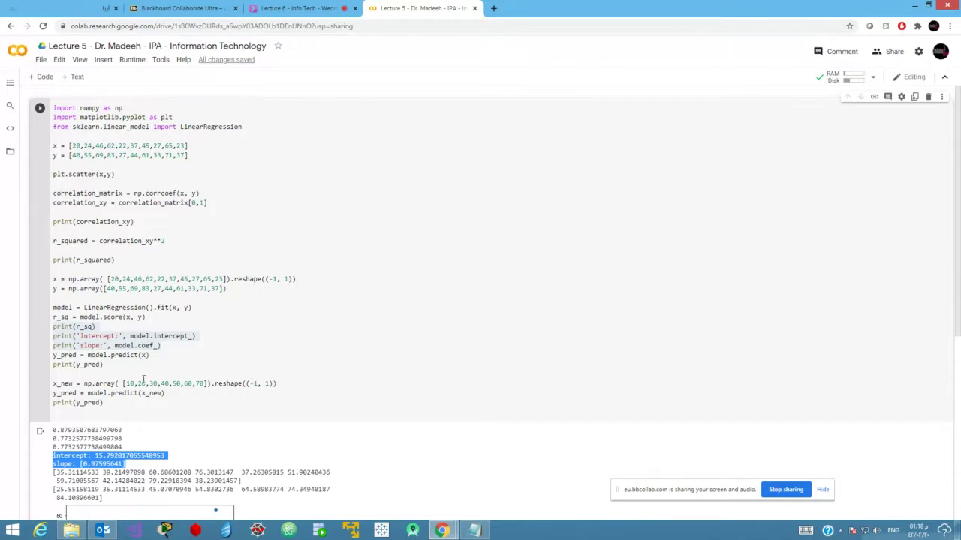
pyautogui.click(128, 383)
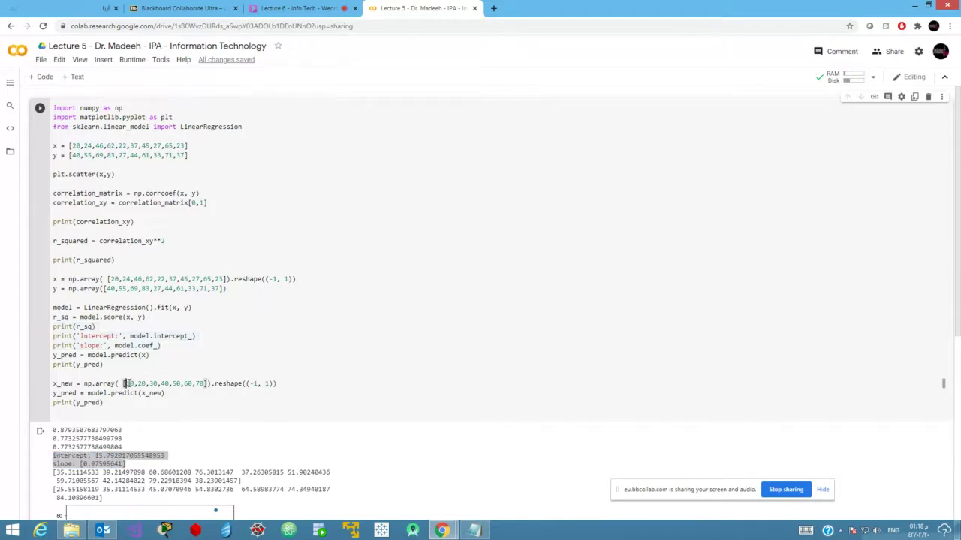
pyautogui.doubleClick(128, 384)
pyautogui.moveTo(137, 384); pyautogui.dragTo(203, 383)
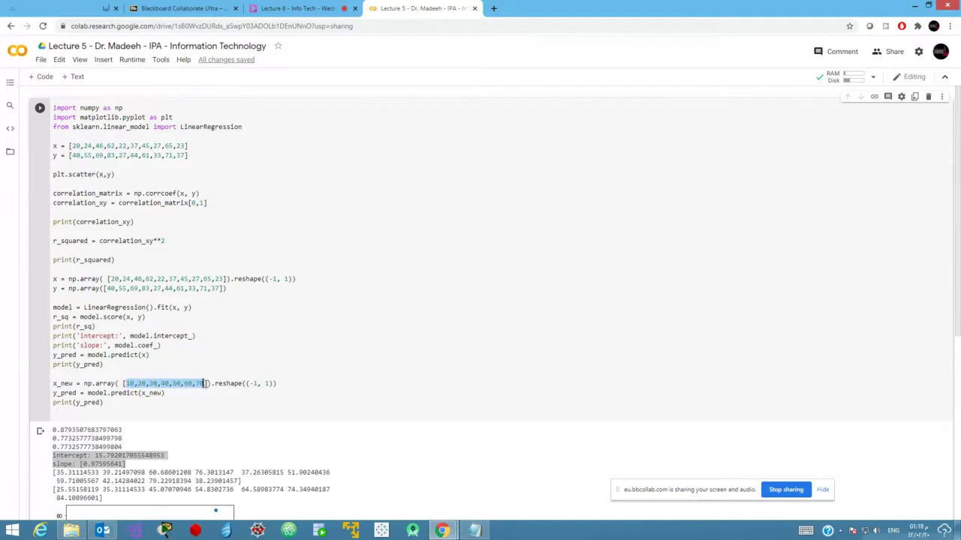
pyautogui.click(147, 384)
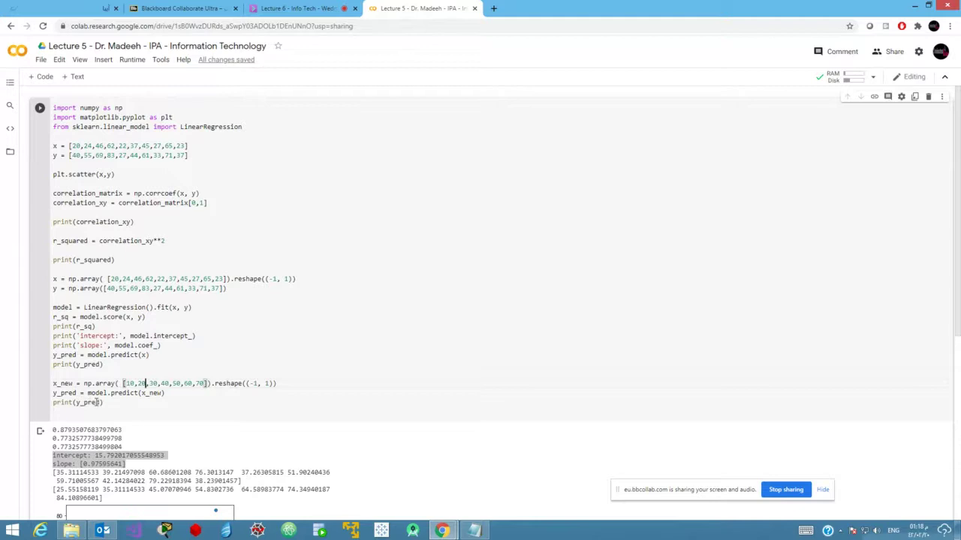
pyautogui.moveTo(115, 503); pyautogui.dragTo(54, 489)
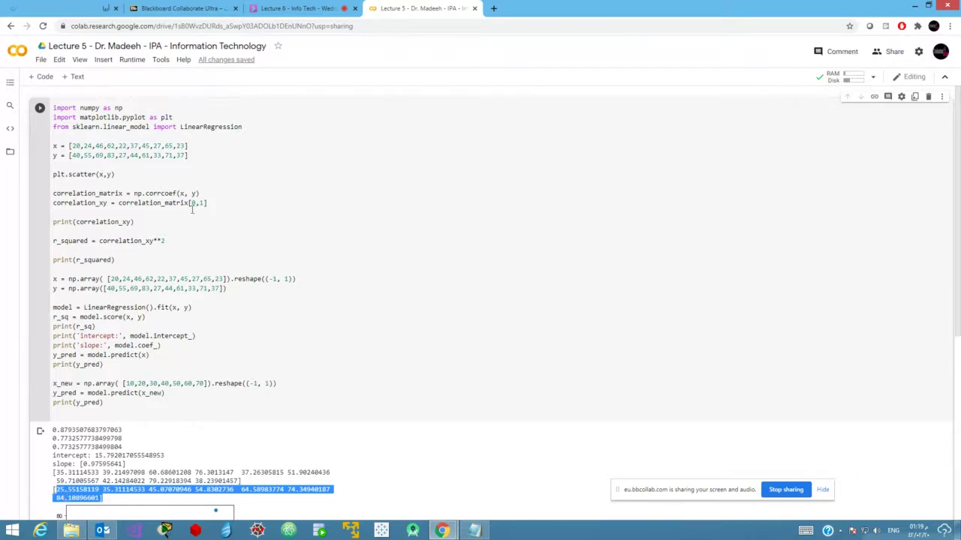
pyautogui.moveTo(188, 155); pyautogui.dragTo(44, 148)
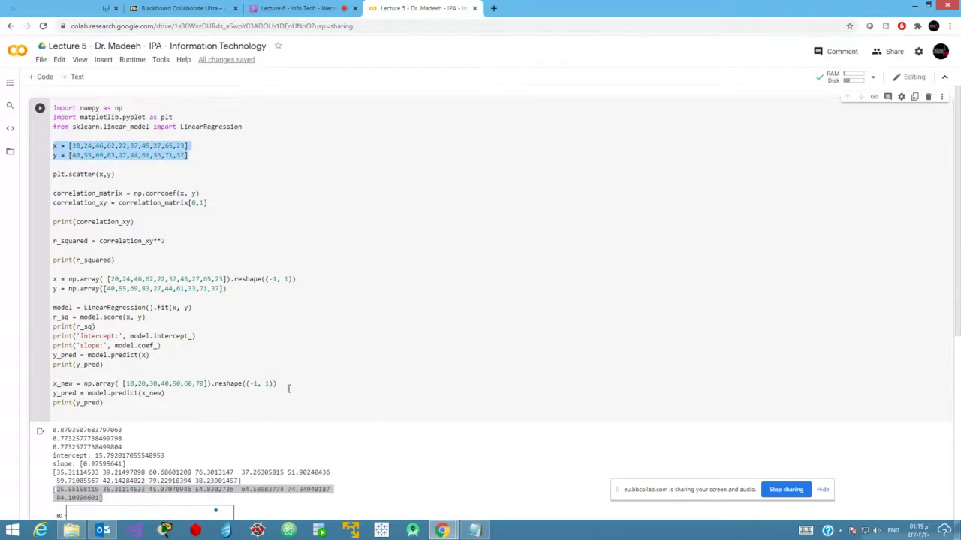
pyautogui.moveTo(203, 381); pyautogui.dragTo(127, 381)
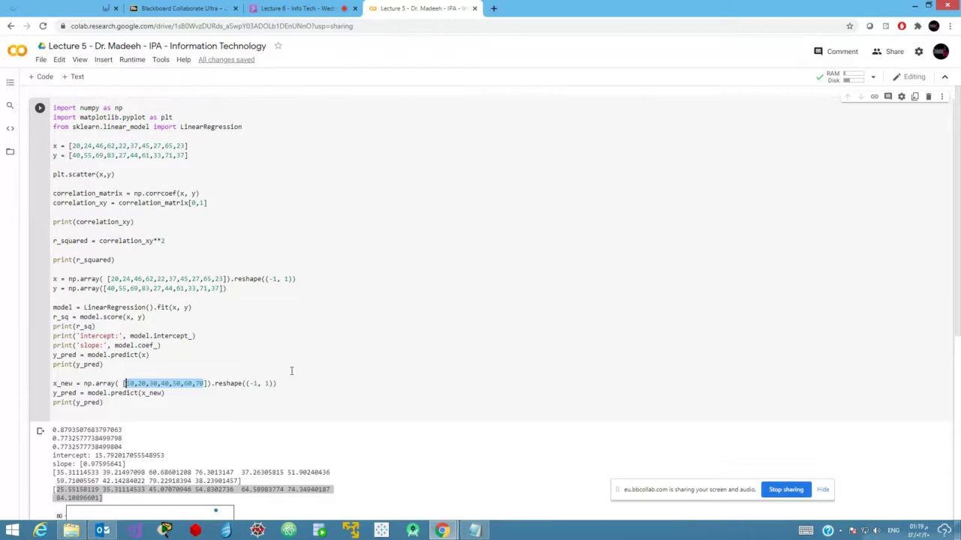
pyautogui.click(207, 309)
pyautogui.moveTo(207, 309); pyautogui.dragTo(49, 308)
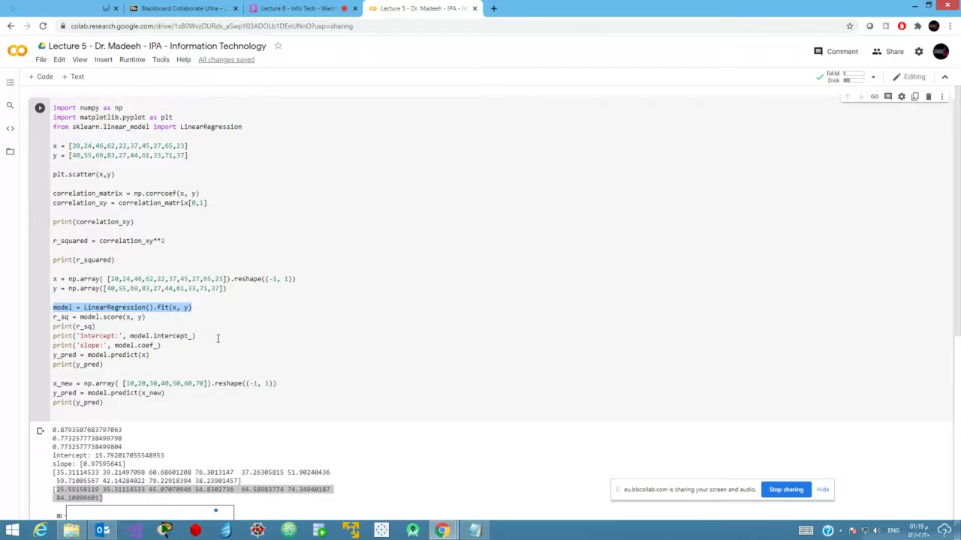
pyautogui.rightClick(181, 307)
pyautogui.click(158, 336)
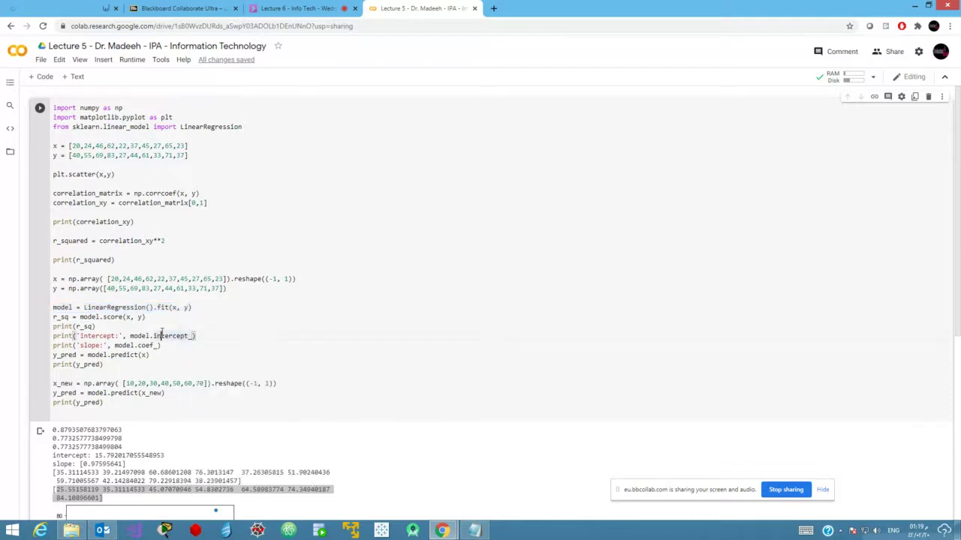
pyautogui.moveTo(162, 335)
pyautogui.click(177, 375)
pyautogui.moveTo(441, 530)
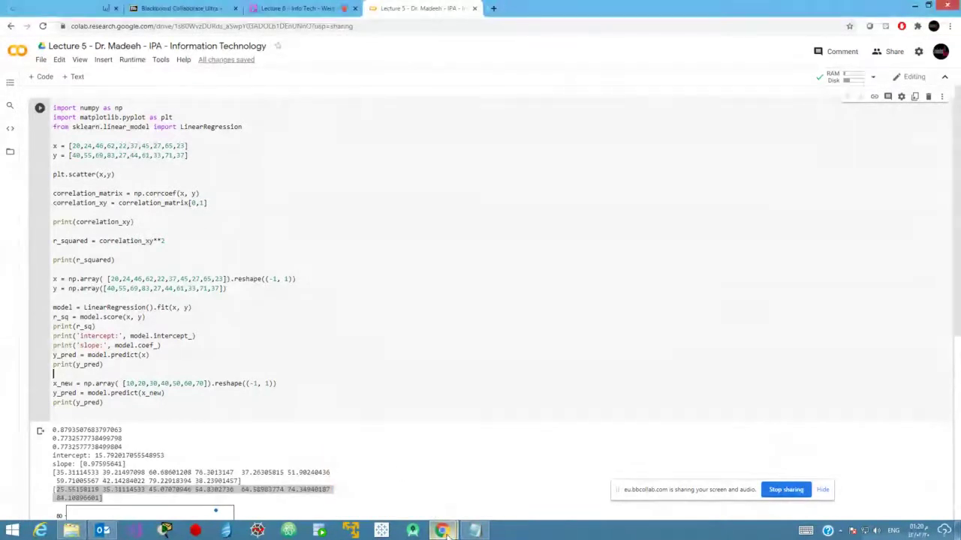
pyautogui.click(391, 484)
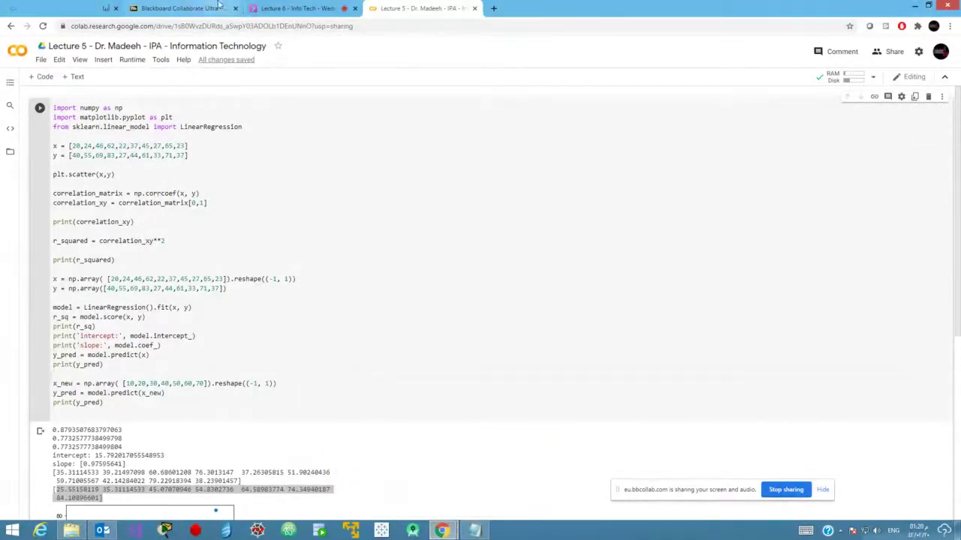
# In the Lecture 6 Collaborate session, check the attendee list, then switch the side panel to chat.
pyautogui.click(285, 9)
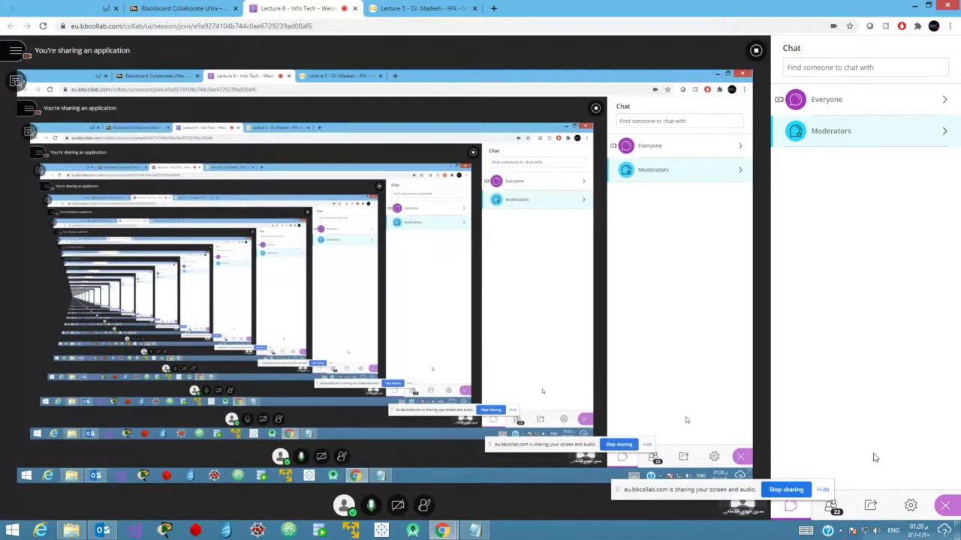
pyautogui.click(831, 509)
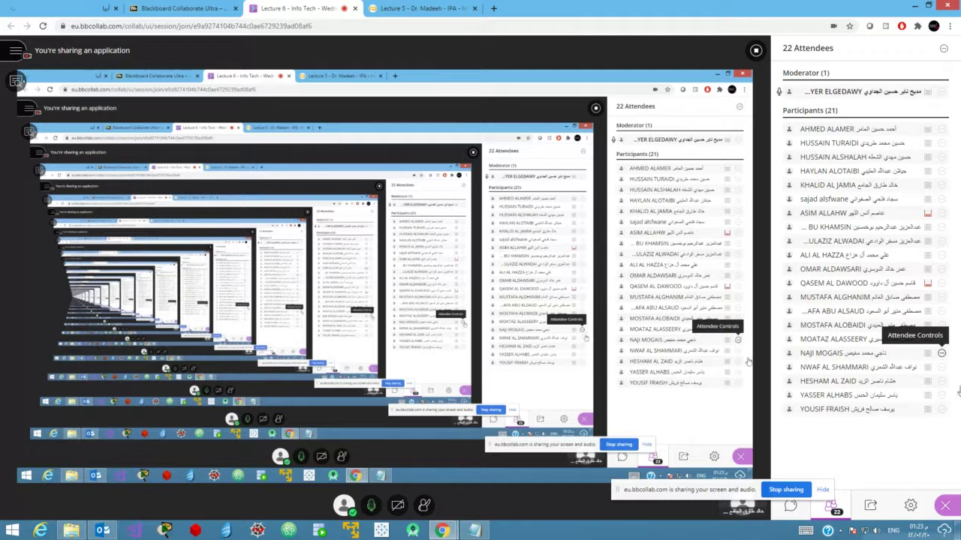
pyautogui.click(792, 507)
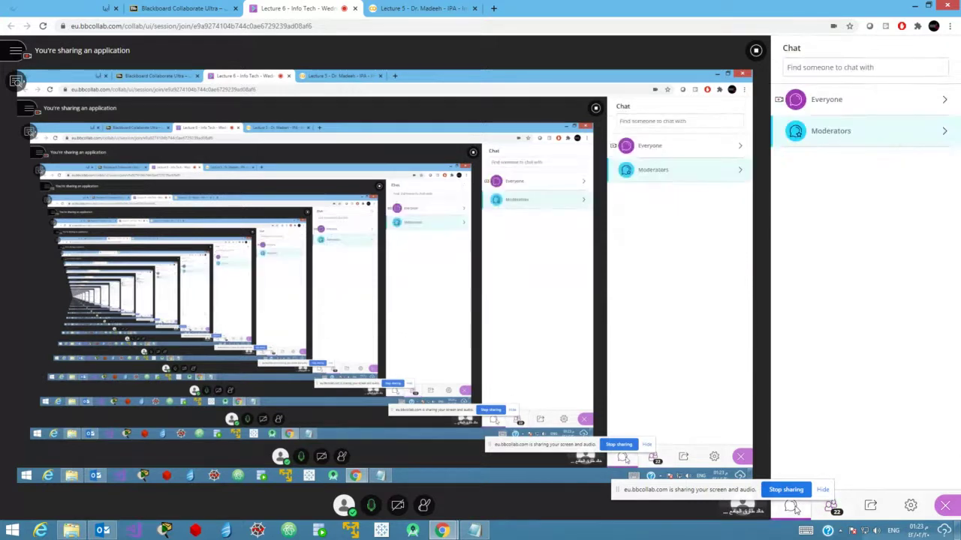
# Switch the Collaborate side panel back to the 22-person attendee list.
pyautogui.click(830, 509)
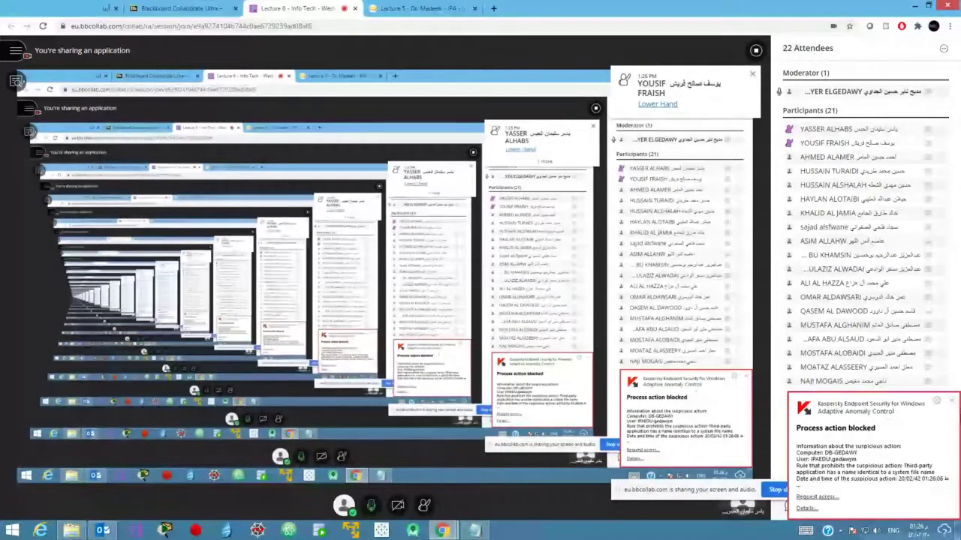
# Dismiss the Kaspersky warning and bring the Lecture 5 Colab notebook to the front.
pyautogui.click(951, 403)
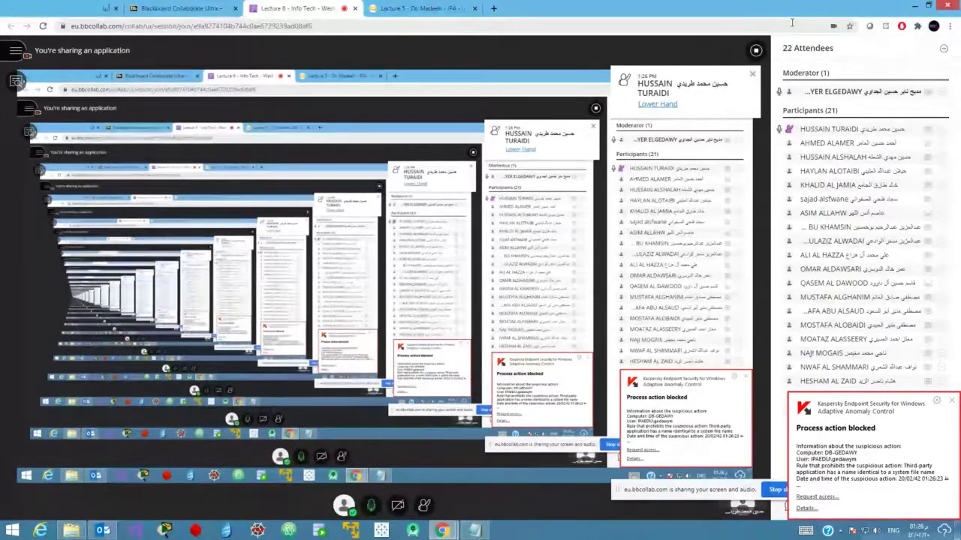
pyautogui.click(398, 9)
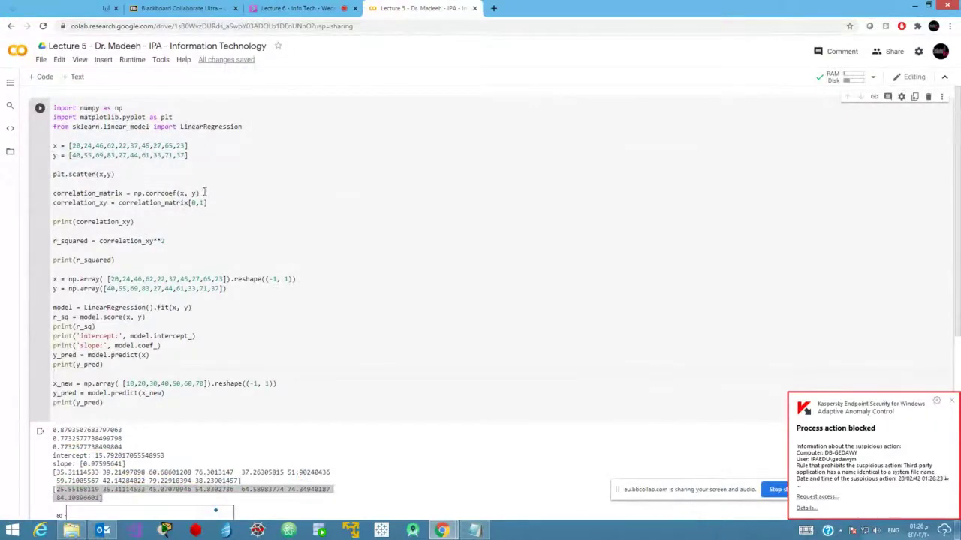
# Highlight the corrcoef and LinearRegression fit lines, then return to the Lecture 6 Collaborate session.
pyautogui.moveTo(200, 193); pyautogui.dragTo(52, 193)
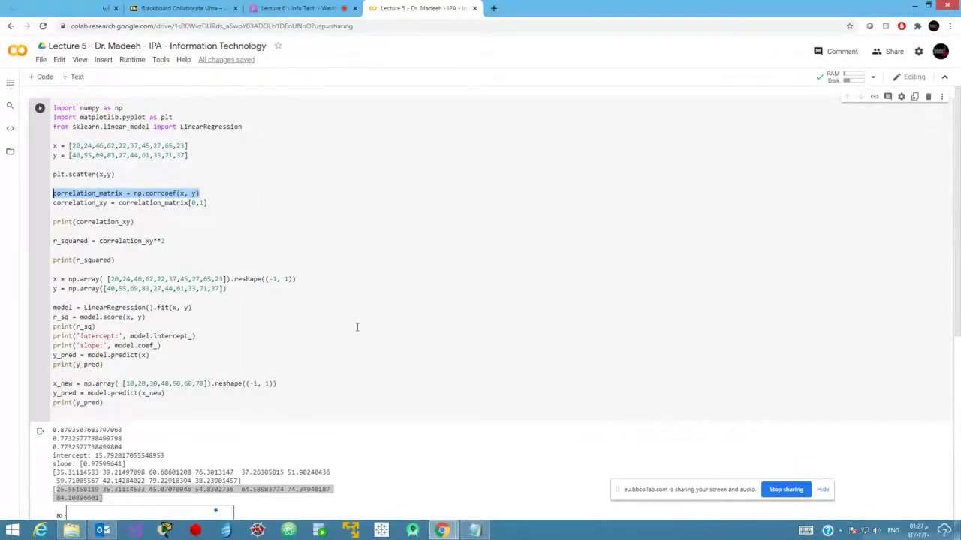
pyautogui.moveTo(199, 307); pyautogui.dragTo(48, 316)
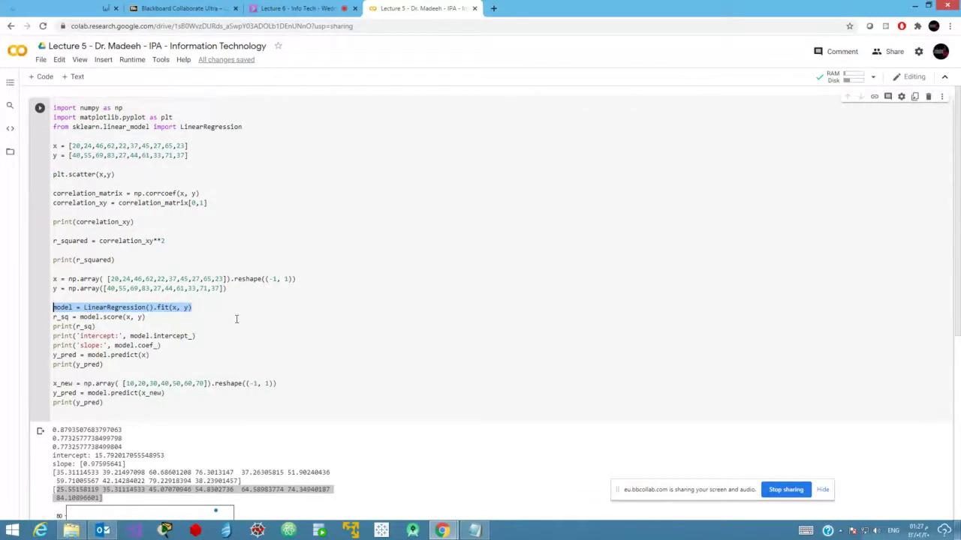
pyautogui.click(298, 7)
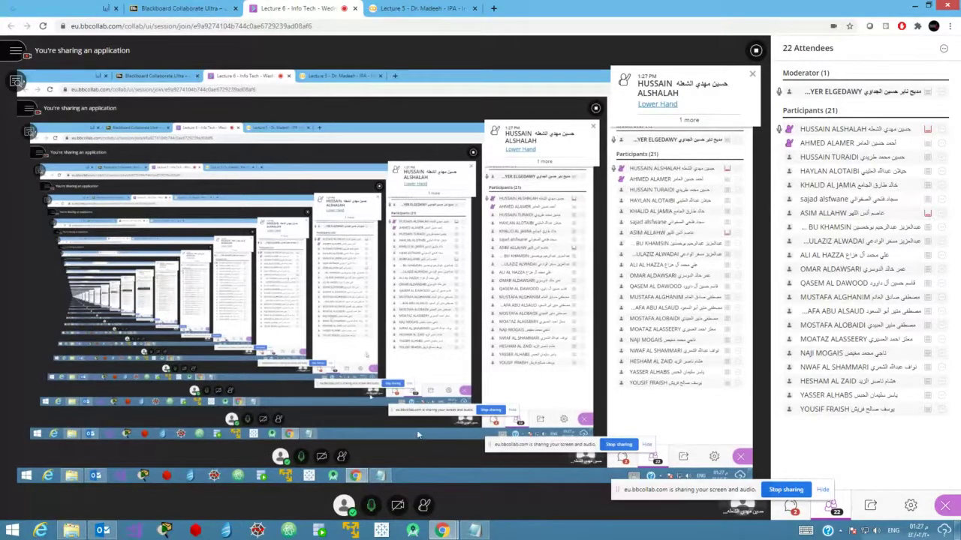
# Back in the Lecture 5 notebook, re-highlight the LinearRegression model fitting line.
pyautogui.click(398, 8)
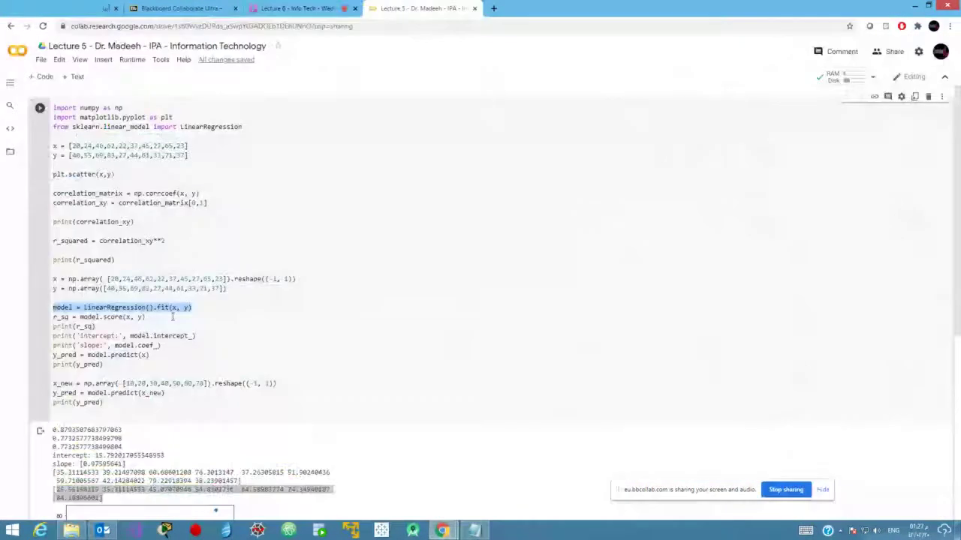
pyautogui.click(180, 309)
pyautogui.moveTo(195, 310); pyautogui.dragTo(52, 313)
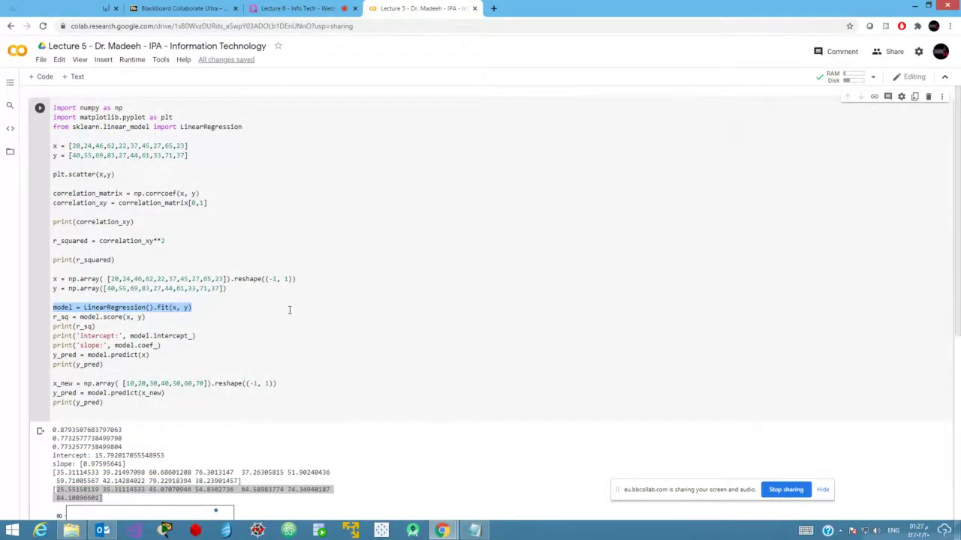
# In the Lecture 6 Collaborate session, open the Everyone chat conversation.
pyautogui.click(300, 9)
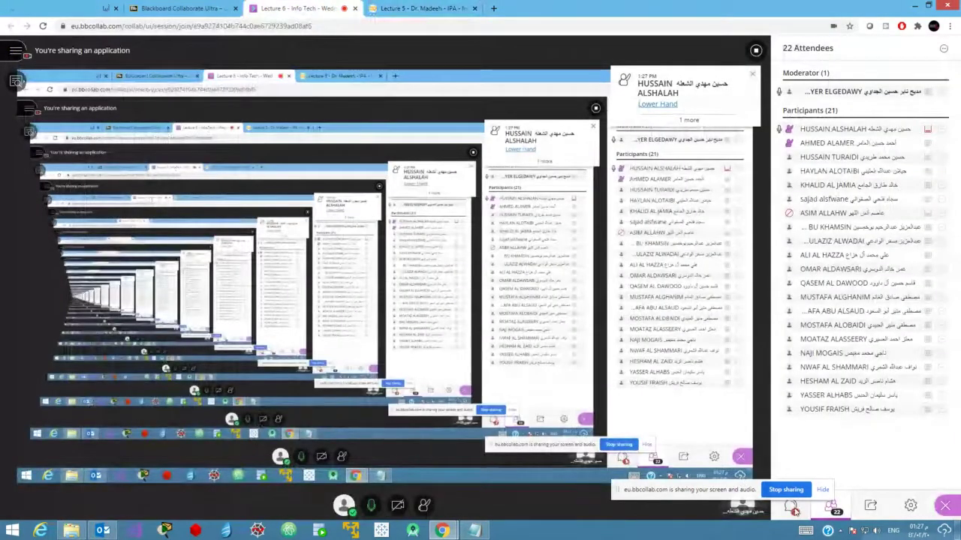
pyautogui.click(792, 509)
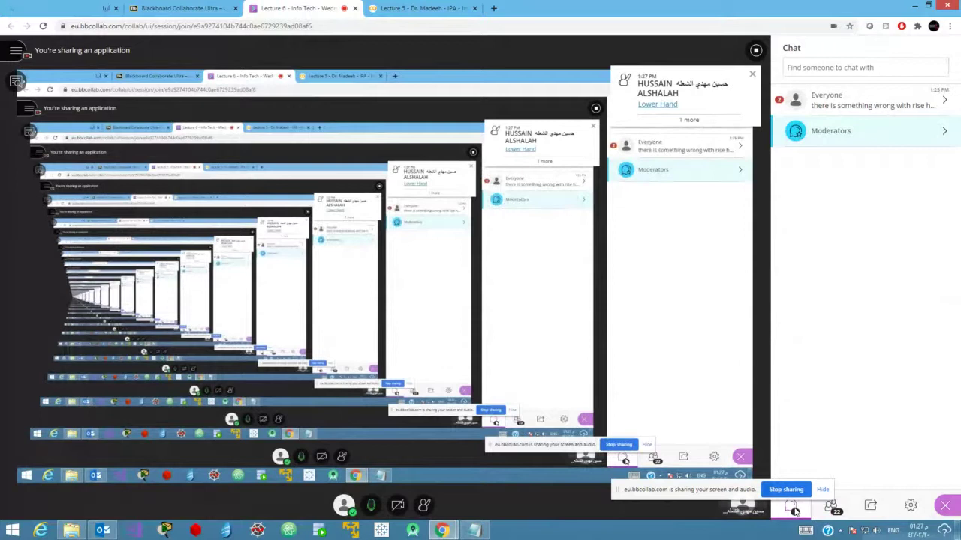
pyautogui.click(900, 109)
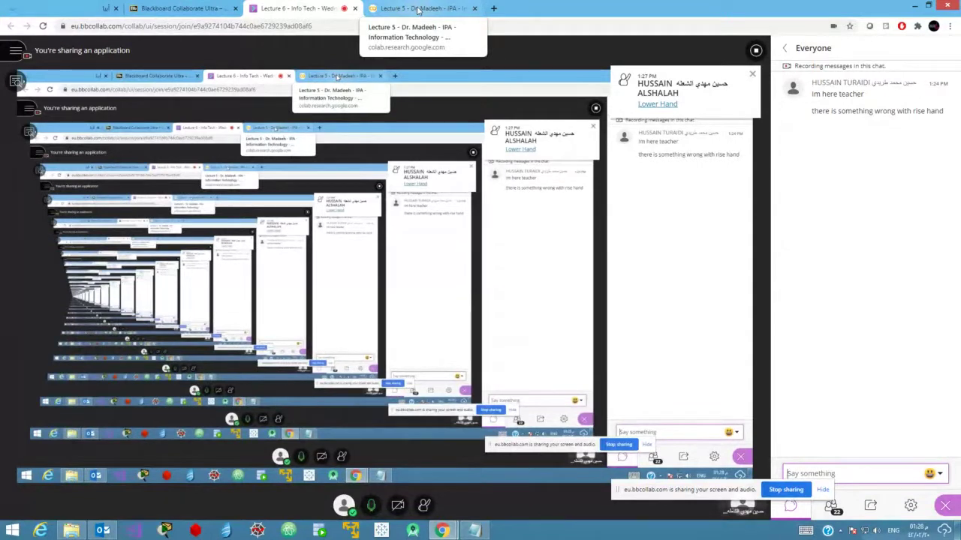
# Toggle between Colab and Collaborate, restore the attendee list, and bring up File Explorer's Today folder.
pyautogui.click(418, 9)
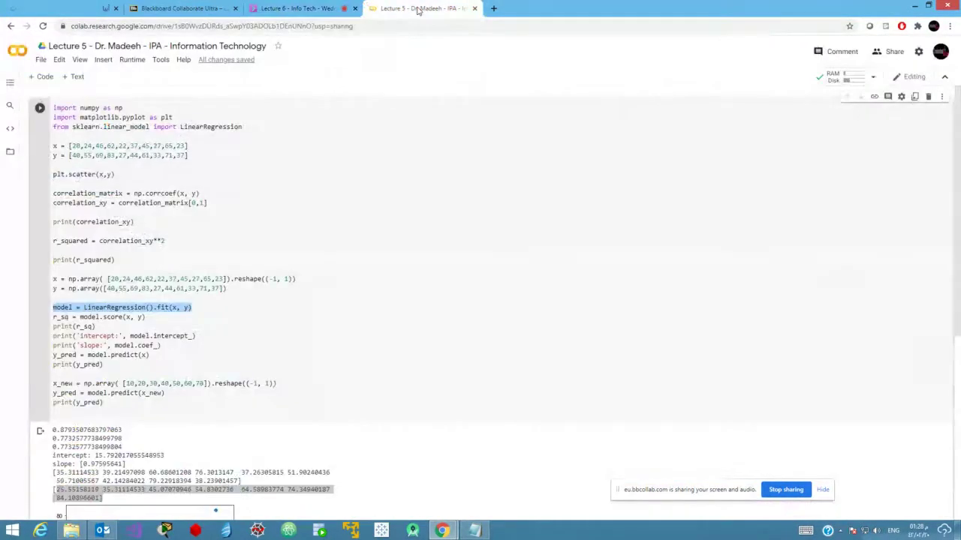
pyautogui.click(301, 7)
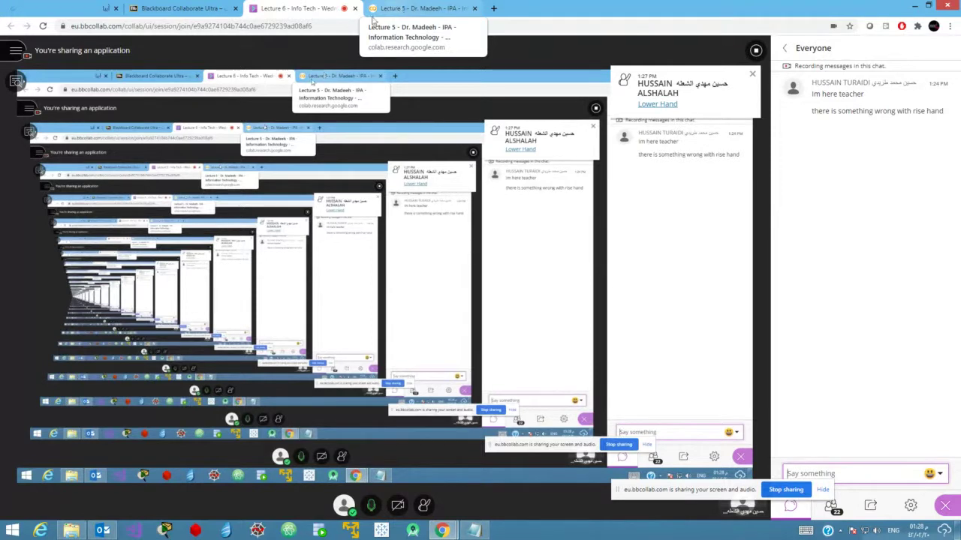
pyautogui.click(395, 9)
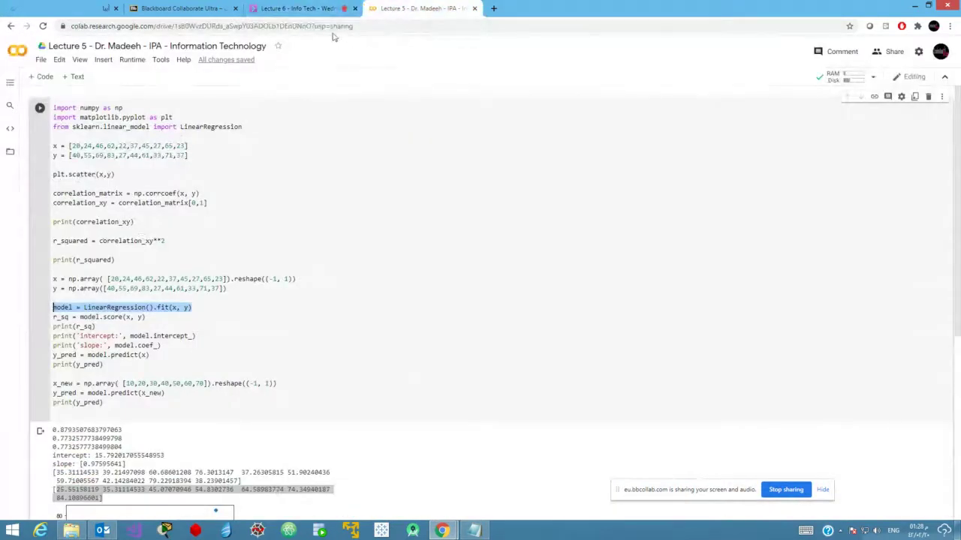
pyautogui.click(303, 8)
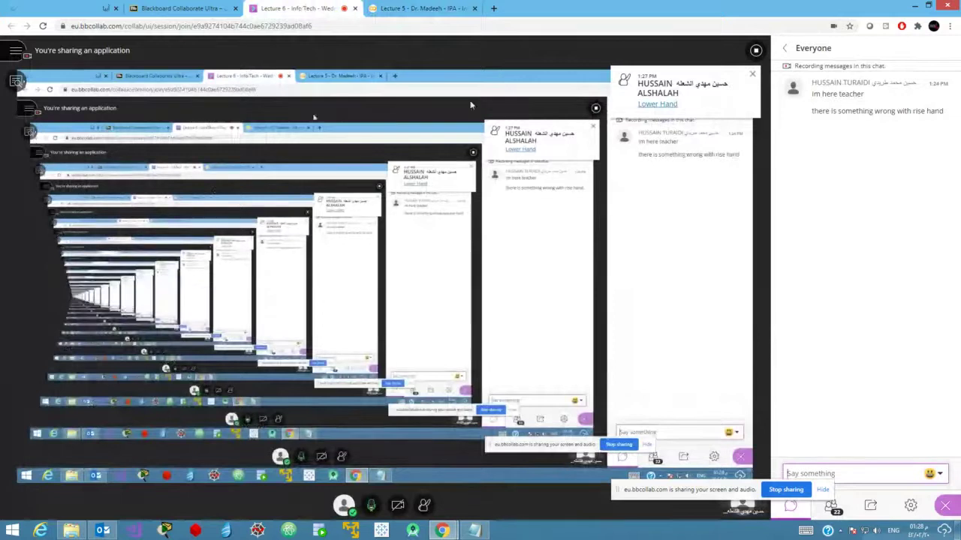
pyautogui.click(831, 509)
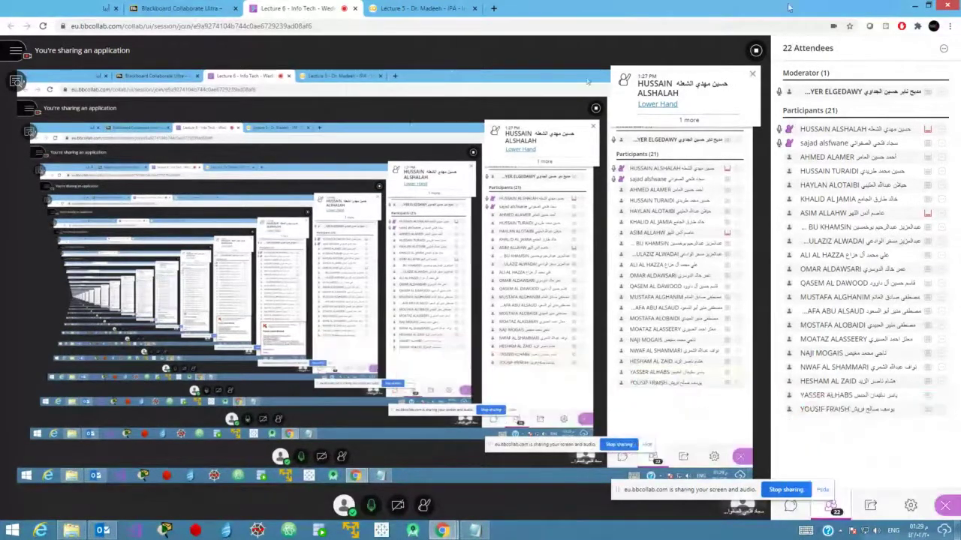
pyautogui.click(71, 531)
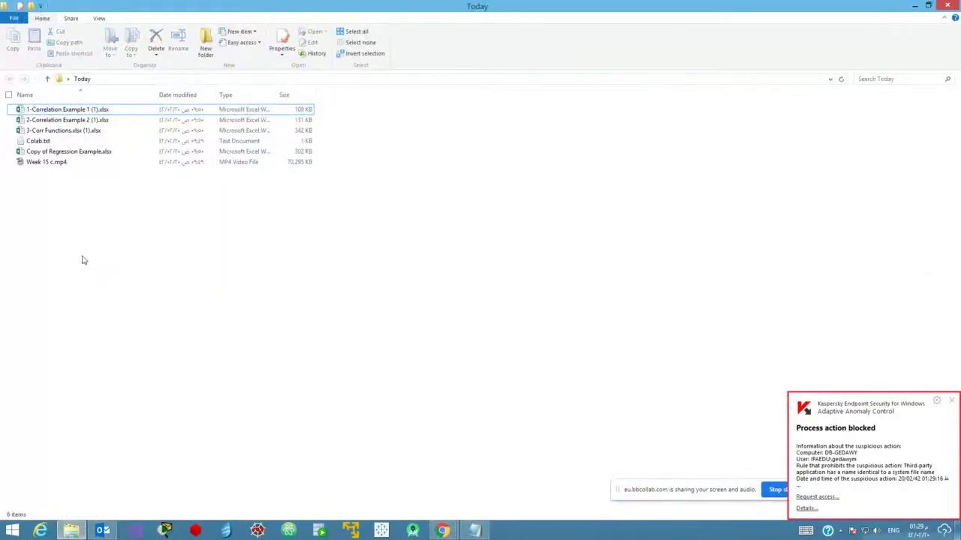
# Open Copy of Regression Example.xlsx, dismiss the Kaspersky notice, and maximize the Excel window.
pyautogui.doubleClick(69, 153)
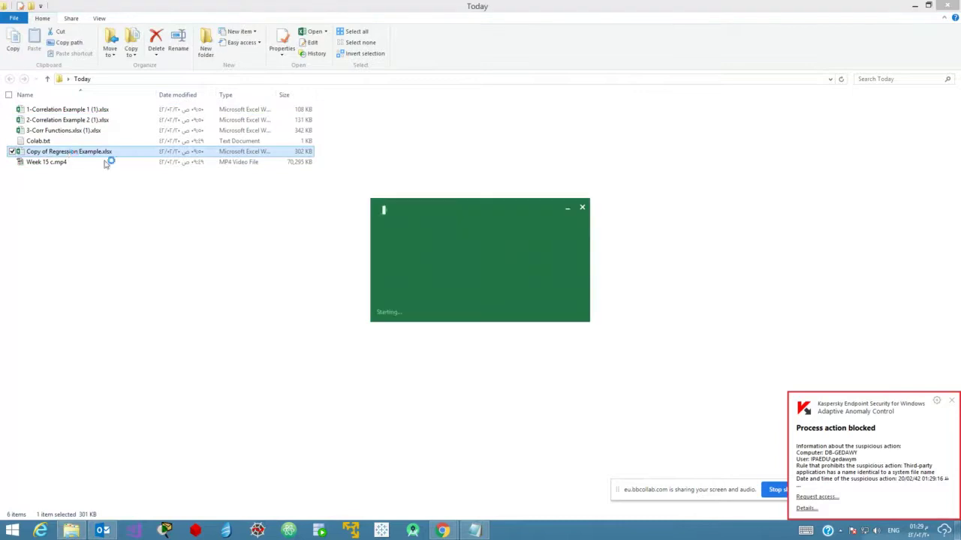
pyautogui.click(951, 402)
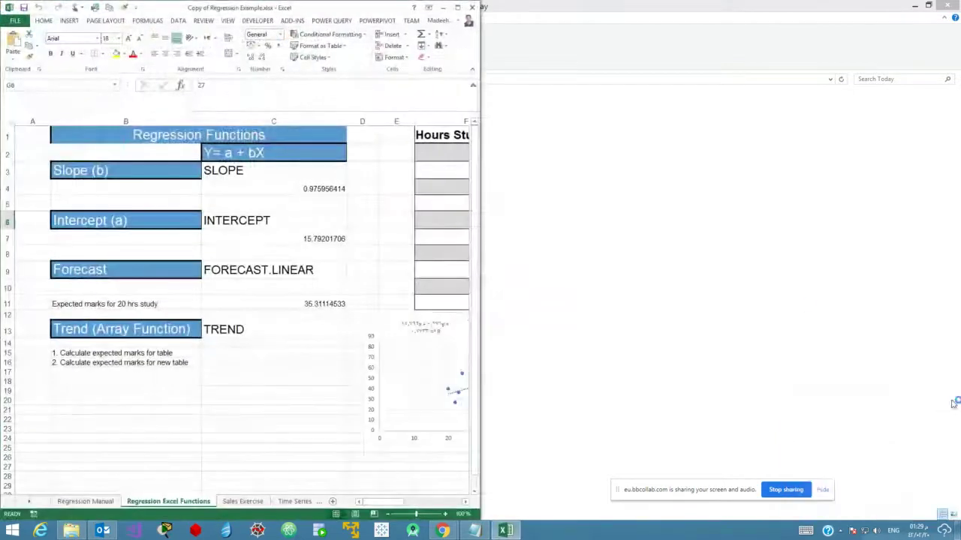
pyautogui.click(458, 7)
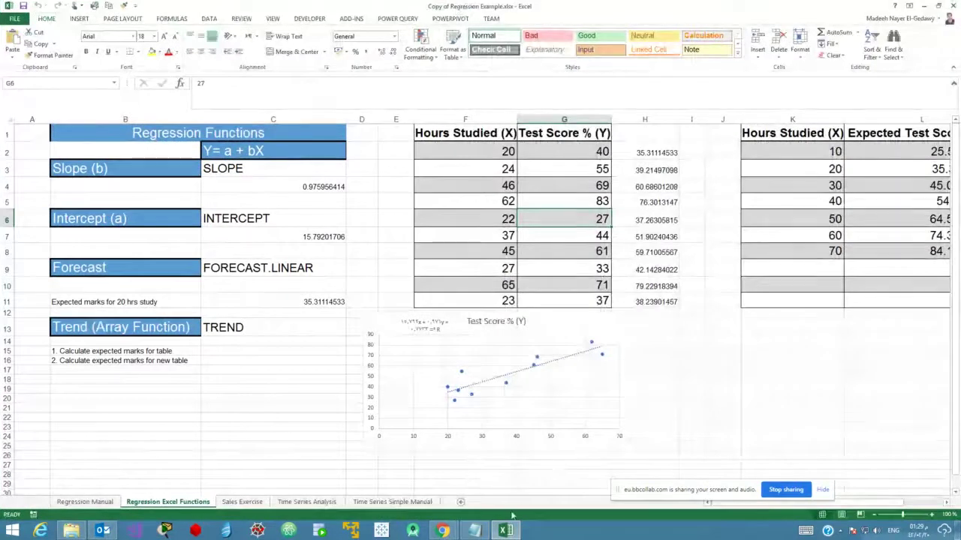
# Select the TREND predictions in H2:H11 beside the Test Score column to show the array formula.
pyautogui.moveTo(652, 155); pyautogui.dragTo(657, 299)
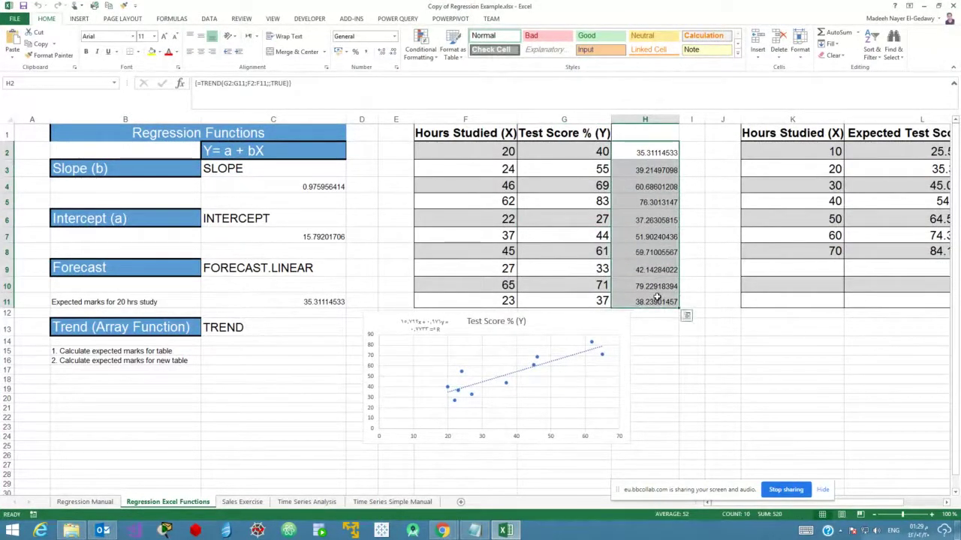
pyautogui.moveTo(588, 150); pyautogui.dragTo(586, 301)
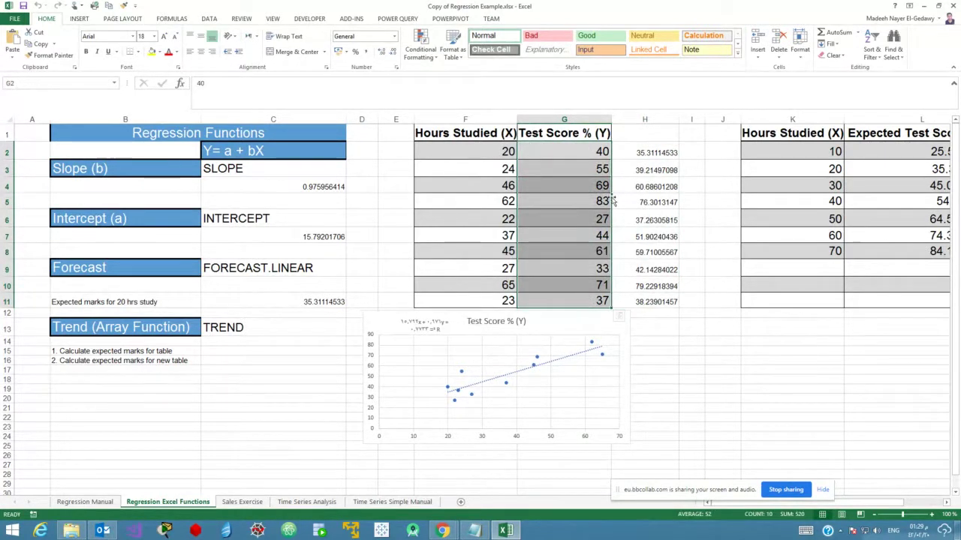
pyautogui.moveTo(637, 155); pyautogui.dragTo(644, 303)
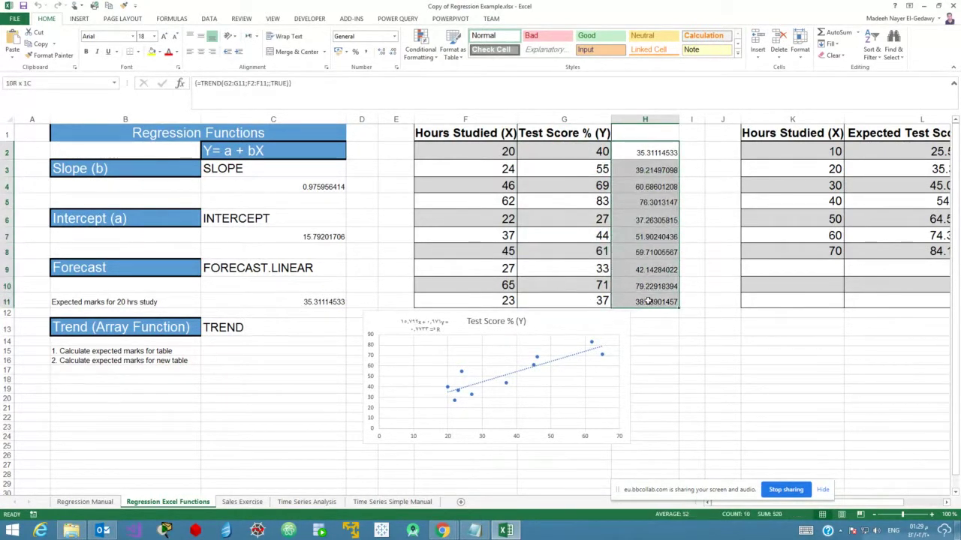
pyautogui.click(641, 223)
pyautogui.moveTo(638, 154); pyautogui.dragTo(644, 300)
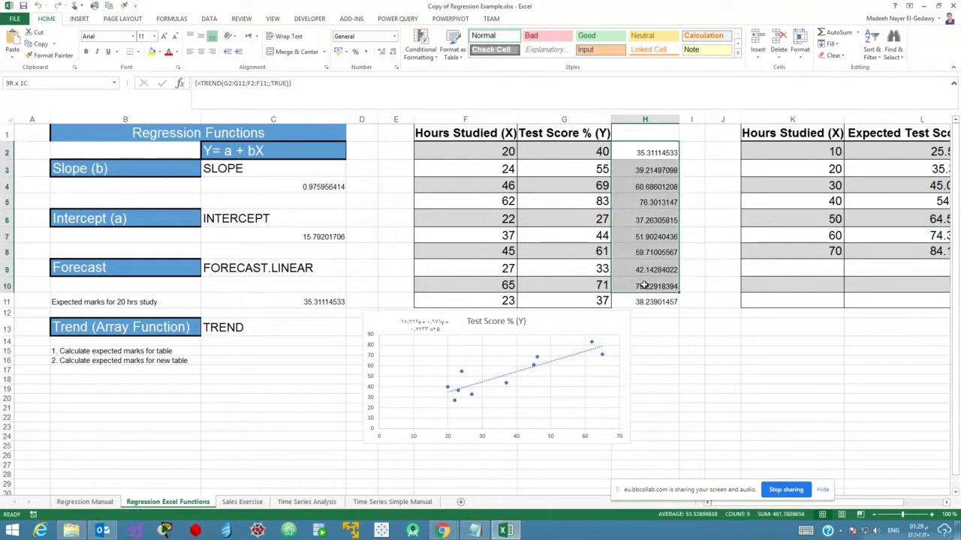
pyautogui.click(292, 328)
pyautogui.moveTo(637, 156); pyautogui.dragTo(643, 303)
pyautogui.click(637, 153)
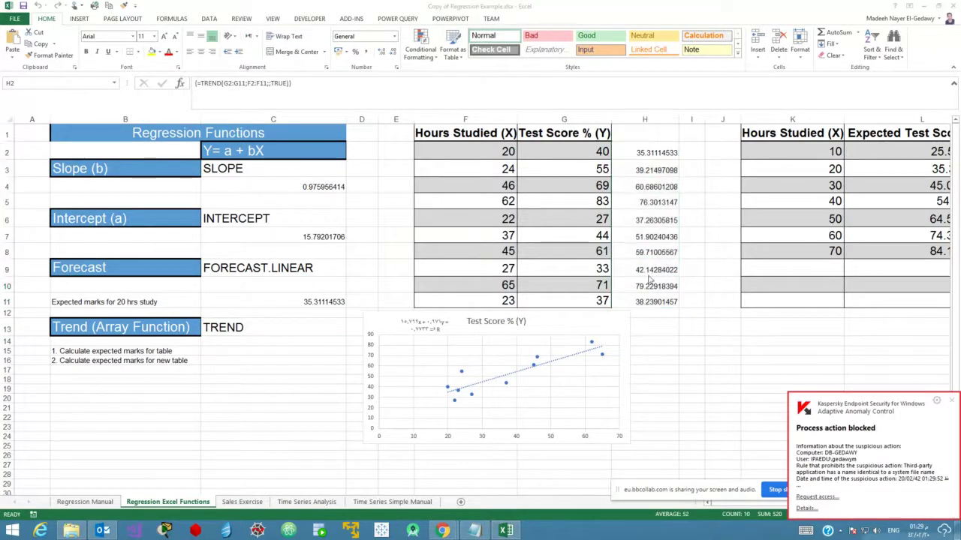
pyautogui.moveTo(636, 153); pyautogui.dragTo(644, 301)
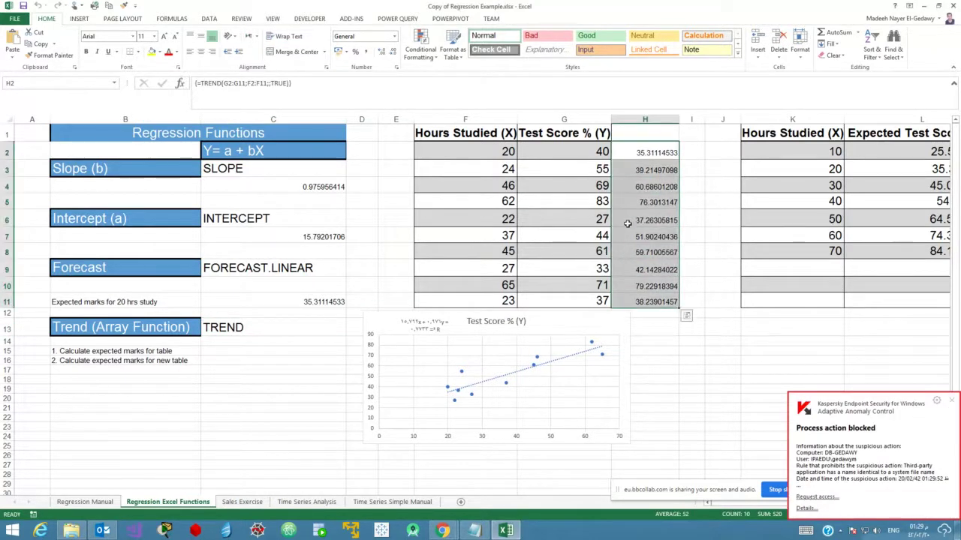
pyautogui.click(954, 404)
pyautogui.click(691, 218)
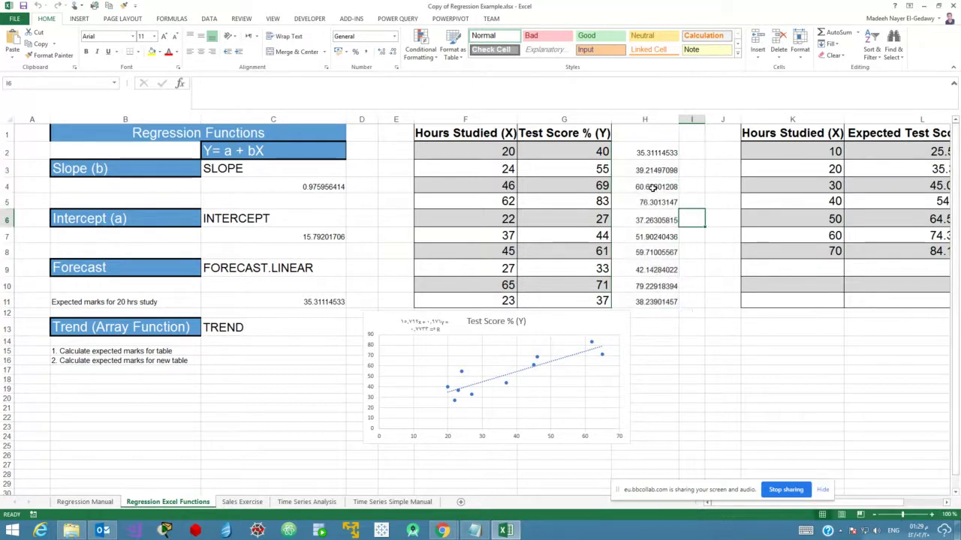
pyautogui.moveTo(639, 152); pyautogui.dragTo(639, 302)
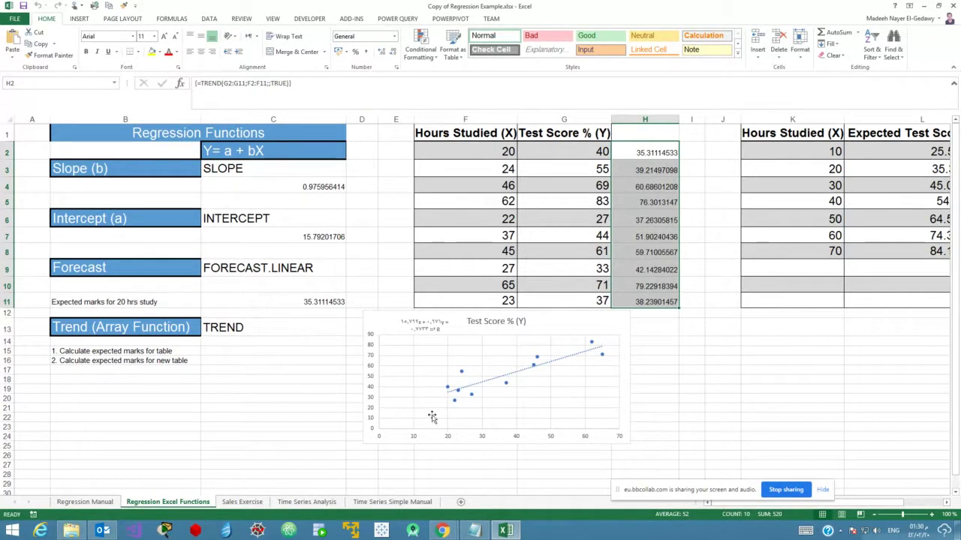
# Apply red font color to the TREND predictions in H2:H11.
pyautogui.moveTo(871, 505); pyautogui.dragTo(882, 505)
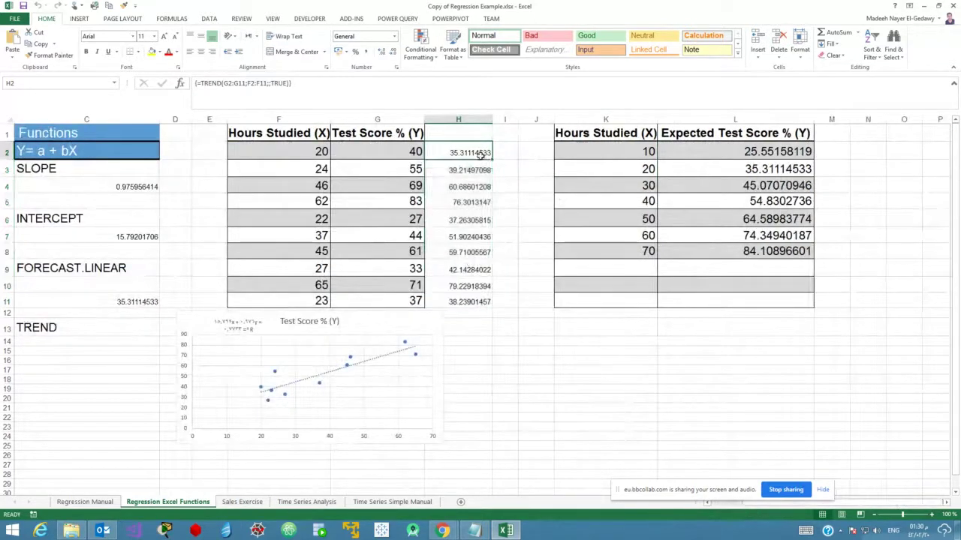
pyautogui.moveTo(781, 151); pyautogui.dragTo(789, 252)
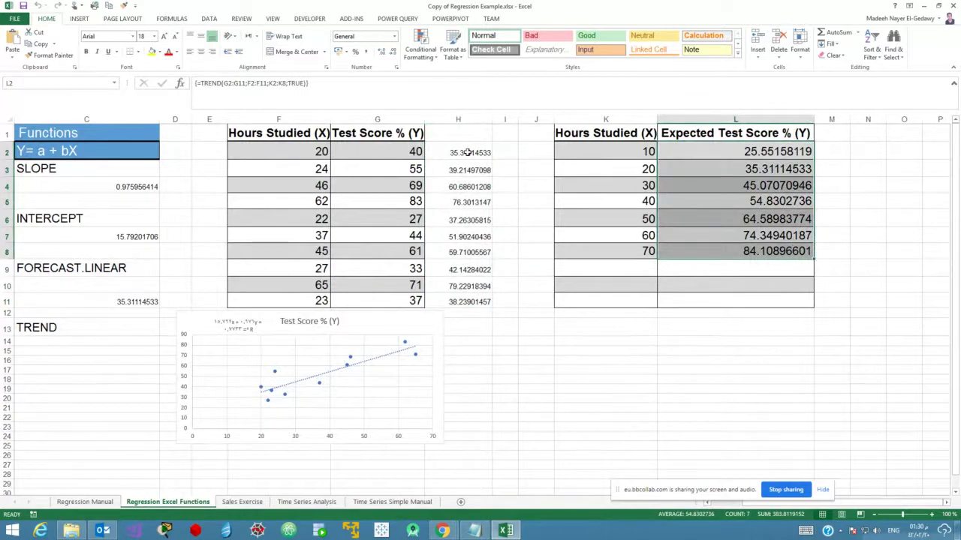
pyautogui.moveTo(467, 152); pyautogui.dragTo(481, 301)
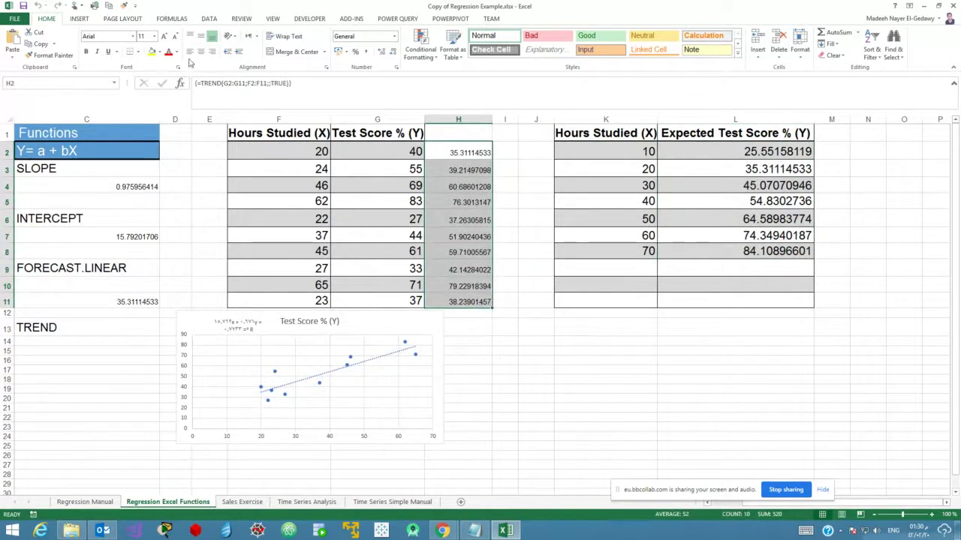
pyautogui.click(168, 52)
# Color the Expected Test Score values in L2:L8 red as well.
pyautogui.moveTo(736, 151); pyautogui.dragTo(738, 250)
pyautogui.click(169, 53)
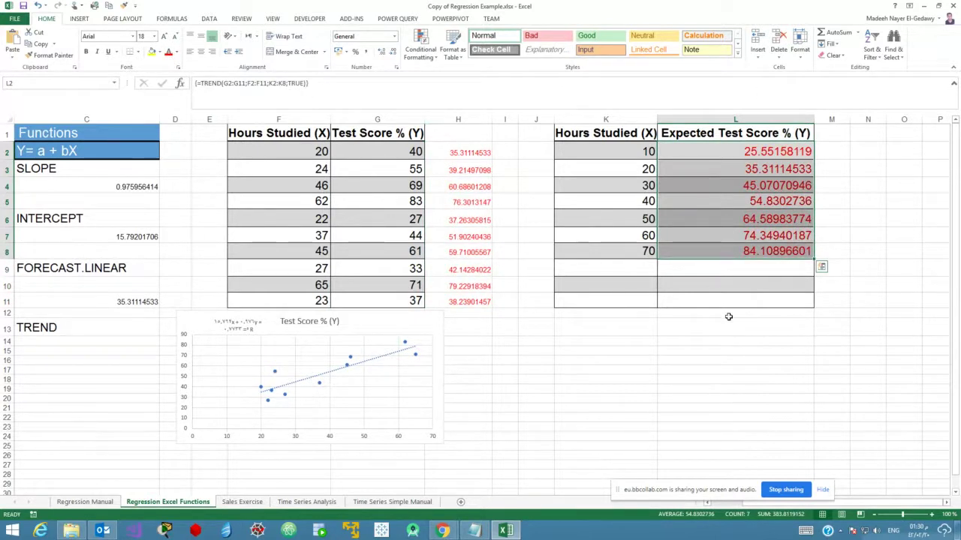
pyautogui.click(732, 361)
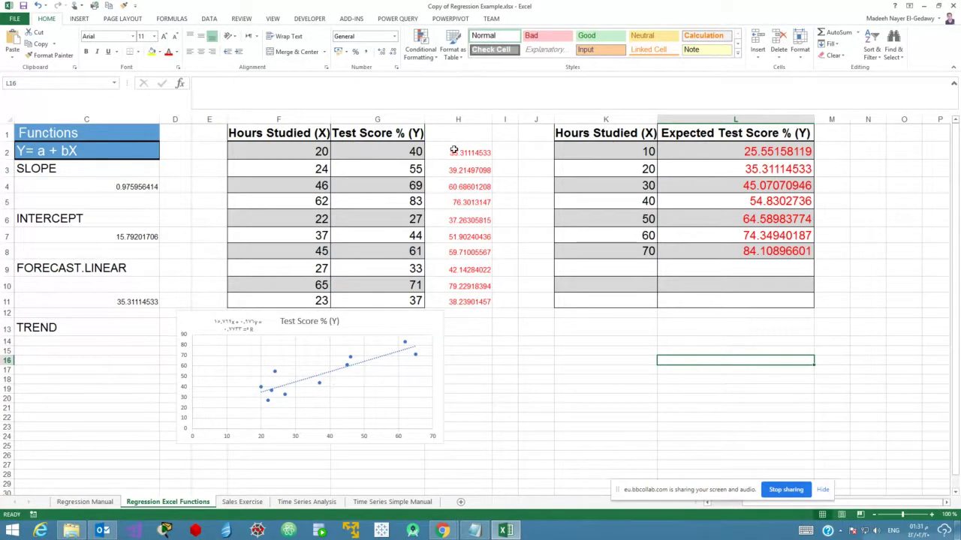
# Review the TREND formulas in H2:H11 and L2:L8, then the Hours Studied and Test Score data.
pyautogui.moveTo(453, 153); pyautogui.dragTo(462, 300)
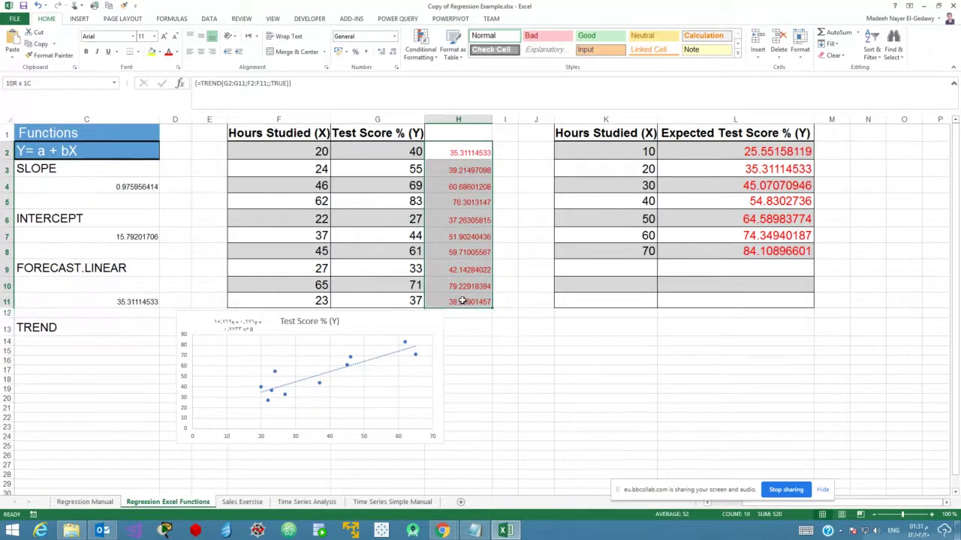
pyautogui.click(501, 233)
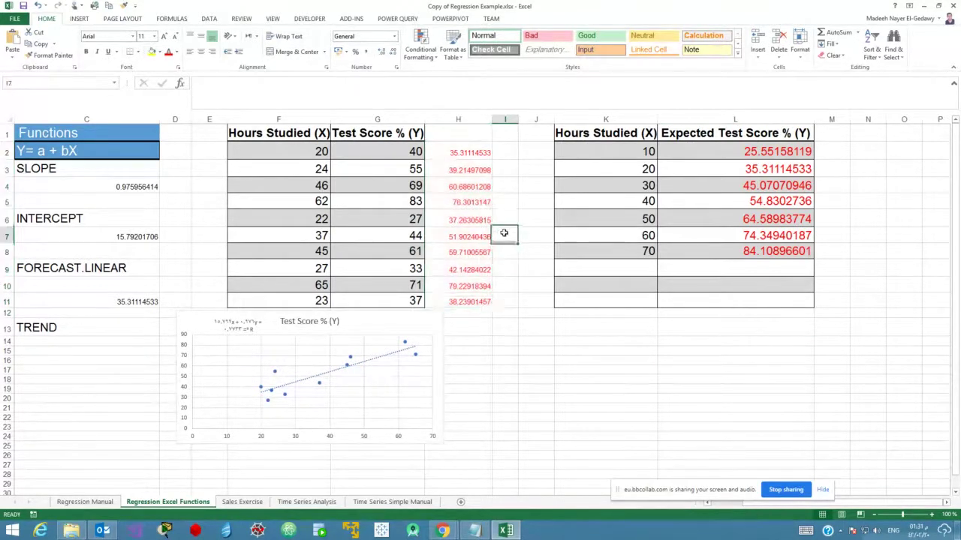
pyautogui.moveTo(462, 155); pyautogui.dragTo(469, 297)
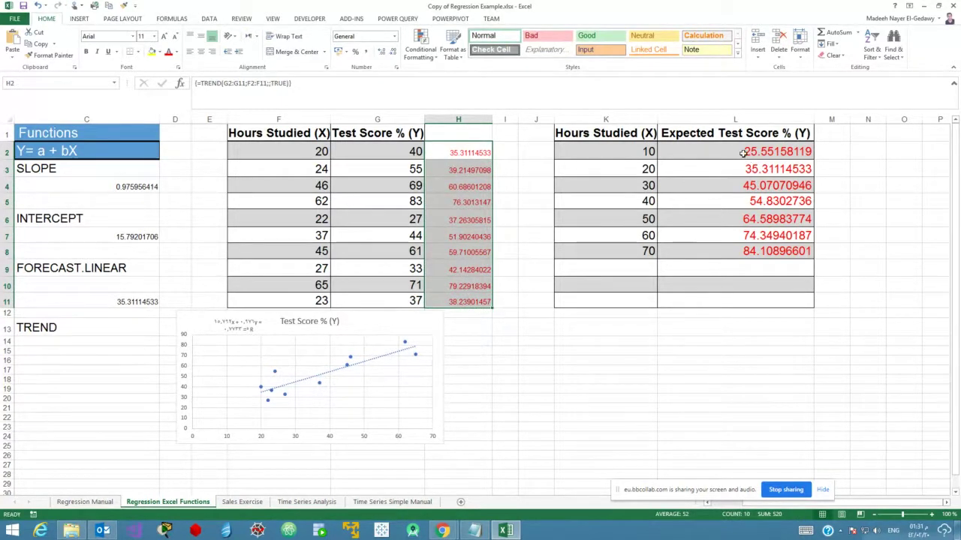
pyautogui.moveTo(745, 159); pyautogui.dragTo(755, 253)
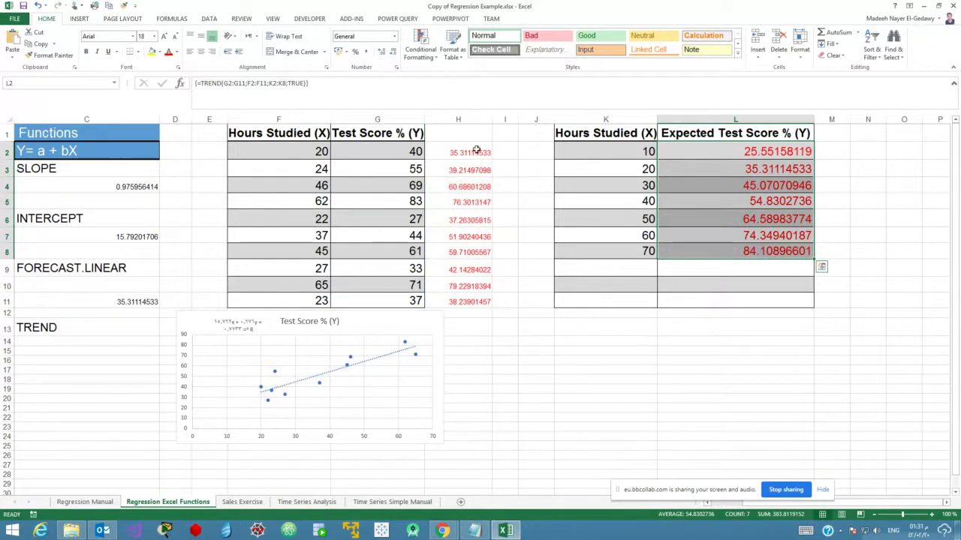
pyautogui.moveTo(475, 154); pyautogui.dragTo(488, 294)
pyautogui.moveTo(744, 152); pyautogui.dragTo(745, 253)
pyautogui.moveTo(315, 152); pyautogui.dragTo(399, 298)
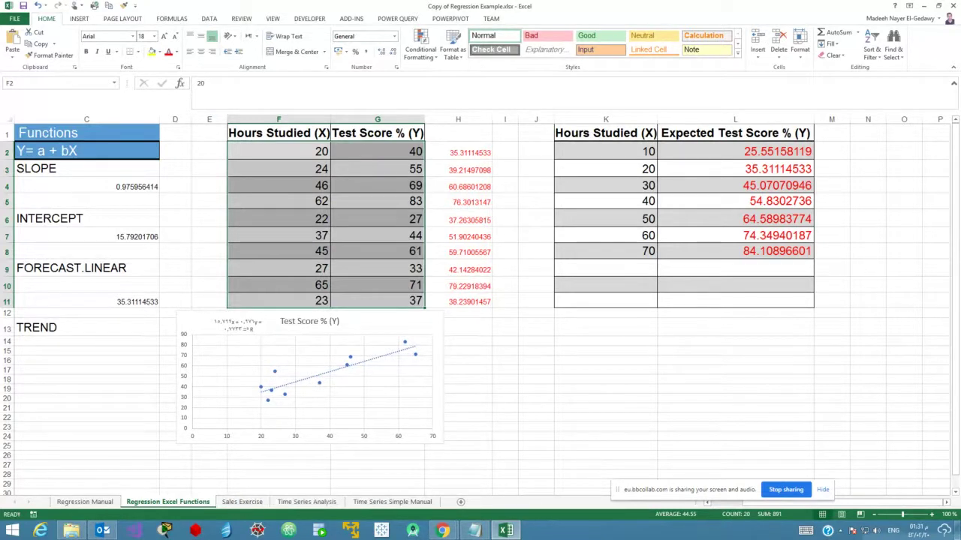
pyautogui.click(443, 531)
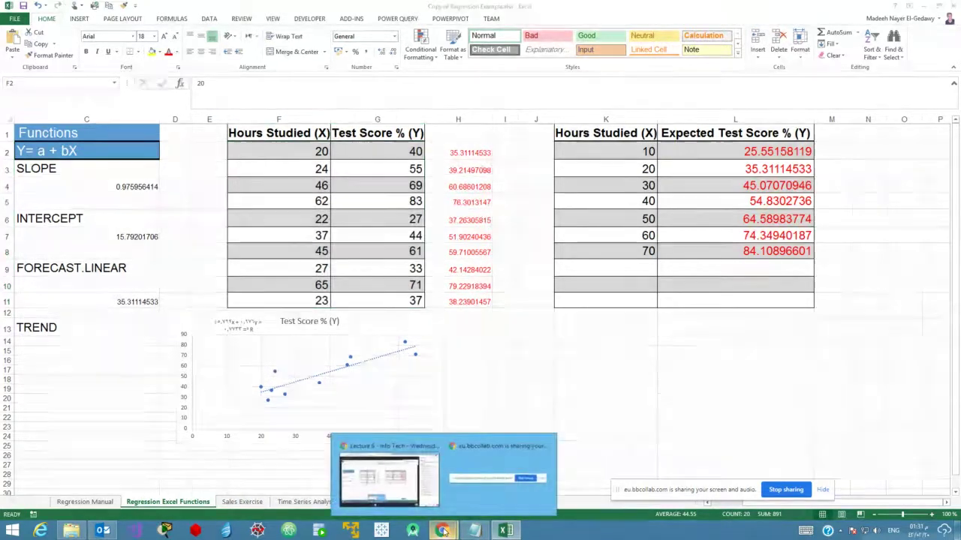
# Show the Time Series Simple Manual sheet and highlight its 3 Moving Average heading.
pyautogui.click(421, 496)
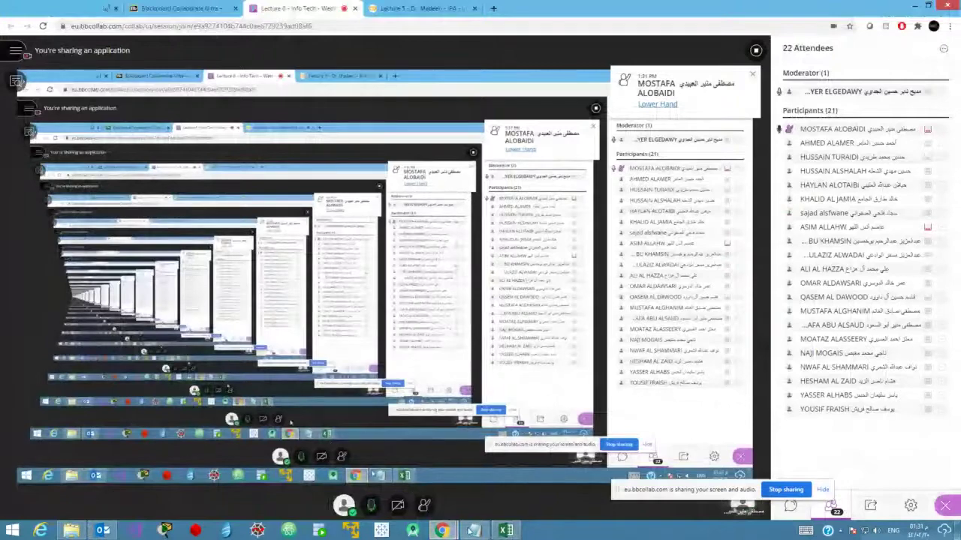
pyautogui.hotkey('alt', 'Tab')
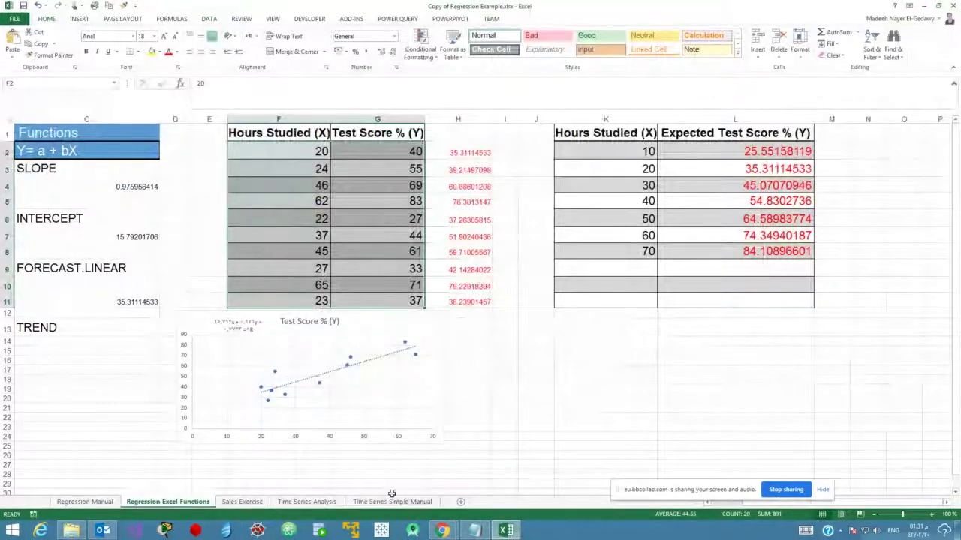
pyautogui.click(379, 502)
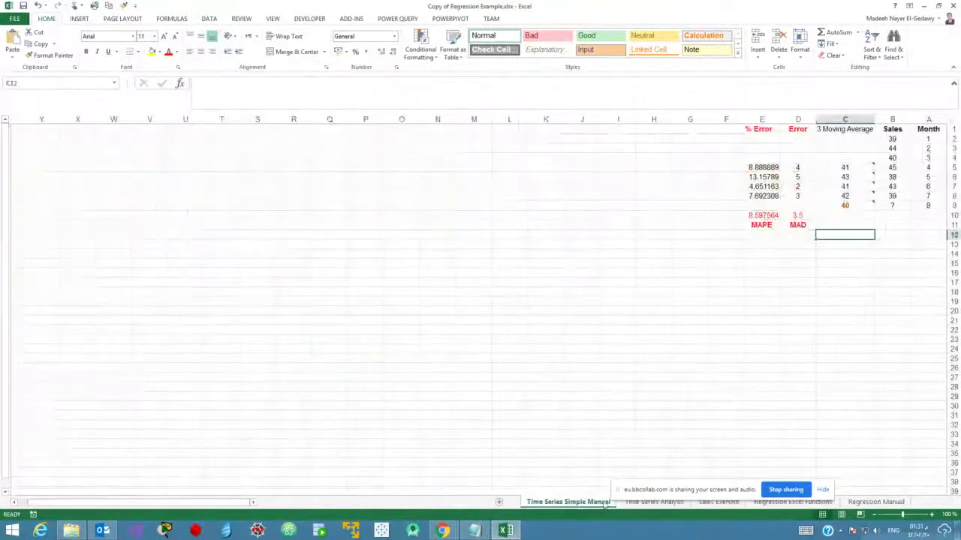
pyautogui.click(842, 132)
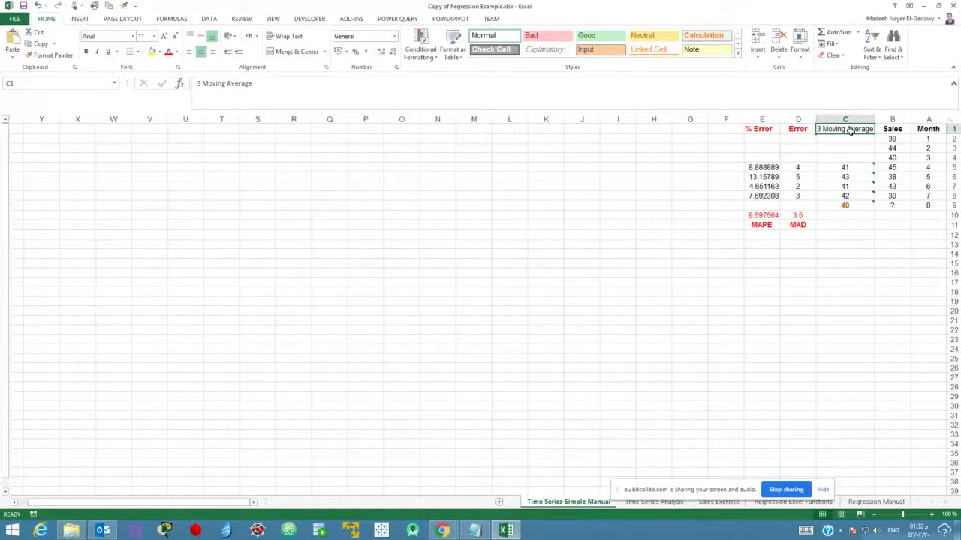
pyautogui.click(838, 283)
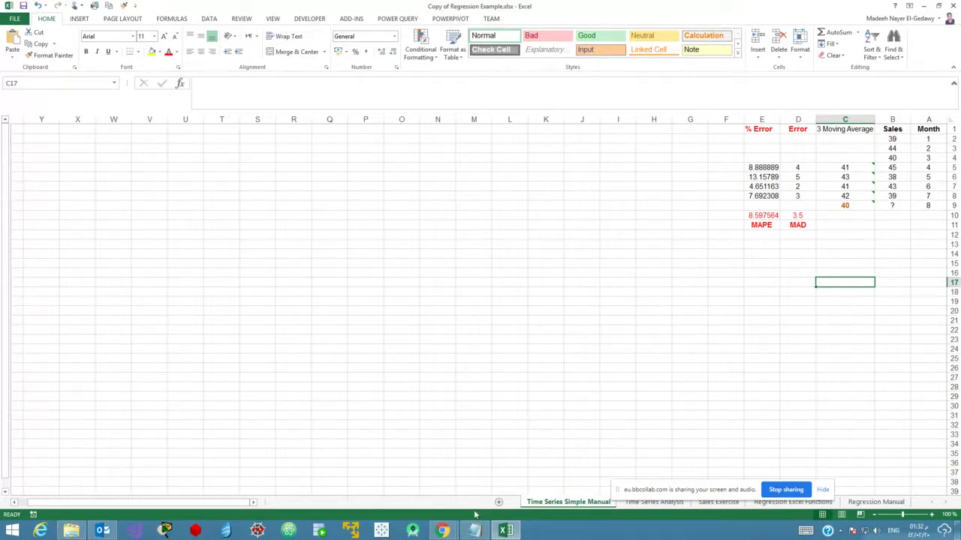
# Check the Collaborate session, then reselect the 3 Moving Average heading in Excel.
pyautogui.click(443, 531)
pyautogui.click(389, 480)
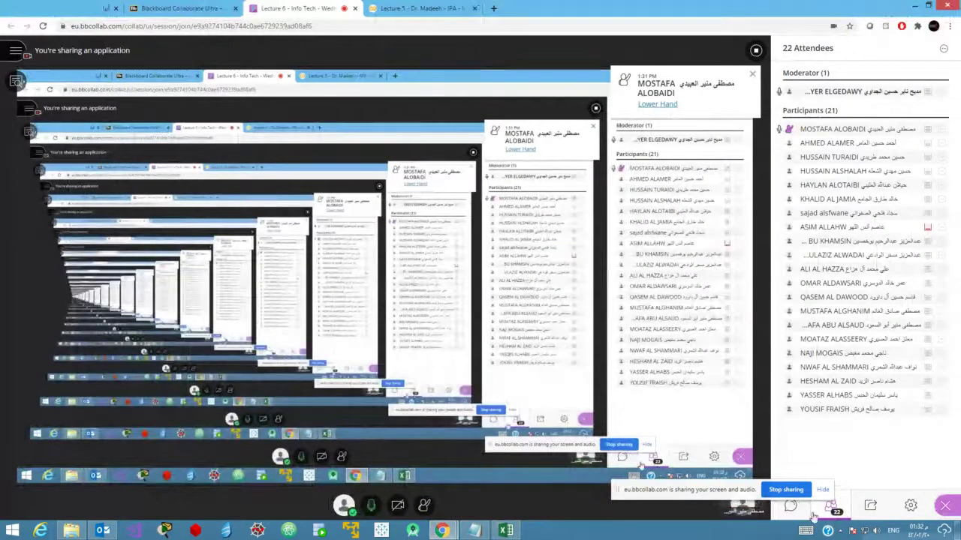
pyautogui.click(503, 530)
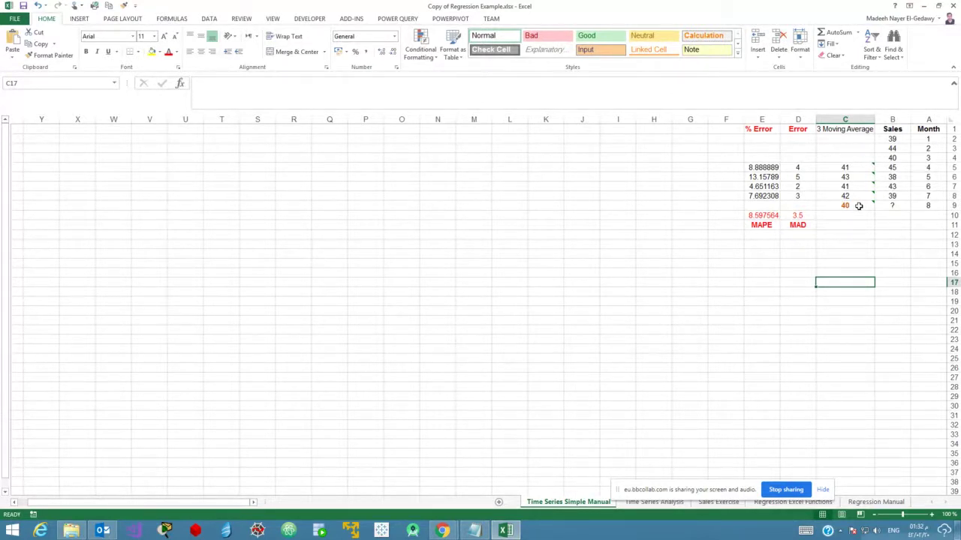
pyautogui.click(860, 129)
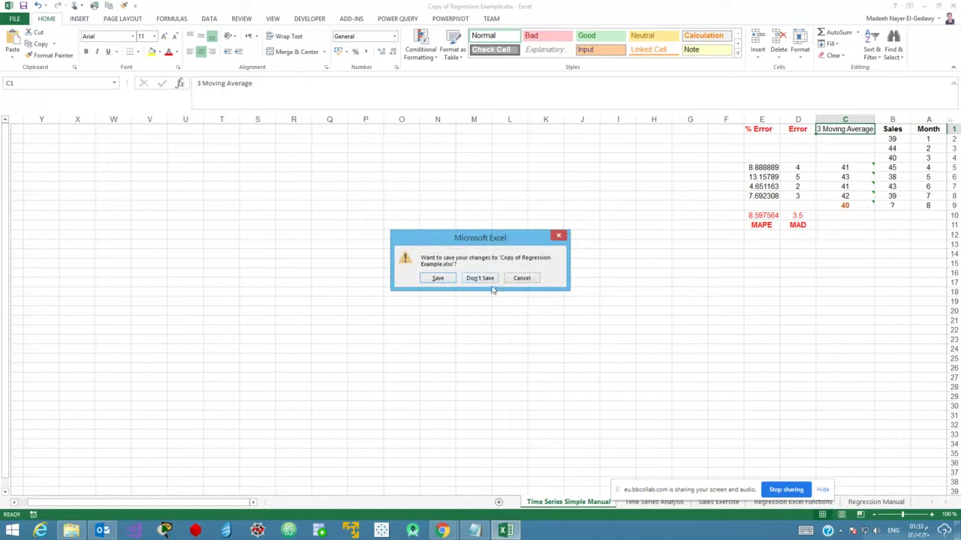
# Close the regression workbook without saving and open 2-Correlation Example 2 (1).xlsx.
pyautogui.click(483, 278)
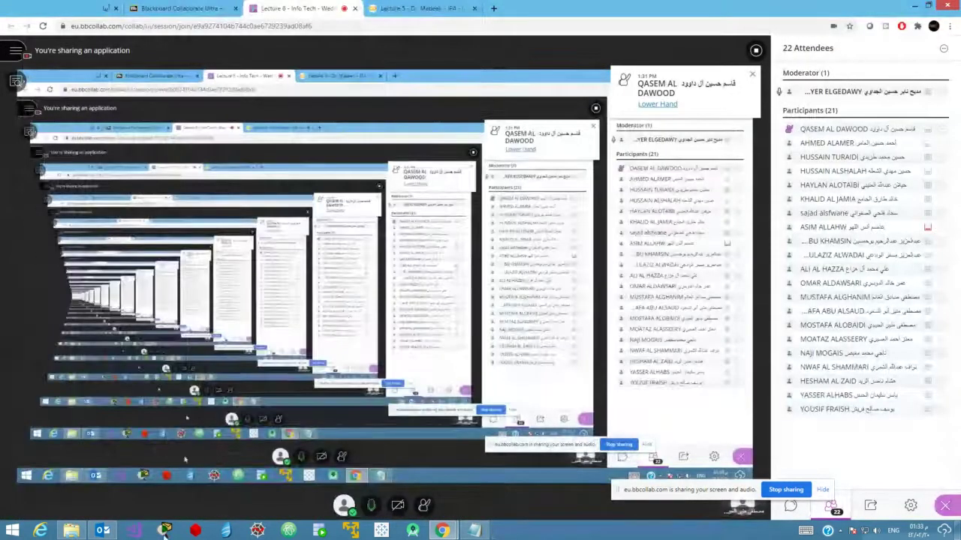
pyautogui.click(75, 530)
pyautogui.click(118, 351)
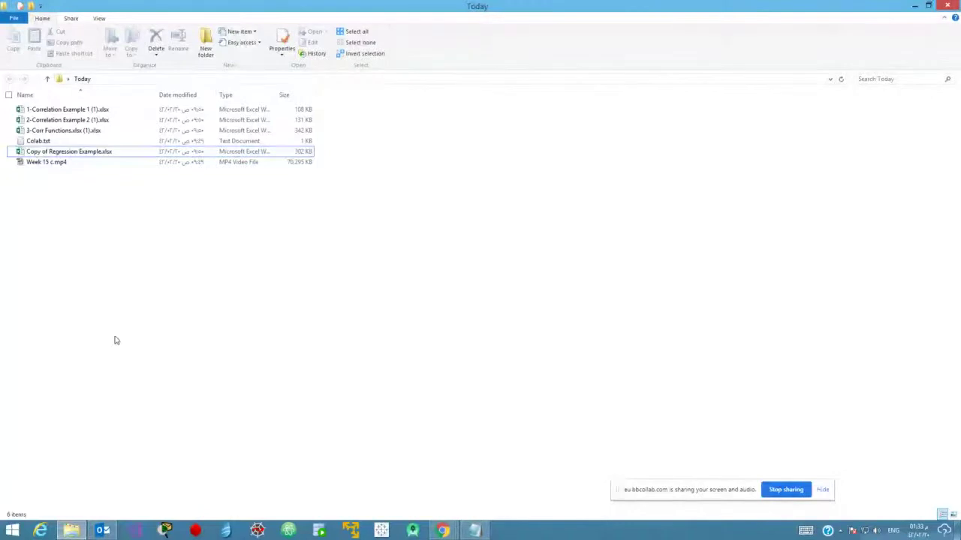
pyautogui.click(46, 151)
pyautogui.doubleClick(57, 121)
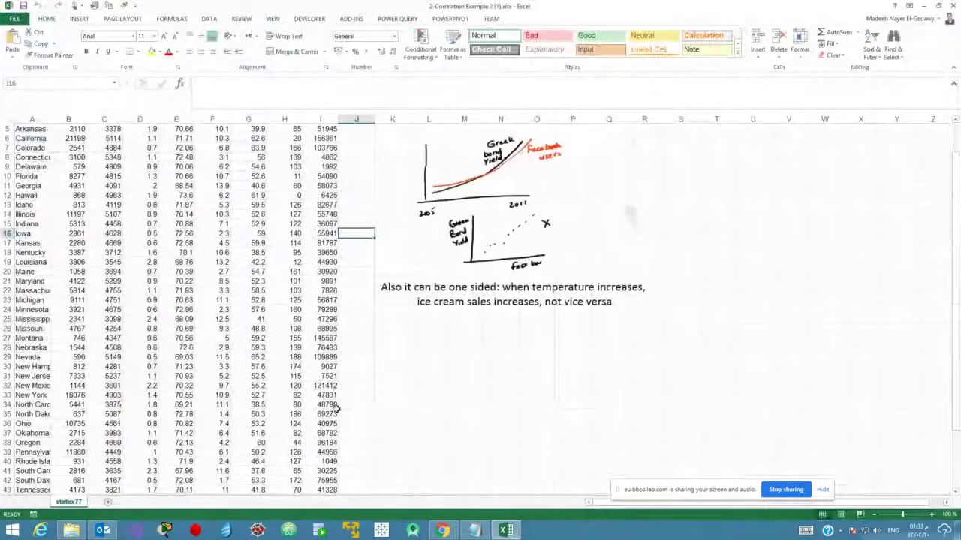
pyautogui.scroll(2, 147, 447)
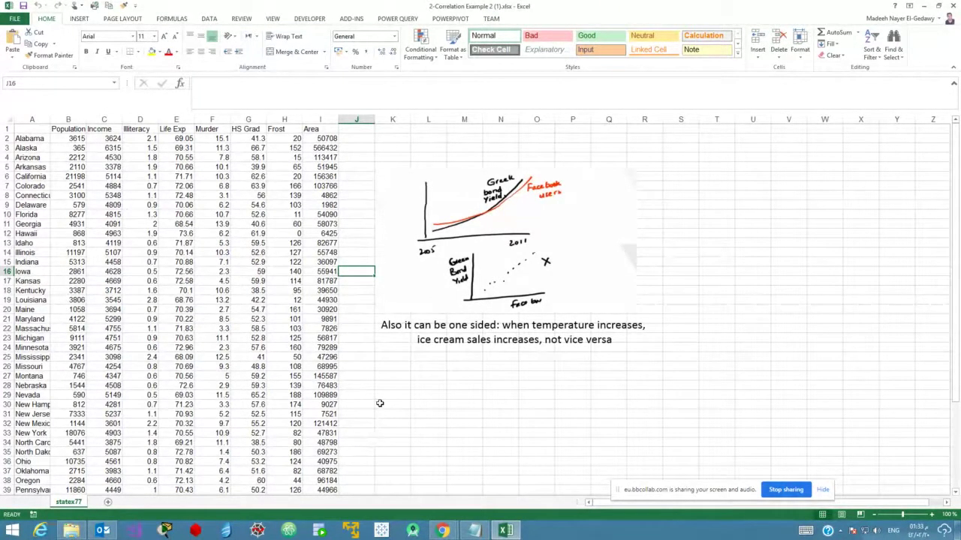
# Select the correlation sketch picture, then bring the Collaborate session forward.
pyautogui.click(497, 215)
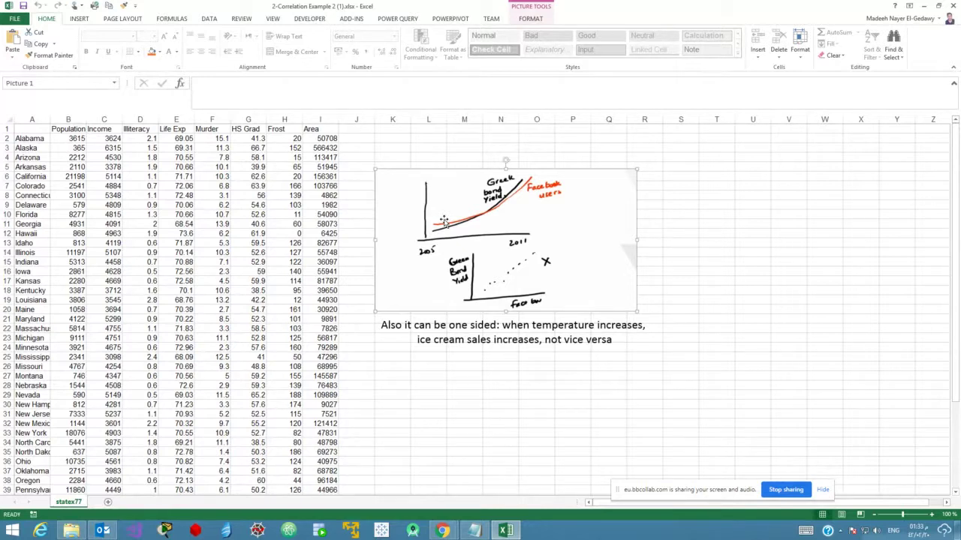
pyautogui.click(448, 533)
pyautogui.click(411, 491)
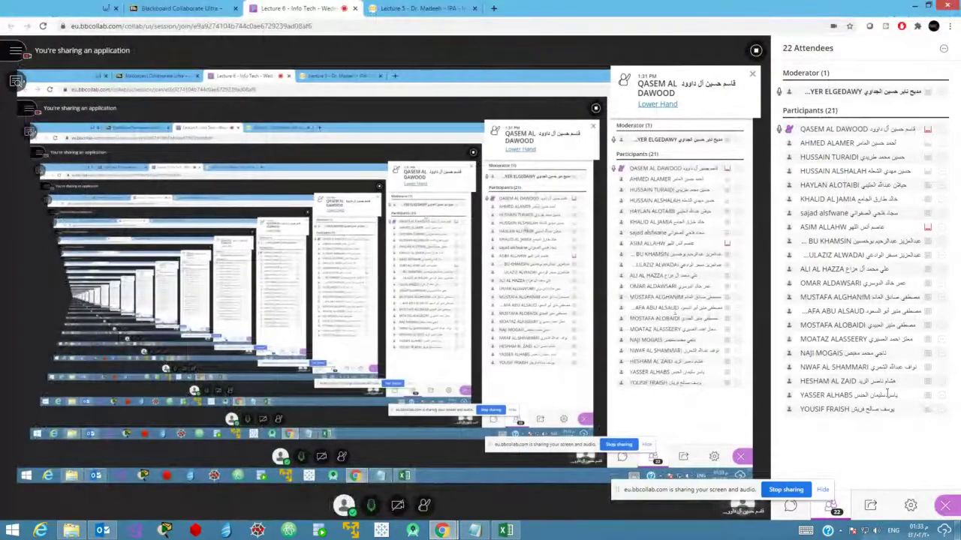
# Show the Everyone chat in Collaborate, then bring the correlation workbook back in front.
pyautogui.click(791, 507)
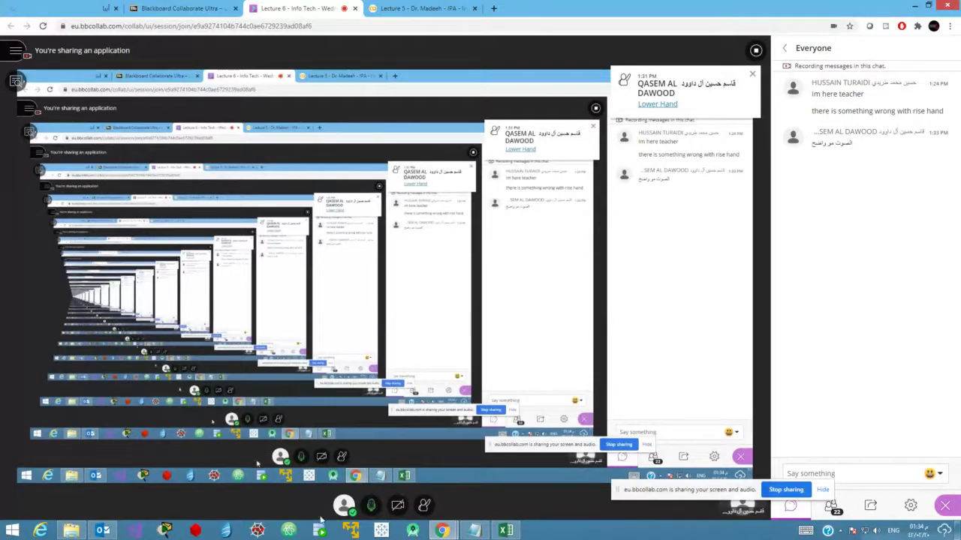
pyautogui.moveTo(443, 530)
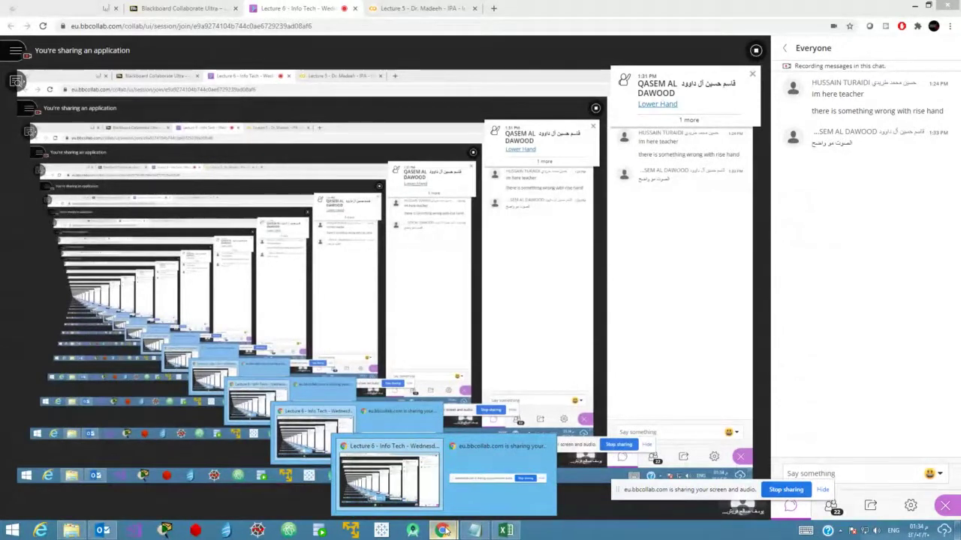
pyautogui.click(516, 533)
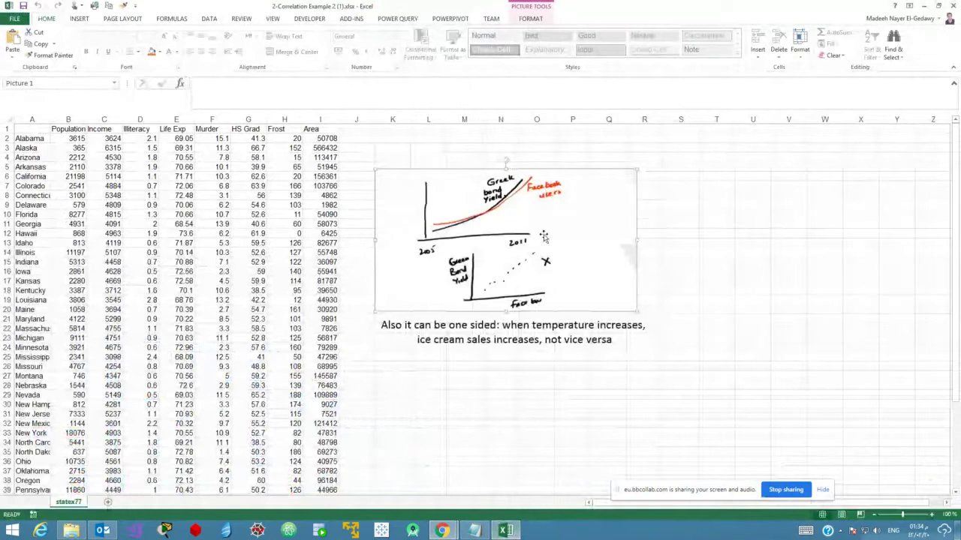
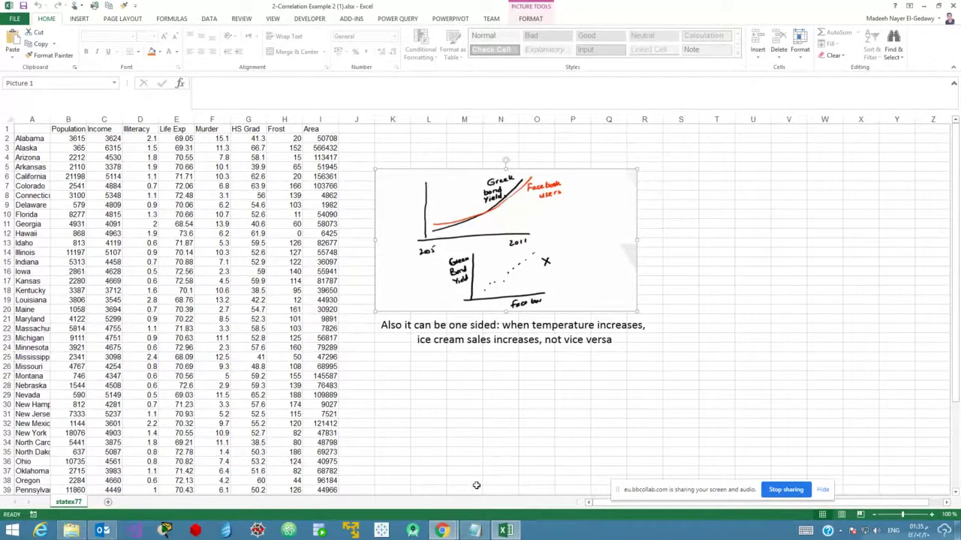
# Close the correlation example workbook and open 3-Corr Functions from the Today folder.
pyautogui.click(954, 5)
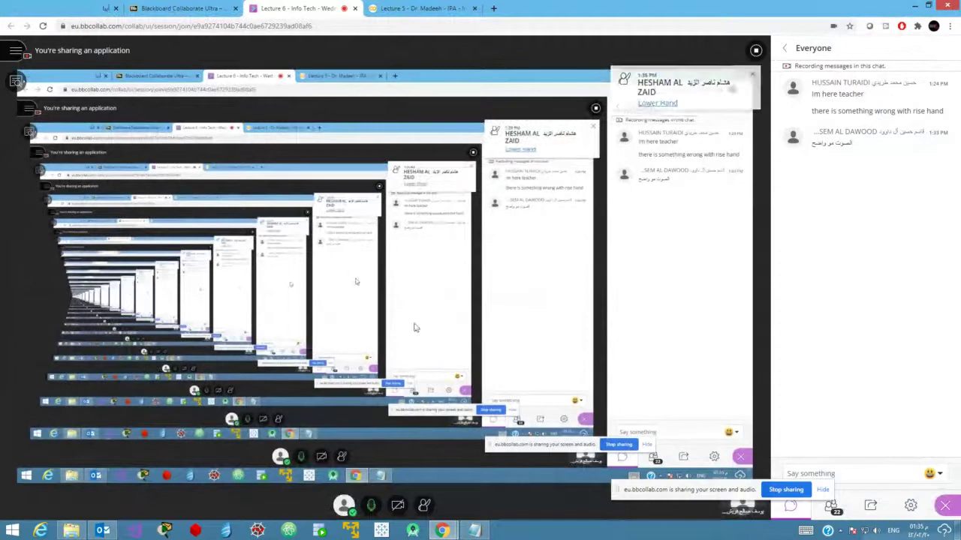
pyautogui.click(72, 531)
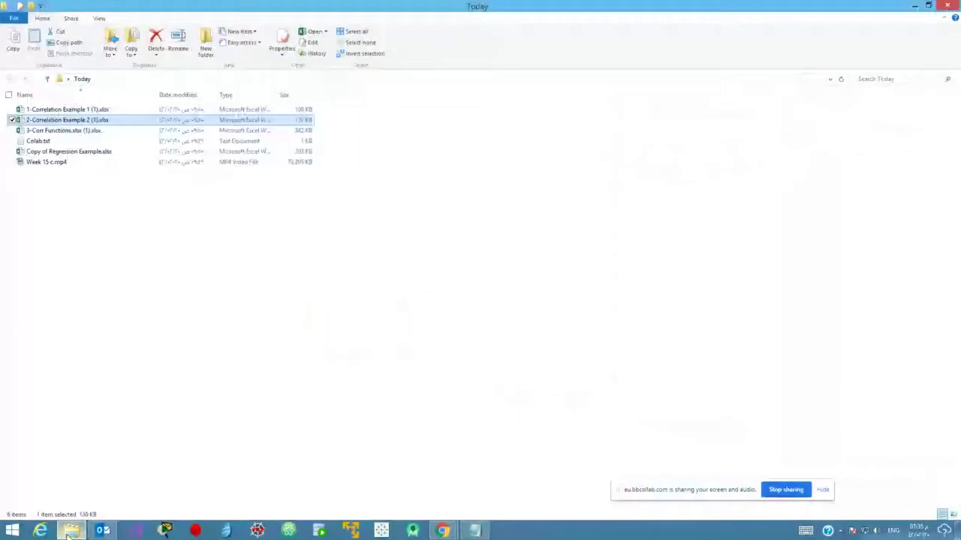
pyautogui.click(93, 232)
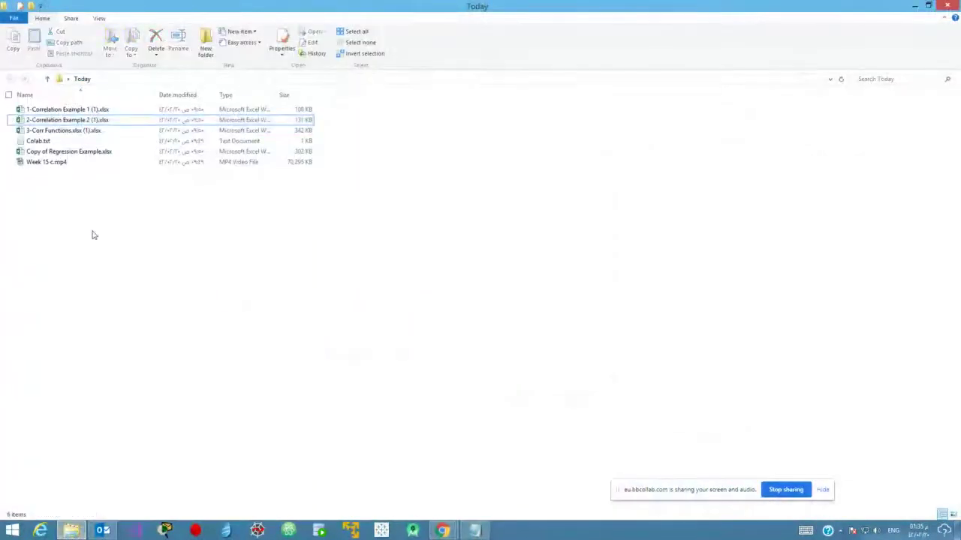
pyautogui.doubleClick(64, 132)
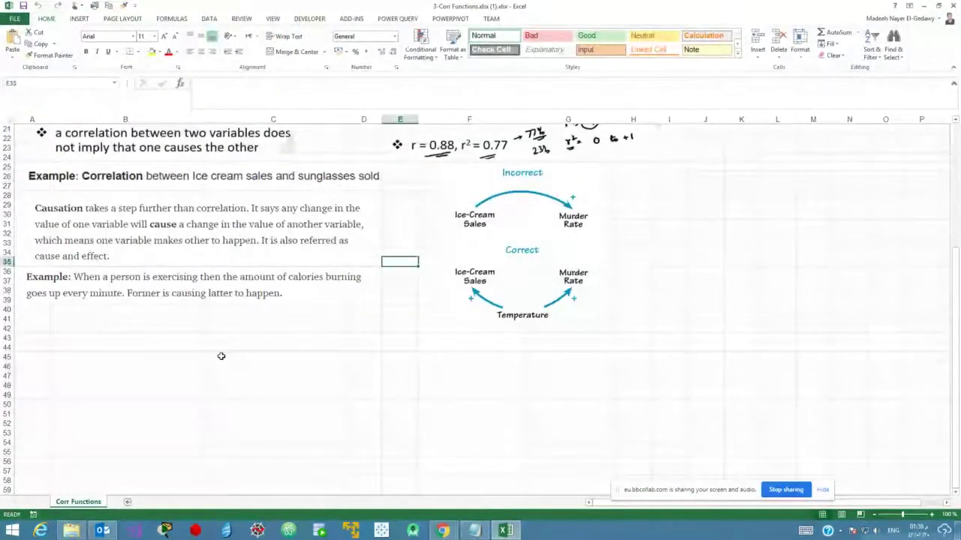
# Scroll up to rows 6–18 to show the Pearson 0.879350768 and RSQ 0.773257774 results.
pyautogui.scroll(5, 221, 356)
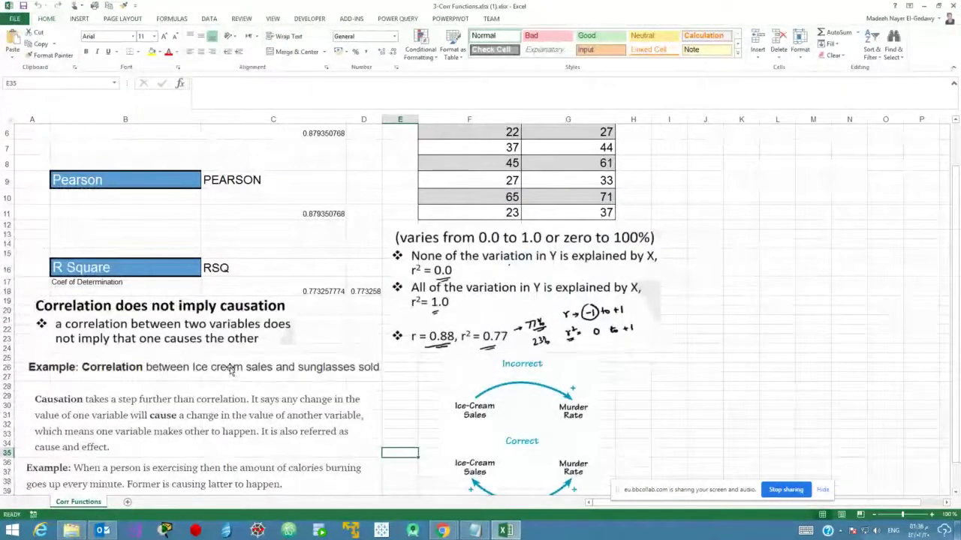
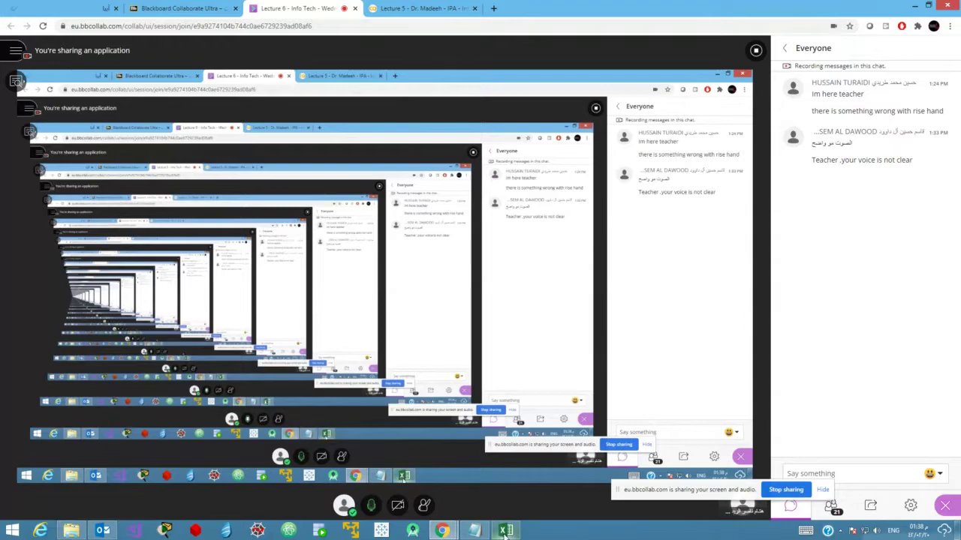
# Scroll through the correlation workbook's Corr Functions sheet, then close the workbook.
pyautogui.click(505, 531)
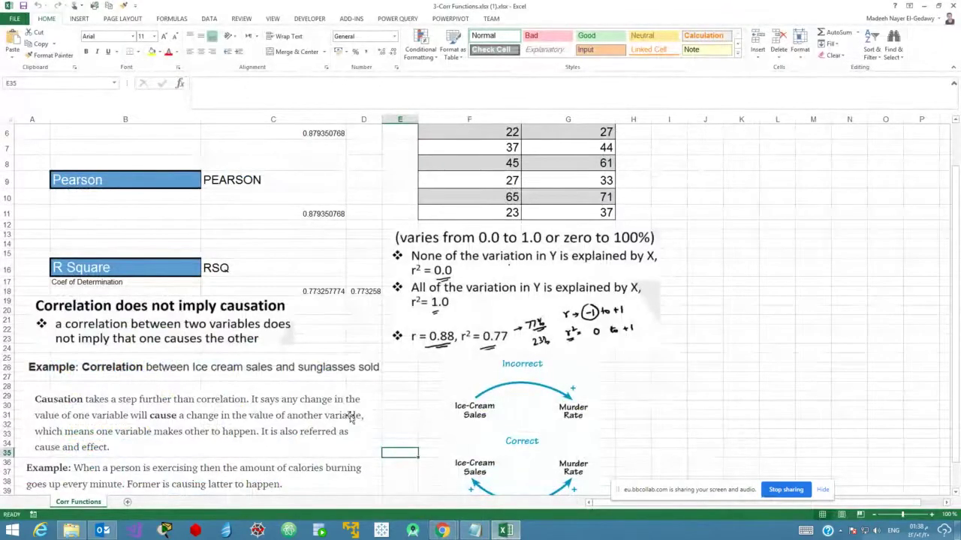
pyautogui.scroll(3, 350, 418)
pyautogui.scroll(-1, 350, 418)
pyautogui.scroll(-4, 350, 418)
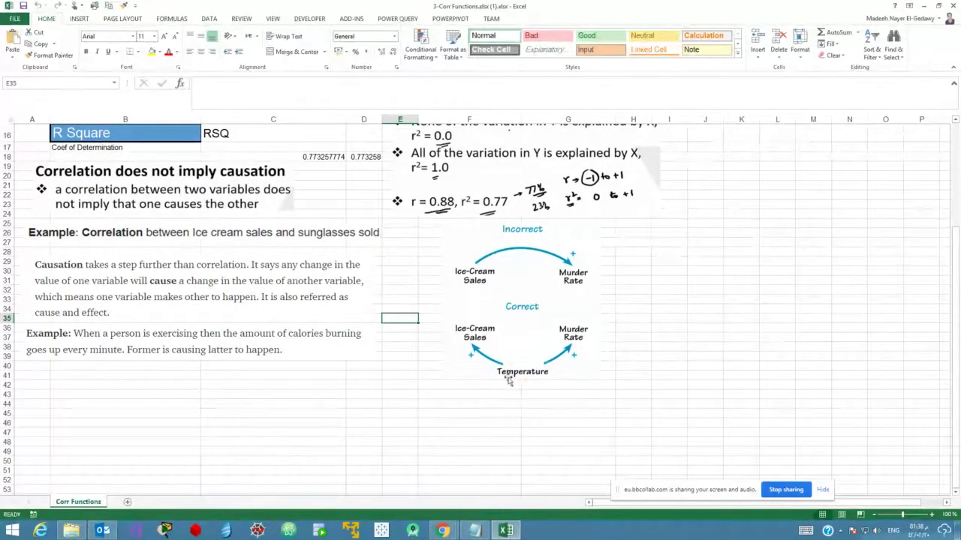
pyautogui.scroll(3, 318, 440)
pyautogui.scroll(2, 320, 442)
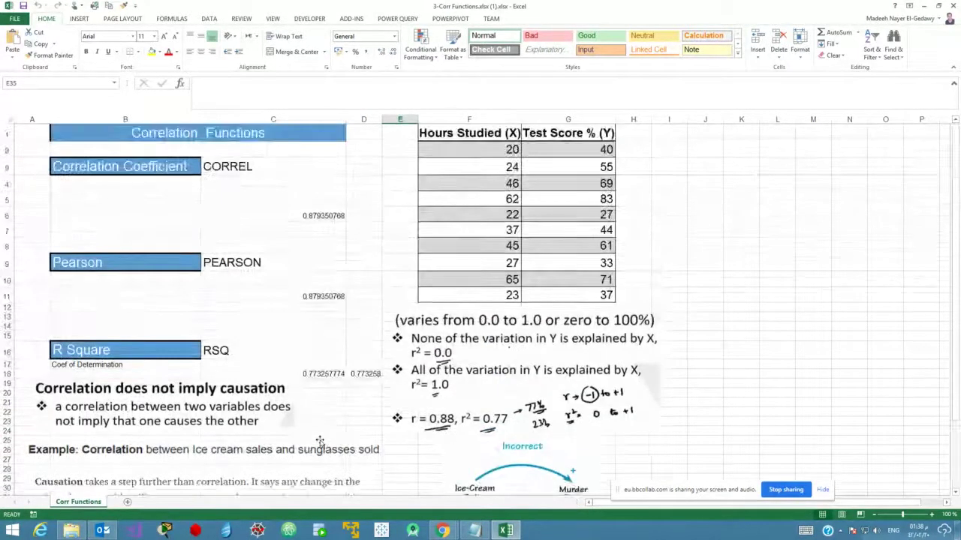
pyautogui.scroll(-5, 318, 440)
pyautogui.scroll(5, 318, 439)
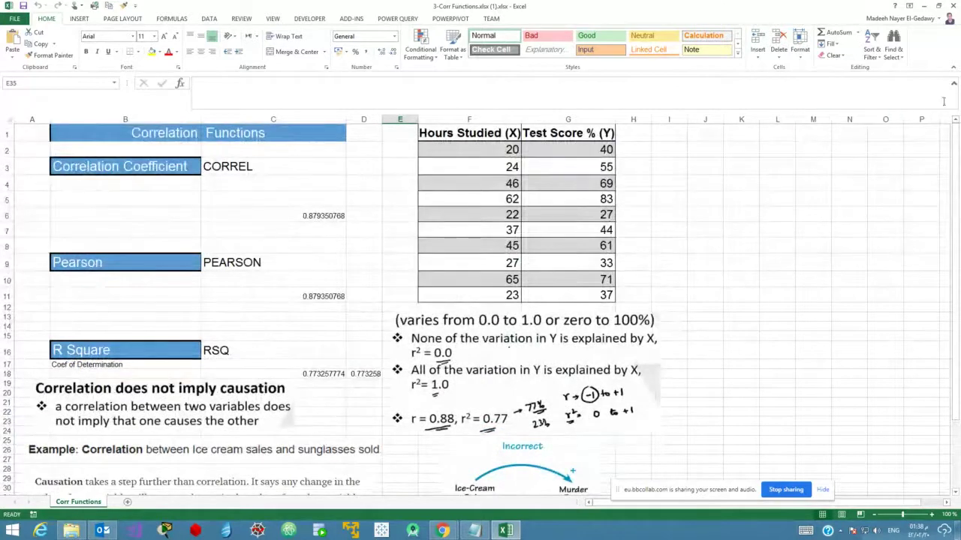
pyautogui.click(953, 4)
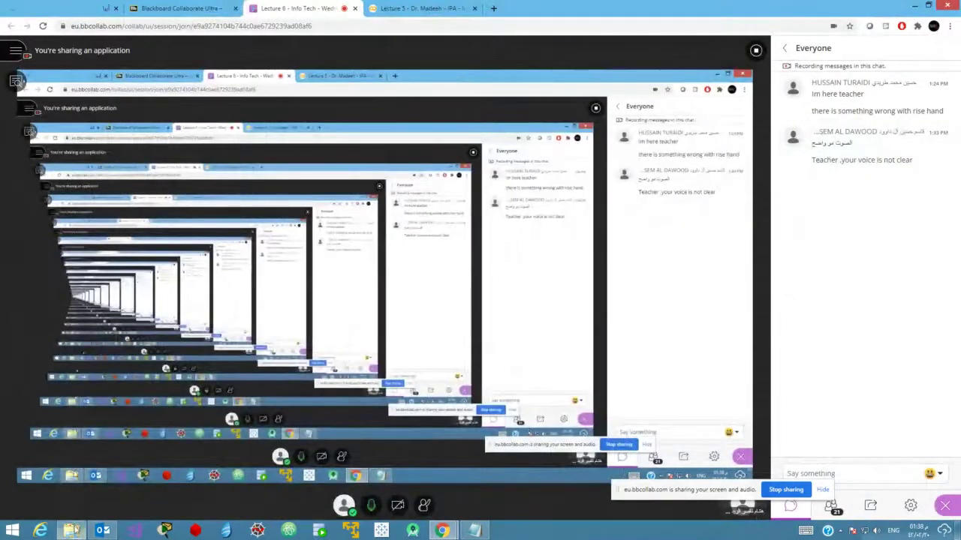
# Open Copy of Regression Example.xlsx from the Today folder window.
pyautogui.click(71, 531)
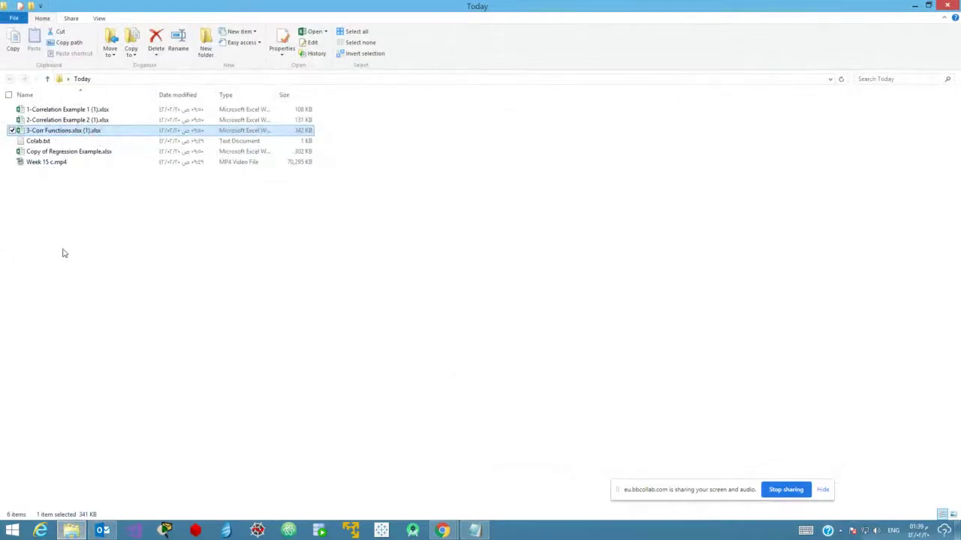
pyautogui.doubleClick(71, 153)
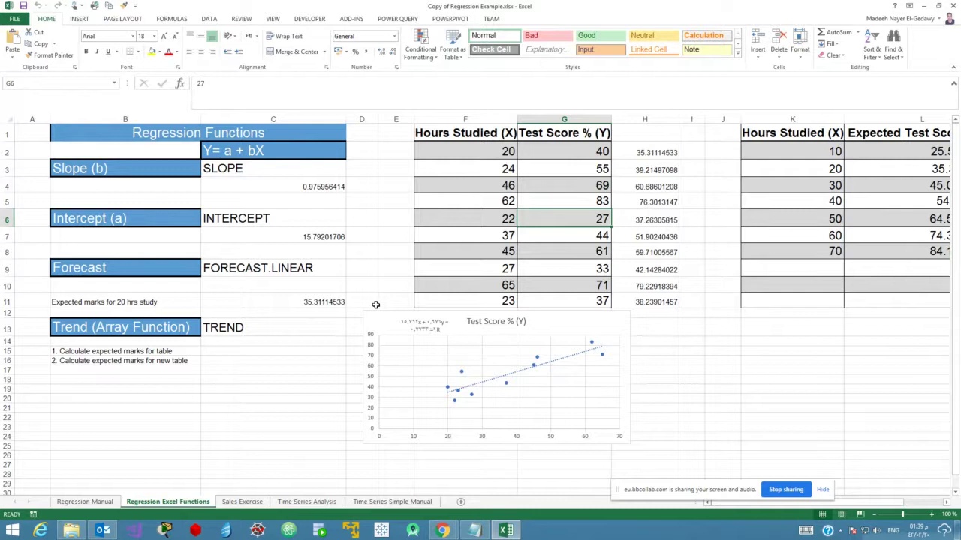
# Show the attendee list in the Blackboard Collaborate session in Chrome.
pyautogui.click(442, 531)
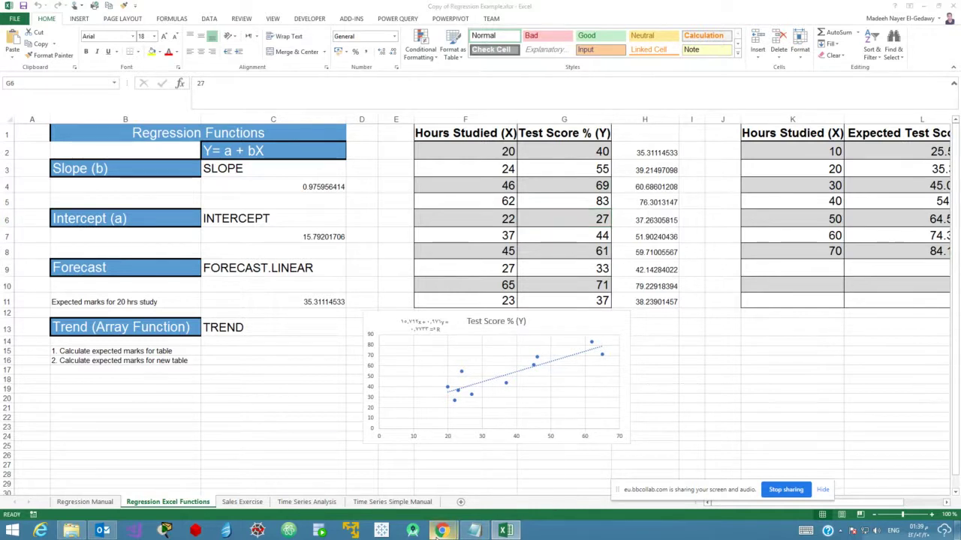
pyautogui.click(389, 473)
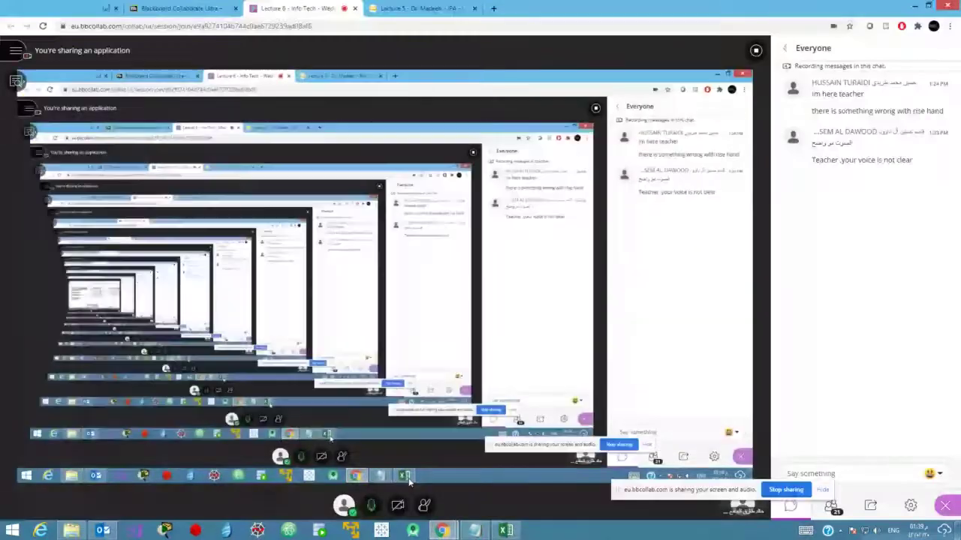
pyautogui.click(830, 507)
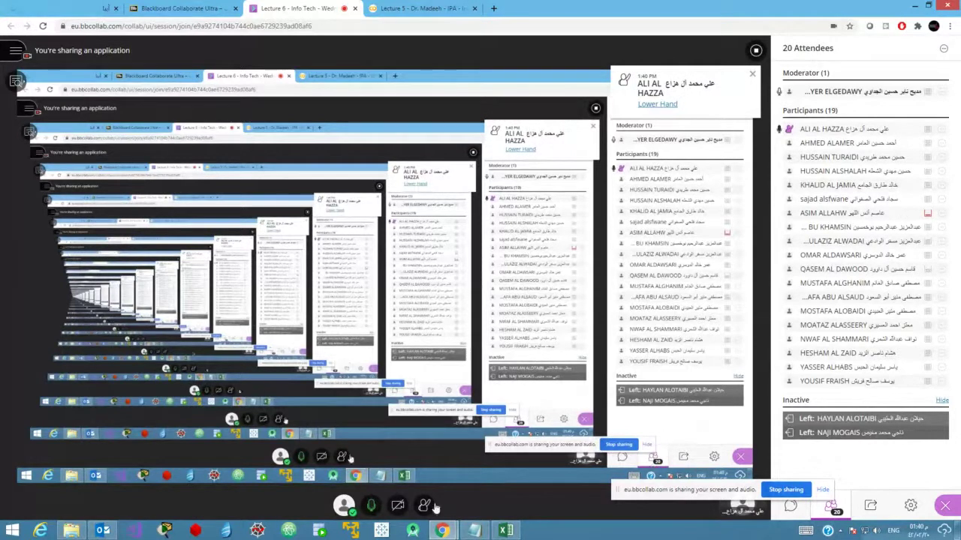
# Return to the regression workbook and select the Test Score % (Y) scatter chart.
pyautogui.click(503, 531)
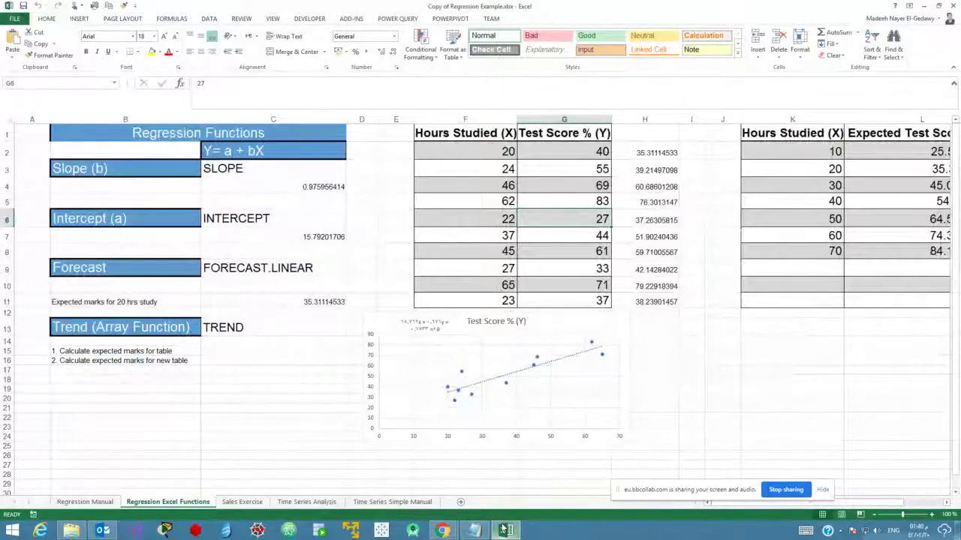
pyautogui.click(496, 425)
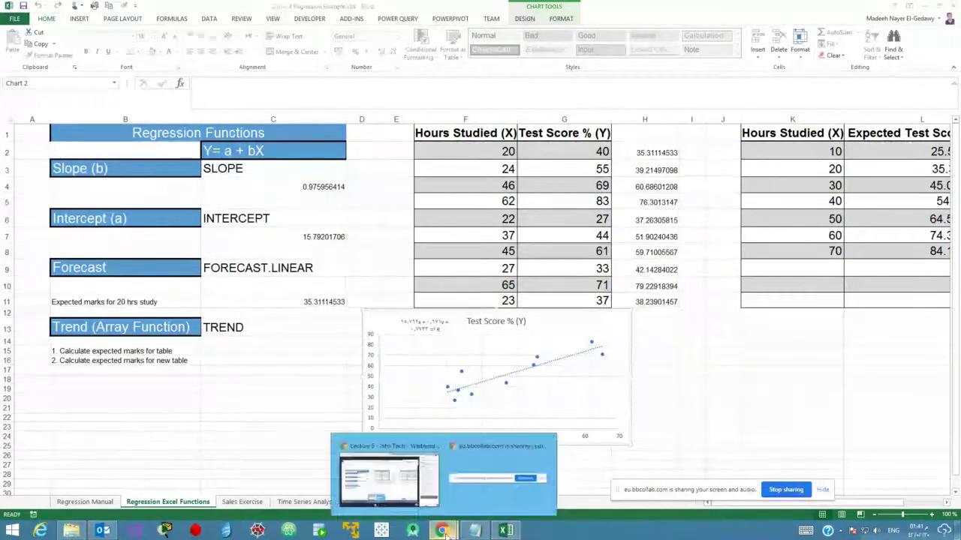
pyautogui.click(380, 484)
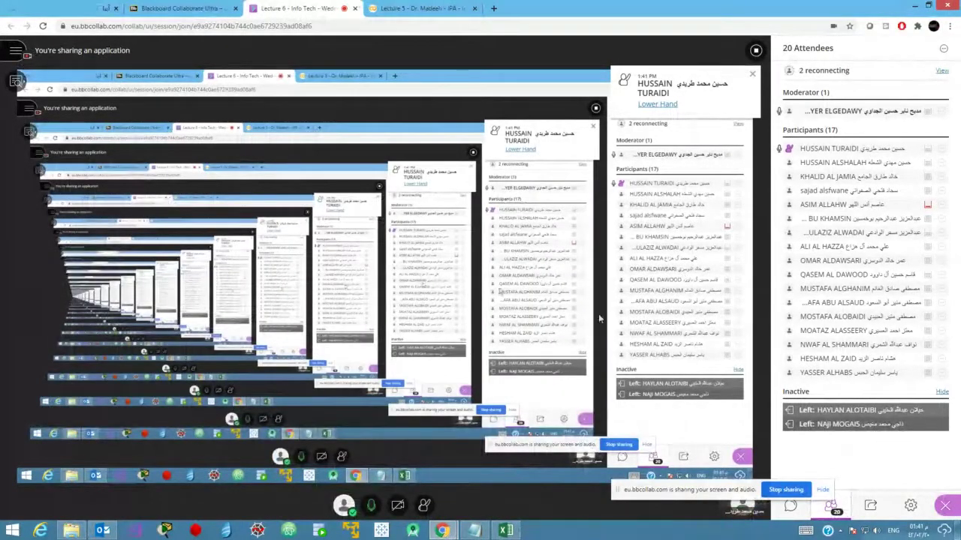
pyautogui.click(505, 531)
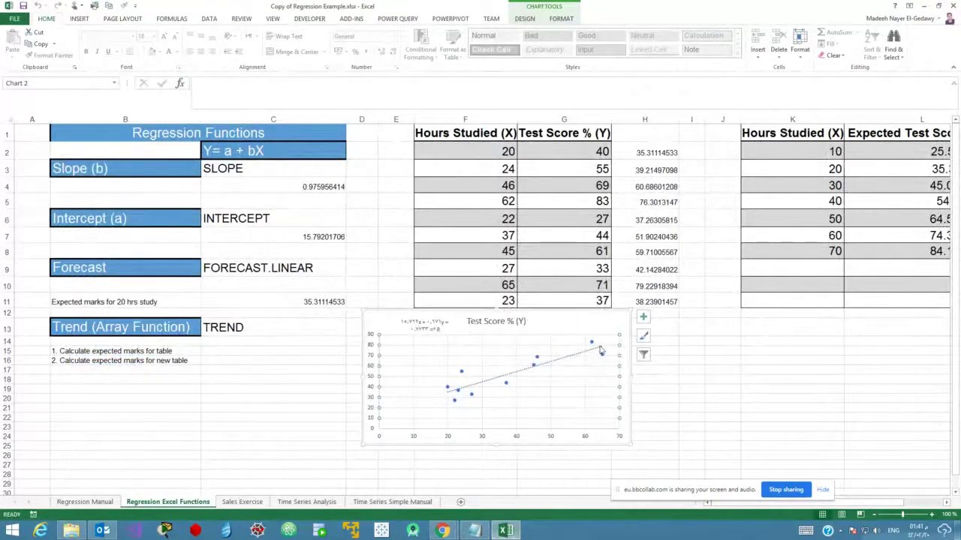
# Look over the Insert tab's scatter chart types and the chart's elements list, then deselect the chart.
pyautogui.click(81, 20)
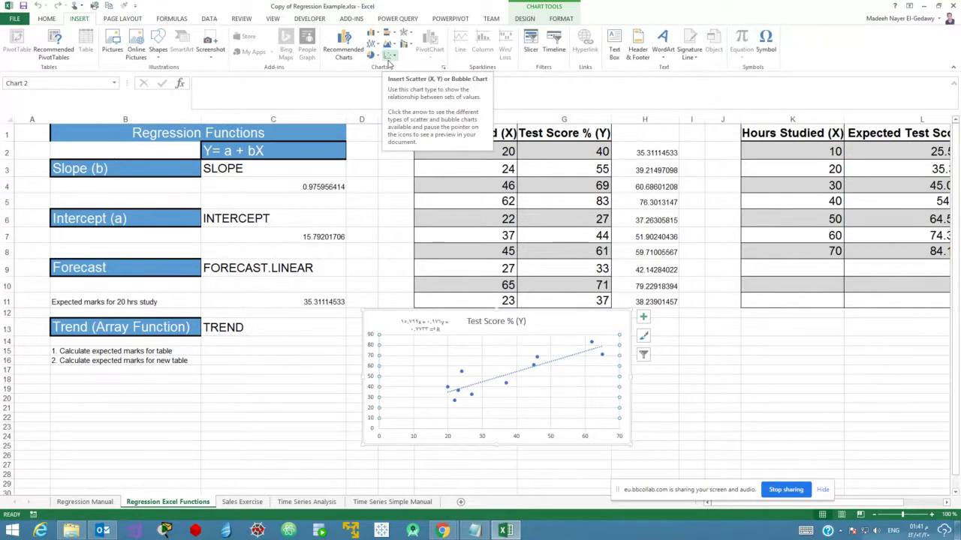
pyautogui.click(391, 57)
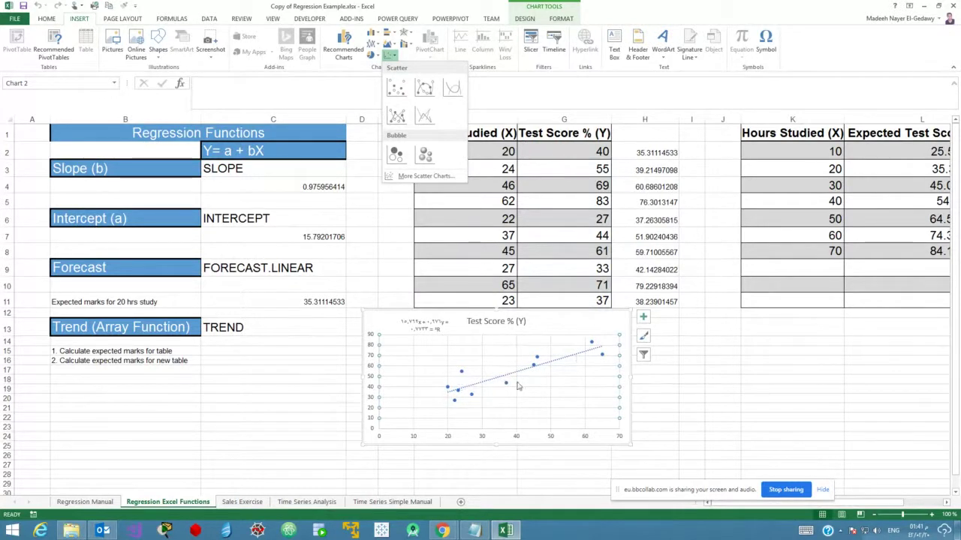
pyautogui.click(644, 317)
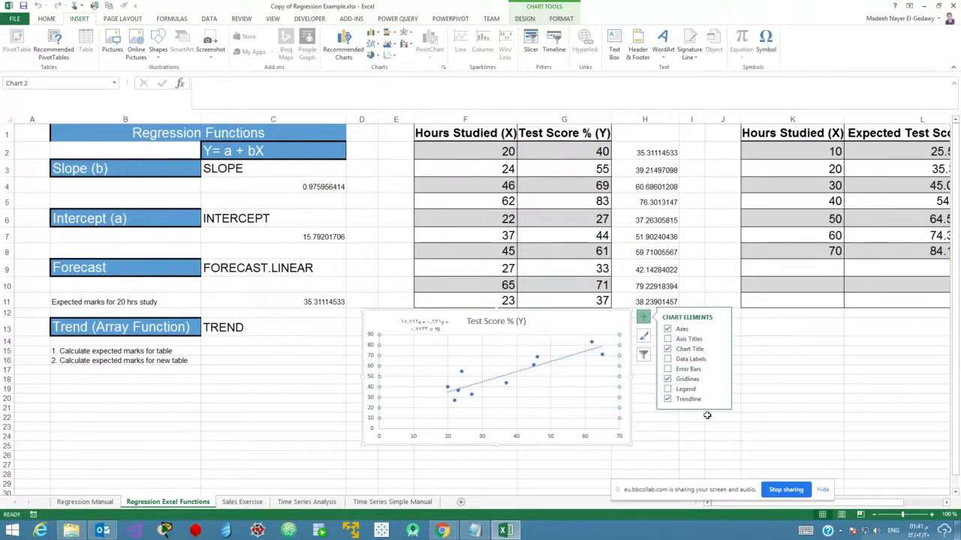
pyautogui.click(797, 353)
pyautogui.click(797, 352)
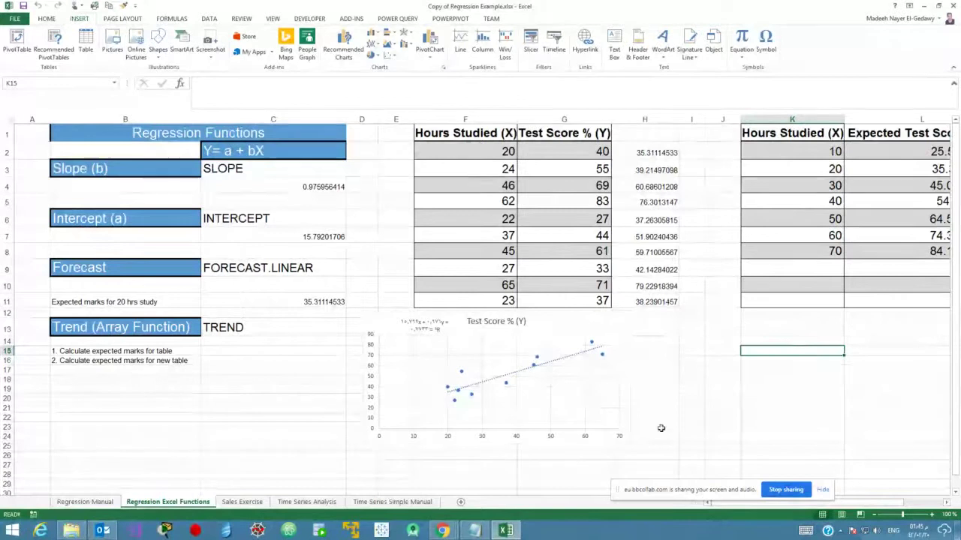
pyautogui.click(264, 417)
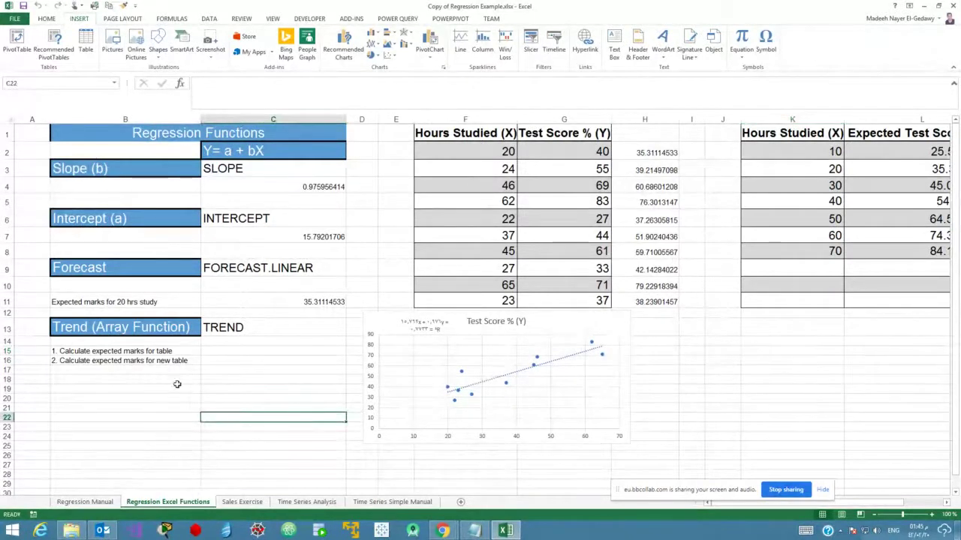
# On the Regression Manual sheet, AutoFit columns A and B to the Hours Studied (X) and Test Score (Y) headers.
pyautogui.click(85, 501)
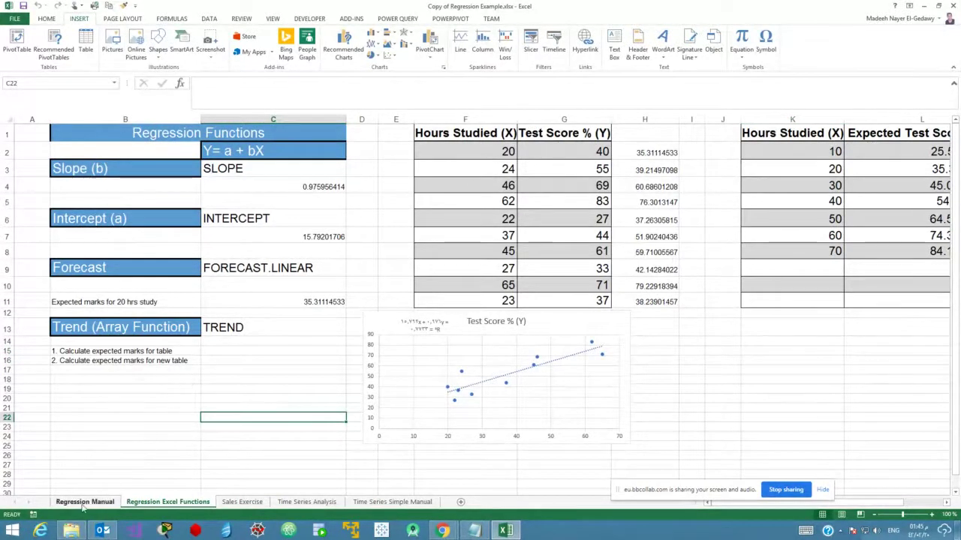
pyautogui.scroll(4, 308, 338)
pyautogui.scroll(6, 309, 338)
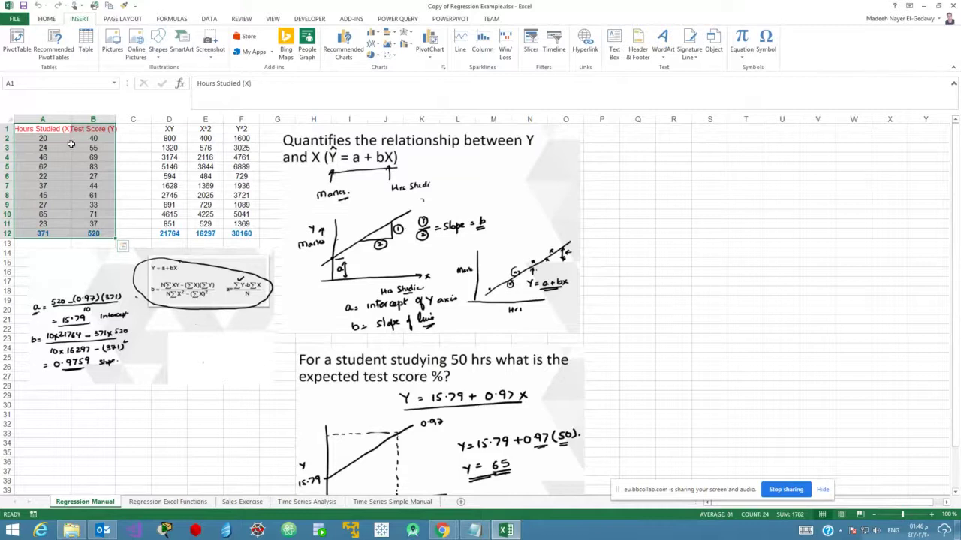
pyautogui.doubleClick(72, 118)
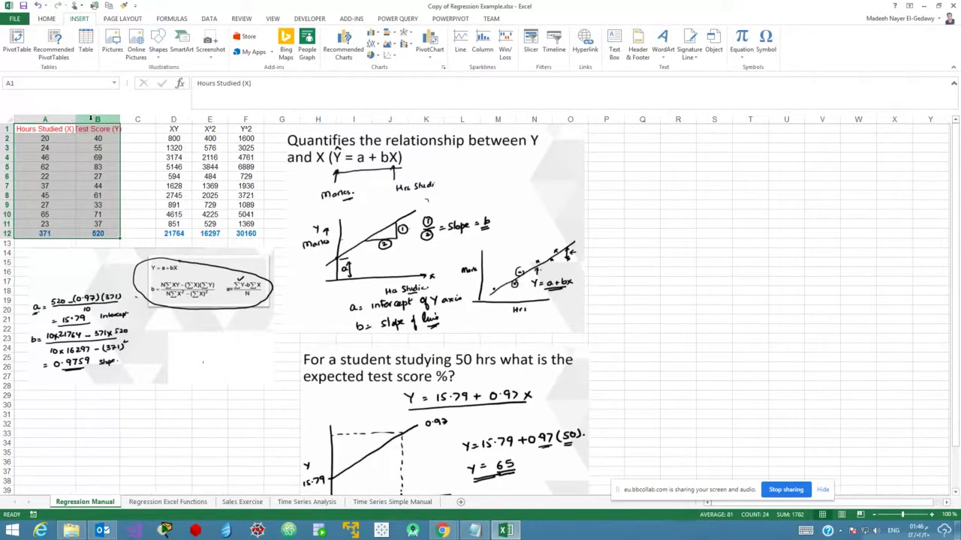
pyautogui.doubleClick(120, 118)
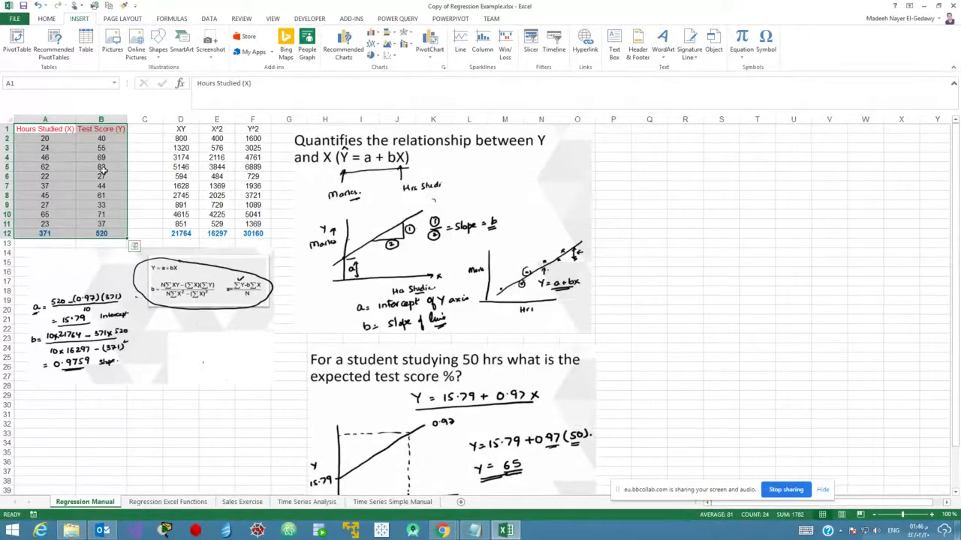
# Enter new hours values 23, 41, 60 and 20 in cells A3 to A6.
pyautogui.click(39, 139)
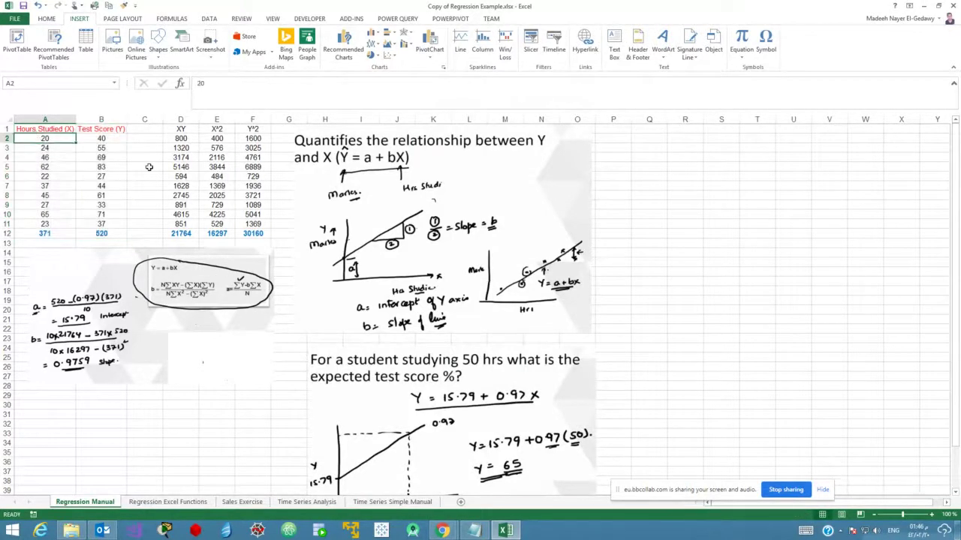
pyautogui.press('Down')
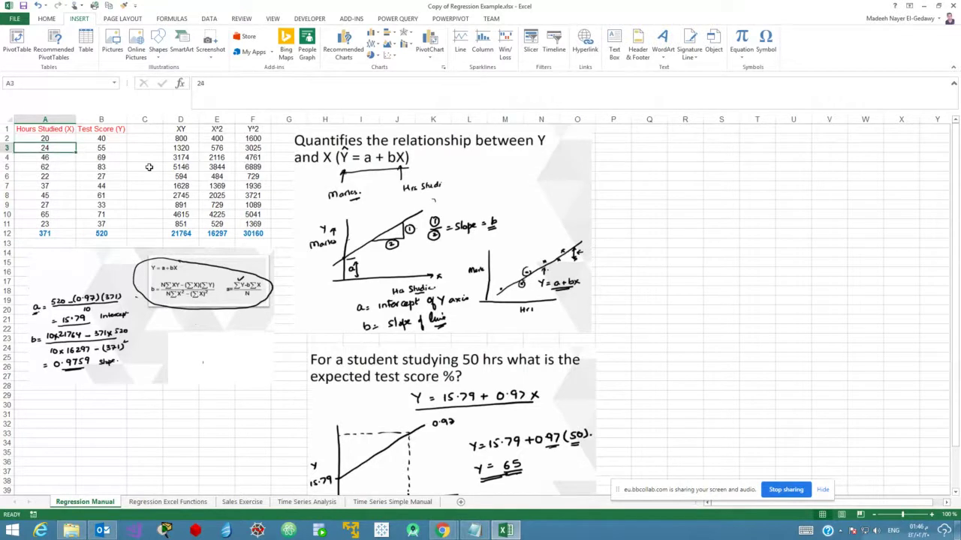
pyautogui.write('23')
pyautogui.press('Return')
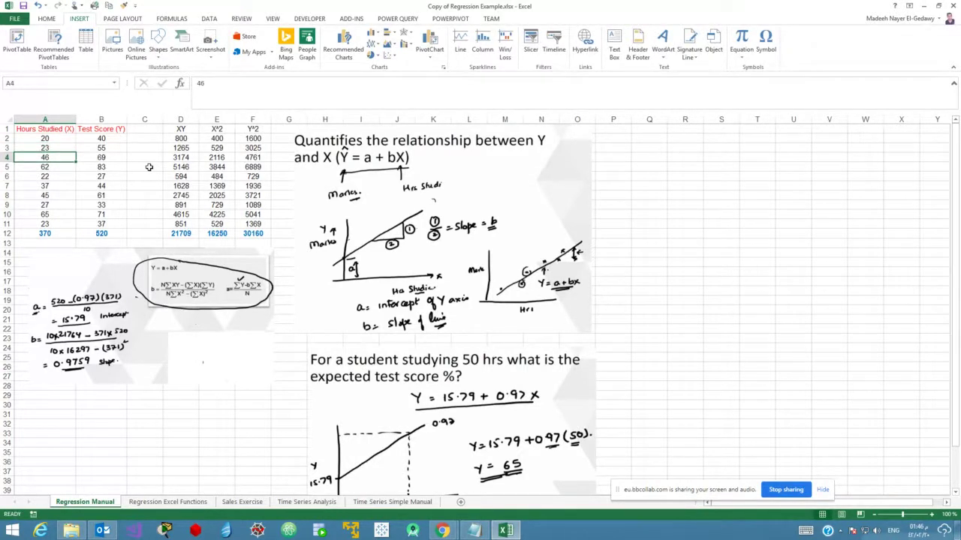
pyautogui.write('41')
pyautogui.press('Return')
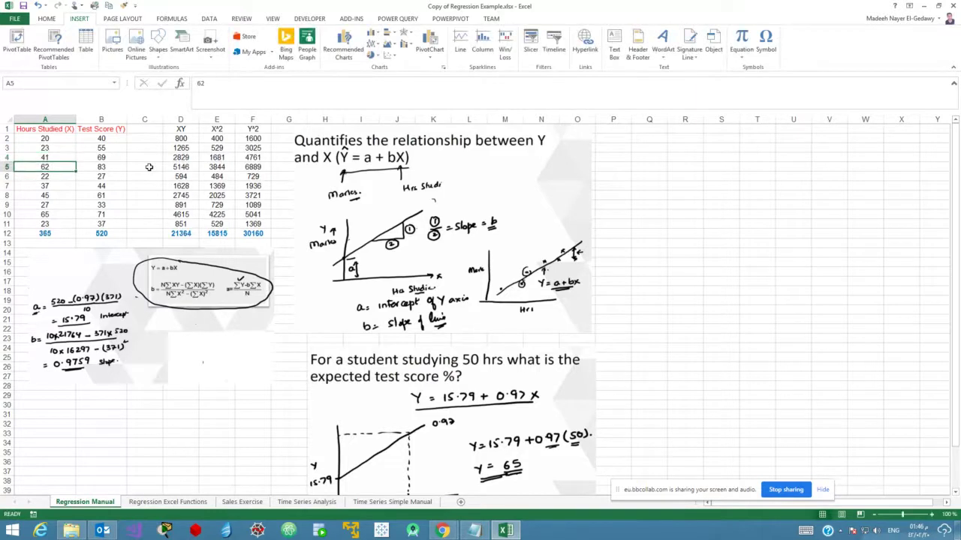
pyautogui.write('60')
pyautogui.press('Return')
pyautogui.write('20')
pyautogui.press('Return')
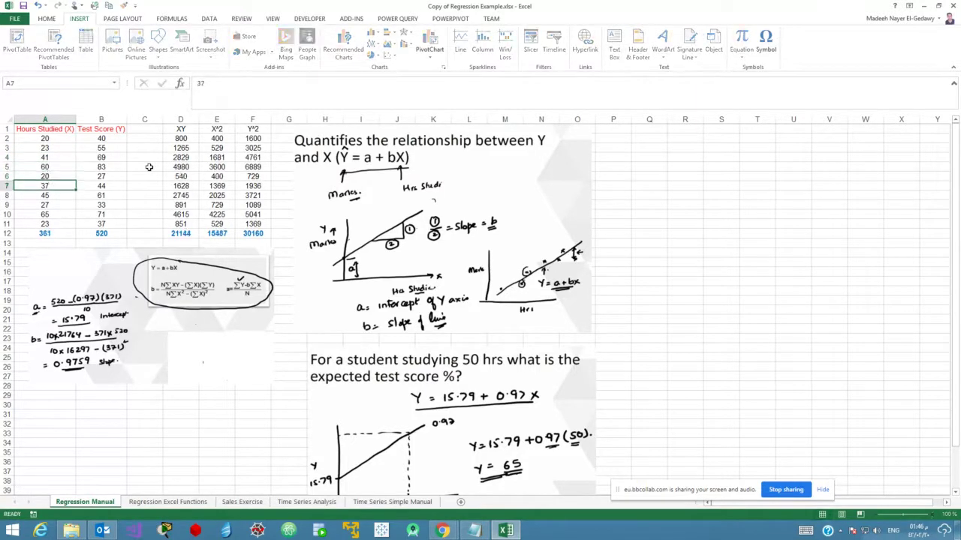
# Enter hours values 40, 44, 37, 63 and 21 in cells A7 to A11.
pyautogui.write('40')
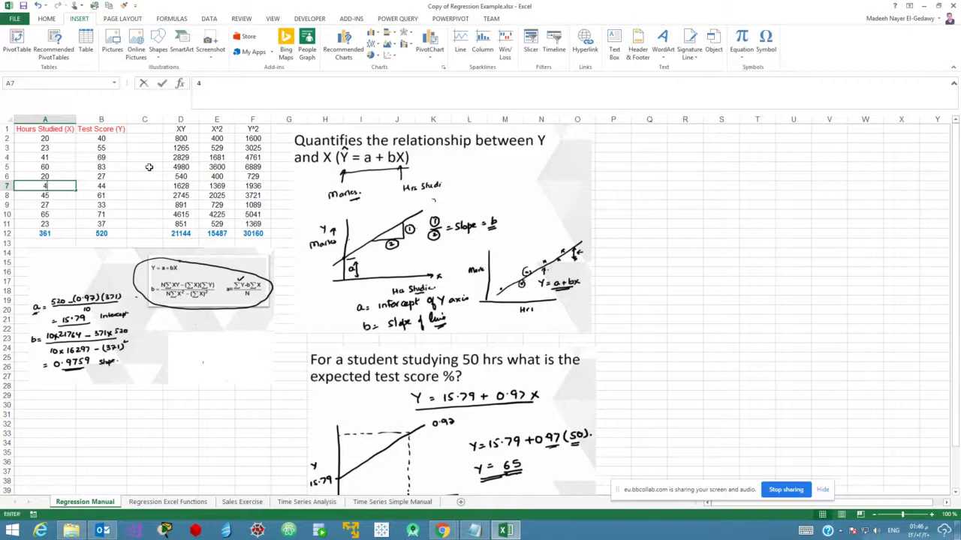
pyautogui.press('Return')
pyautogui.write('44')
pyautogui.press('Return')
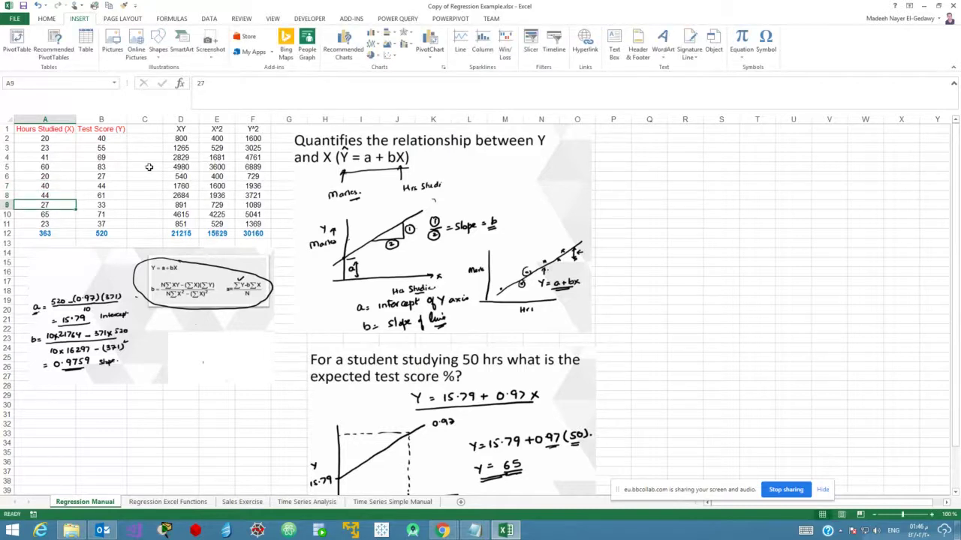
pyautogui.write('37')
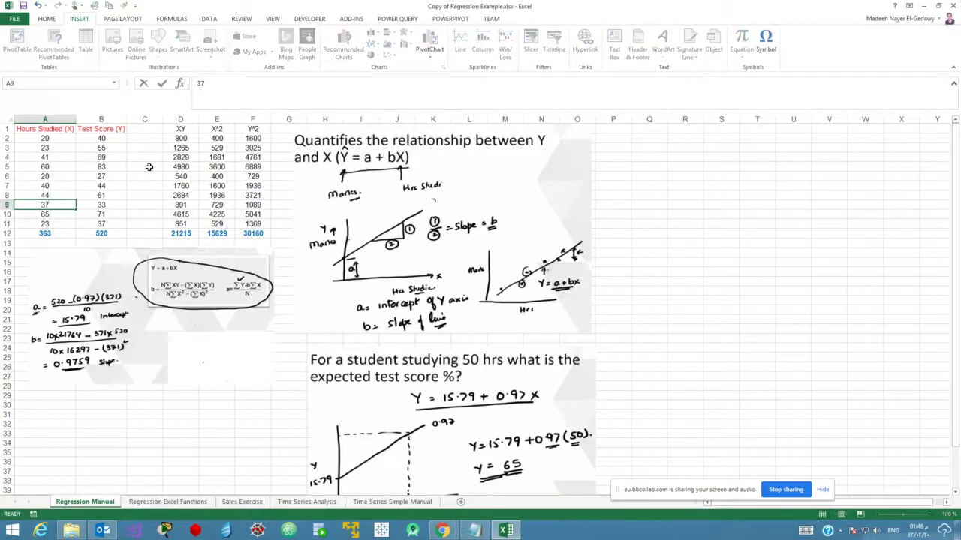
pyautogui.press('Return')
pyautogui.write('63')
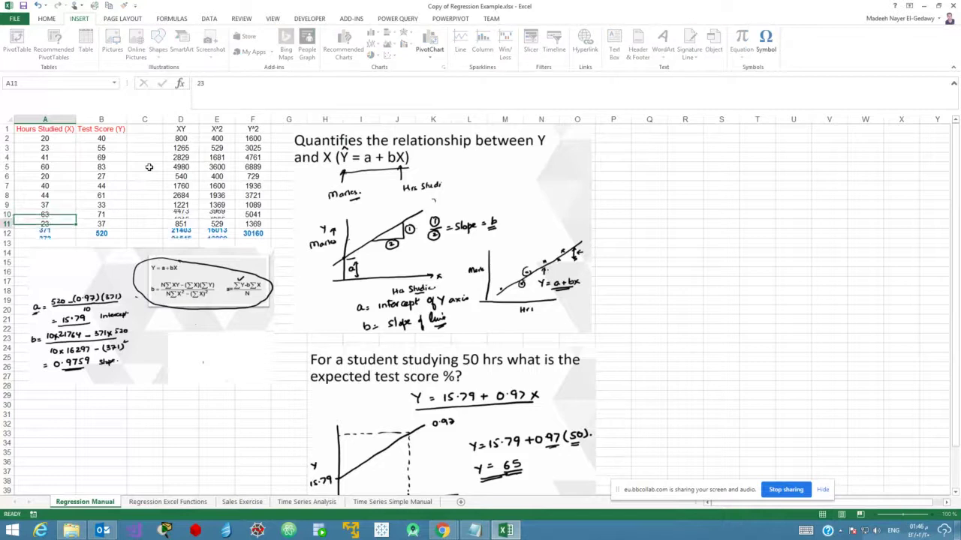
pyautogui.press('Return')
pyautogui.write('21')
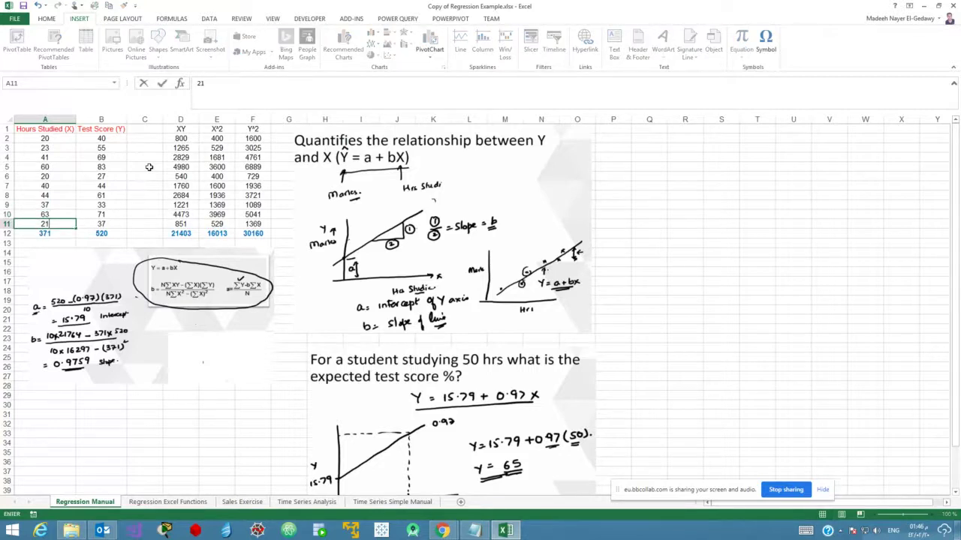
pyautogui.press('Up')
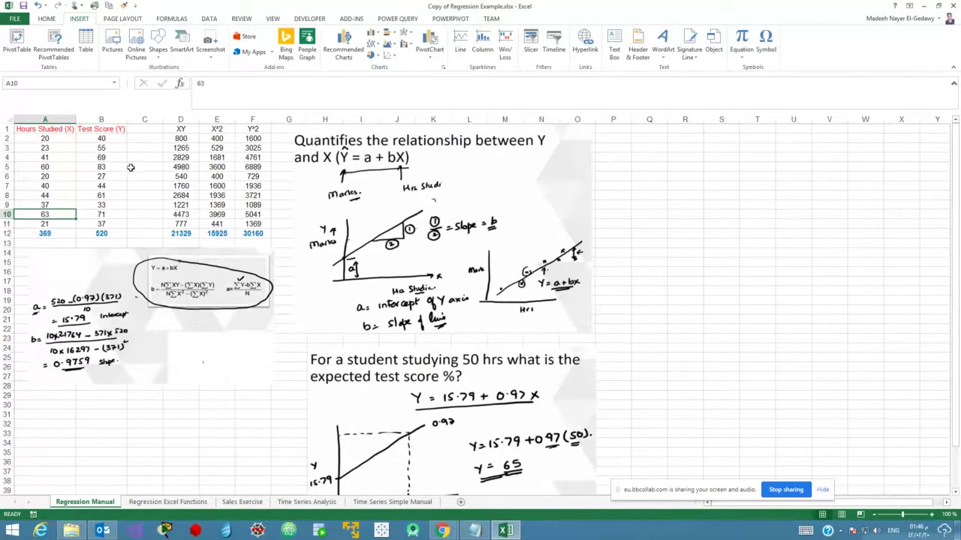
pyautogui.moveTo(44, 140); pyautogui.dragTo(91, 224)
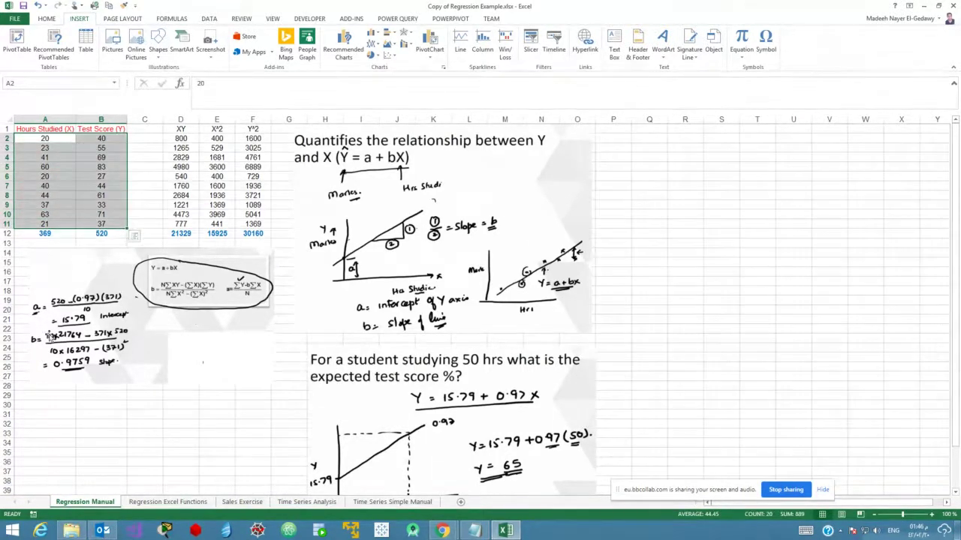
pyautogui.click(35, 311)
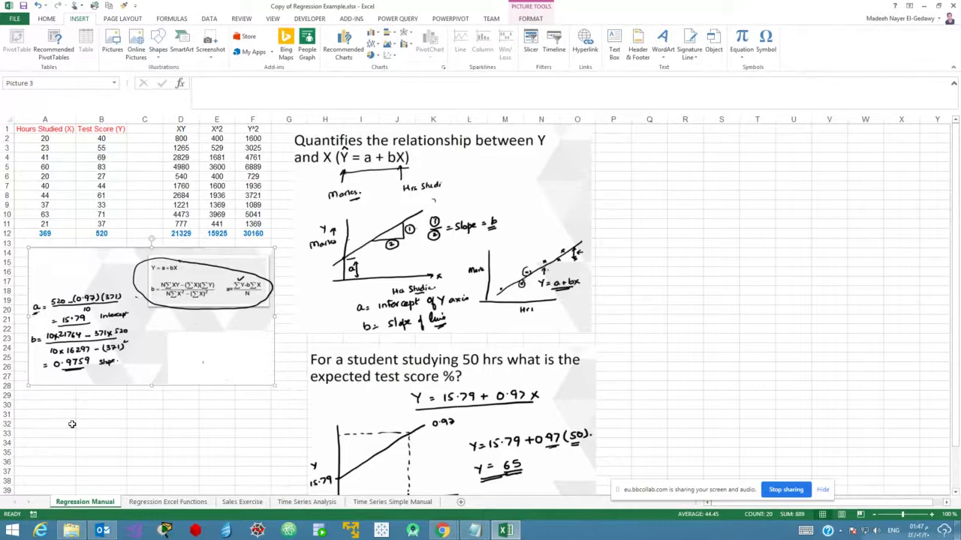
pyautogui.moveTo(53, 142); pyautogui.dragTo(93, 224)
pyautogui.click(60, 233)
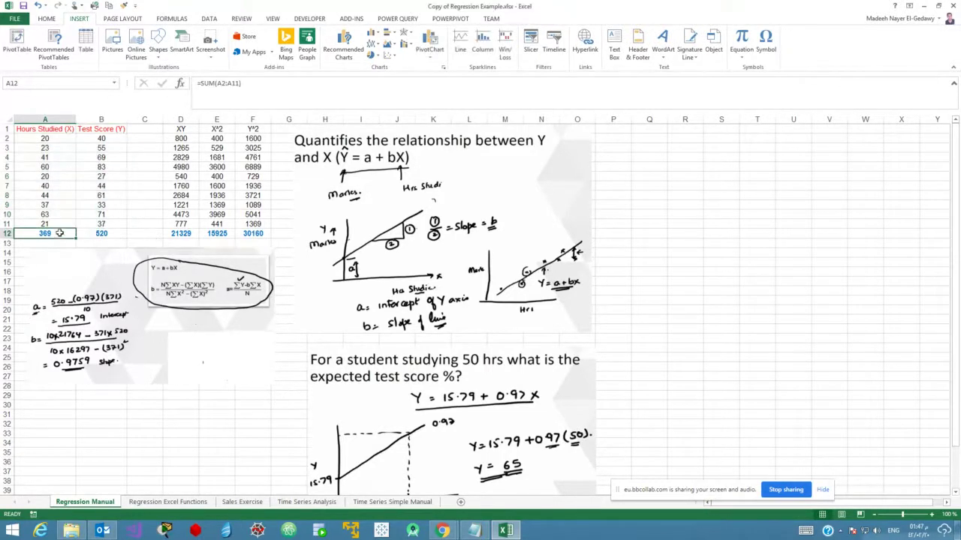
pyautogui.click(94, 234)
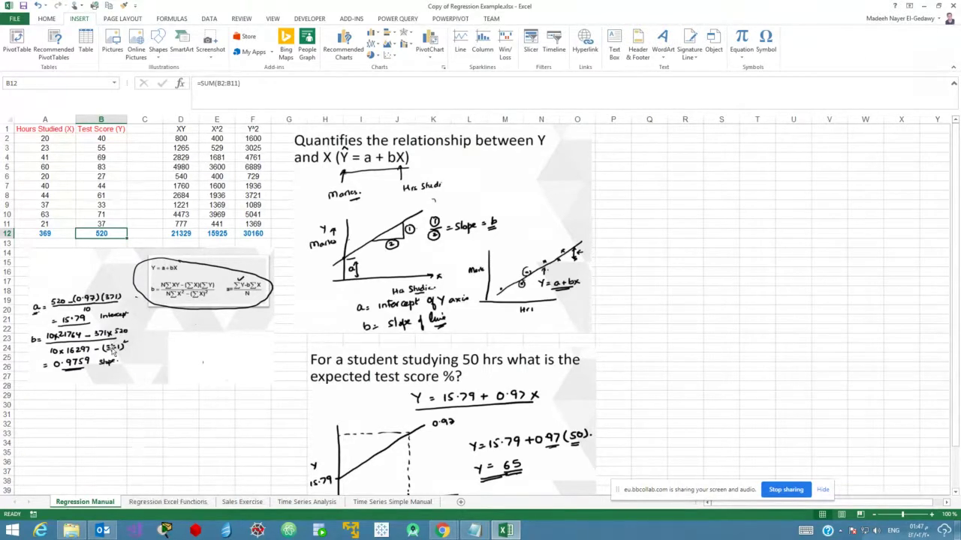
pyautogui.click(443, 530)
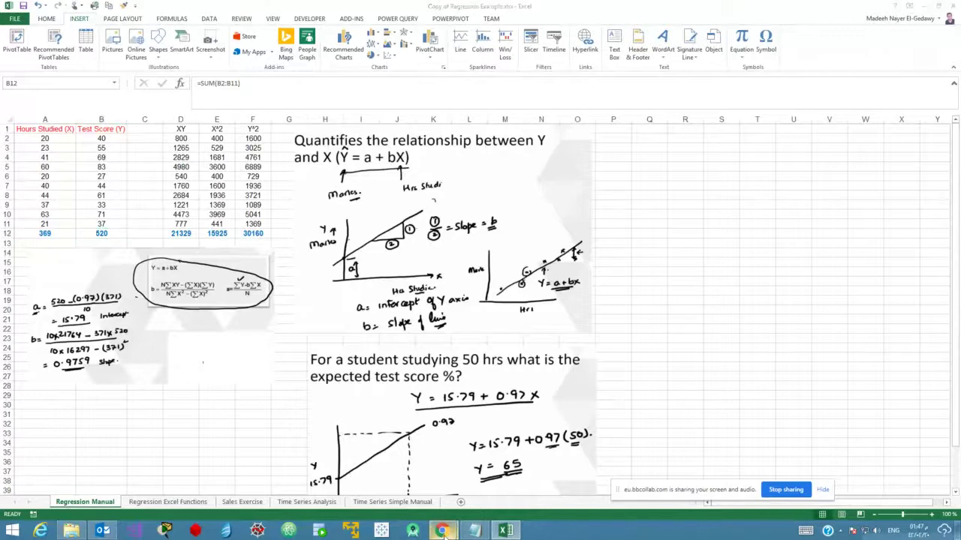